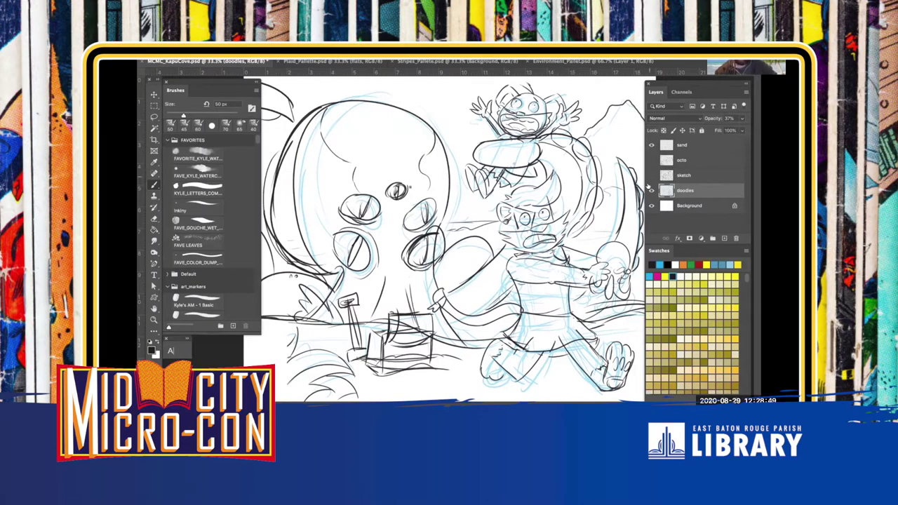
Hide the doodles layer and show the sketch layer
left_click(650, 190)
left_click(649, 190)
left_click(649, 190)
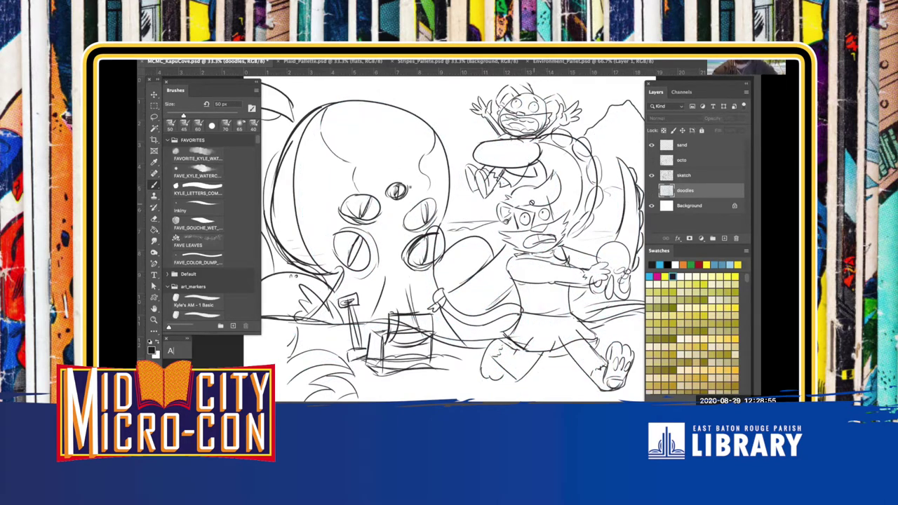
Check the sketch with the interface panels out of the way and with the sketch layer briefly hidden
key("Tab")
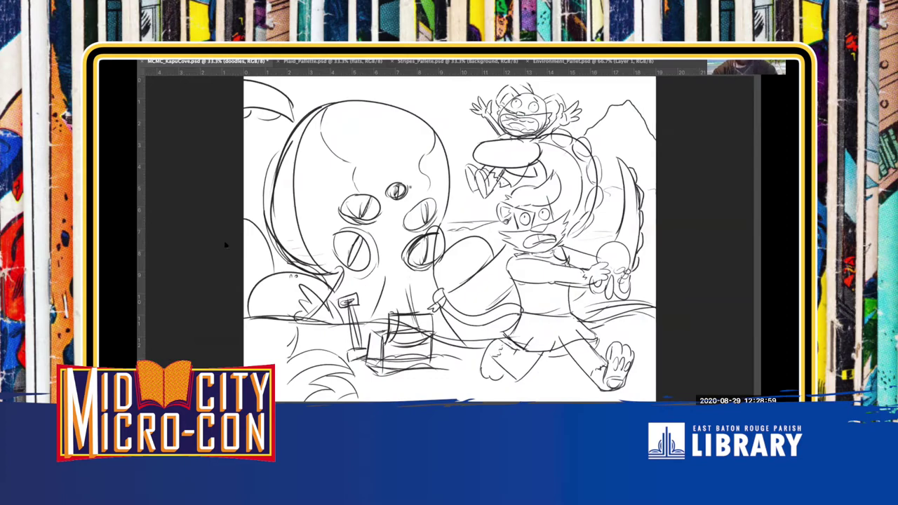
key("Tab")
left_click(650, 173)
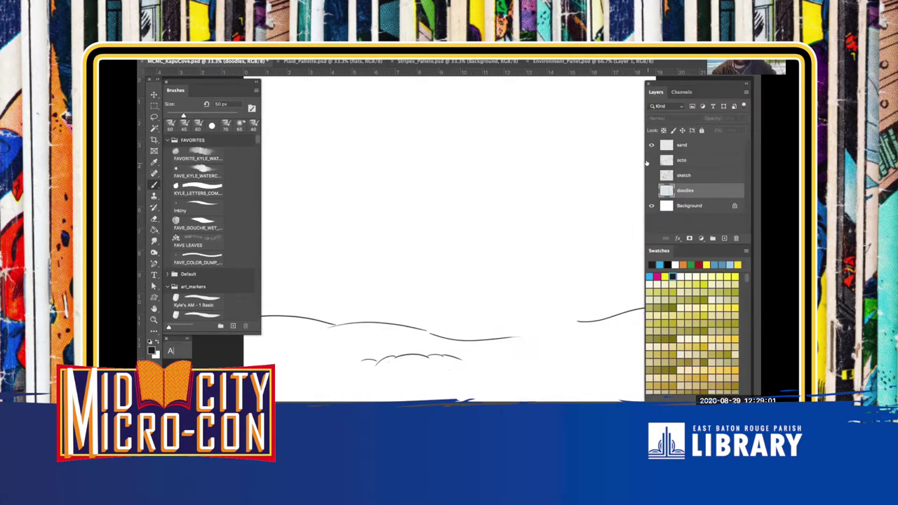
left_click(650, 175)
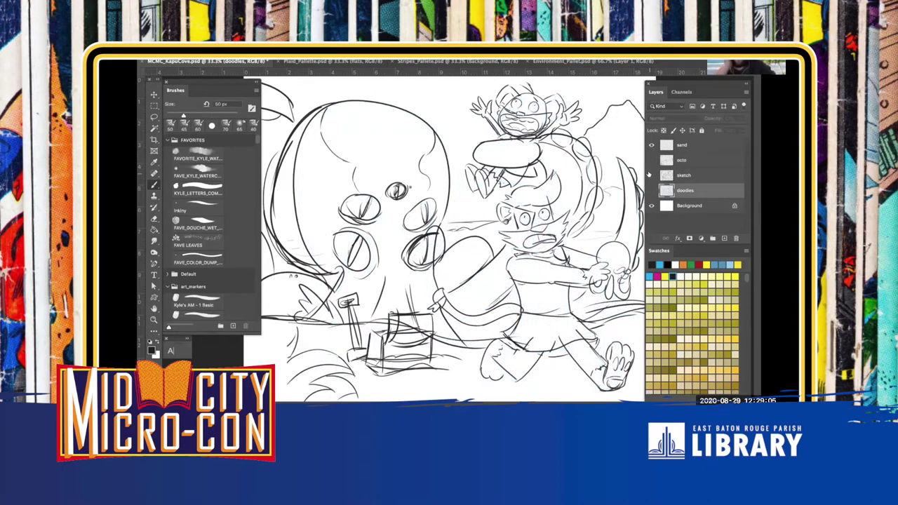
Lower the sketch layer's opacity to about 18% and show the octo layer
left_click(694, 175)
left_click(741, 118)
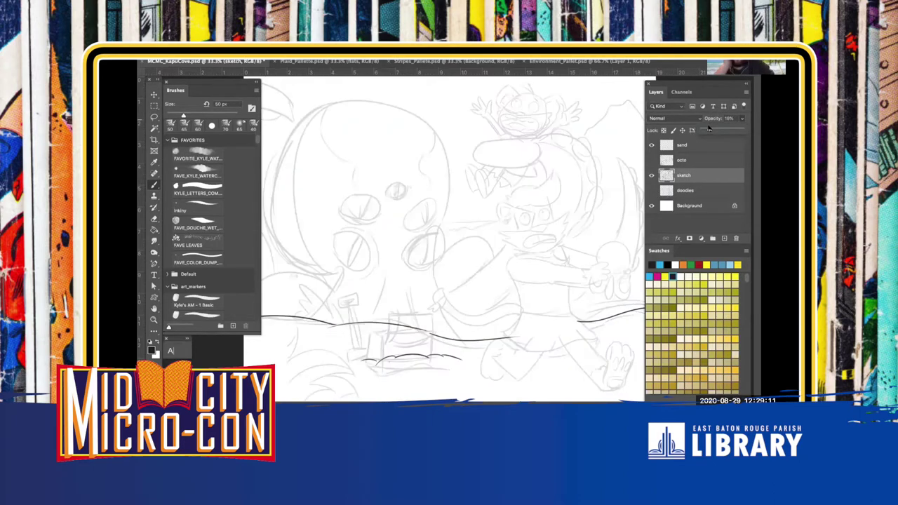
left_click(702, 161)
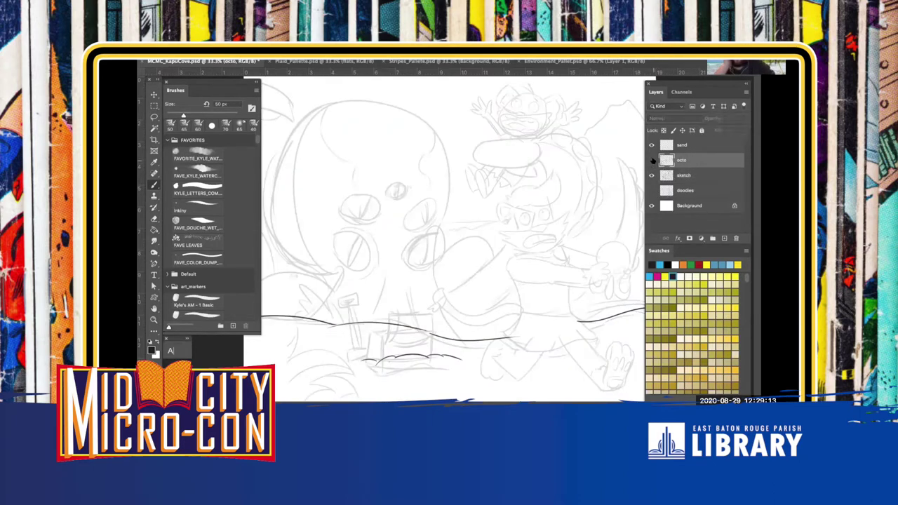
left_click(652, 160)
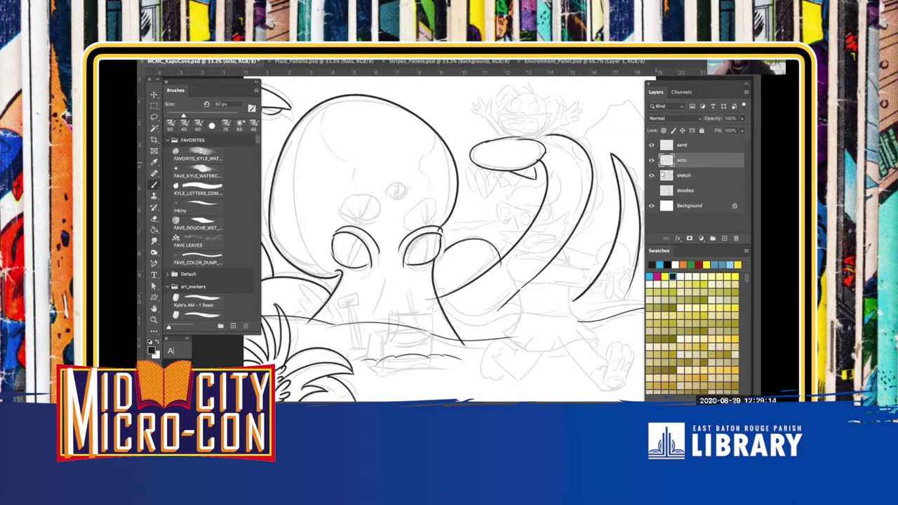
Add a new layer above octo and ink the running bearded character's triangular nose with a 40 px brush
left_click(724, 239)
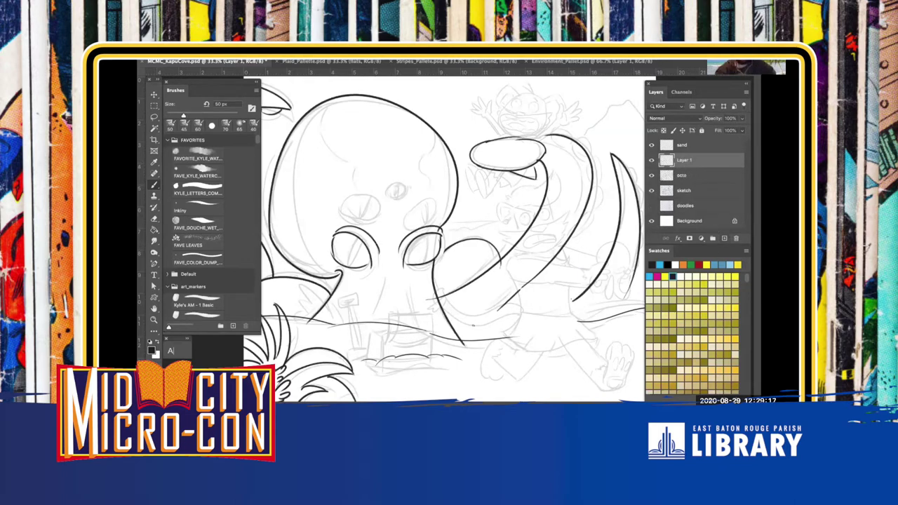
key("super+=")
key("super+=")
left_click_drag(478, 253, 416, 206)
left_click_drag(577, 355, 437, 307)
left_click_drag(341, 110, 356, 217)
key("super+=")
mouse_move(403, 170)
left_mouse_down()
mouse_move(425, 226)
mouse_move(447, 240)
mouse_move(445, 231)
left_mouse_up()
key("[")
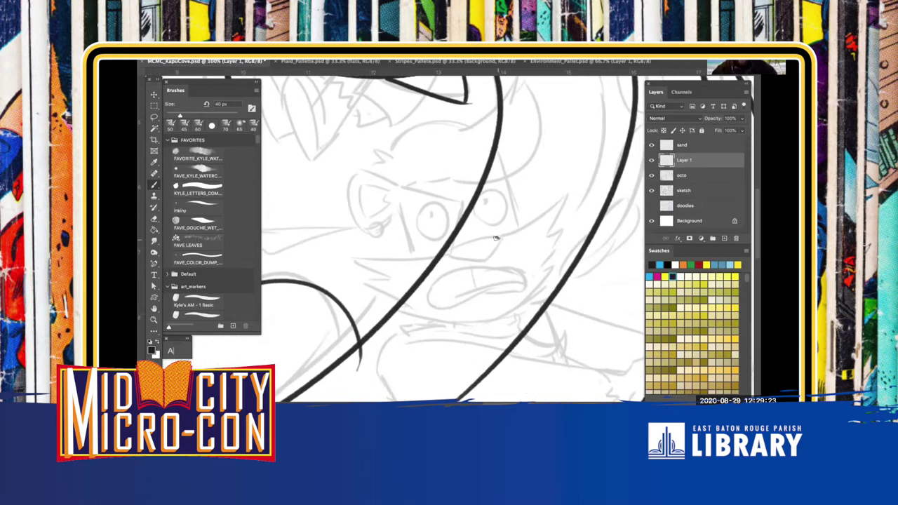
left_click_drag(503, 239, 445, 252)
left_click(484, 265, "shift")
left_click(499, 239, "shift")
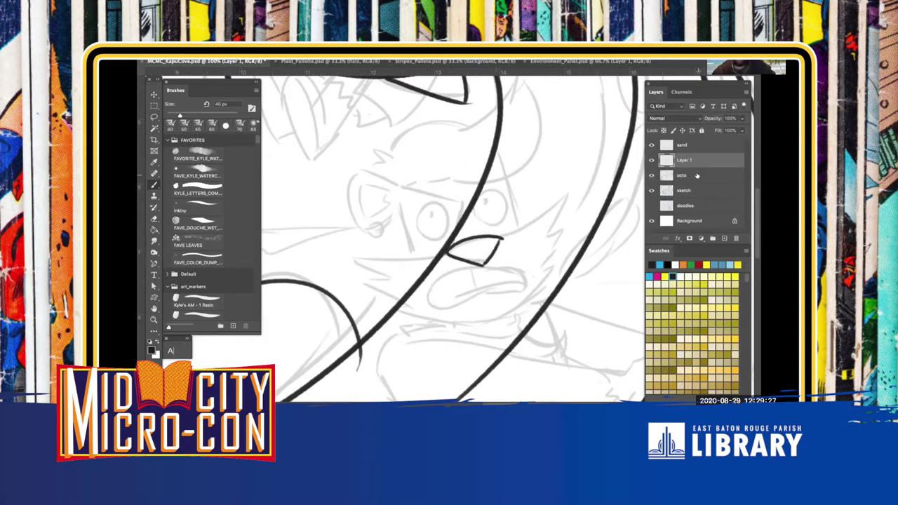
Lower the octo layer's opacity to 13% and make the new inking layer active again
key("alt+bracketleft")
left_click_drag(738, 119, 704, 130)
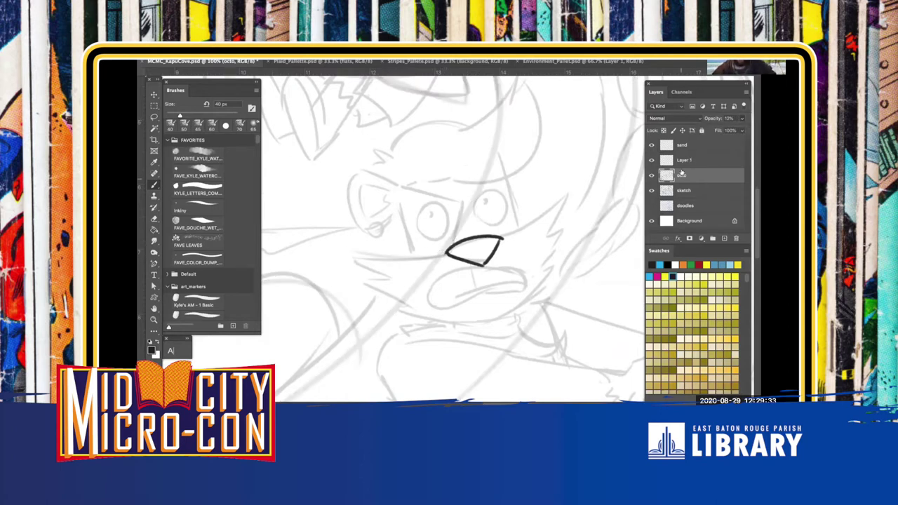
key("alt+bracketright")
Ink the outline of the character's beard from the nose outward, with jagged fur tips on both sides and a curved chin
left_click_drag(444, 252, 330, 258)
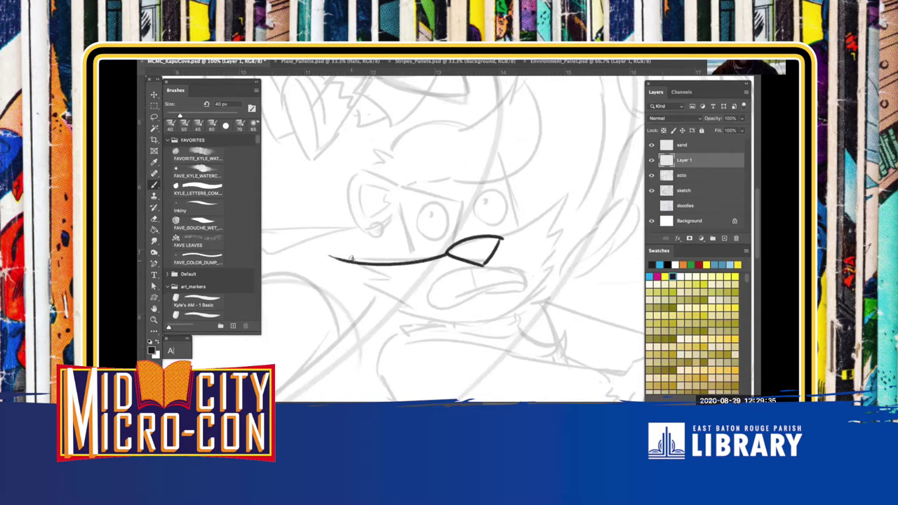
key("ctrl+z")
mouse_move(444, 252)
left_mouse_down()
mouse_move(351, 254)
mouse_move(376, 278)
mouse_move(354, 281)
mouse_move(404, 307)
mouse_move(386, 309)
mouse_move(456, 321)
mouse_move(516, 305)
left_mouse_up()
mouse_move(499, 237)
left_mouse_down()
mouse_move(564, 190)
mouse_move(548, 261)
mouse_move(557, 245)
mouse_move(559, 237)
mouse_move(540, 266)
mouse_move(558, 261)
mouse_move(506, 317)
left_mouse_up()
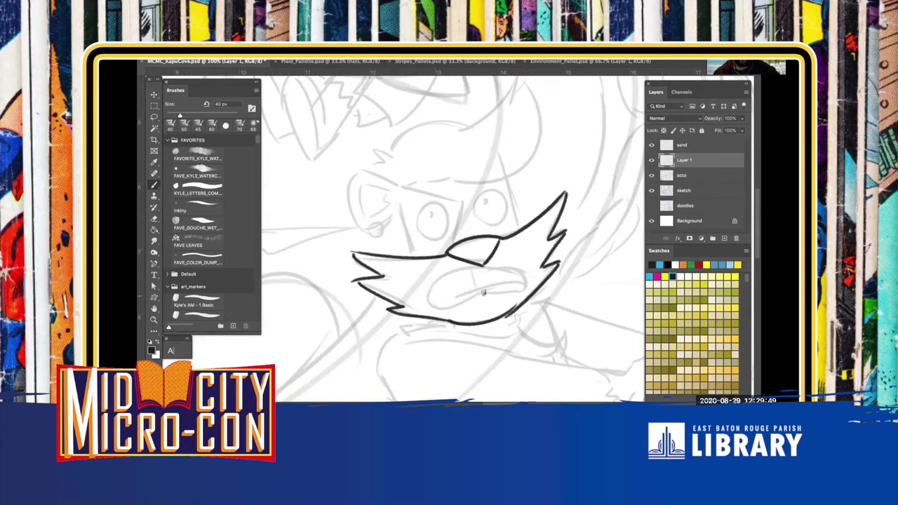
Ink the open mouth inside the beard as a slanted oval with an inner lip line, redrawing unsatisfactory strokes
left_click_drag(499, 272, 438, 300)
key("ctrl+z")
mouse_move(519, 273)
left_mouse_down()
mouse_move(433, 306)
mouse_move(517, 281)
left_mouse_up()
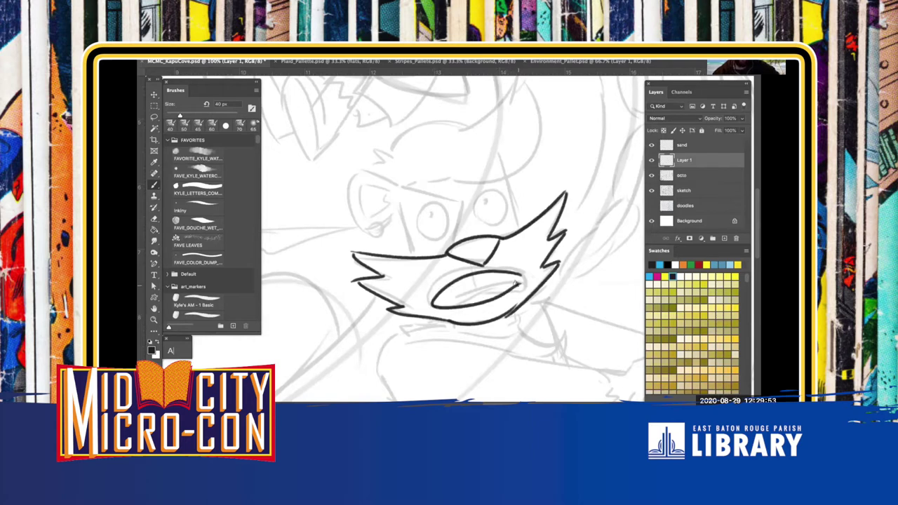
key("ctrl+z")
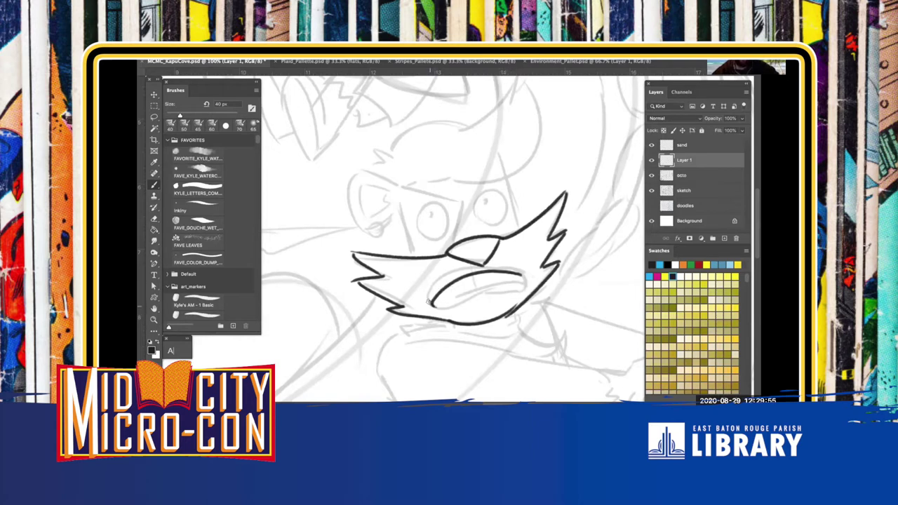
mouse_move(433, 305)
left_mouse_down()
mouse_move(509, 287)
mouse_move(436, 292)
left_mouse_up()
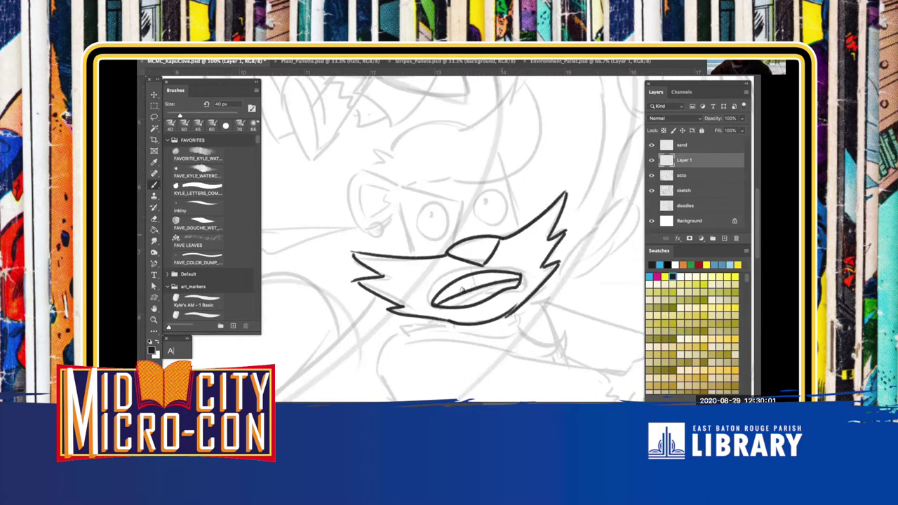
Ink the two side lines framing the eyes and the ear with its inner detail and small round earring
left_click_drag(400, 204, 413, 252)
left_click_drag(509, 180, 521, 225)
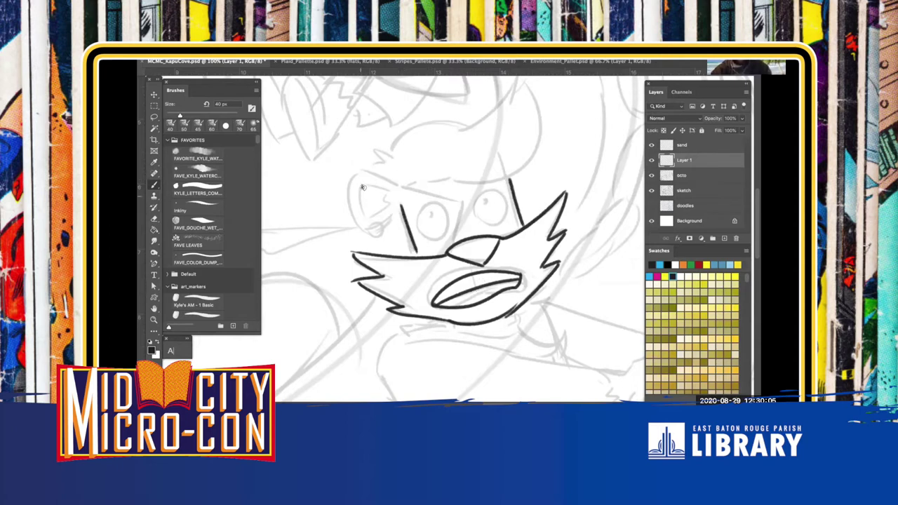
mouse_move(392, 183)
left_mouse_down()
mouse_move(345, 177)
mouse_move(354, 173)
mouse_move(369, 223)
mouse_move(363, 230)
mouse_move(393, 214)
mouse_move(372, 227)
mouse_move(357, 189)
mouse_move(363, 217)
mouse_move(385, 199)
left_mouse_up()
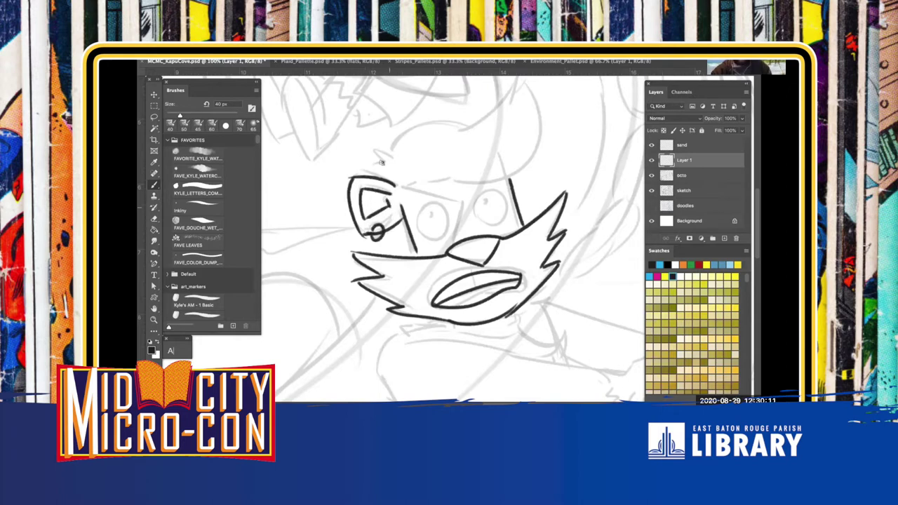
Ink the hair with a tuft above the ear, a rounded crown, a swept-up pointed quiff and the lower hairline
left_click_drag(367, 149, 394, 160)
mouse_move(371, 153)
left_mouse_down()
mouse_move(381, 168)
mouse_move(367, 176)
mouse_move(481, 136)
left_mouse_up()
scroll(505, 140, "up", 3)
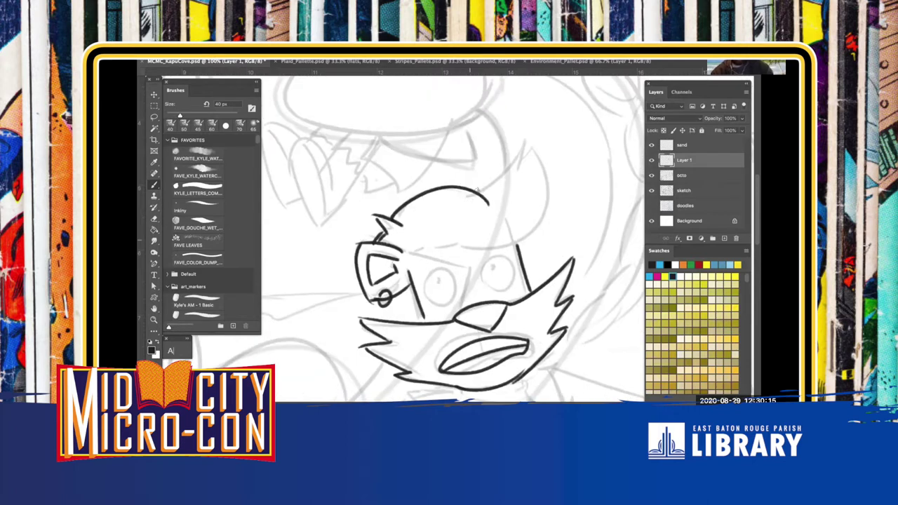
mouse_move(479, 191)
left_mouse_down()
mouse_move(518, 143)
mouse_move(522, 173)
left_mouse_up()
mouse_move(523, 170)
left_mouse_down()
mouse_move(536, 144)
mouse_move(459, 245)
left_mouse_up()
mouse_move(537, 148)
left_mouse_down()
mouse_move(418, 235)
mouse_move(487, 238)
mouse_move(452, 246)
left_mouse_up()
key("ctrl+z")
mouse_move(532, 143)
left_mouse_down()
mouse_move(547, 175)
mouse_move(450, 243)
mouse_move(415, 249)
left_mouse_up()
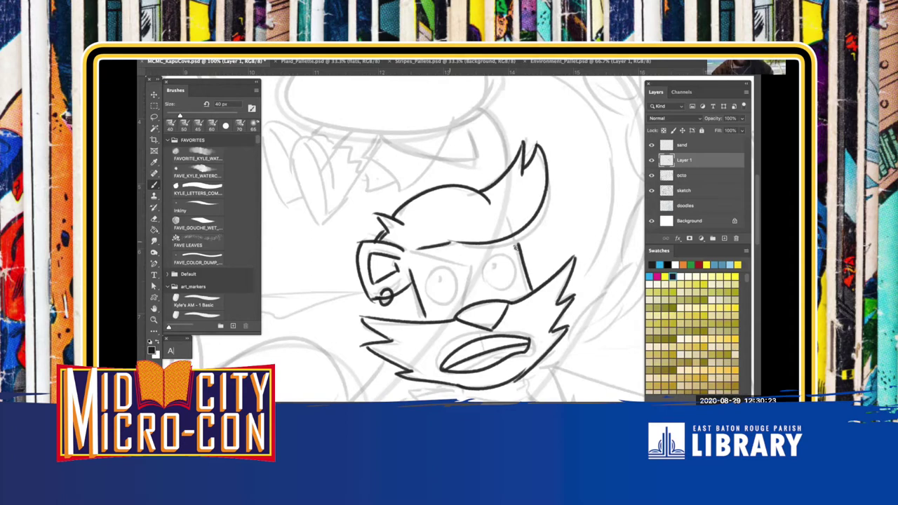
Ink both round eyes with small pupils and the angled brow line running from the ear to the nose bridge
scroll(392, 197, "down", 3)
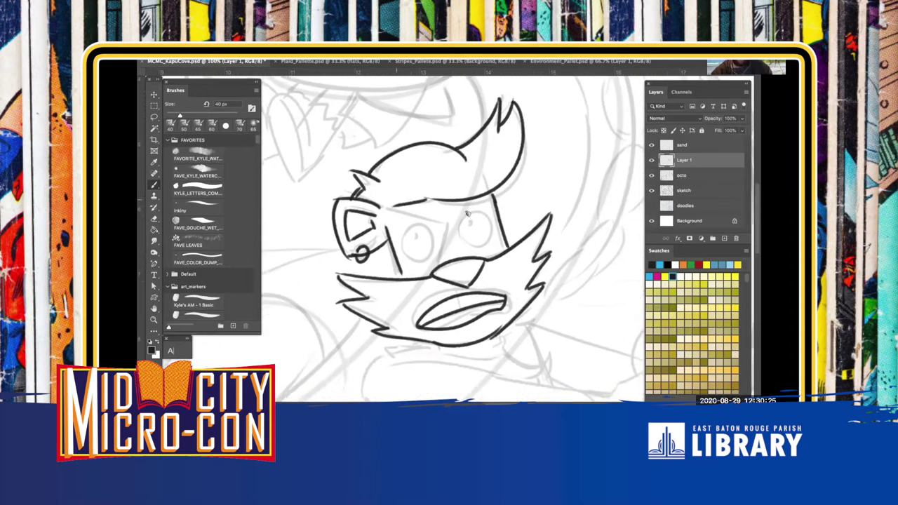
left_click_drag(465, 215, 459, 223)
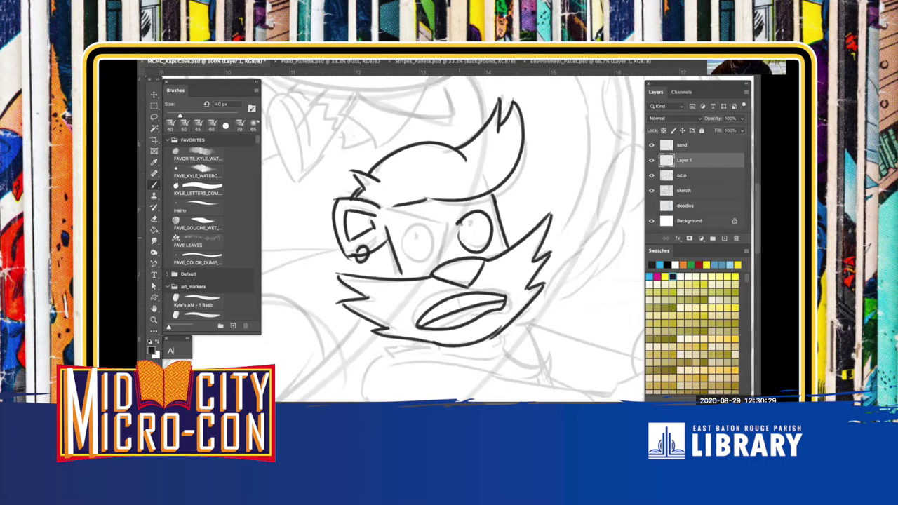
key("ctrl+z")
left_click_drag(463, 218, 457, 224)
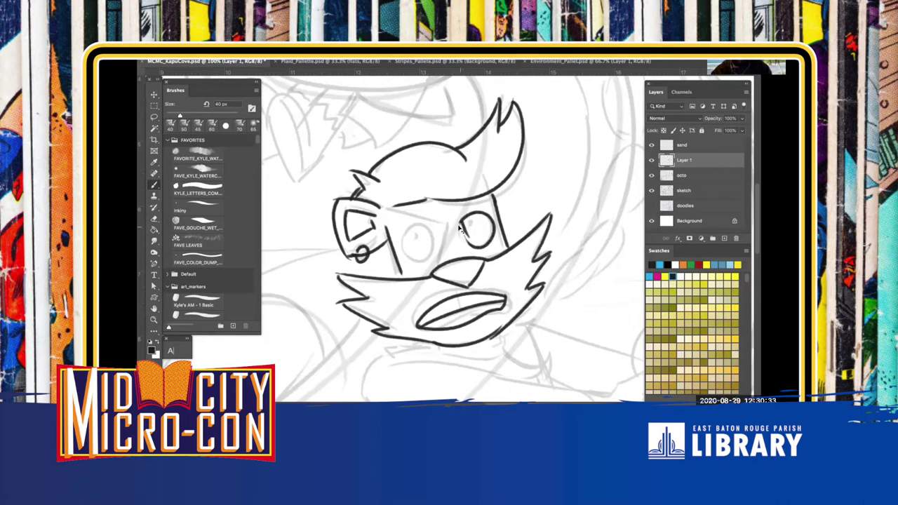
mouse_move(414, 221)
left_mouse_down()
mouse_move(419, 263)
mouse_move(413, 237)
left_mouse_up()
left_click(413, 238)
left_click_drag(381, 205, 442, 224)
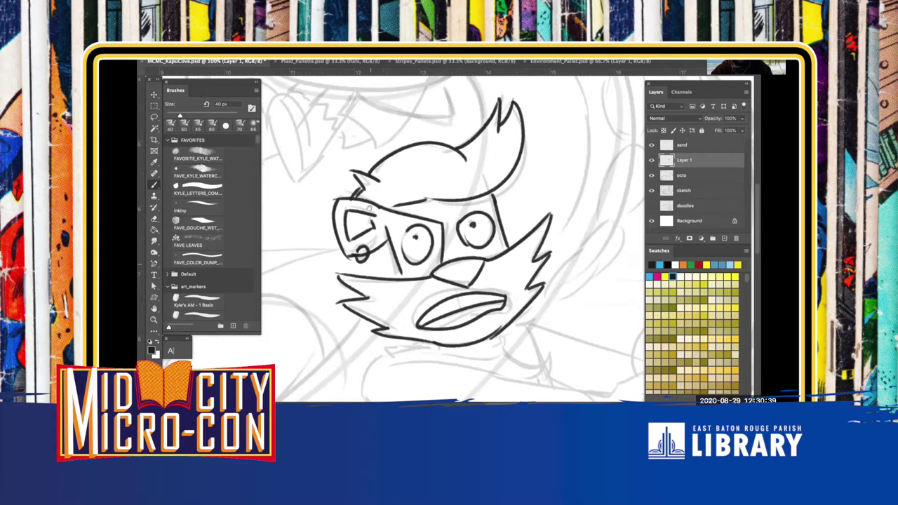
Ink the neck fur below the beard, the rounded shoulder and both edges of the outstretched near arm
scroll(441, 246, "down", 8)
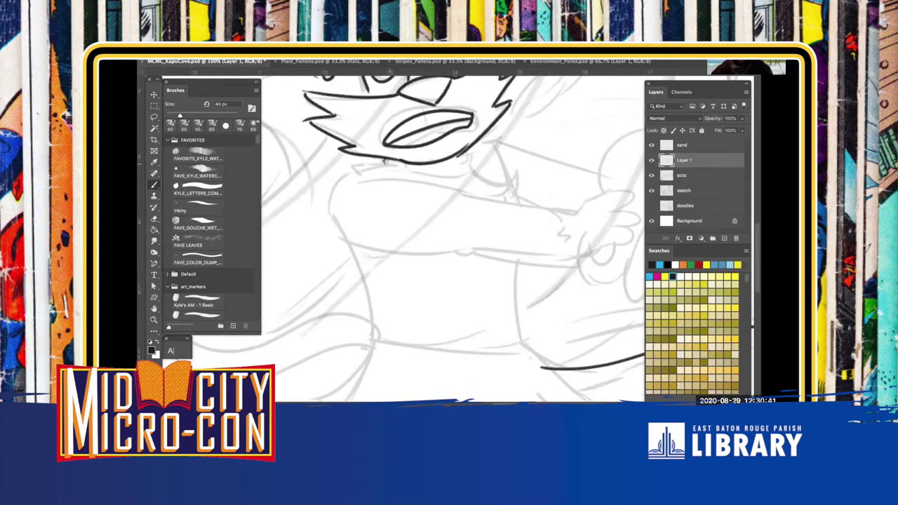
mouse_move(465, 148)
left_mouse_down()
mouse_move(468, 167)
mouse_move(530, 193)
left_mouse_up()
mouse_move(361, 242)
left_mouse_down()
mouse_move(352, 176)
mouse_move(305, 165)
left_mouse_up()
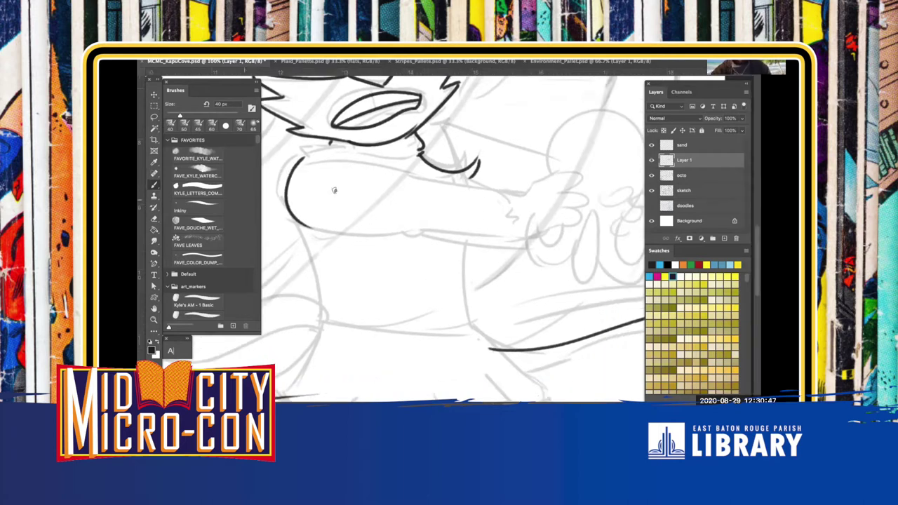
left_click_drag(420, 178, 527, 192)
left_click_drag(307, 226, 521, 238)
Ink the near hand's fingers, the round object being held and the shapes and far fingers gripping beneath it
mouse_move(526, 193)
left_mouse_down()
mouse_move(517, 212)
mouse_move(457, 243)
mouse_move(506, 209)
mouse_move(517, 248)
mouse_move(495, 259)
mouse_move(502, 277)
mouse_move(461, 273)
left_mouse_up()
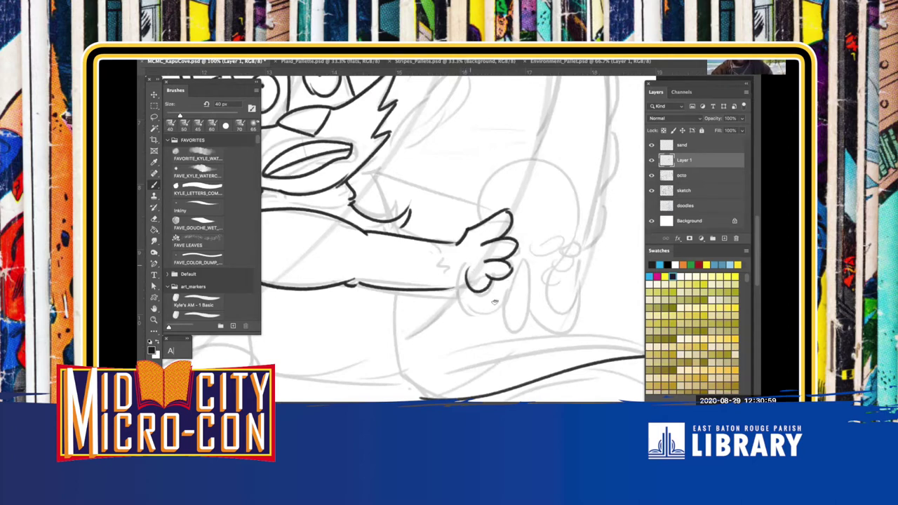
mouse_move(462, 269)
left_mouse_down()
mouse_move(458, 292)
mouse_move(484, 310)
mouse_move(533, 261)
mouse_move(546, 295)
mouse_move(577, 282)
mouse_move(539, 309)
left_mouse_up()
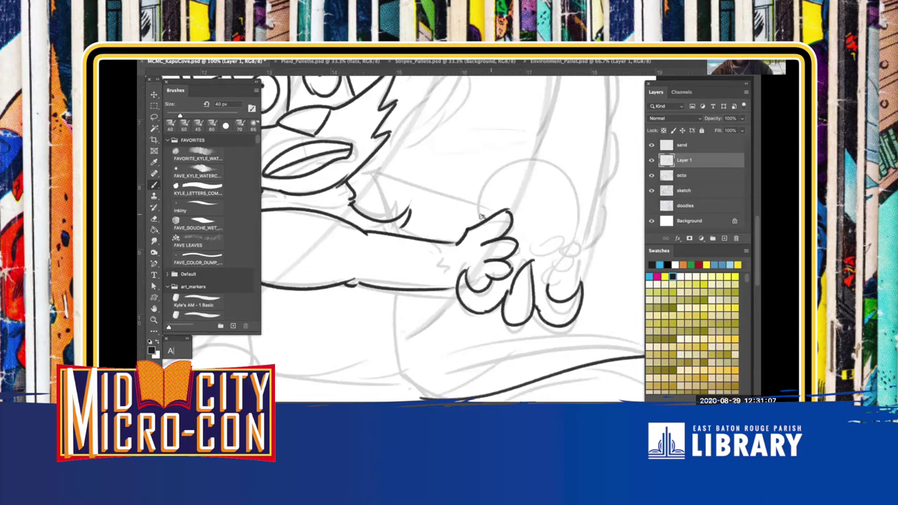
mouse_move(477, 220)
left_mouse_down()
mouse_move(501, 171)
mouse_move(588, 230)
mouse_move(556, 264)
mouse_move(558, 283)
left_mouse_up()
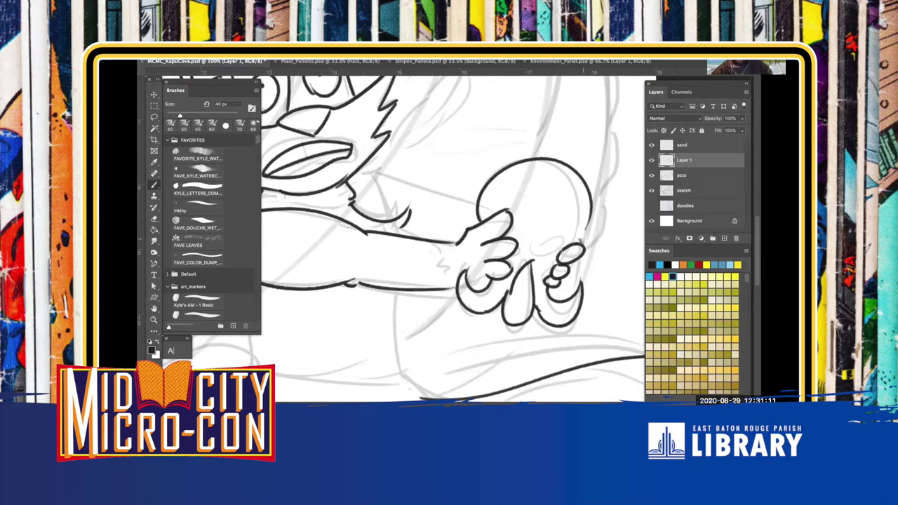
left_click_drag(586, 225, 581, 244)
Ink the far arm's upper edge behind the chest fur and the collar line above the near shoulder
mouse_move(363, 195)
left_mouse_down()
mouse_move(439, 236)
mouse_move(449, 225)
mouse_move(466, 258)
left_mouse_up()
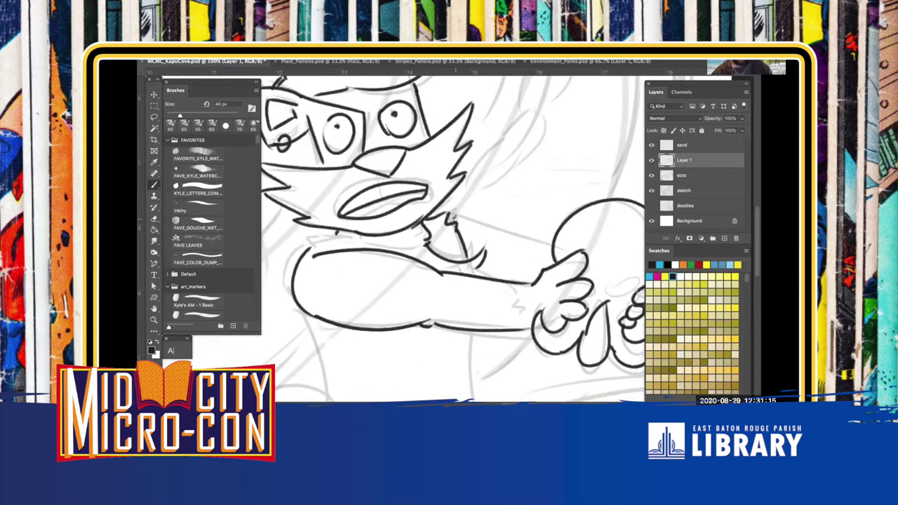
left_click_drag(451, 216, 544, 240)
scroll(412, 306, "down", 8)
scroll(412, 307, "left", 4)
mouse_move(394, 124)
left_mouse_down()
mouse_move(357, 124)
mouse_move(358, 134)
mouse_move(421, 131)
left_mouse_up()
Ink both sides of the torso below the arm and a curved waistline, redrawing the waist after undoing it
scroll(419, 238, "down", 3)
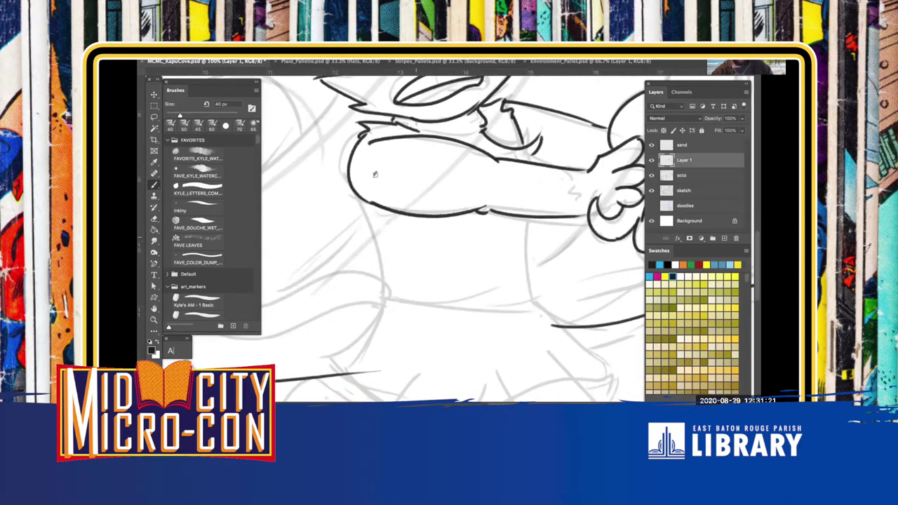
left_click_drag(345, 143, 379, 249)
mouse_move(520, 172)
left_mouse_down()
mouse_move(525, 267)
mouse_move(430, 257)
left_mouse_up()
mouse_move(371, 241)
left_mouse_down()
mouse_move(350, 227)
mouse_move(533, 257)
left_mouse_up()
key("super+z")
key("super+z")
mouse_move(376, 252)
left_mouse_down()
mouse_move(414, 267)
mouse_move(540, 271)
mouse_move(476, 210)
mouse_move(391, 173)
mouse_move(380, 158)
mouse_move(460, 224)
mouse_move(540, 264)
left_mouse_up()
Ink the flared skirt below the waist with pointed side corners and a wavy hem
left_click_drag(604, 242, 574, 251)
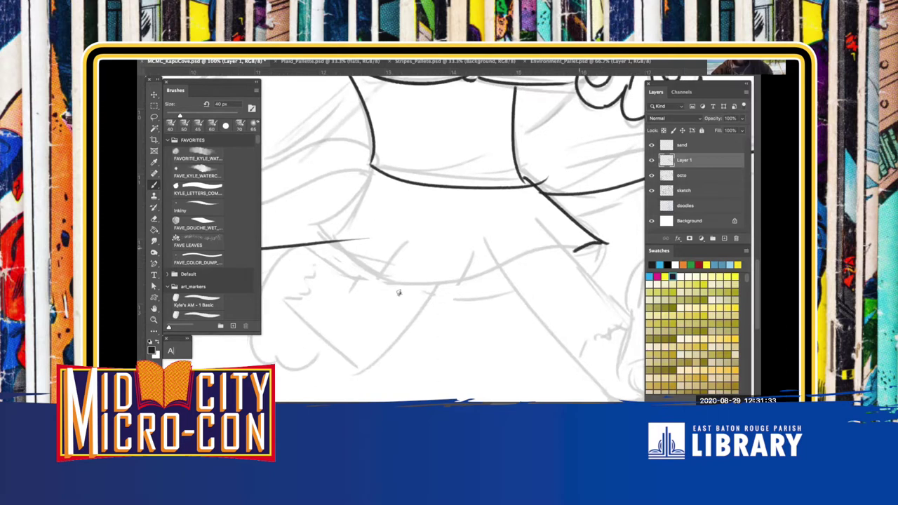
left_click_drag(399, 293, 345, 270)
mouse_move(372, 172)
left_mouse_down()
mouse_move(299, 219)
mouse_move(389, 288)
left_mouse_up()
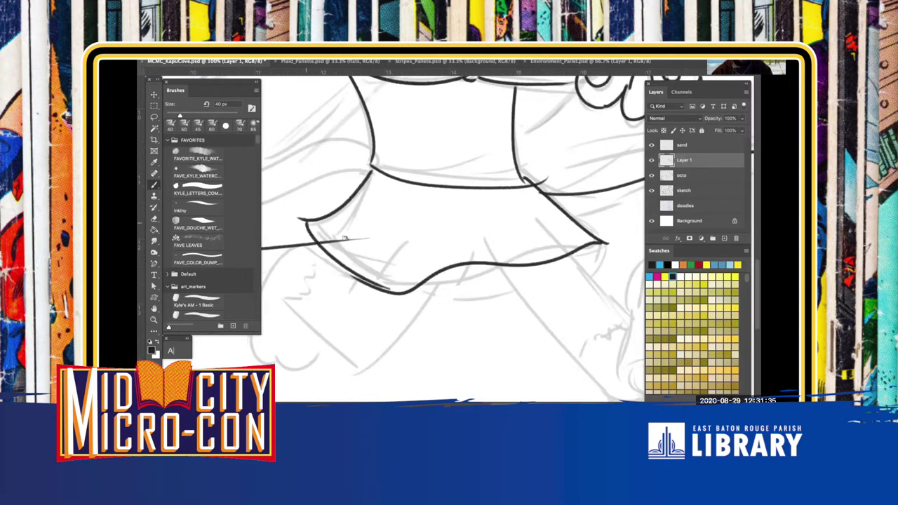
Ink both edges of the forward leg from the skirt hem down to the foot
scroll(380, 193, "down", 5)
scroll(379, 194, "right", 5)
left_click_drag(371, 172, 496, 305)
left_click_drag(457, 161, 512, 223)
Ink the raised foot's outline with rounded toes, redrawing the heel as a wider curve that meets the leg
left_click_drag(554, 188, 508, 210)
mouse_move(554, 188)
left_mouse_down()
mouse_move(572, 193)
mouse_move(554, 298)
mouse_move(559, 290)
mouse_move(490, 263)
mouse_move(506, 217)
mouse_move(489, 295)
left_mouse_up()
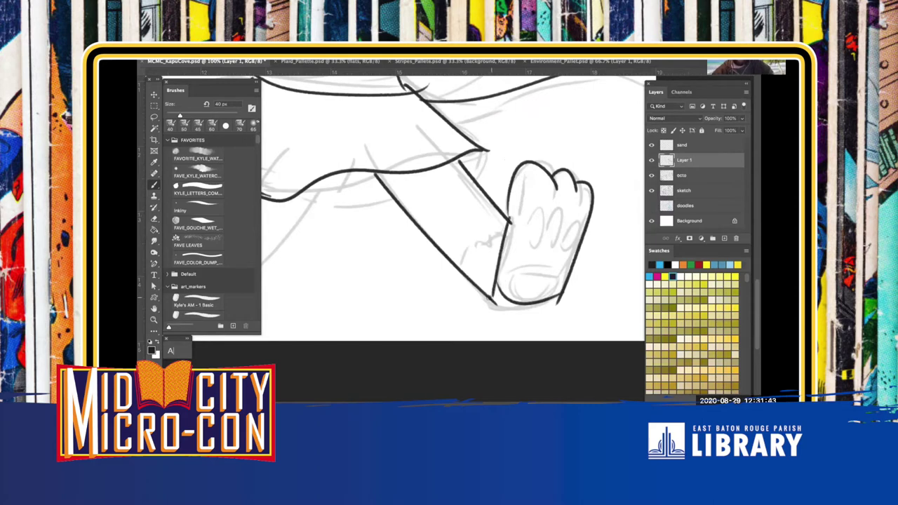
key("super+z")
key("super+z")
left_click_drag(558, 303, 495, 283)
key("ctrl+shift+z")
key("ctrl+shift+z")
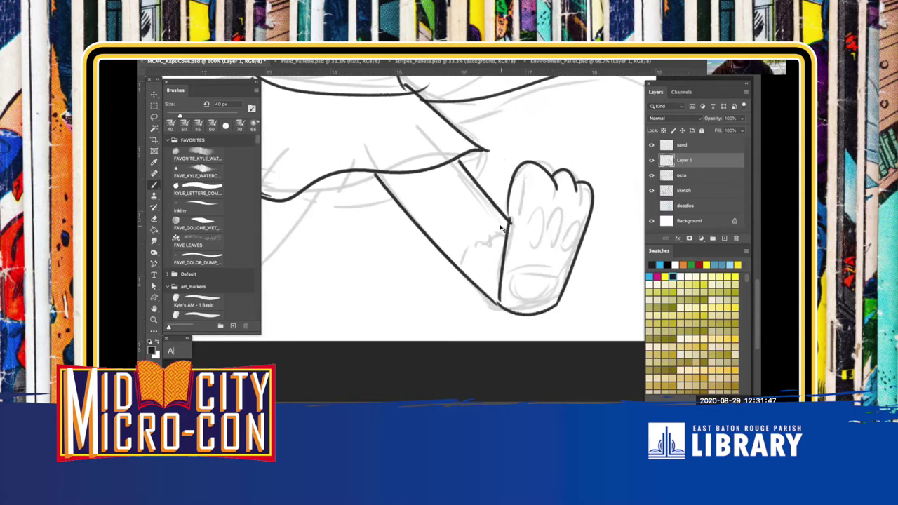
Redraw the raised foot's inner edge and ink its heel pad, three oval toe pads and a jagged fur line at the ankle
mouse_move(508, 211)
left_mouse_down()
mouse_move(506, 290)
mouse_move(559, 284)
mouse_move(515, 283)
left_mouse_up()
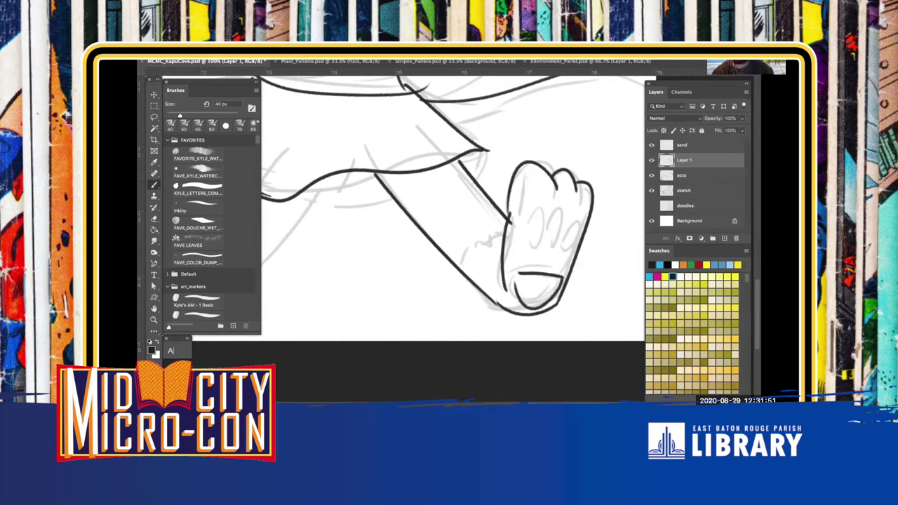
key("Tab")
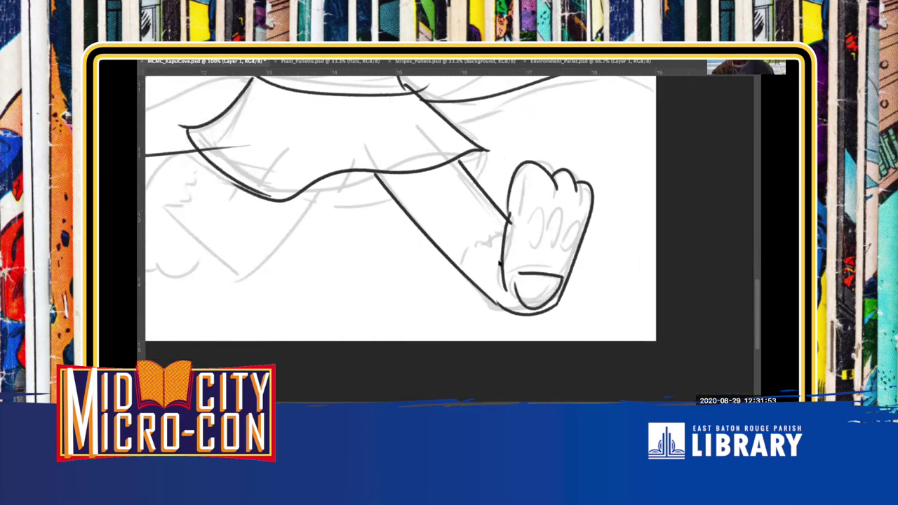
key("Tab")
mouse_move(521, 214)
left_mouse_down()
mouse_move(514, 239)
mouse_move(520, 212)
left_mouse_up()
mouse_move(542, 214)
left_mouse_down()
mouse_move(541, 232)
mouse_move(543, 214)
mouse_move(564, 218)
mouse_move(578, 240)
left_mouse_up()
mouse_move(478, 234)
left_mouse_down()
mouse_move(578, 247)
mouse_move(558, 272)
left_mouse_up()
Ink the bent back leg from the skirt hem around the knee and along both edges of the shin
left_click_drag(370, 256, 462, 291)
mouse_move(518, 234)
left_mouse_down()
mouse_move(413, 325)
mouse_move(338, 243)
left_mouse_up()
mouse_move(419, 226)
left_mouse_down()
mouse_move(384, 221)
mouse_move(371, 205)
left_mouse_up()
key("super+z")
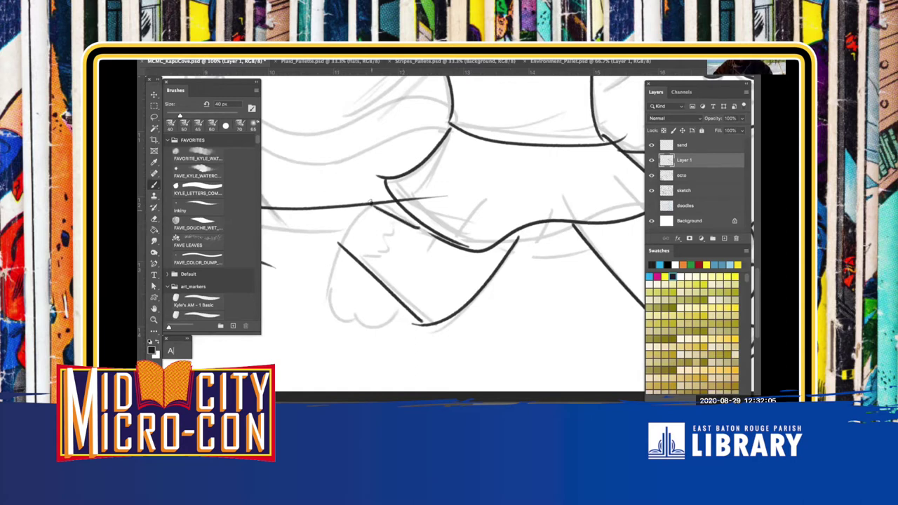
Ink the back foot's curved outline with rounded toes and add a jagged fur line across its ankle
left_click_drag(329, 296, 370, 205)
left_click_drag(382, 206, 497, 269)
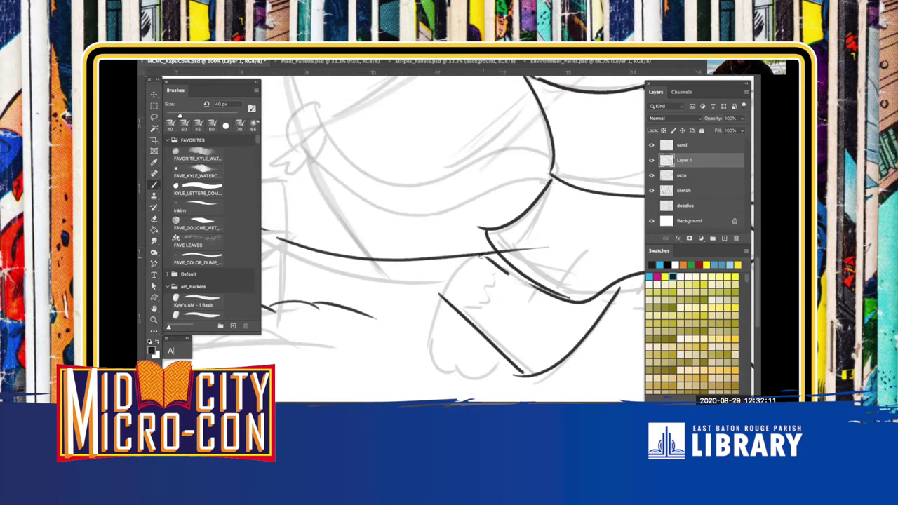
left_click_drag(481, 256, 426, 353)
left_click_drag(491, 354, 469, 366)
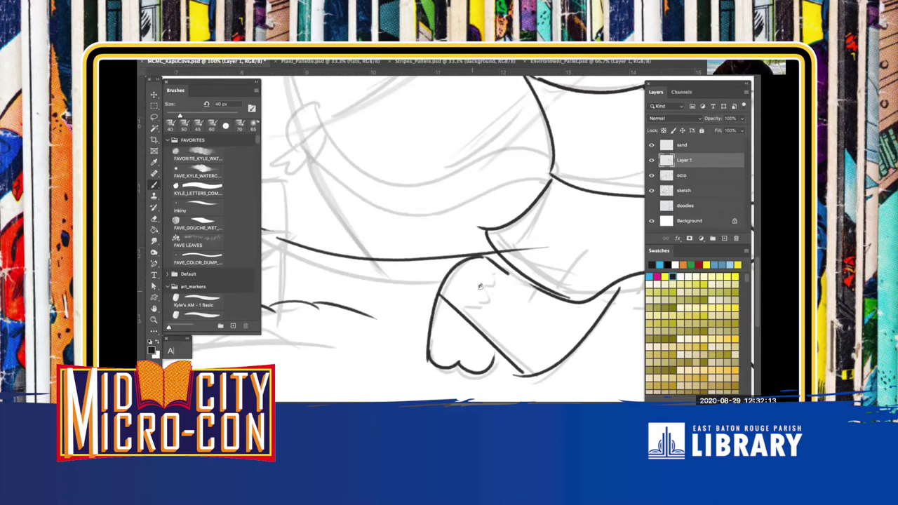
left_click_drag(500, 266, 506, 281)
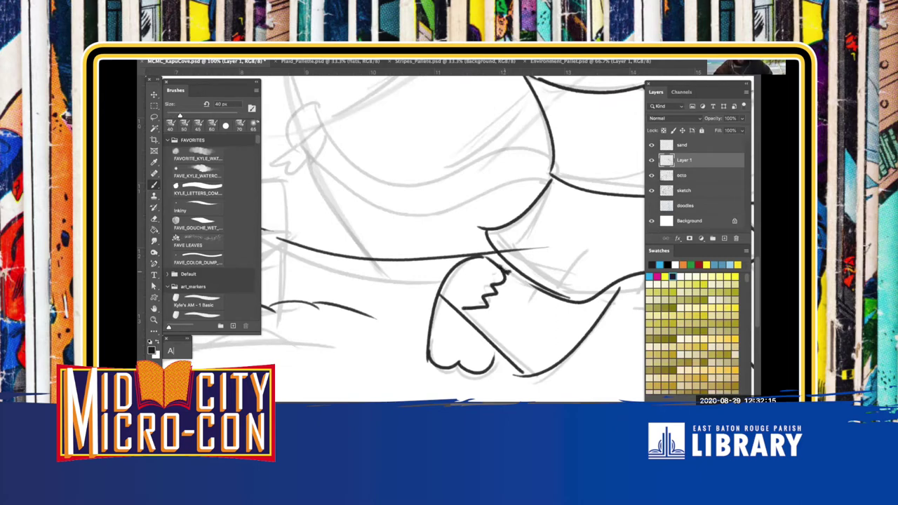
scroll(377, 245, "right", 5)
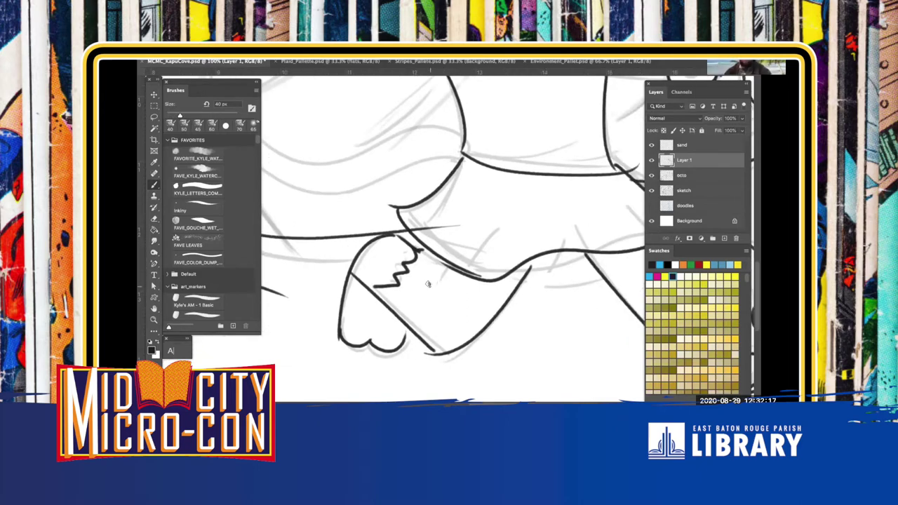
left_click_drag(483, 225, 430, 283)
key("super+minus")
key("super+minus")
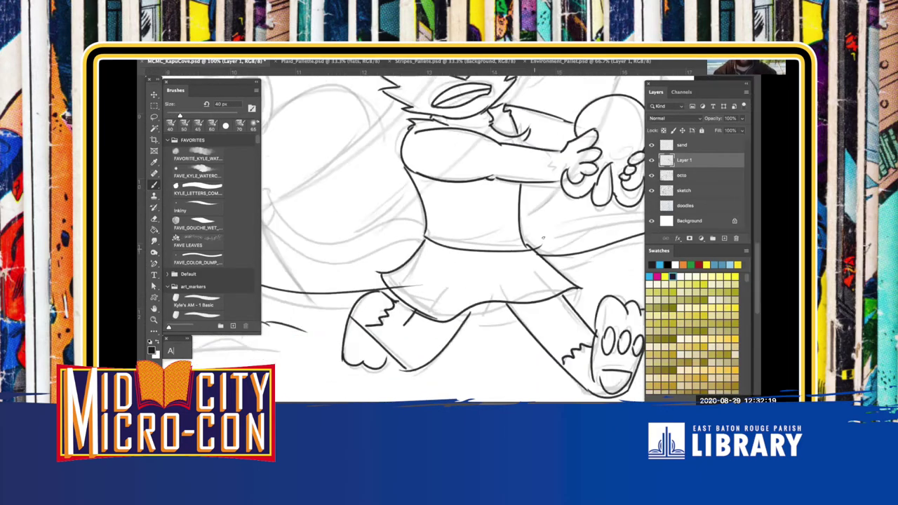
Try to ink the tail's upper edge as an S-curve from the back of the waist, undoing and redrawing the stroke
mouse_move(338, 217)
left_mouse_down()
mouse_move(385, 284)
mouse_move(405, 237)
left_mouse_up()
left_click_drag(449, 261, 353, 236)
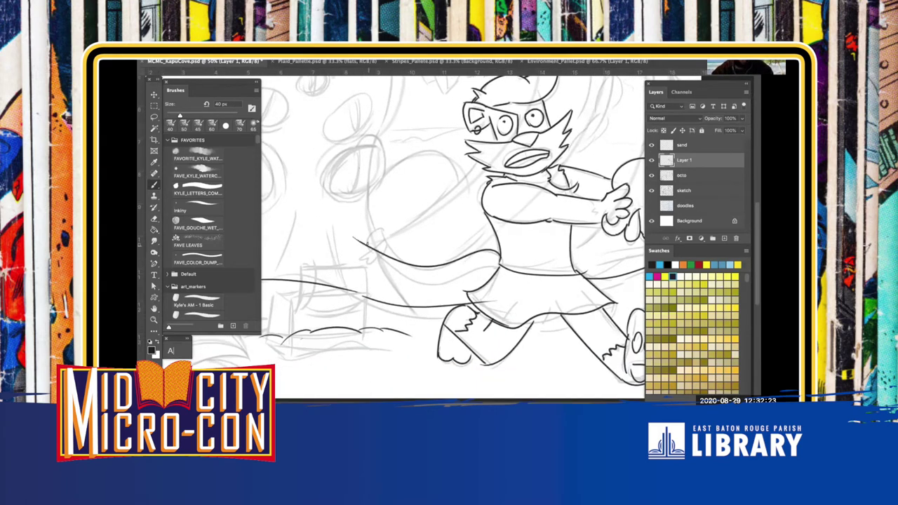
key("ctrl+z")
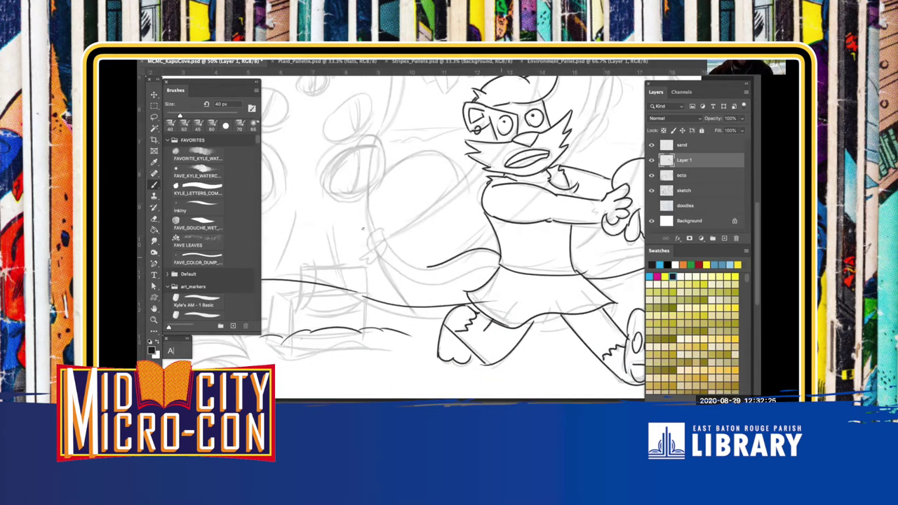
key("ctrl+z")
left_click_drag(502, 263, 382, 225)
key("ctrl+z")
left_click_drag(502, 249, 389, 219)
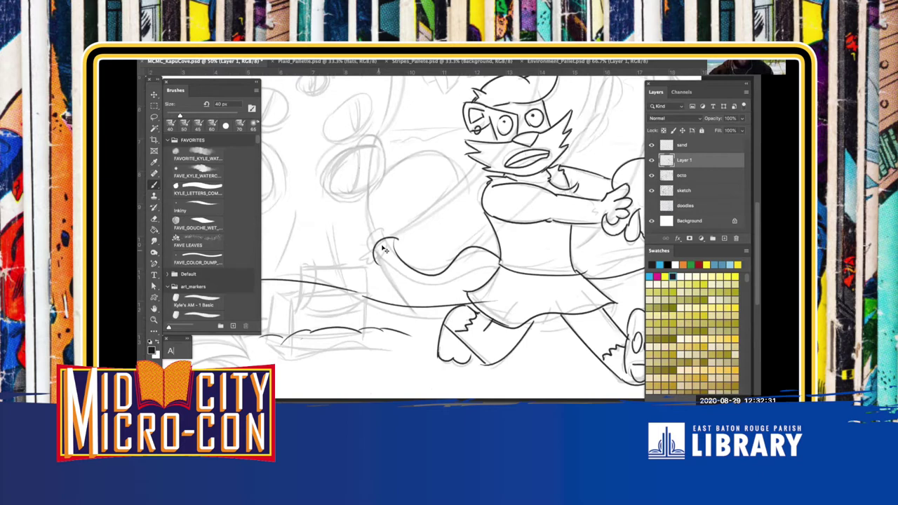
Try to ink the tail's rounded tip and lower edge below the upper curve, undoing each stroke
key("super+z")
left_click_drag(380, 241, 440, 288)
key("super+z")
left_click_drag(381, 240, 473, 267)
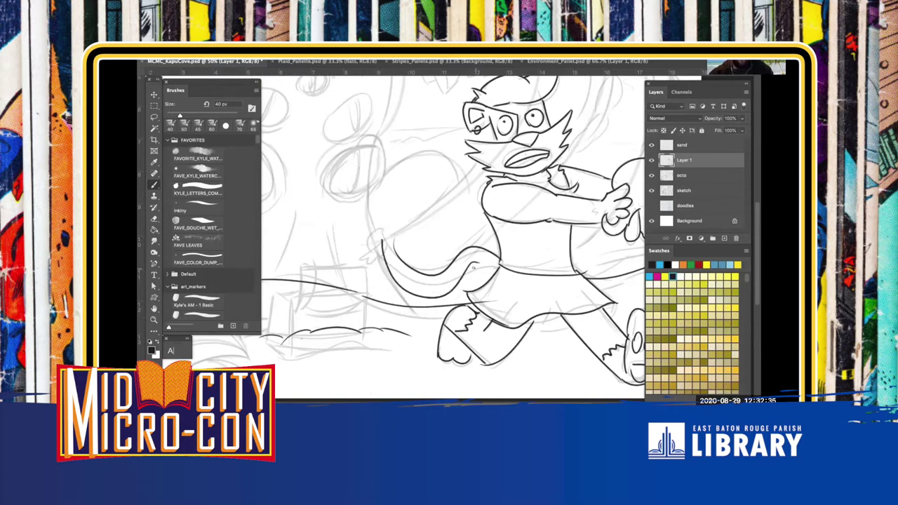
key("ctrl+z")
left_click_drag(379, 245, 489, 268)
key("ctrl+z")
key("ctrl+z")
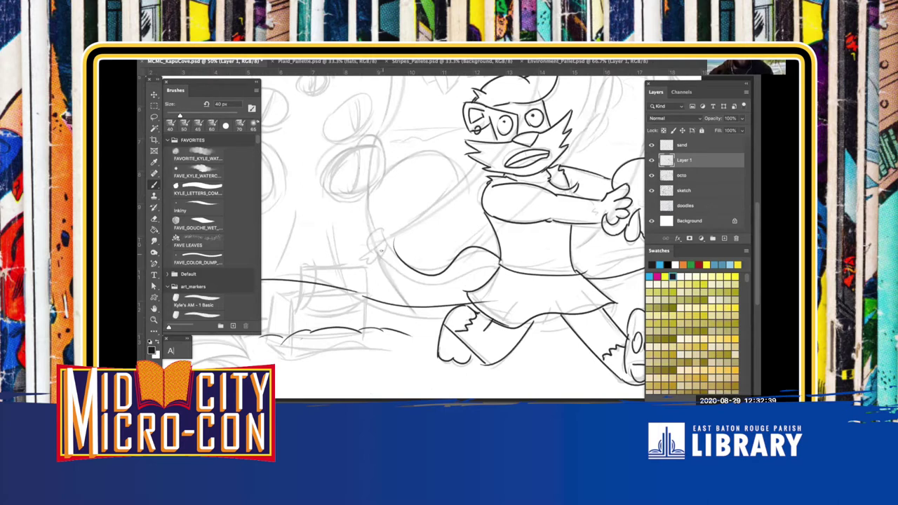
Retry the tail's lower edge as one long curve running from the tip back to the waist
left_click_drag(468, 271, 500, 264)
key("ctrl+z")
mouse_move(474, 294)
left_mouse_down()
mouse_move(382, 236)
mouse_move(374, 242)
mouse_move(382, 247)
mouse_move(371, 247)
mouse_move(387, 261)
mouse_move(381, 243)
mouse_move(488, 270)
left_mouse_up()
key("ctrl+z")
key("ctrl+z")
mouse_move(384, 246)
left_mouse_down()
mouse_move(383, 269)
mouse_move(481, 256)
left_mouse_up()
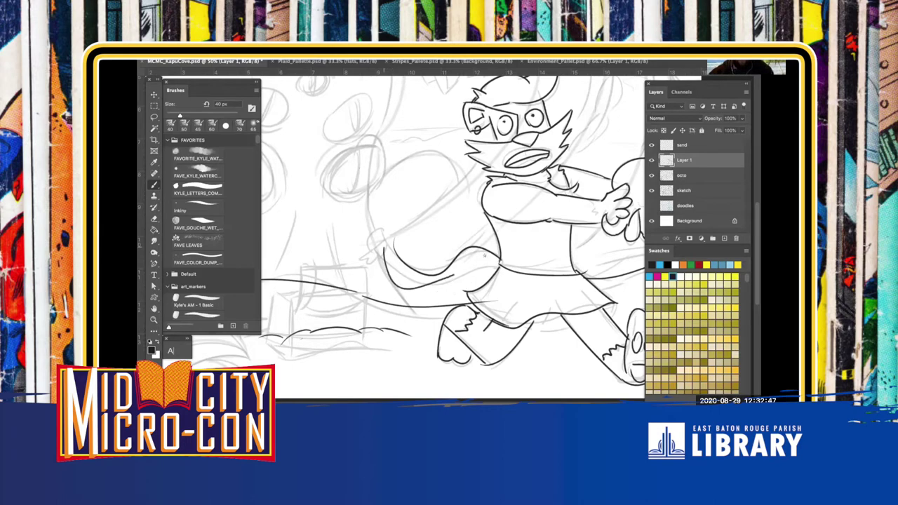
key("ctrl+z")
left_click_drag(384, 239, 498, 265)
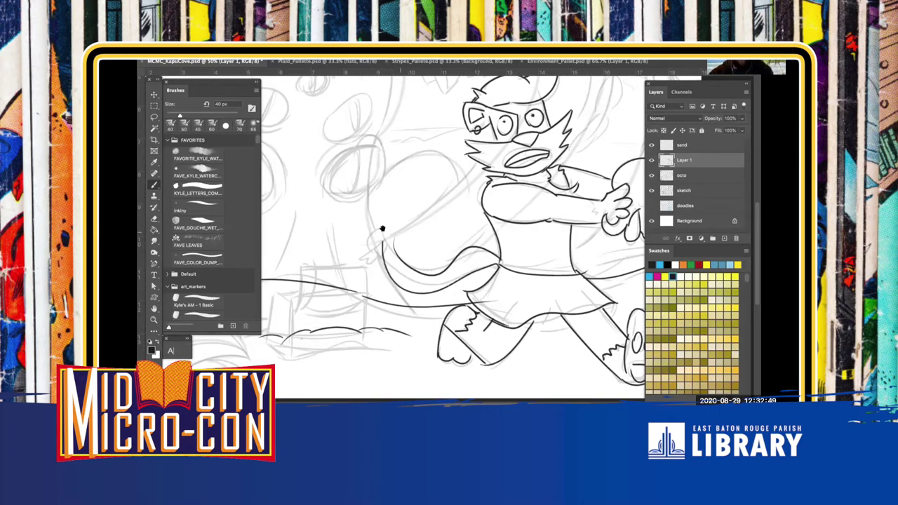
Try to refine the tail's lower edge near the skirt, repeatedly undoing and redrawing the stretch that joins the waist
key("super+plus")
mouse_move(392, 234)
left_mouse_down()
mouse_move(405, 306)
mouse_move(495, 288)
left_mouse_up()
key("super+z")
key("super+z")
left_click_drag(406, 314, 500, 283)
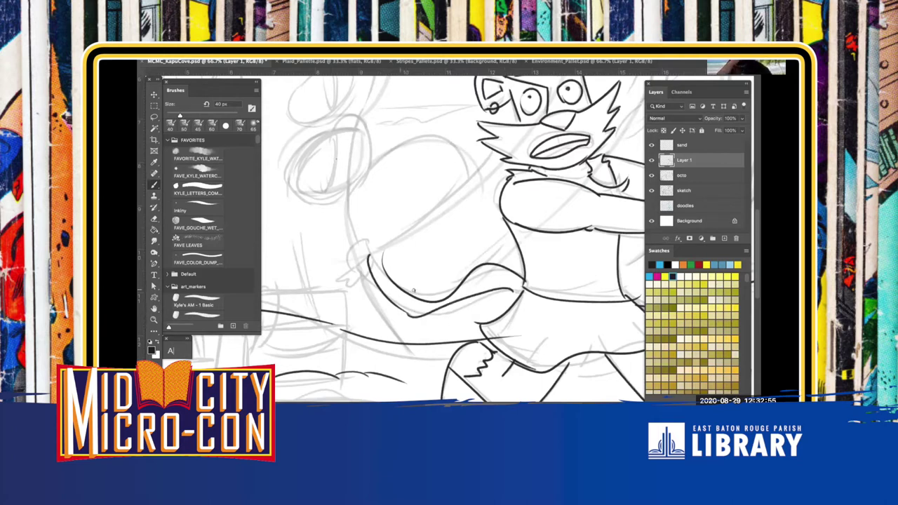
key("ctrl+z")
left_click_drag(408, 317, 507, 286)
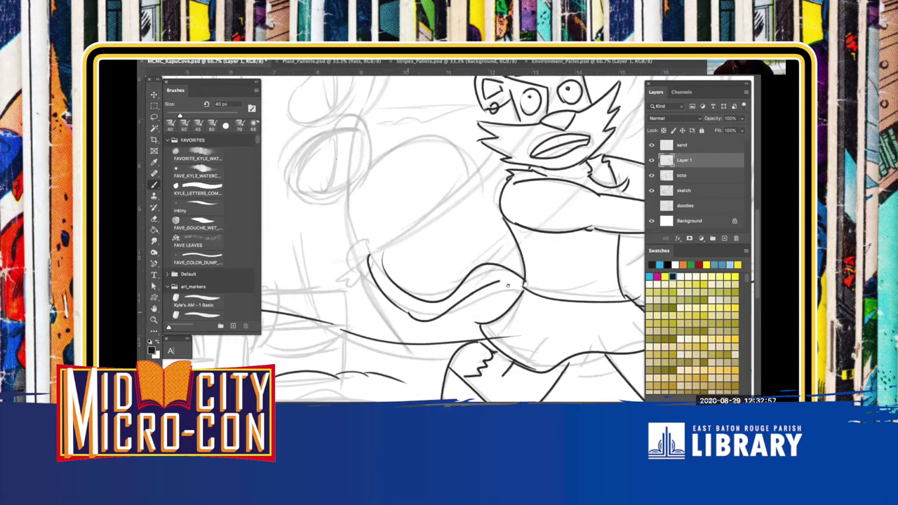
key("ctrl+z")
left_click_drag(405, 313, 520, 290)
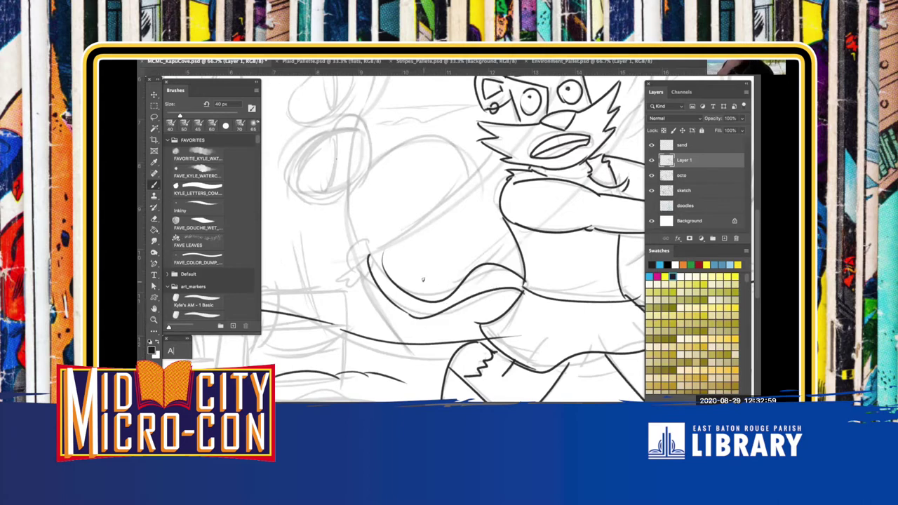
key("ctrl+z")
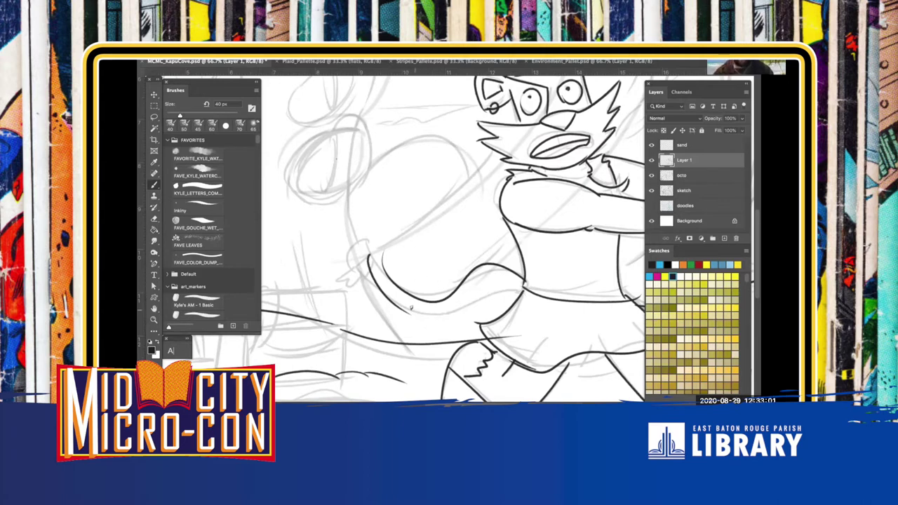
key("ctrl+z")
left_click_drag(411, 315, 511, 294)
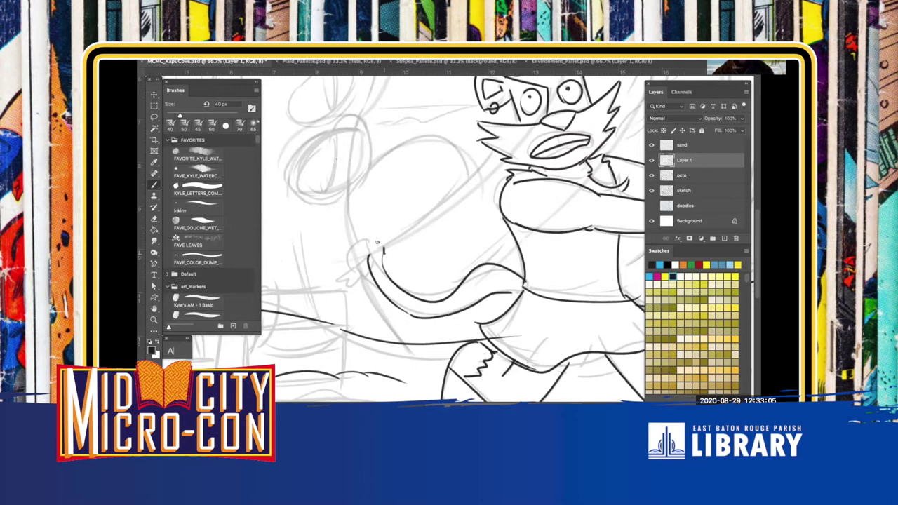
Undo the inked tail strokes and one further attempt near the tail's tip
key("ctrl+z")
key("ctrl+z")
mouse_move(398, 256)
left_mouse_down()
mouse_move(376, 263)
mouse_move(370, 317)
left_mouse_up()
key("ctrl+z")
Ink the round head of the character held by the tentacle, with small rounded tufts on both cheeks
scroll(388, 308, "up", 5)
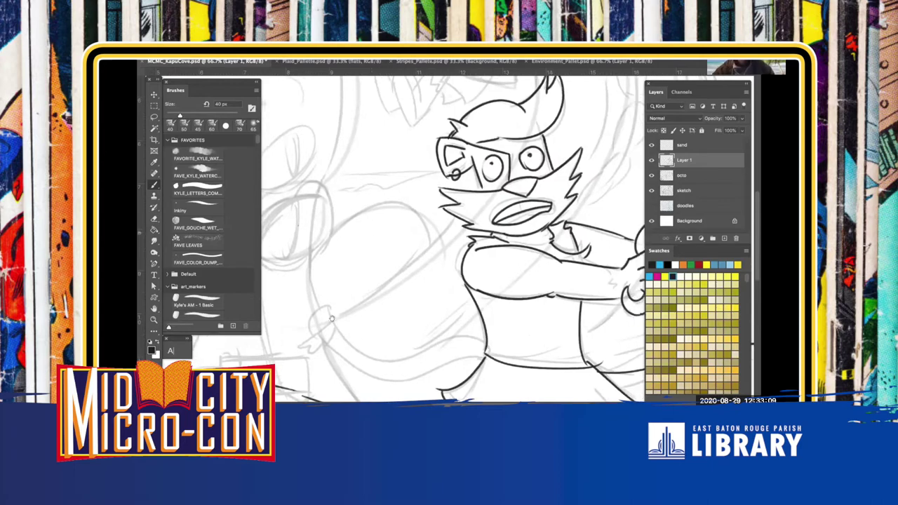
scroll(337, 313, "up", 5)
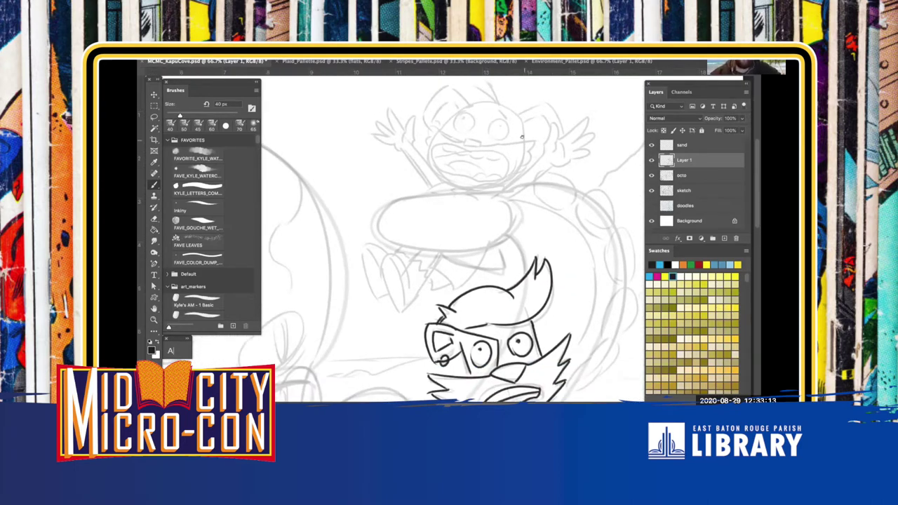
left_click_drag(520, 113, 461, 110)
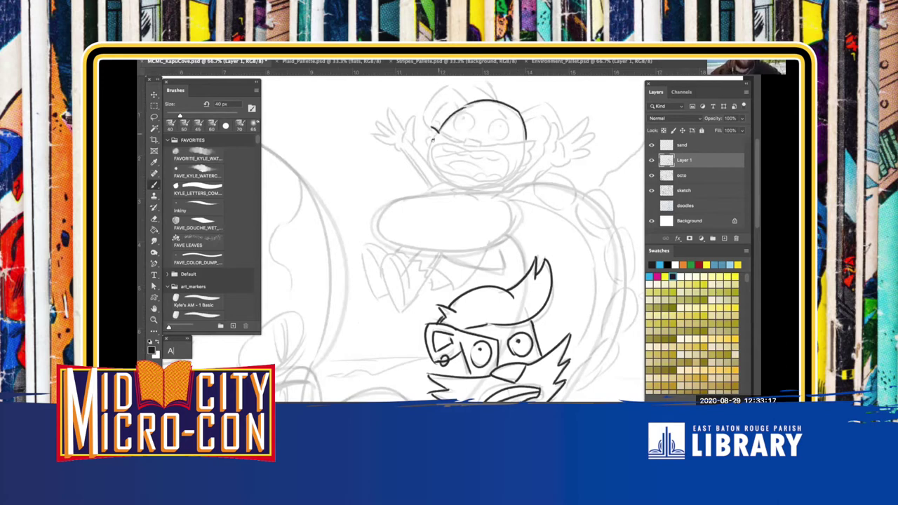
left_click_drag(442, 178, 497, 179)
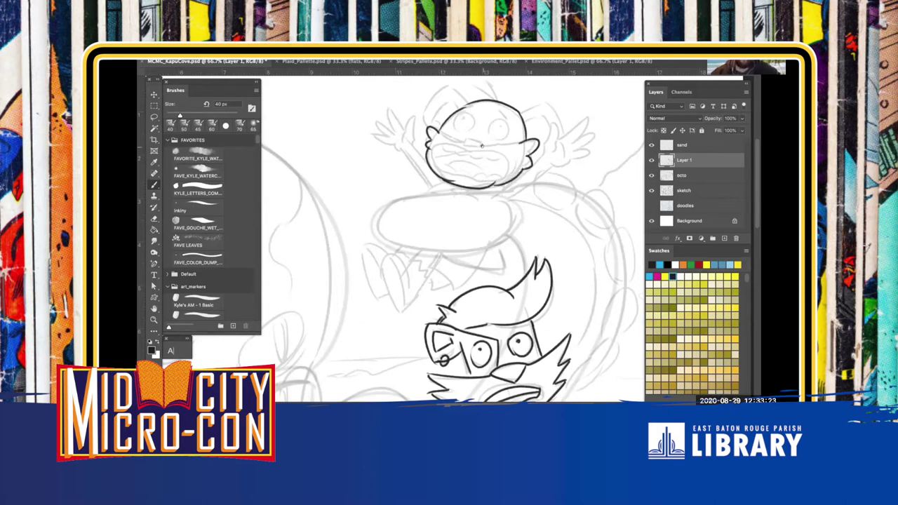
Ink a small boxy nose and the curved muzzle line running from it to both sides of the face
key("super+plus")
key("super+plus")
mouse_move(484, 95)
left_mouse_down()
mouse_move(421, 194)
mouse_move(403, 257)
left_mouse_up()
mouse_move(460, 211)
left_mouse_down()
mouse_move(399, 197)
mouse_move(410, 213)
mouse_move(456, 222)
left_mouse_up()
mouse_move(460, 212)
left_mouse_down()
mouse_move(456, 224)
mouse_move(423, 218)
left_mouse_up()
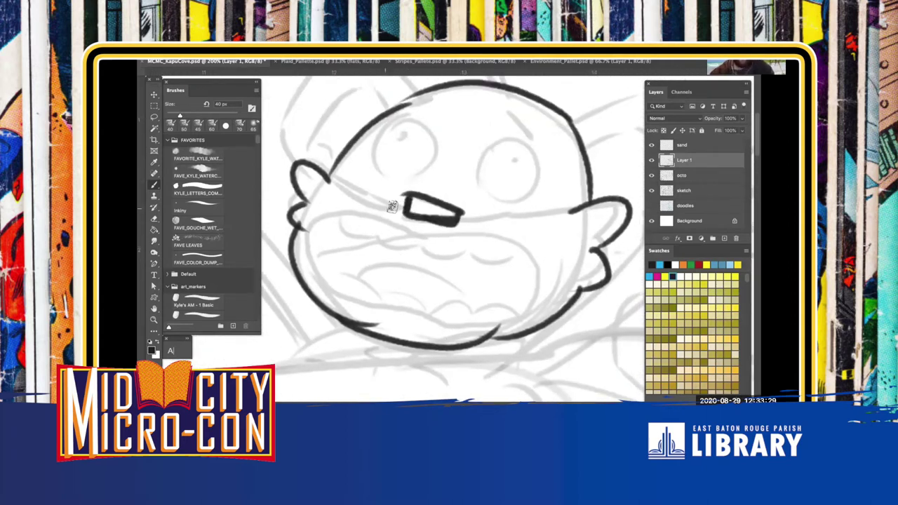
left_click_drag(330, 180, 403, 210)
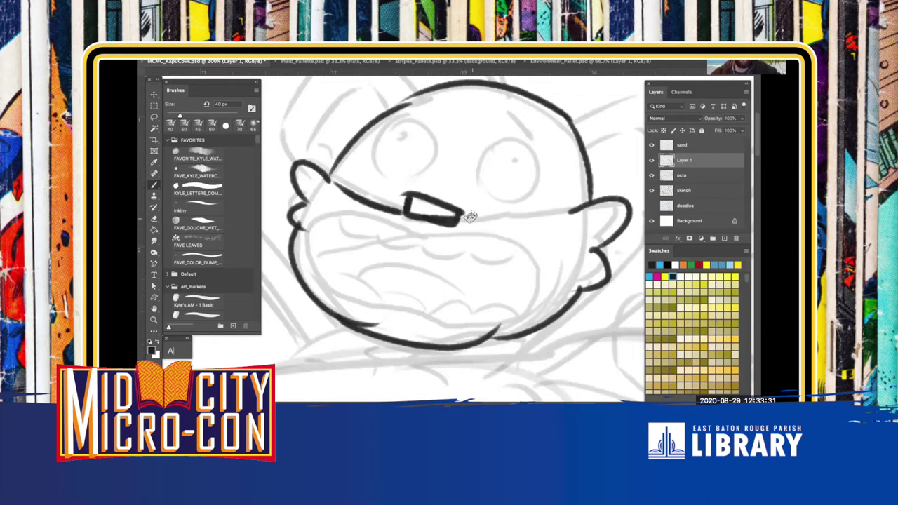
mouse_move(533, 213)
left_mouse_down()
mouse_move(459, 221)
mouse_move(579, 204)
left_mouse_up()
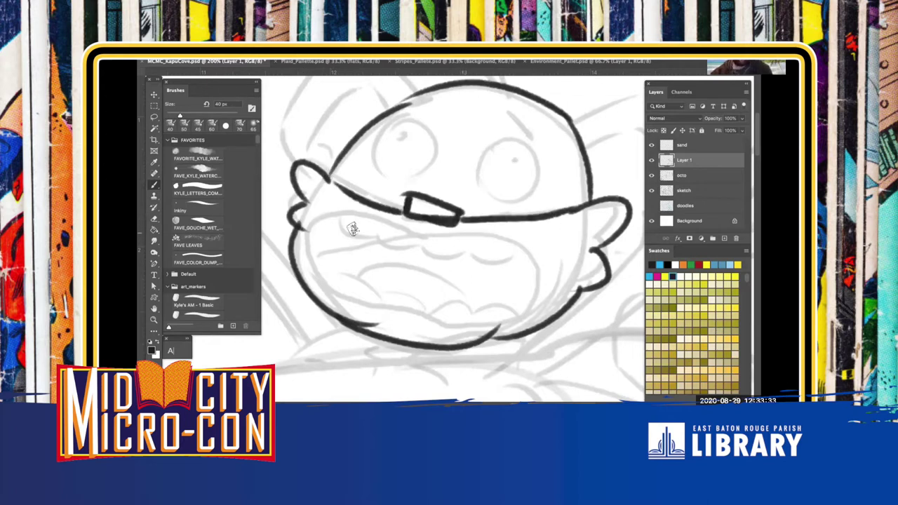
Ink the wide open mouth with scalloped upper and lower teeth and a curved tongue
mouse_move(404, 234)
left_mouse_down()
mouse_move(310, 219)
mouse_move(318, 211)
mouse_move(318, 278)
mouse_move(452, 308)
left_mouse_up()
mouse_move(395, 230)
left_mouse_down()
mouse_move(451, 306)
mouse_move(429, 309)
mouse_move(494, 313)
left_mouse_up()
mouse_move(337, 216)
left_mouse_down()
mouse_move(368, 227)
mouse_move(410, 251)
mouse_move(450, 257)
mouse_move(486, 249)
mouse_move(502, 264)
mouse_move(515, 251)
mouse_move(536, 267)
left_mouse_up()
mouse_move(324, 280)
left_mouse_down()
mouse_move(405, 293)
mouse_move(422, 283)
mouse_move(447, 302)
mouse_move(466, 291)
mouse_move(483, 305)
mouse_move(520, 303)
left_mouse_up()
mouse_move(411, 289)
left_mouse_down()
mouse_move(471, 276)
mouse_move(463, 273)
mouse_move(452, 274)
mouse_move(527, 301)
left_mouse_up()
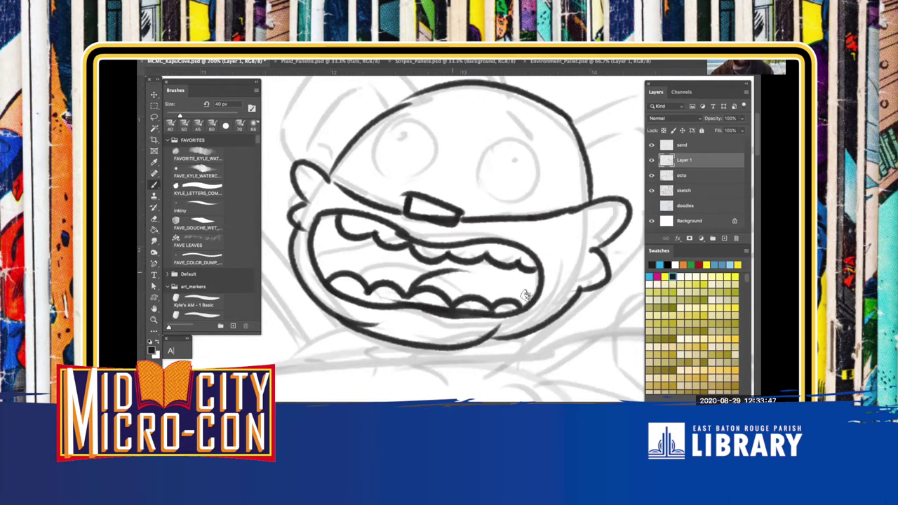
Ink both round eyes with small dot pupils and add short slanted worried eyebrows, redrawing the first eye
scroll(487, 223, "up", 3)
mouse_move(491, 195)
left_mouse_down()
mouse_move(468, 221)
mouse_move(476, 205)
mouse_move(484, 261)
mouse_move(480, 204)
left_mouse_up()
key("ctrl+z")
key("ctrl+z")
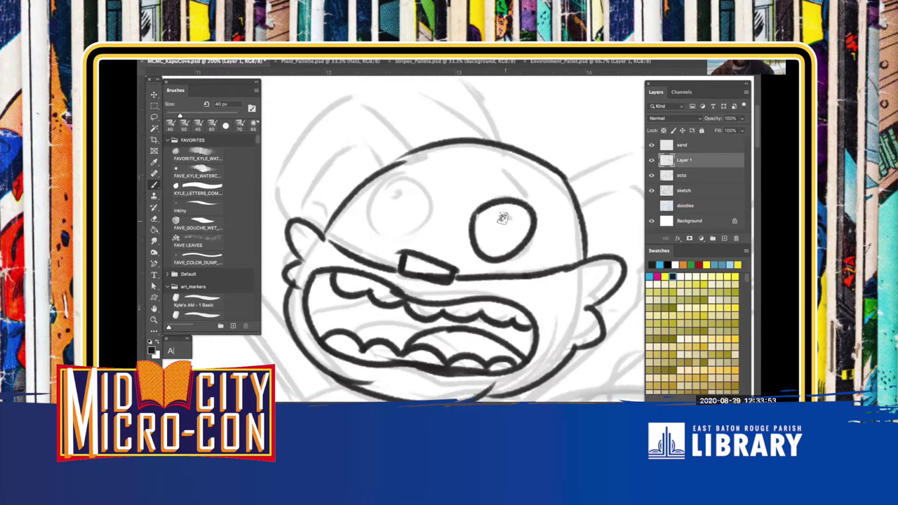
left_click(507, 221)
mouse_move(381, 190)
left_mouse_down()
mouse_move(368, 233)
mouse_move(375, 189)
left_mouse_up()
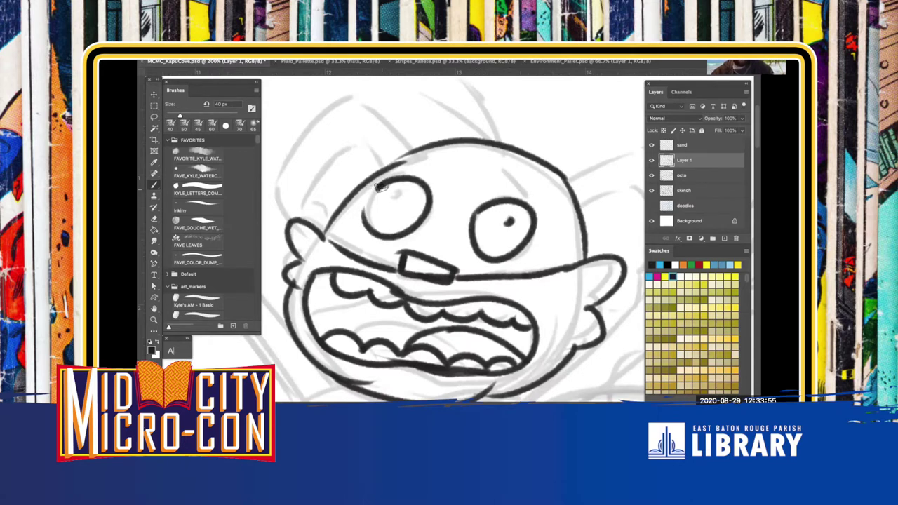
left_click(397, 195)
left_click_drag(508, 169, 538, 193)
mouse_move(395, 168)
left_mouse_down()
mouse_move(414, 145)
mouse_move(397, 168)
left_mouse_up()
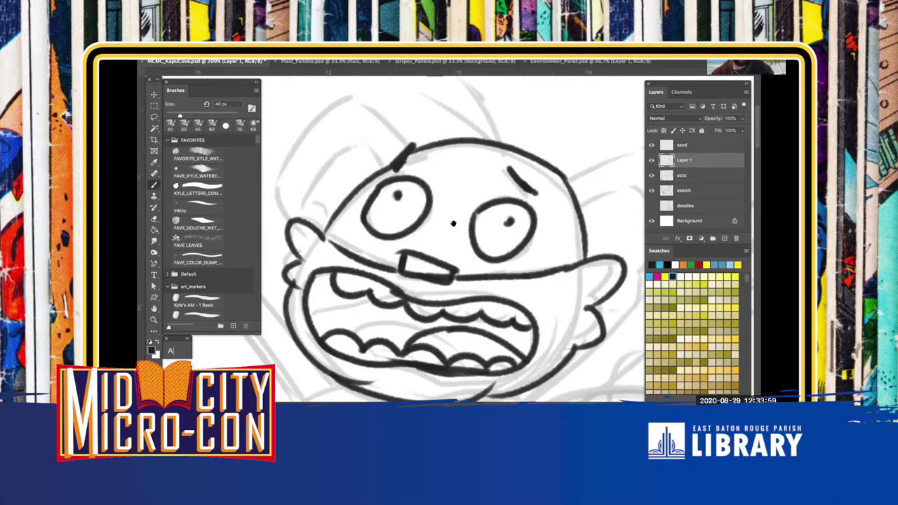
Ink two curved hair strands rising from the top of the head
left_click_drag(453, 223, 475, 285)
left_click_drag(479, 140, 523, 209)
left_click_drag(462, 162, 520, 205)
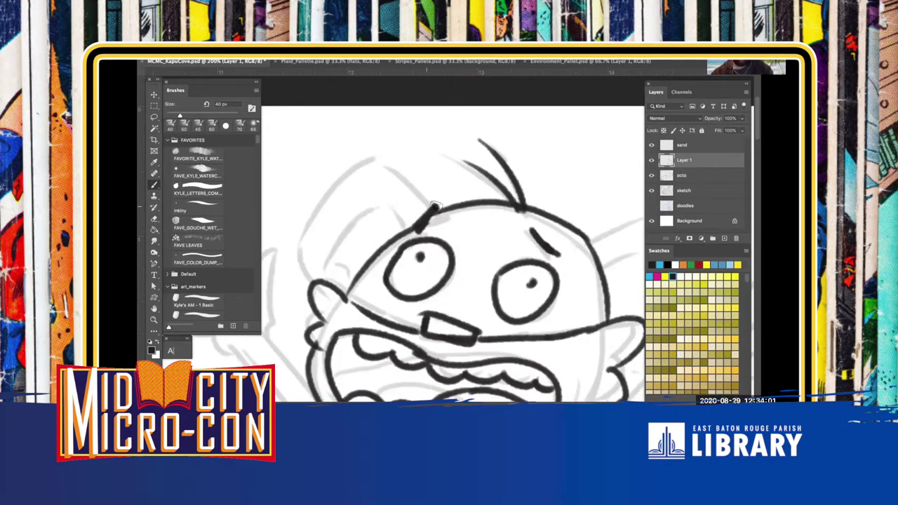
Ink the large ear beside the head's eyebrow, redrawing its outer curve closer to the sketch until it meets the cheek
mouse_move(446, 209)
left_mouse_down()
mouse_move(376, 146)
mouse_move(289, 237)
mouse_move(331, 288)
left_mouse_up()
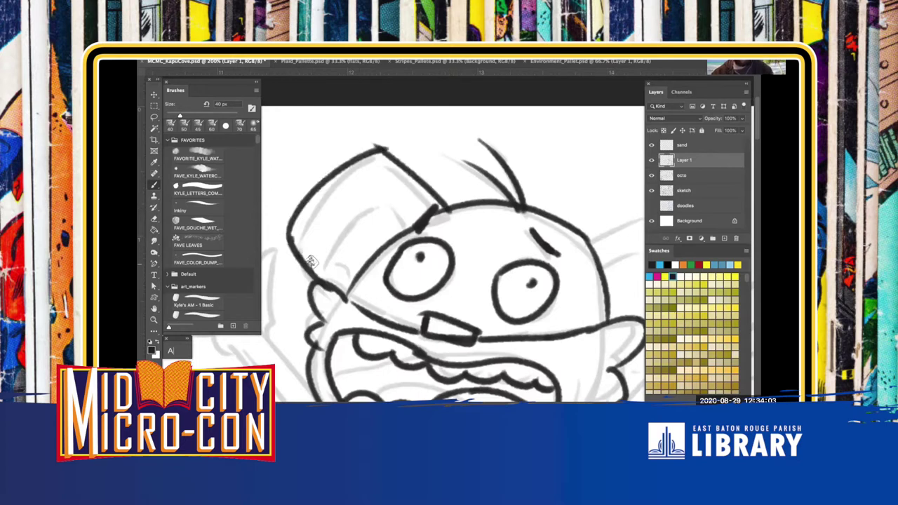
key("ctrl+z")
key("ctrl+z")
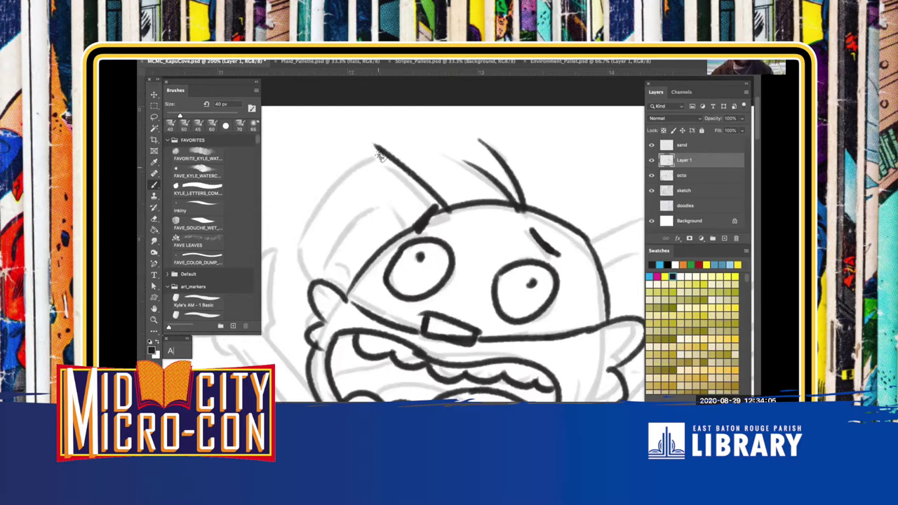
mouse_move(380, 154)
left_mouse_down()
mouse_move(320, 179)
mouse_move(299, 260)
left_mouse_up()
key("ctrl+z")
mouse_move(382, 146)
left_mouse_down()
mouse_move(301, 226)
mouse_move(300, 243)
mouse_move(346, 295)
left_mouse_up()
key("super+z")
key("super+z")
left_click_drag(305, 219, 347, 292)
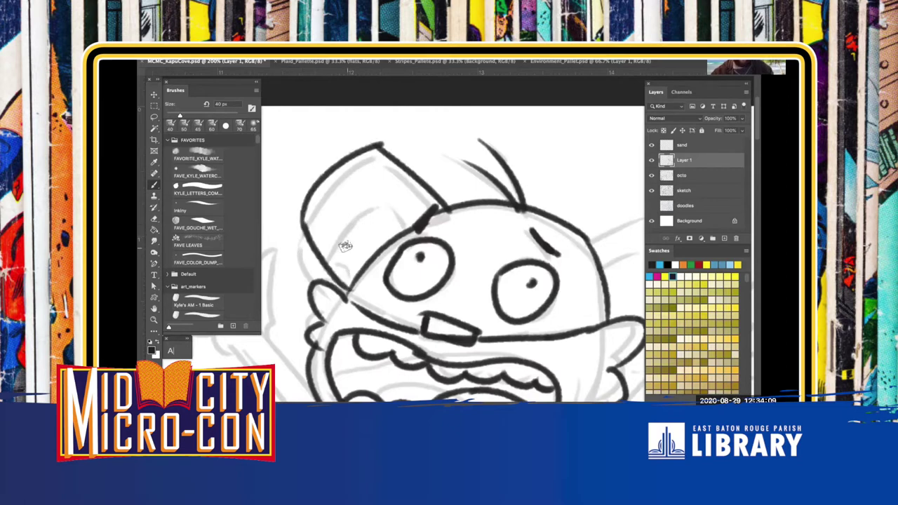
mouse_move(420, 221)
left_mouse_down()
mouse_move(400, 192)
mouse_move(321, 215)
mouse_move(352, 268)
left_mouse_up()
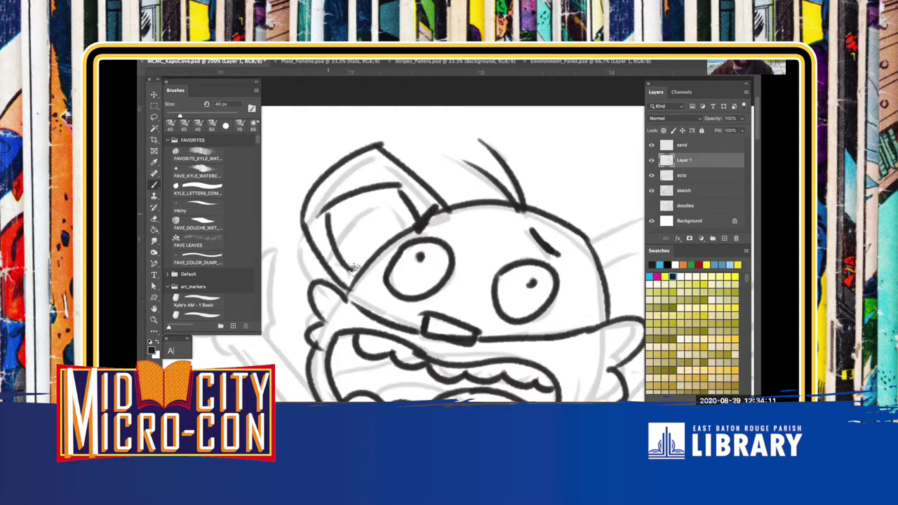
key("ctrl+z")
key("ctrl+z")
key("ctrl+z")
key("ctrl+z")
key("ctrl+z")
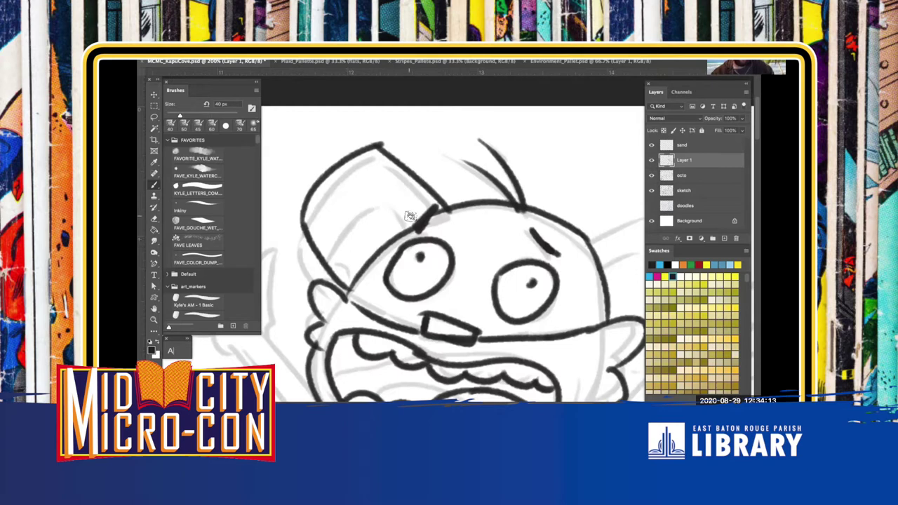
Ink the inner contour of the first large ear and the outer and inner contours of the opposite ear
mouse_move(418, 219)
left_mouse_down()
mouse_move(377, 179)
mouse_move(307, 241)
mouse_move(351, 295)
left_mouse_up()
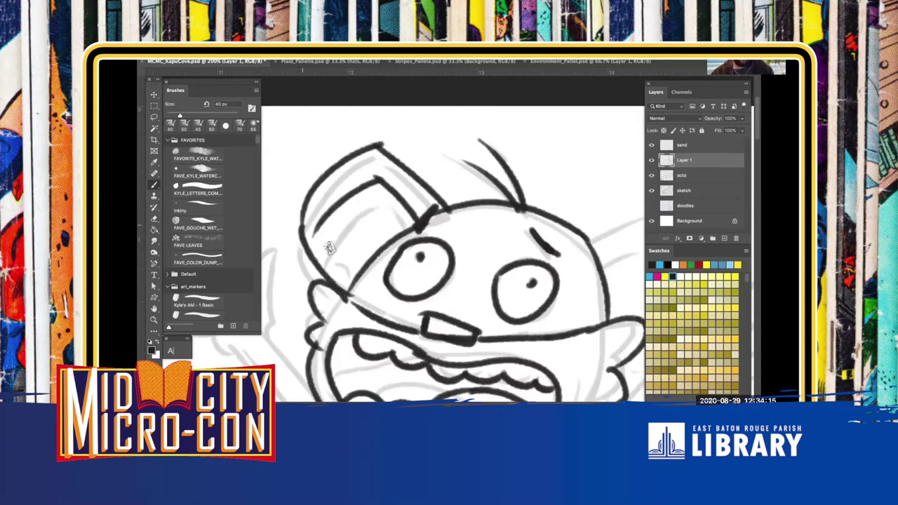
left_click_drag(317, 231, 358, 279)
left_click_drag(635, 259, 488, 199)
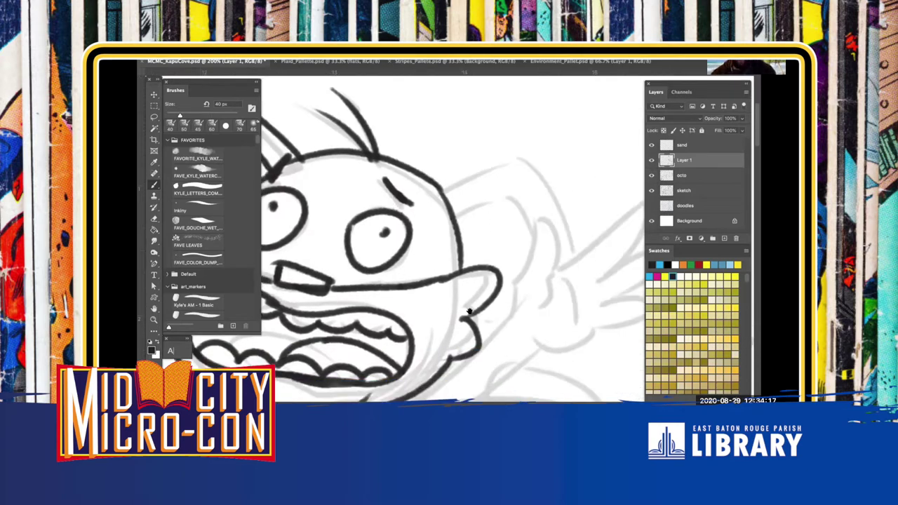
left_click_drag(421, 233, 417, 199)
scroll(417, 199, "down", 1)
mouse_move(429, 137)
left_mouse_down()
mouse_move(512, 103)
mouse_move(573, 192)
left_mouse_up()
mouse_move(448, 167)
left_mouse_down()
mouse_move(517, 154)
mouse_move(523, 161)
left_mouse_up()
Ink the raised arm and open hand beside the second ear, with its thumb, spread pointed fingers and rounded palm
left_click_drag(469, 275, 482, 231)
mouse_move(393, 326)
left_mouse_down()
mouse_move(534, 211)
mouse_move(516, 186)
mouse_move(536, 126)
mouse_move(560, 226)
left_mouse_up()
mouse_move(582, 190)
left_mouse_down()
mouse_move(465, 264)
mouse_move(524, 204)
mouse_move(481, 272)
left_mouse_up()
key("super+z")
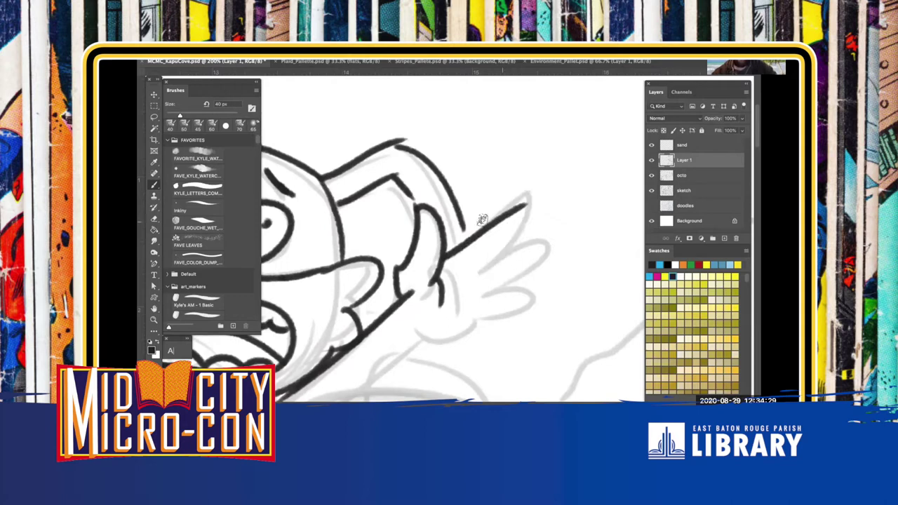
mouse_move(526, 205)
left_mouse_down()
mouse_move(479, 272)
mouse_move(544, 246)
mouse_move(493, 293)
mouse_move(536, 300)
mouse_move(480, 327)
left_mouse_up()
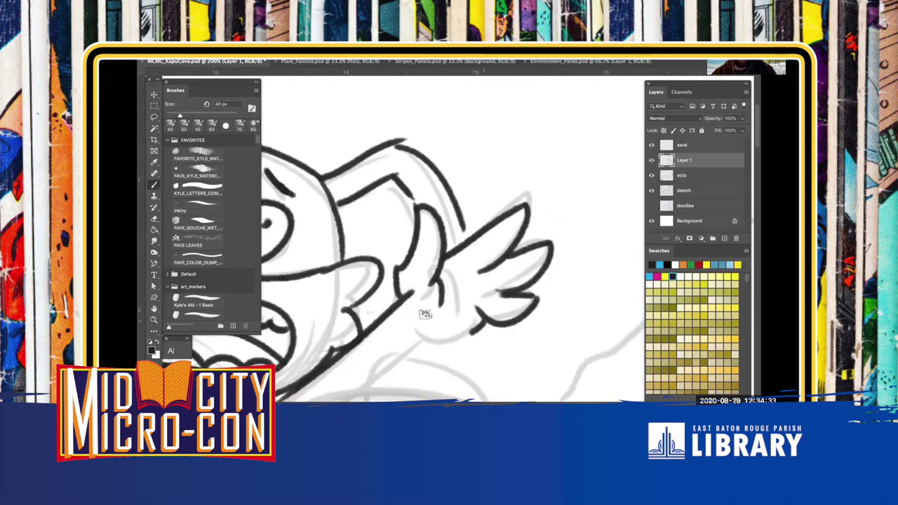
left_click_drag(420, 314, 474, 324)
mouse_move(421, 337)
left_mouse_down()
mouse_move(529, 148)
mouse_move(559, 145)
mouse_move(468, 233)
left_mouse_up()
left_click_drag(393, 340, 479, 347)
Ink the two long edges of the opposite raised arm beside the screaming mouth, following the sketch
left_click_drag(344, 229, 437, 291)
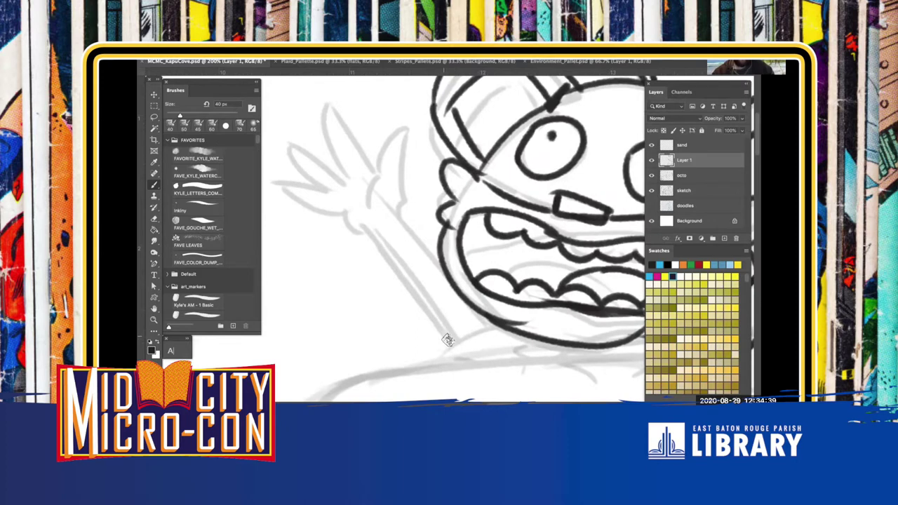
left_click_drag(342, 214, 450, 349)
mouse_move(433, 256)
left_mouse_down()
mouse_move(384, 209)
mouse_move(401, 176)
mouse_move(372, 146)
mouse_move(362, 193)
left_mouse_up()
key("ctrl+z")
key("ctrl+z")
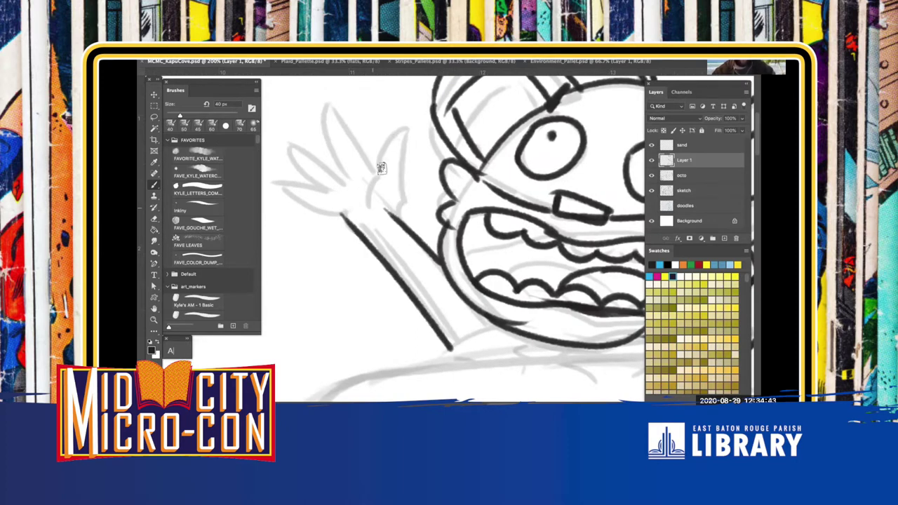
Ink the open hand at the end of that arm with a curved thumb, spread pointed fingers and palm edge
left_click_drag(404, 131, 373, 172)
mouse_move(404, 133)
left_mouse_down()
mouse_move(397, 203)
mouse_move(380, 195)
left_mouse_up()
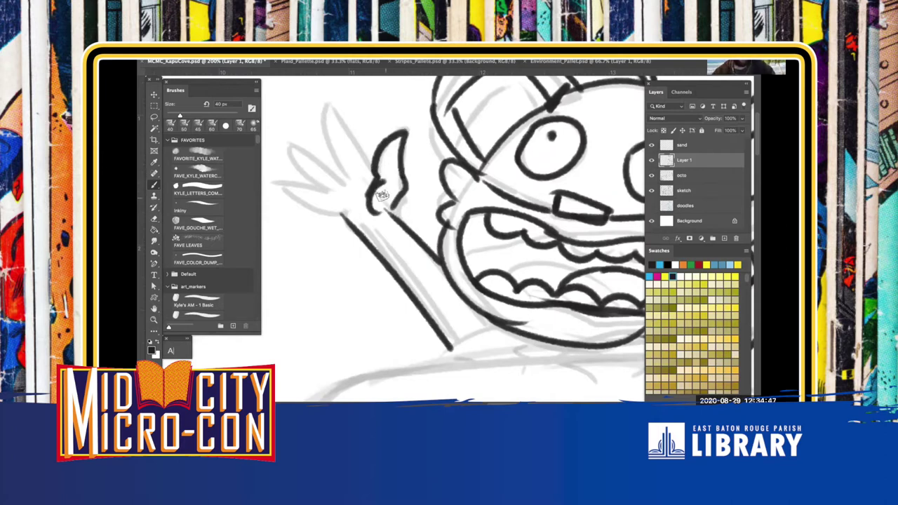
left_click_drag(390, 238, 466, 297)
left_click_drag(449, 229, 399, 154)
mouse_move(429, 249)
left_mouse_down()
mouse_move(399, 156)
mouse_move(414, 226)
mouse_move(361, 188)
left_mouse_up()
key("super+z")
mouse_move(360, 188)
left_mouse_down()
mouse_move(391, 236)
mouse_move(337, 230)
mouse_move(413, 256)
mouse_move(340, 247)
mouse_move(387, 265)
mouse_move(427, 266)
left_mouse_up()
key("ctrl+z")
left_click_drag(423, 232, 414, 249)
left_click_drag(355, 213, 262, 122)
Ink the jagged fur edge and the curved leg outline hanging beneath the tentacle coil
key("super+minus")
key("super+minus")
key("super+minus")
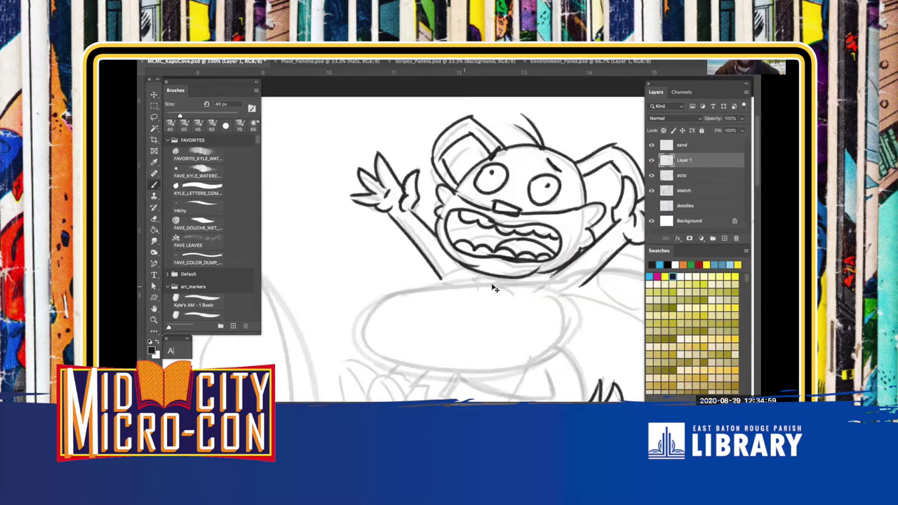
key("super+plus")
left_click_drag(515, 267, 495, 215)
key("ctrl+plus")
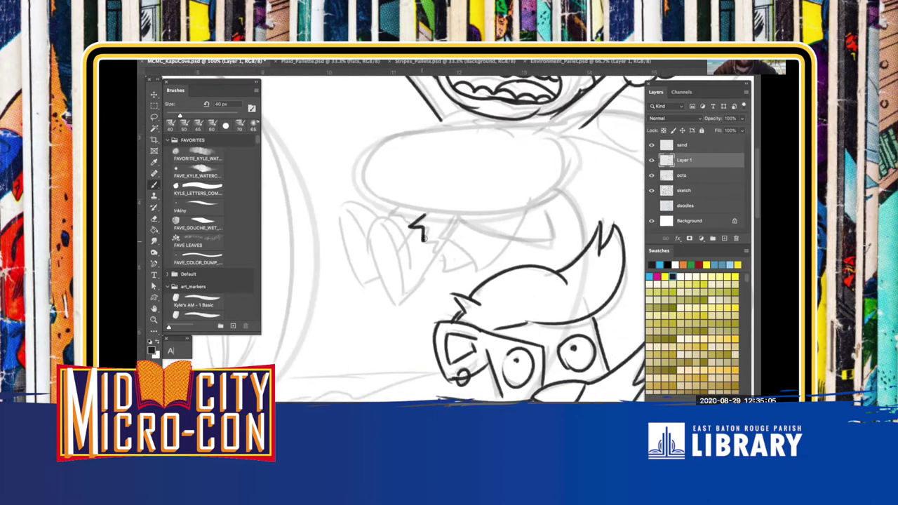
left_click_drag(439, 238, 470, 272)
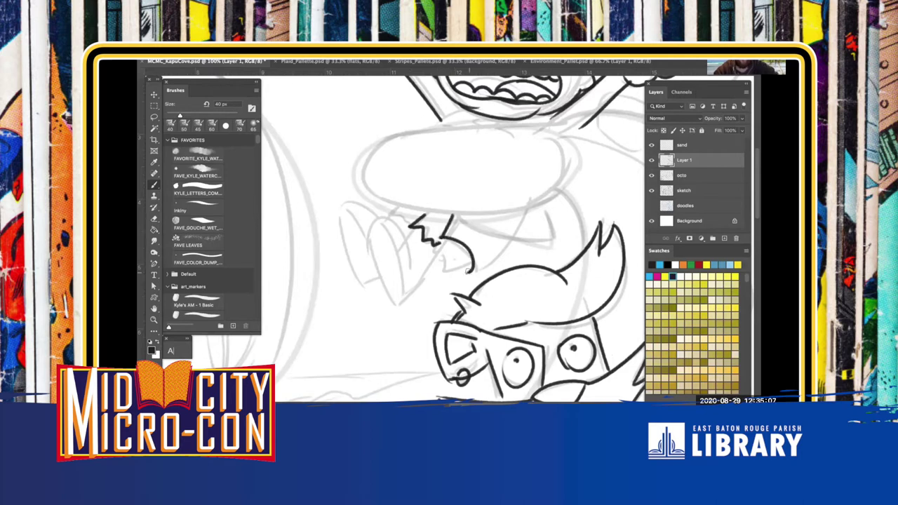
left_click_drag(515, 239, 470, 272)
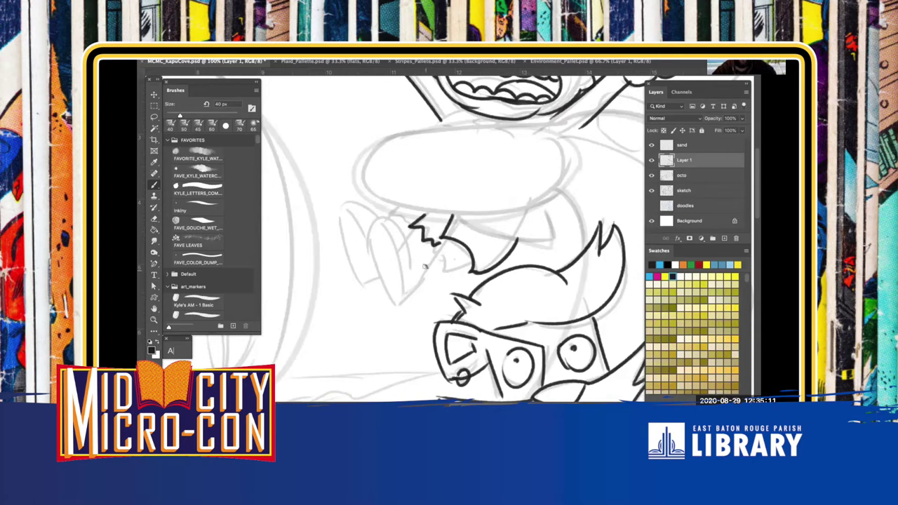
Ink the held character's two dangling feet beneath the tentacle coil, with pointed ends and inner sole lines
left_click_drag(442, 245, 397, 303)
left_click_drag(369, 239, 398, 315)
left_click_drag(369, 238, 409, 270)
key("super+z")
mouse_move(367, 241)
left_mouse_down()
mouse_move(408, 271)
mouse_move(393, 271)
mouse_move(331, 207)
mouse_move(375, 221)
mouse_move(362, 255)
left_mouse_up()
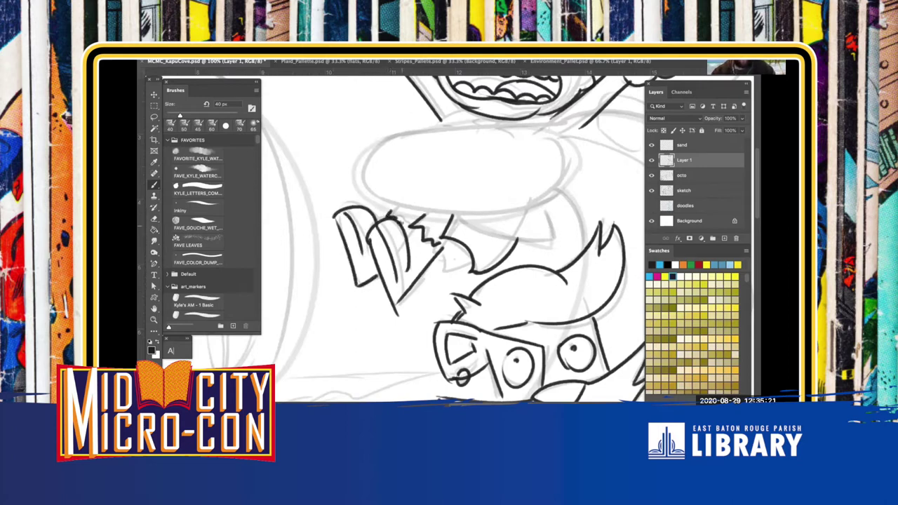
Raise the octo layer's opacity to 100% and keep that layer active
left_click_drag(453, 234, 383, 299)
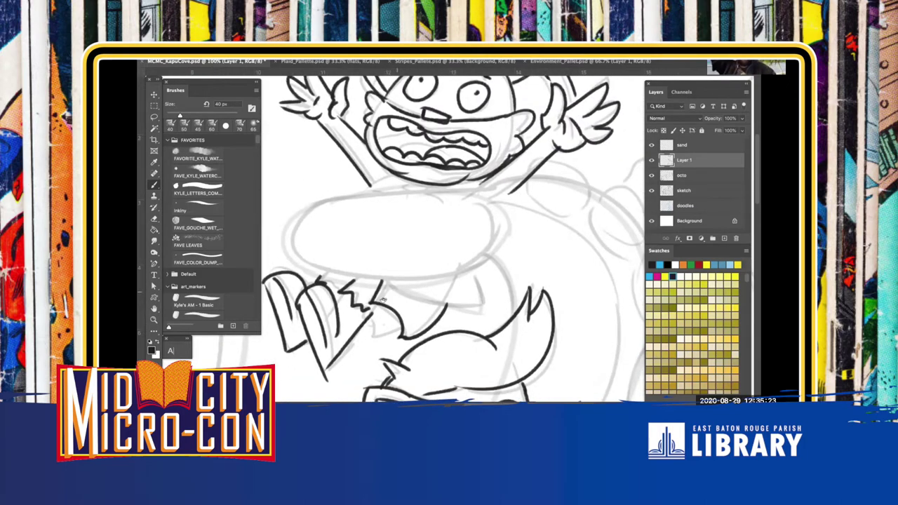
scroll(414, 302, "down", 5)
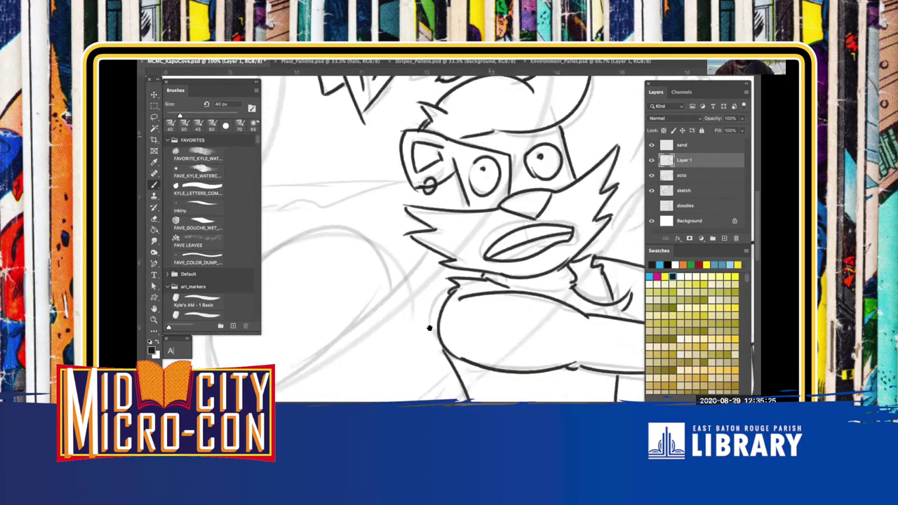
scroll(434, 320, "up", 3)
key("ctrl+minus")
key("super+minus")
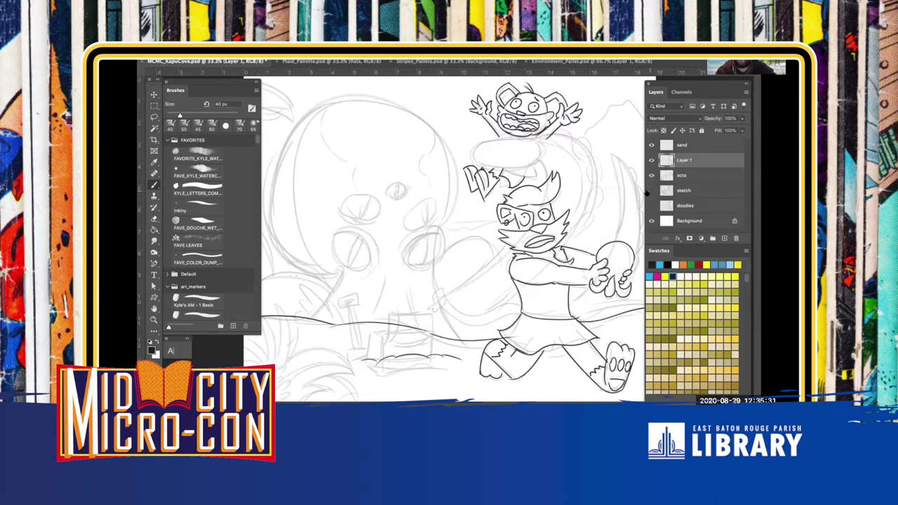
left_click(646, 190)
left_click(651, 176)
left_click(660, 177)
left_click(734, 120)
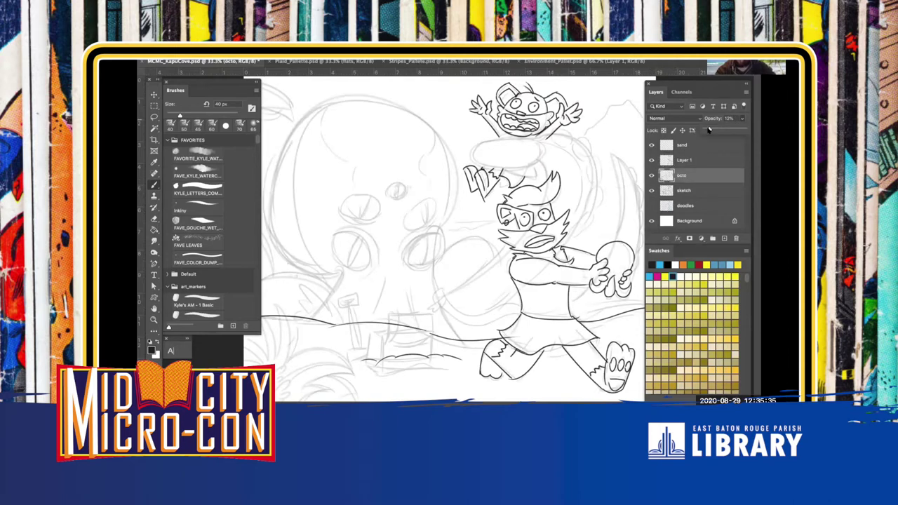
left_click_drag(736, 130, 756, 141)
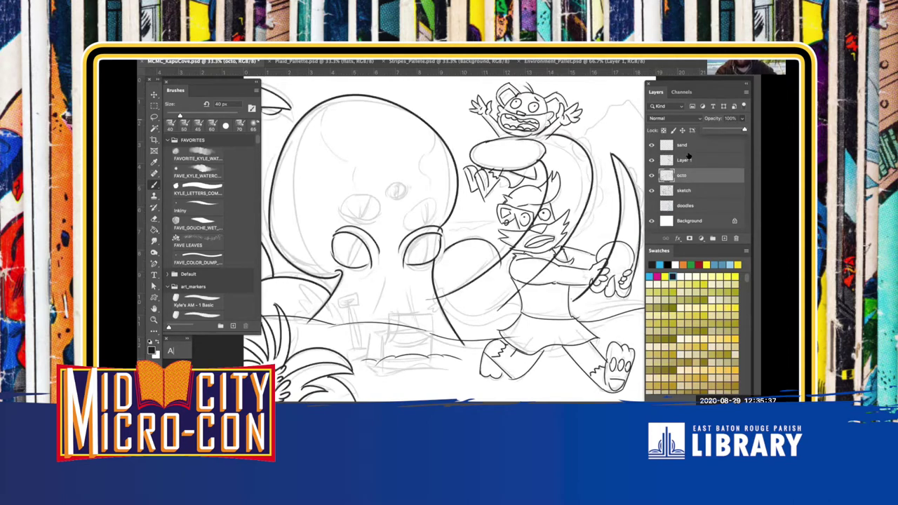
left_click(667, 176)
Erase the tentacle line crossing the bearded character's hair and face on the octo layer
key("super+plus")
key("super+plus")
left_click_drag(617, 91, 491, 163)
key("super+plus")
mouse_move(510, 192)
left_mouse_down()
mouse_move(456, 218)
mouse_move(469, 188)
left_mouse_up()
key("e")
key("bracketleft")
key("bracketleft")
key("bracketleft")
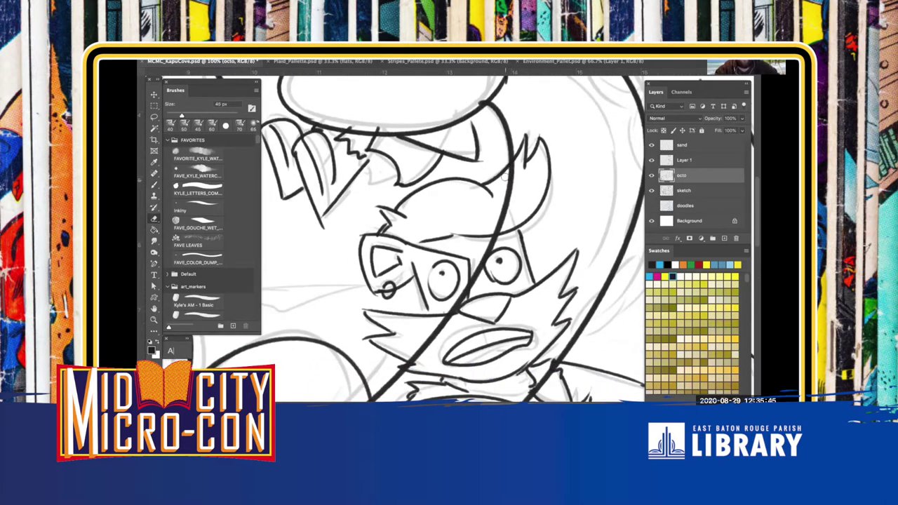
key("bracketright")
key("bracketright")
key("bracketright")
key("bracketright")
key("bracketright")
key("bracketright")
key("bracketright")
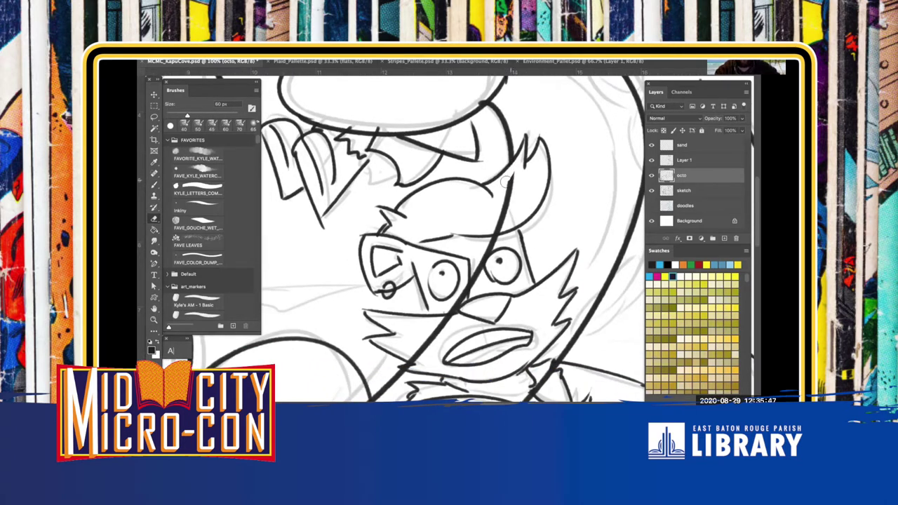
mouse_move(505, 186)
left_mouse_down()
mouse_move(487, 253)
mouse_move(454, 309)
mouse_move(564, 104)
left_mouse_up()
Erase the tentacle lines overlapping the bearded character's beard, arm and torso, enlarging the eraser to 150 px
key("bracketleft")
key("bracketleft")
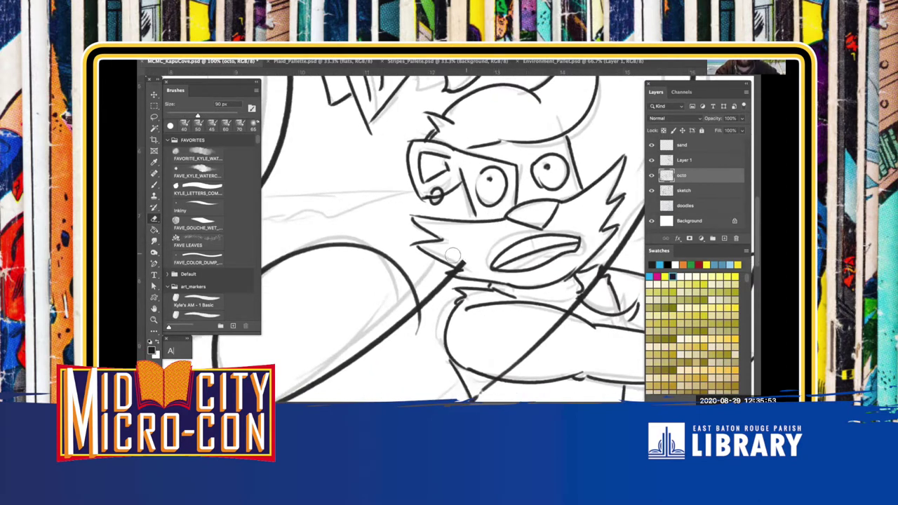
left_click_drag(556, 301, 495, 220)
key("bracketright")
mouse_move(540, 193)
left_mouse_down()
mouse_move(535, 183)
mouse_move(537, 194)
mouse_move(556, 186)
mouse_move(484, 235)
mouse_move(416, 304)
left_mouse_up()
key("bracketleft")
key("bracketright")
key("bracketright")
key("bracketright")
key("space")
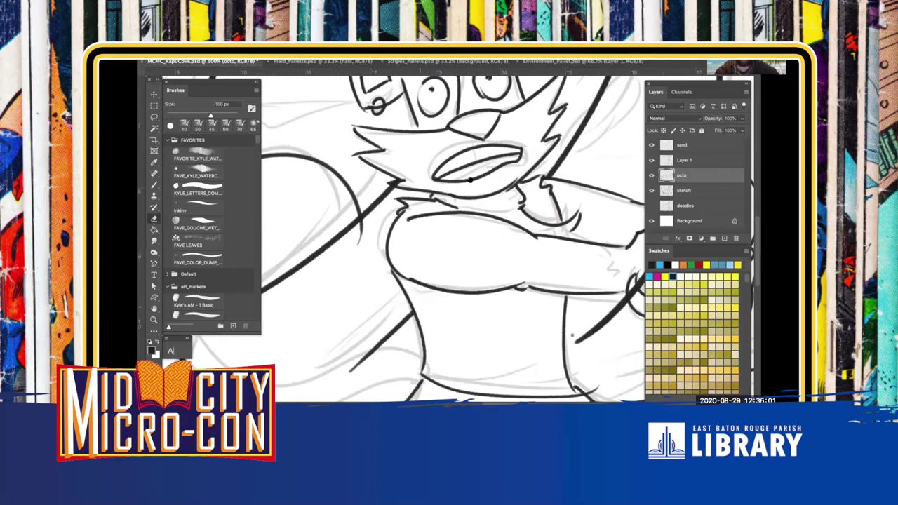
left_click_drag(482, 267, 477, 288)
Erase the tentacle lines running across the round ball and the hands that hold it
key("ctrl+minus")
key("ctrl+minus")
key("ctrl+minus")
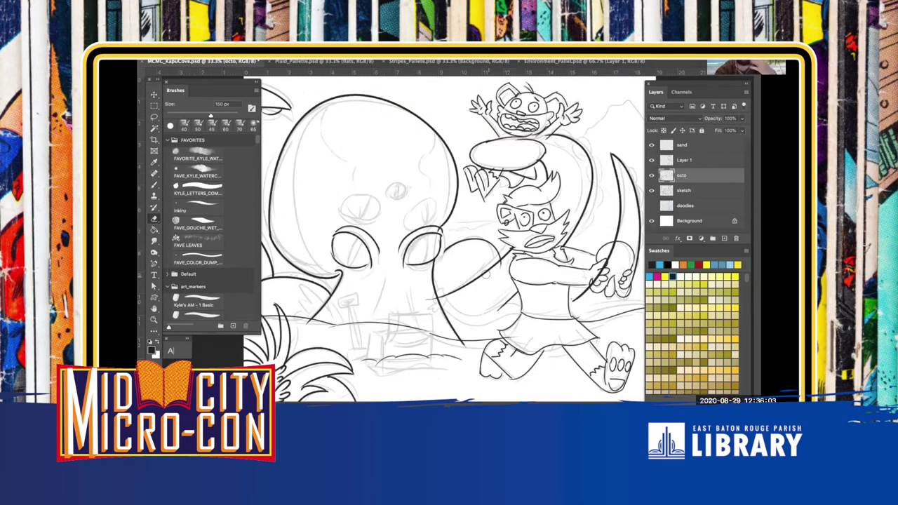
key("super+plus")
key("space")
left_click_drag(442, 291, 324, 228)
left_click_drag(454, 221, 382, 266)
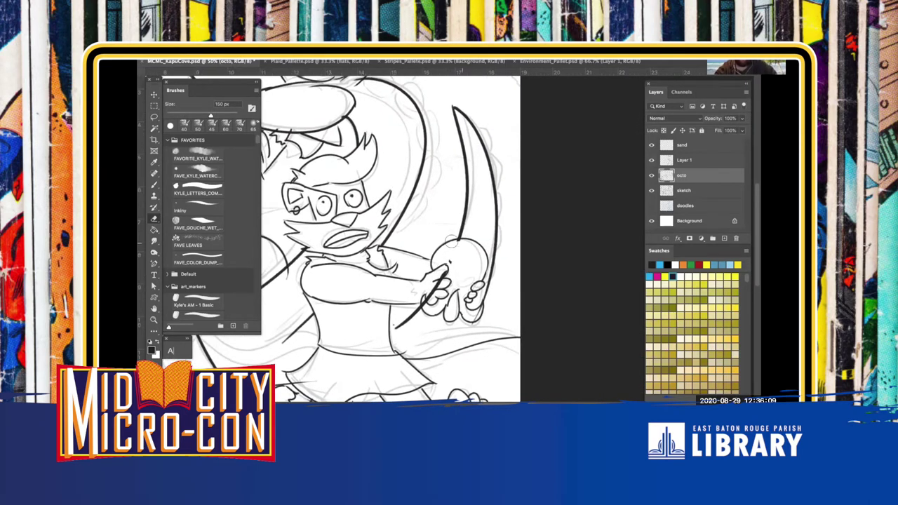
left_click_drag(449, 262, 422, 309)
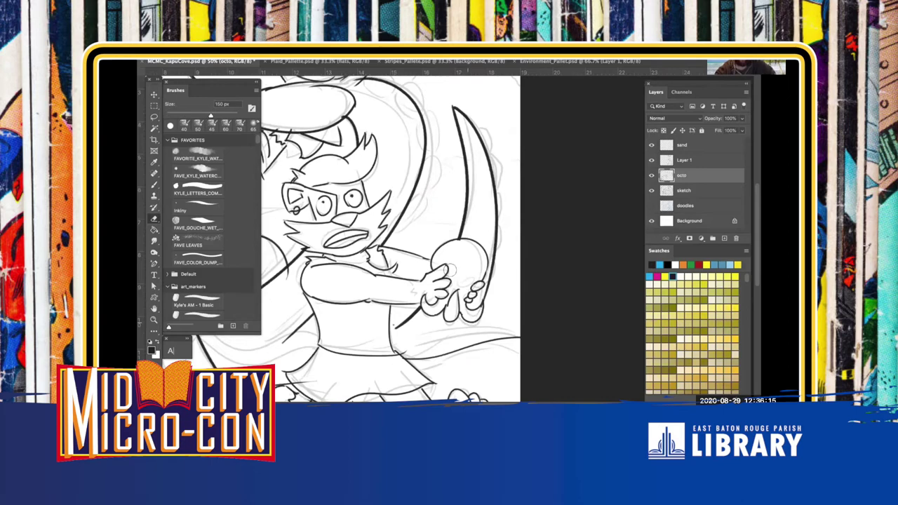
On Layer 1, ink two rounded suckers along the upper curve of the tentacle below the raised hand with a 40 px brush
scroll(449, 270, "up", 5)
scroll(449, 270, "left", 4)
scroll(431, 253, "right", 3)
scroll(397, 208, "up", 4)
key("super+plus")
key("super+plus")
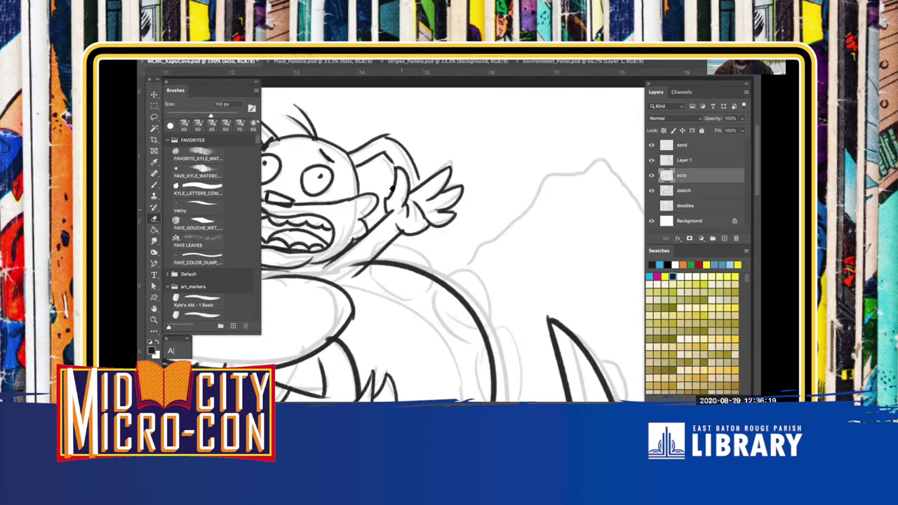
scroll(392, 187, "down", 4)
scroll(392, 187, "right", 2)
key("b")
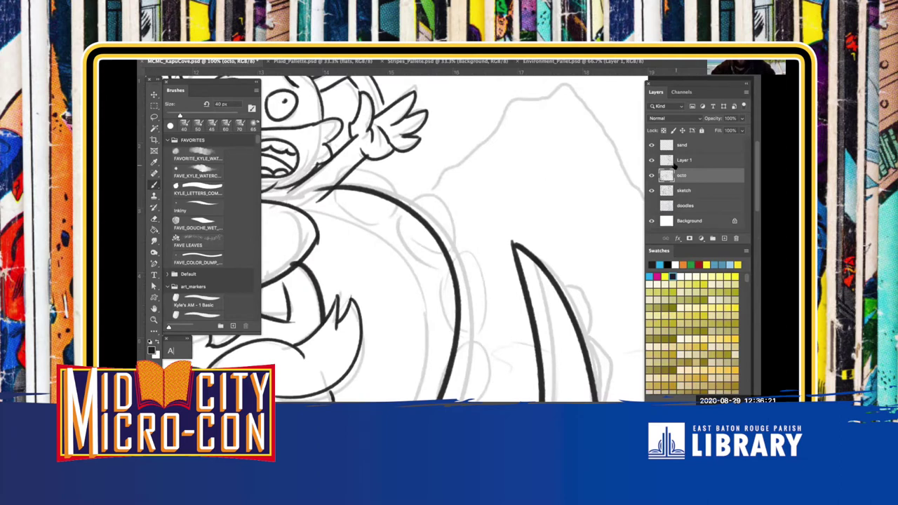
left_click(676, 164)
mouse_move(396, 223)
left_mouse_down()
mouse_move(439, 204)
mouse_move(462, 246)
mouse_move(439, 270)
left_mouse_up()
mouse_move(396, 219)
left_mouse_down()
mouse_move(415, 255)
mouse_move(437, 267)
left_mouse_up()
mouse_move(398, 217)
left_mouse_down()
mouse_move(405, 188)
mouse_move(364, 163)
left_mouse_up()
left_click_drag(399, 214, 335, 195)
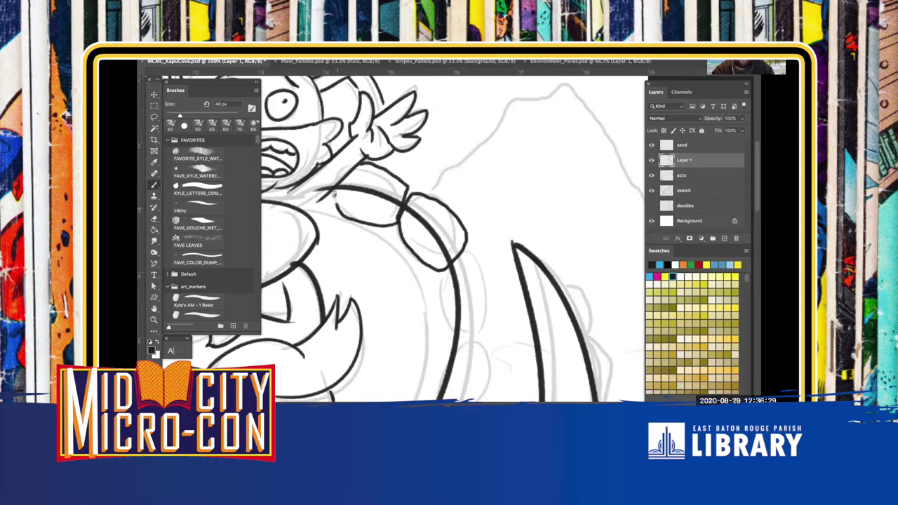
Ink four more rounded suckers down the tentacle's outer edge until they reach the bearded character's beard
scroll(346, 183, "down", 5)
mouse_move(413, 181)
left_mouse_down()
mouse_move(430, 218)
mouse_move(418, 249)
mouse_move(391, 248)
mouse_move(391, 188)
left_mouse_up()
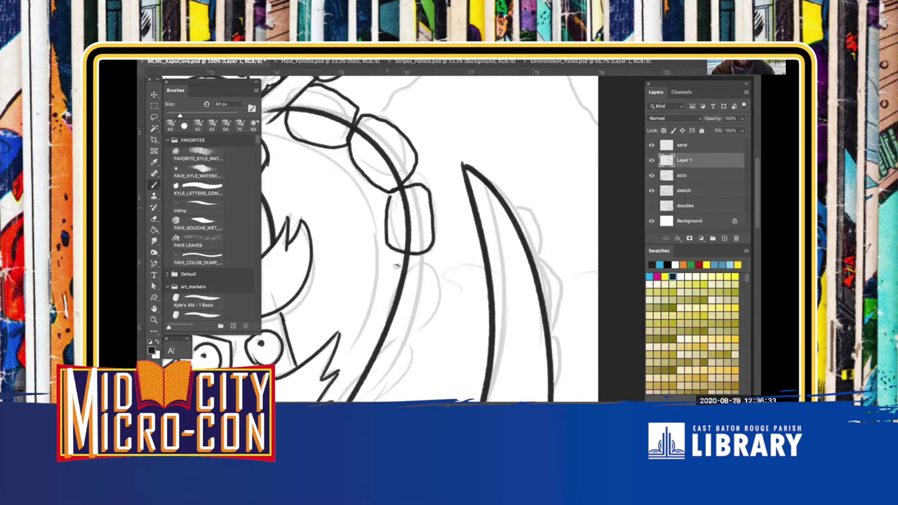
mouse_move(390, 249)
left_mouse_down()
mouse_move(421, 258)
mouse_move(425, 273)
mouse_move(405, 322)
mouse_move(376, 304)
mouse_move(392, 253)
left_mouse_up()
scroll(391, 254, "down", 5)
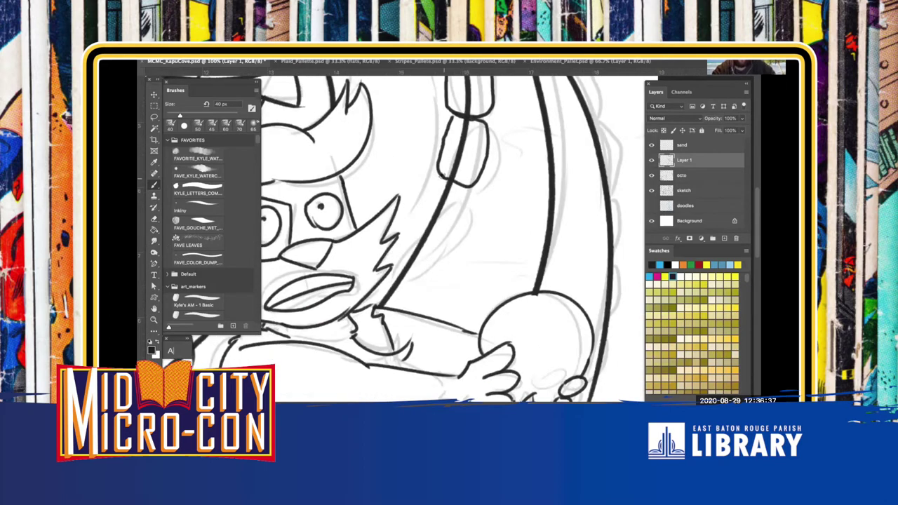
mouse_move(439, 175)
left_mouse_down()
mouse_move(458, 209)
mouse_move(443, 236)
mouse_move(414, 211)
mouse_move(436, 175)
left_mouse_up()
mouse_move(413, 228)
left_mouse_down()
mouse_move(434, 237)
mouse_move(420, 278)
mouse_move(413, 288)
mouse_move(379, 277)
left_mouse_up()
left_click_drag(409, 227, 390, 244)
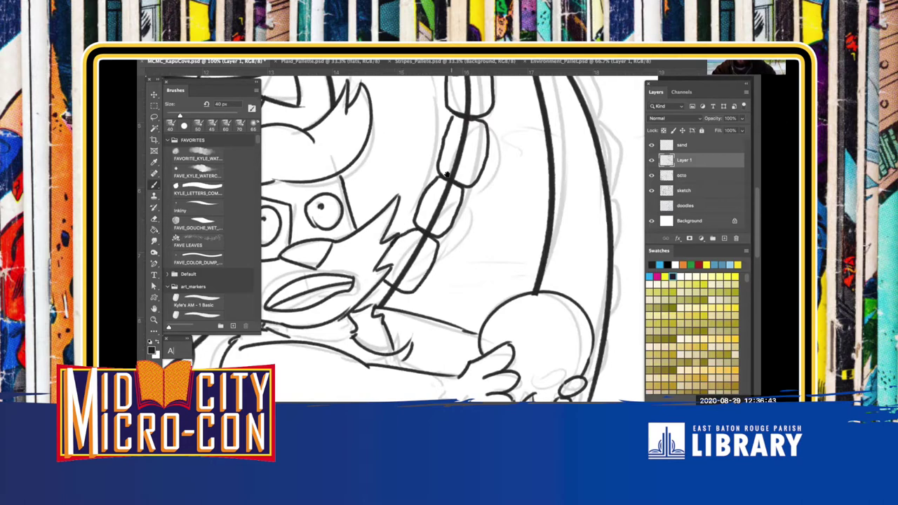
Erase the octo layer's tentacle line inside all the new suckers, adjusting the eraser between 80 and 90 px
scroll(446, 175, "up", 2)
key("e")
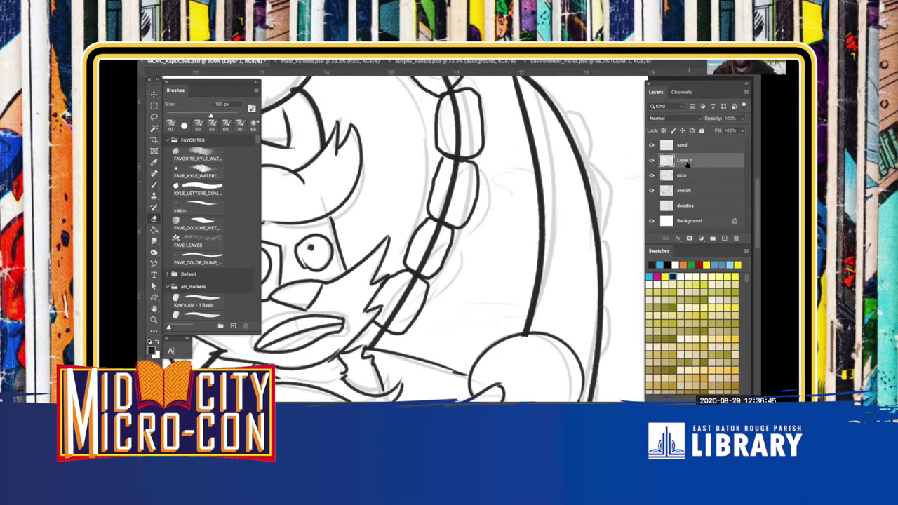
left_click(682, 175)
key("bracketleft")
key("bracketleft")
key("bracketleft")
key("bracketleft")
key("bracketright")
key("bracketright")
left_click_drag(410, 278, 393, 310)
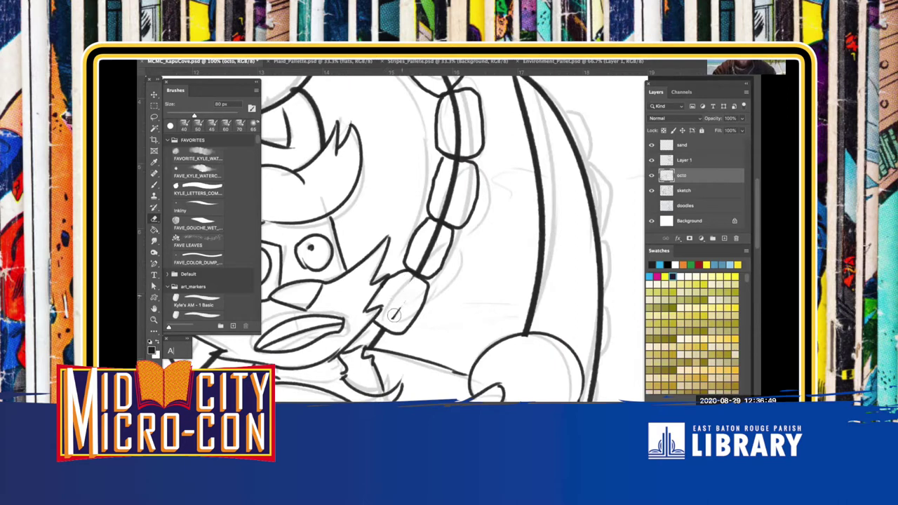
mouse_move(404, 280)
left_mouse_down()
mouse_move(450, 182)
mouse_move(447, 104)
mouse_move(448, 177)
mouse_move(454, 123)
mouse_move(446, 124)
mouse_move(465, 244)
left_mouse_up()
key("bracketleft")
mouse_move(441, 172)
left_mouse_down()
mouse_move(458, 189)
mouse_move(417, 147)
mouse_move(468, 205)
mouse_move(402, 147)
mouse_move(381, 139)
mouse_move(400, 135)
mouse_move(333, 132)
left_mouse_up()
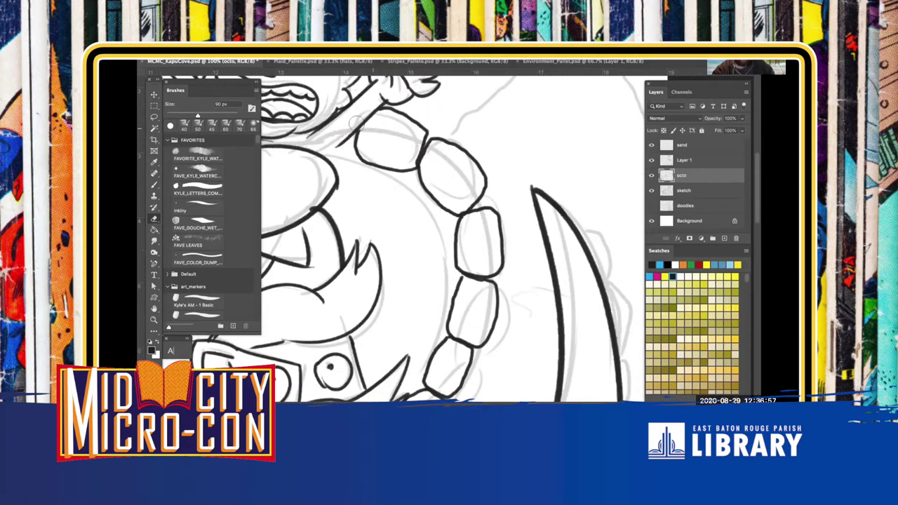
Ink the outline of the octopus's upper-left eye on the octo layer with a 40 px brush
scroll(393, 274, "down", 5)
key("super+minus")
key("super+minus")
key("super+minus")
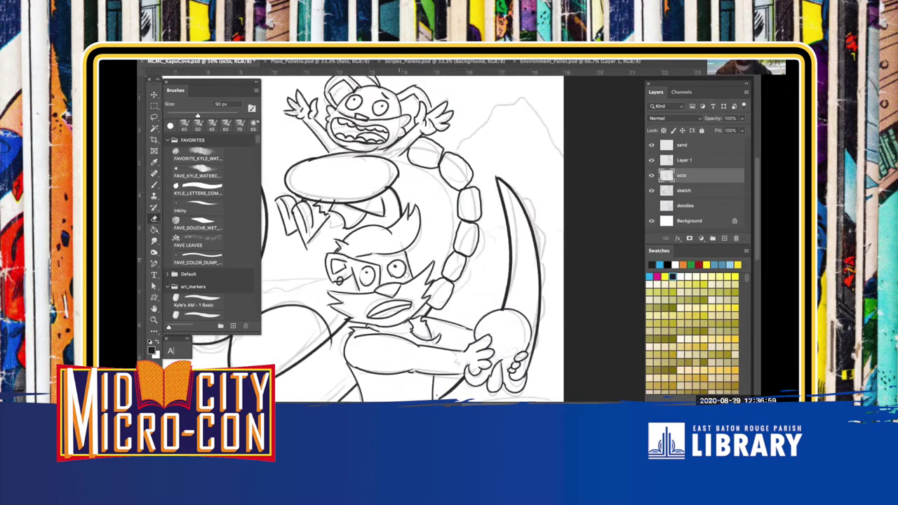
key("super+plus")
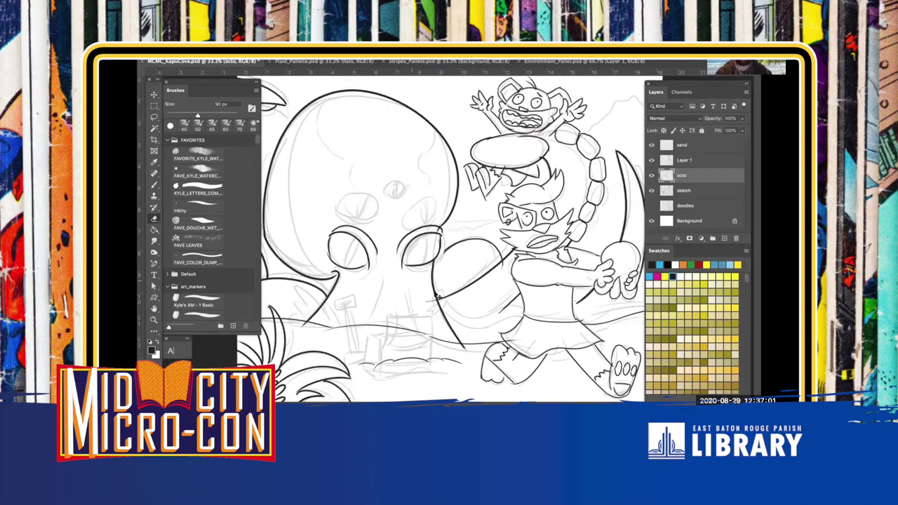
mouse_move(504, 315)
left_mouse_down()
mouse_move(387, 230)
mouse_move(361, 251)
left_mouse_up()
mouse_move(350, 295)
left_mouse_down()
mouse_move(386, 264)
mouse_move(444, 305)
left_mouse_up()
scroll(444, 305, "up", 2)
scroll(444, 305, "left", 2)
key("b")
key("ctrl+plus")
scroll(354, 216, "down", 1)
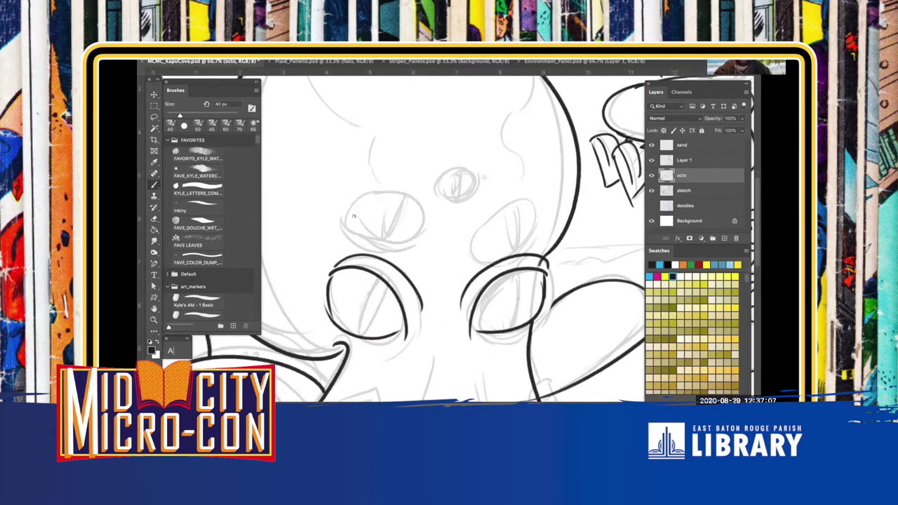
mouse_move(342, 223)
left_mouse_down()
mouse_move(430, 231)
mouse_move(328, 227)
left_mouse_up()
key("ctrl+z")
left_click_drag(429, 237, 338, 215)
left_click_drag(541, 197, 453, 240)
key("ctrl+z")
key("ctrl+z")
key("ctrl+z")
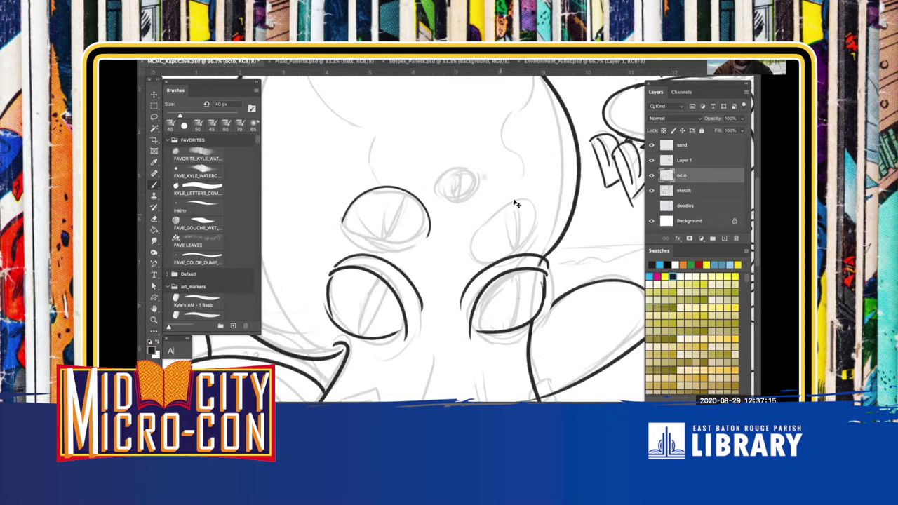
left_click_drag(337, 223, 417, 227)
left_click_drag(325, 211, 422, 231)
Ink the octopus's upper-right eye and the small oval eye in the middle of its forehead
mouse_move(474, 247)
left_mouse_down()
mouse_move(541, 225)
mouse_move(512, 249)
mouse_move(550, 218)
left_mouse_up()
key("ctrl+z")
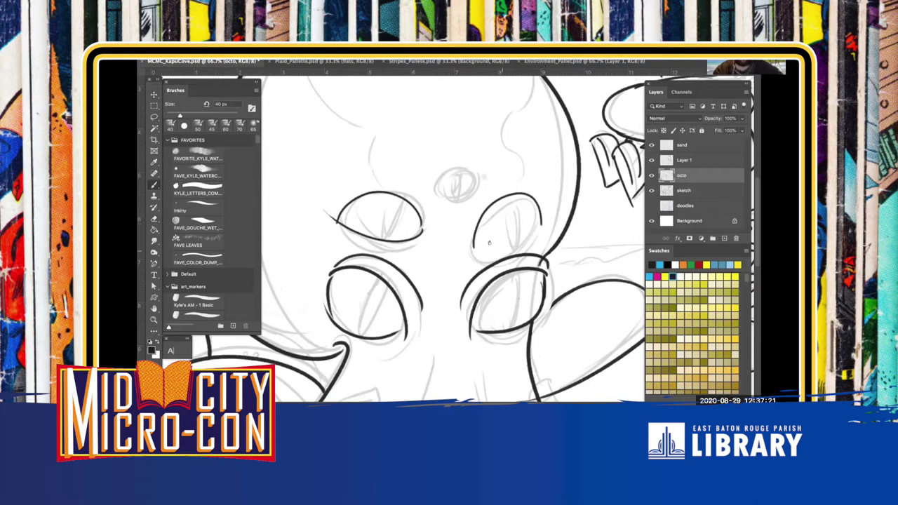
left_click_drag(472, 247, 534, 220)
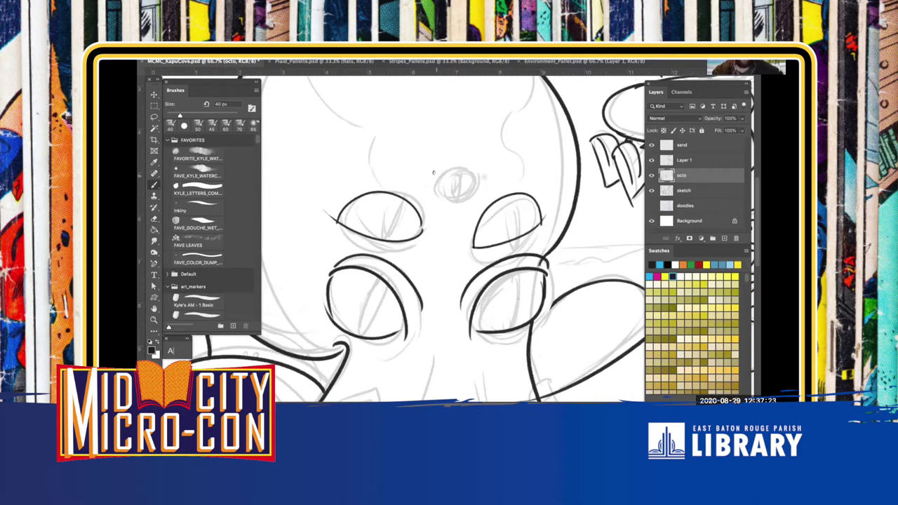
mouse_move(437, 175)
left_mouse_down()
mouse_move(440, 201)
mouse_move(440, 176)
left_mouse_up()
key("super+z")
key("super+z")
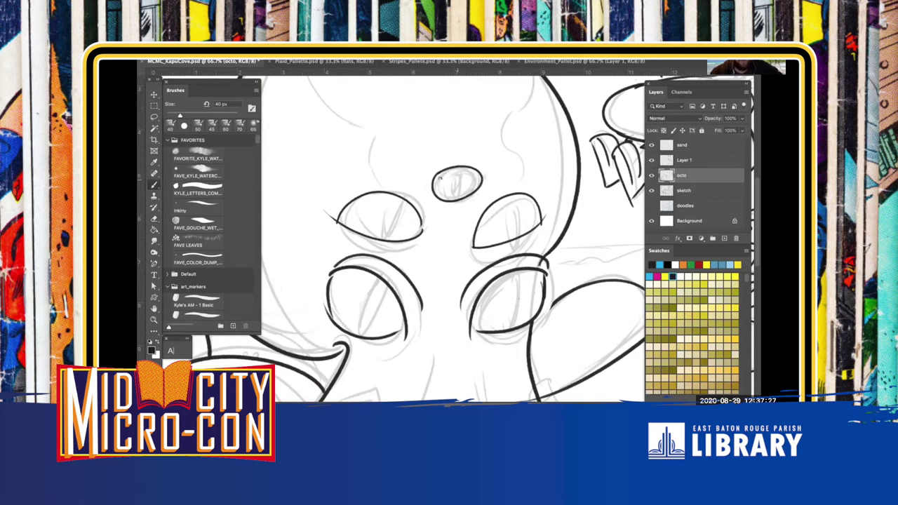
Ink narrow slit pupils in all five octopus eyes and a curved lid line beneath the small middle eye
left_click_drag(507, 277, 508, 324)
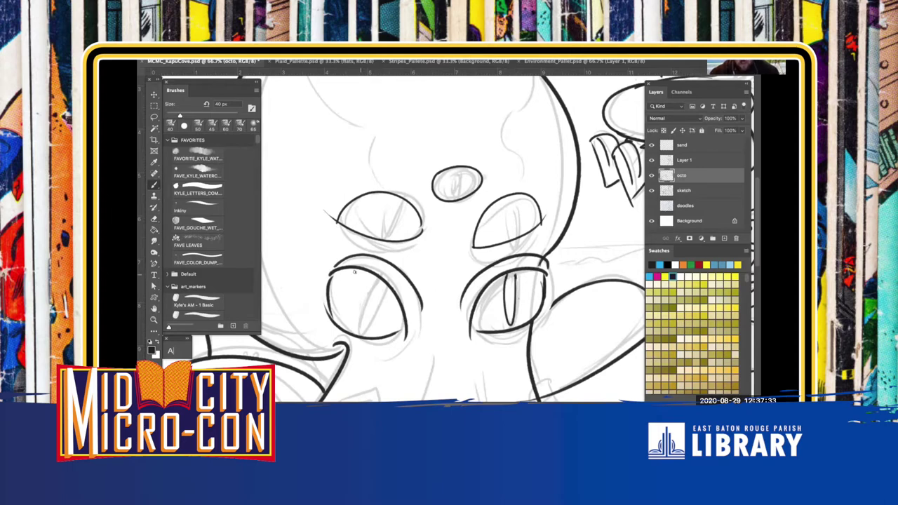
left_click_drag(354, 337, 385, 281)
mouse_move(510, 237)
left_mouse_down()
mouse_move(505, 204)
mouse_move(517, 200)
mouse_move(506, 203)
mouse_move(502, 240)
left_mouse_up()
key("super+z")
key("super+z")
key("super+z")
key("super+z")
left_click_drag(517, 197, 520, 237)
left_click_drag(392, 199, 383, 235)
left_click_drag(395, 199, 391, 236)
mouse_move(461, 170)
left_mouse_down()
mouse_move(459, 198)
mouse_move(478, 203)
mouse_move(420, 198)
left_mouse_up()
key("ctrl+z")
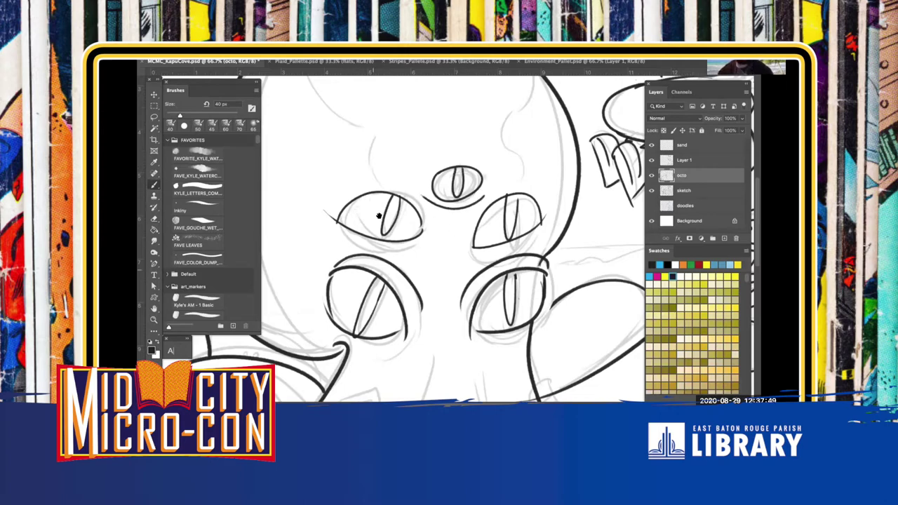
Ink two tentacle division lines running down the octopus's face below its large eyes
scroll(386, 281, "down", 4)
scroll(386, 280, "down", 1)
left_click_drag(403, 299, 439, 208)
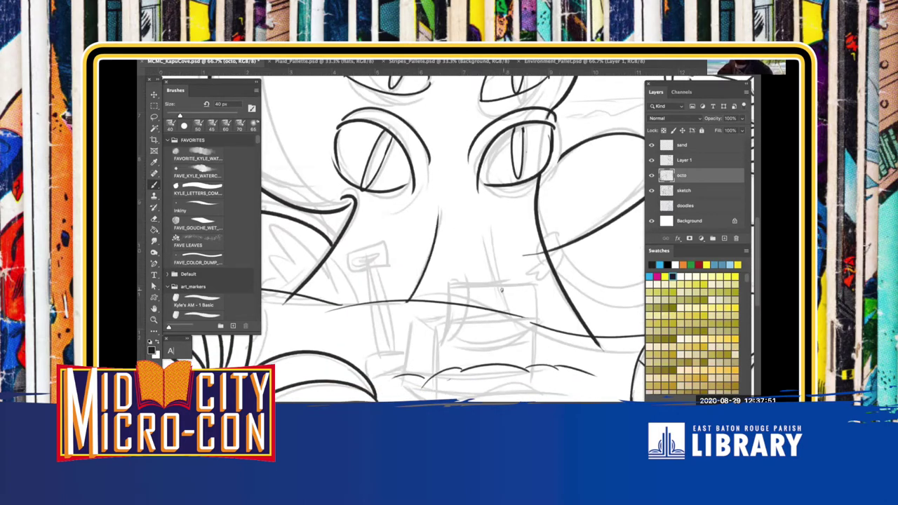
left_click_drag(488, 229, 499, 280)
Add a new layer above the octo layer and ink the narrow side panel of the treasure chest on it
scroll(441, 285, "down", 3)
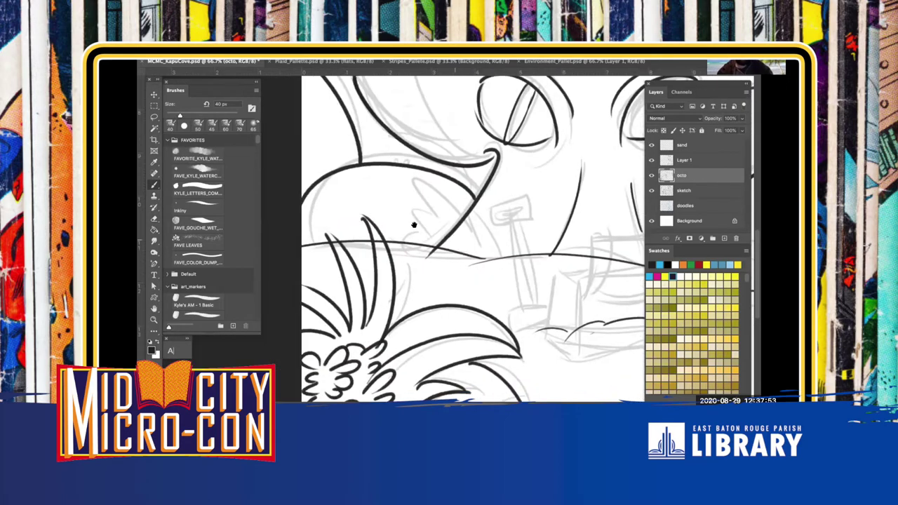
scroll(408, 250, "up", 2)
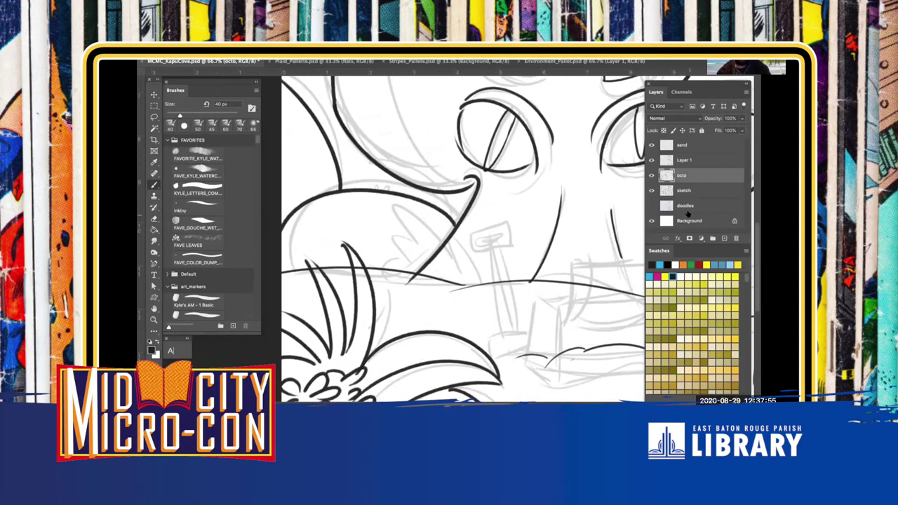
left_click(724, 238)
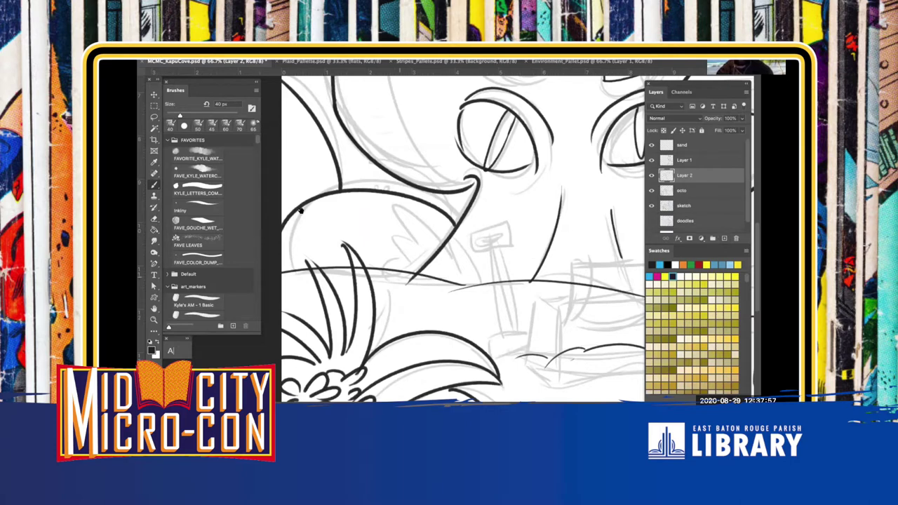
scroll(399, 273, "down", 2)
scroll(399, 273, "right", 4)
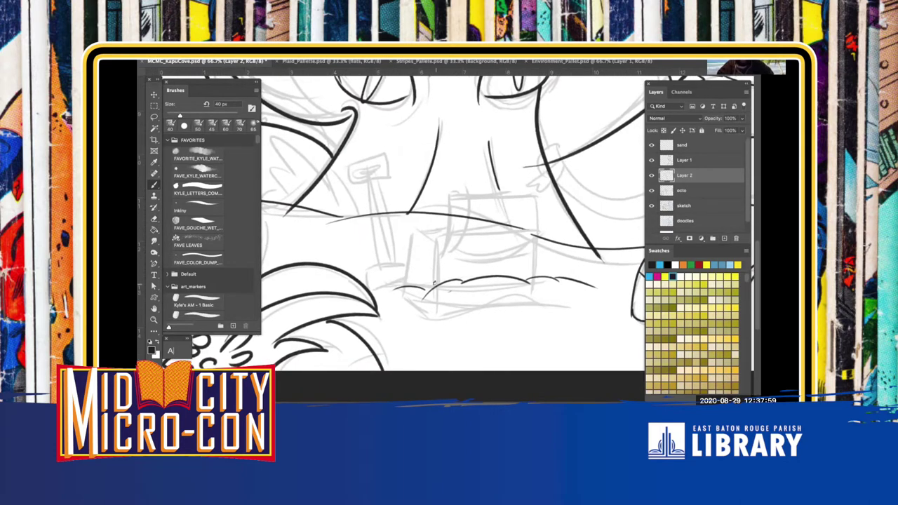
mouse_move(433, 265)
left_mouse_down()
mouse_move(437, 237)
mouse_move(431, 286)
left_mouse_up()
mouse_move(405, 225)
left_mouse_down()
mouse_move(434, 238)
mouse_move(404, 277)
left_mouse_up()
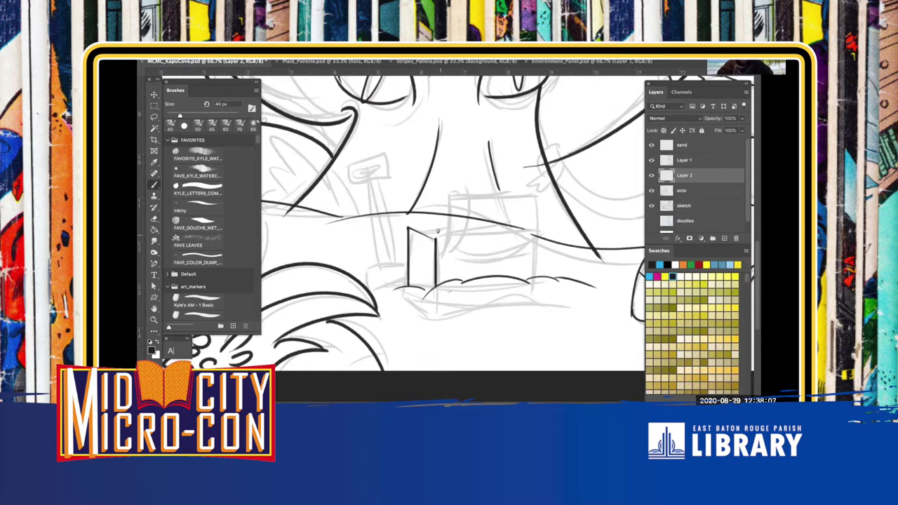
Ink the outline of the chest's open lid, with straight long edges and a rounded right end
left_click_drag(443, 247, 445, 186)
mouse_move(533, 192)
left_mouse_down()
mouse_move(447, 190)
mouse_move(531, 189)
mouse_move(534, 237)
left_mouse_up()
key("super+z")
mouse_move(449, 246)
left_mouse_down()
mouse_move(527, 243)
mouse_move(532, 188)
left_mouse_up()
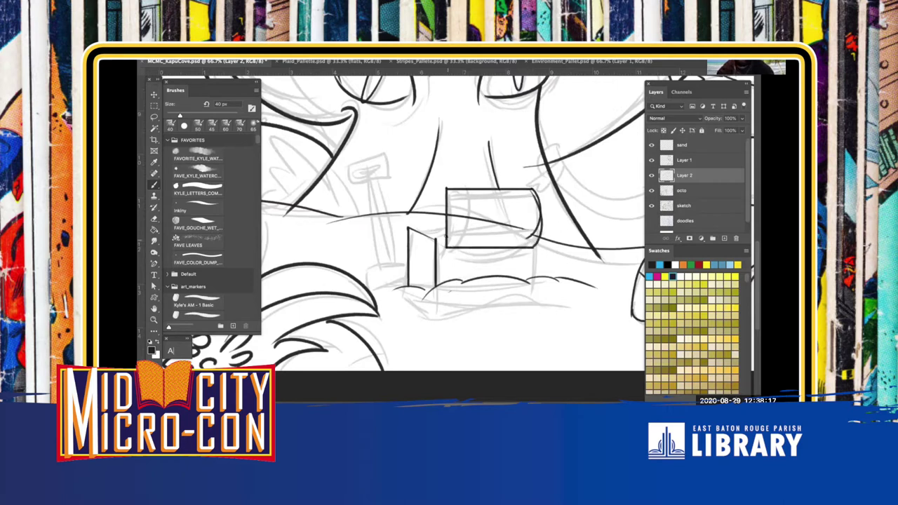
Ink two nested curves at the left end of the chest lid to show its thickness
left_click_drag(453, 183, 449, 244)
mouse_move(446, 188)
left_mouse_down()
mouse_move(466, 219)
mouse_move(448, 241)
left_mouse_up()
key("super+z")
key("super+z")
mouse_move(447, 189)
left_mouse_down()
mouse_move(461, 234)
mouse_move(453, 242)
mouse_move(466, 236)
left_mouse_up()
key("super+z")
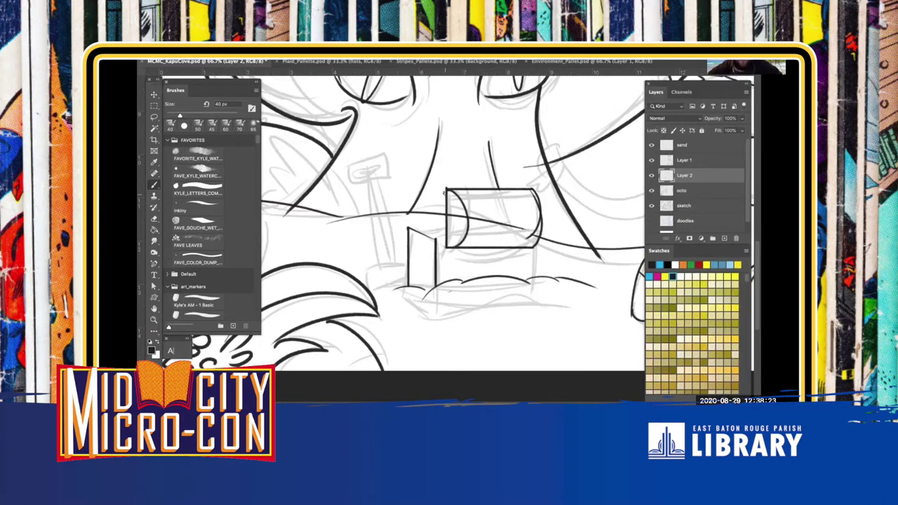
left_click_drag(454, 197, 452, 242)
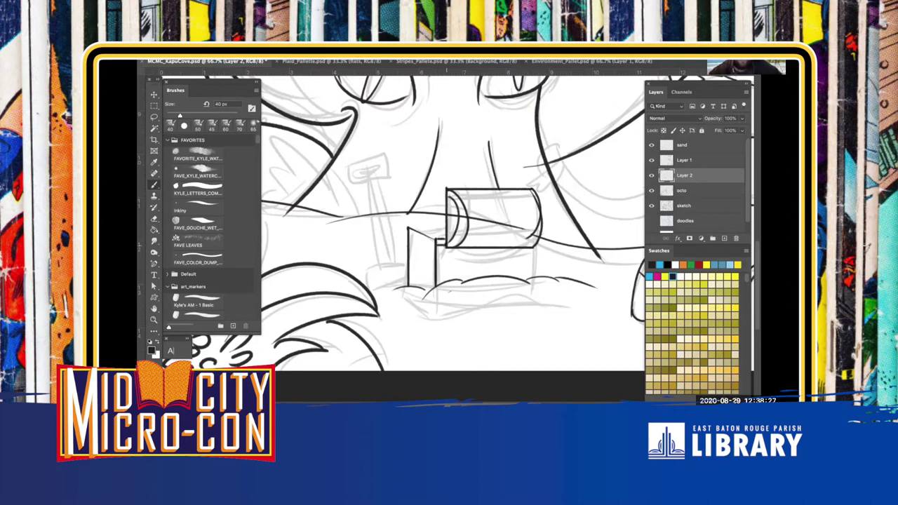
Ink the chest's inner rim lines, its right side edge and the back edge meeting the lid
left_click_drag(405, 234, 435, 244)
left_click_drag(535, 247, 533, 271)
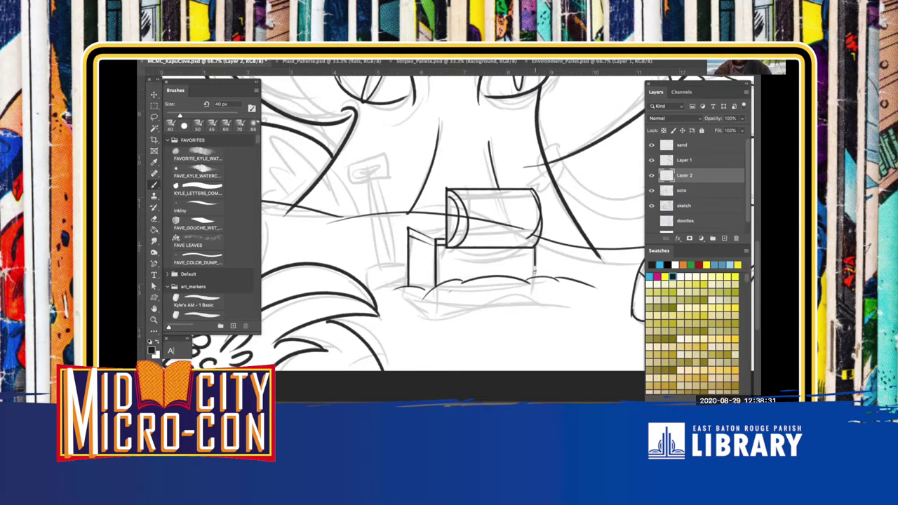
left_click_drag(408, 226, 445, 231)
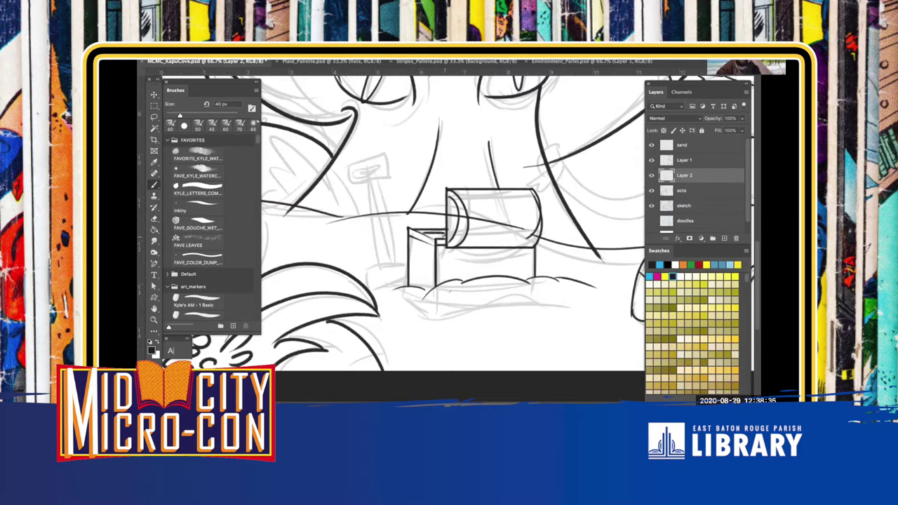
mouse_move(398, 264)
left_mouse_down()
mouse_move(367, 264)
mouse_move(403, 285)
left_mouse_up()
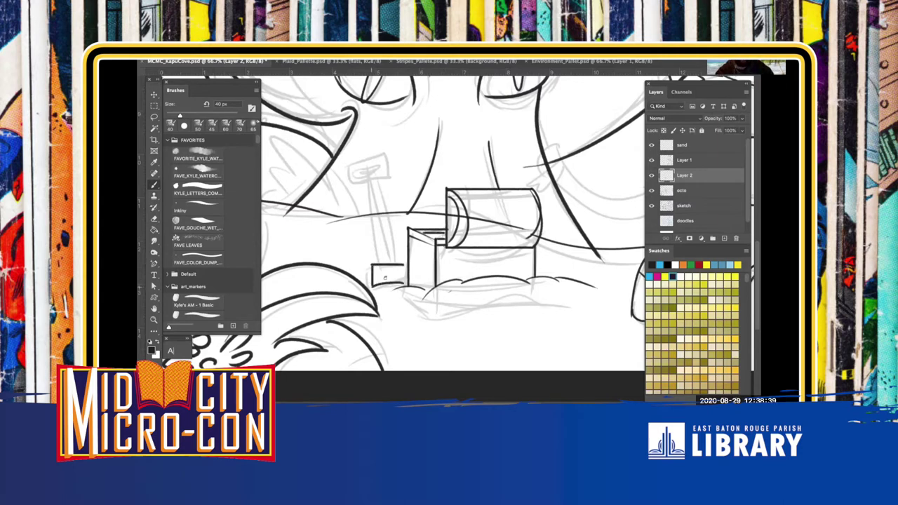
left_click_drag(375, 211, 399, 256)
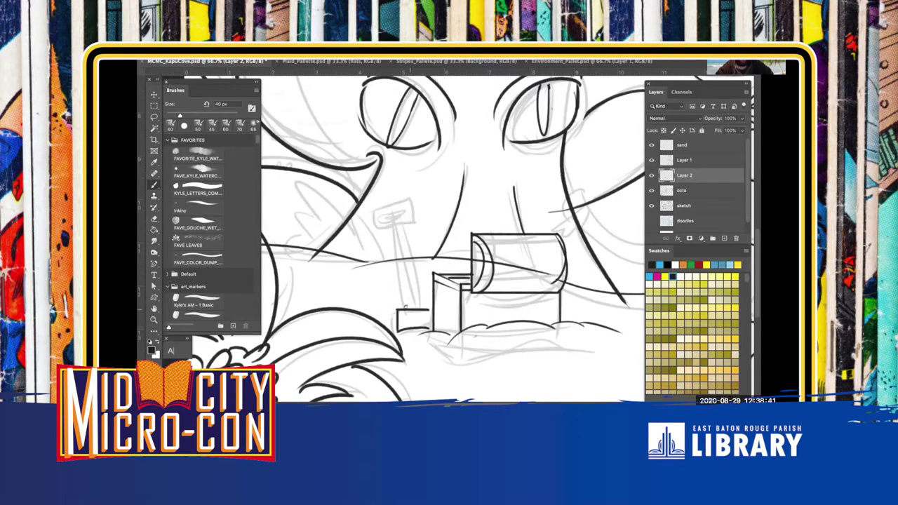
key("ctrl+z")
key("ctrl+z")
key("ctrl+z")
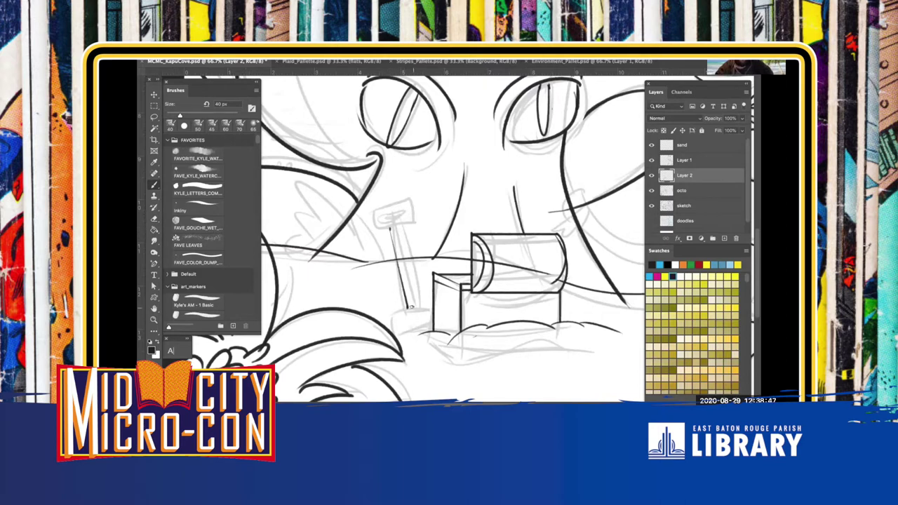
Ink the shovel beside the chest with a slanted shaft, a rectangular grip and a blade stuck in the sand
left_click_drag(394, 222, 413, 306)
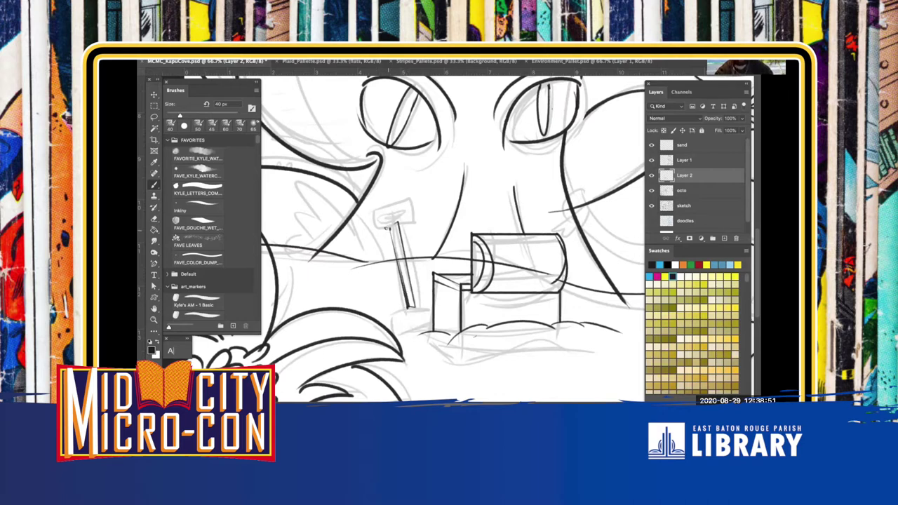
left_click_drag(390, 228, 393, 284)
key("super+z")
mouse_move(411, 221)
left_mouse_down()
mouse_move(378, 227)
mouse_move(372, 208)
mouse_move(405, 197)
mouse_move(377, 228)
mouse_move(371, 209)
mouse_move(413, 199)
mouse_move(413, 219)
mouse_move(382, 222)
mouse_move(406, 218)
mouse_move(407, 209)
mouse_move(380, 214)
left_mouse_up()
key("super+z")
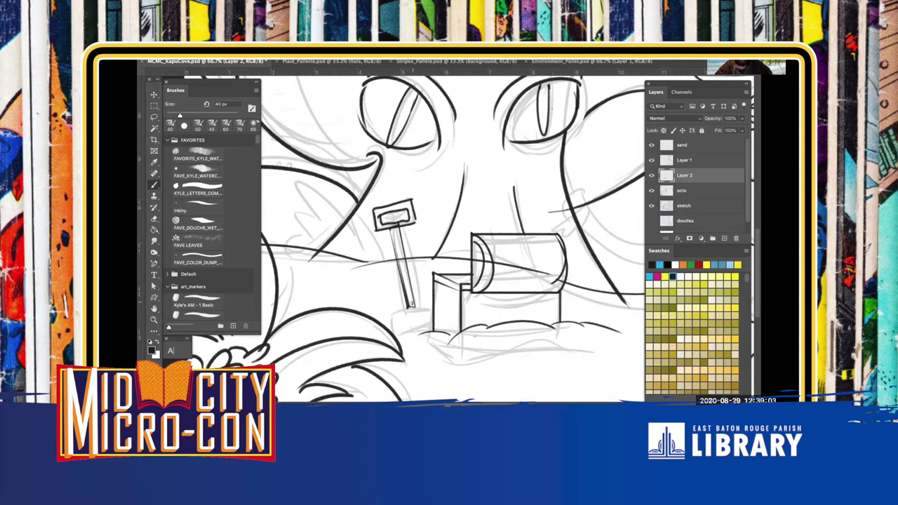
left_click_drag(403, 304, 399, 332)
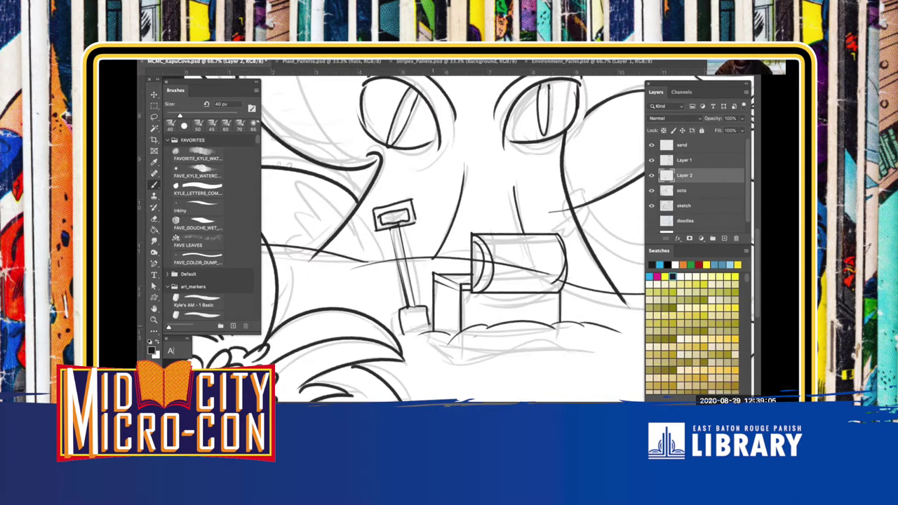
Erase the shovel's rectangular grip and ink a round ring-shaped grip at the top of the shaft
mouse_move(441, 244)
left_mouse_down()
mouse_move(439, 336)
mouse_move(433, 282)
left_mouse_up()
key("e")
key("]")
key("]")
mouse_move(362, 258)
left_mouse_down()
mouse_move(391, 231)
mouse_move(410, 239)
mouse_move(391, 257)
mouse_move(388, 236)
mouse_move(402, 221)
mouse_move(383, 276)
mouse_move(392, 275)
mouse_move(391, 243)
mouse_move(378, 245)
mouse_move(371, 261)
mouse_move(370, 271)
mouse_move(391, 257)
left_mouse_up()
key("b")
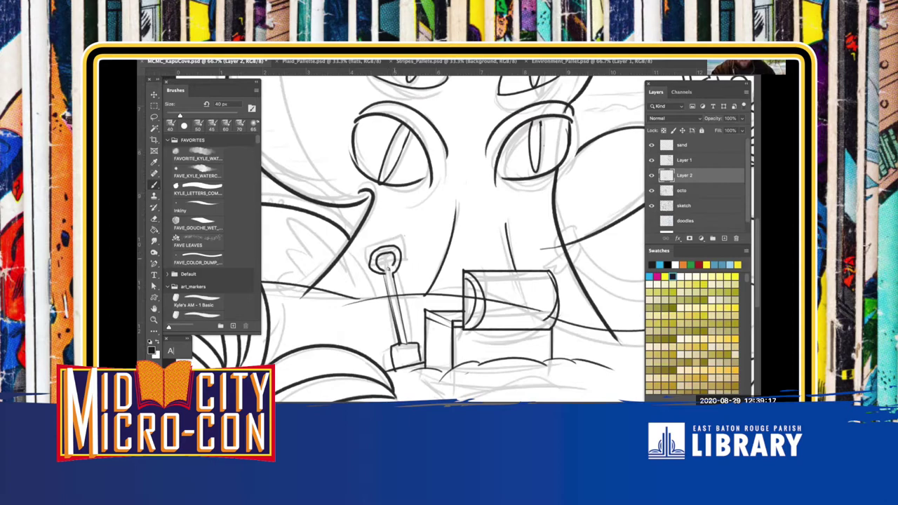
left_click_drag(385, 276, 393, 315)
key("super+minus")
key("super+minus")
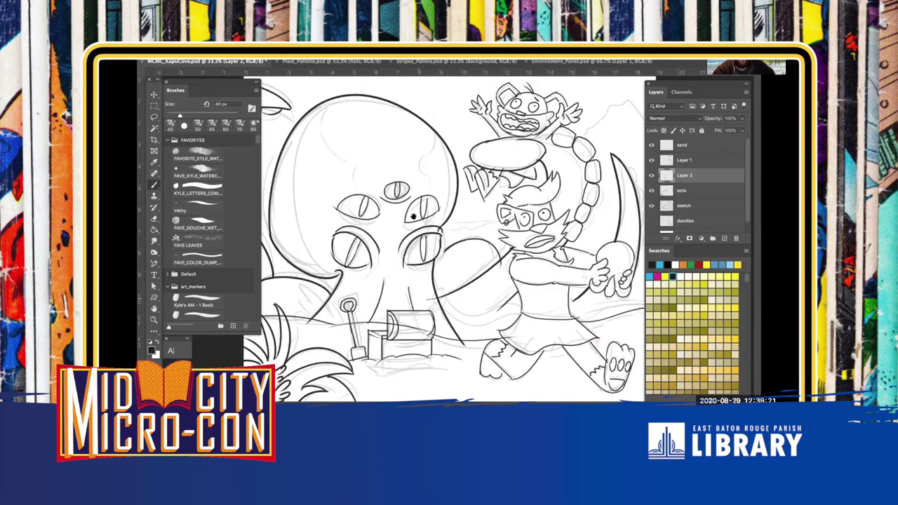
On Layer 1, ink the upper edge of the running character's curved tail with a 45 px brush
key("super+minus")
key("super+plus")
key("ctrl+plus")
key("ctrl+plus")
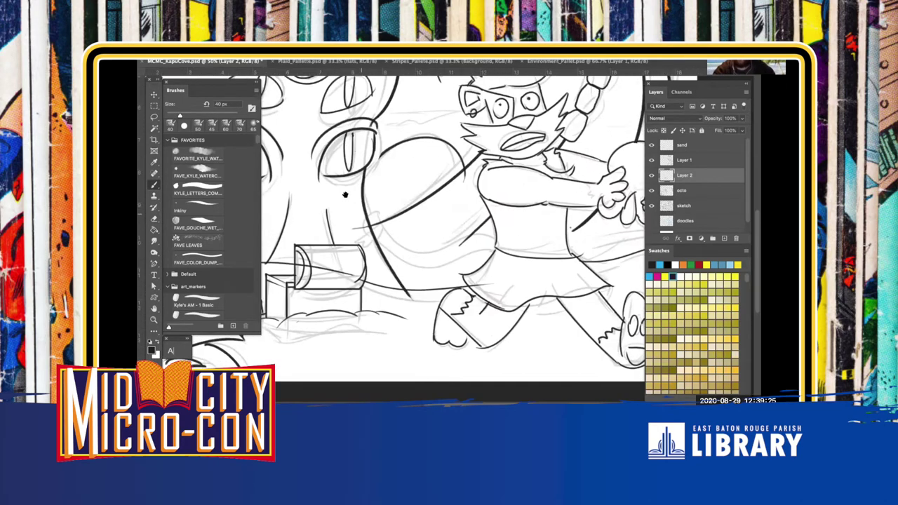
key("super+plus")
mouse_move(506, 240)
left_mouse_down()
mouse_move(391, 207)
mouse_move(365, 212)
left_mouse_up()
key("ctrl+z")
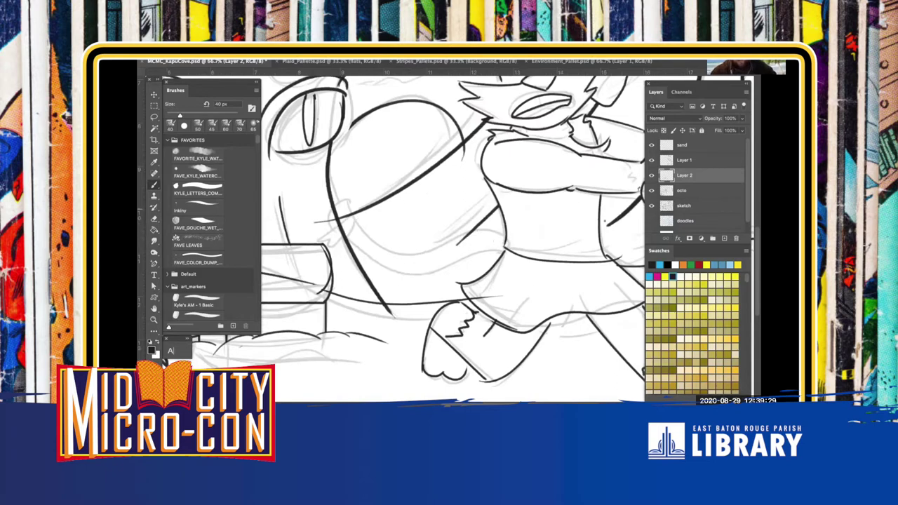
left_click(696, 161)
key("bracketright")
mouse_move(501, 239)
left_mouse_down()
mouse_move(438, 251)
mouse_move(424, 222)
left_mouse_up()
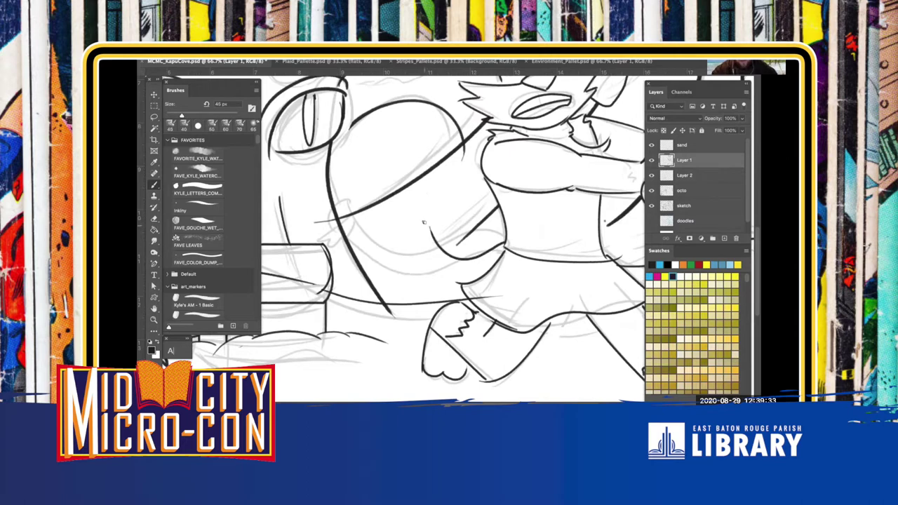
key("ctrl+z")
left_click_drag(504, 244, 398, 214)
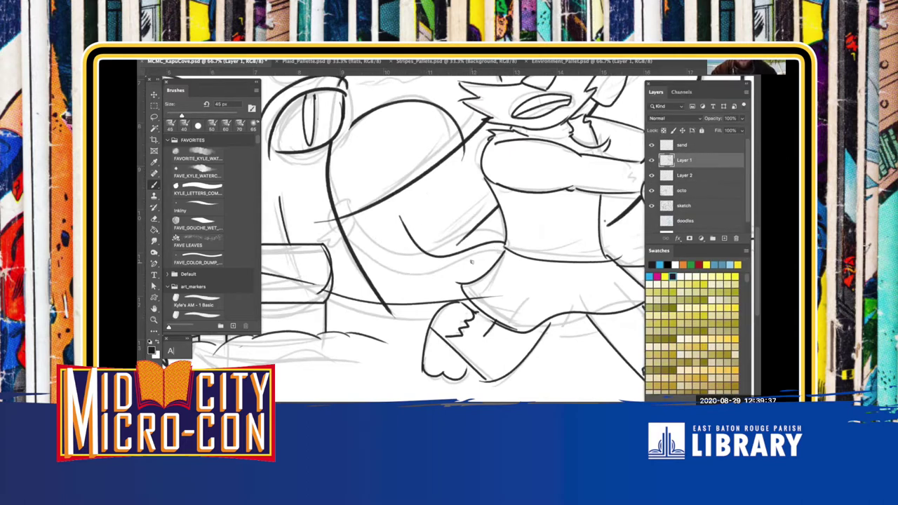
Ink the tail's lower edge and its banded, tufted tip, and continue the tentacle line below the tail
mouse_move(502, 254)
left_mouse_down()
mouse_move(454, 271)
mouse_move(387, 250)
left_mouse_up()
key("ctrl+z")
mouse_move(502, 254)
left_mouse_down()
mouse_move(401, 245)
mouse_move(387, 218)
mouse_move(397, 216)
left_mouse_up()
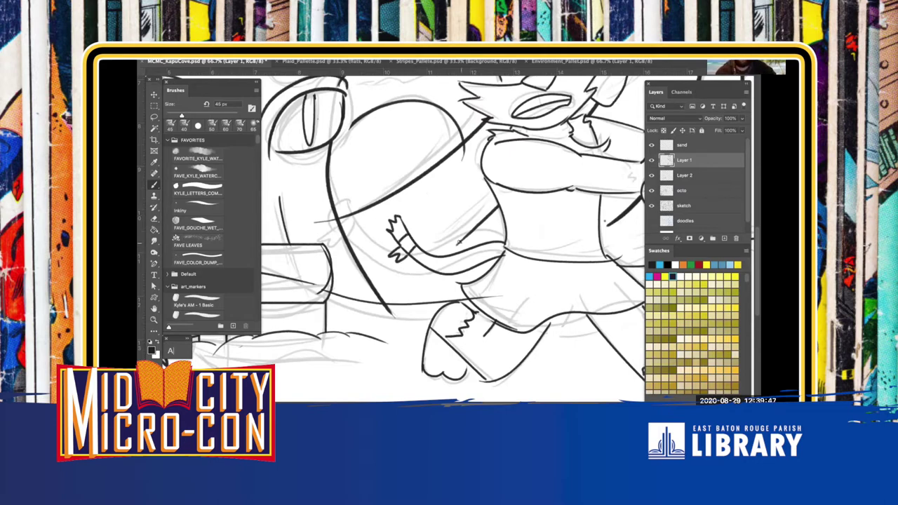
left_click_drag(432, 267, 406, 287)
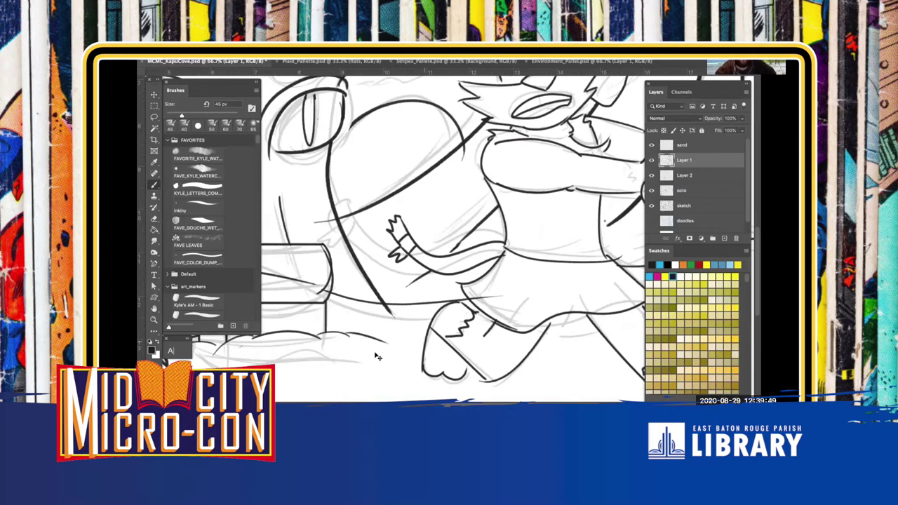
key("super+minus")
key("super+minus")
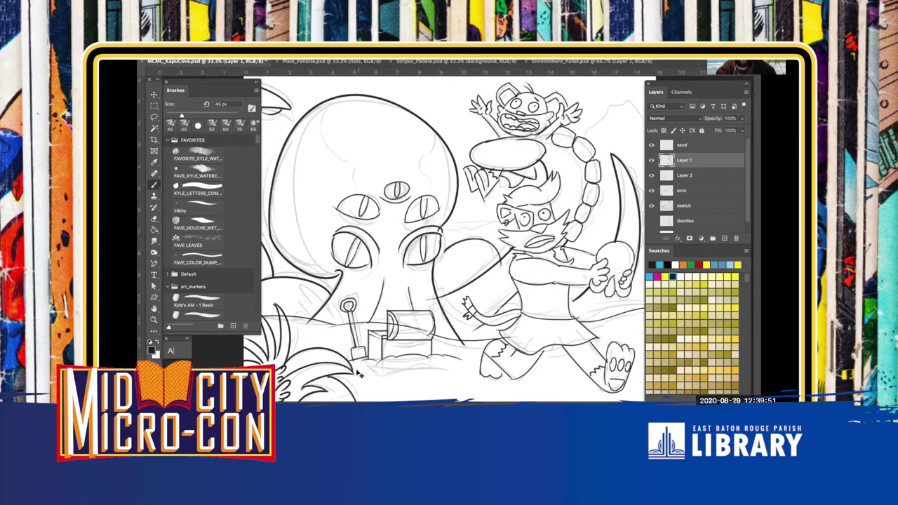
Create a layer above Layer 1 and ink the mountain's peaked outline behind the characters with a 35 px brush
key("super+minus")
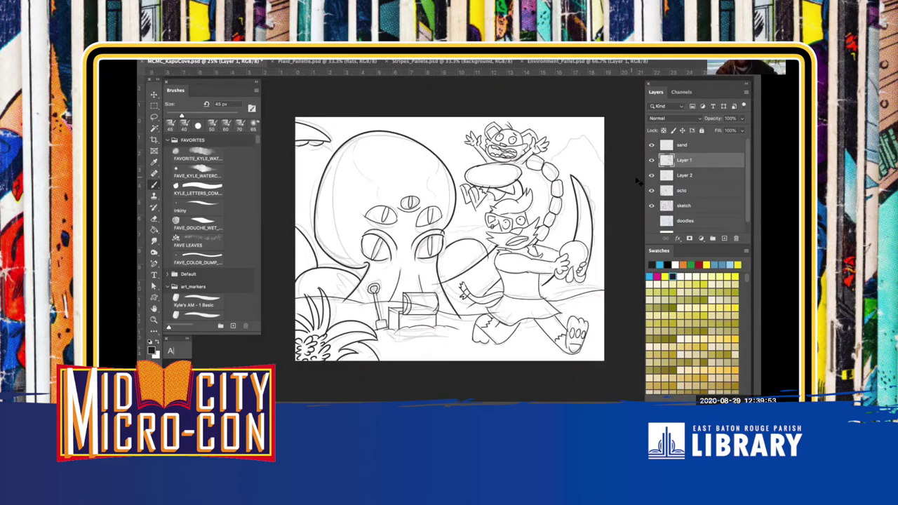
key("super+plus")
key("ctrl+plus")
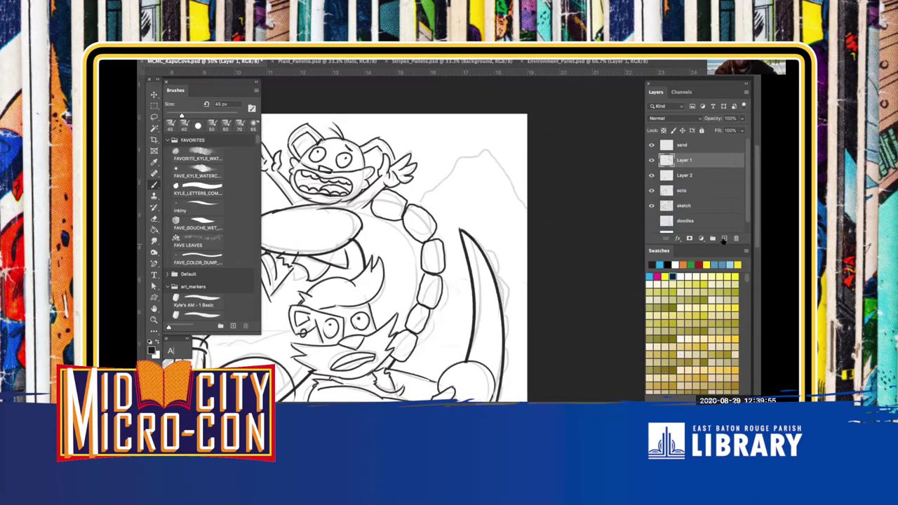
left_click(724, 238)
key("ctrl+plus")
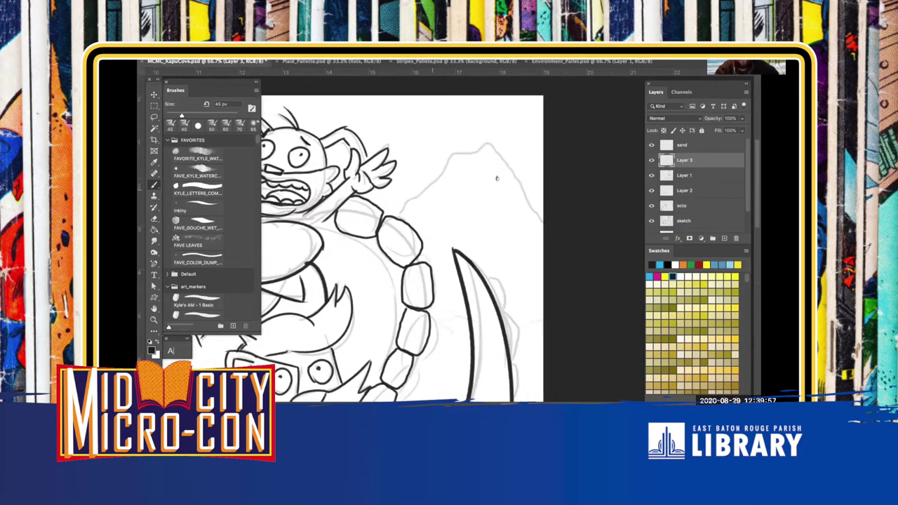
key("bracketleft")
left_click_drag(490, 146, 540, 221)
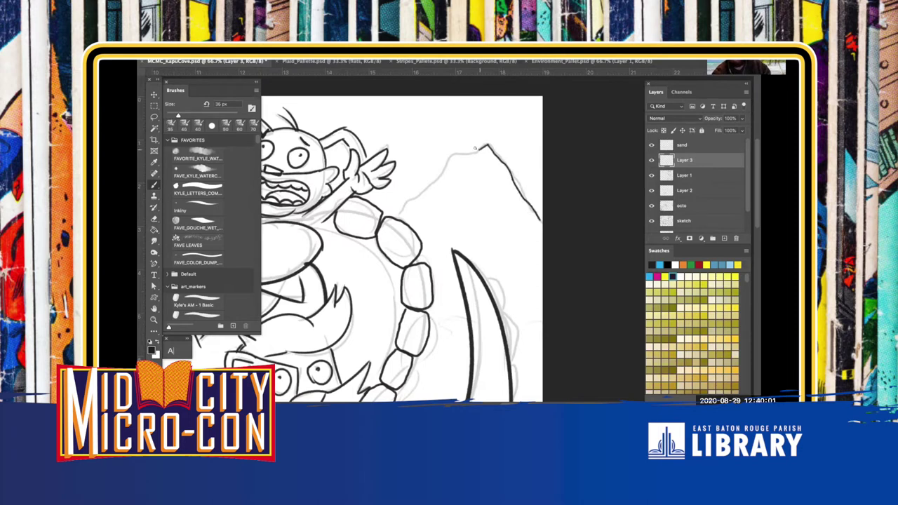
left_click_drag(446, 159, 416, 195)
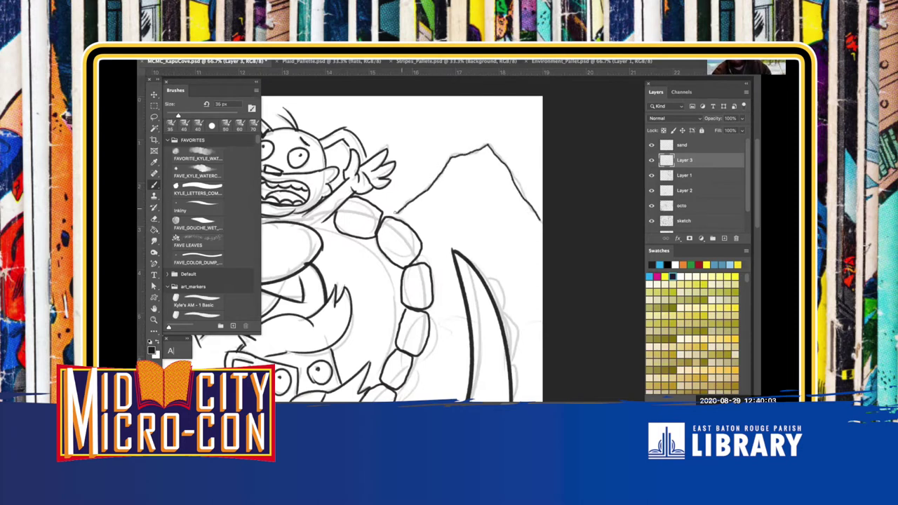
Ink the straight horizon line between the octopus and the running character, and save the file
left_click_drag(350, 299, 441, 184)
left_click_drag(443, 254, 529, 262)
key("ctrl+minus")
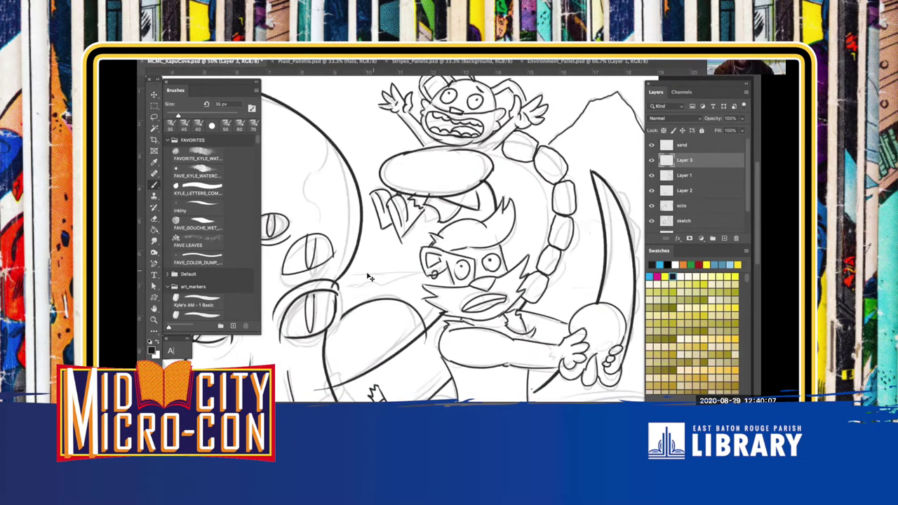
key("ctrl+minus")
key("ctrl+minus")
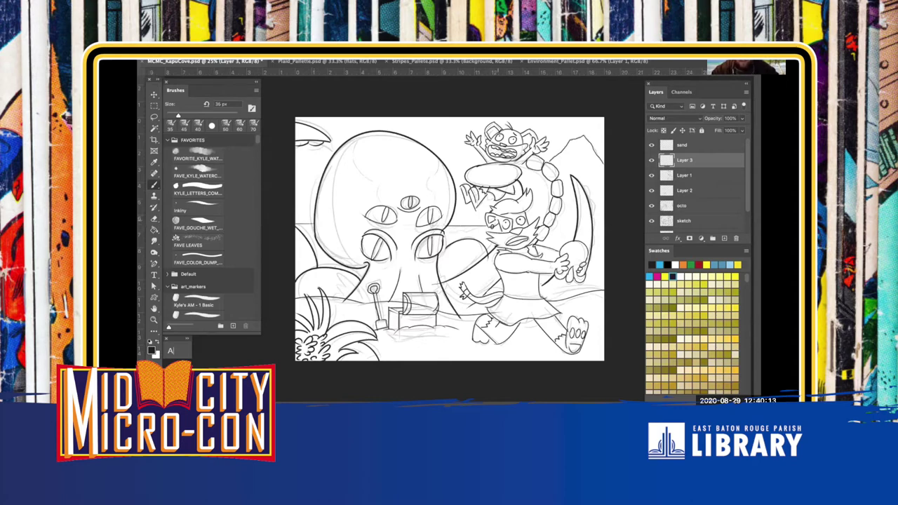
key("ctrl+plus")
key("ctrl+plus")
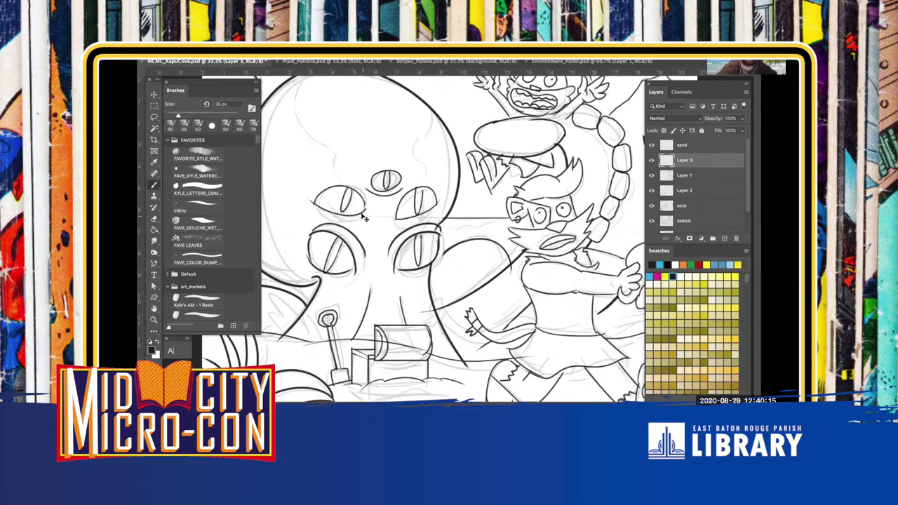
key("ctrl+s")
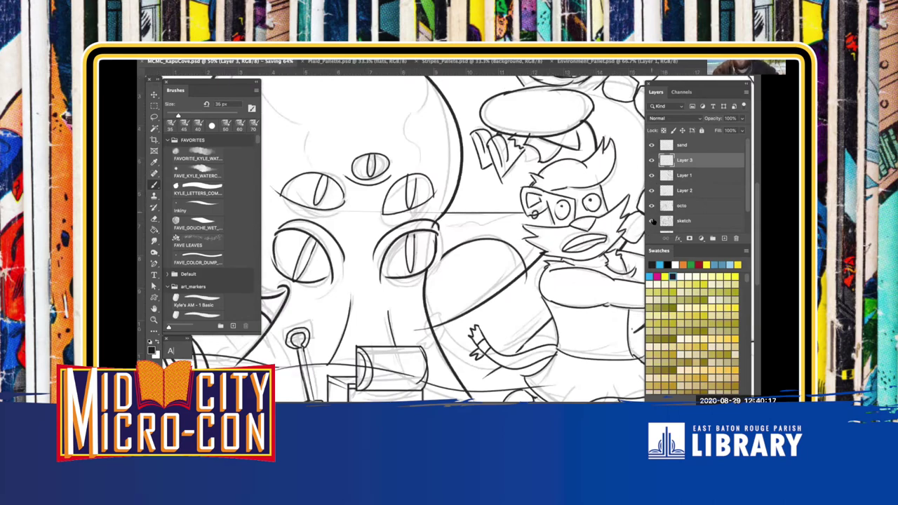
Hide the sketch layer, toggle the octo layer off and on to check its line art, and select it
key("ctrl+minus")
key("ctrl+minus")
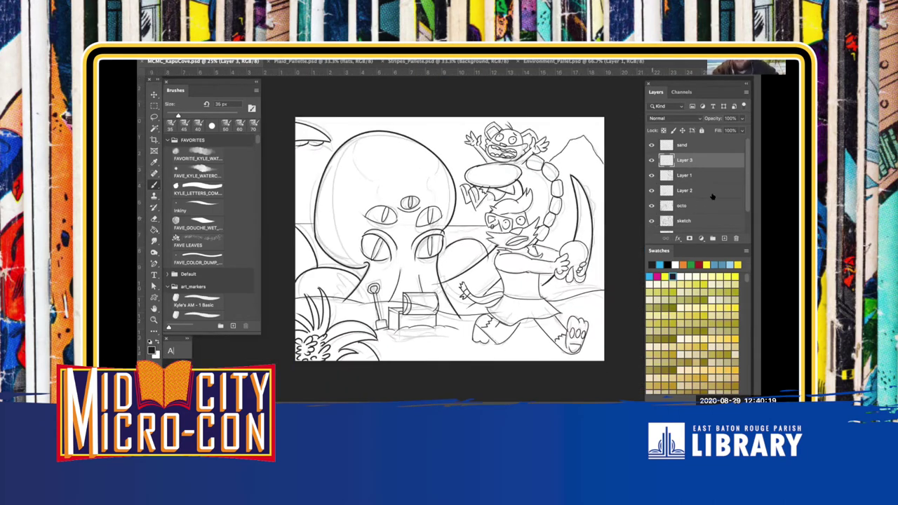
scroll(749, 194, "down", 2)
left_click(650, 195)
left_click(651, 180)
left_click(651, 180)
left_click(668, 184)
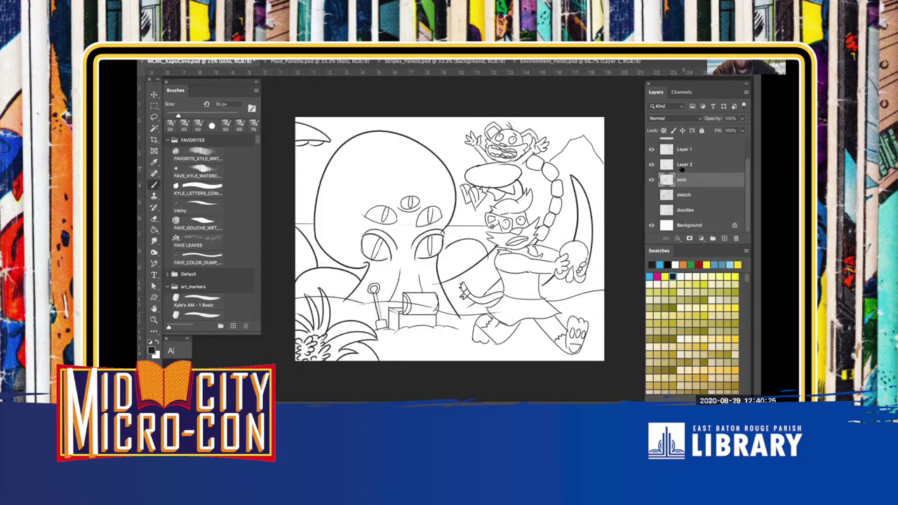
Toggle Layer 2 and Layer 1 off and on to check which lines each holds, and select Layer 1
left_click(698, 168)
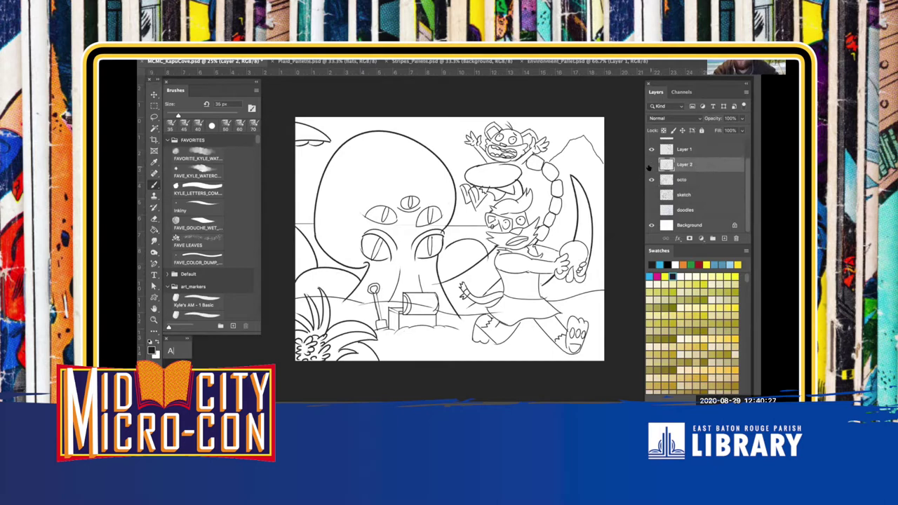
left_click(651, 164)
left_click(651, 164)
scroll(746, 193, "up", 1)
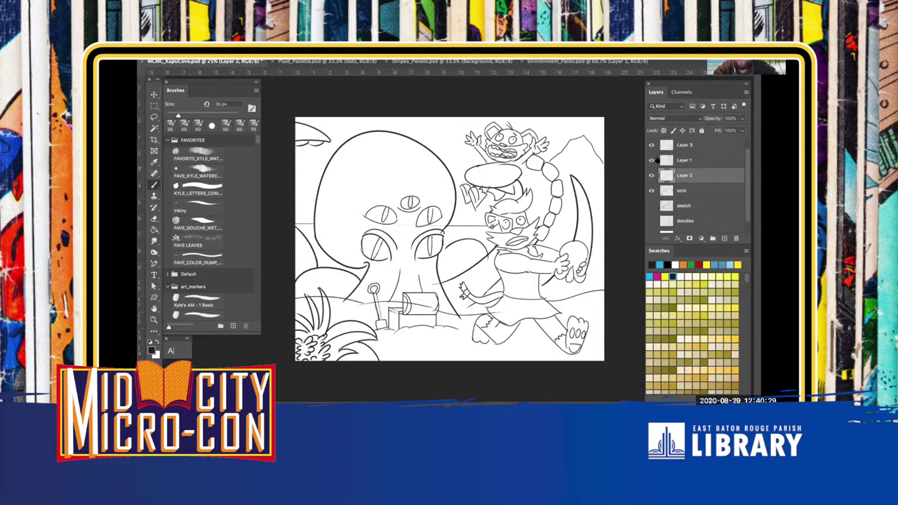
left_click(651, 160)
left_click(651, 160)
left_click(691, 160)
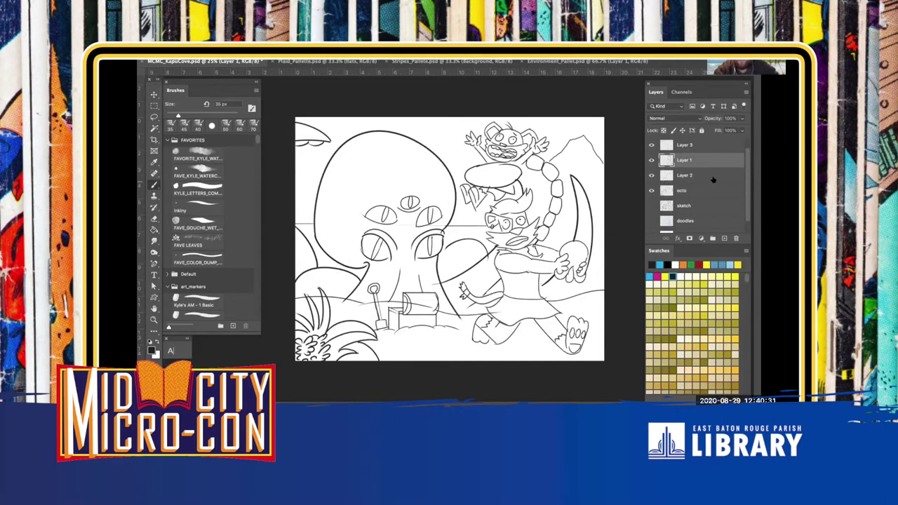
On Layer 1, tidy the rear corner of the running character's skirt with a 40 px brush and a 70 px eraser
scroll(443, 237, "up", 2)
key("super+plus")
left_click_drag(452, 279, 322, 206)
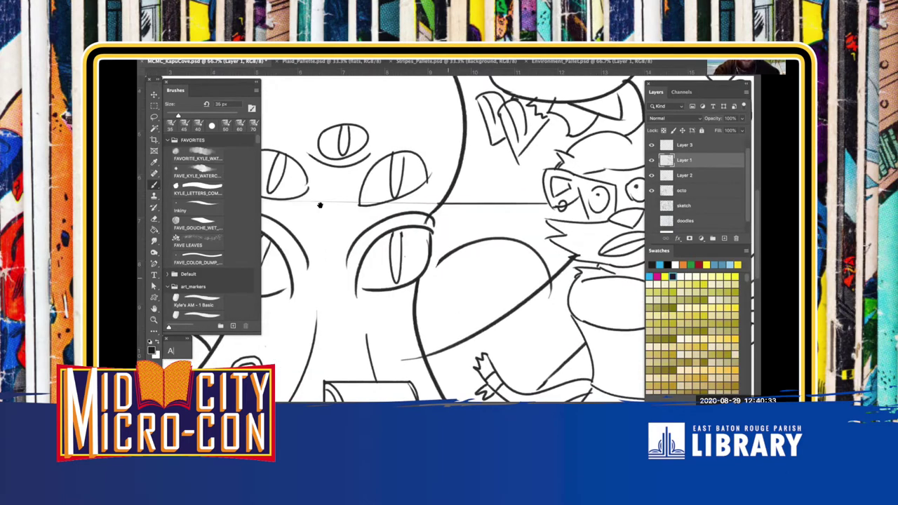
key("e")
left_click_drag(361, 231, 372, 134)
key("super+plus")
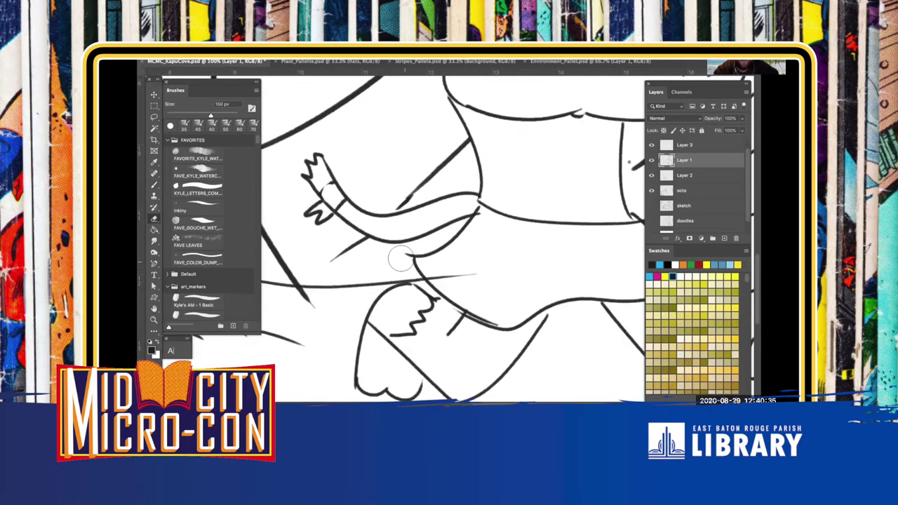
key("b")
left_click_drag(461, 208, 444, 230)
left_click_drag(416, 259, 390, 214)
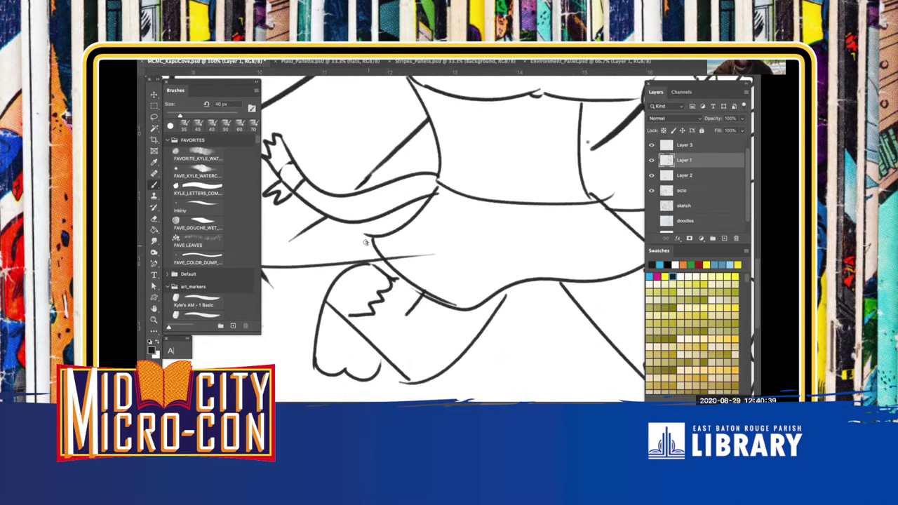
key("e")
key("bracketleft")
key("bracketleft")
key("bracketleft")
key("bracketleft")
key("bracketleft")
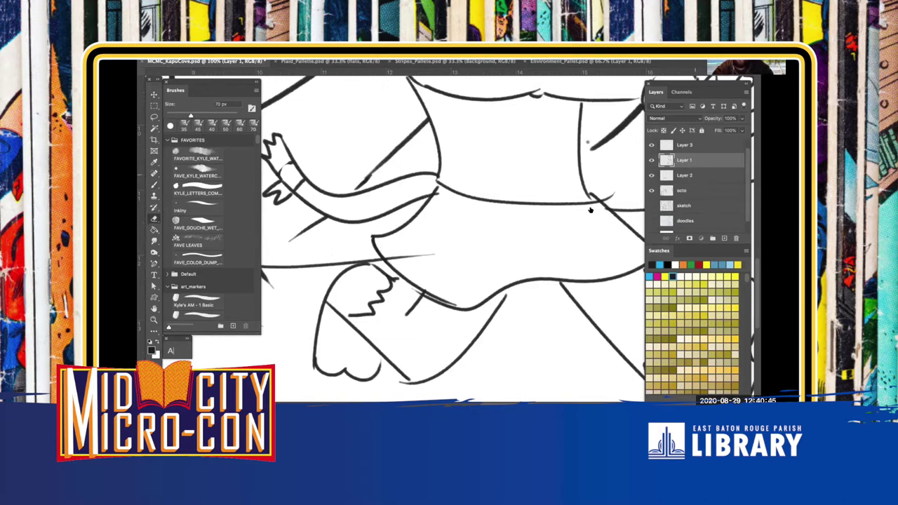
Move the octo layer above Layer 1, and on the sand layer erase the ground line overlapping the skirt
key("alt+bracketleft")
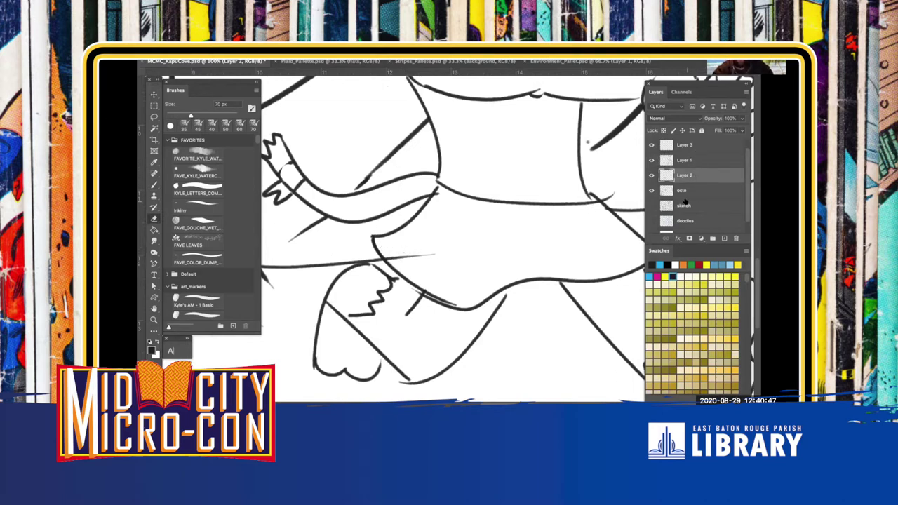
left_click(686, 202)
mouse_move(731, 175)
left_mouse_down()
mouse_move(741, 179)
mouse_move(697, 150)
mouse_move(745, 150)
left_mouse_up()
left_click(698, 148)
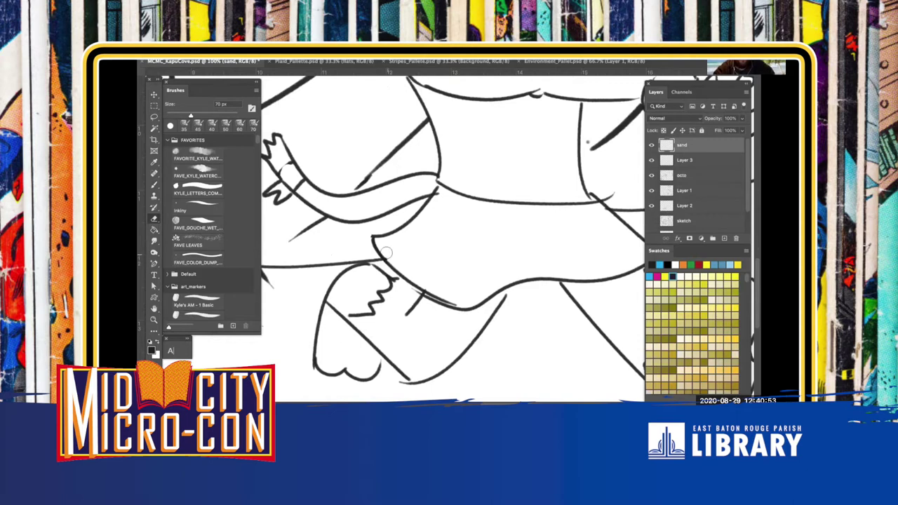
scroll(398, 258, "right", 6)
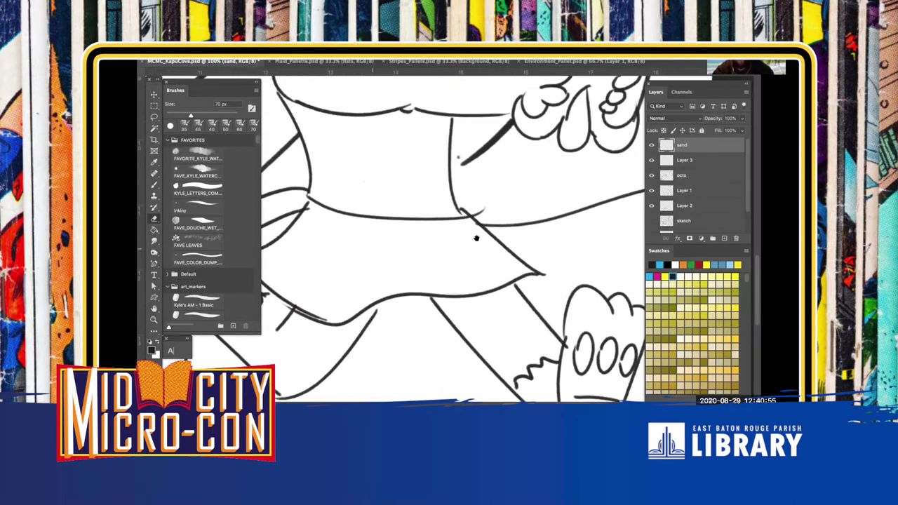
On Layer 1, ink the inner folds under the skirt's hem and front corner with a 35 px brush
left_click(675, 193)
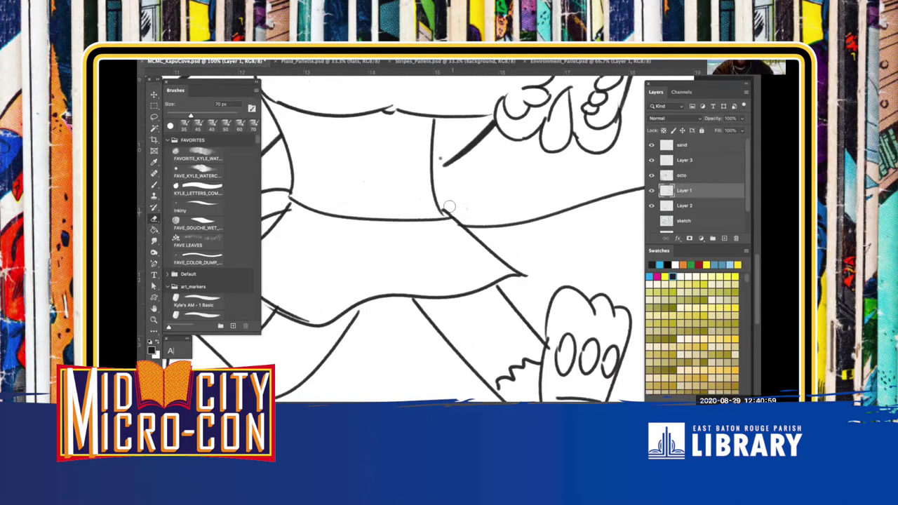
key("b")
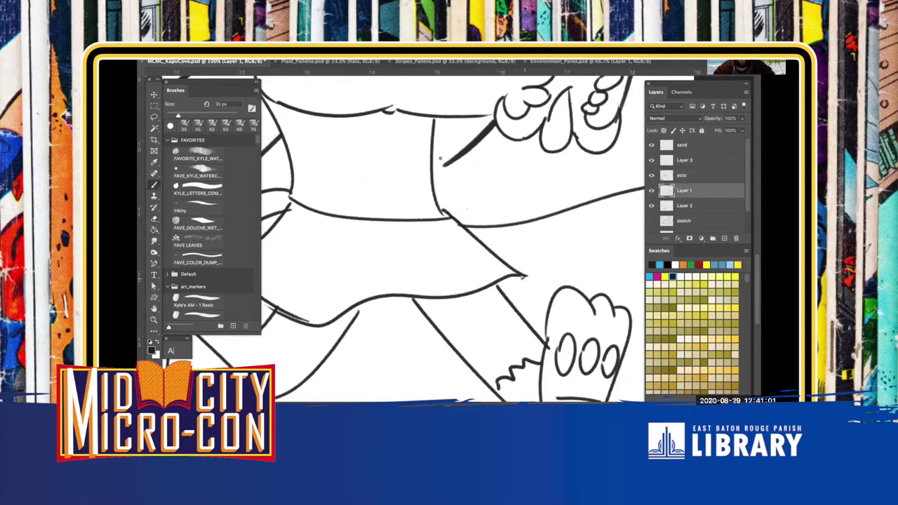
left_click_drag(395, 271, 465, 250)
left_click_drag(525, 277, 442, 269)
key("super+z")
left_click_drag(520, 277, 438, 269)
left_click_drag(350, 235, 391, 232)
Erase stray line ends at the hem and rear knee with a 40 px eraser, and retouch the rear ankle's fur edge
key("e")
left_click(482, 270)
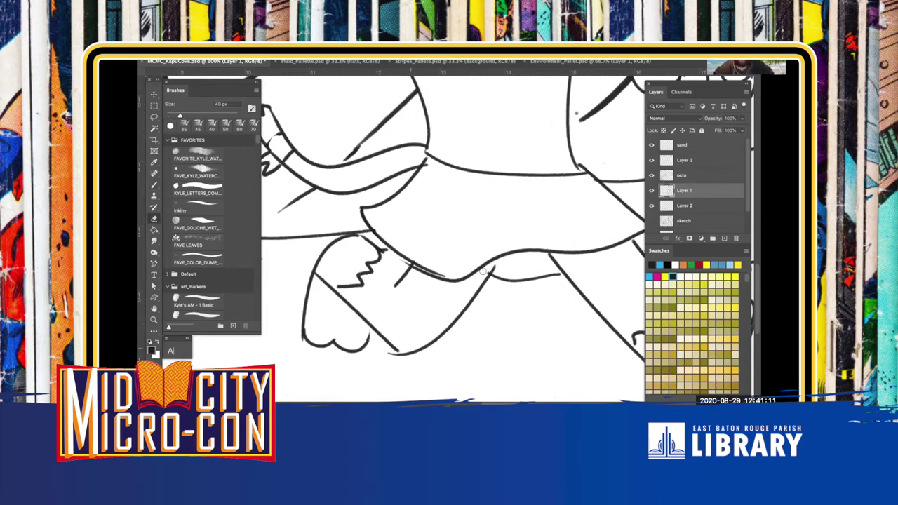
key("b")
key("e")
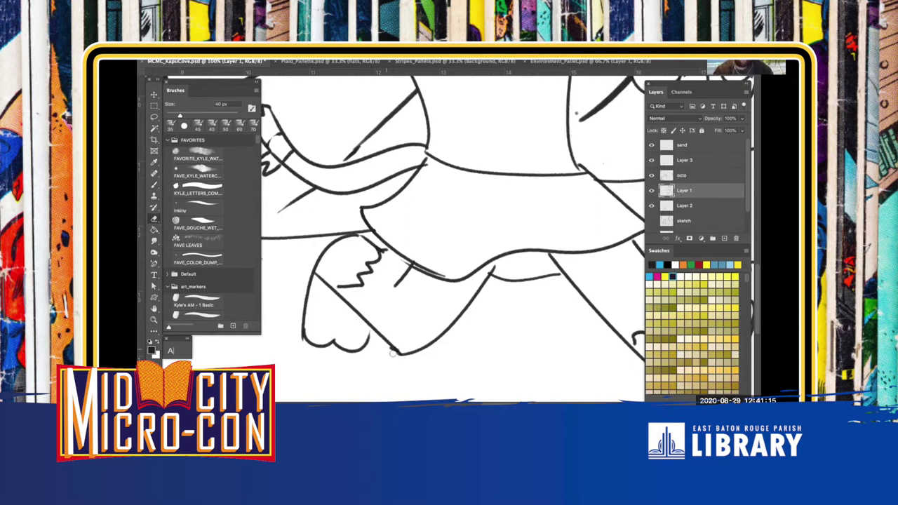
key("b")
mouse_move(381, 250)
left_mouse_down()
mouse_move(421, 269)
mouse_move(448, 237)
mouse_move(364, 259)
left_mouse_up()
left_click_drag(338, 207, 284, 253)
left_click_drag(463, 274, 286, 152)
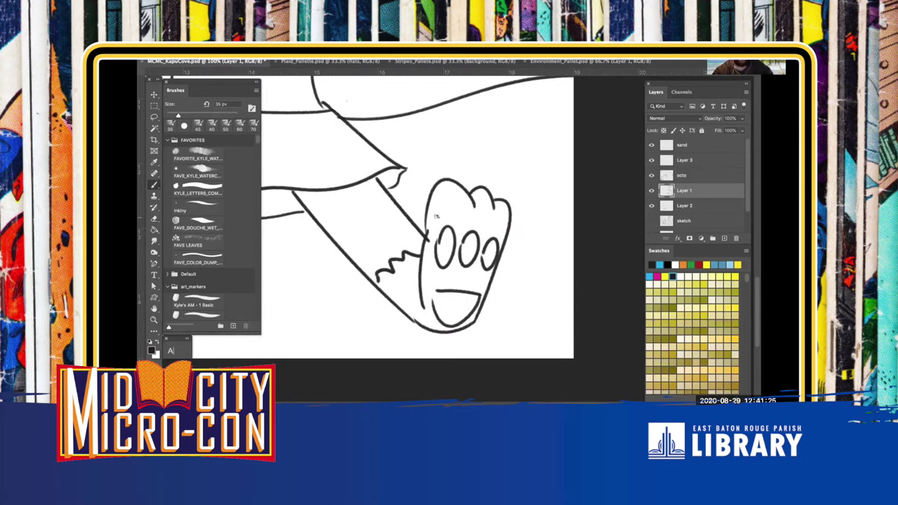
Erase the front leg's line where it overlaps the raised foot, and clean the skirt's waist corner with a 30 px eraser
key("e")
left_click(427, 237)
left_click_drag(363, 187, 445, 273)
left_click_drag(370, 212, 407, 263)
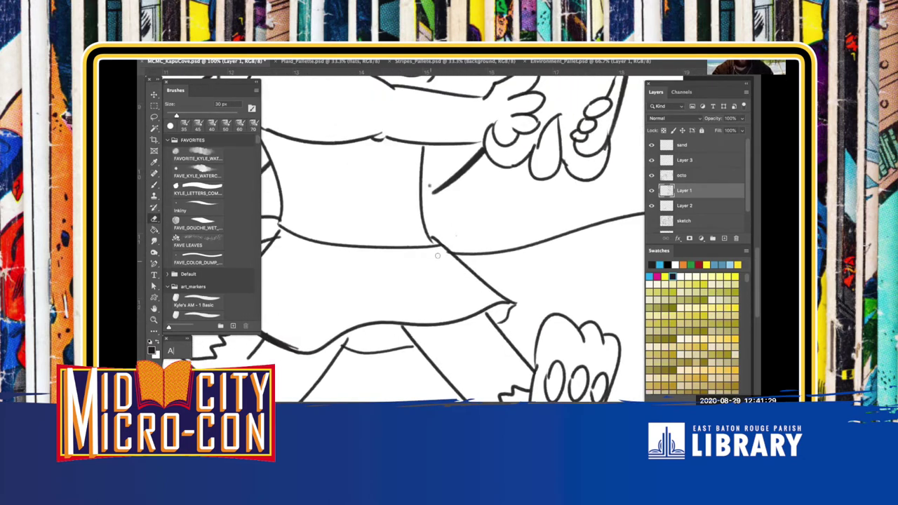
mouse_move(373, 239)
left_mouse_down()
mouse_move(451, 294)
mouse_move(509, 294)
left_mouse_up()
key("b")
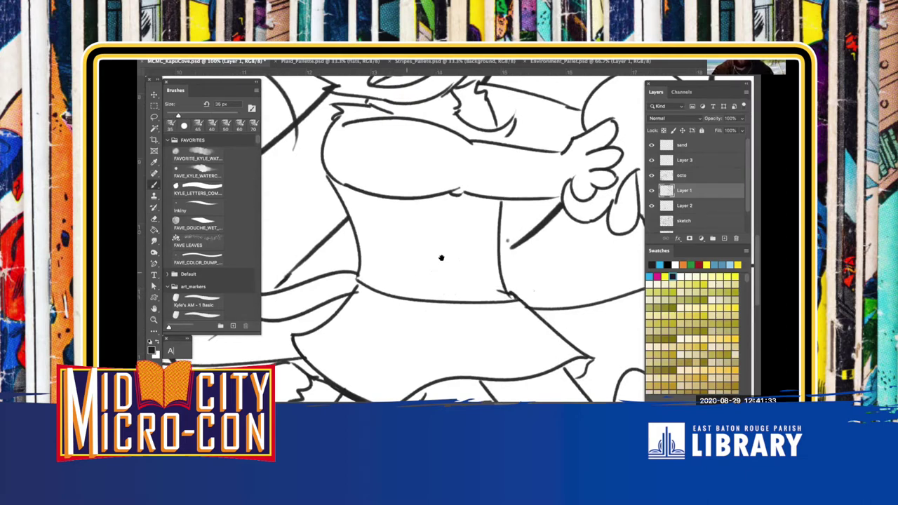
Erase the curved band line near the tail's tip and redraw it with a 35 px brush
scroll(439, 257, "left", 5)
key("e")
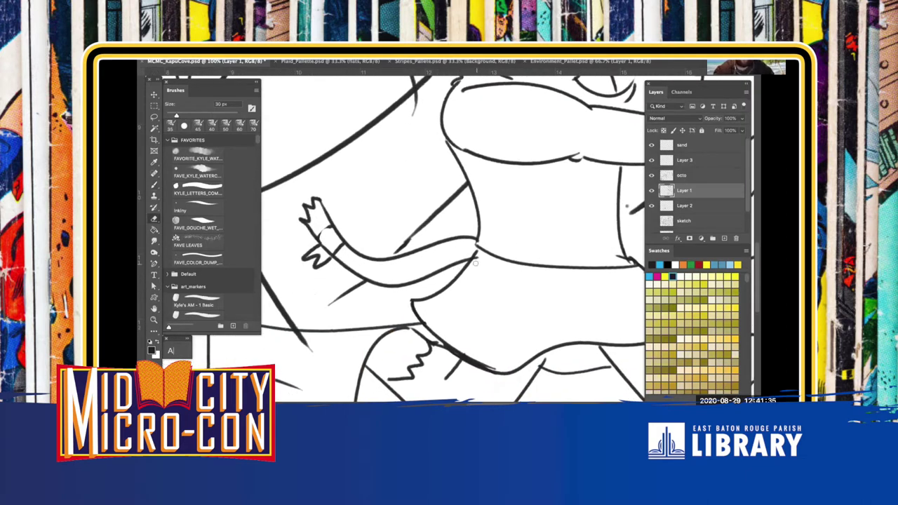
left_click_drag(362, 225, 430, 266)
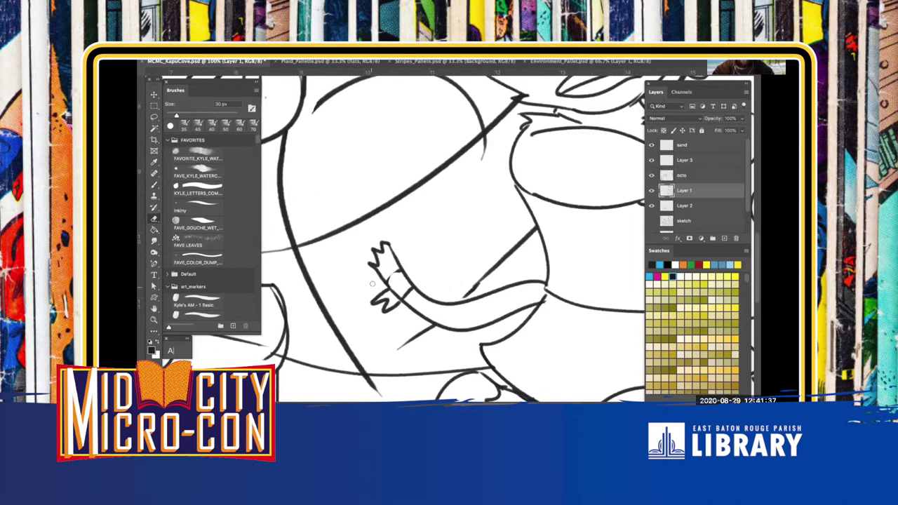
left_click_drag(391, 271, 387, 279)
key("b")
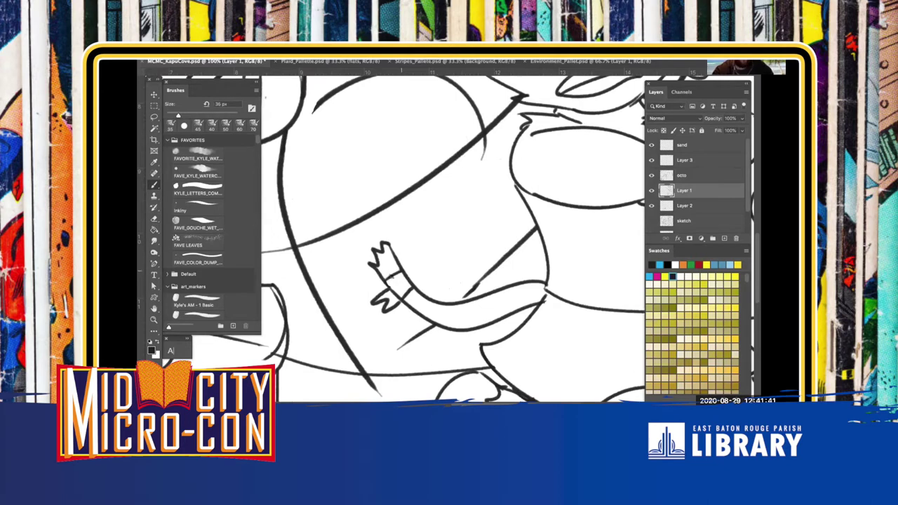
On the octo layer, erase the stray end of the tentacle line beside the running character's torso with a 30 px eraser
scroll(509, 293, "down", 3)
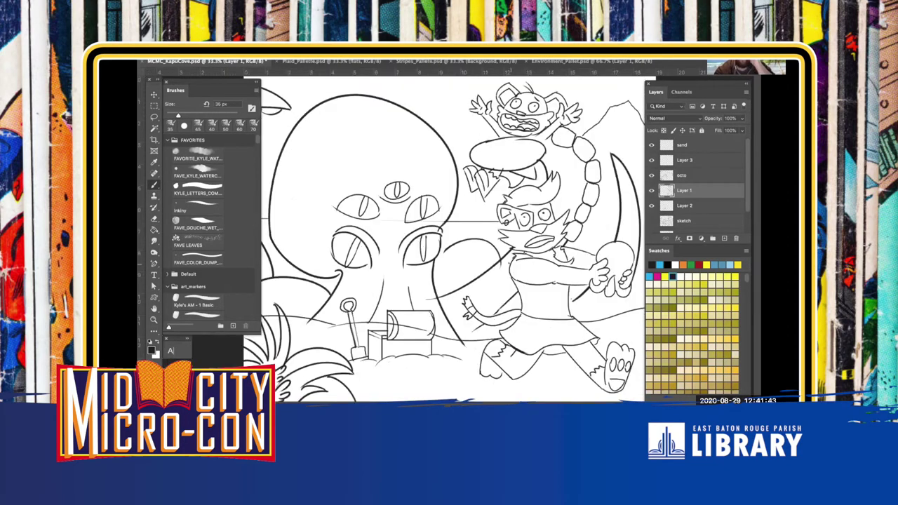
scroll(513, 268, "down", 1)
scroll(513, 268, "up", 3)
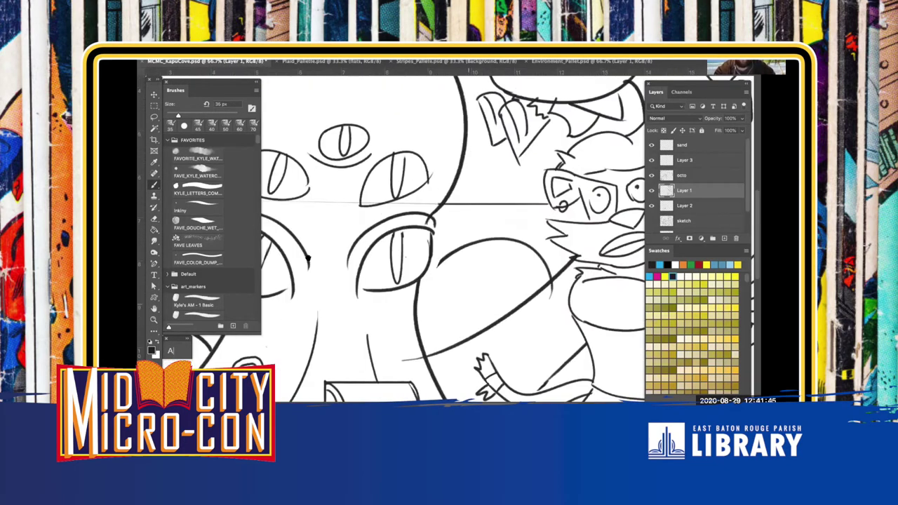
scroll(318, 245, "up", 2)
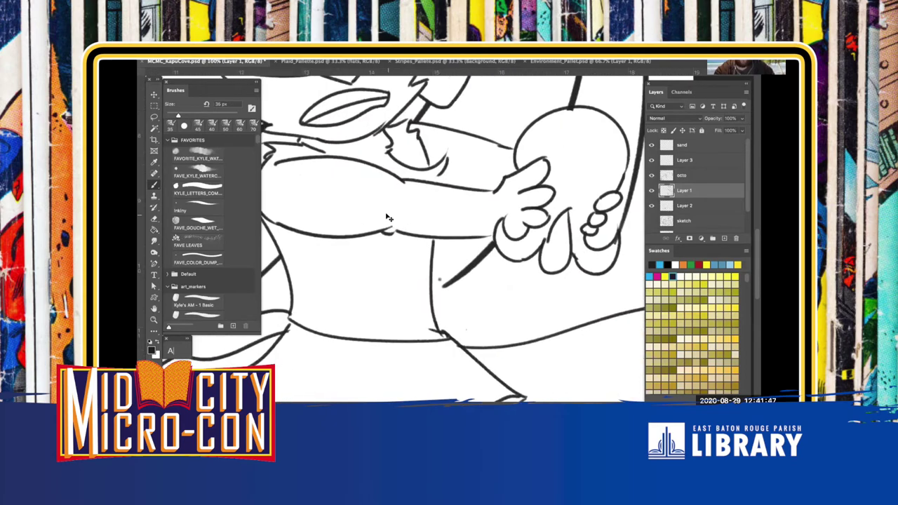
scroll(421, 259, "up", 2)
key("e")
key("alt+bracketright")
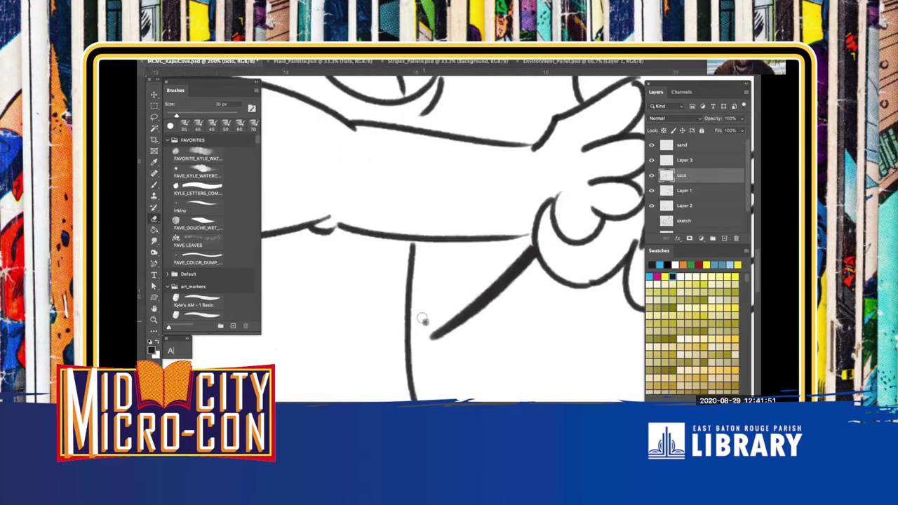
scroll(425, 319, "down", 4)
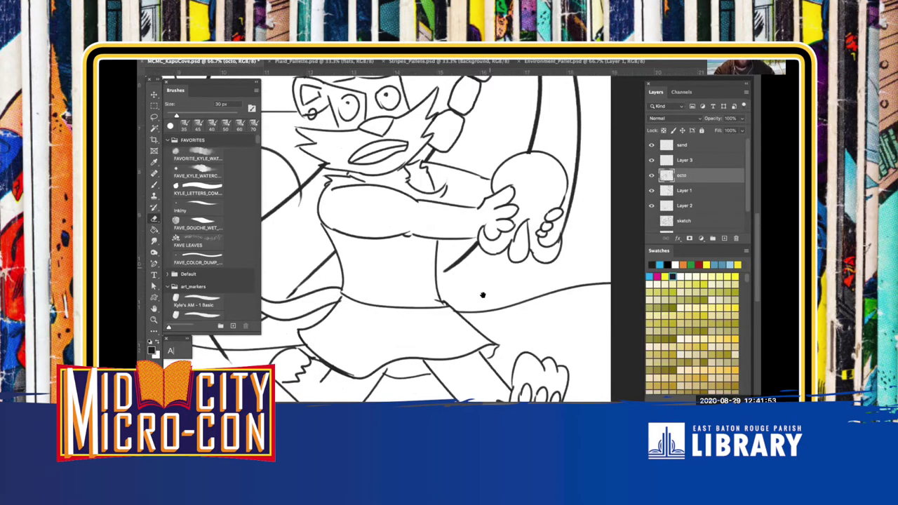
Ink a jagged fur edge across the wrist of the outstretched front arm with a 35 px brush
scroll(482, 286, "up", 3)
key("b")
mouse_move(501, 274)
left_mouse_down()
mouse_move(461, 301)
mouse_move(470, 296)
mouse_move(483, 308)
mouse_move(482, 360)
left_mouse_up()
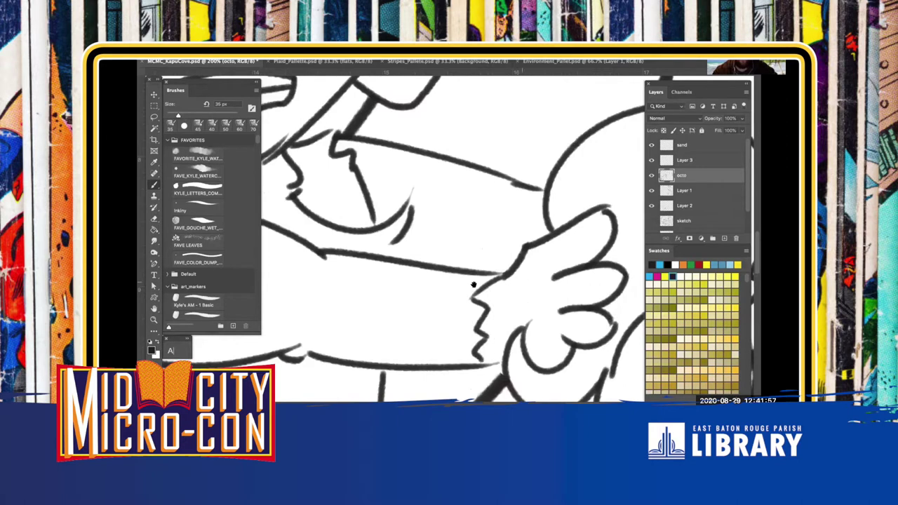
left_click_drag(563, 254, 440, 240)
On Layer 1, erase the line overshooting the upper fingertip on the ball with a 30 px eraser and tidy the tip
key("e")
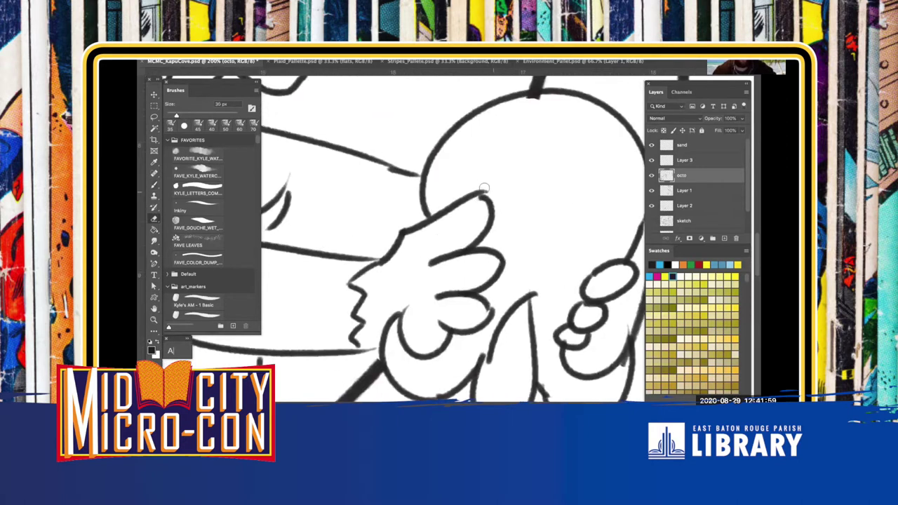
left_click(690, 190)
mouse_move(491, 188)
left_mouse_down()
mouse_move(478, 186)
mouse_move(484, 205)
left_mouse_up()
key("b")
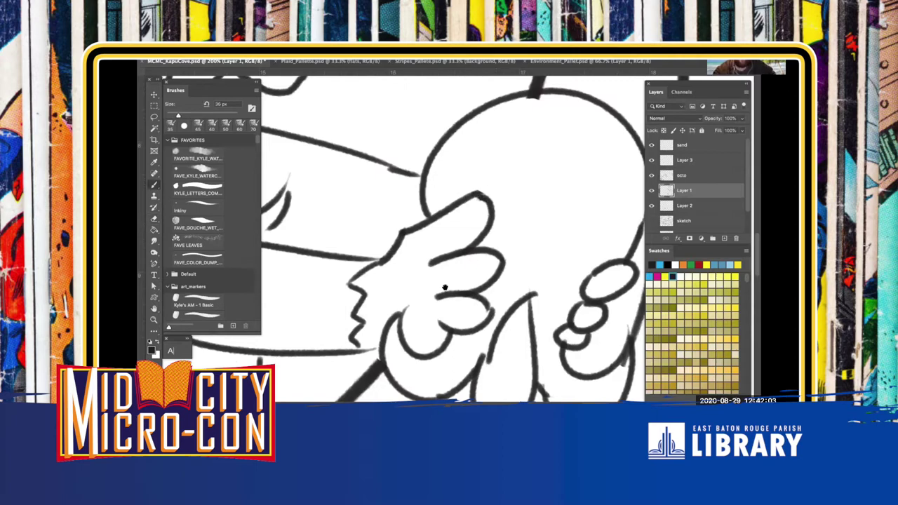
mouse_move(506, 311)
left_mouse_down()
mouse_move(439, 173)
mouse_move(415, 225)
left_mouse_up()
left_click_drag(469, 155, 468, 220)
scroll(441, 286, "up", 4)
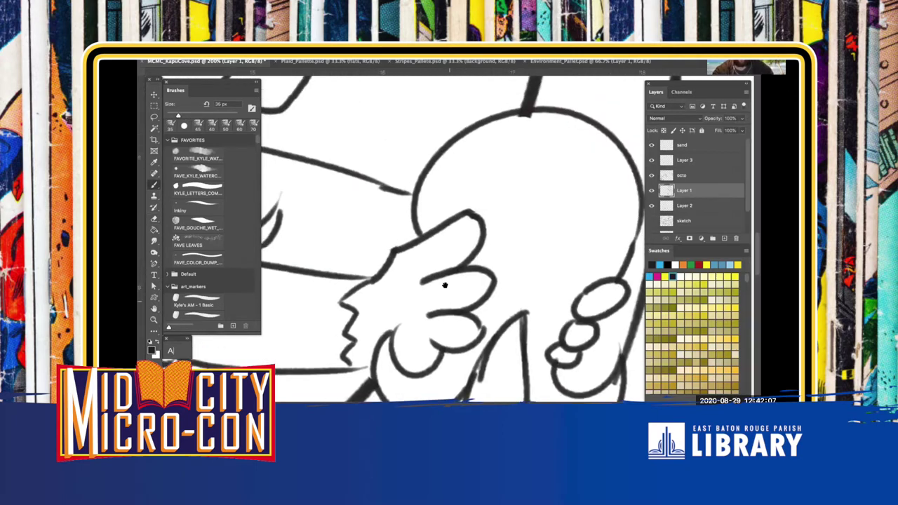
On the octo layer, trim the thick tentacle line where it crosses the top of the ball's outline, using a 30 px eraser
key("super+minus")
key("super+minus")
key("super+equal")
key("super+equal")
key("super+equal")
key("e")
left_click_drag(509, 229, 445, 311)
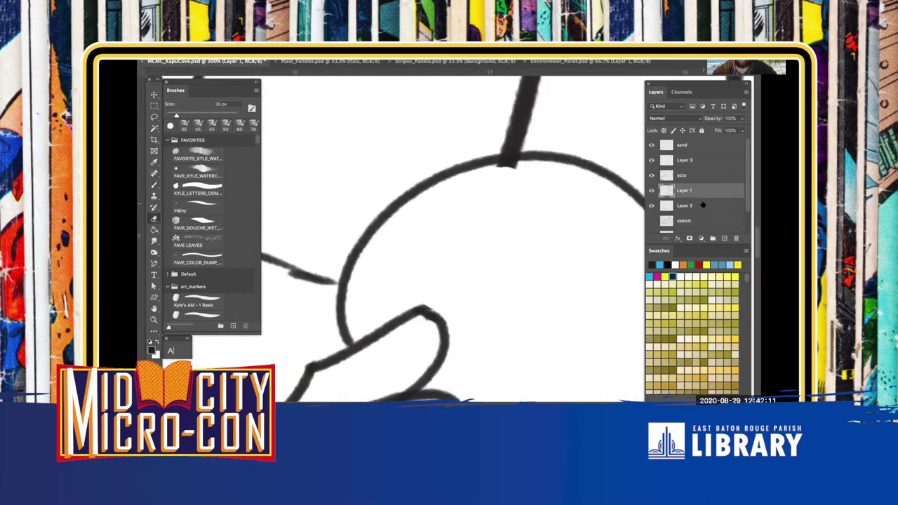
left_click(703, 176)
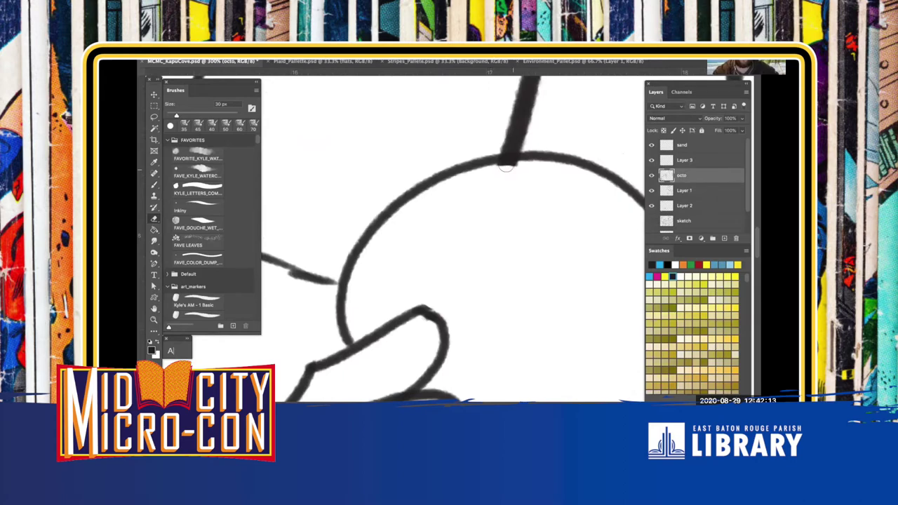
On Layer 1, join the open lines of the collar's curled tip below the chin with a 35 px brush
scroll(416, 252, "down", 3)
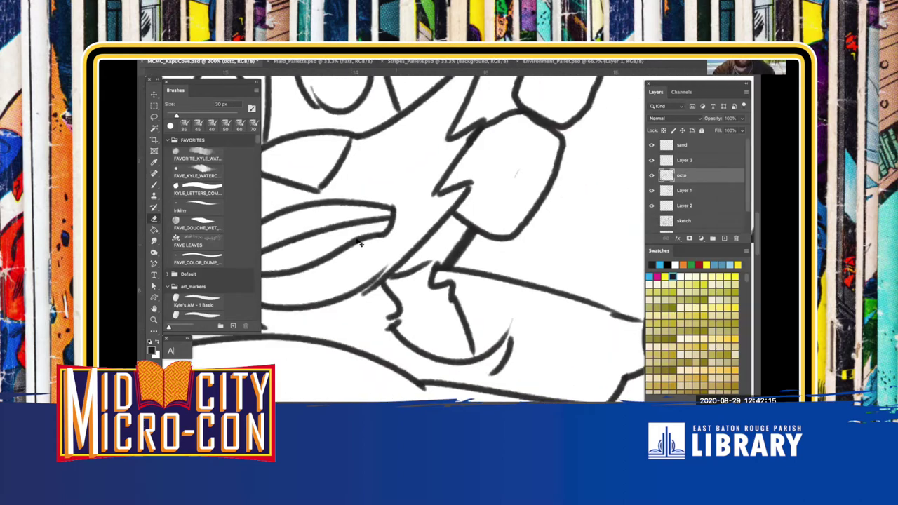
left_click_drag(376, 222, 391, 181)
left_click(676, 190)
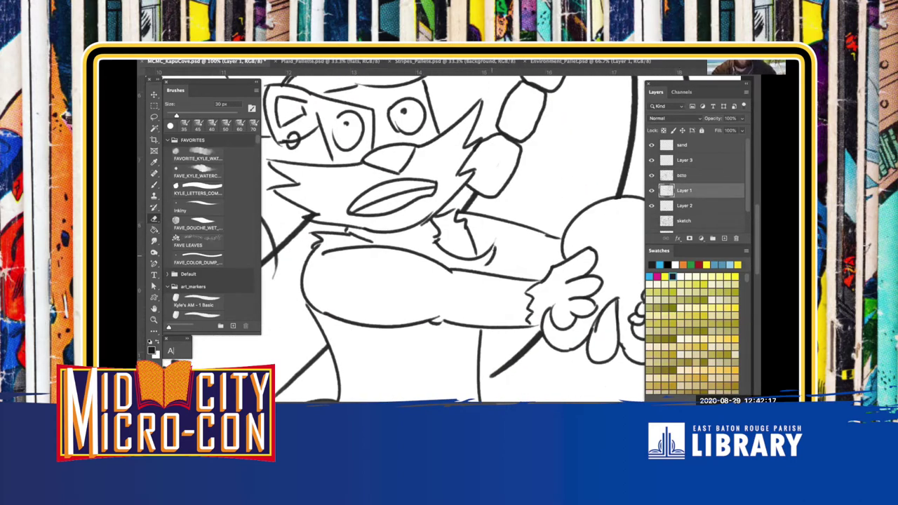
key("b")
left_click_drag(494, 242, 487, 267)
Extend the goggle frame's lines down to the beard and nose with the 35 px brush, closing their gaps
left_click_drag(345, 188, 365, 220)
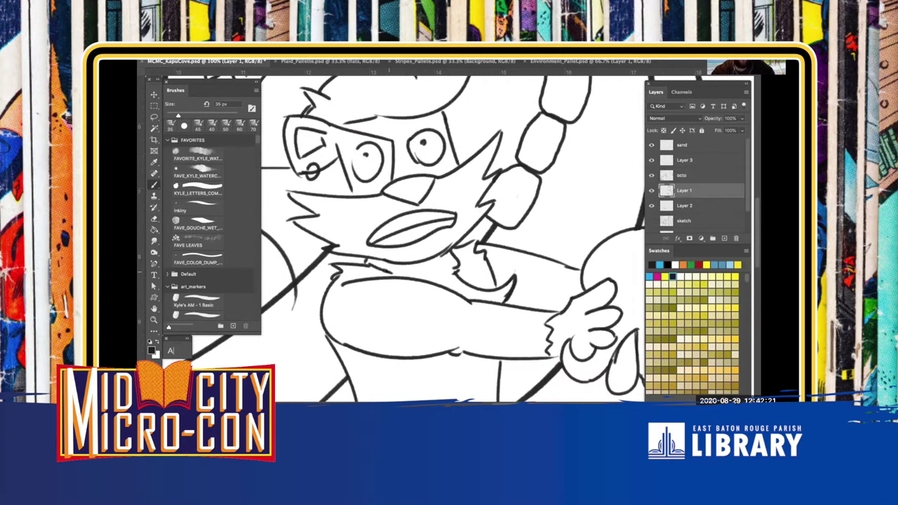
left_click_drag(378, 188, 426, 259)
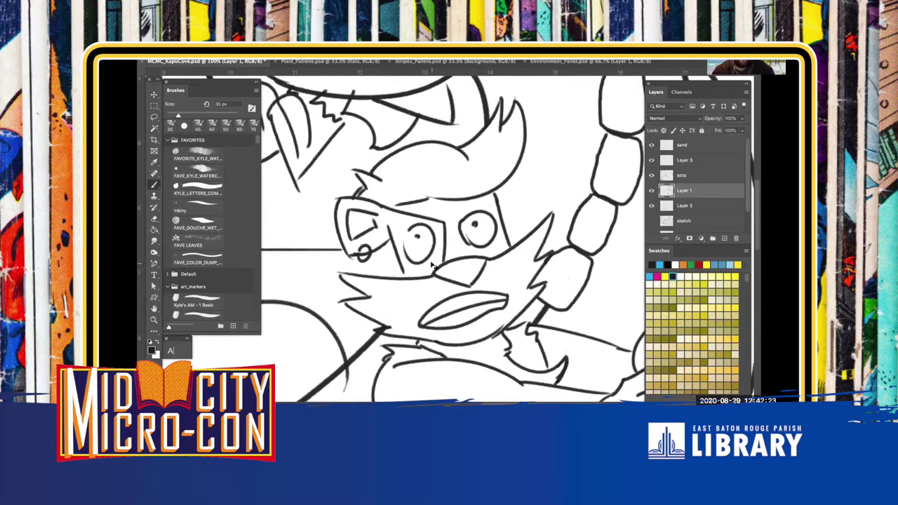
key("super+plus")
left_click_drag(353, 299, 361, 315)
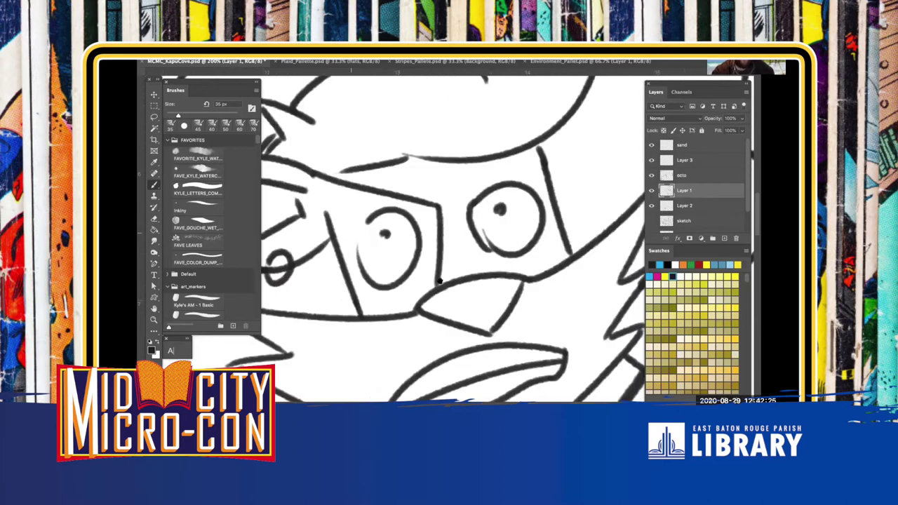
left_click_drag(440, 281, 531, 334)
Clean the goggle line around the small ring with a 20 px eraser, and join the hair tuft's tip with a 35 px brush
key("e")
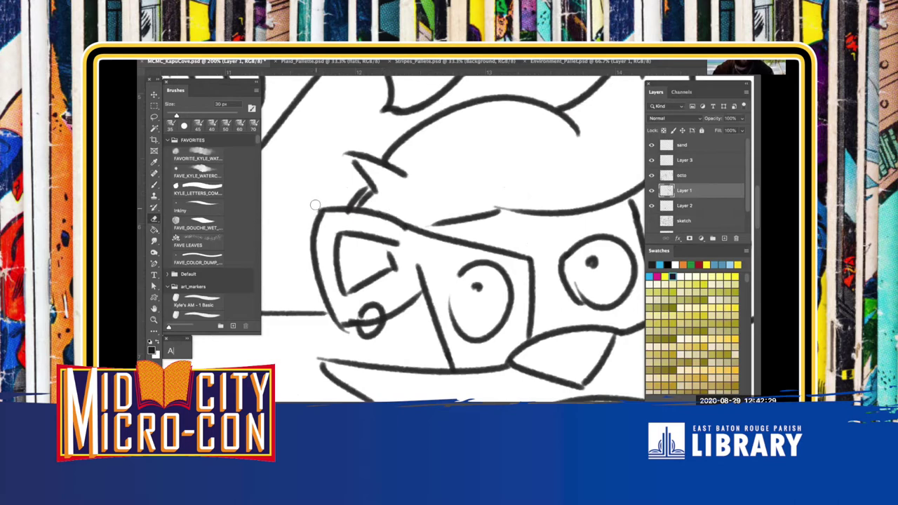
left_click_drag(362, 322, 367, 321)
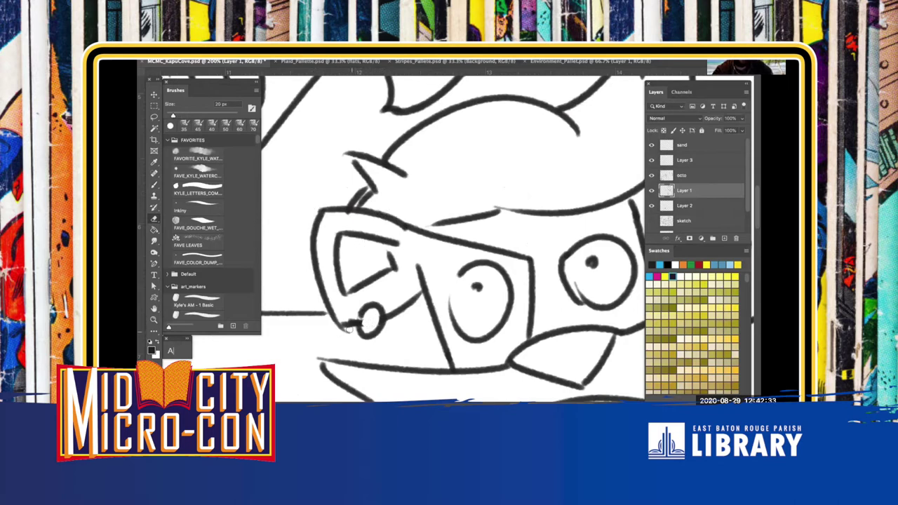
key("b")
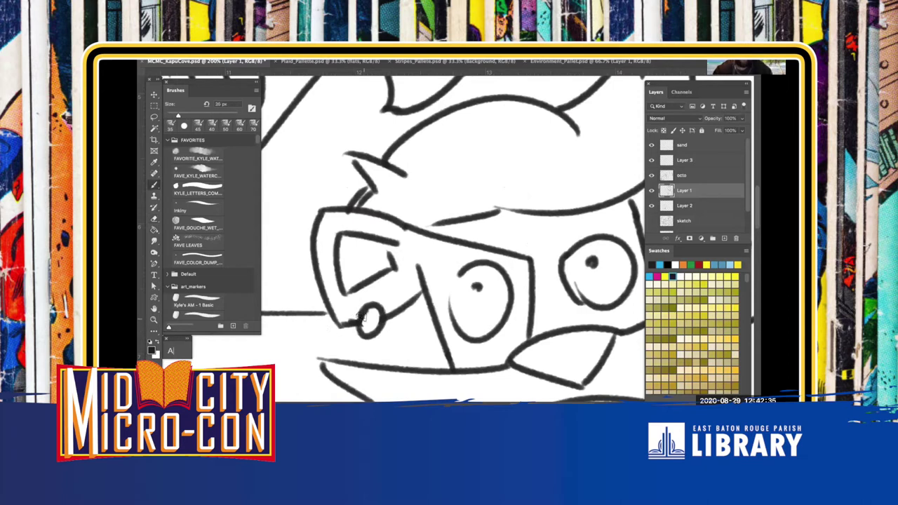
left_click_drag(386, 225, 393, 279)
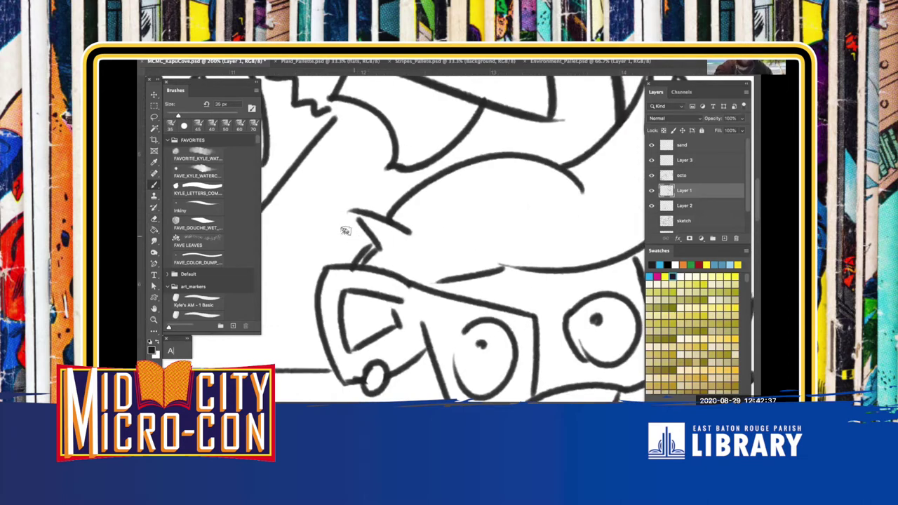
left_click_drag(351, 212, 360, 224)
key("space")
scroll(362, 189, "down", 5)
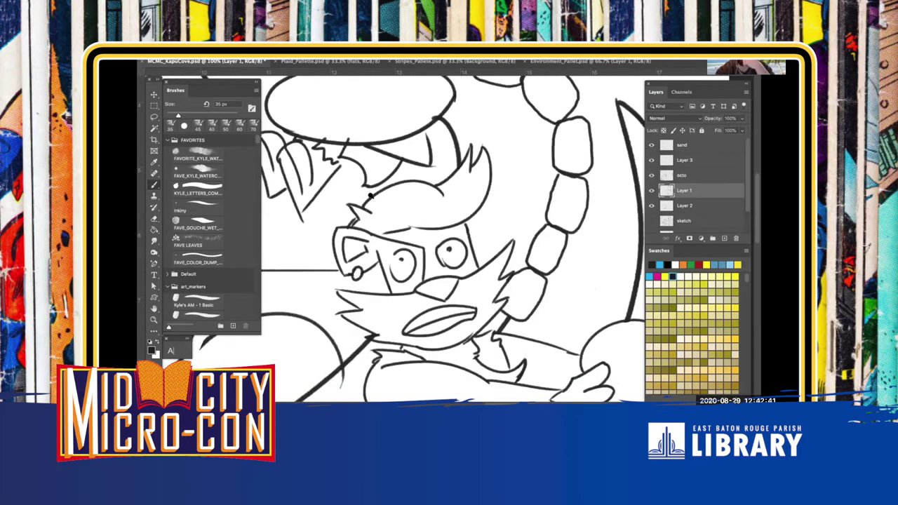
Close the gap in the outline of the eye inside the goggles with the 35 px brush
scroll(370, 195, "up", 2)
scroll(370, 195, "down", 1)
scroll(378, 191, "up", 5)
left_click_drag(397, 187, 390, 160)
left_click_drag(356, 244, 336, 299)
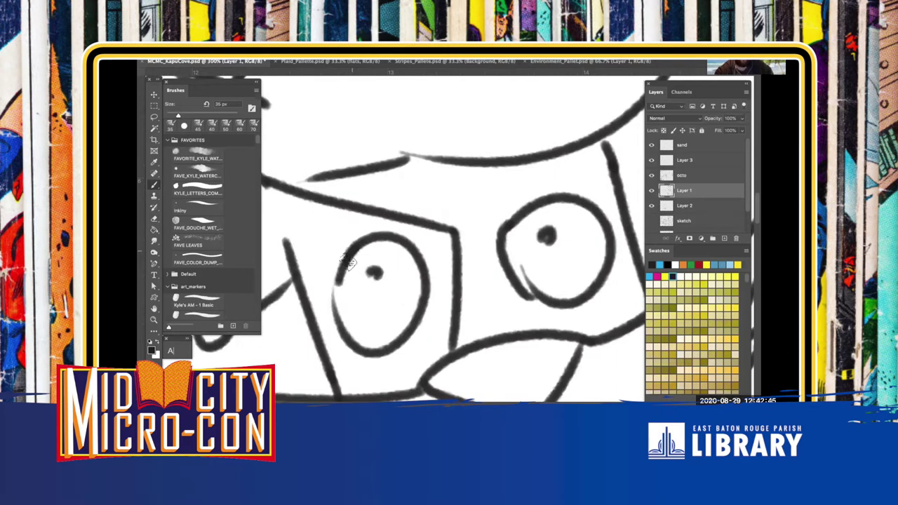
key("super+minus")
key("super+plus")
Close the gap in the outline of the eye outside the goggles with the 35 px brush
mouse_move(492, 263)
left_mouse_down()
mouse_move(355, 221)
mouse_move(363, 207)
mouse_move(370, 234)
mouse_move(356, 213)
mouse_move(378, 278)
mouse_move(363, 230)
mouse_move(392, 285)
mouse_move(411, 297)
left_mouse_up()
key("e")
key("bracketright")
key("bracketright")
key("bracketright")
key("b")
left_click_drag(382, 207, 417, 288)
mouse_move(379, 207)
left_mouse_down()
mouse_move(376, 257)
mouse_move(429, 279)
left_mouse_up()
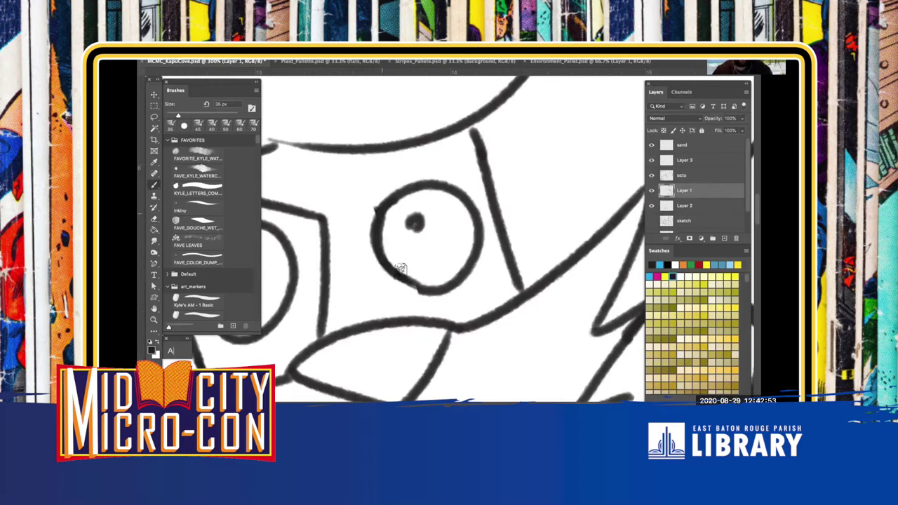
Ink short eyebrow strokes above both of the running character's eyes with the 35 px brush
scroll(401, 252, "down", 5)
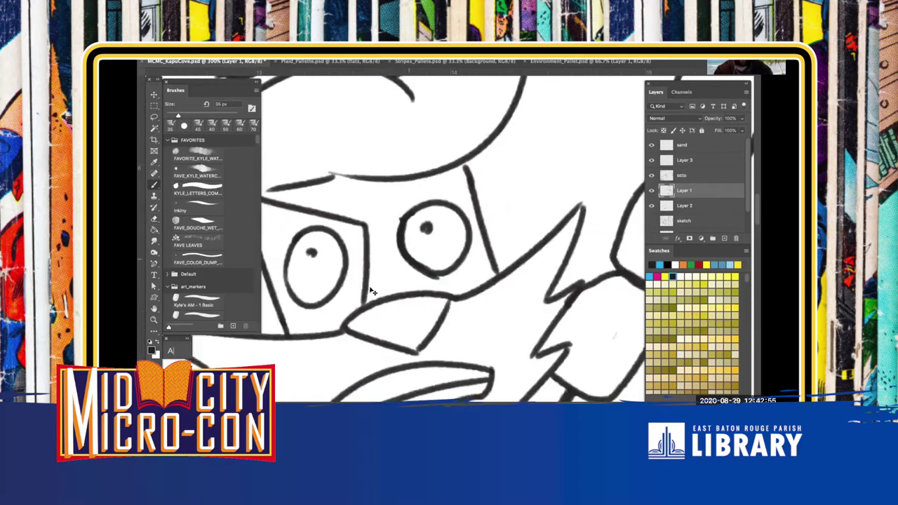
key("super+minus")
key("super+minus")
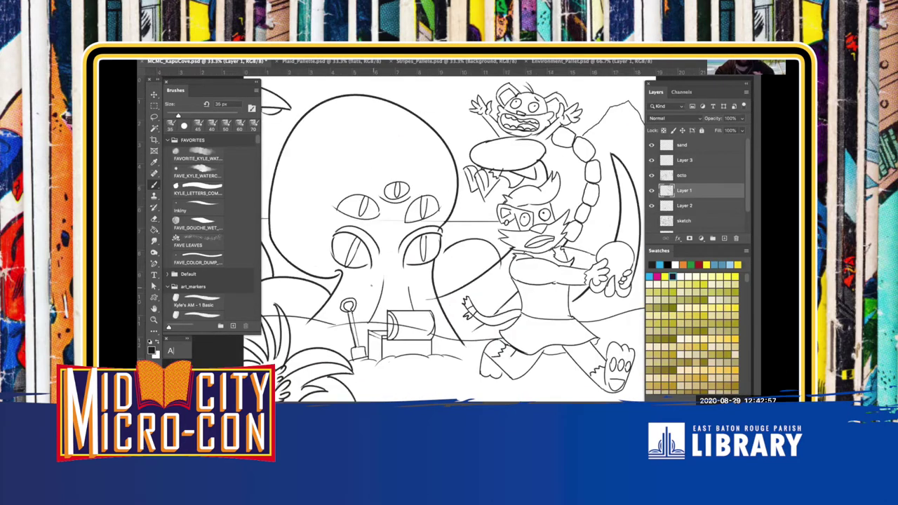
key("super+plus")
left_click_drag(466, 268, 533, 263)
scroll(534, 262, "up", 3)
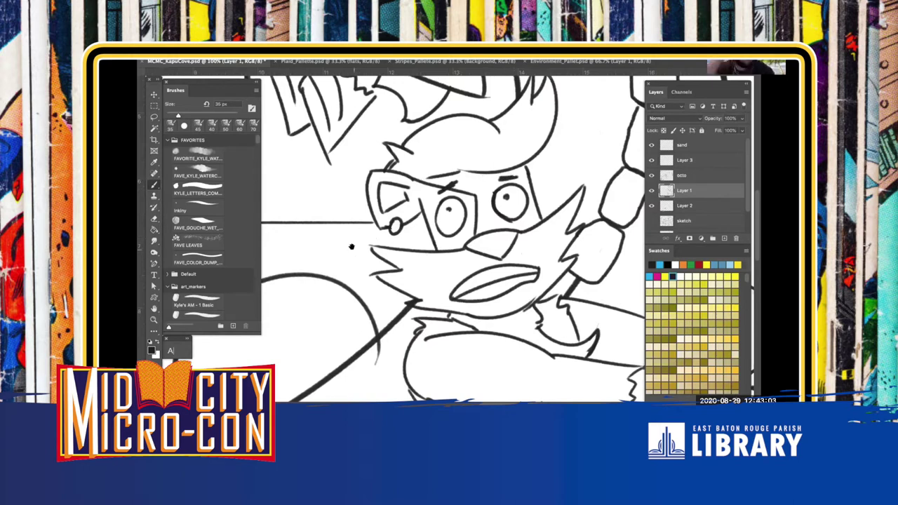
On the octo layer, erase the arched tentacle line's end where it overshoots the diagonal line, using a 35 px eraser
left_click_drag(345, 327, 500, 264)
key("e")
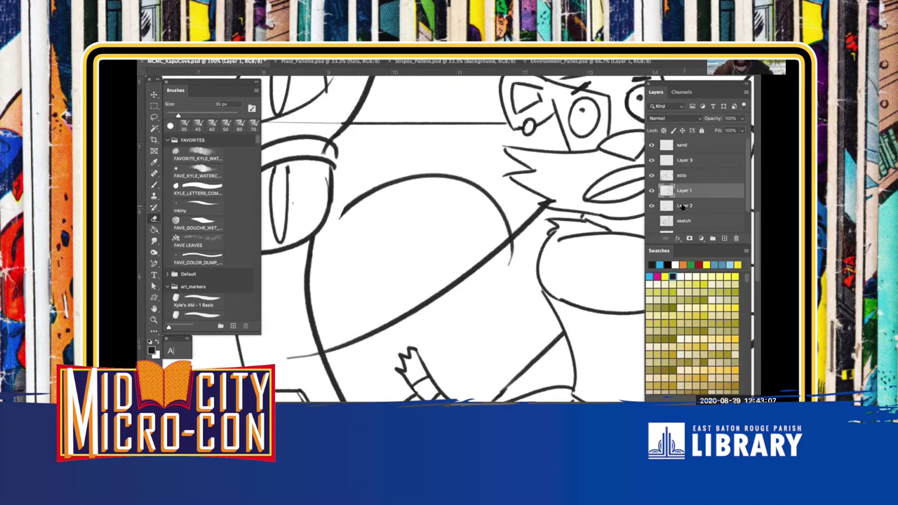
left_click(684, 175)
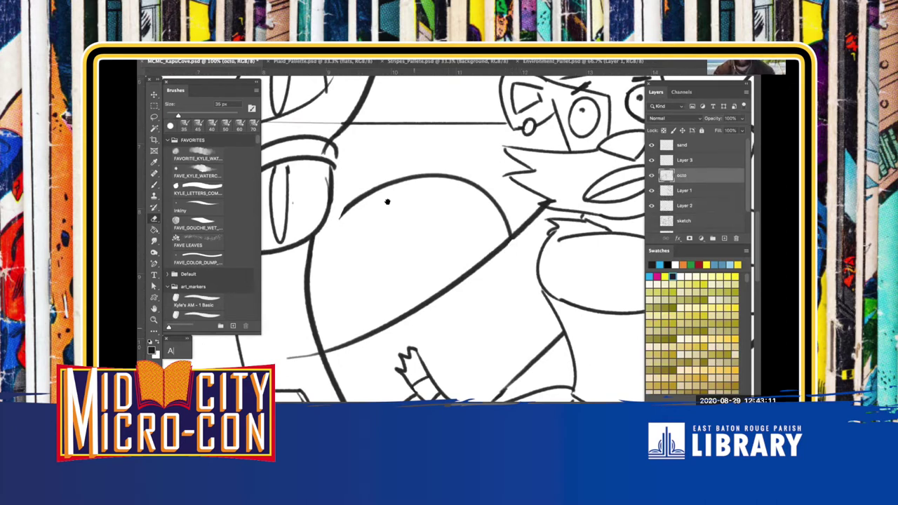
Erase the diagonal tentacle line's end inside the octopus's body and the tentacle's end below the ground line with a 60 px eraser
left_click_drag(387, 202, 362, 78)
mouse_move(364, 245)
left_mouse_down()
mouse_move(396, 332)
mouse_move(341, 212)
mouse_move(365, 239)
left_mouse_up()
key("bracketright")
key("bracketright")
key("bracketright")
key("bracketright")
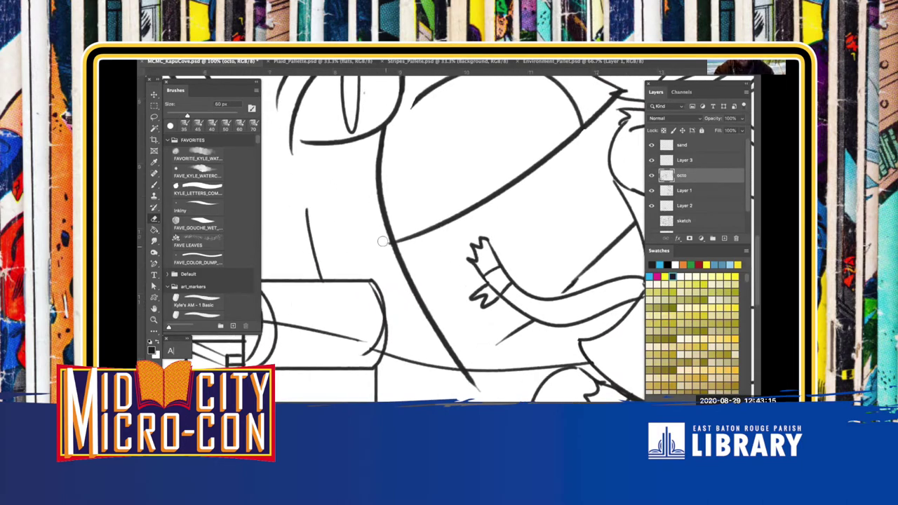
left_click_drag(364, 204, 317, 94)
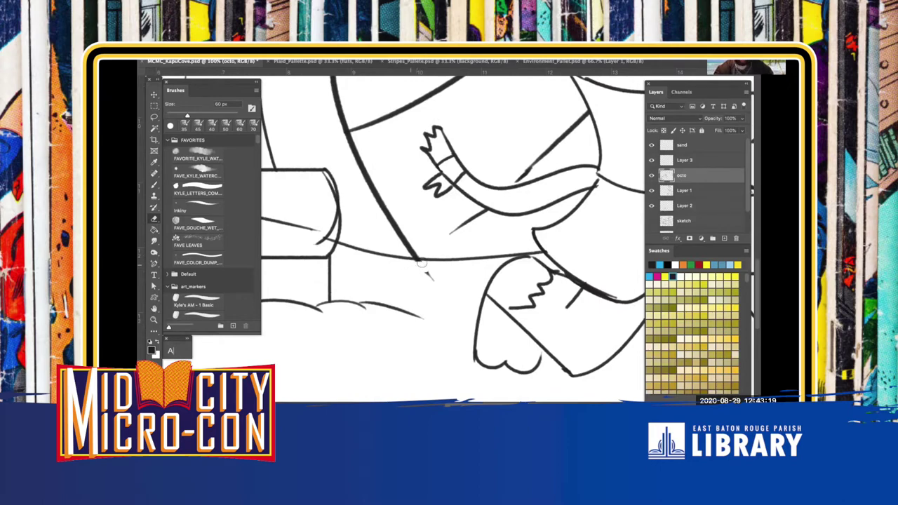
left_click_drag(457, 266, 320, 262)
left_click_drag(371, 194, 311, 290)
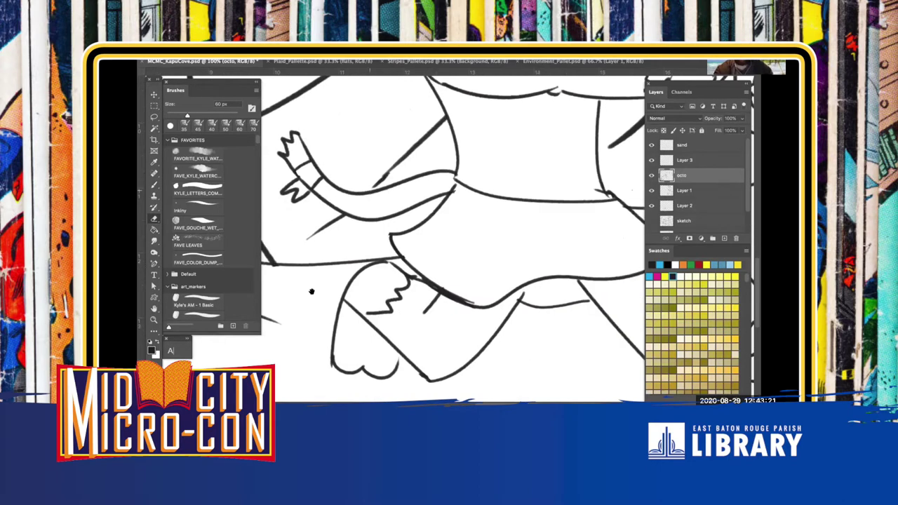
Ink a highlight line inside each segment of the curved segmented tail with a 35 px brush on the octo layer
left_click_drag(399, 245, 295, 289)
left_click_drag(345, 168, 330, 312)
key("super+minus")
key("super+minus")
key("super+minus")
key("super+plus")
key("super+plus")
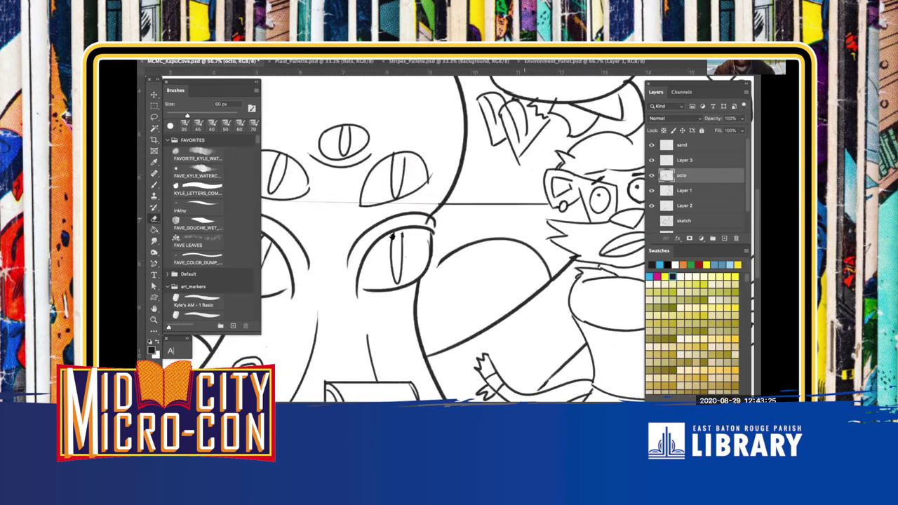
left_click_drag(591, 146, 355, 284)
key("super+plus")
scroll(481, 221, "up", 1)
scroll(449, 211, "down", 1)
key("b")
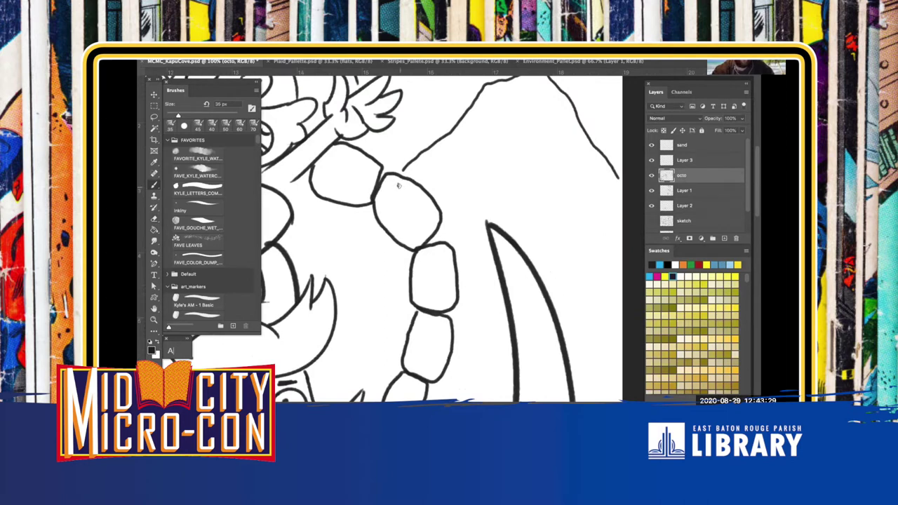
left_click_drag(390, 183, 427, 211)
key("ctrl+z")
left_click_drag(391, 181, 439, 219)
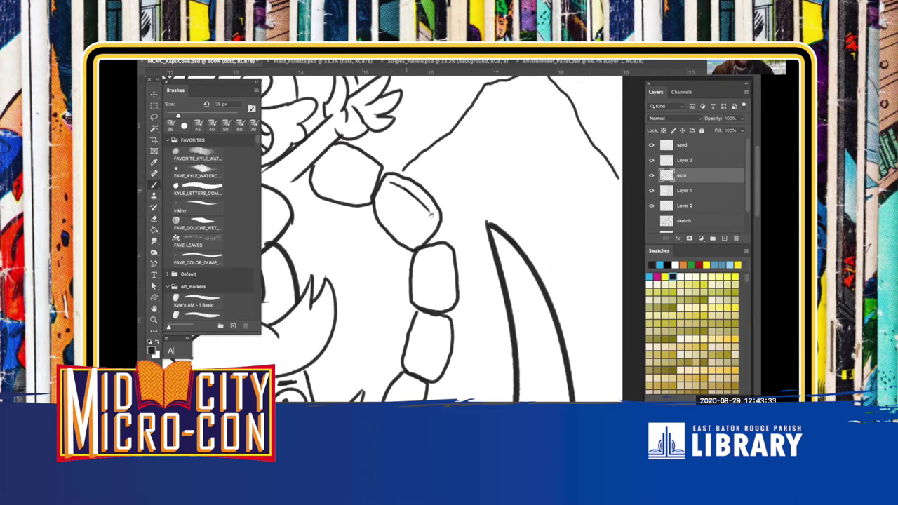
left_click_drag(329, 156, 360, 162)
left_click_drag(440, 258, 431, 363)
left_click_drag(399, 318, 426, 160)
left_click_drag(442, 232, 399, 313)
mouse_move(470, 265)
left_mouse_down()
mouse_move(595, 331)
mouse_move(304, 181)
mouse_move(260, 176)
left_mouse_up()
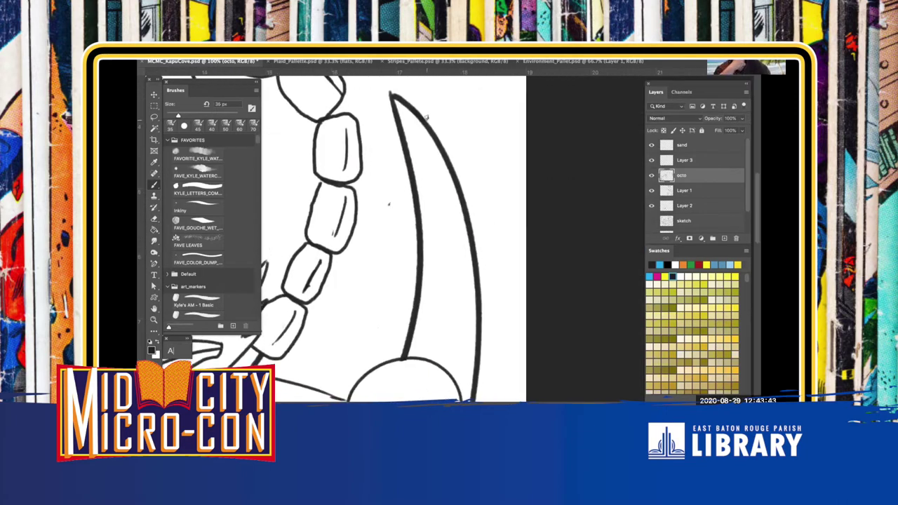
Ink a row of rounded suckers along the outer edge of the tall curved tentacle with the 35 px brush on the octo layer
mouse_move(424, 111)
left_mouse_down()
mouse_move(458, 143)
mouse_move(456, 166)
left_mouse_up()
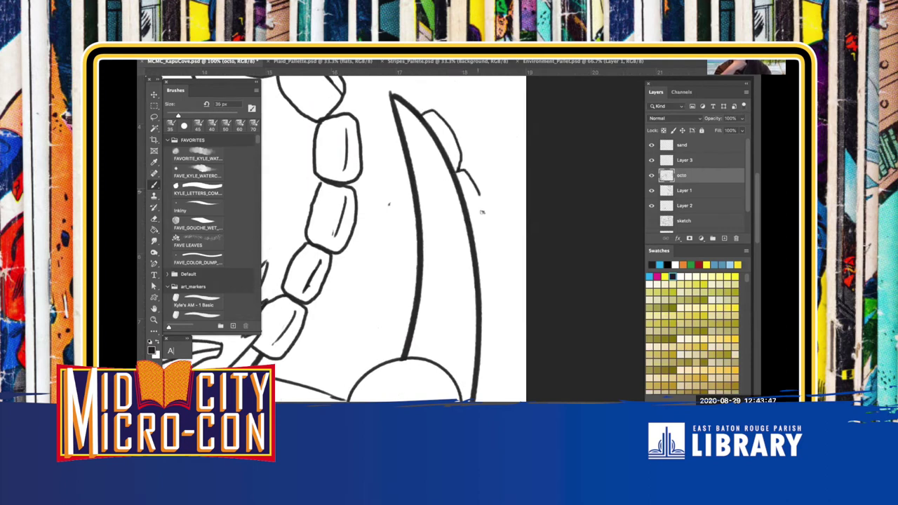
mouse_move(482, 212)
left_mouse_down()
mouse_move(494, 361)
mouse_move(480, 379)
left_mouse_up()
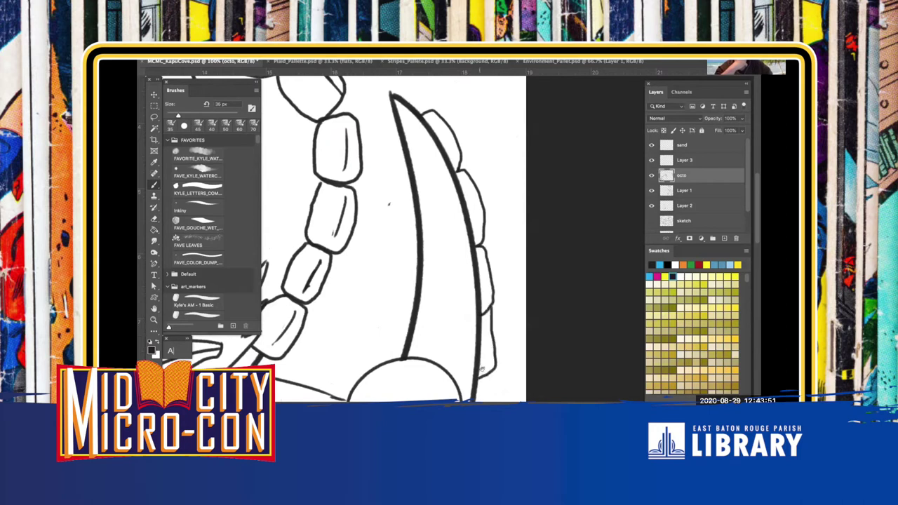
scroll(491, 231, "down", 5)
scroll(498, 215, "up", 5)
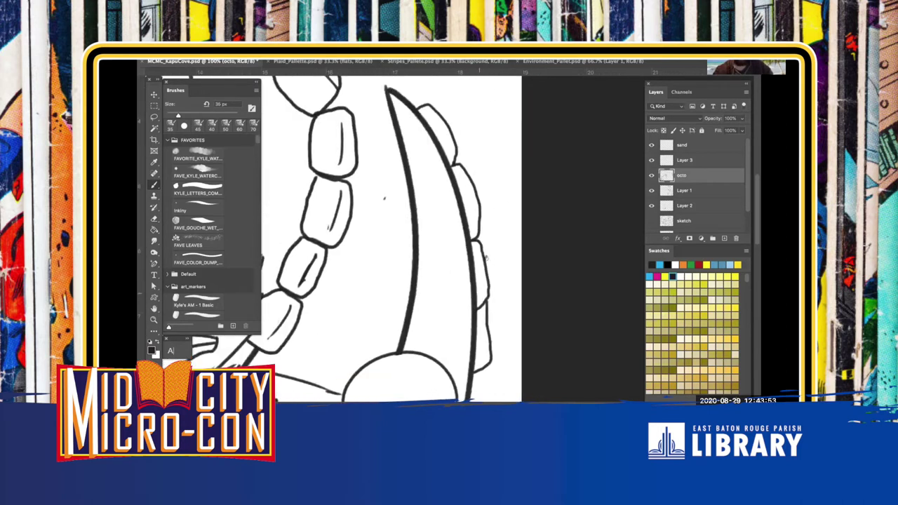
mouse_move(452, 164)
left_mouse_down()
mouse_move(481, 209)
mouse_move(469, 216)
mouse_move(482, 218)
mouse_move(489, 258)
mouse_move(484, 279)
mouse_move(468, 283)
mouse_move(470, 300)
mouse_move(489, 305)
mouse_move(467, 340)
left_mouse_up()
left_click_drag(439, 252, 433, 120)
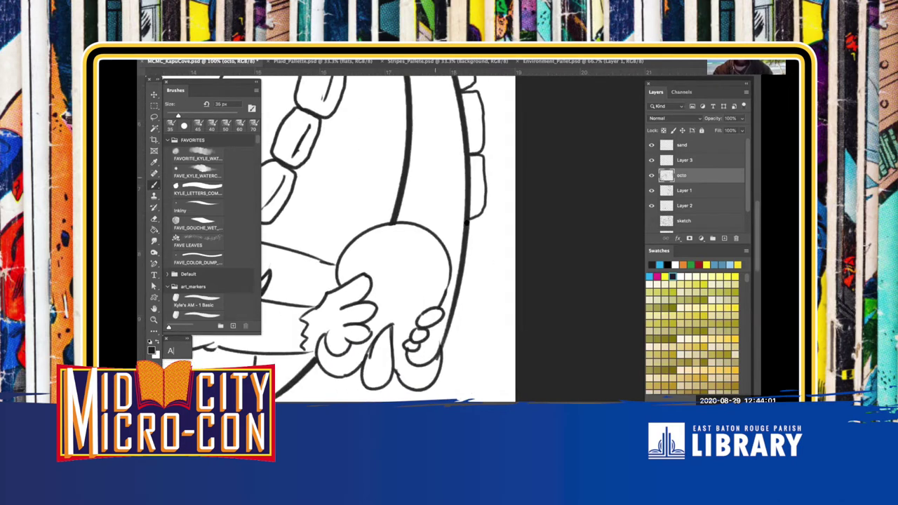
mouse_move(470, 218)
left_mouse_down()
mouse_move(474, 265)
mouse_move(460, 287)
mouse_move(469, 340)
mouse_move(501, 237)
mouse_move(499, 193)
mouse_move(450, 303)
left_mouse_up()
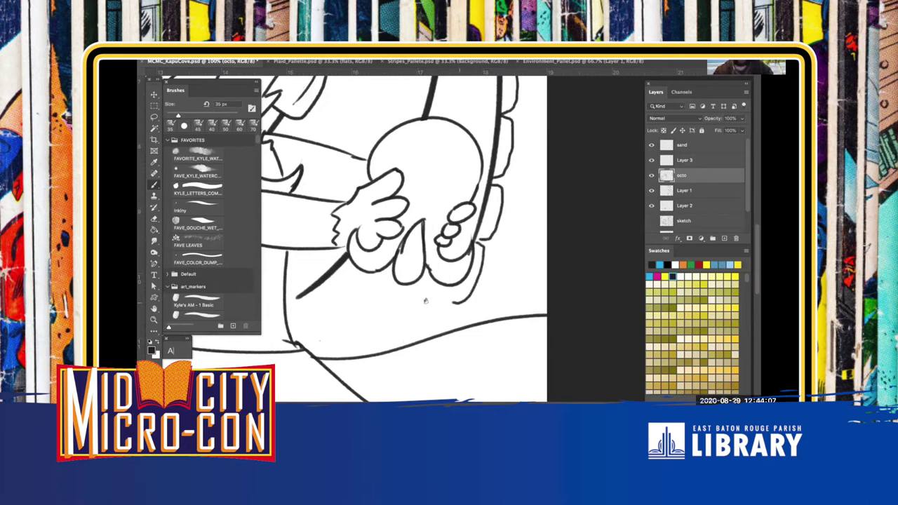
Extend the tall tentacle's outer edge from below the character's hands down to the ground line with a 40 px brush
key("bracketright")
key("bracketright")
left_click_drag(447, 286, 383, 346)
left_click_drag(426, 315, 376, 351)
left_click_drag(454, 302, 411, 334)
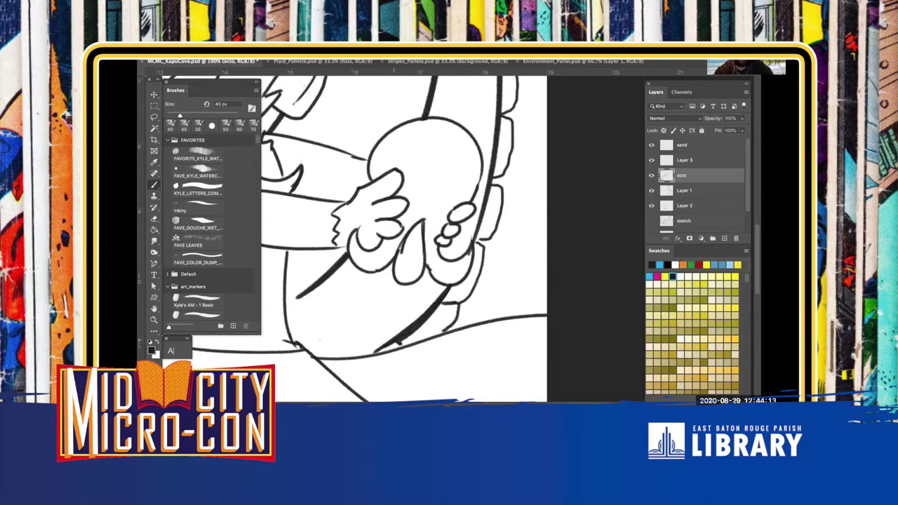
Try to erase the horizon line across the octopus's head on the octo layer with a 125 px eraser
key("ctrl+minus")
key("ctrl+minus")
key("ctrl+minus")
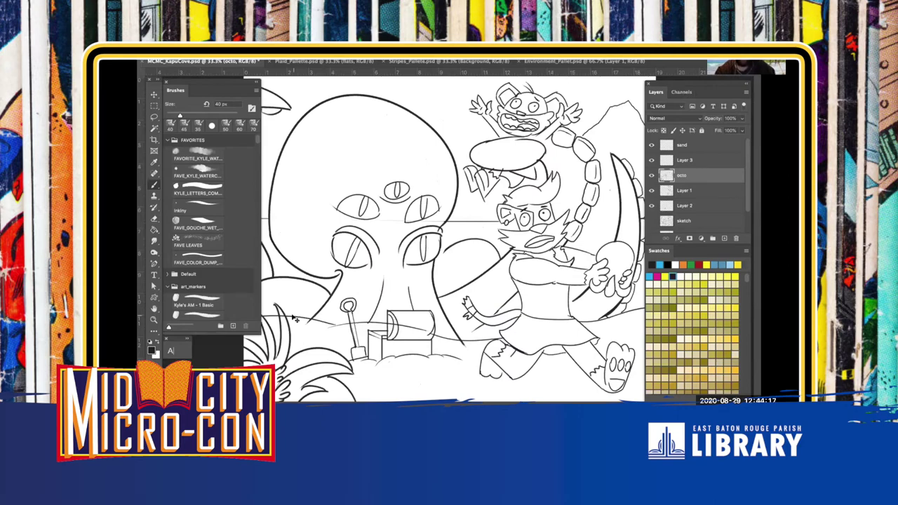
key("ctrl+plus")
key("ctrl+plus")
key("e")
key("bracketright")
key("bracketright")
key("bracketright")
key("bracketright")
key("bracketright")
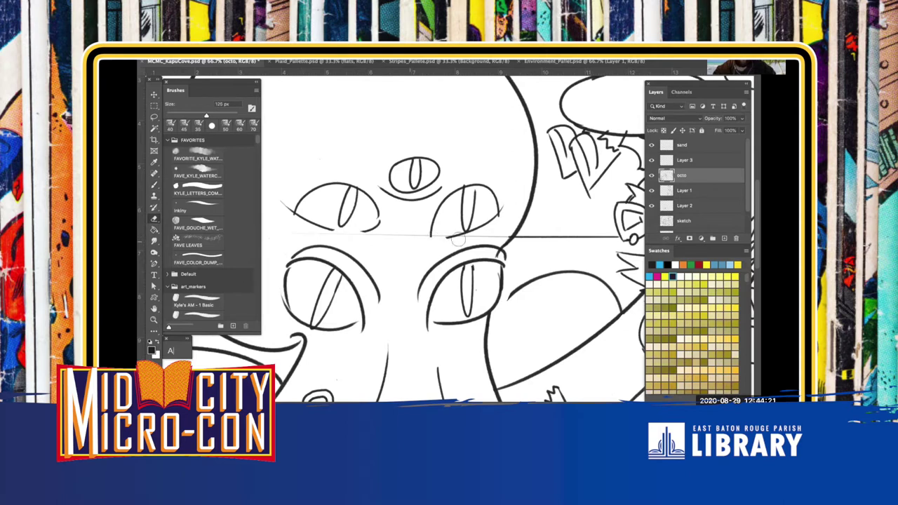
key("ctrl+z")
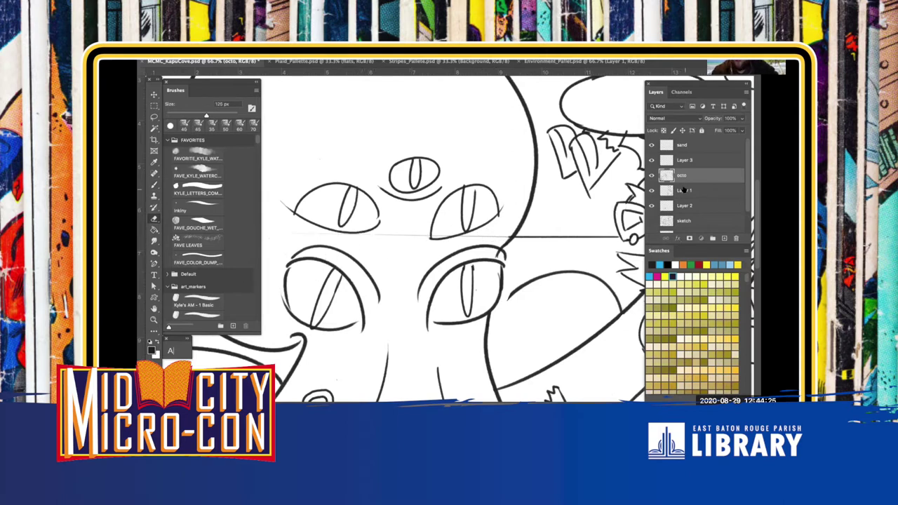
On Layer 3, erase the horizon line where it crosses the octopus's head, using 60 px and 125 px erasers
left_click(684, 189)
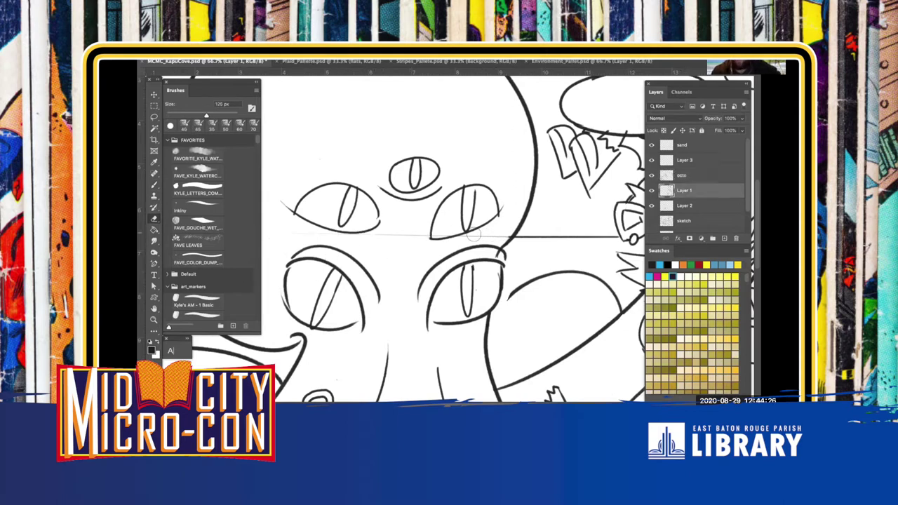
left_click(698, 209)
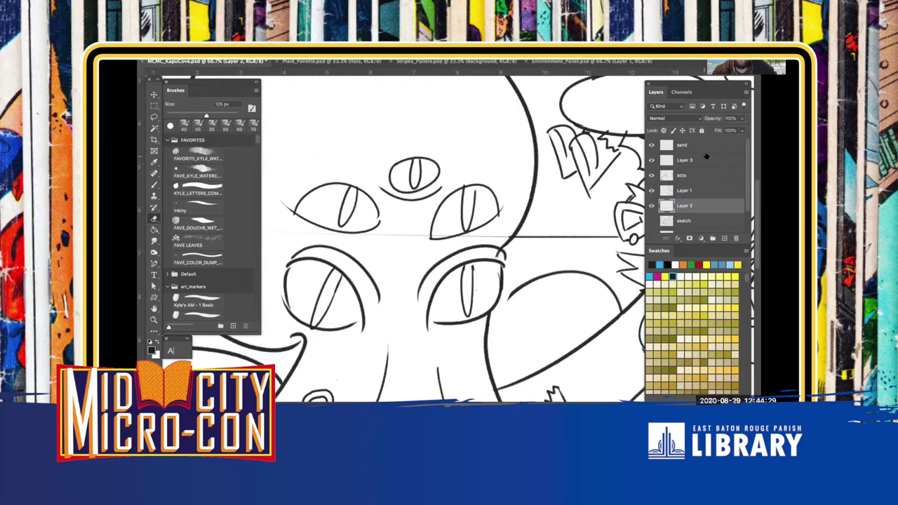
left_click(690, 160)
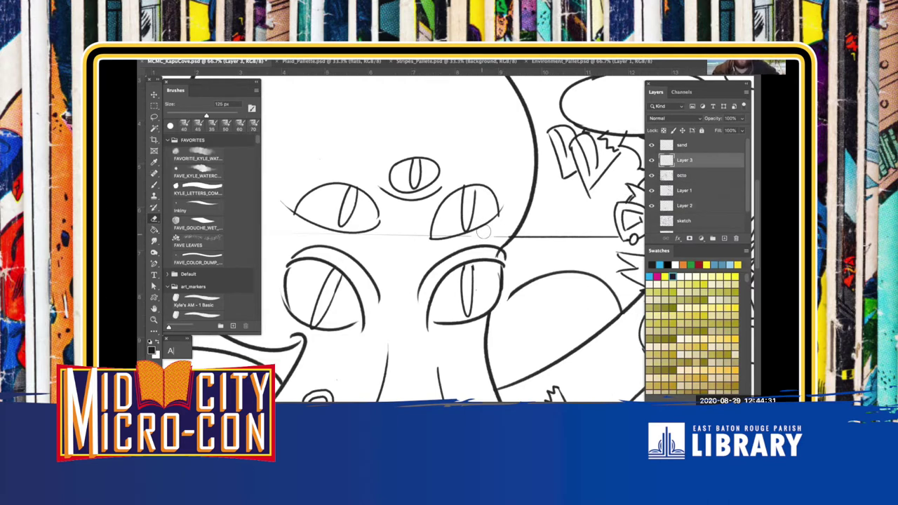
key("bracketleft")
key("bracketleft")
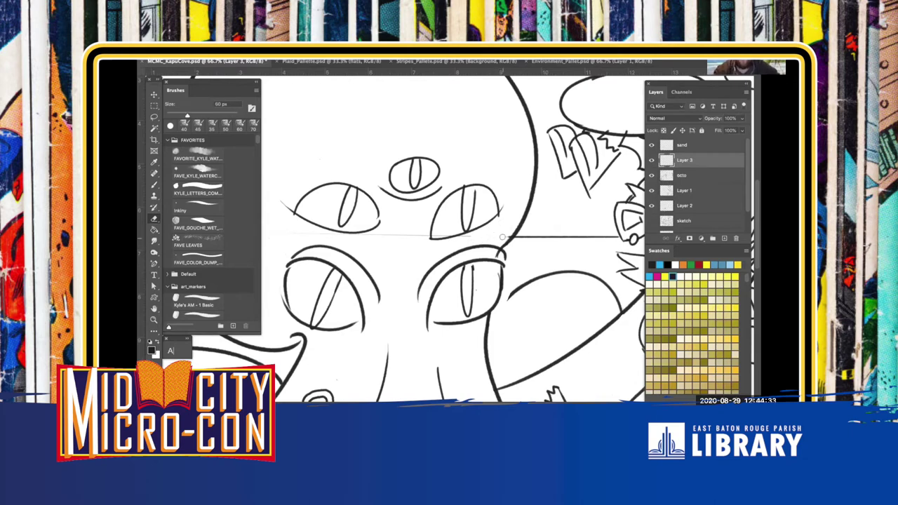
mouse_move(418, 235)
left_mouse_down()
mouse_move(368, 235)
mouse_move(474, 237)
left_mouse_up()
key("bracketright")
key("bracketright")
key("bracketright")
key("bracketright")
key("bracketright")
key("bracketright")
left_click_drag(441, 246, 353, 214)
key("super+minus")
scroll(527, 223, "up", 4)
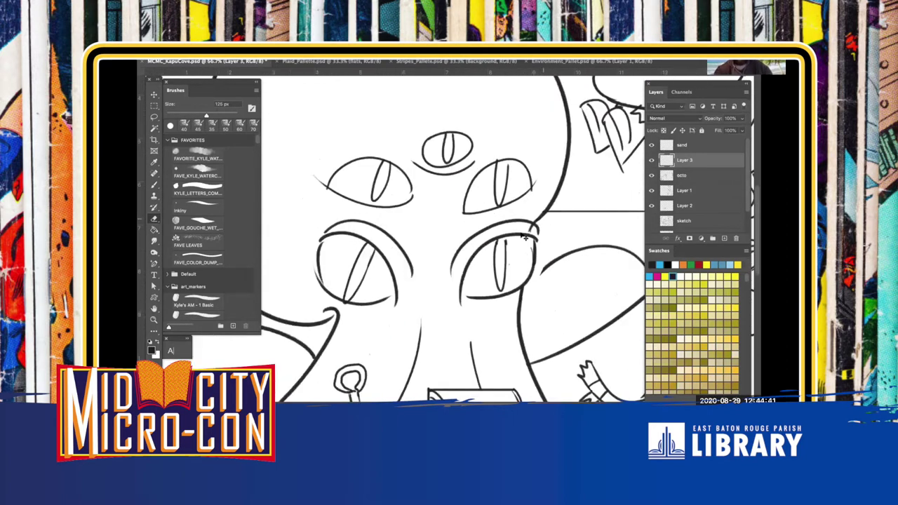
On the octo layer, erase the head outline's end where it overlaps the fold above the octopus's lower right eye, using a 50 px eraser
scroll(528, 229, "down", 4)
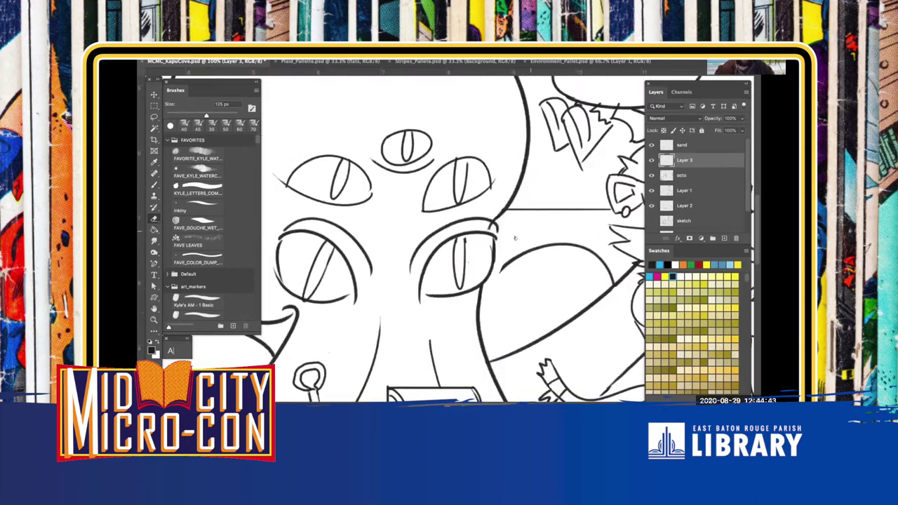
key("b")
scroll(494, 226, "up", 2)
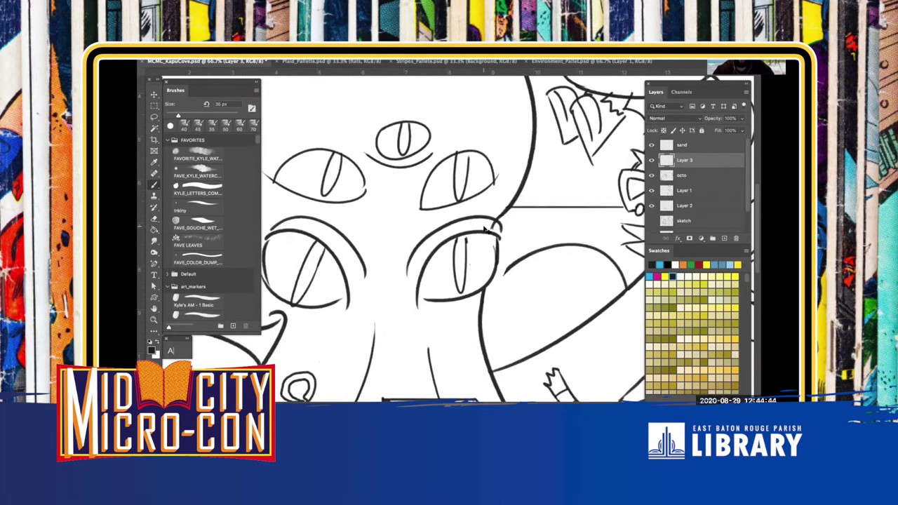
left_click(651, 160)
left_click(651, 161)
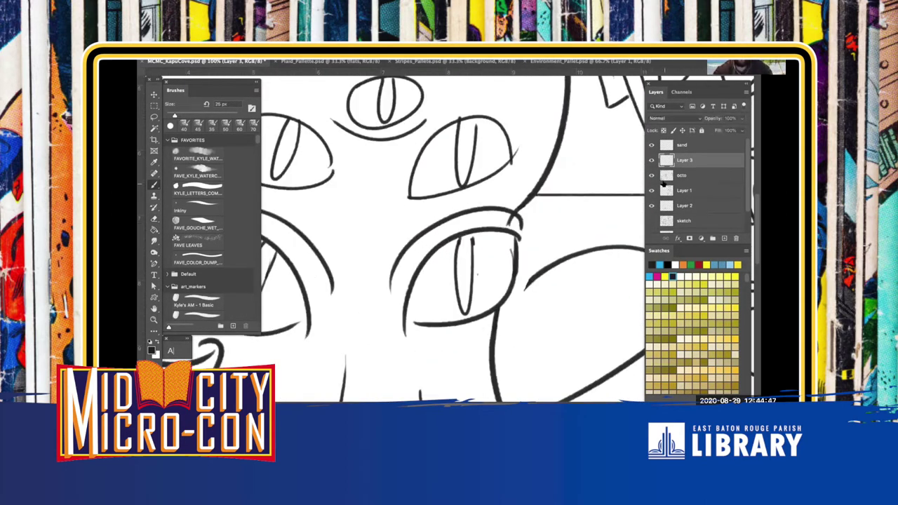
left_click(651, 175)
left_click(651, 175)
left_click(677, 175)
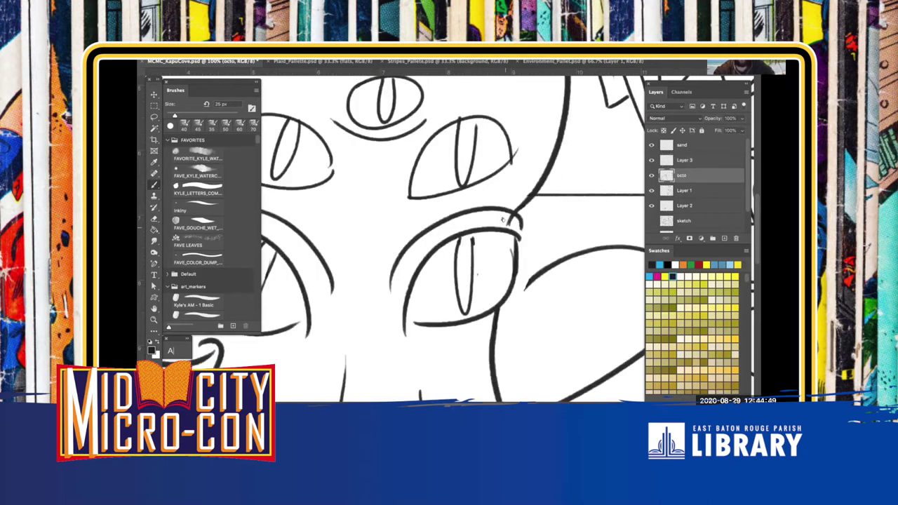
key("e")
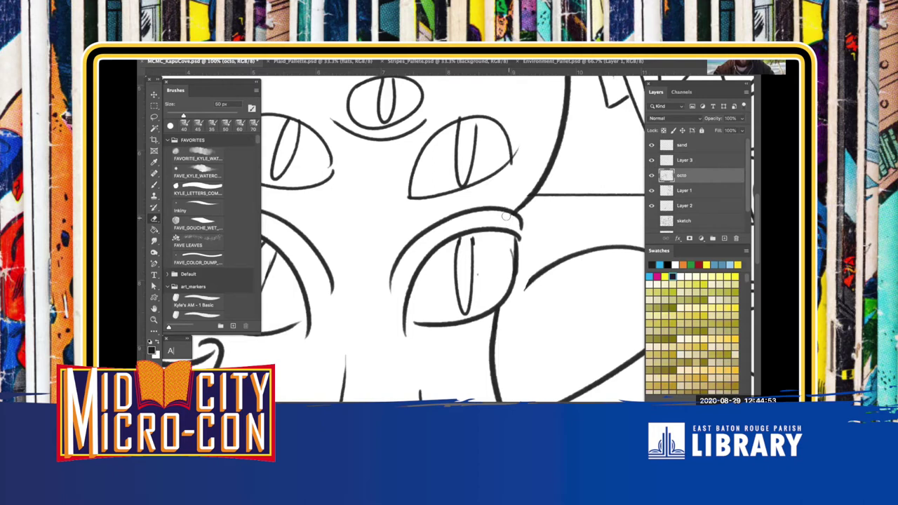
Close the outer end of the lower right eye's lid fold and join the arched tentacle line to the eye with the brush
key("b")
left_click_drag(519, 229, 518, 240)
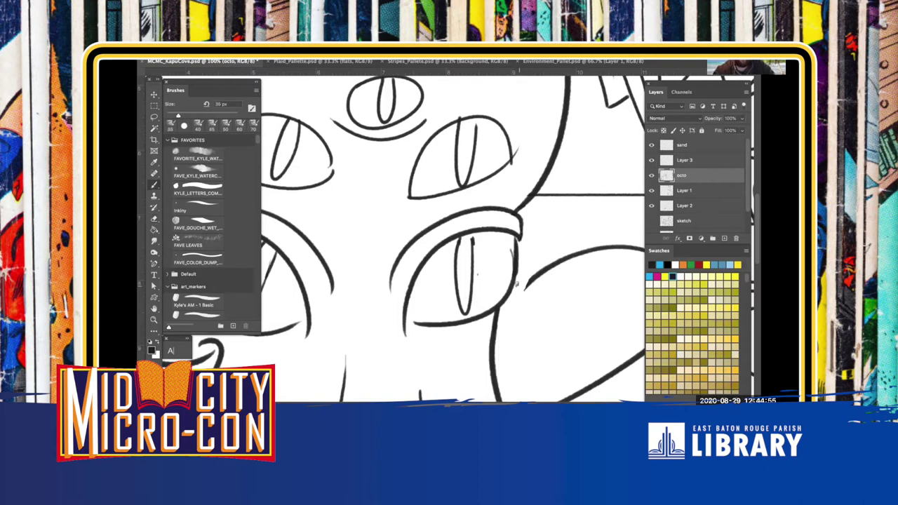
left_click_drag(526, 284, 504, 304)
left_click_drag(453, 182, 447, 223)
left_click_drag(396, 286, 398, 263)
Erase the overshooting lines at the upper right eye's outer corner and pupil tip, and ink the pupil line up to the eye's outline
key("e")
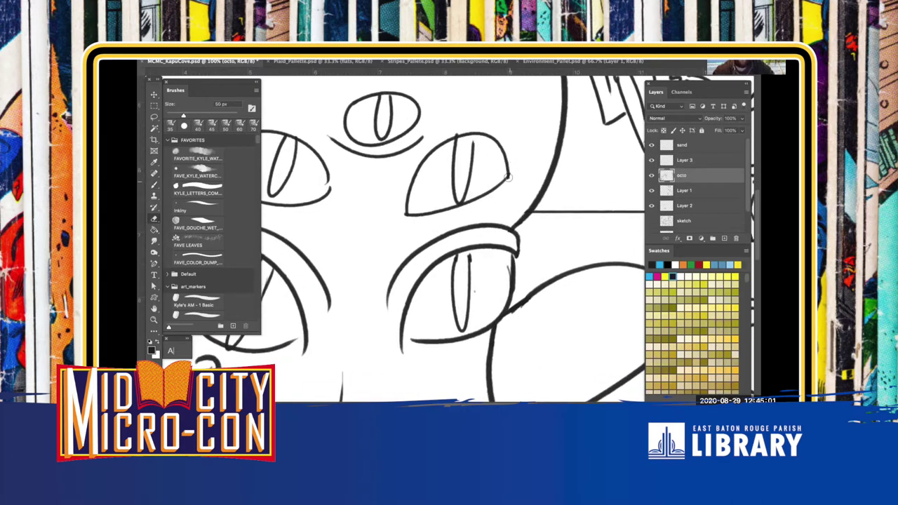
left_click(508, 177)
left_click_drag(438, 175, 467, 224)
key("[")
key("[")
key("[")
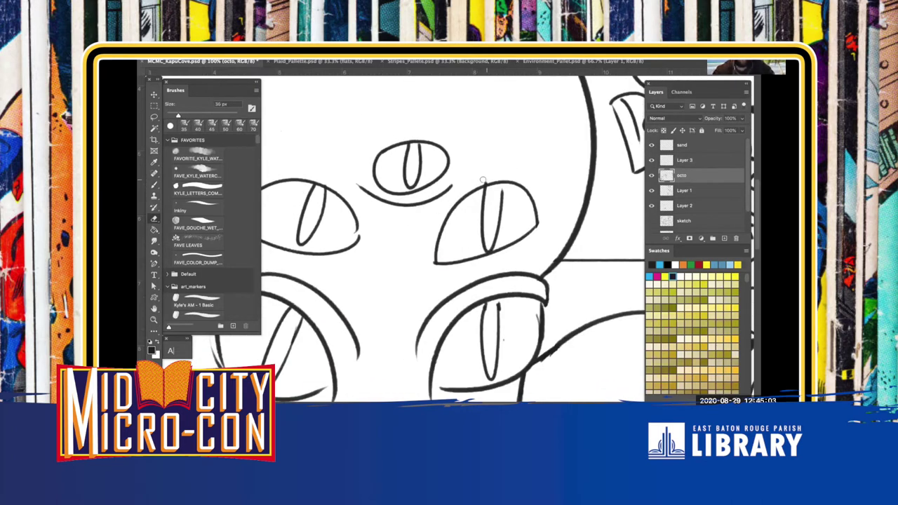
key("b")
left_click_drag(502, 195, 501, 187)
Close the gap at the upper left eye's inner corner with a 30 px brush and erase the stray tail at its outer corner
left_click_drag(409, 272, 537, 288)
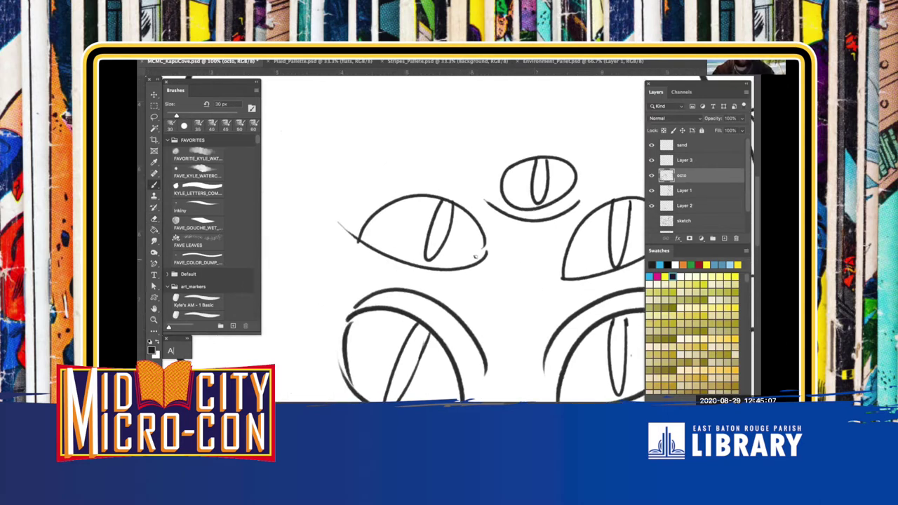
key("e")
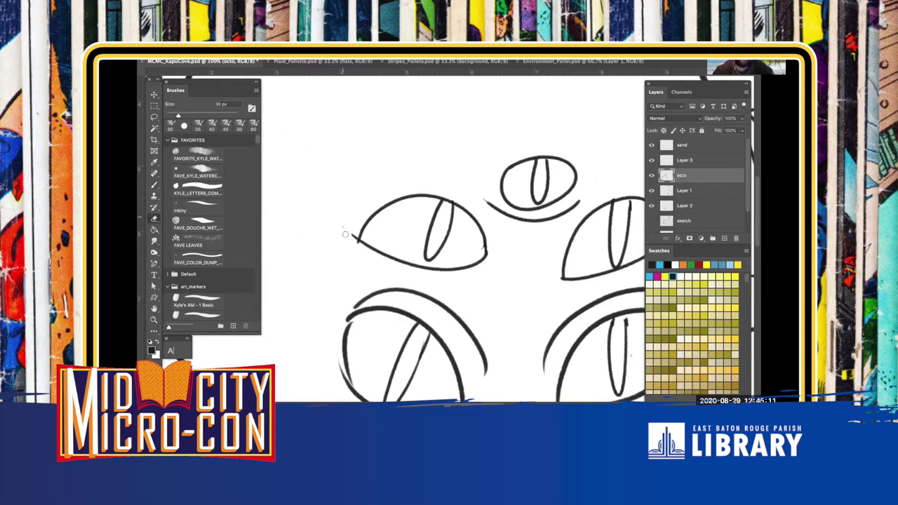
mouse_move(341, 235)
left_mouse_down()
mouse_move(351, 225)
mouse_move(356, 243)
left_mouse_up()
key("bracketleft")
scroll(386, 282, "down", 3)
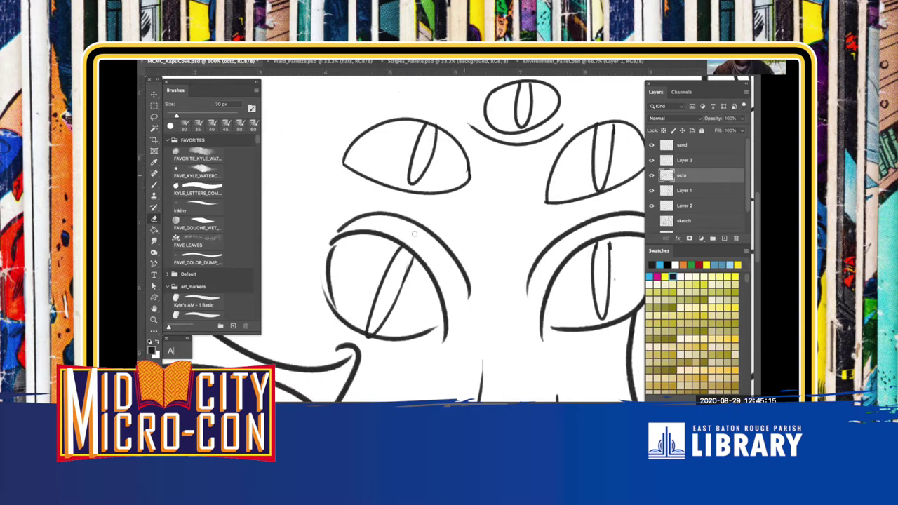
Thicken the lower left eye's outer edge with a 30 px brush and erase the stray lines beside it
scroll(323, 228, "down", 3)
key("b")
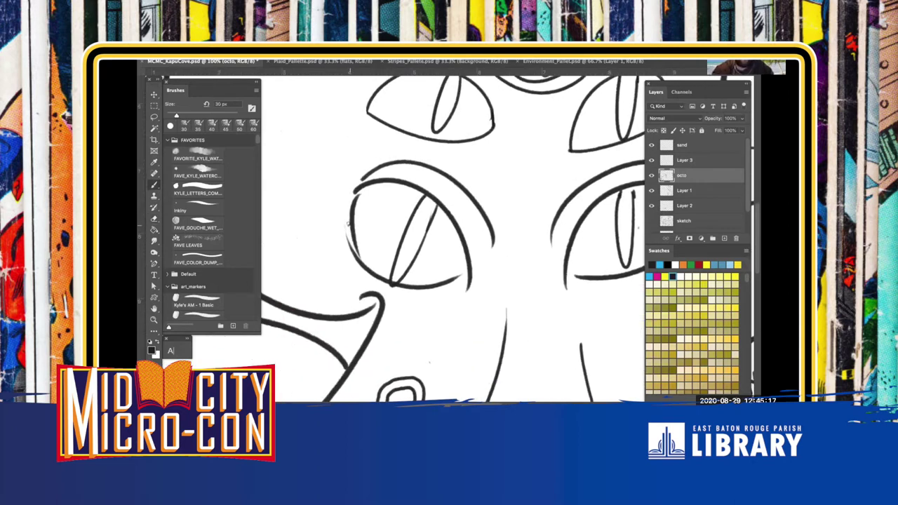
left_click_drag(351, 236, 364, 264)
key("e")
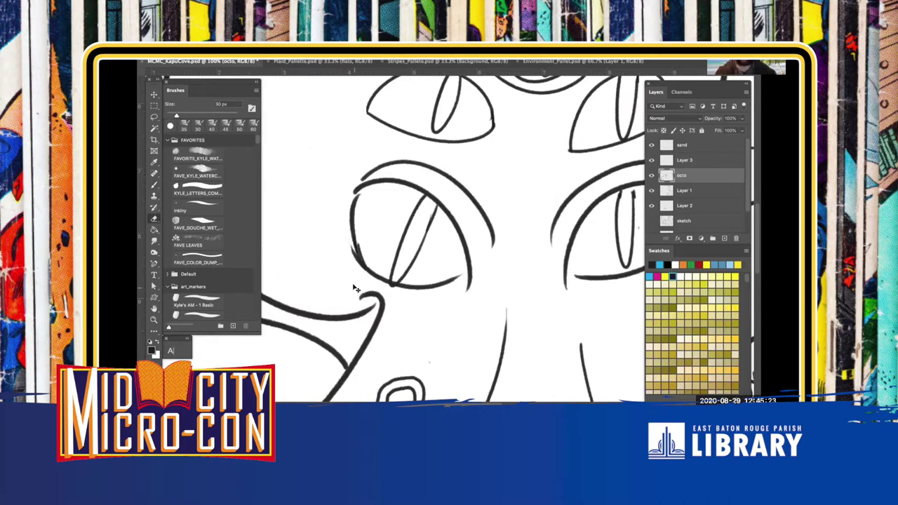
Erase the end of the octopus's diagonal body line where it overshoots the ground line left of the shovel, using a 50 px eraser
key("super+minus")
key("super+minus")
key("super+plus")
key("super+plus")
left_click_drag(390, 162, 421, 76)
left_click_drag(346, 297, 373, 270)
left_click_drag(446, 278, 529, 276)
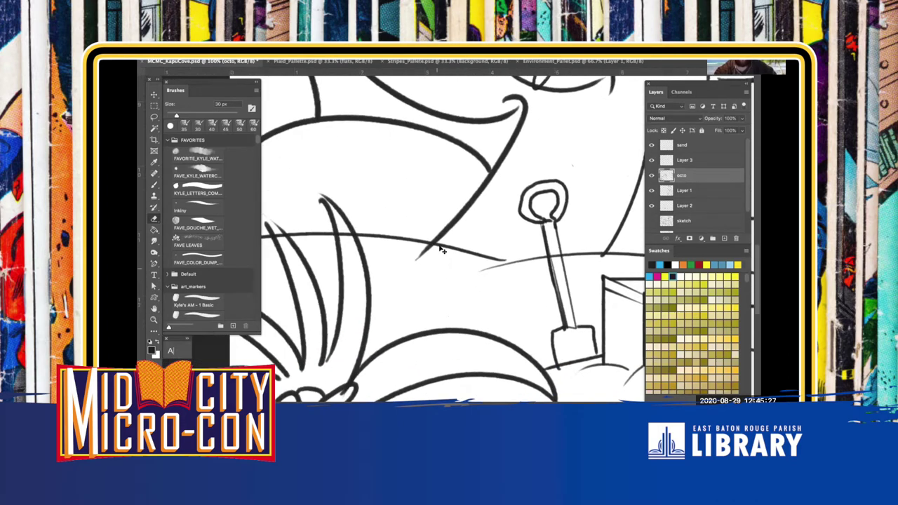
key("super+plus")
mouse_move(358, 272)
left_mouse_down()
mouse_move(406, 236)
mouse_move(454, 220)
left_mouse_up()
key("bracketright")
key("bracketright")
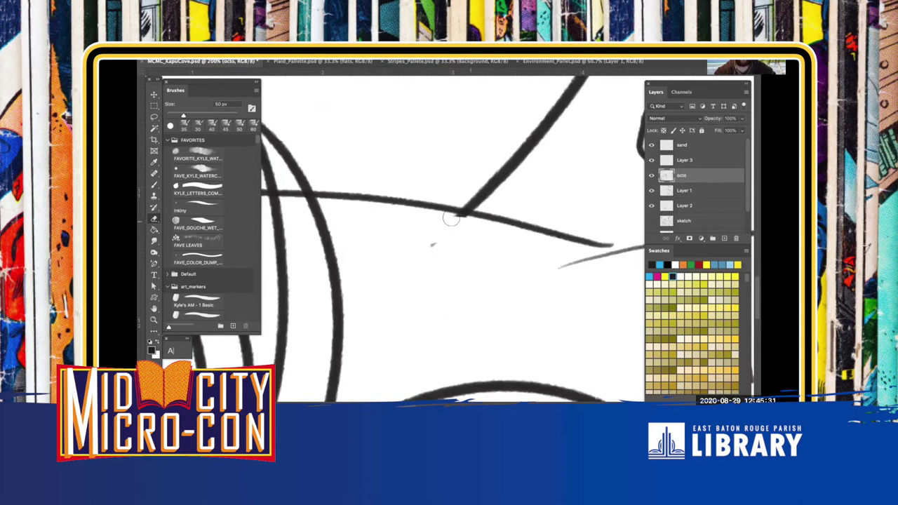
On the sand layer, erase the ground line where it crosses the tall pointed leaves with a 25 px eraser, and save the file
key("ctrl+minus")
key("super+minus")
left_click_drag(376, 265, 423, 271)
key("super+plus")
key("super+plus")
left_click_drag(426, 230, 436, 245)
key("super+r")
key("ctrl+r")
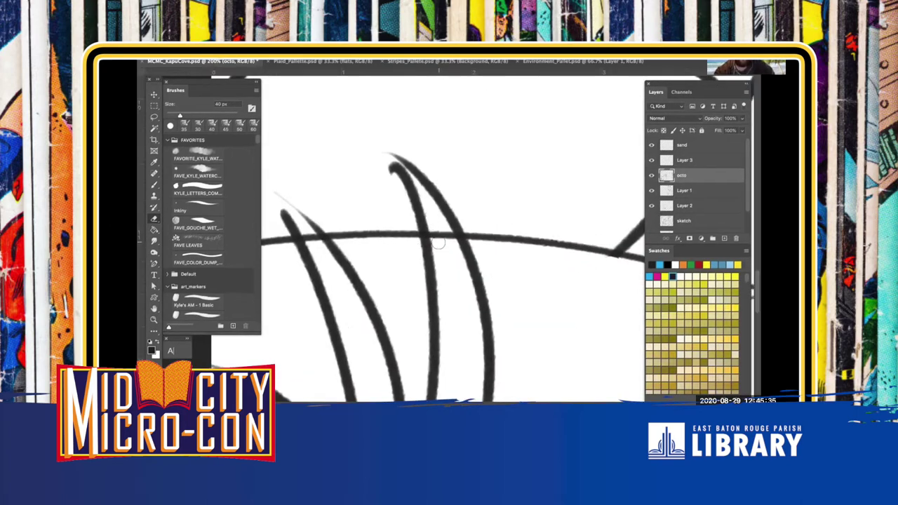
key("b")
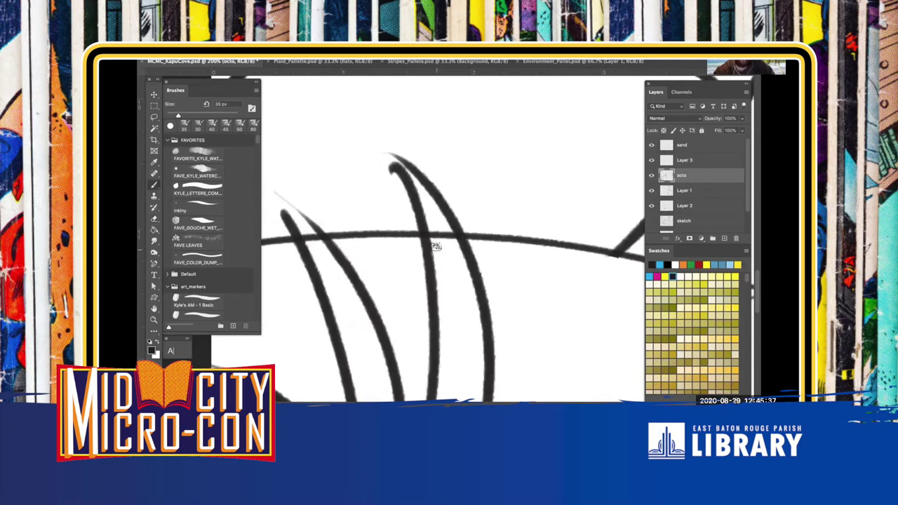
key("e")
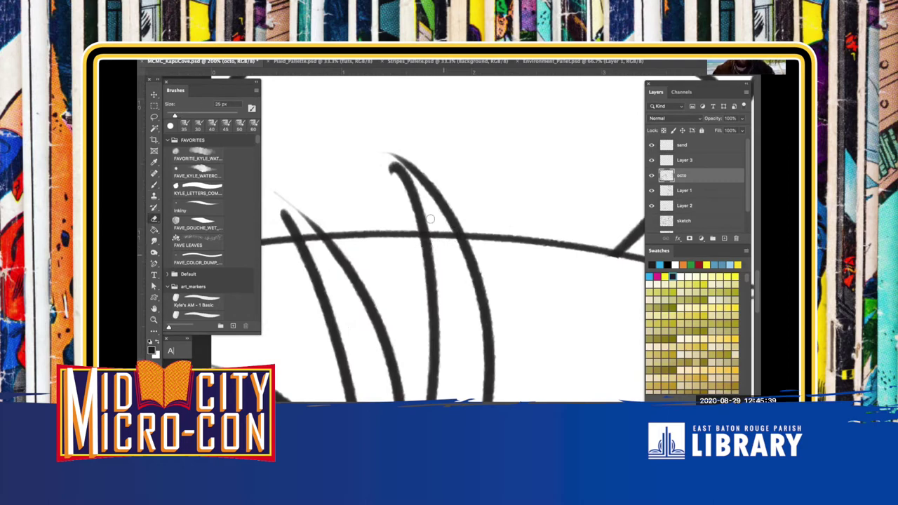
left_click(663, 160)
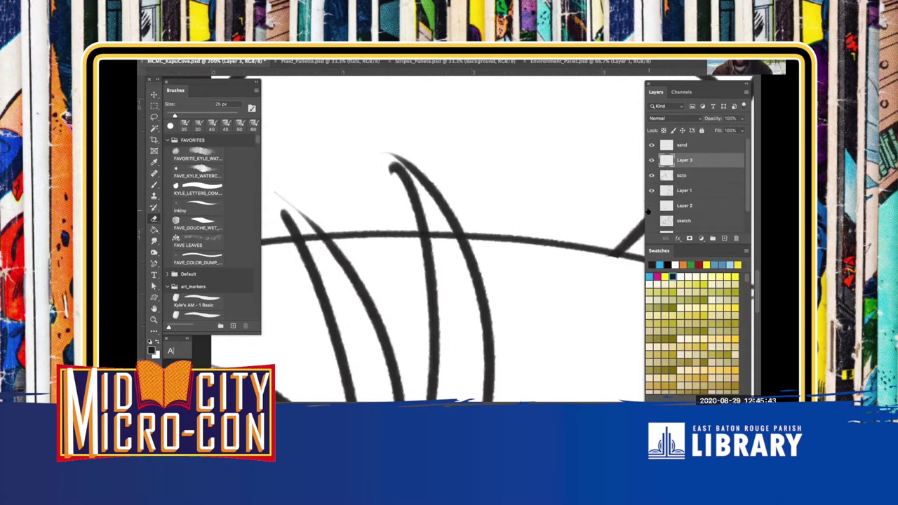
left_click(650, 146)
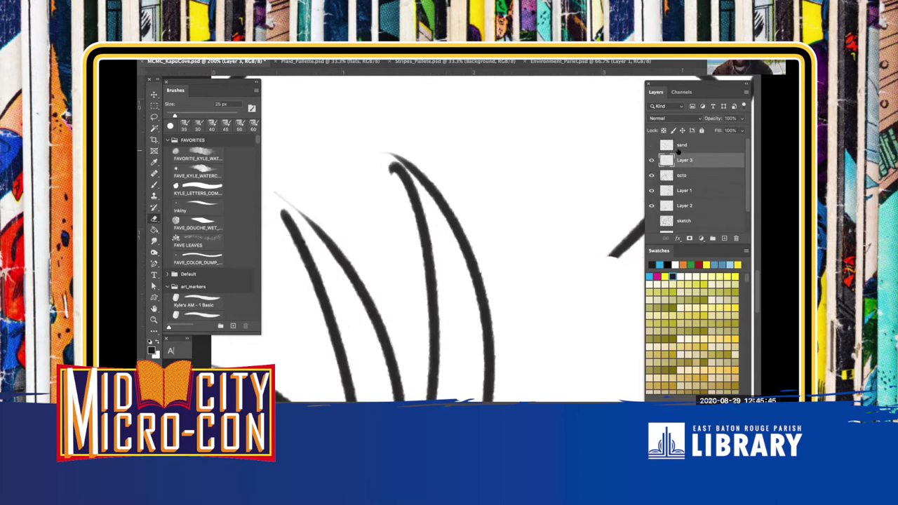
left_click(650, 146)
left_click(683, 145)
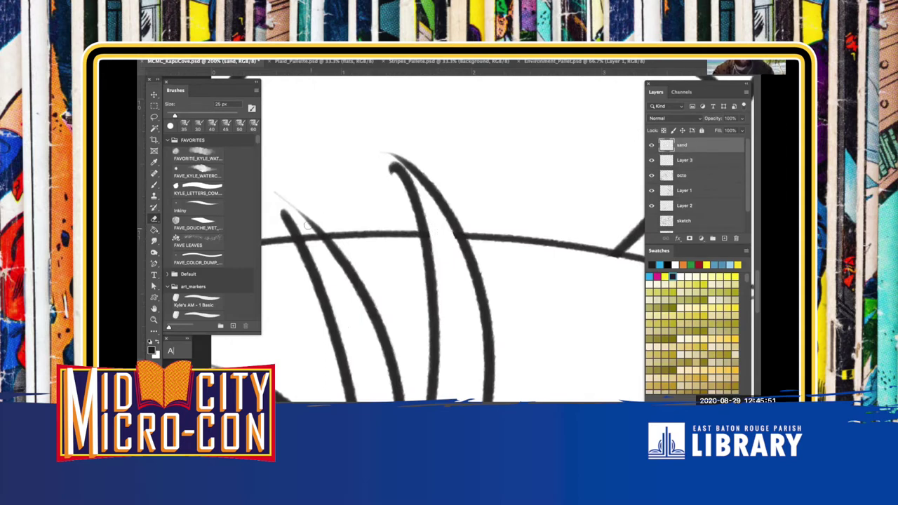
key("super+minus")
key("super+minus")
key("super+minus")
key("super+minus")
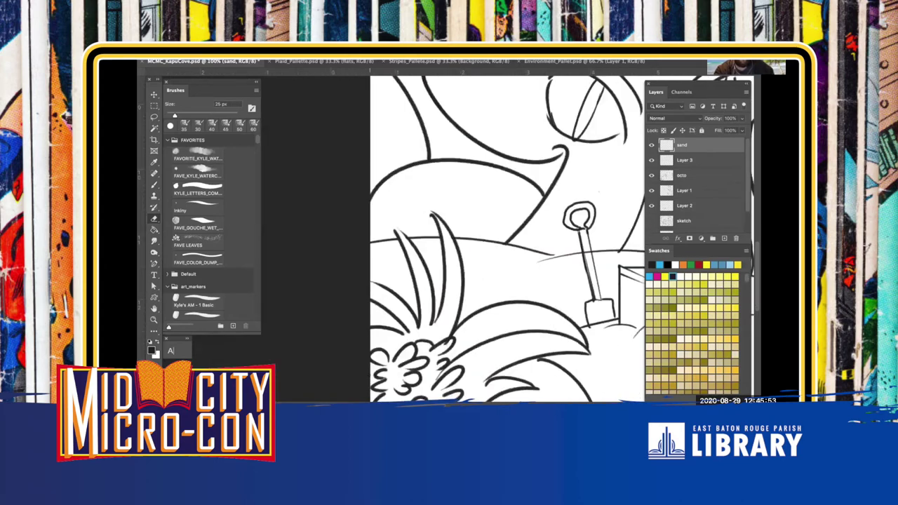
key("ctrl+s")
Erase the ground line where it runs across the treasure chest's rounded lid on the sand layer
scroll(364, 316, "up", 2)
left_click_drag(405, 229, 431, 194)
key("super+plus")
key("super+plus")
left_click_drag(364, 246, 417, 169)
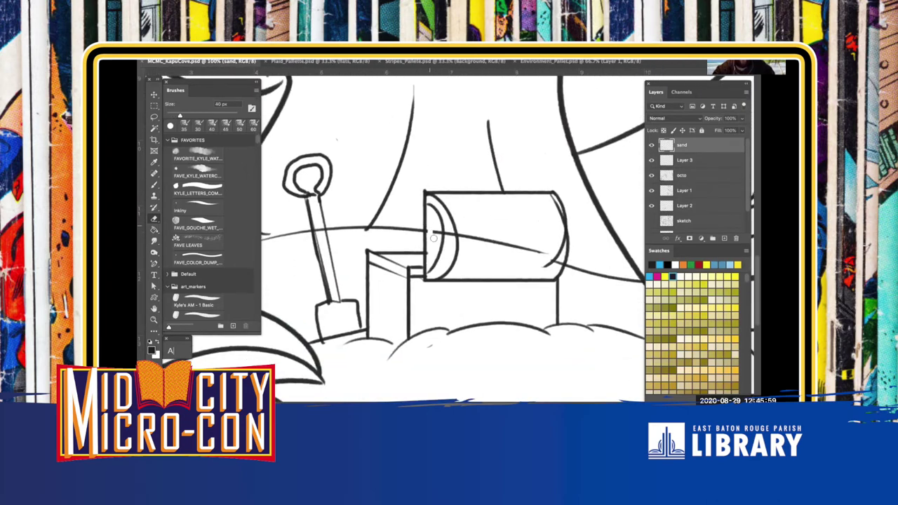
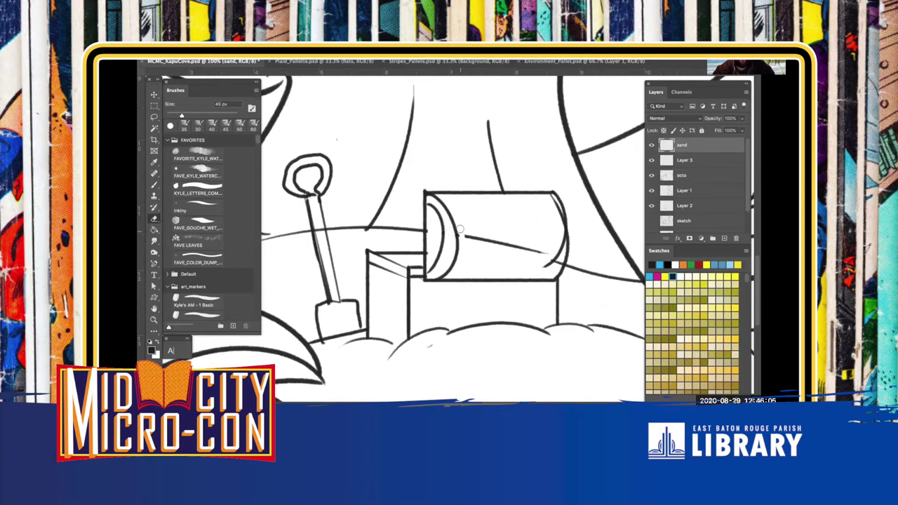
key("bracketright")
mouse_move(460, 234)
left_mouse_down()
mouse_move(540, 251)
mouse_move(472, 227)
mouse_move(489, 243)
mouse_move(471, 238)
mouse_move(502, 237)
mouse_move(486, 233)
mouse_move(516, 253)
mouse_move(553, 256)
left_mouse_up()
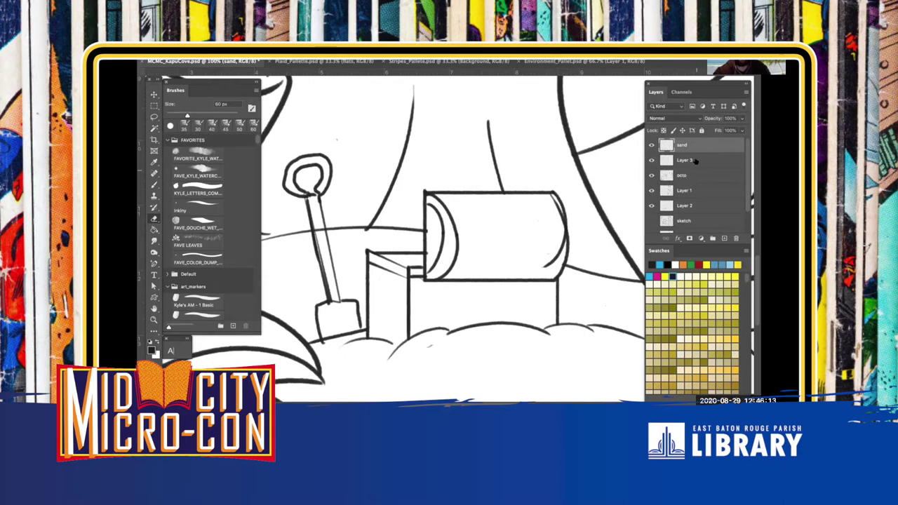
Find the layer holding the chest lines and erase the extra inner curve at the lid's right end on Layer 2
left_click(653, 160)
left_click(651, 175)
left_click(651, 190)
left_click(651, 206)
left_click(651, 205)
left_click(682, 207)
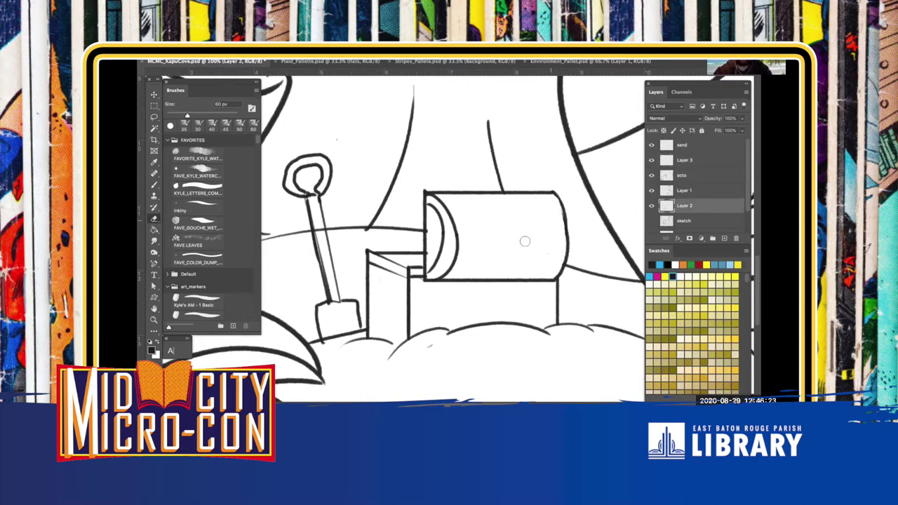
Erase the ground line inside the shovel's handle on the sand layer with a 25 px eraser, and save the file
left_click_drag(344, 258, 448, 271)
key("bracketleft")
key("bracketleft")
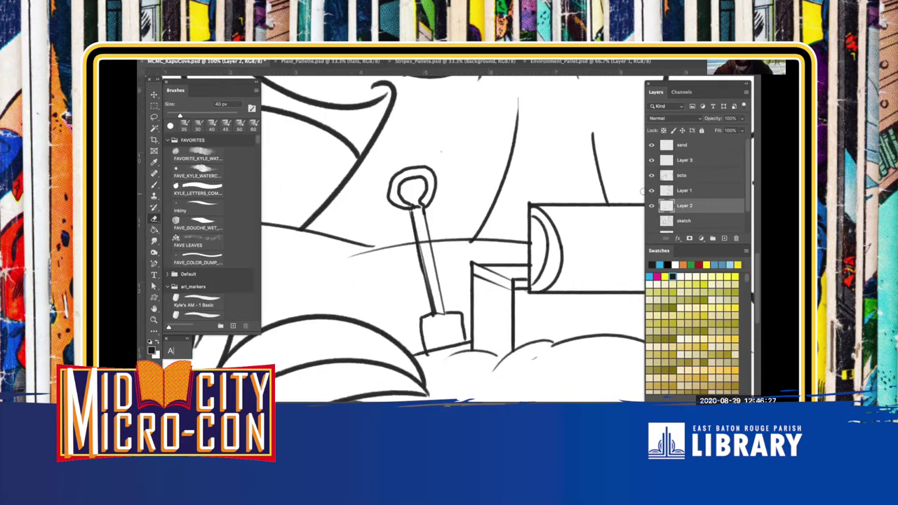
left_click(677, 190)
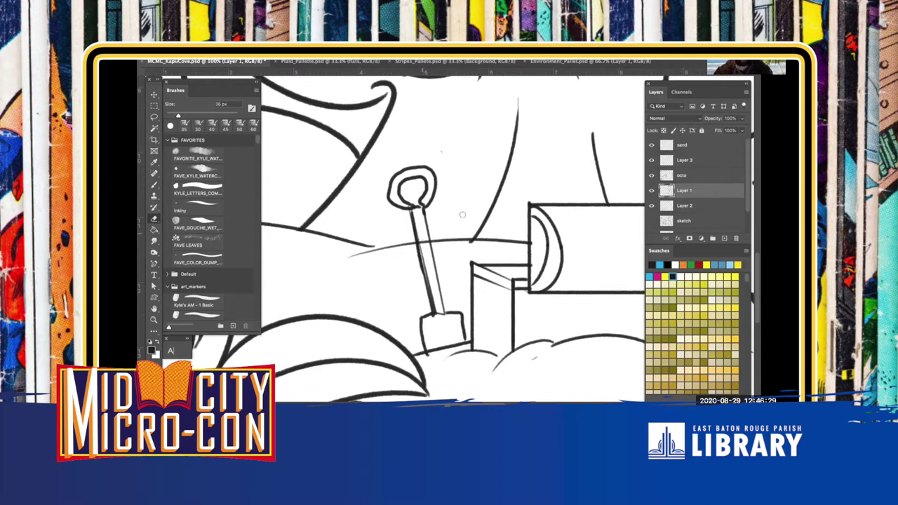
left_click(689, 175)
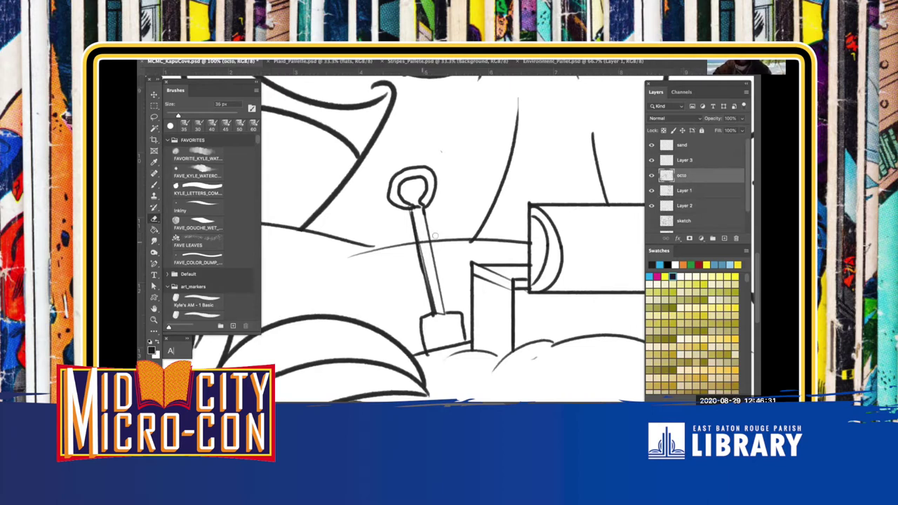
left_click(702, 161)
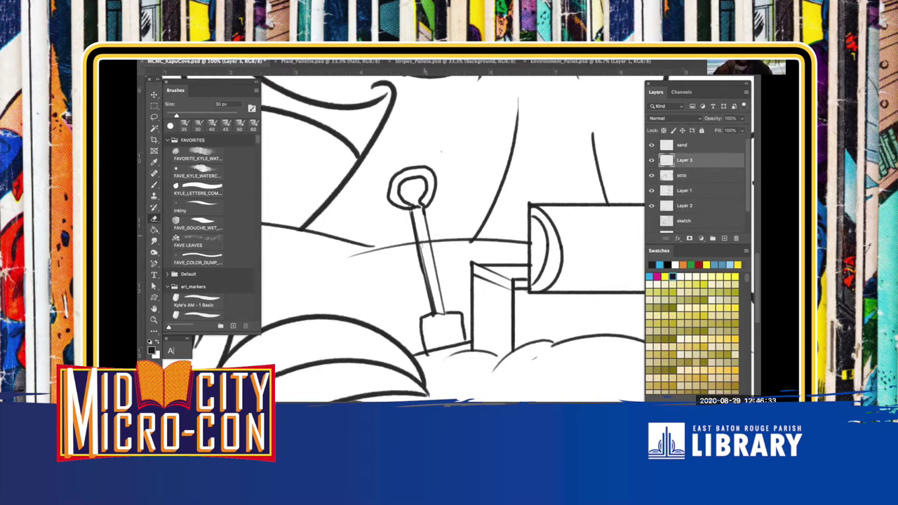
left_click(703, 149)
key("[")
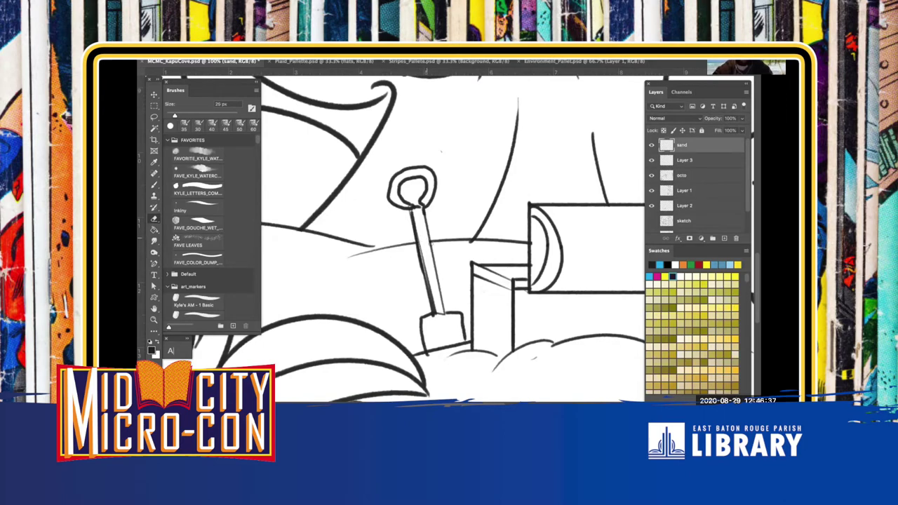
scroll(344, 294, "down", 3)
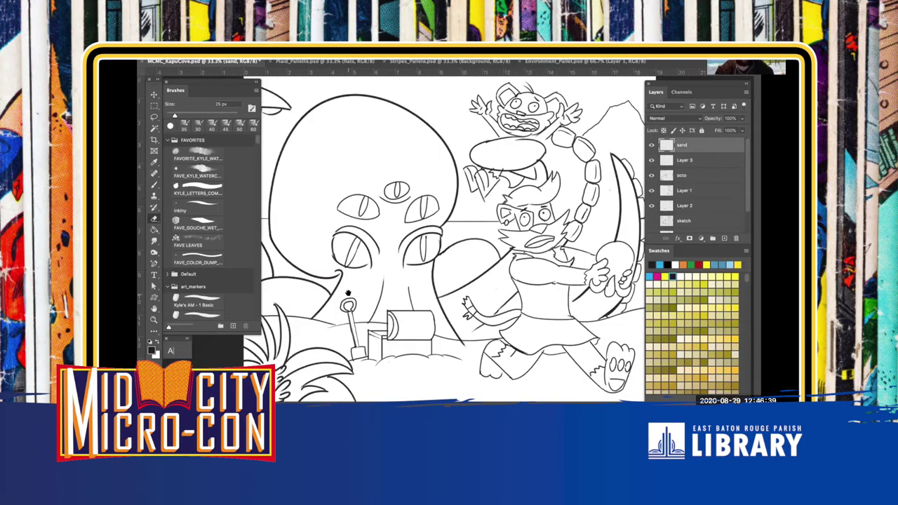
key("ctrl+s")
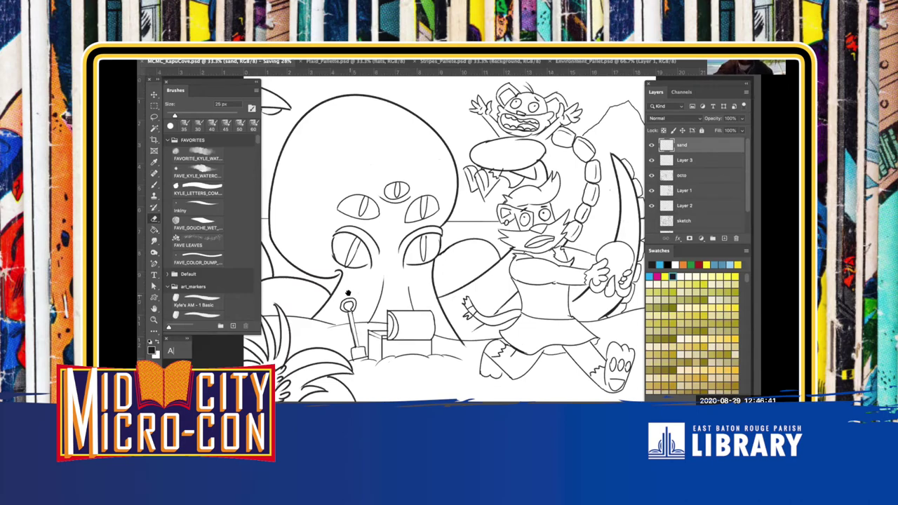
On Layer 1, erase the overshooting line at the upper character's pointed foot with a 40 px eraser and ink the corner closed
key("ctrl+plus")
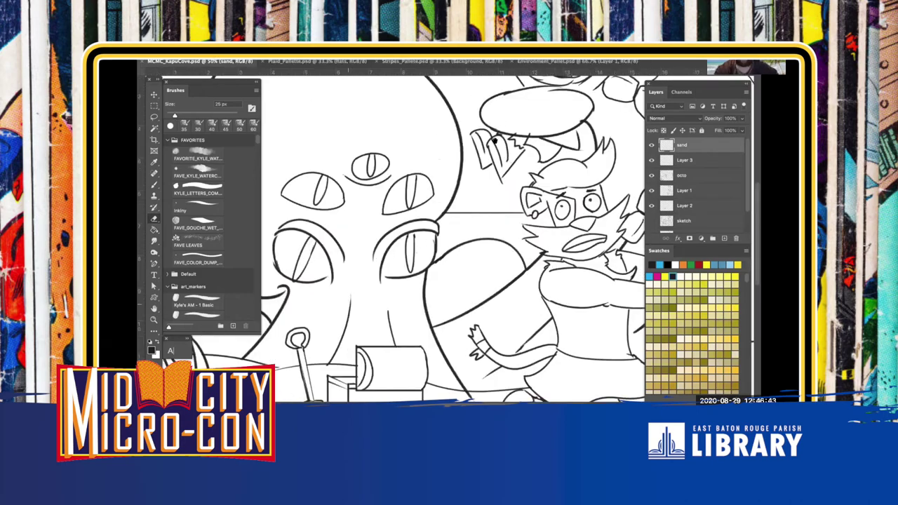
left_click_drag(473, 183, 445, 267)
key("ctrl+plus")
key("ctrl+plus")
key("ctrl+plus")
left_click_drag(512, 196, 373, 158)
key("]")
left_click(401, 294)
left_click(673, 164)
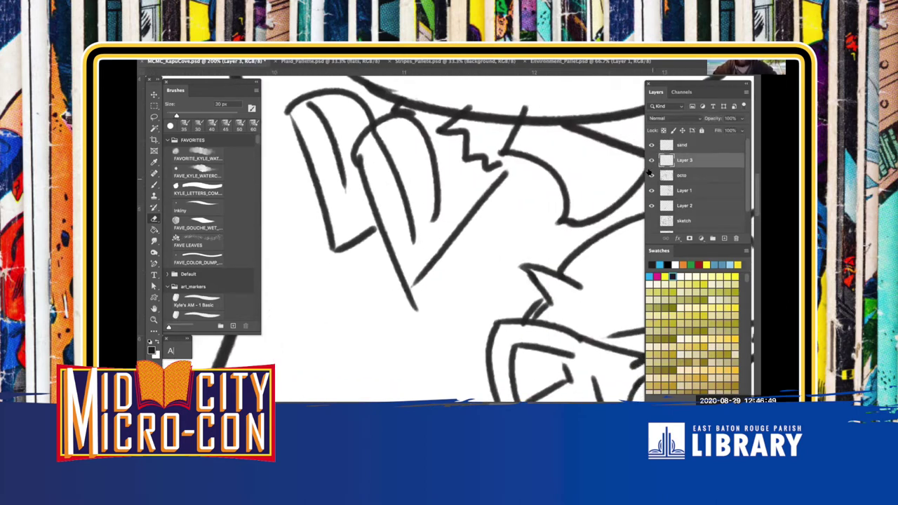
left_click(651, 175)
left_click(651, 175)
left_click(673, 190)
left_click(651, 191)
left_click(651, 191)
key("bracketright")
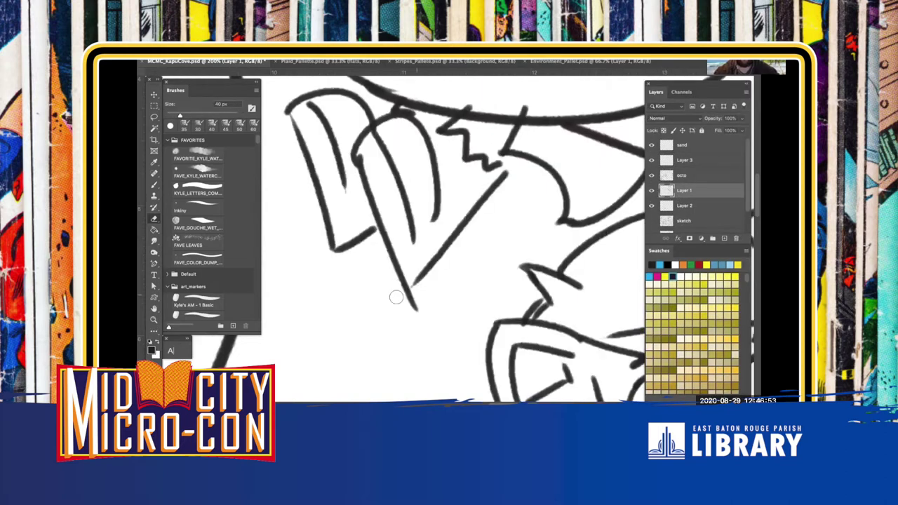
left_click_drag(414, 295, 409, 313)
key("b")
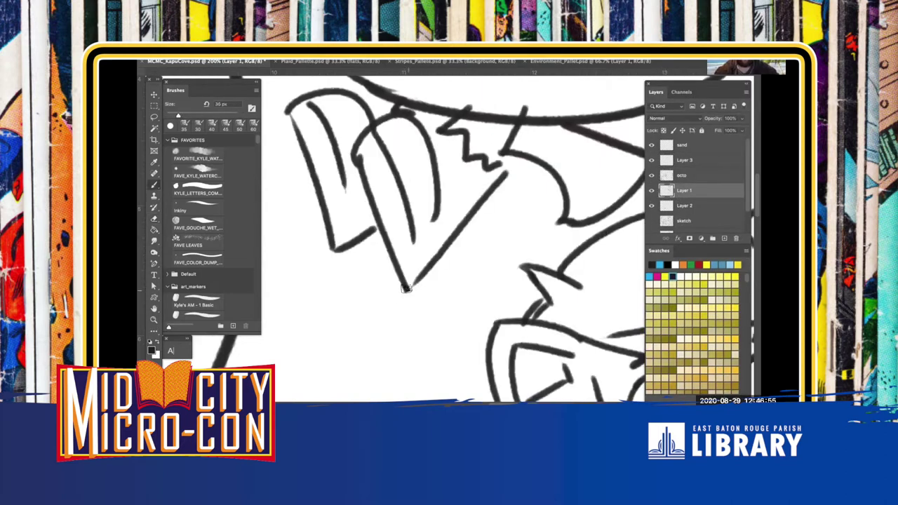
Close the gap between the foot and the ragged fur edge, erase the leg line overshooting into the belly oval, and save the file
scroll(460, 202, "up", 3)
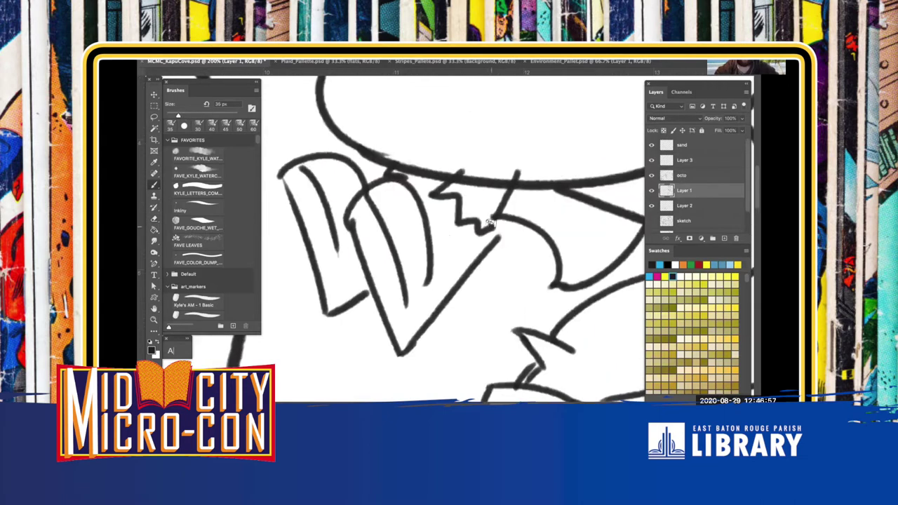
left_click_drag(525, 233, 477, 257)
key("e")
mouse_move(466, 184)
left_mouse_down()
mouse_move(477, 190)
mouse_move(460, 195)
left_mouse_up()
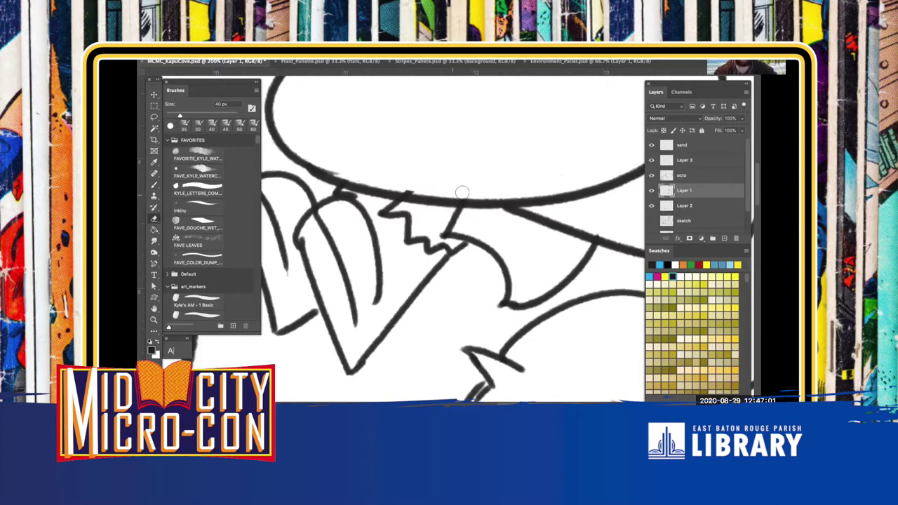
scroll(494, 283, "down", 5)
key("ctrl+s")
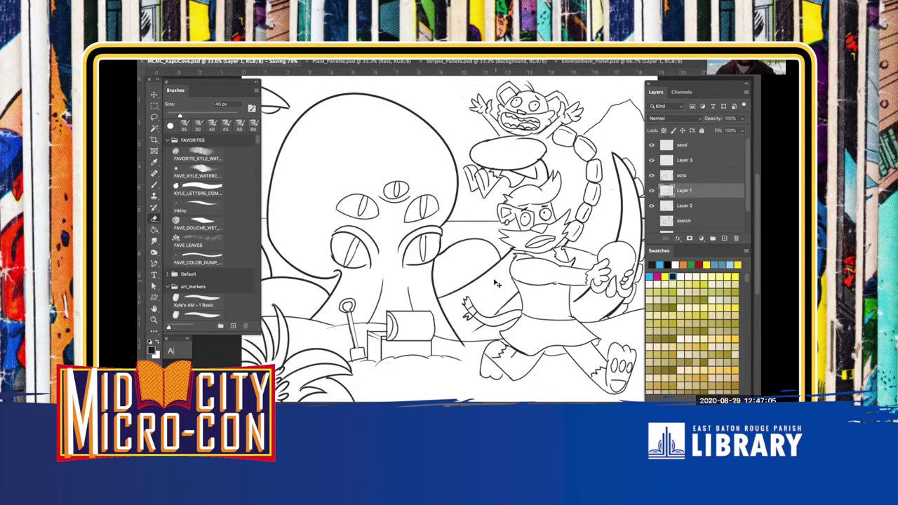
Add two new layers above the sand layer and set the topmost one's blending mode to Multiply
scroll(494, 282, "down", 2)
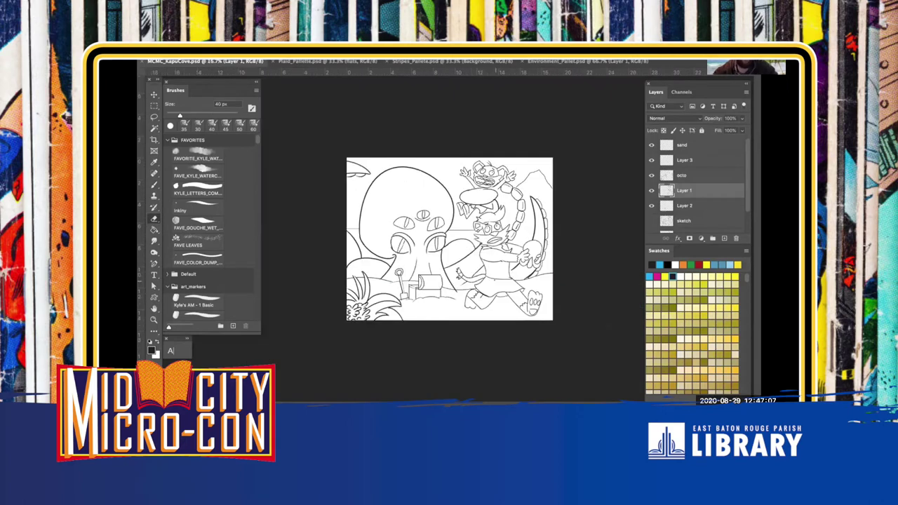
scroll(494, 283, "up", 1)
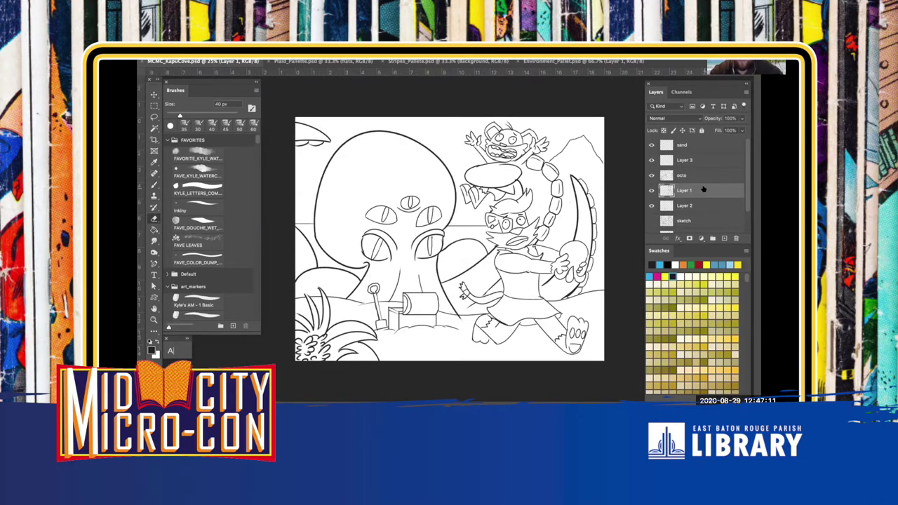
scroll(500, 163, "up", 3)
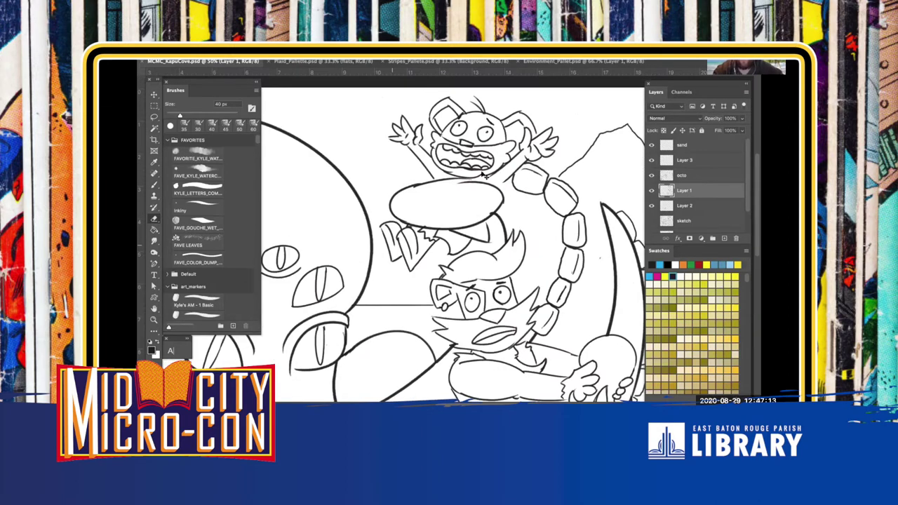
key("b")
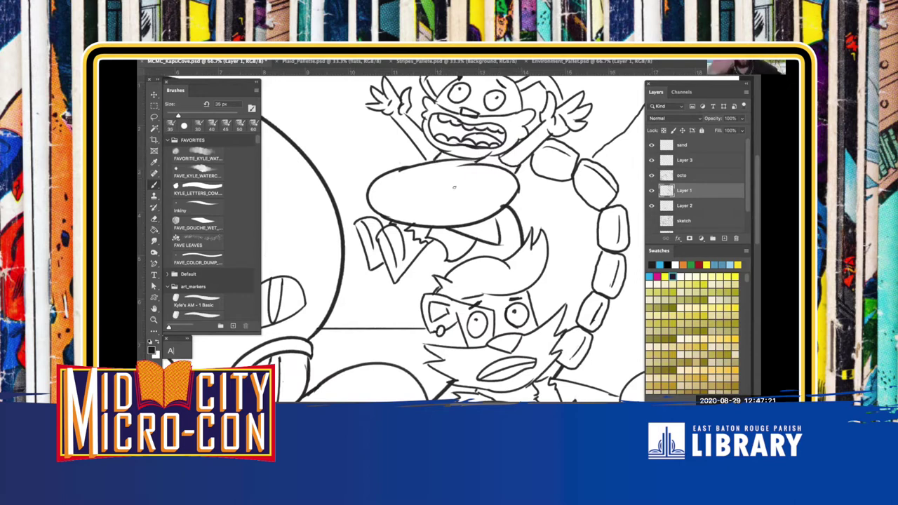
scroll(437, 183, "up", 3)
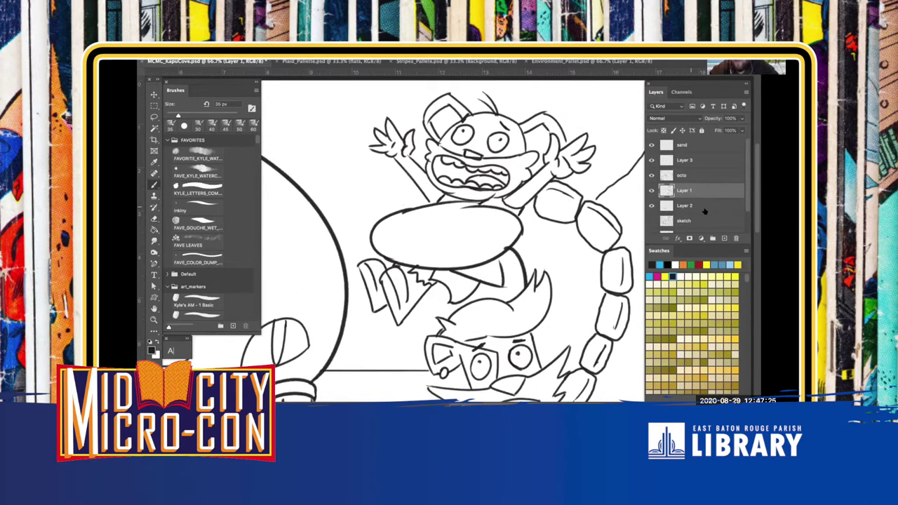
left_click(689, 146)
left_click(723, 239)
left_click(723, 238)
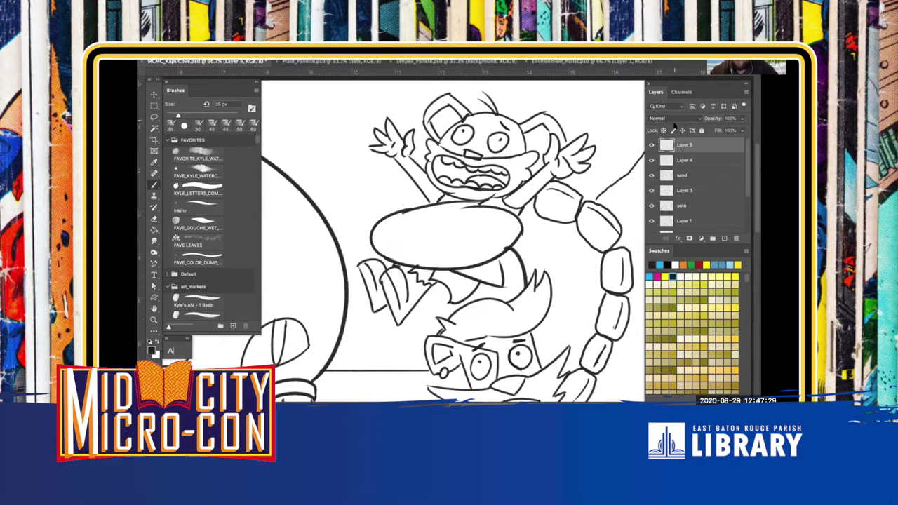
left_click(674, 119)
left_click(660, 141)
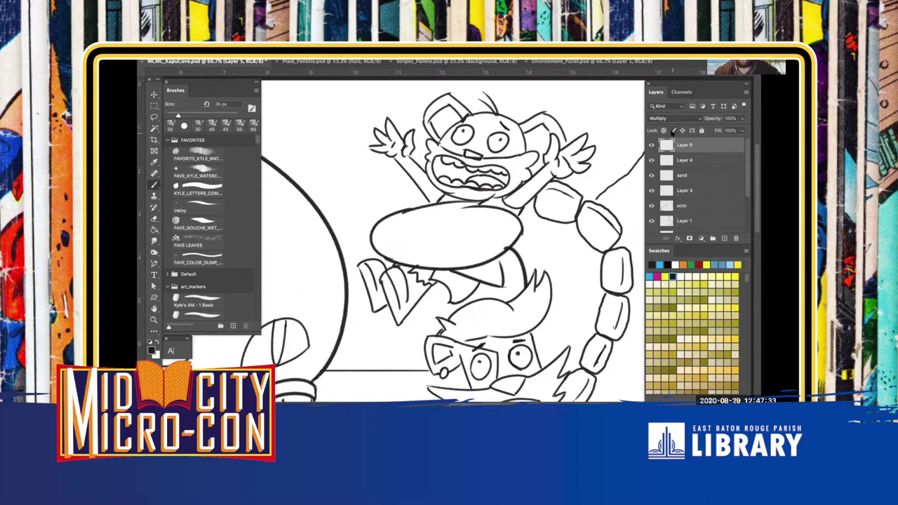
Switch to the Environment_Pallet.psd document with the environment color swatches
key("ctrl+minus")
left_click_drag(337, 255, 363, 229)
key("super+minus")
left_click_drag(280, 293, 322, 228)
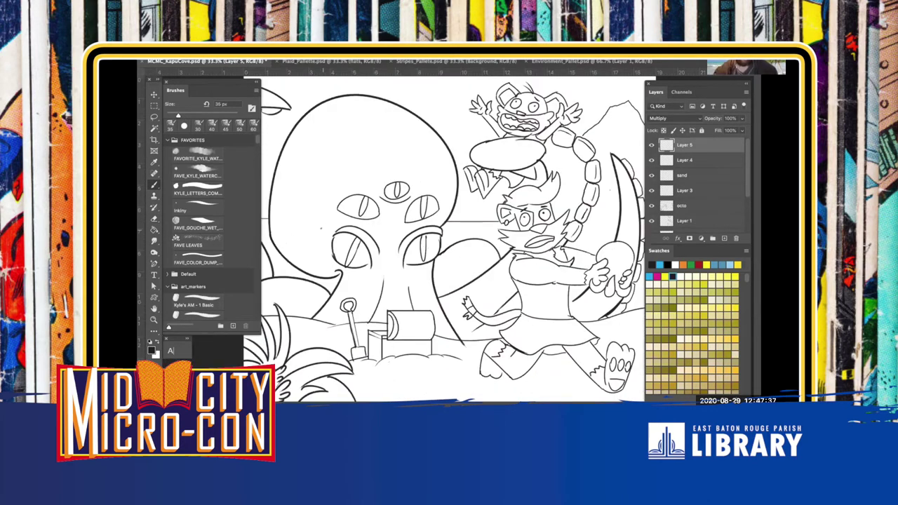
key("ctrl+minus")
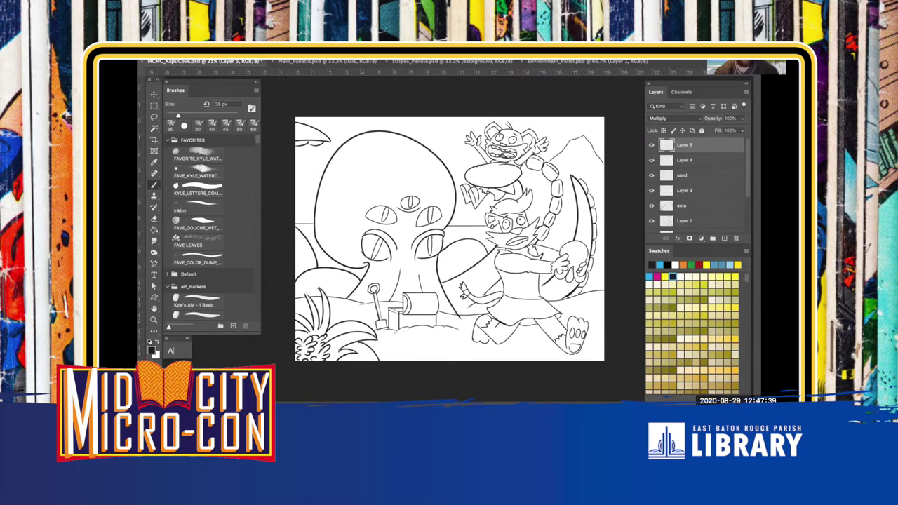
left_click(588, 62)
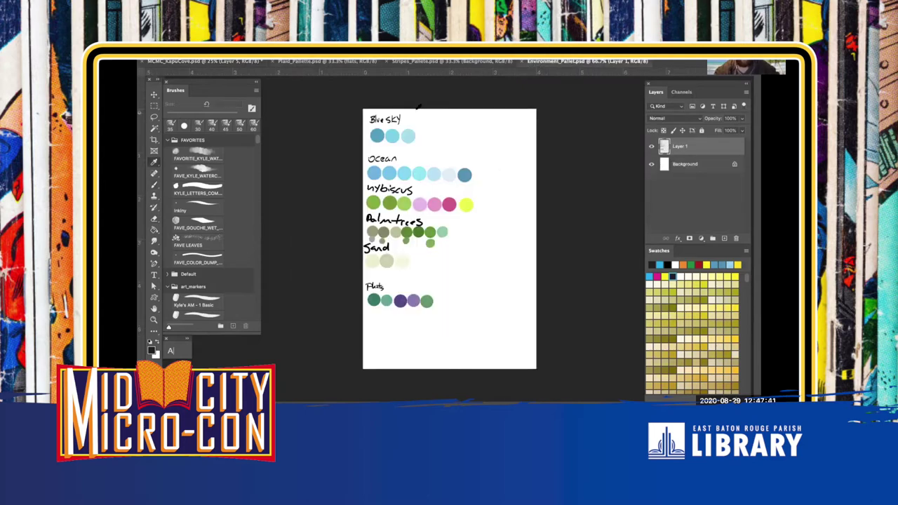
Sample the light blue from the Blue Sky swatches and fill Layer 5 of MCMC_KapuCove.psd with it
left_click(210, 62)
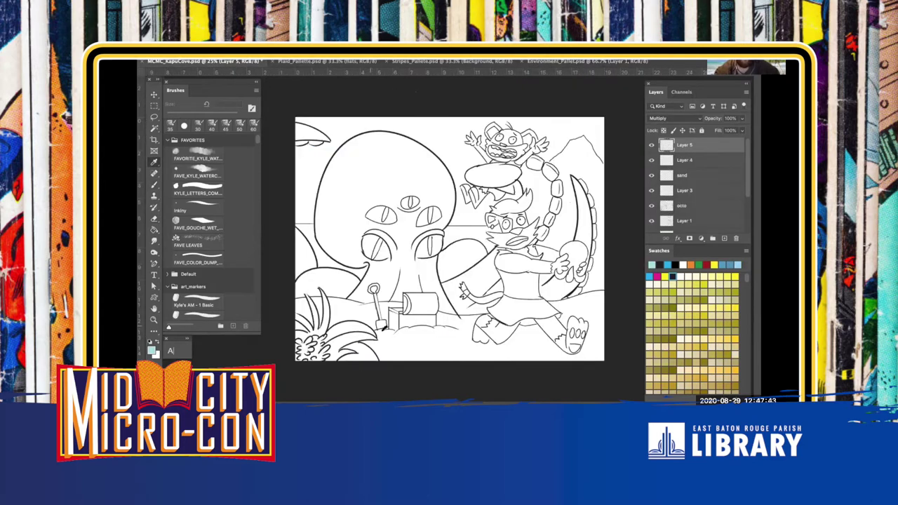
key("alt+BackSpace")
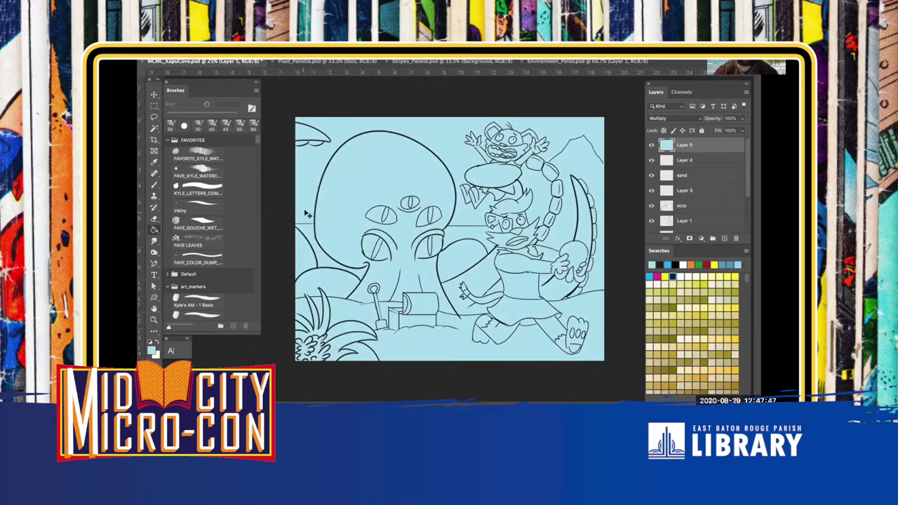
key("ctrl+plus")
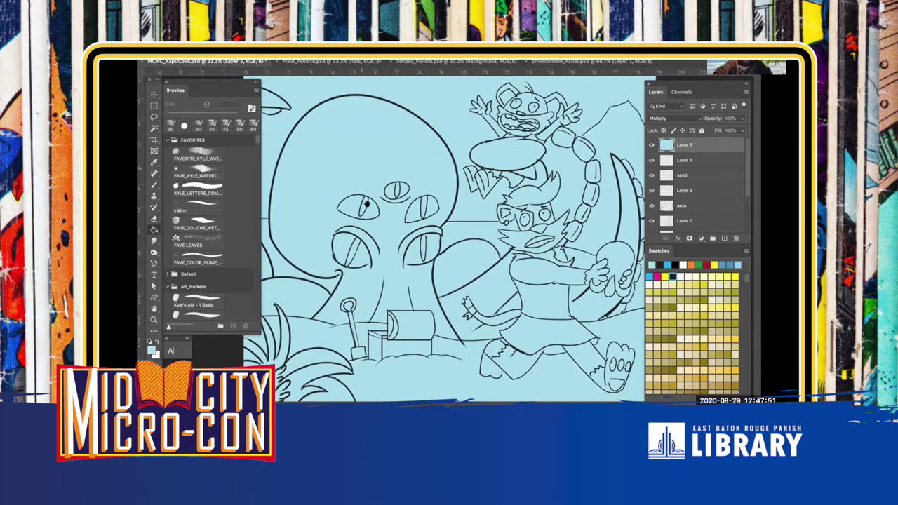
key("ctrl+minus")
Draw a freehand Lasso selection of a long, flat-bottomed cloud across the top of the octopus's head on Layer 5
key("b")
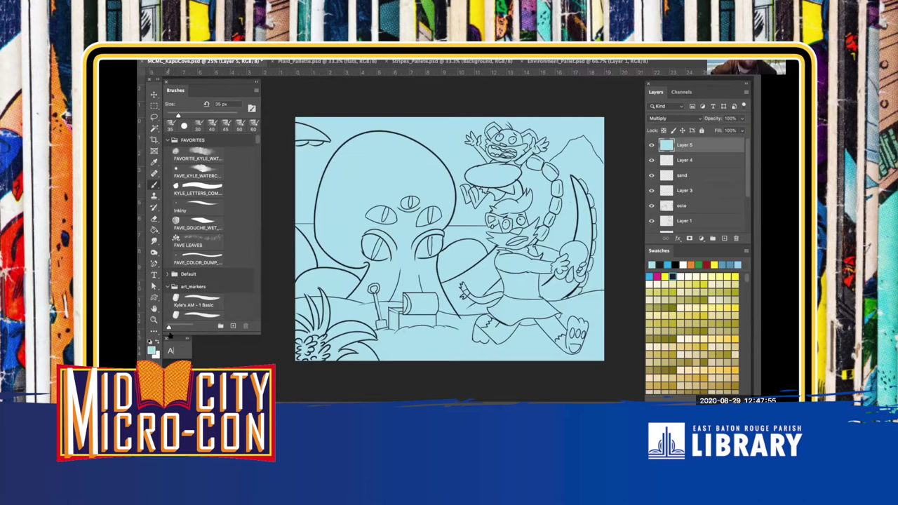
left_click(154, 115)
left_click(184, 116)
key("ctrl+plus")
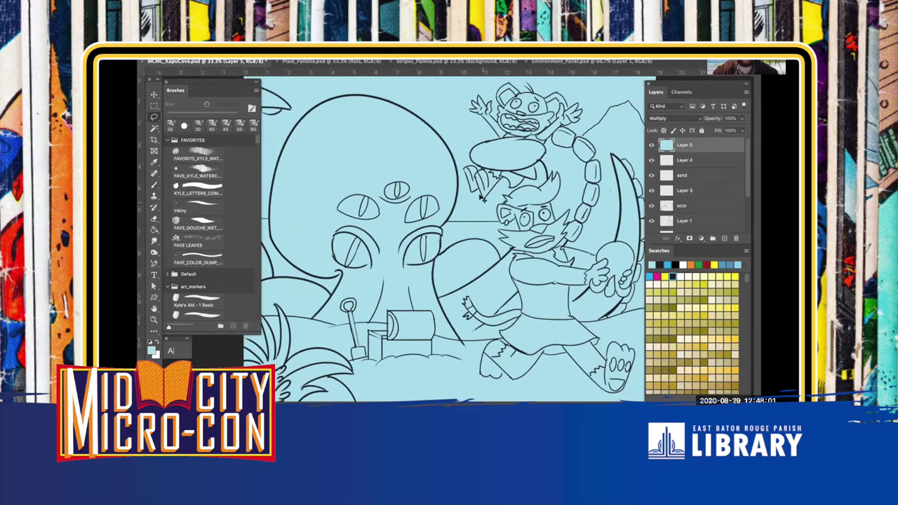
key("super+plus")
left_click_drag(379, 139, 479, 257)
mouse_move(453, 181)
left_mouse_down()
mouse_move(564, 149)
mouse_move(543, 137)
mouse_move(473, 173)
left_mouse_up()
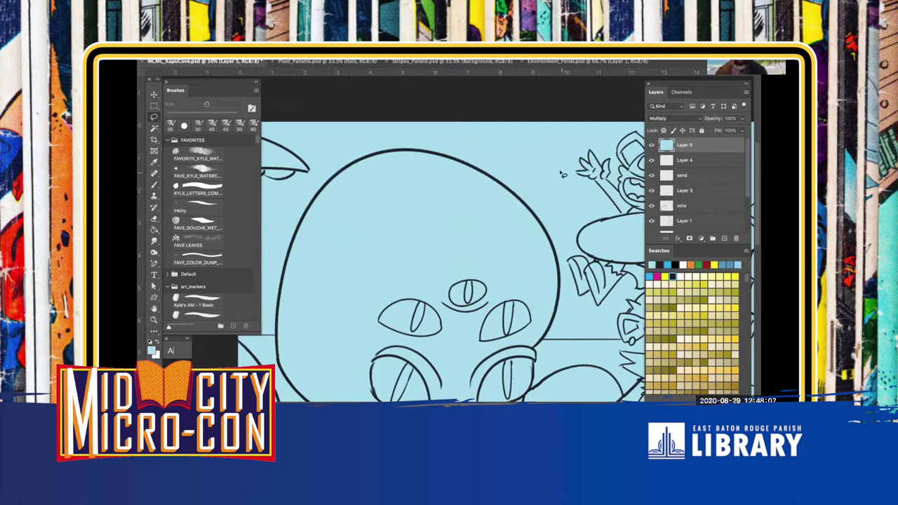
mouse_move(542, 162)
left_mouse_down()
mouse_move(525, 148)
mouse_move(350, 146)
mouse_move(321, 170)
left_mouse_up()
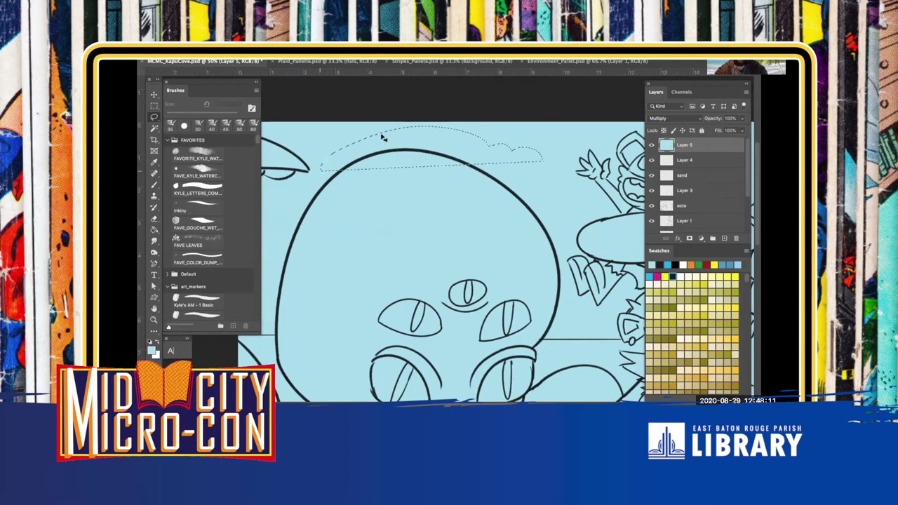
Outline a puffy cloud with the Lasso across the sky behind the octopus's head on Layer 5
mouse_move(365, 112)
left_mouse_down()
mouse_move(560, 176)
mouse_move(275, 188)
mouse_move(324, 147)
mouse_move(348, 103)
left_mouse_up()
left_click_drag(368, 211, 384, 209)
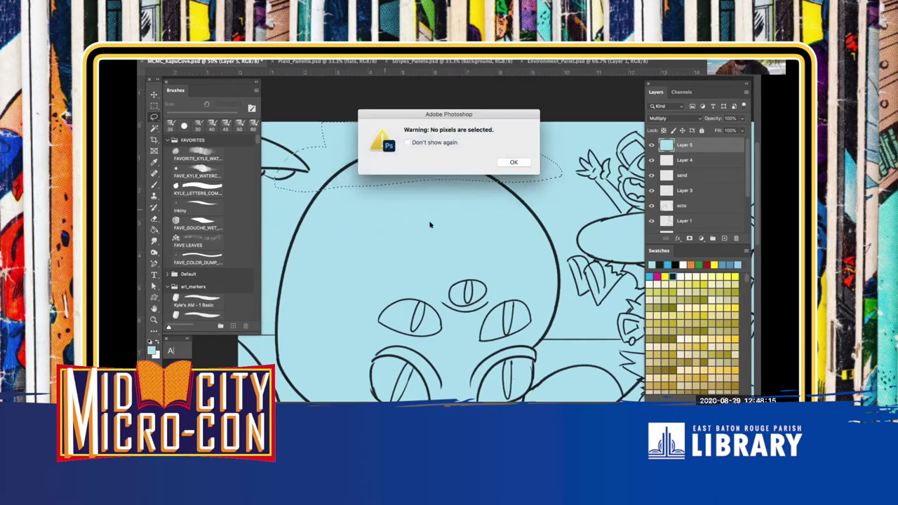
left_click(502, 163)
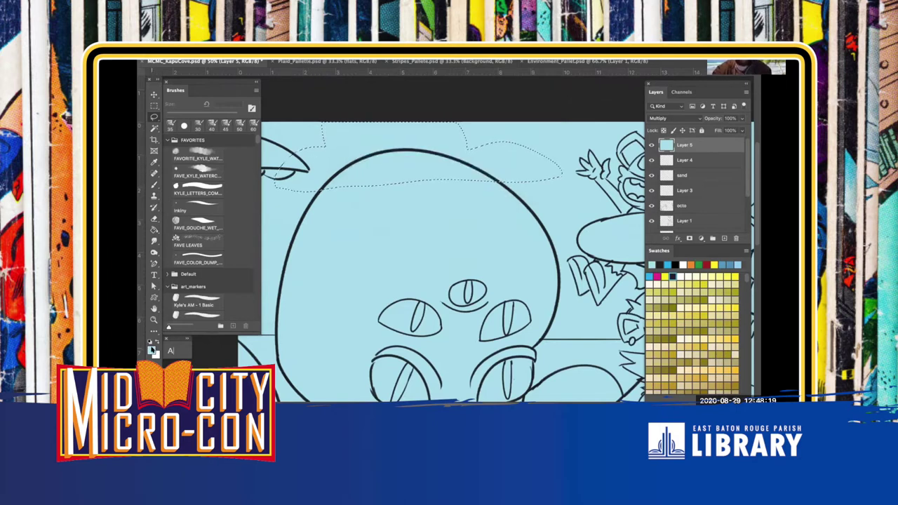
Set the foreground colour to a very pale blue, #eafaff, starting from a light blue swatch
left_click(148, 342)
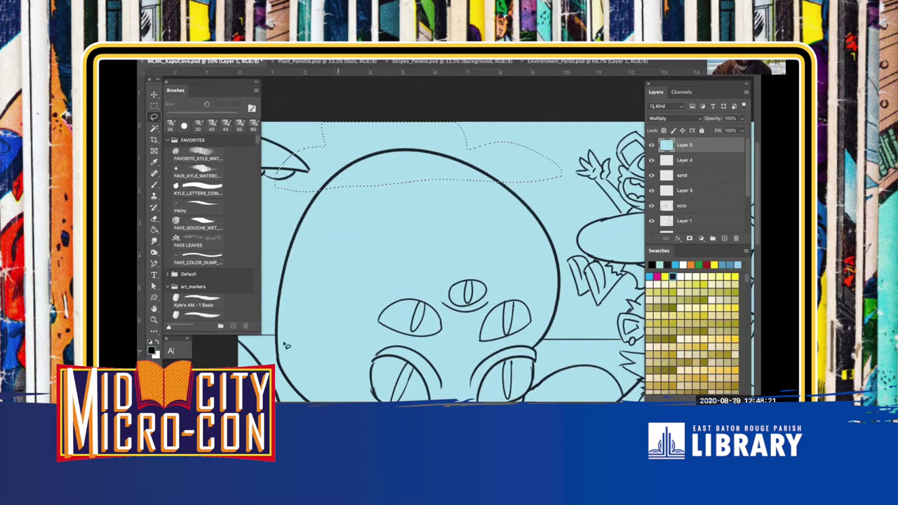
left_click(735, 265)
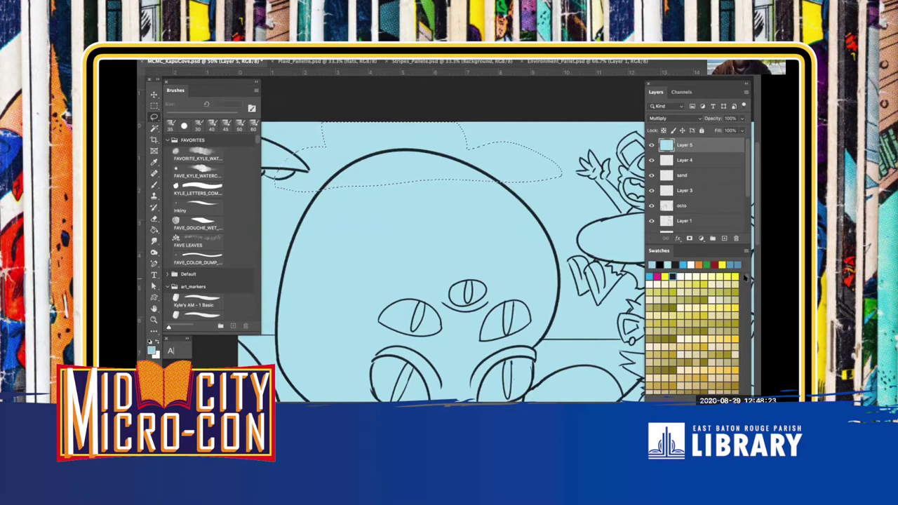
scroll(708, 286, "down", 10)
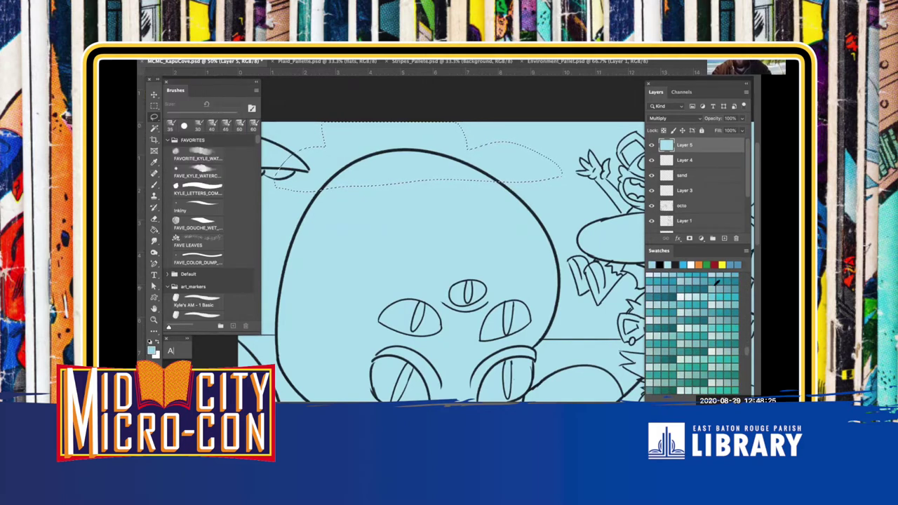
left_click(702, 294)
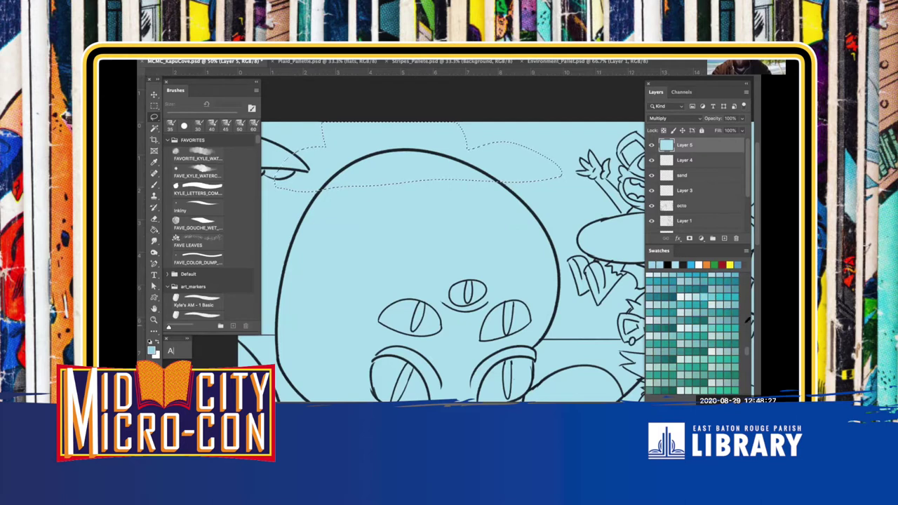
left_click(151, 349)
left_click_drag(315, 273, 294, 247)
left_click(480, 244)
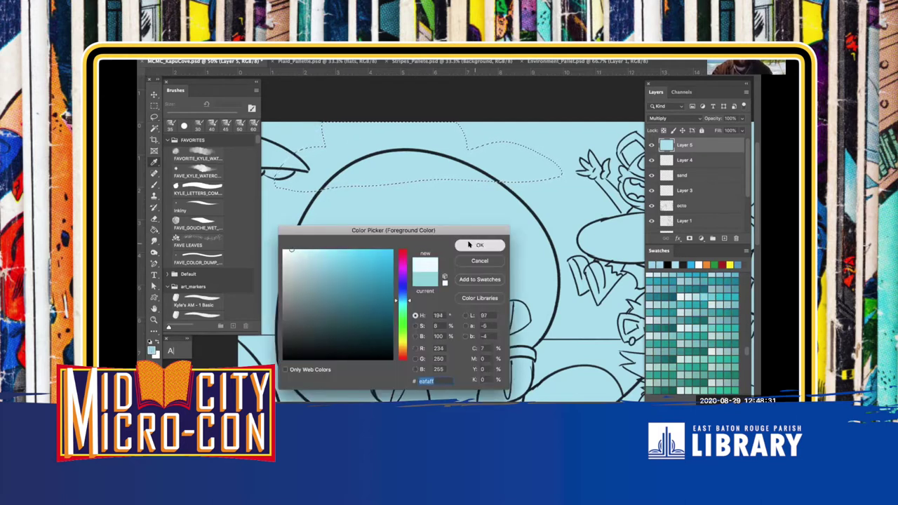
Fill the cloud selection with the pale blue using the Paint Bucket
key("b")
left_click(199, 258)
key("g")
left_click(333, 174)
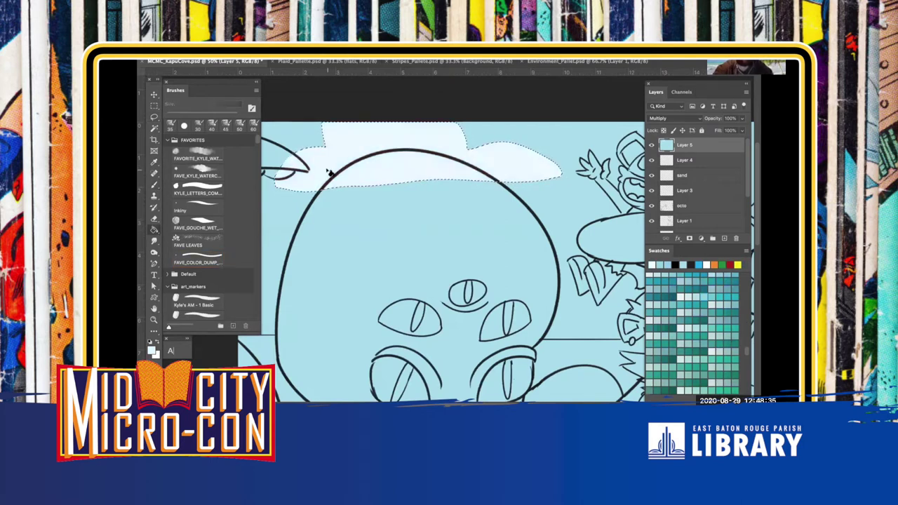
Choose the first watercolor brush in FAVORITES, set a light grey-blue foreground colour and try shading the cloud at 600 to 700 px
left_click(199, 156)
left_click(152, 348)
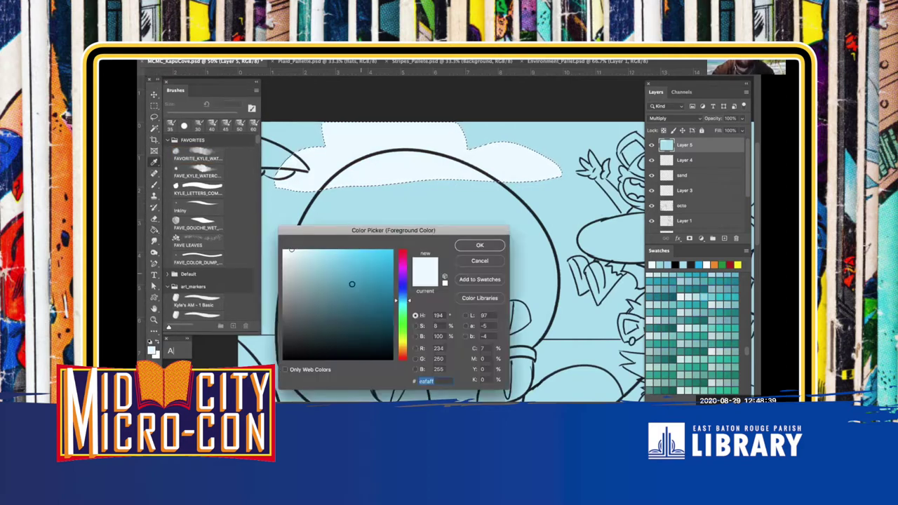
left_click(294, 264)
left_click(480, 245)
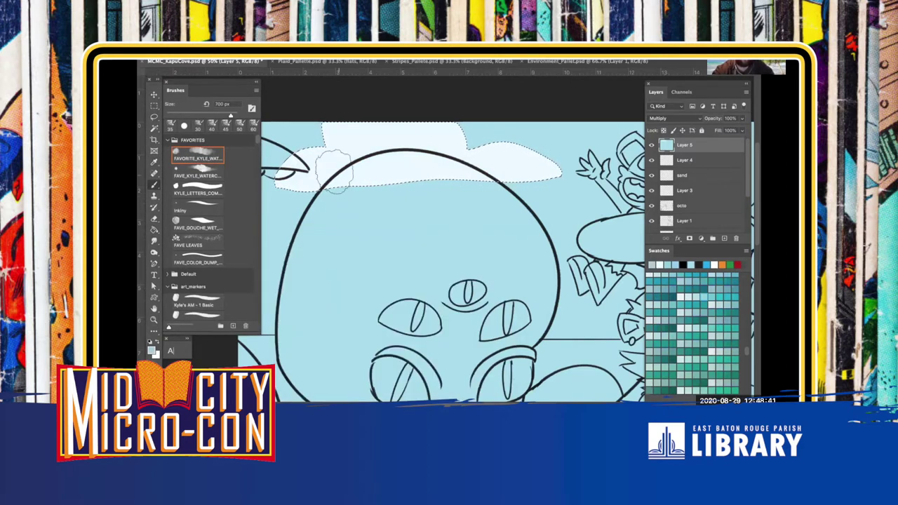
mouse_move(279, 173)
left_mouse_down()
mouse_move(331, 183)
mouse_move(282, 192)
left_mouse_up()
key("bracketright")
left_click_drag(387, 153, 432, 179)
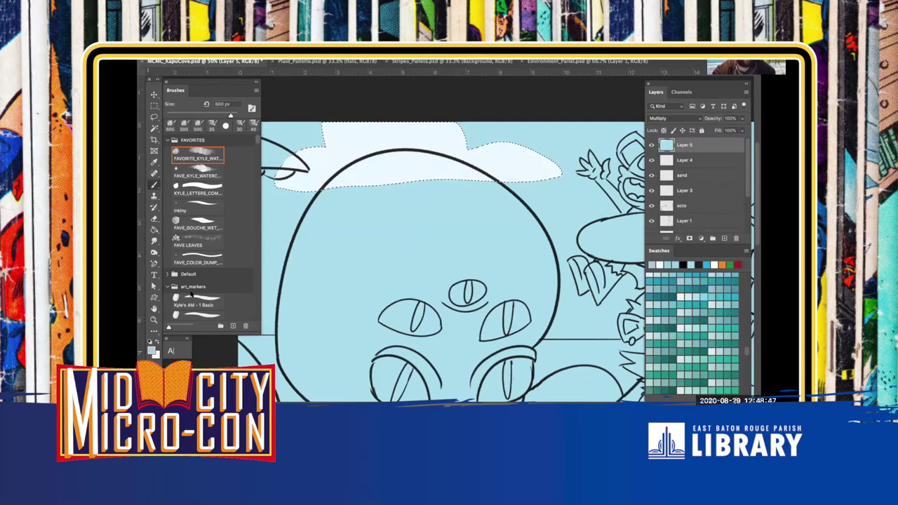
Shade the folds and underside of the cloud with a darker grey-blue, RGB 143, 167, 174, reducing the brush to 400 px
left_click(151, 350)
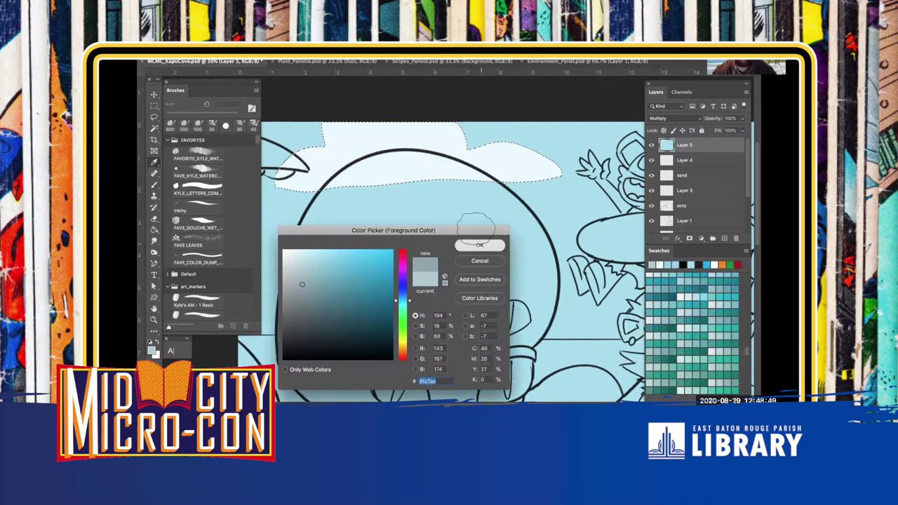
left_click(479, 245)
mouse_move(310, 176)
left_mouse_down()
mouse_move(279, 179)
mouse_move(345, 163)
left_mouse_up()
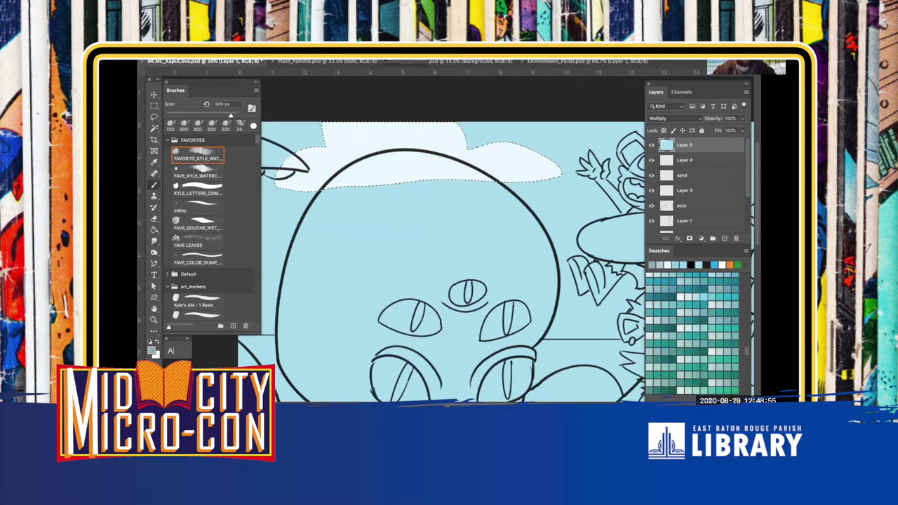
left_click_drag(347, 161, 339, 166)
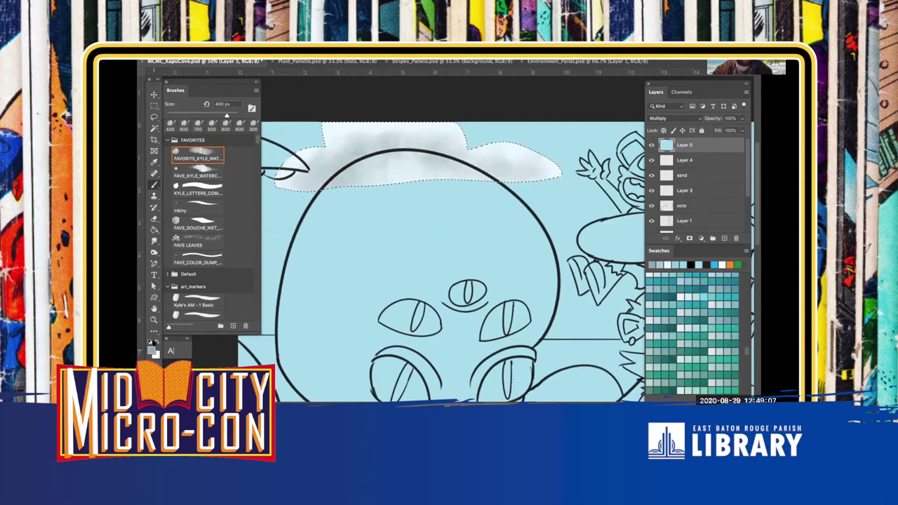
Work lighter grey-blue and near-white tones into the cloud with the brush at 300 and 250 px, and deselect the cloud
left_click(151, 349)
left_click(295, 269)
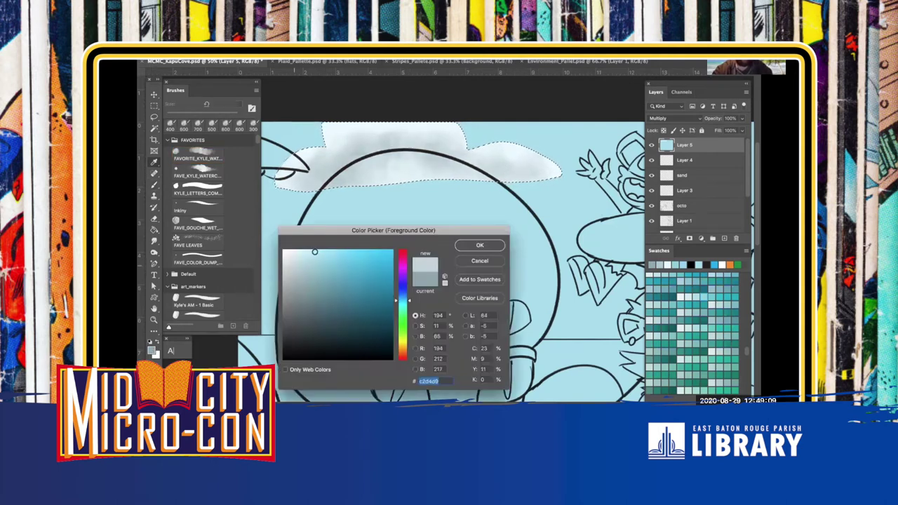
left_click(479, 244)
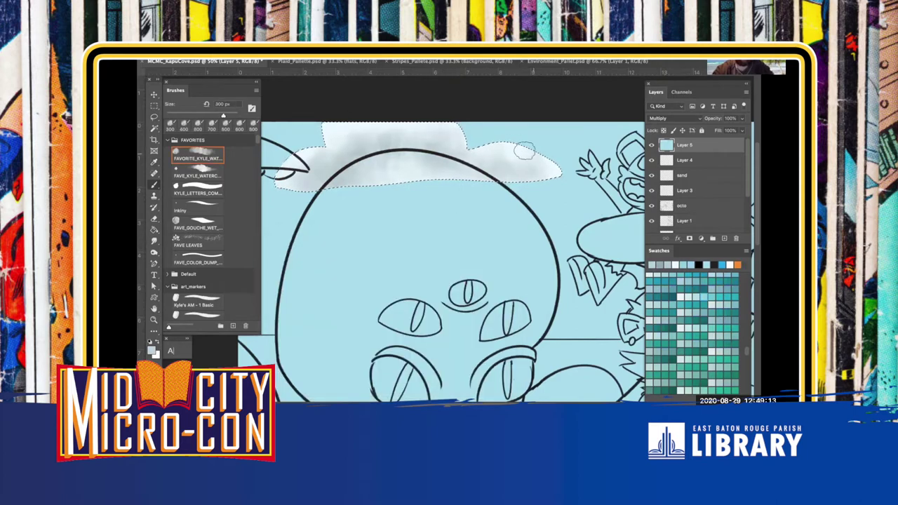
left_click(152, 349)
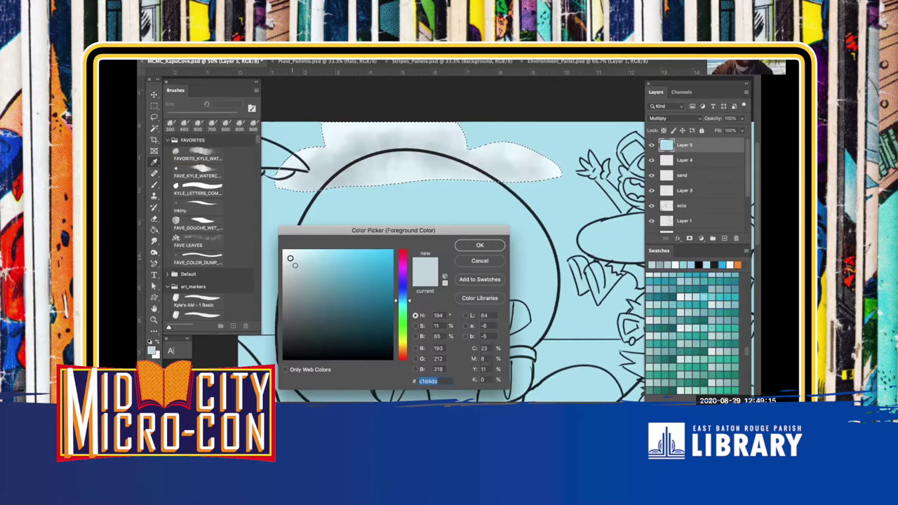
left_click(480, 245)
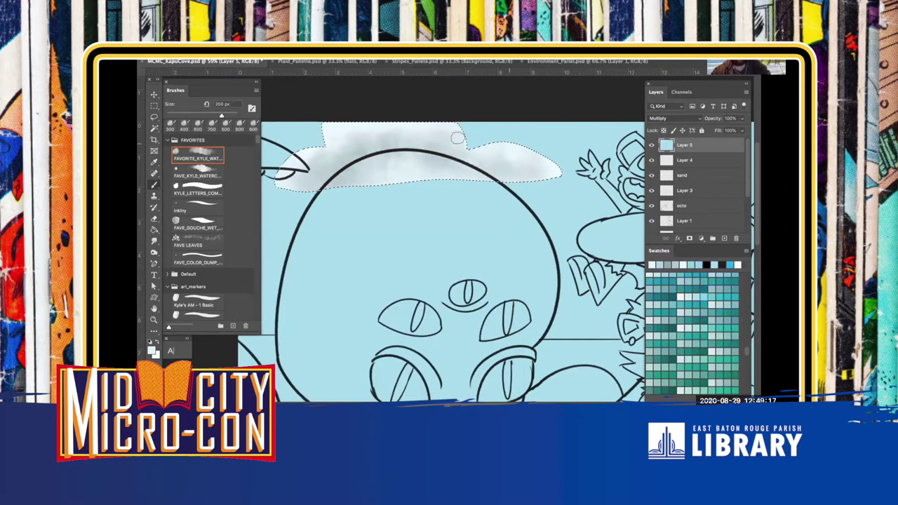
key("ctrl+d")
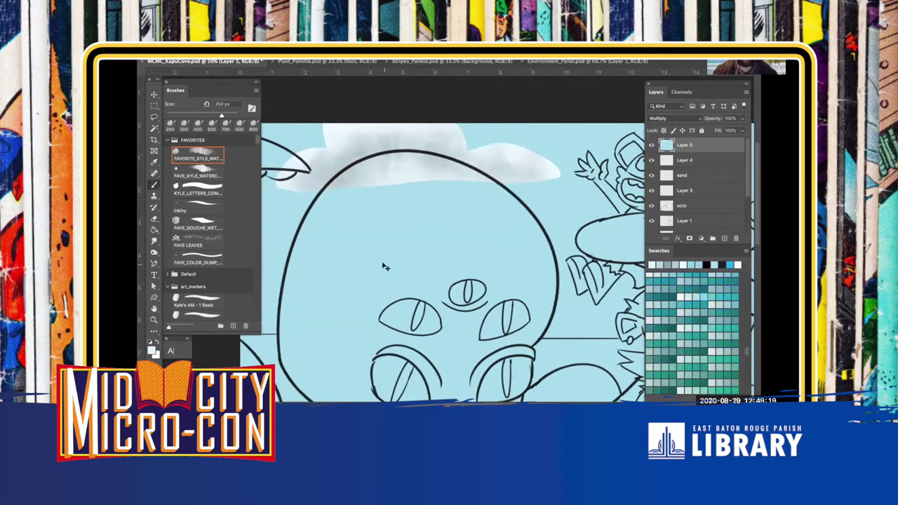
Turn on Quick Mask for Layer 5 and select the canvas with the Magic Wand
key("super+minus")
key("super+minus")
key("super+plus")
key("super+plus")
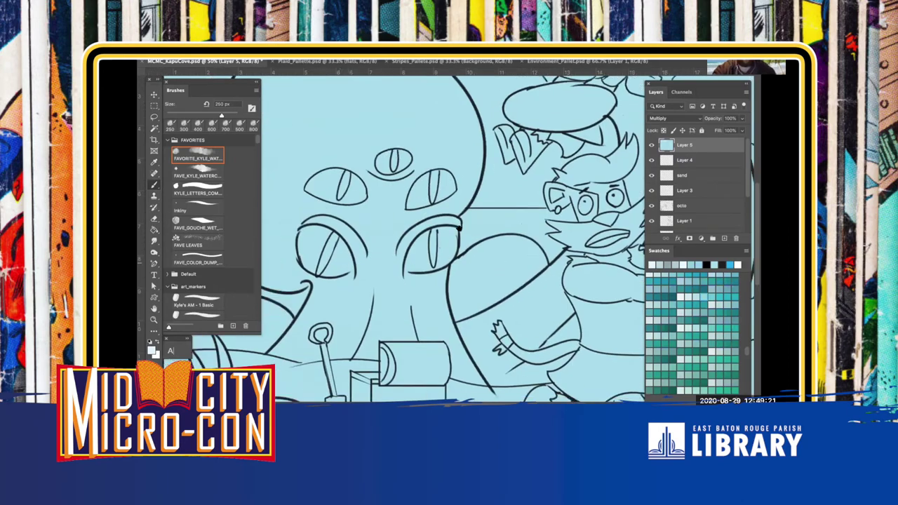
scroll(364, 232, "left", 3)
scroll(355, 225, "up", 2)
key("super+minus")
key("q")
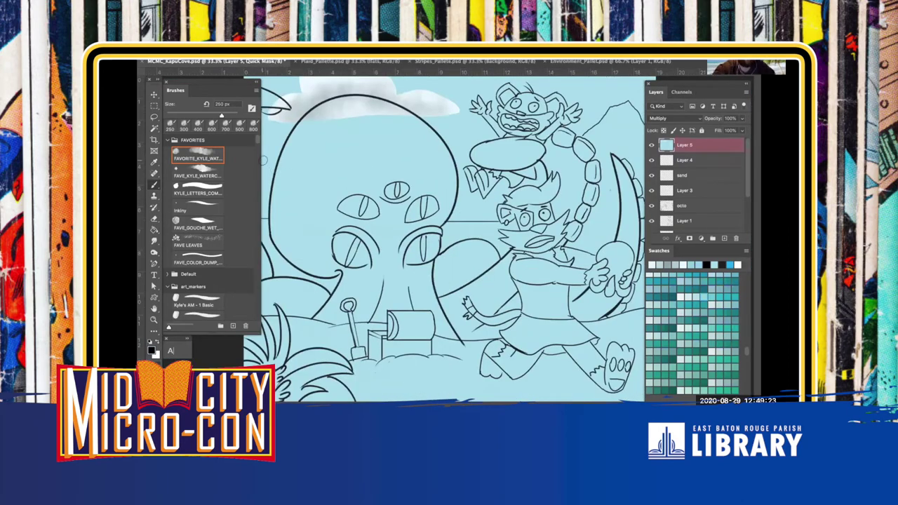
key("w")
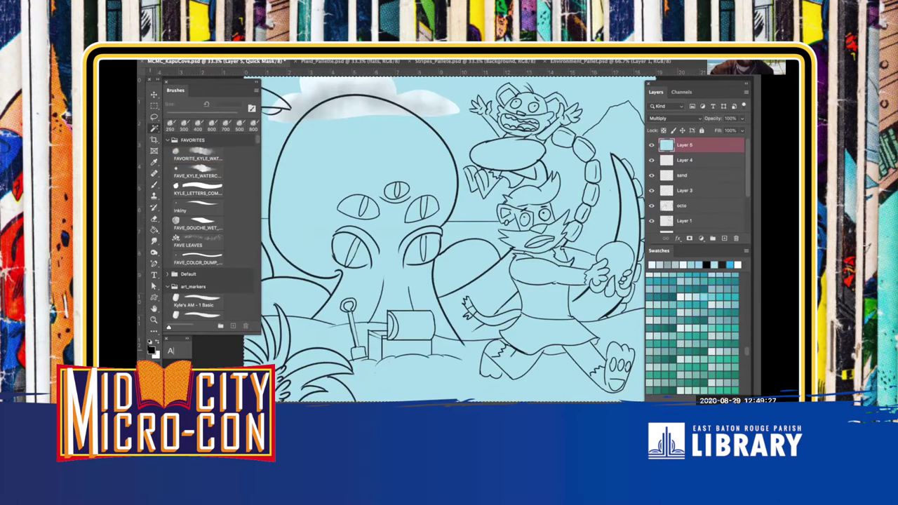
Set the foreground colour to light blue #cbf0fc and pick the first watercolor brush in FAVORITES
left_click(154, 342)
left_click(284, 250)
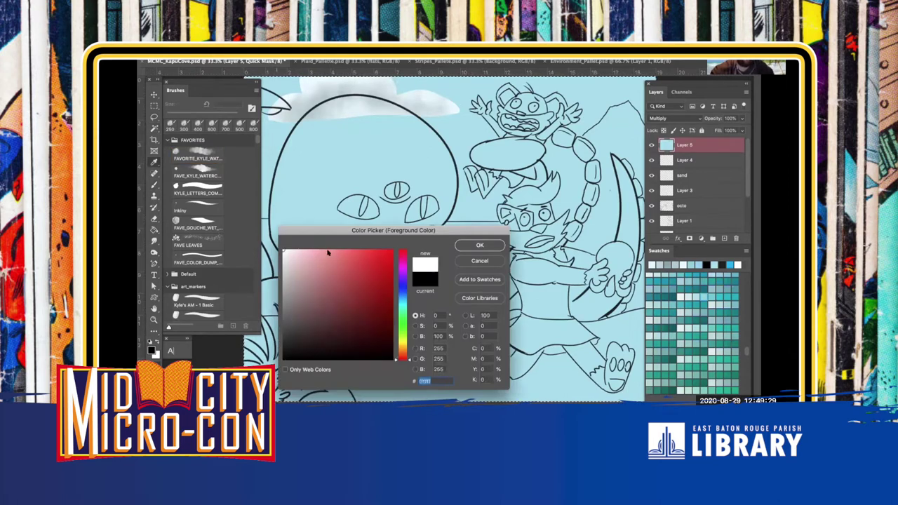
left_click(401, 297)
left_click_drag(299, 257, 299, 251)
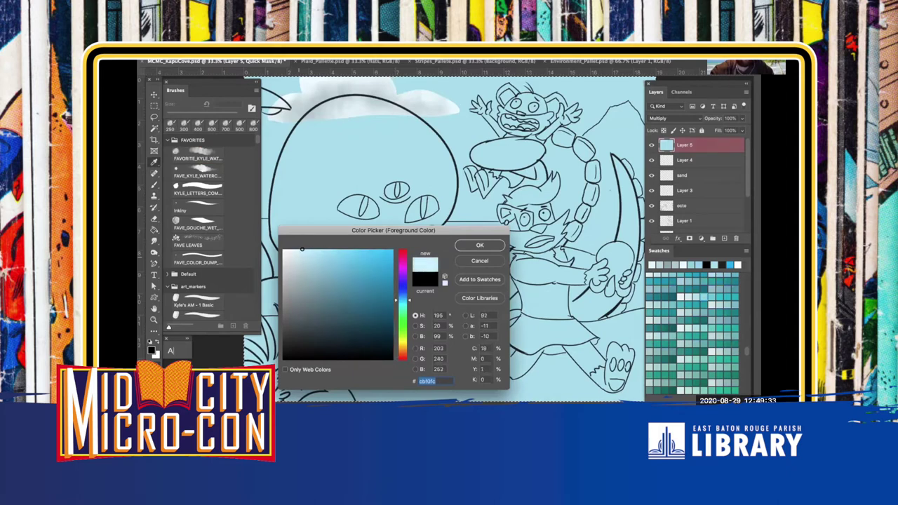
left_click(466, 243)
left_click(198, 154)
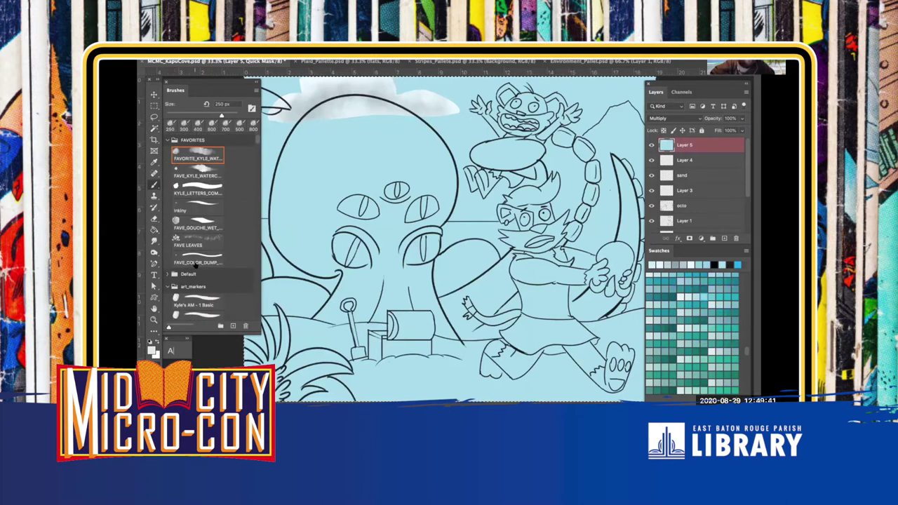
Switch to the Soft Round brush from the Default set, enlarge it to 700 px and try a soft stroke along the horizon
left_click(169, 275)
left_click(198, 289)
key("bracketright")
key("bracketright")
key("bracketright")
key("bracketright")
key("bracketright")
key("super+minus")
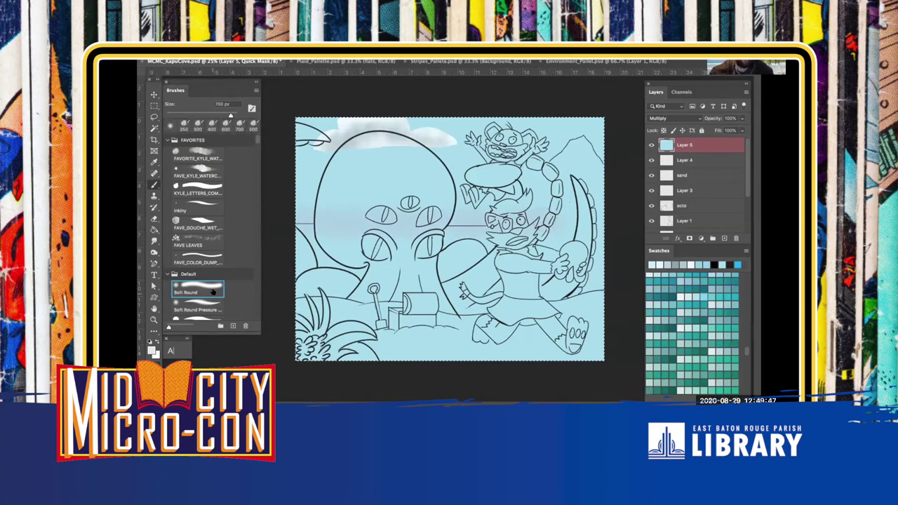
left_click(311, 188, "alt")
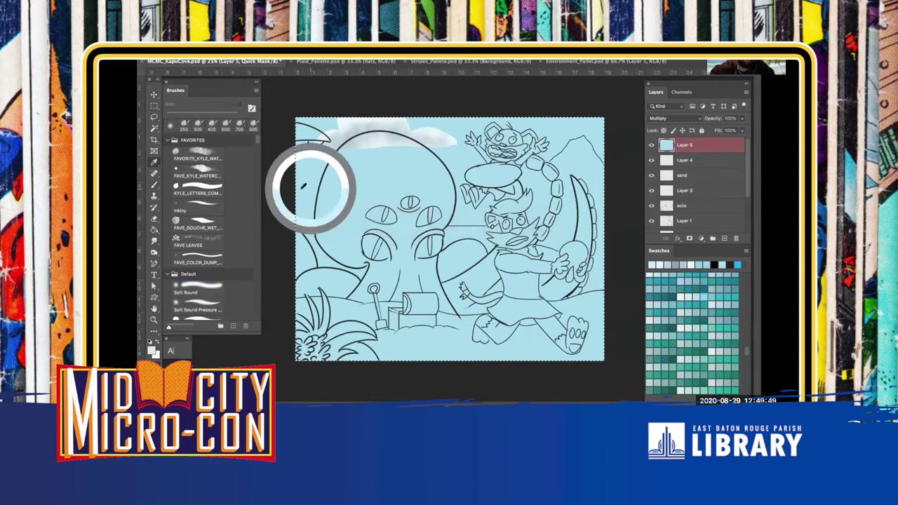
left_click(151, 350)
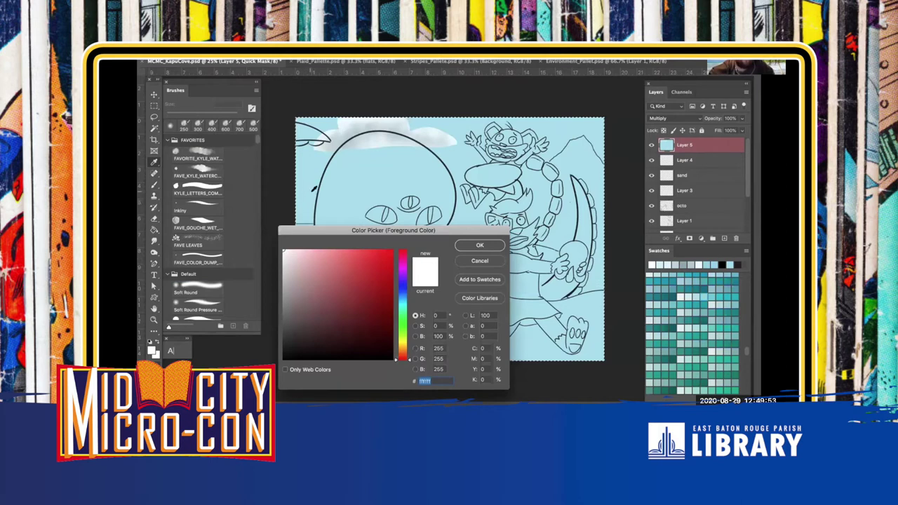
left_click(480, 262)
left_click(310, 175)
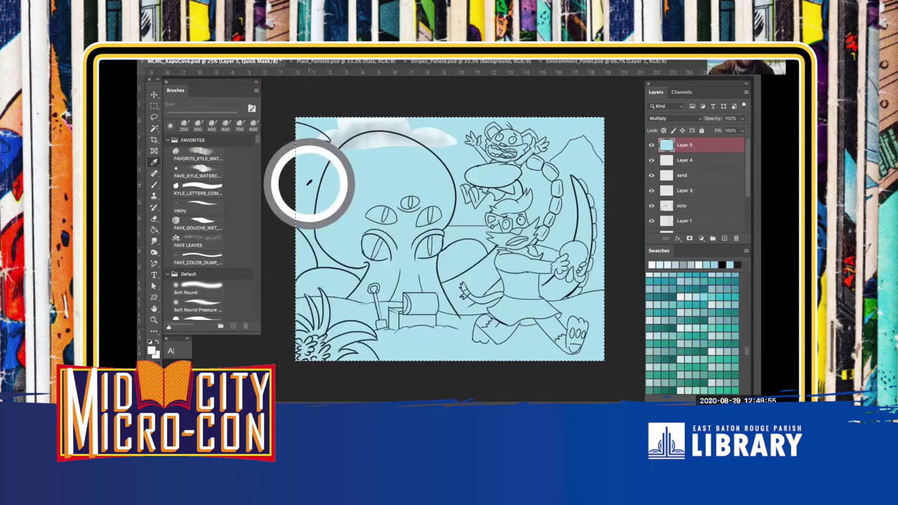
Set the foreground colour to a very pale blue with hue 205, saturation 6% and brightness 98%, and return to the Brush tool
left_click(150, 349)
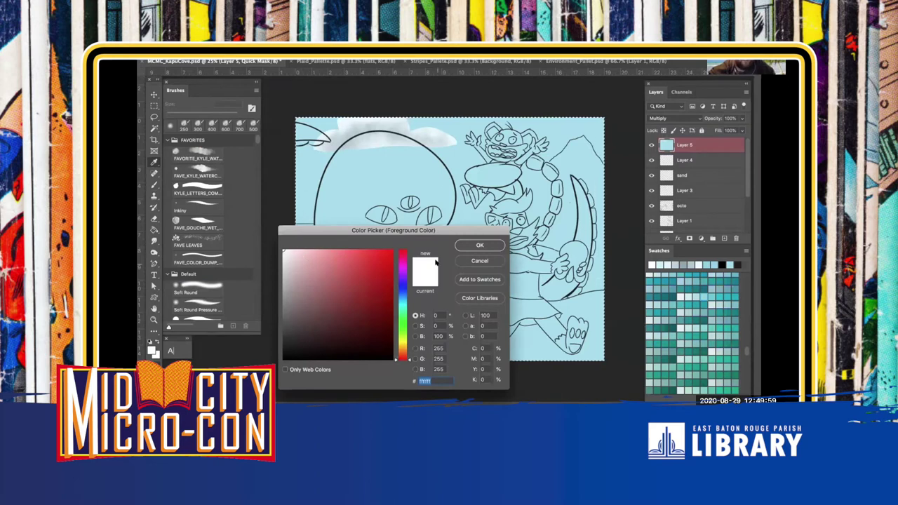
left_click(401, 298)
left_click(289, 250)
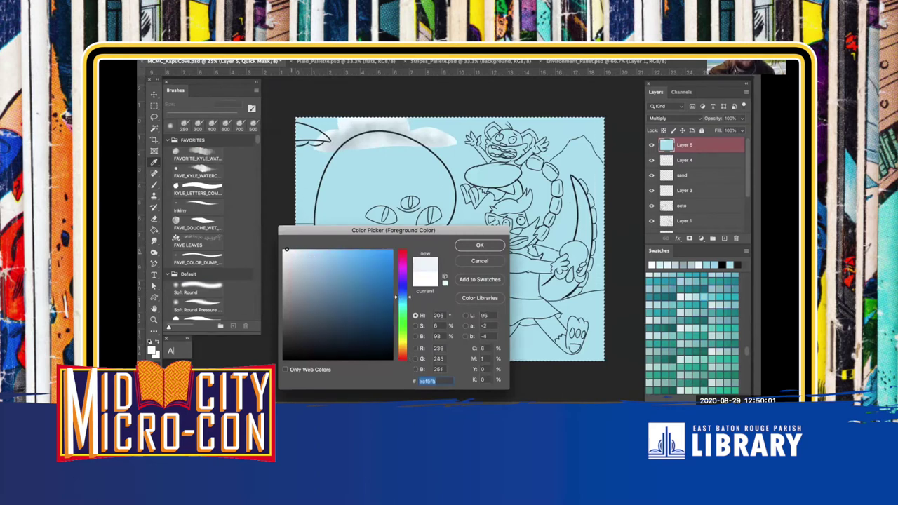
left_click(474, 244)
key("b")
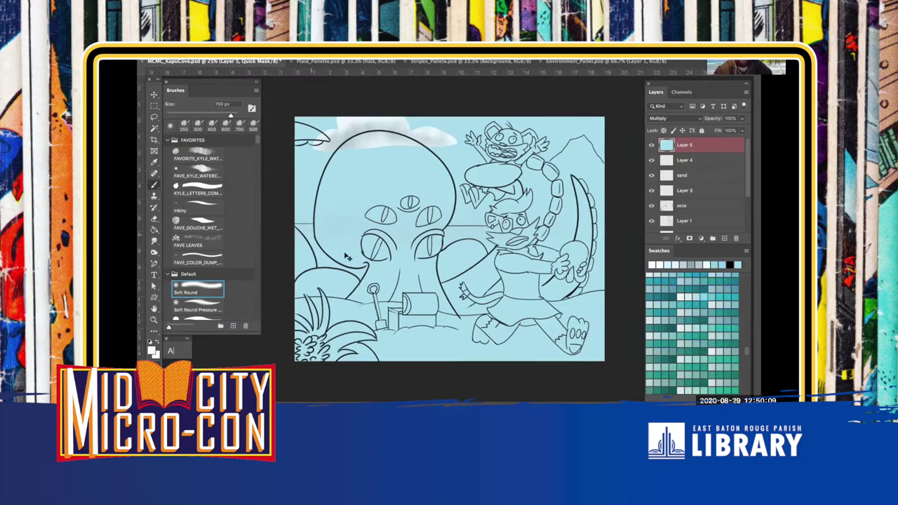
Switch to the Plaid palette document and sample its grey and pale white swatches as the painting colours
key("ctrl+plus")
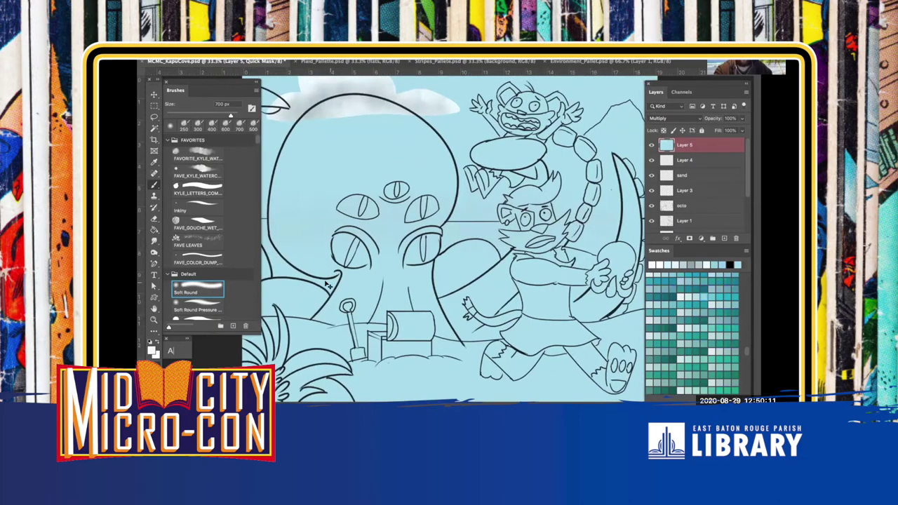
key("ctrl+plus")
key("ctrl+plus")
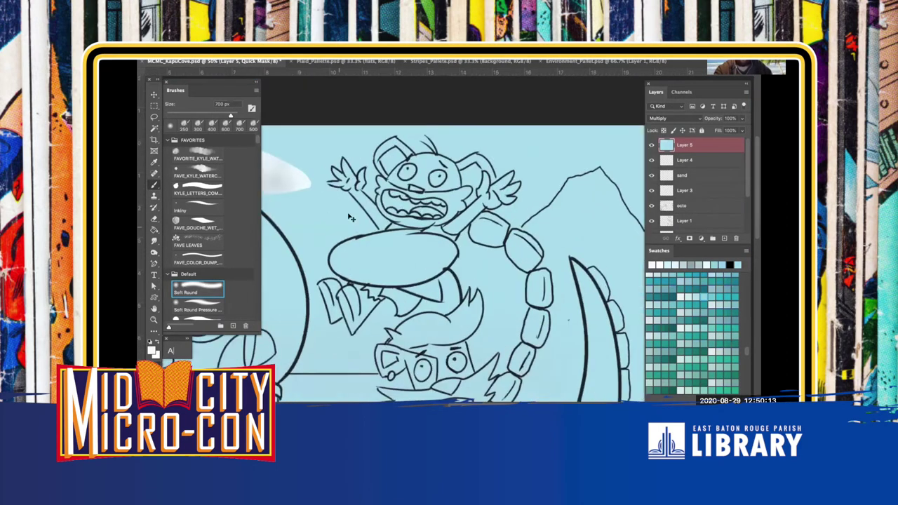
left_click(349, 62)
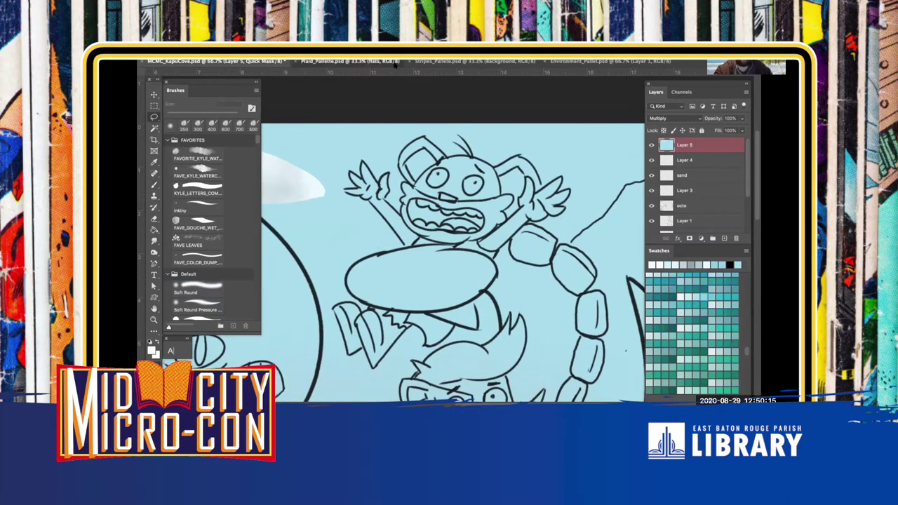
key("ctrl+plus")
key("ctrl+plus")
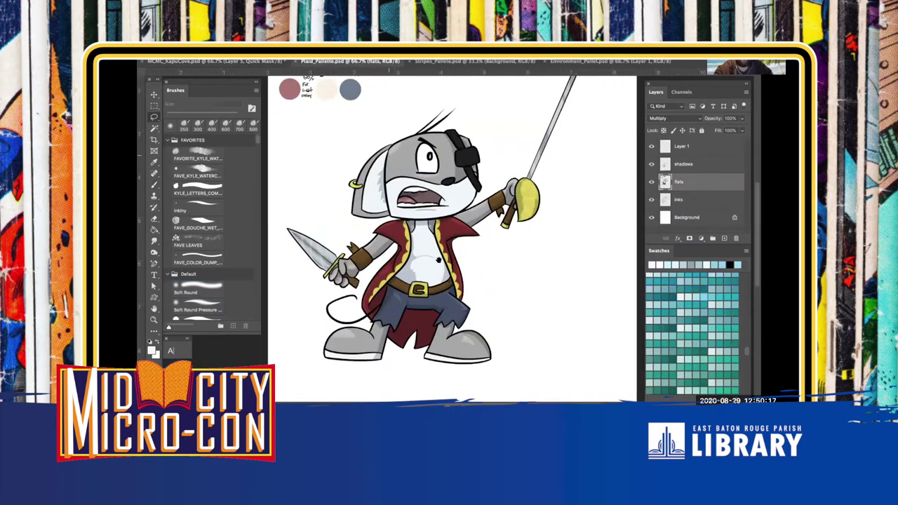
left_click_drag(338, 98, 401, 231)
key("ctrl+plus")
scroll(391, 225, "down", 1)
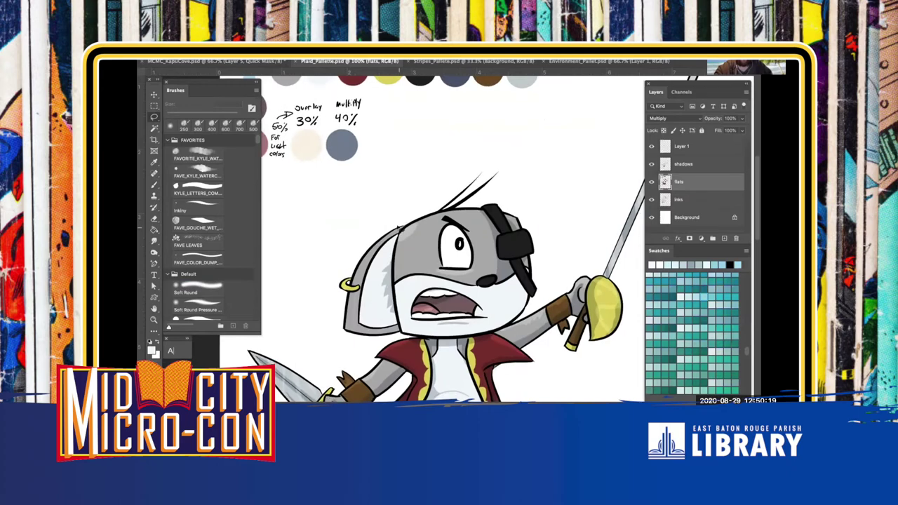
scroll(399, 229, "down", 1)
left_click_drag(398, 265, 376, 221)
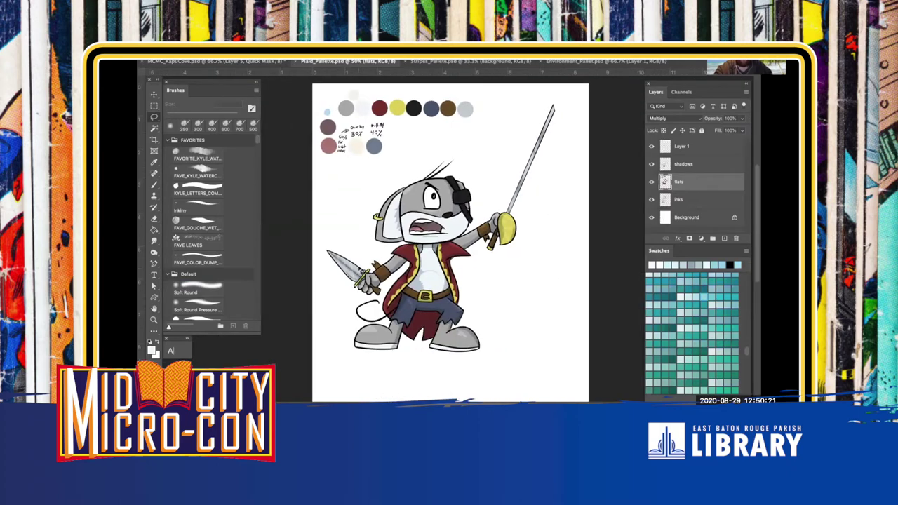
scroll(397, 226, "up", 4)
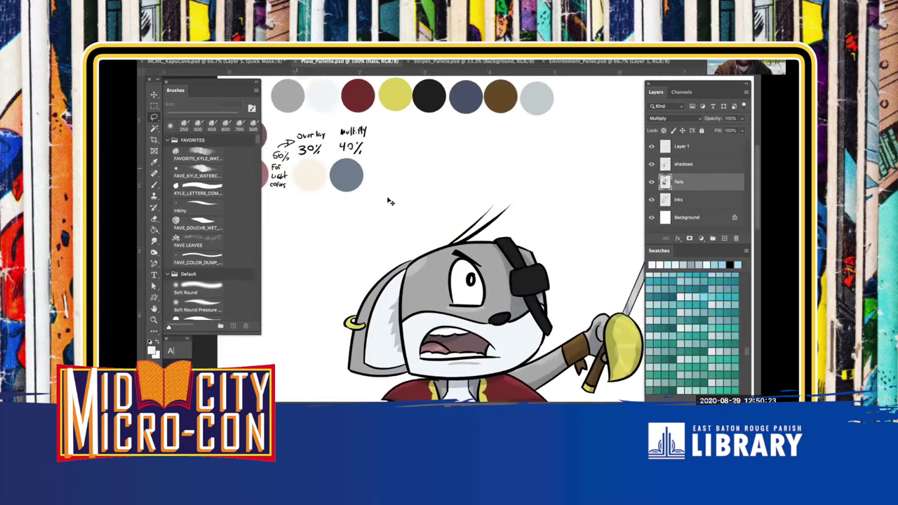
scroll(453, 264, "down", 3)
scroll(453, 264, "up", 2)
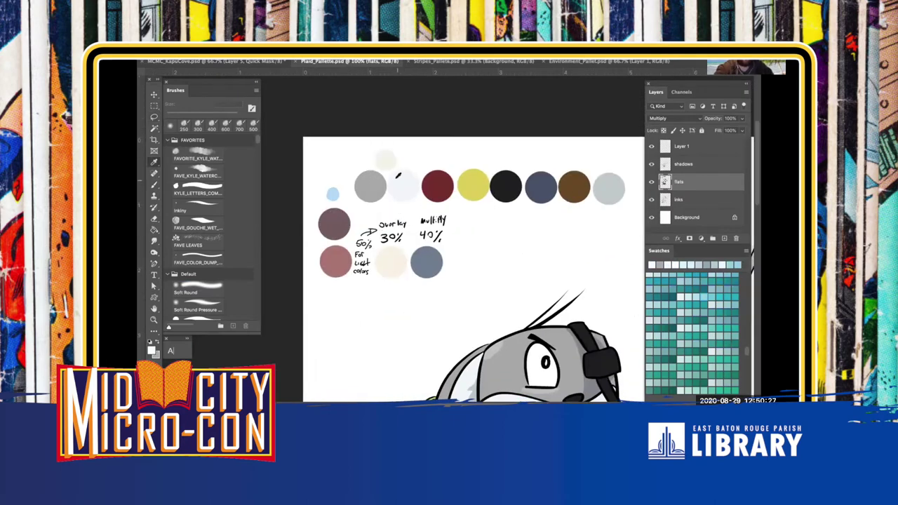
Return to MCMC_KapuCove.psd and choose the FAVE_COLOR_DUMP brush from FAVORITES for colouring the small mouse character
left_click(203, 61)
key("b")
scroll(489, 193, "up", 3)
left_click(196, 261)
key("ctrl+plus")
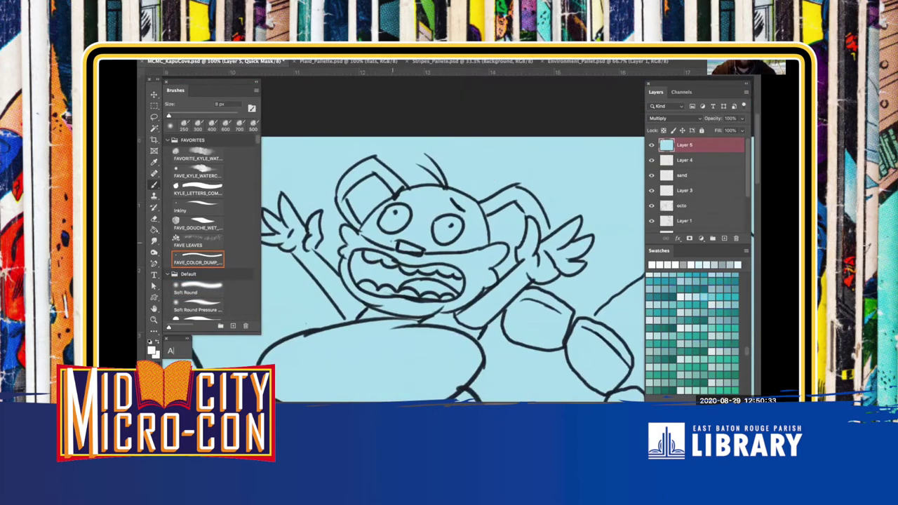
Lasso the mouse character's ears and upper head, following the ink outline down to the muzzle line
key("l")
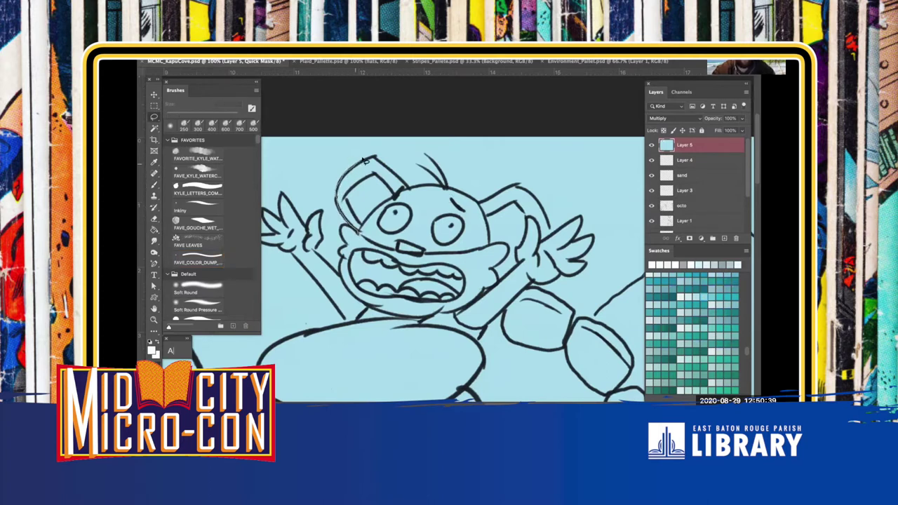
mouse_move(410, 221)
left_mouse_down()
mouse_move(393, 249)
mouse_move(365, 244)
mouse_move(385, 225)
mouse_move(403, 258)
mouse_move(443, 242)
mouse_move(460, 195)
left_mouse_up()
left_click_drag(389, 218, 390, 229)
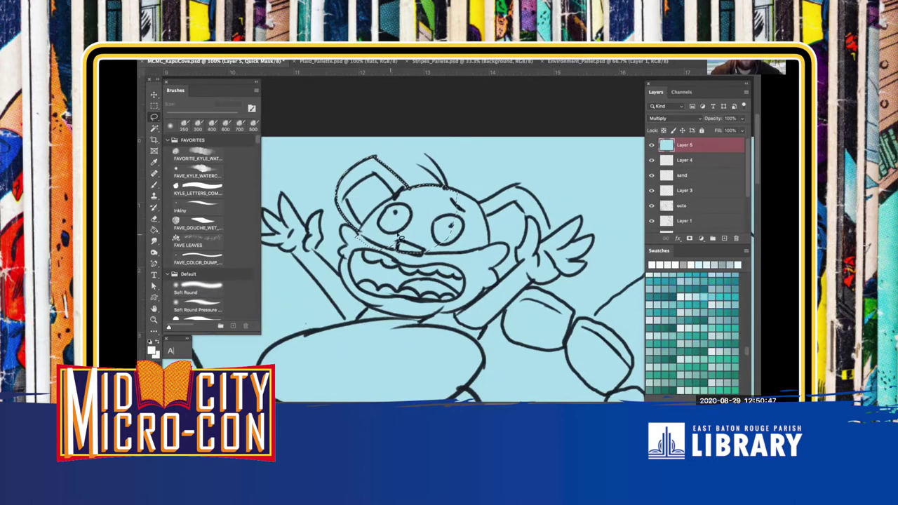
mouse_move(452, 260)
left_mouse_down()
mouse_move(492, 254)
mouse_move(488, 217)
mouse_move(423, 214)
left_mouse_up()
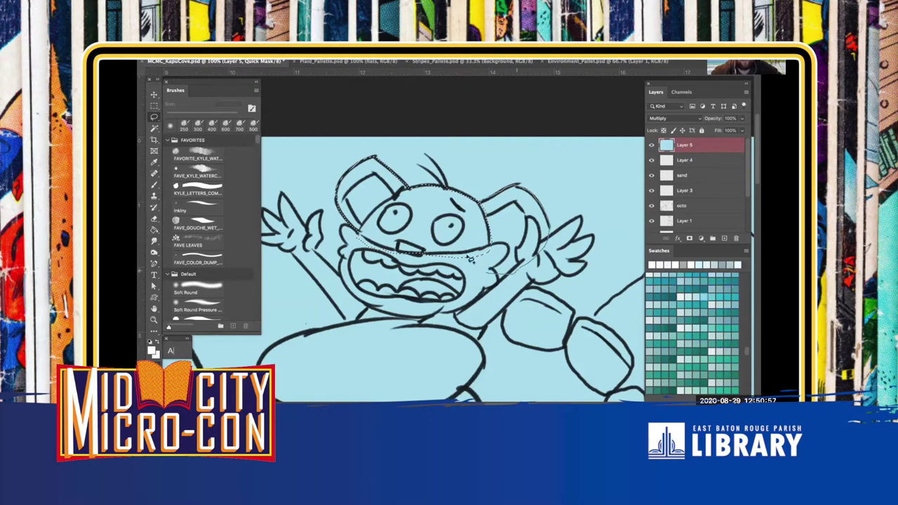
Leave the Quick Mask for the RGB composite, fill the selected head and ears on Layer 5 with the sampled grey, and deselect
key("g")
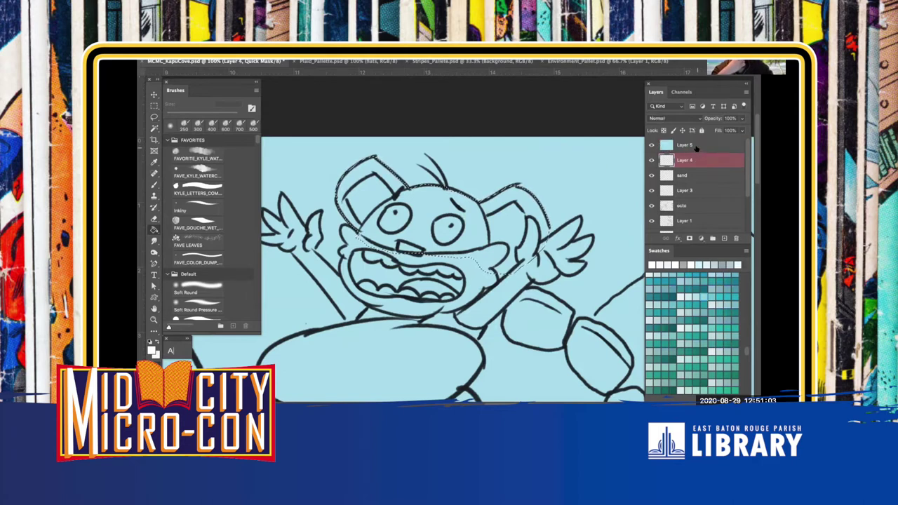
left_click(681, 92)
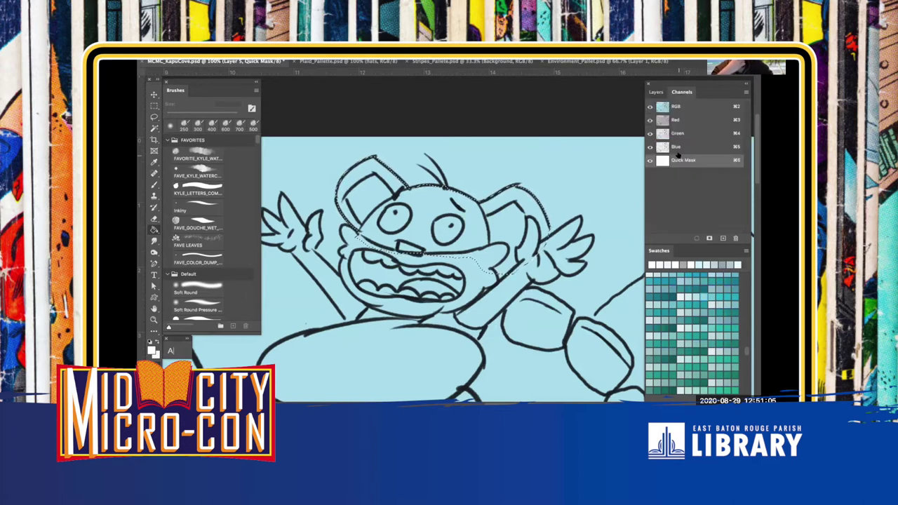
left_click(675, 107)
left_click(655, 91)
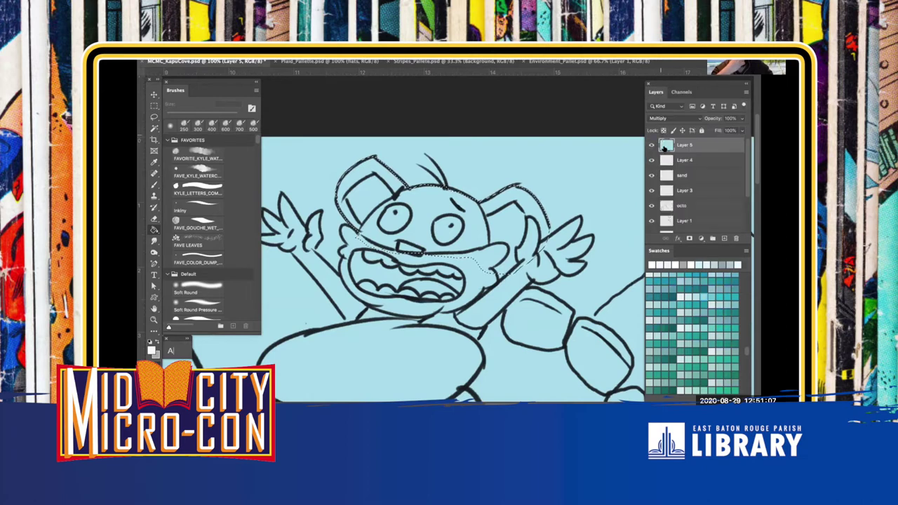
left_click(448, 241)
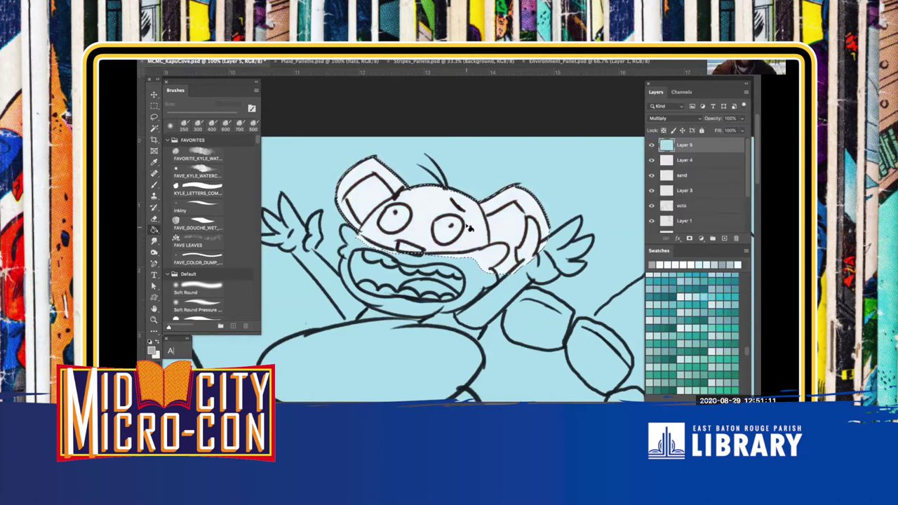
left_click(447, 237)
key("ctrl+d")
Lasso the mouse's muzzle, tracing the cheek fur, jaw and the line under the nose
key("l")
key("super+plus")
left_click_drag(418, 176, 517, 119)
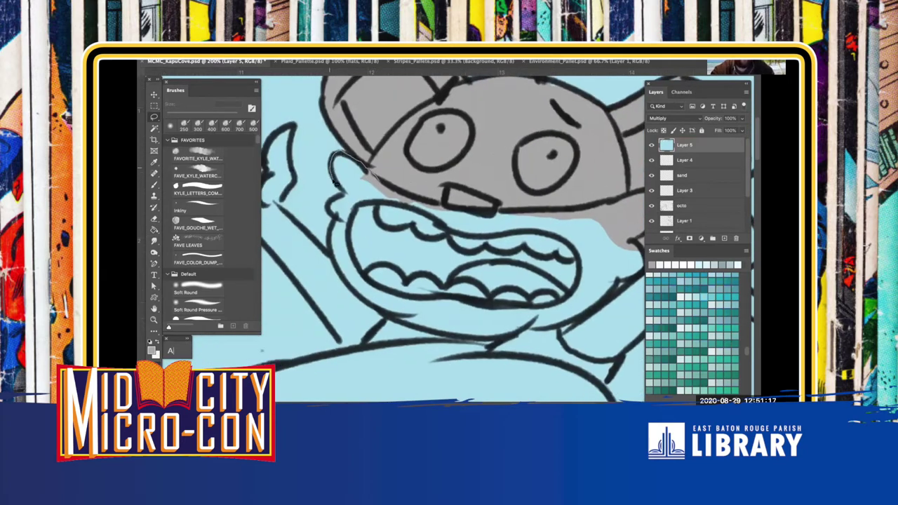
mouse_move(330, 263)
left_mouse_down()
mouse_move(356, 299)
mouse_move(428, 337)
mouse_move(487, 347)
mouse_move(579, 329)
left_mouse_up()
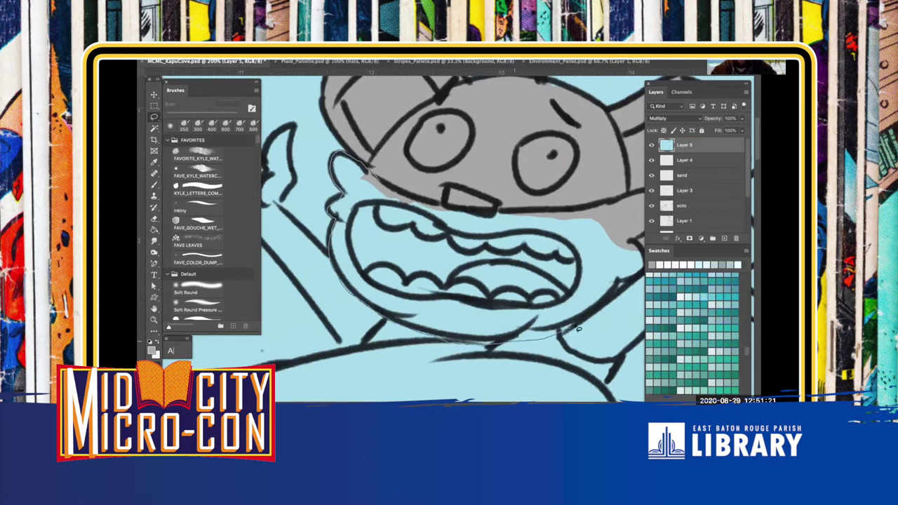
mouse_move(556, 219)
left_mouse_down()
mouse_move(415, 198)
mouse_move(369, 168)
left_mouse_up()
left_click_drag(410, 274, 202, 292)
mouse_move(331, 226)
left_mouse_down()
mouse_move(331, 249)
mouse_move(385, 249)
mouse_move(429, 214)
mouse_move(367, 223)
left_mouse_up()
mouse_move(447, 207)
left_mouse_down()
mouse_move(422, 212)
mouse_move(419, 245)
mouse_move(429, 251)
mouse_move(450, 243)
mouse_move(446, 209)
left_mouse_up()
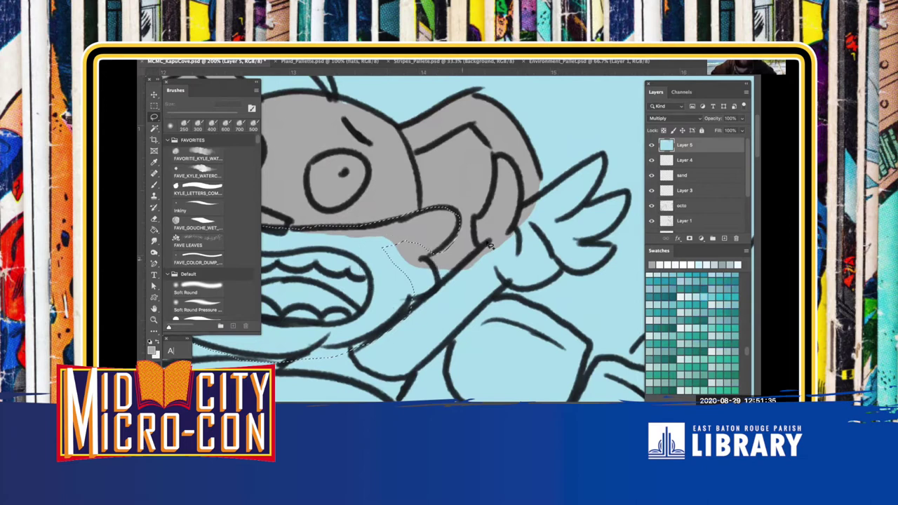
Add the inner areas of both of the mouse's ears to the muzzle selection
left_click_drag(515, 199, 504, 170)
left_click_drag(469, 131, 441, 141)
mouse_move(422, 215)
left_mouse_down()
mouse_move(419, 291)
mouse_move(439, 296)
left_mouse_up()
left_click_drag(382, 263, 473, 300)
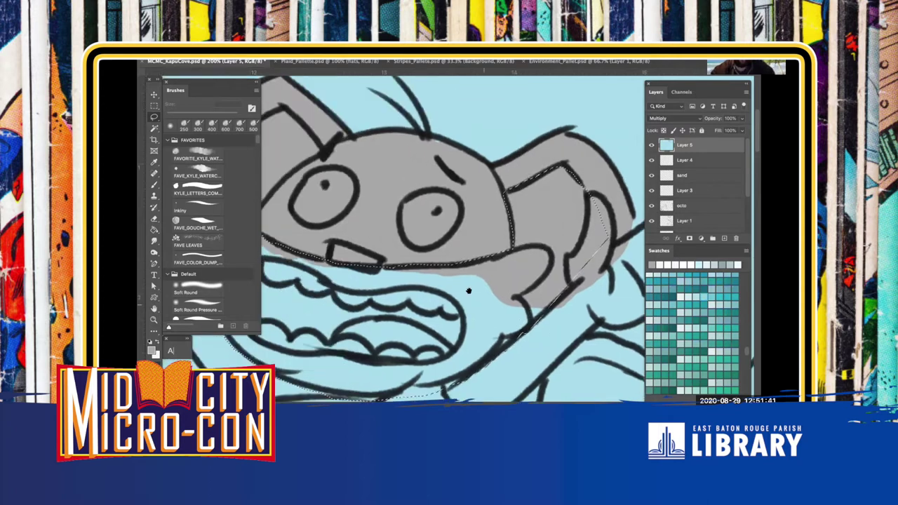
left_click_drag(269, 181, 369, 193)
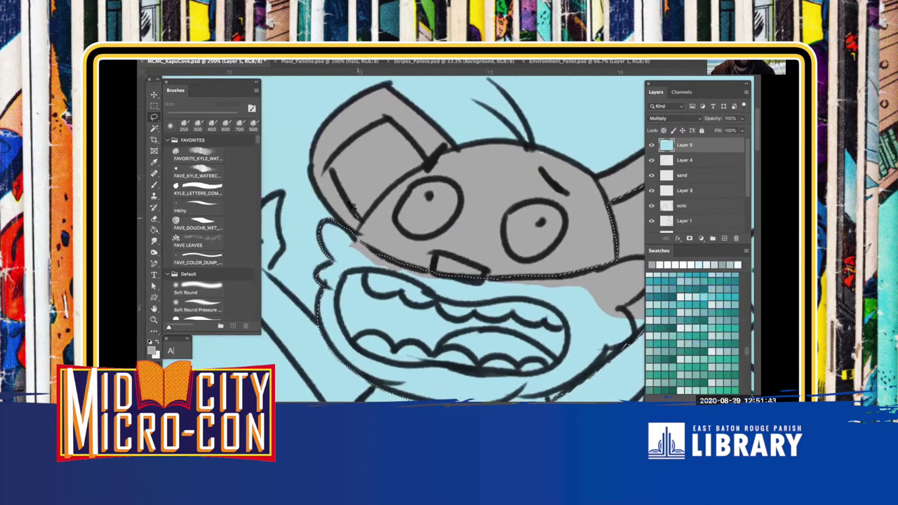
left_click_drag(342, 155, 368, 132)
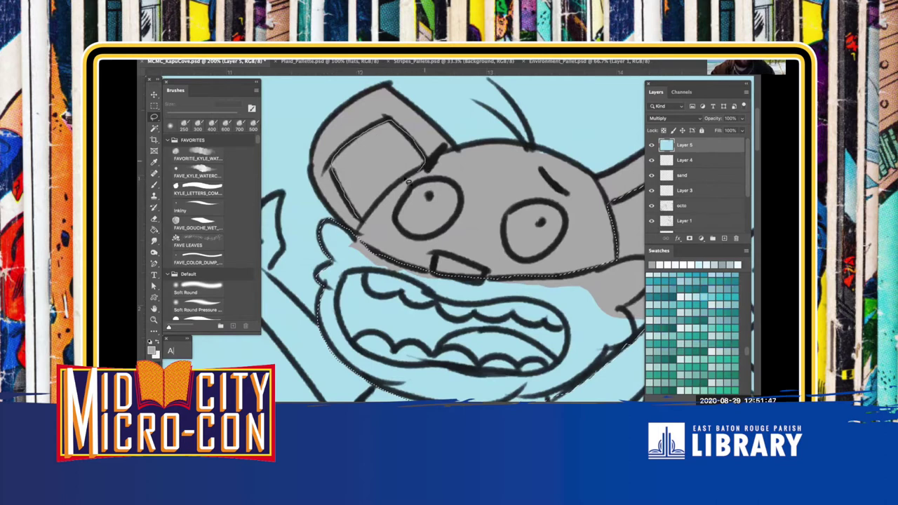
left_click_drag(387, 194, 344, 225)
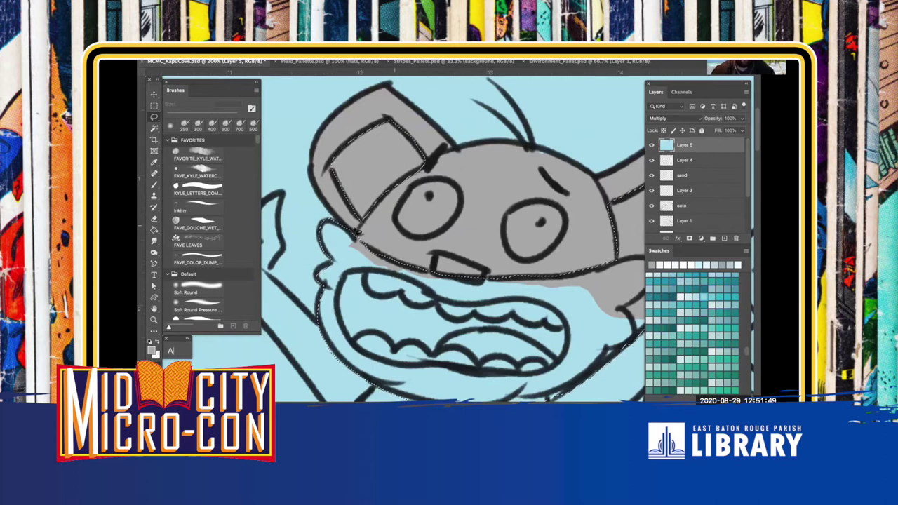
Enlarge the brush to 150 px and paint the selected muzzle and inner ears with the sampled pale white
key("b")
key("super+minus")
key("super+minus")
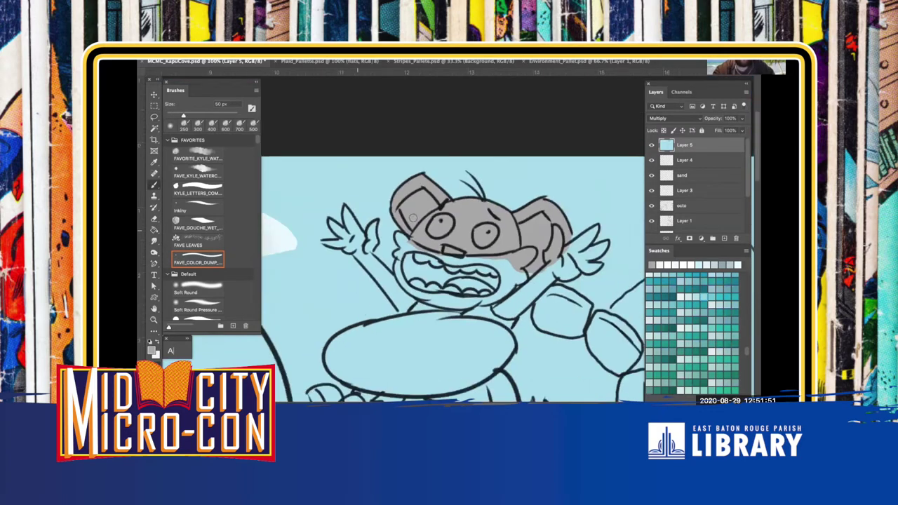
key("bracketright")
key("bracketright")
key("bracketright")
key("bracketright")
key("bracketright")
key("bracketright")
key("bracketright")
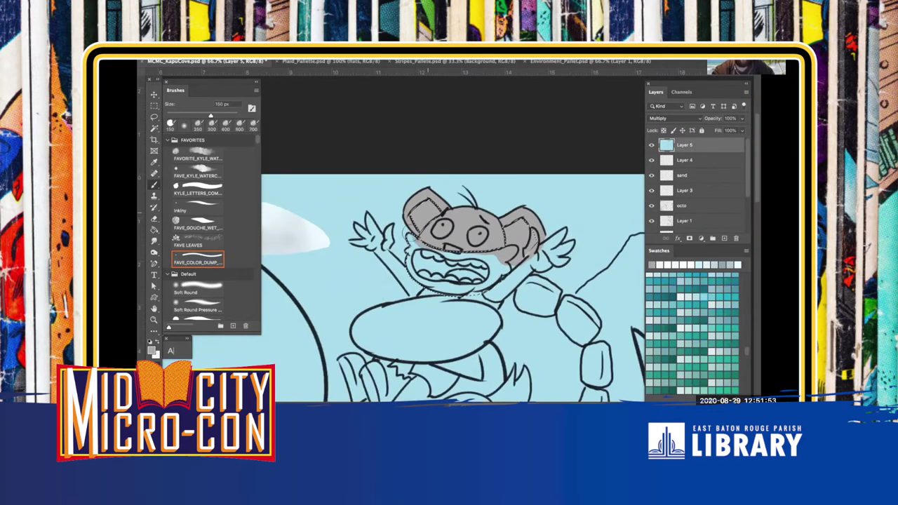
key("x")
mouse_move(419, 225)
left_mouse_down()
mouse_move(411, 192)
mouse_move(423, 182)
mouse_move(495, 205)
mouse_move(515, 285)
mouse_move(529, 258)
mouse_move(478, 231)
mouse_move(469, 309)
mouse_move(447, 311)
mouse_move(436, 266)
mouse_move(433, 281)
mouse_move(408, 251)
mouse_move(395, 266)
mouse_move(430, 210)
mouse_move(476, 239)
mouse_move(432, 226)
left_mouse_up()
Sample the grey of the mouse's head and touch up the forehead below the hair strands with a 20 px brush
key("super+plus")
key("super+plus")
key("super+plus")
left_click_drag(383, 286, 259, 361)
left_click(479, 207, "alt")
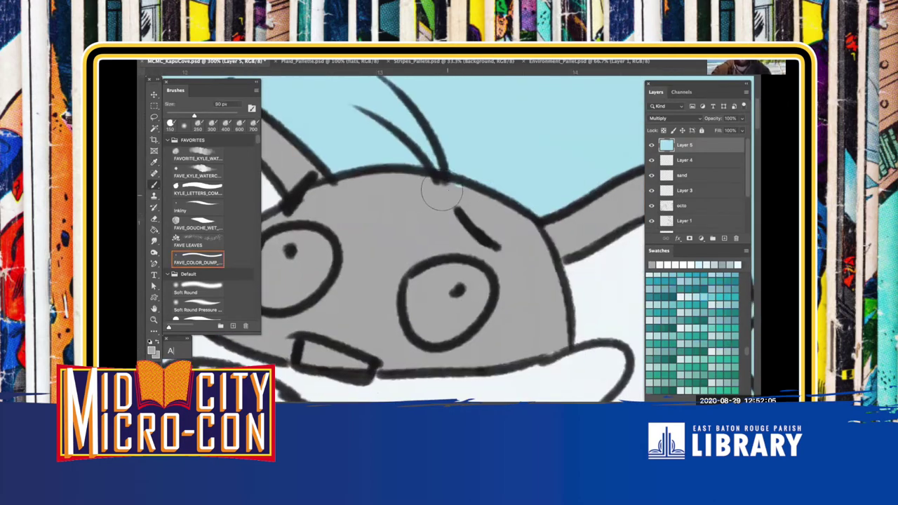
left_click_drag(446, 184, 465, 190)
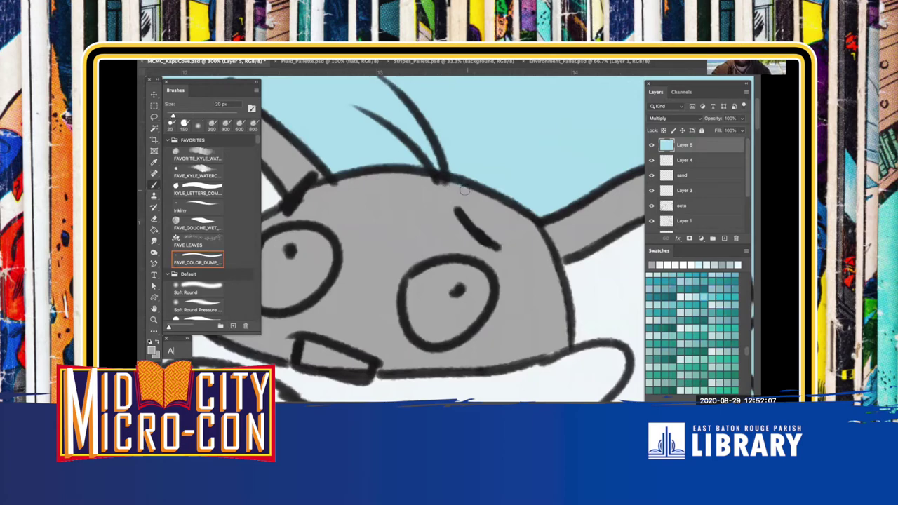
key("ctrl+minus")
key("ctrl+minus")
key("ctrl+minus")
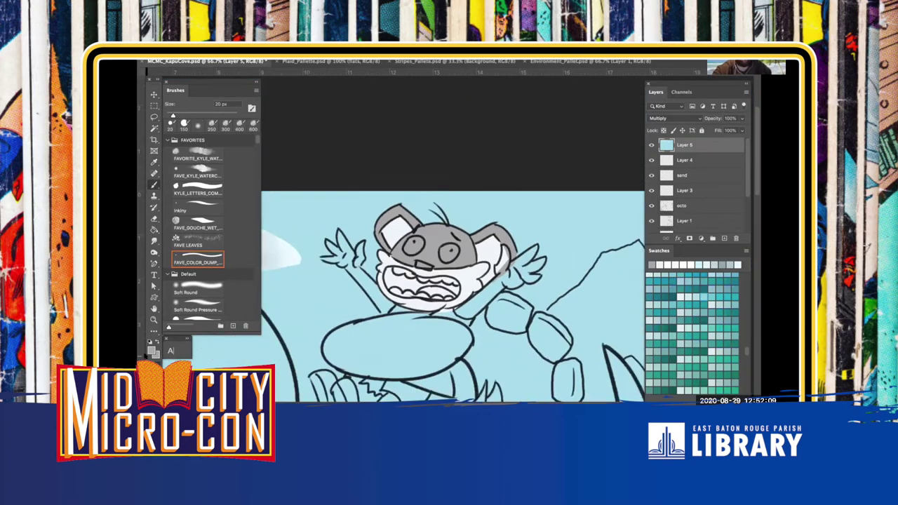
Set the foreground colour to pure white and paint both of the mouse's eyes with a 30 px brush, cleaning stray edges with grey
left_click(150, 350)
left_click_drag(307, 256, 254, 209)
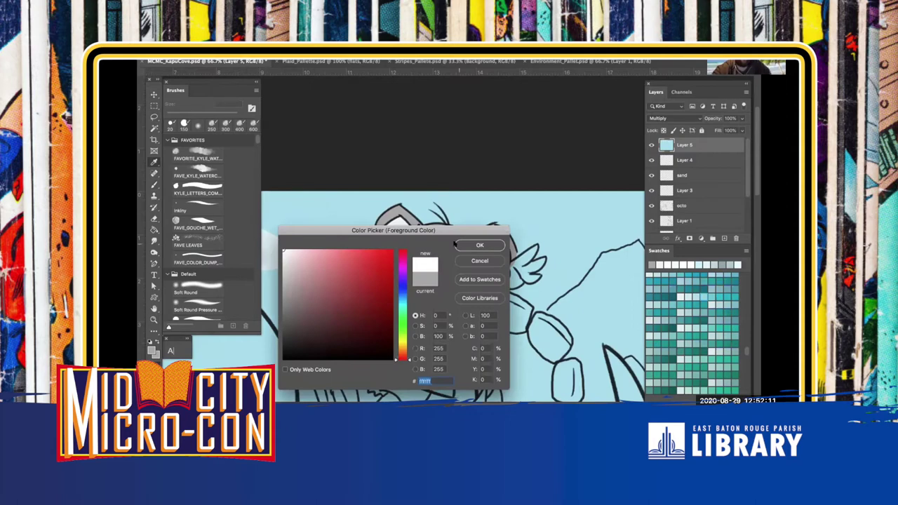
left_click(462, 242)
key("ctrl+plus")
key("ctrl+plus")
key("ctrl+plus")
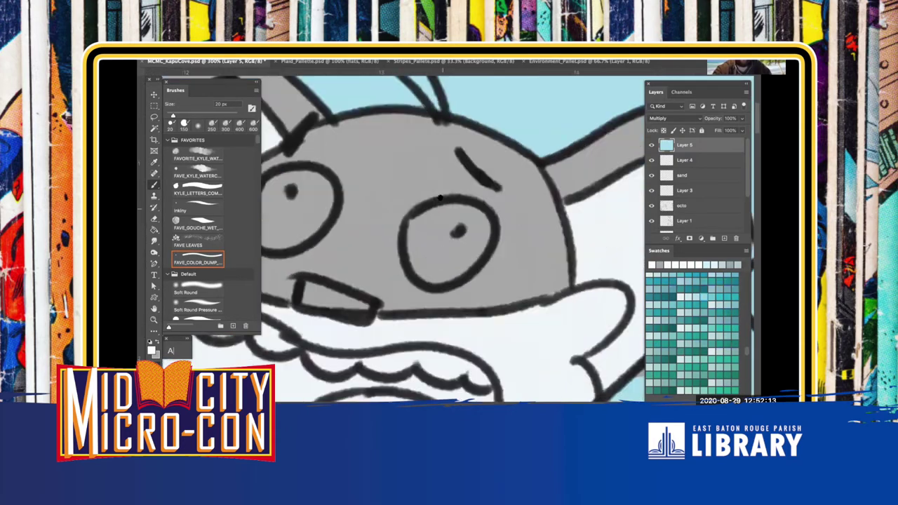
mouse_move(413, 242)
left_mouse_down()
mouse_move(416, 217)
mouse_move(462, 209)
mouse_move(474, 217)
mouse_move(454, 264)
mouse_move(432, 275)
mouse_move(431, 217)
mouse_move(418, 248)
mouse_move(440, 221)
left_mouse_up()
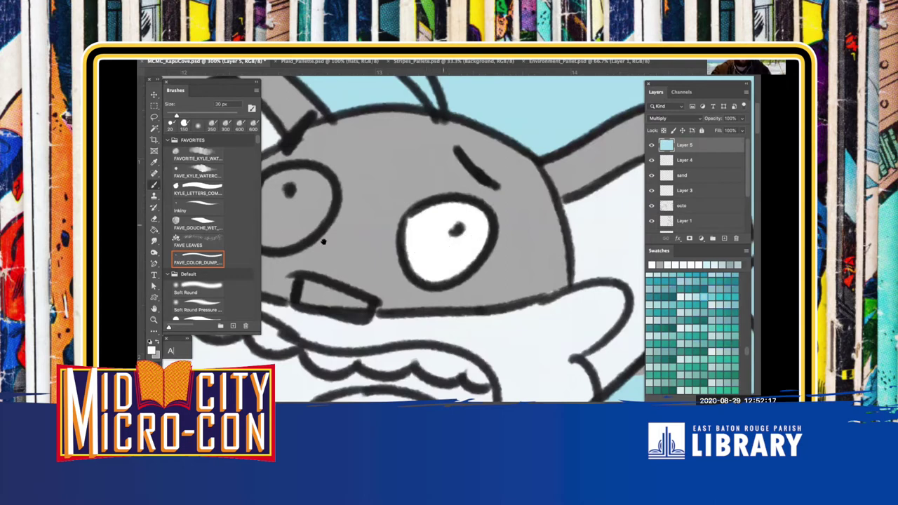
left_click_drag(323, 241, 407, 269)
mouse_move(335, 258)
left_mouse_down()
mouse_move(348, 219)
mouse_move(390, 205)
mouse_move(399, 248)
mouse_move(401, 239)
mouse_move(359, 255)
mouse_move(348, 232)
mouse_move(369, 214)
mouse_move(385, 241)
mouse_move(334, 253)
mouse_move(347, 255)
mouse_move(381, 208)
left_mouse_up()
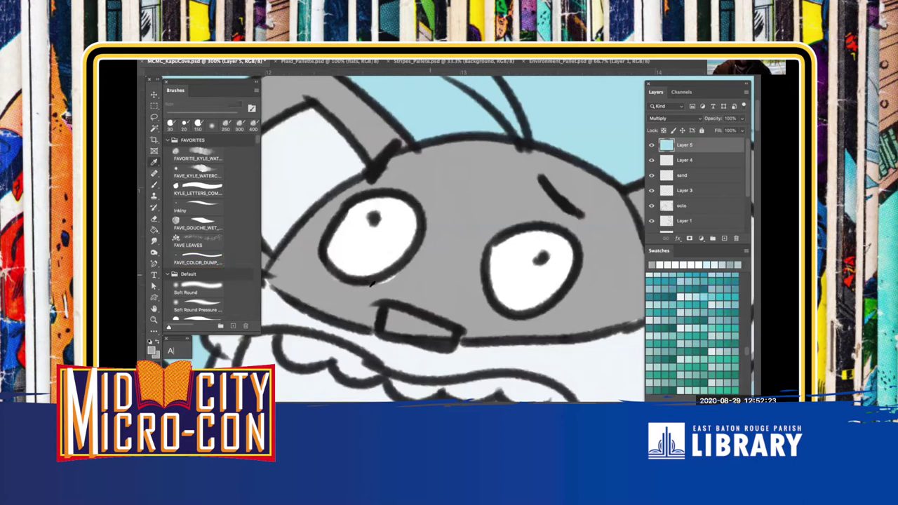
scroll(334, 284, "down", 3)
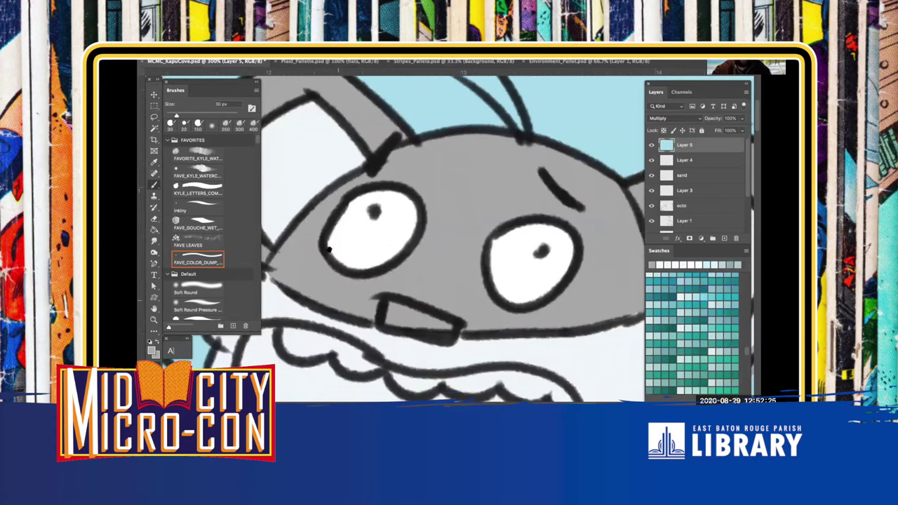
Switch to the Stripes palette document and sample its black swatch as the foreground colour
left_click(437, 68)
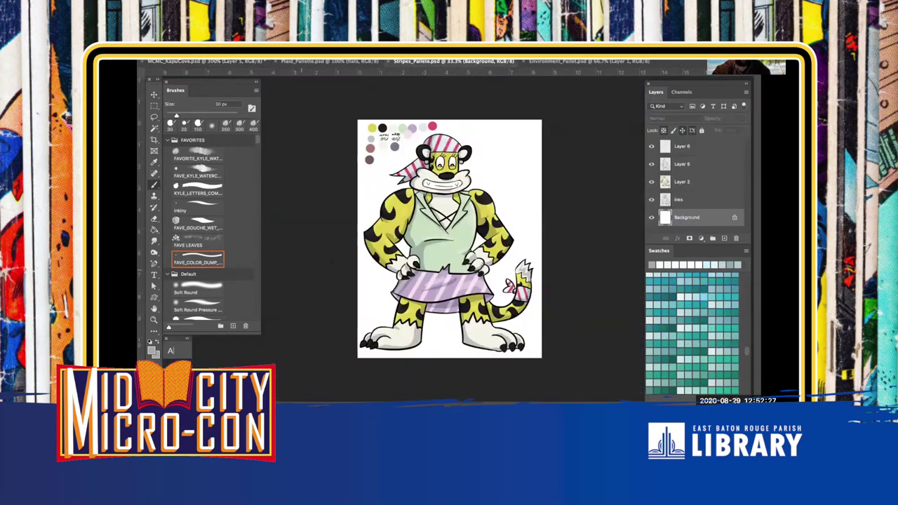
key("i")
left_click(382, 126)
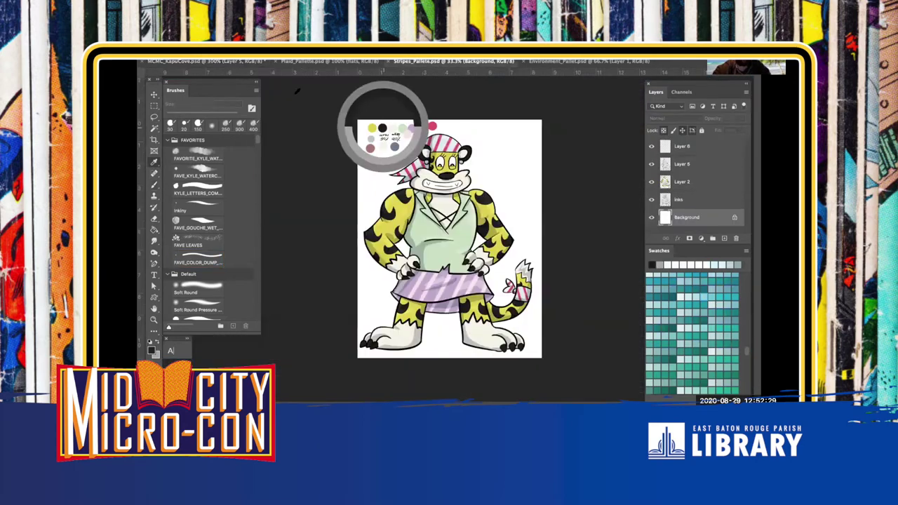
Return to the KapuCove illustration and paint the mouse's nose solid black with a 30 px brush
left_click(206, 62)
key("b")
mouse_move(381, 256)
left_mouse_down()
mouse_move(431, 270)
mouse_move(421, 284)
left_mouse_up()
left_click_drag(372, 326, 395, 214)
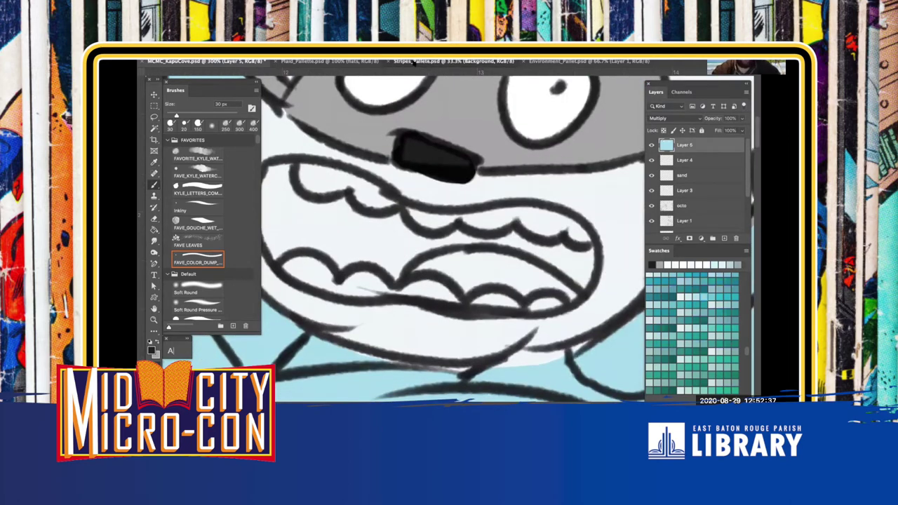
Sample the pink and dark maroon swatches in the Plaid palette document, then return to the KapuCove illustration
left_click(414, 62)
left_click(535, 62)
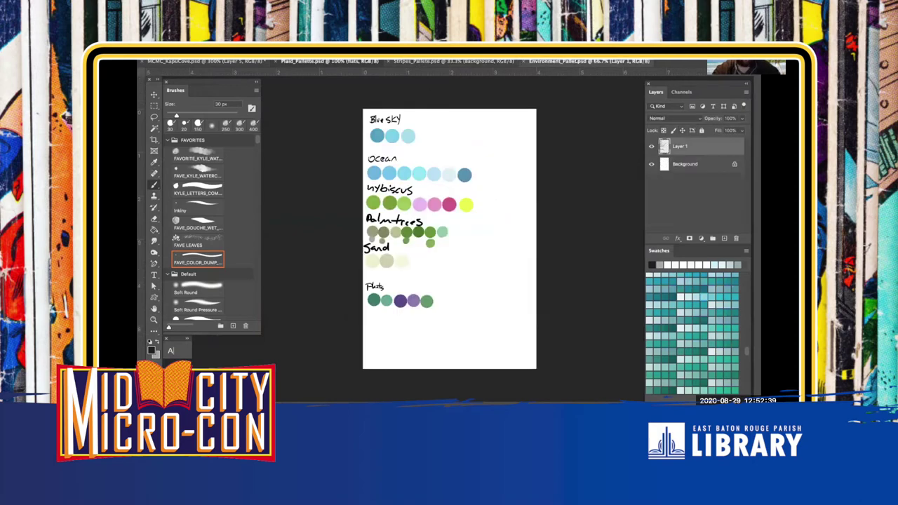
left_click(321, 62)
left_click_drag(349, 231, 437, 203)
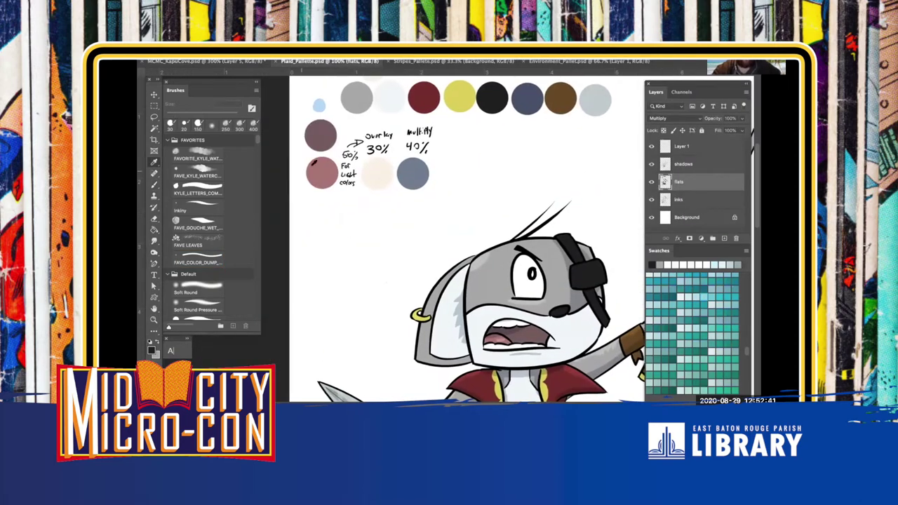
left_click(323, 174)
left_click(325, 134)
left_click(203, 62)
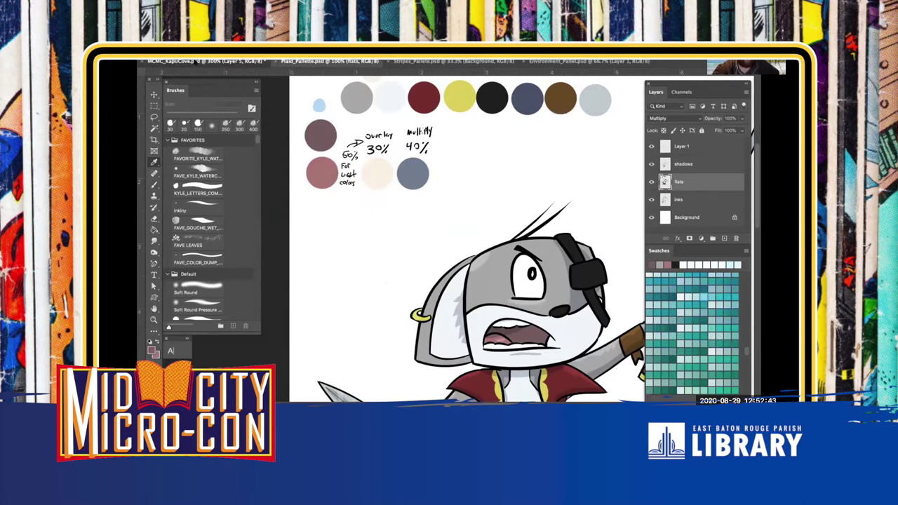
Paint the inside of the mouse's open mouth dark maroon around the teeth and tongue, reducing the brush to 20 px
key("b")
mouse_move(279, 246)
left_mouse_down()
mouse_move(331, 253)
mouse_move(348, 265)
mouse_move(335, 242)
mouse_move(344, 188)
mouse_move(365, 191)
mouse_move(390, 226)
mouse_move(415, 235)
mouse_move(394, 275)
mouse_move(351, 257)
mouse_move(393, 232)
mouse_move(312, 216)
mouse_move(351, 198)
mouse_move(365, 226)
mouse_move(342, 251)
mouse_move(294, 241)
mouse_move(324, 222)
mouse_move(337, 238)
mouse_move(420, 217)
mouse_move(368, 235)
mouse_move(472, 220)
mouse_move(541, 237)
mouse_move(536, 270)
mouse_move(477, 228)
mouse_move(531, 247)
left_mouse_up()
key("[")
key("bracketleft")
Swap to the sampled pink and paint the mouse's tongue with the 20 px brush
key("x")
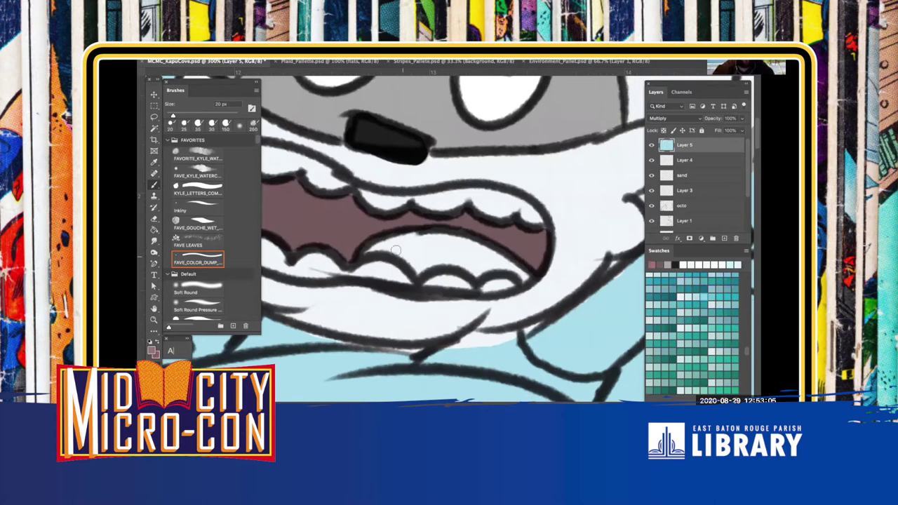
mouse_move(378, 246)
left_mouse_down()
mouse_move(442, 238)
mouse_move(388, 246)
mouse_move(420, 270)
mouse_move(453, 261)
mouse_move(414, 264)
mouse_move(414, 247)
mouse_move(428, 241)
mouse_move(429, 258)
mouse_move(450, 239)
mouse_move(518, 274)
left_mouse_up()
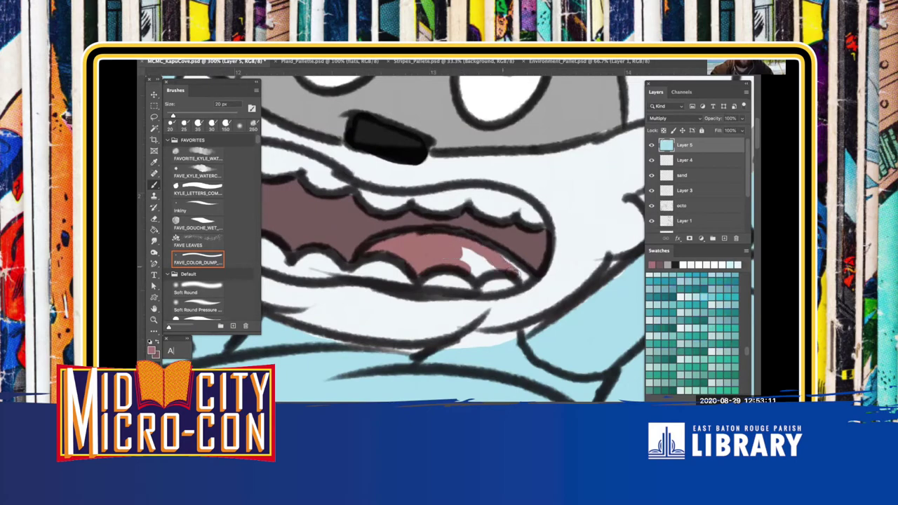
left_click_drag(471, 245, 474, 261)
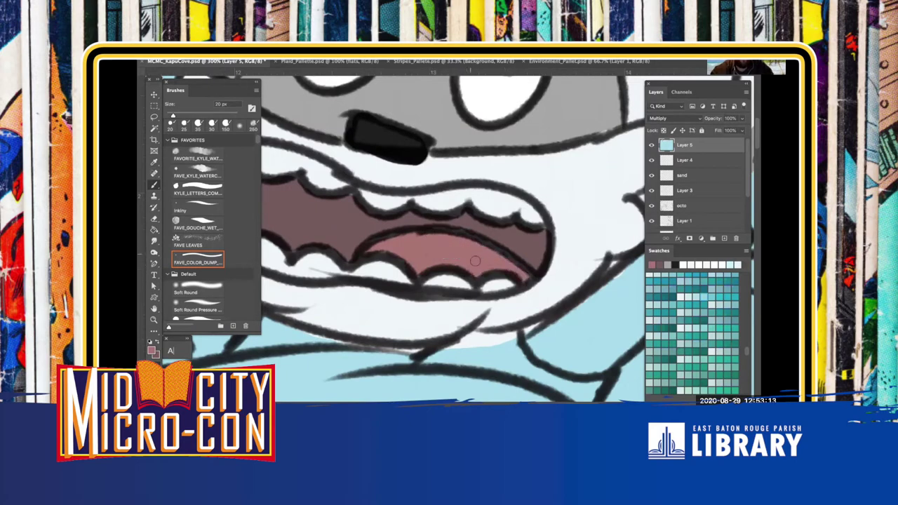
key("ctrl+minus")
key("ctrl+minus")
key("ctrl+minus")
key("ctrl+minus")
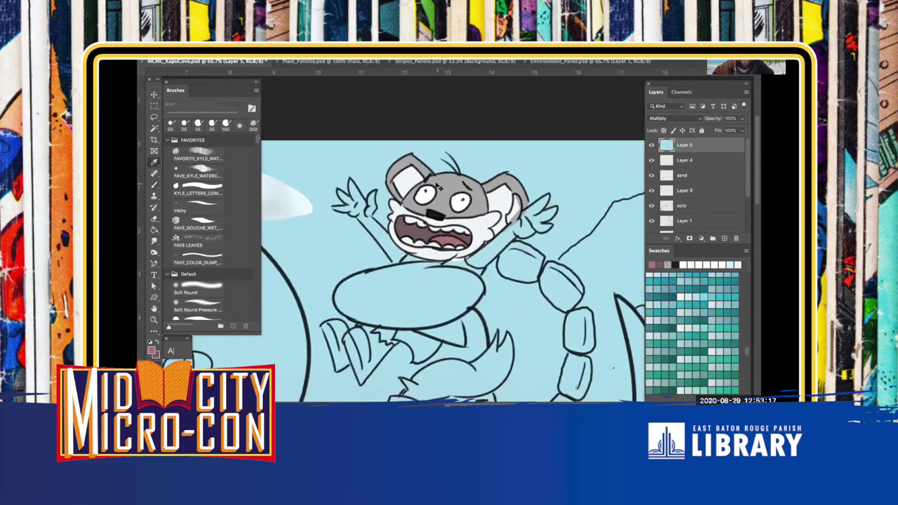
Lasso the mouse's raised arm, palm and thumb beside the muzzle and fill the selection with the current pink
scroll(383, 214, "up", 2)
key("b")
scroll(406, 290, "up", 1)
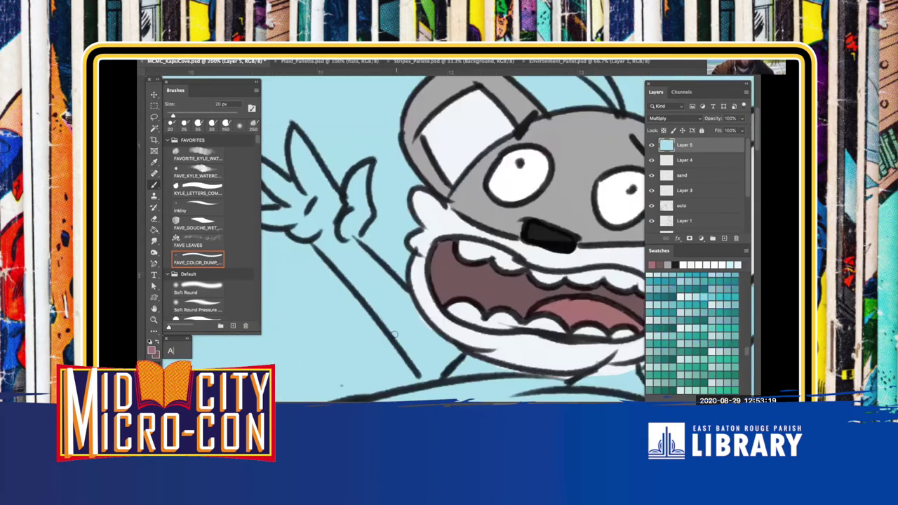
left_click_drag(418, 279, 428, 249)
key("l")
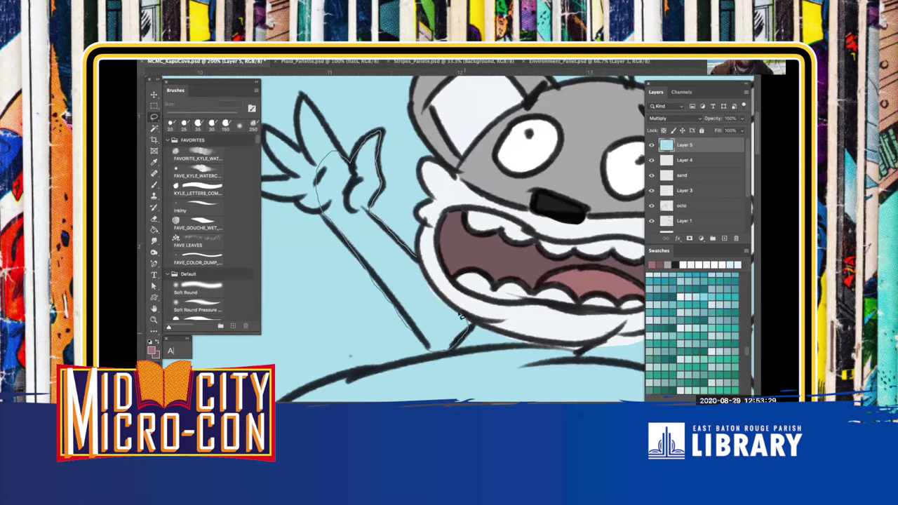
left_click_drag(413, 250, 421, 264)
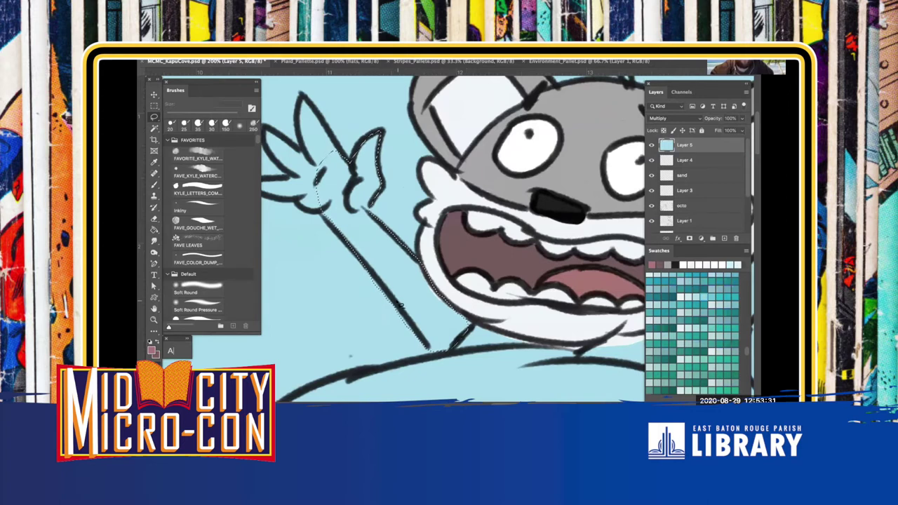
key("g")
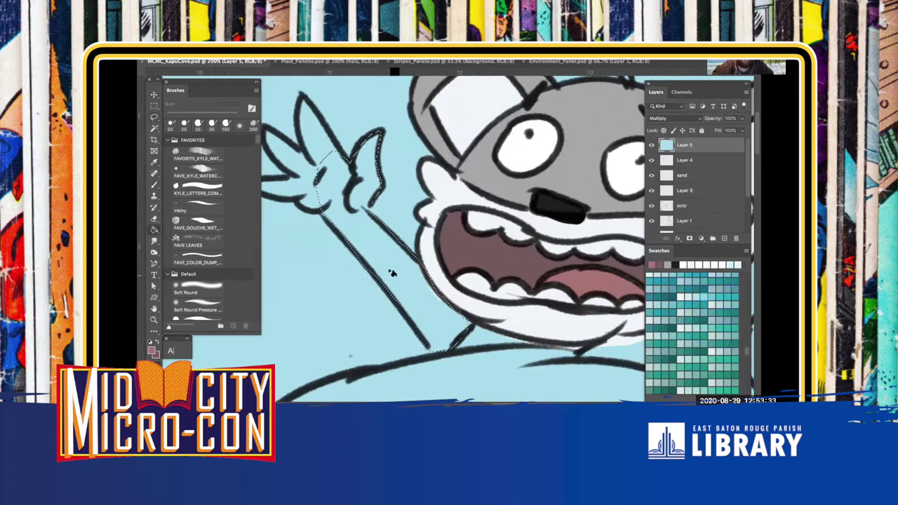
left_click(390, 273)
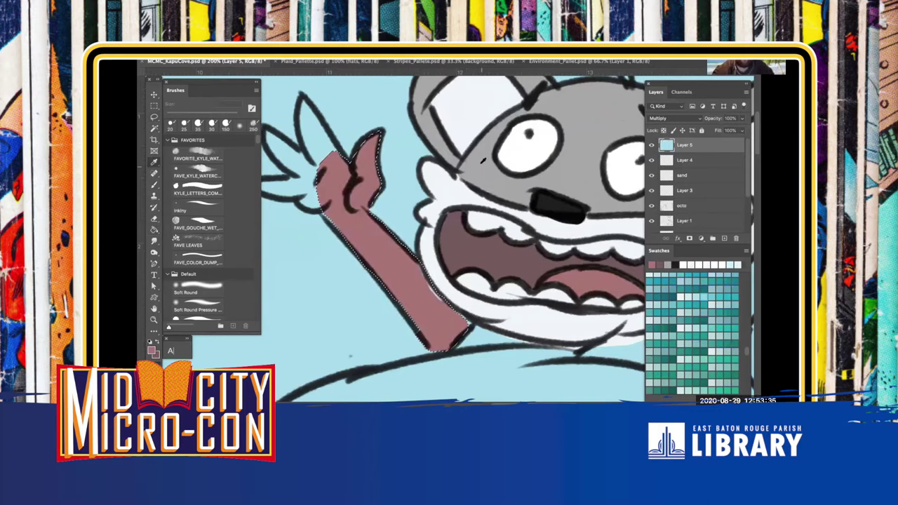
Sample the grey of the mouse's head, repaint the selected arm with an enlarged brush and deselect it
key("b")
key("bracketright")
key("bracketright")
key("bracketright")
key("bracketright")
key("bracketright")
key("bracketright")
key("bracketright")
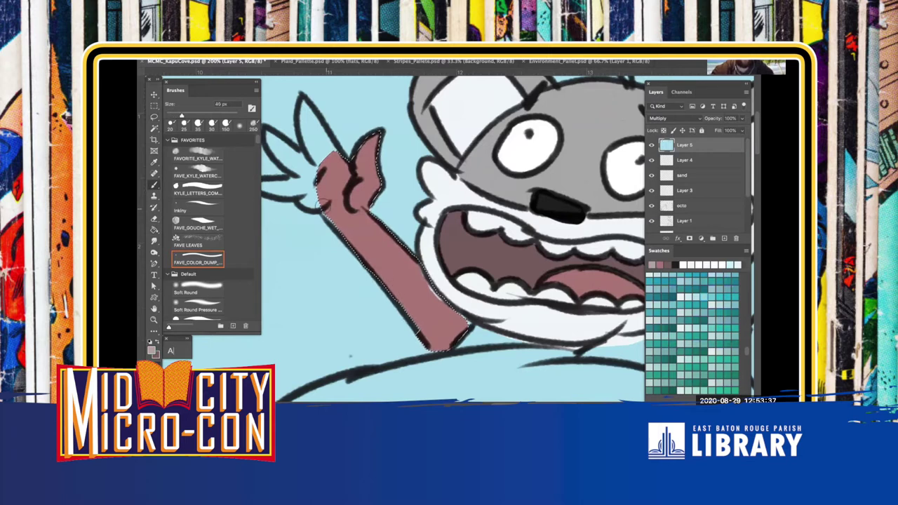
mouse_move(320, 163)
left_mouse_down()
mouse_move(367, 183)
mouse_move(368, 121)
mouse_move(443, 317)
mouse_move(454, 320)
mouse_move(460, 300)
mouse_move(458, 325)
mouse_move(466, 292)
left_mouse_up()
key("ctrl+d")
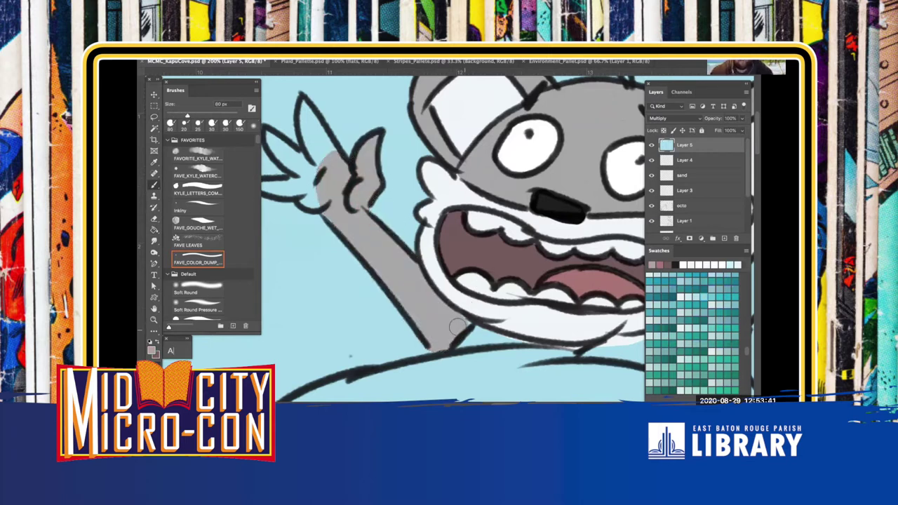
Paint the remaining fingers of the same raised hand grey, reducing the brush to 25 px
left_click_drag(463, 322, 538, 402)
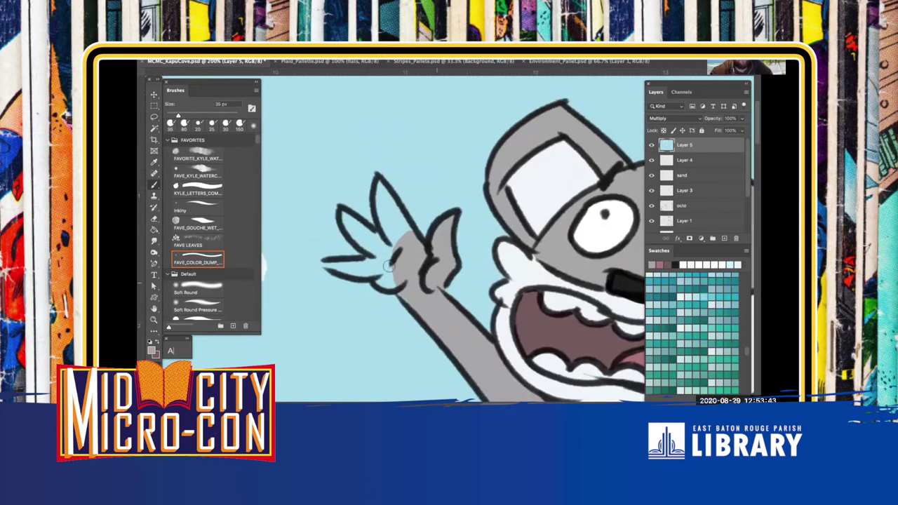
mouse_move(388, 238)
left_mouse_down()
mouse_move(378, 183)
mouse_move(404, 228)
left_mouse_up()
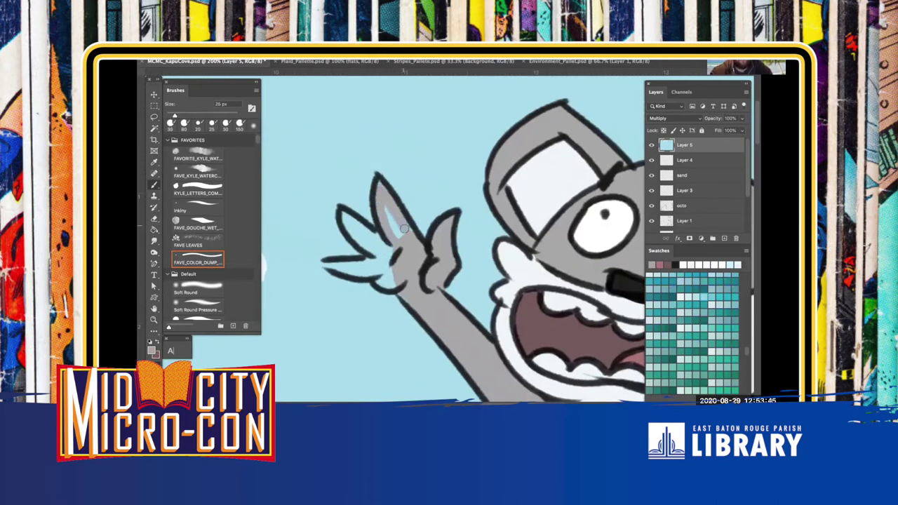
mouse_move(348, 225)
left_mouse_down()
mouse_move(380, 238)
mouse_move(350, 229)
mouse_move(370, 246)
mouse_move(399, 236)
left_mouse_up()
mouse_move(365, 261)
left_mouse_down()
mouse_move(325, 264)
mouse_move(358, 269)
left_mouse_up()
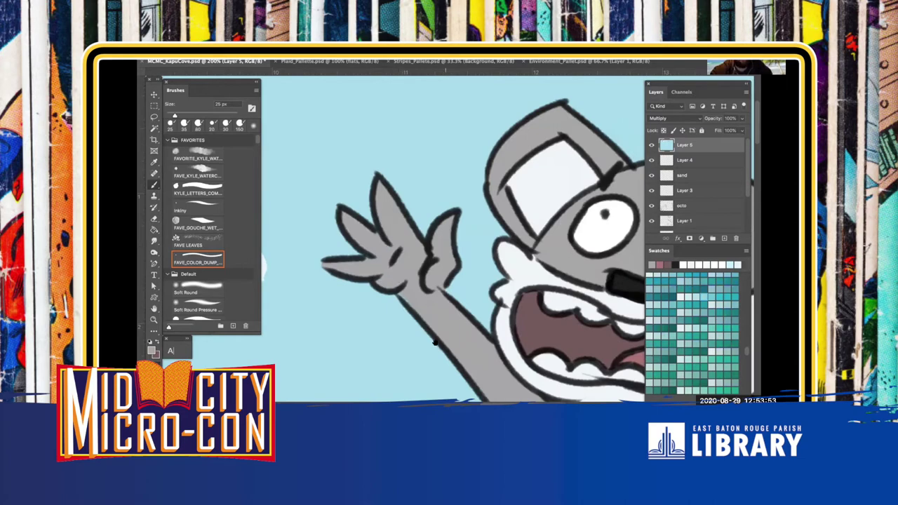
Paint the mouse's other forearm grey with a 30 px brush, from the body up toward the wrist
left_click_drag(435, 343, 351, 211)
mouse_move(344, 339)
left_mouse_down()
mouse_move(399, 273)
mouse_move(433, 304)
mouse_move(384, 333)
left_mouse_up()
key("super+minus")
key("]")
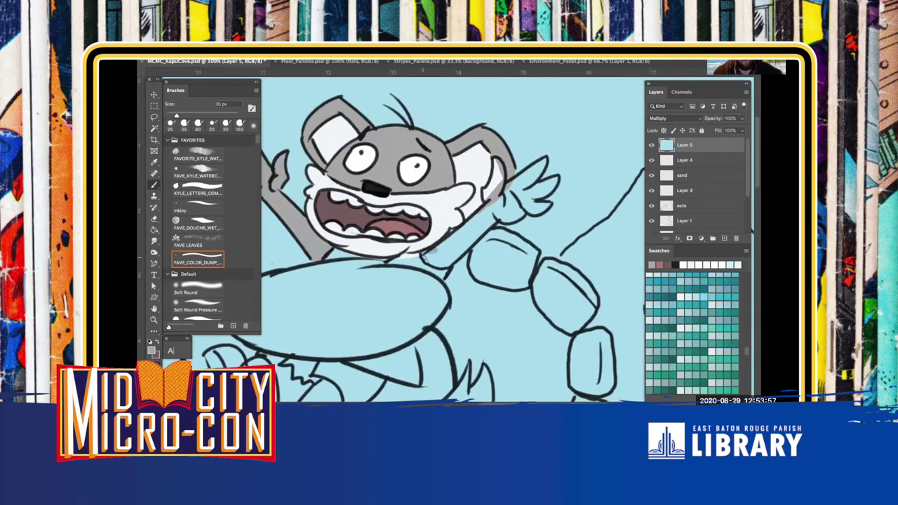
mouse_move(461, 244)
left_mouse_down()
mouse_move(484, 227)
mouse_move(434, 259)
mouse_move(479, 228)
left_mouse_up()
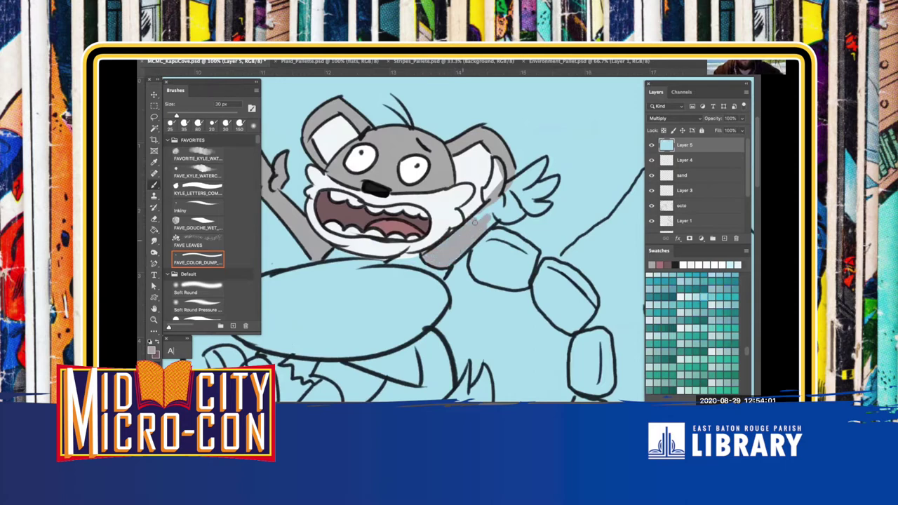
scroll(491, 203, "up", 5)
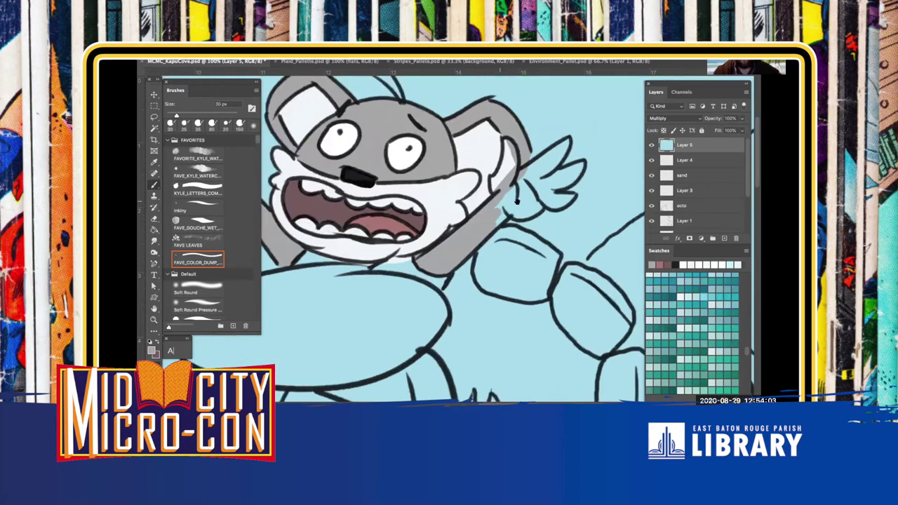
Paint the second hand grey, using a 20 px brush where its thumb overlaps the inner ear
mouse_move(513, 130)
left_mouse_down()
mouse_move(528, 102)
mouse_move(541, 110)
left_mouse_up()
left_click_drag(521, 174, 512, 293)
key("[")
left_click_drag(513, 215, 516, 174)
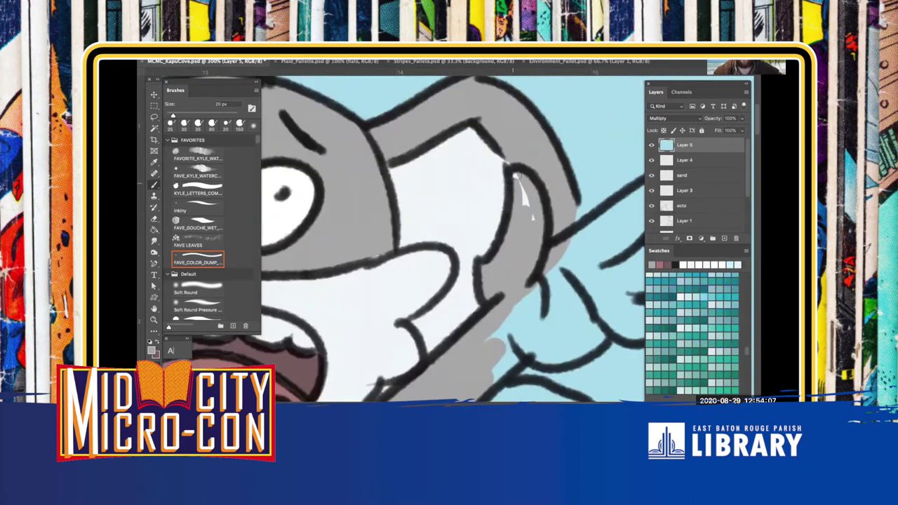
mouse_move(509, 278)
left_mouse_down()
mouse_move(398, 225)
mouse_move(481, 178)
mouse_move(455, 181)
mouse_move(535, 136)
mouse_move(561, 109)
mouse_move(509, 185)
mouse_move(537, 138)
mouse_move(491, 187)
mouse_move(520, 199)
mouse_move(508, 199)
mouse_move(593, 167)
mouse_move(522, 216)
mouse_move(551, 187)
mouse_move(521, 227)
mouse_move(535, 222)
mouse_move(529, 242)
mouse_move(569, 243)
mouse_move(514, 249)
mouse_move(517, 261)
mouse_move(476, 278)
mouse_move(494, 269)
mouse_move(423, 275)
mouse_move(369, 314)
mouse_move(350, 314)
mouse_move(404, 259)
mouse_move(418, 228)
mouse_move(397, 268)
mouse_move(430, 237)
mouse_move(423, 271)
mouse_move(462, 193)
mouse_move(454, 243)
mouse_move(480, 218)
mouse_move(476, 264)
left_mouse_up()
key("]")
key("super+minus")
key("super+minus")
key("super+minus")
key("super+minus")
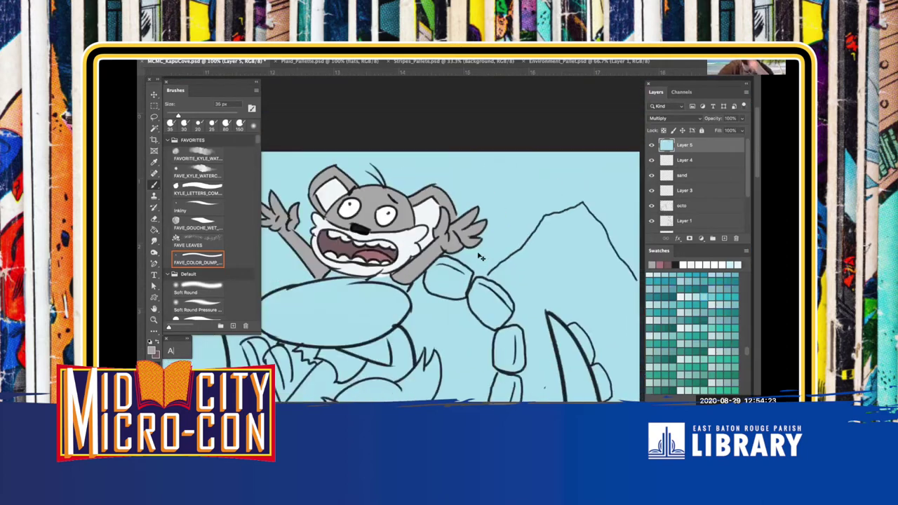
Lasso both of the mouse's feet below the belly, fill the selection with grey and deselect it
scroll(481, 258, "up", 5)
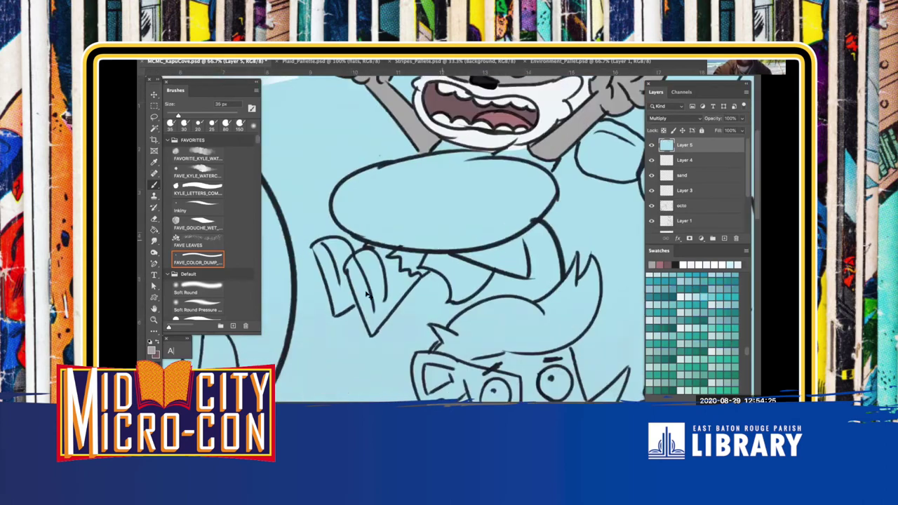
left_click_drag(400, 265, 450, 229)
key("l")
left_click_drag(342, 271, 373, 268)
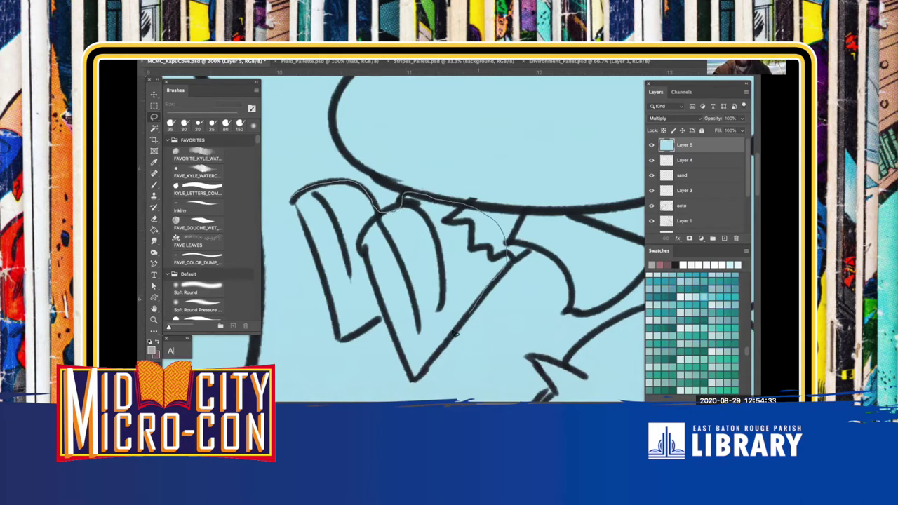
left_click_drag(390, 325, 342, 338)
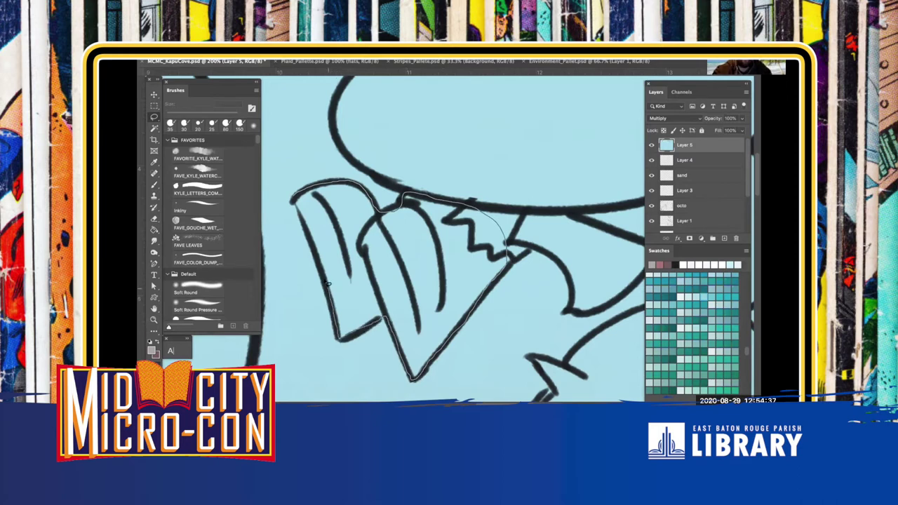
left_click_drag(294, 212, 295, 215)
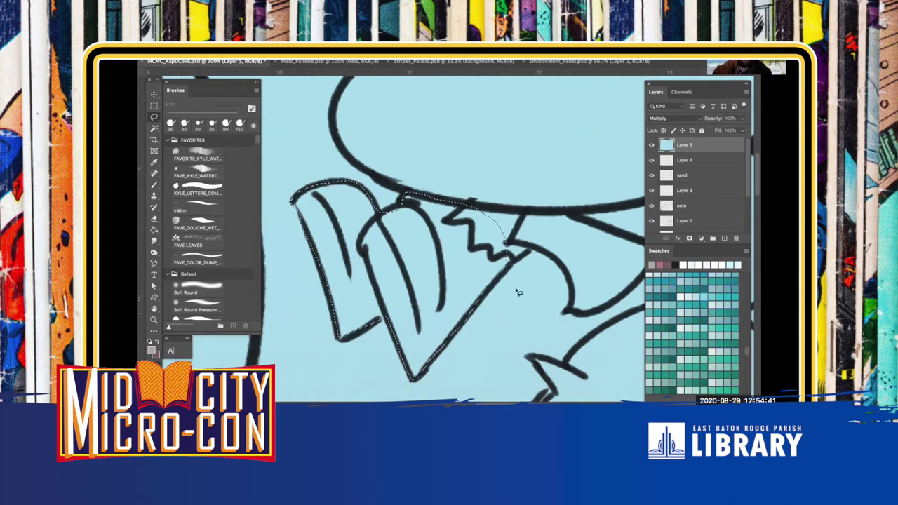
key("g")
left_click(454, 291)
key("ctrl+d")
Sample the muzzle's pale white and paint the soles of both feet, reducing the brush to 25 px
scroll(418, 270, "up", 2)
mouse_move(418, 269)
left_mouse_down()
mouse_move(372, 410)
mouse_move(374, 351)
mouse_move(392, 315)
left_mouse_up()
key("b")
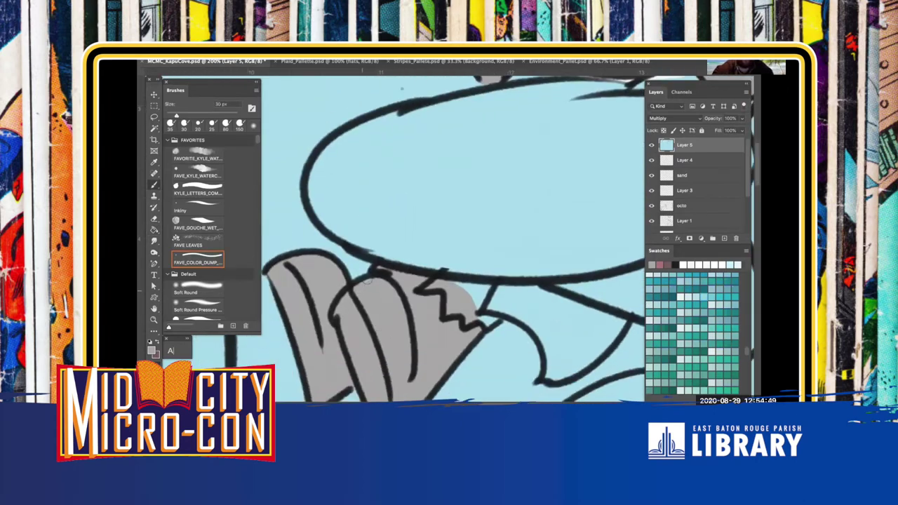
scroll(478, 203, "up", 3)
scroll(478, 203, "right", 2)
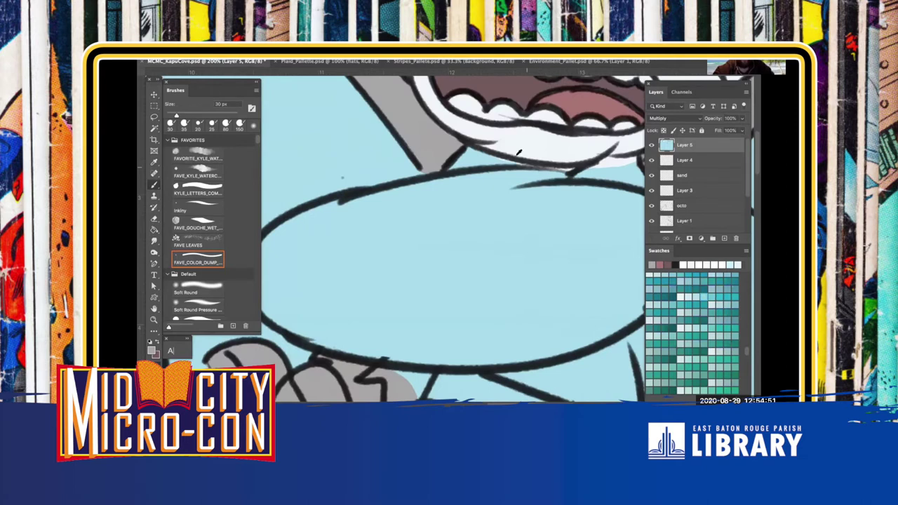
scroll(358, 297, "down", 6)
scroll(358, 297, "left", 4)
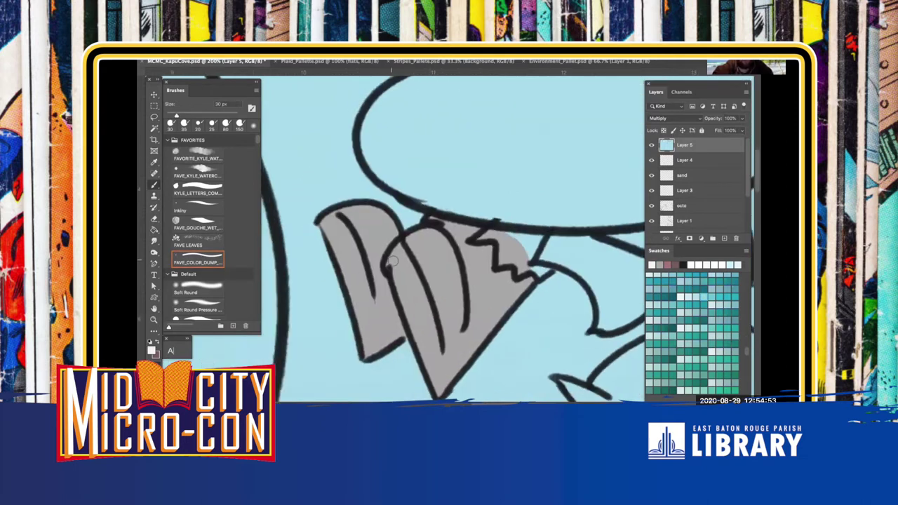
mouse_move(392, 259)
left_mouse_down()
mouse_move(410, 278)
mouse_move(440, 385)
left_mouse_up()
mouse_move(421, 343)
left_mouse_down()
mouse_move(394, 253)
mouse_move(416, 330)
mouse_move(394, 270)
mouse_move(422, 326)
mouse_move(400, 247)
mouse_move(434, 342)
left_mouse_up()
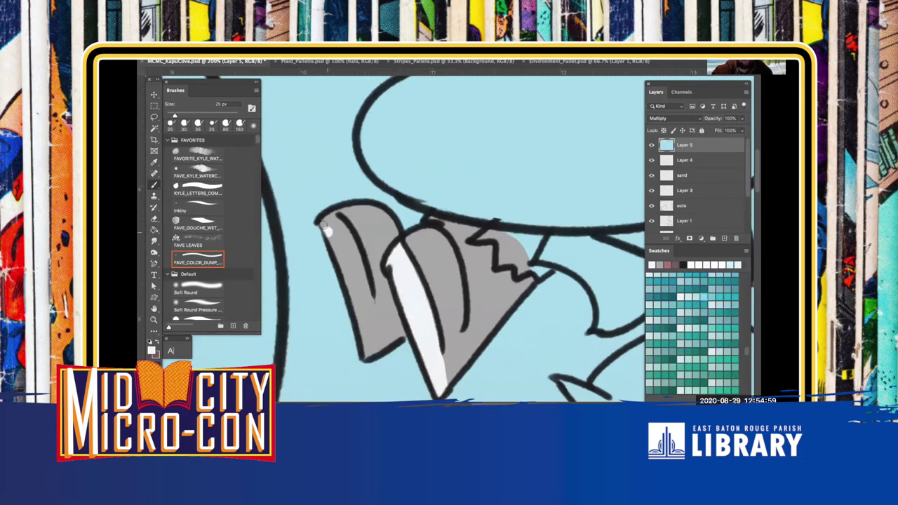
mouse_move(326, 221)
left_mouse_down()
mouse_move(377, 329)
mouse_move(377, 348)
mouse_move(367, 352)
mouse_move(329, 231)
mouse_move(366, 336)
mouse_move(331, 218)
left_mouse_up()
key("ctrl+minus")
key("ctrl+minus")
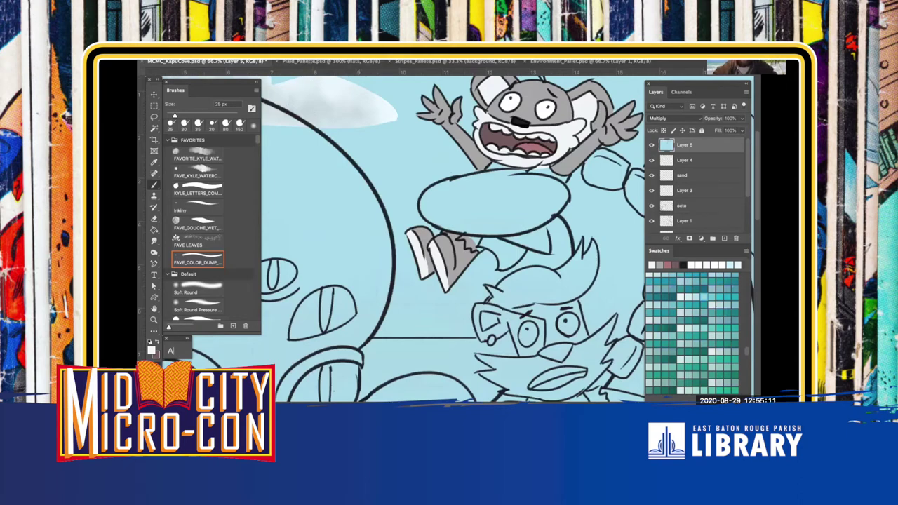
Switch to the Plaid palette document, sample its dark red swatch and bring the full reference character into view
left_click(414, 62)
left_click(349, 62)
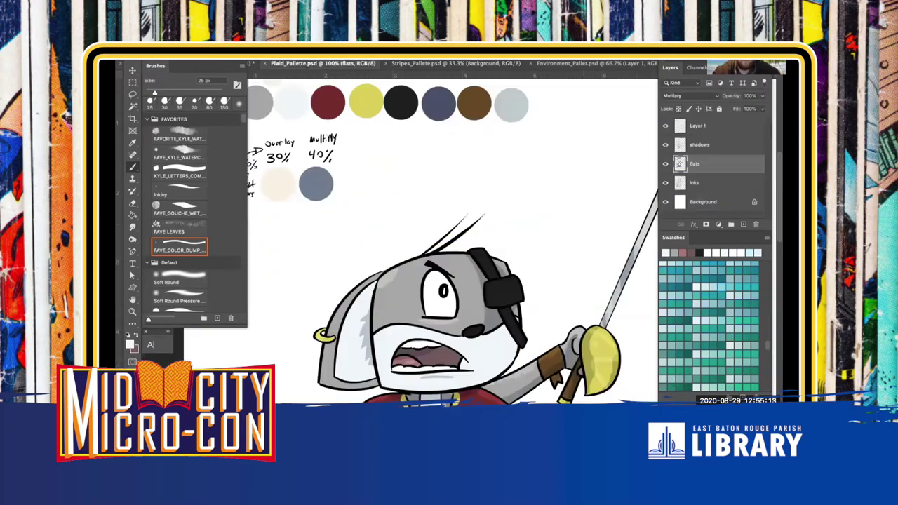
key("super+plus")
key("ctrl+minus")
key("i")
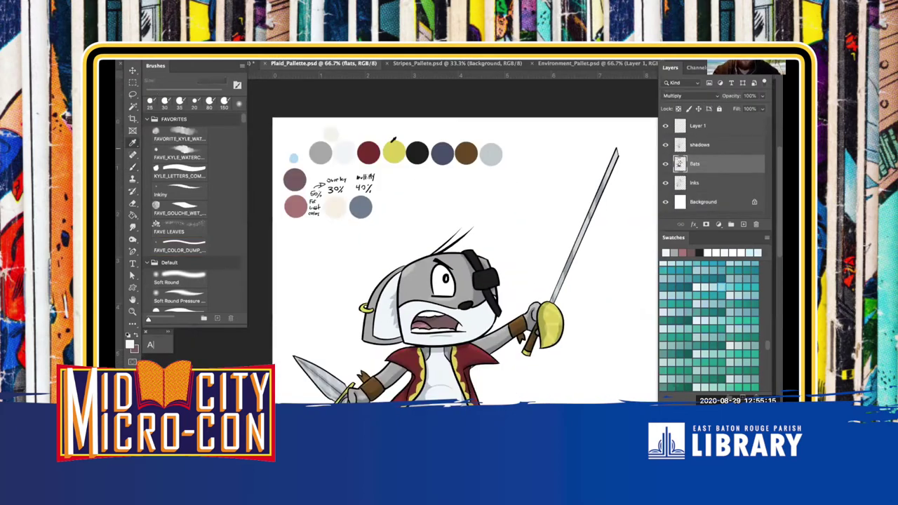
left_click(369, 149)
scroll(423, 186, "down", 5)
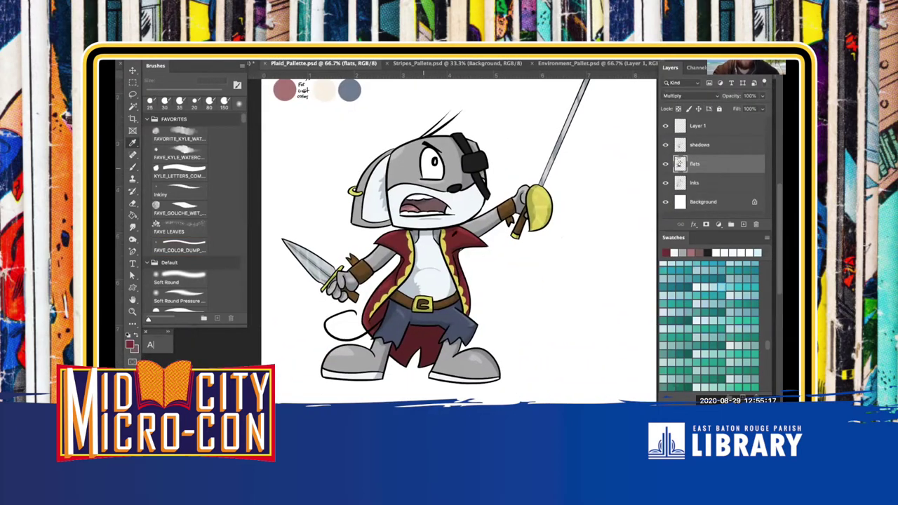
Sample the Plaid palette's slate-blue swatch, return to the KapuCove illustration and paint the mouse's torn trousers beside its feet
scroll(396, 156, "down", 2)
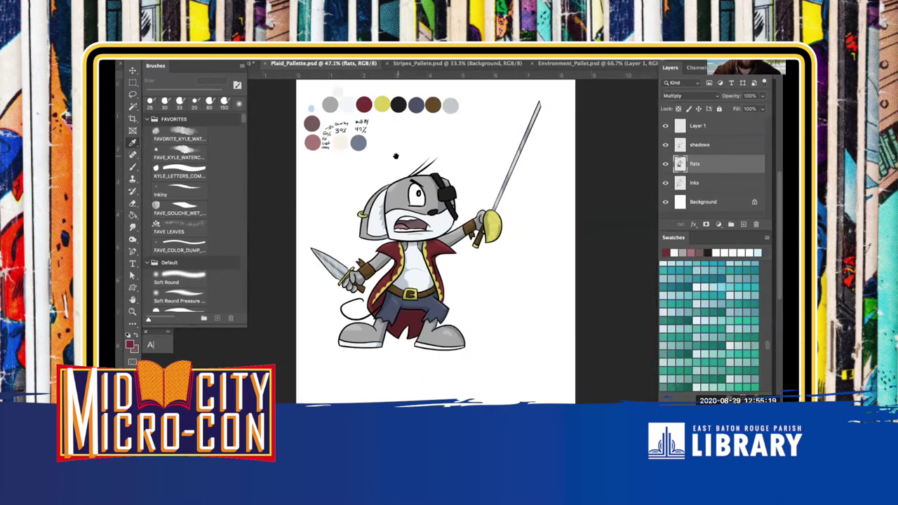
key("super+plus")
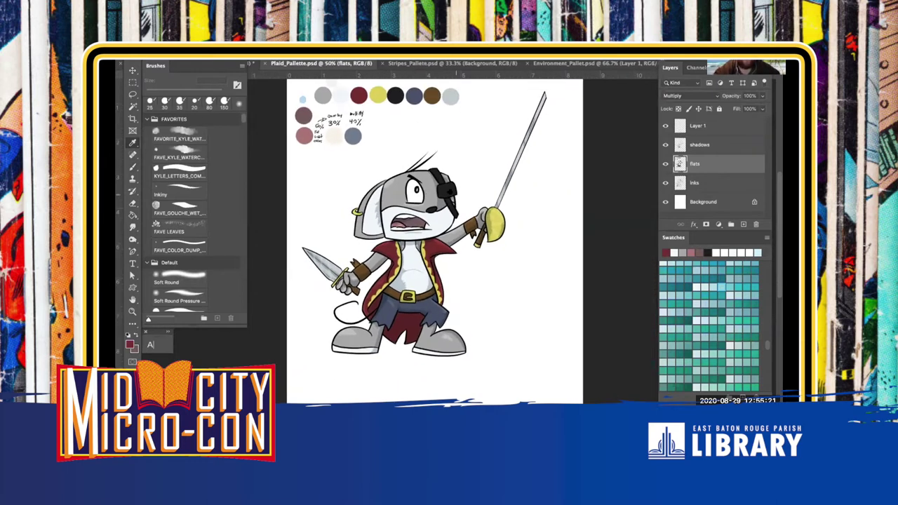
key("x")
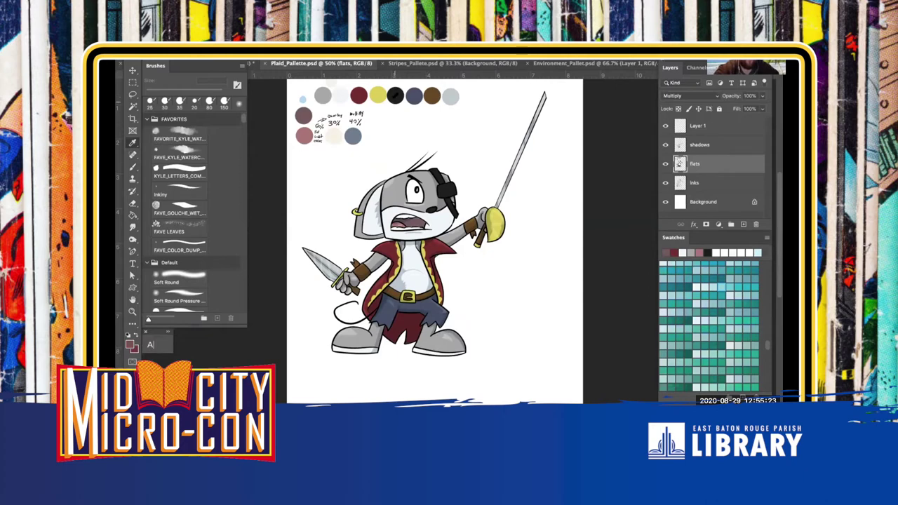
left_click(349, 87)
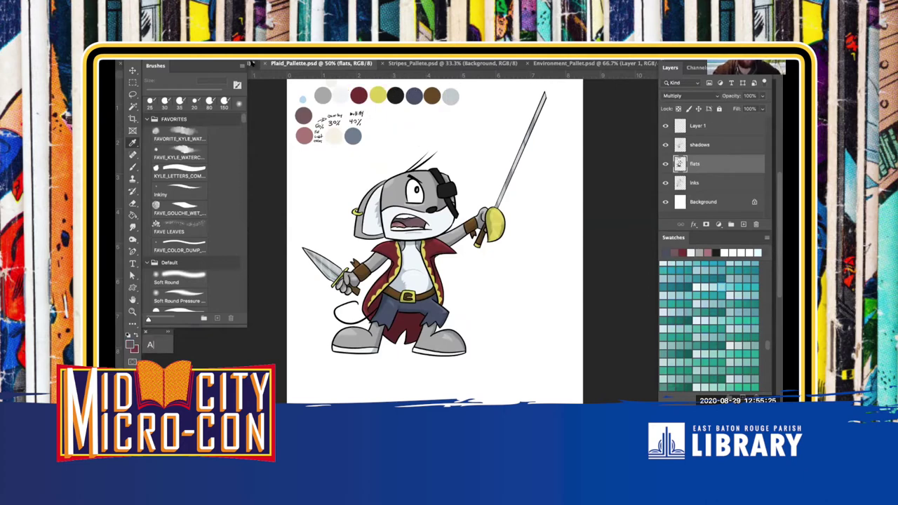
left_click(253, 64)
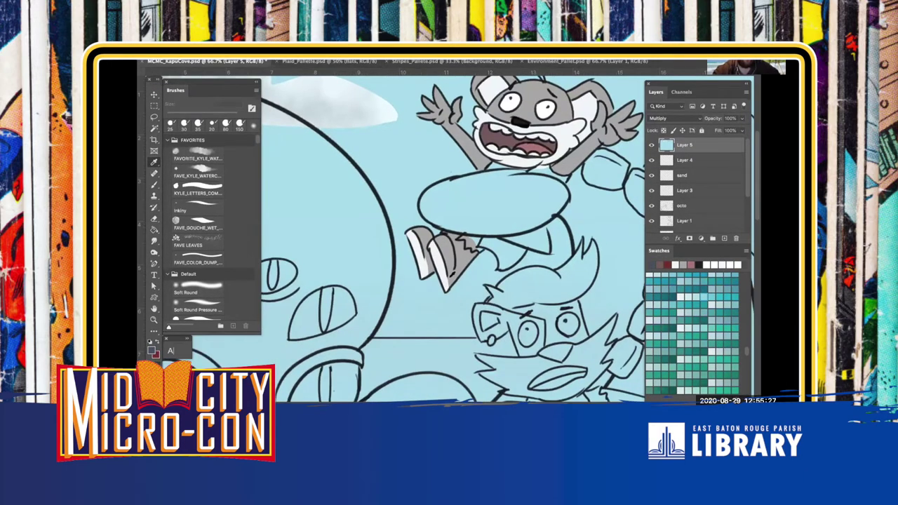
key("super+plus")
key("b")
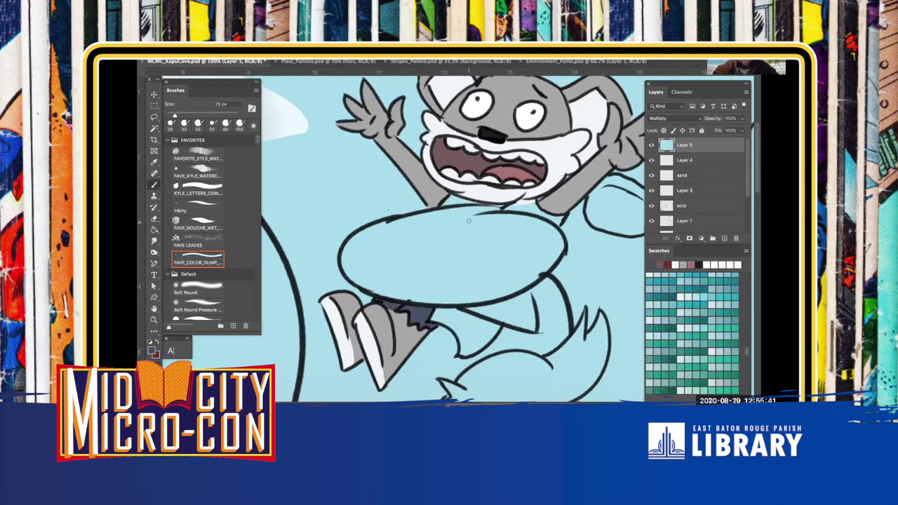
Paint the mouse's coat tail below the belly dark red, enlarging the brush to 40 px
key("x")
key("bracketright")
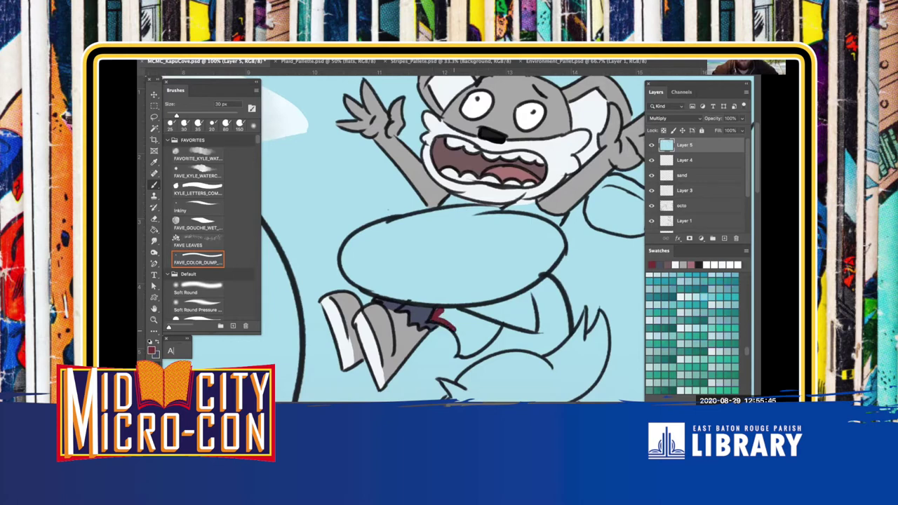
mouse_move(464, 354)
left_mouse_down()
mouse_move(489, 334)
mouse_move(466, 313)
mouse_move(488, 330)
mouse_move(466, 349)
mouse_move(449, 322)
mouse_move(474, 333)
left_mouse_up()
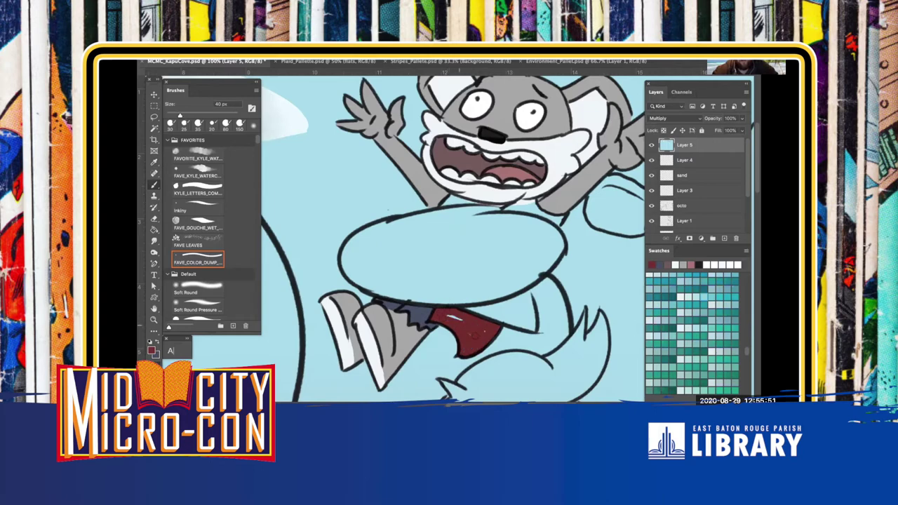
left_click_drag(412, 263, 368, 204)
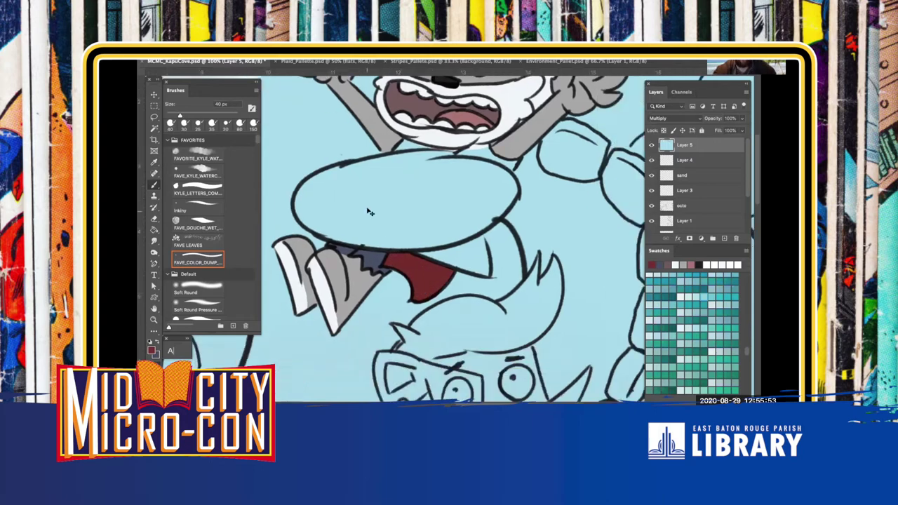
Paint the chest strip under the mouse's chin with its sampled white and the coat shoulder with the sampled dark red
key("super+minus")
left_click(442, 171, "alt")
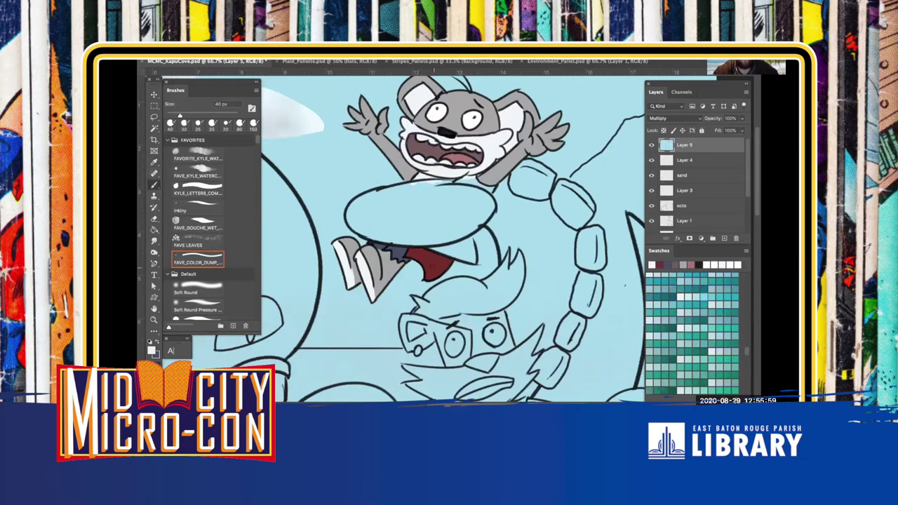
left_click(427, 265, "alt")
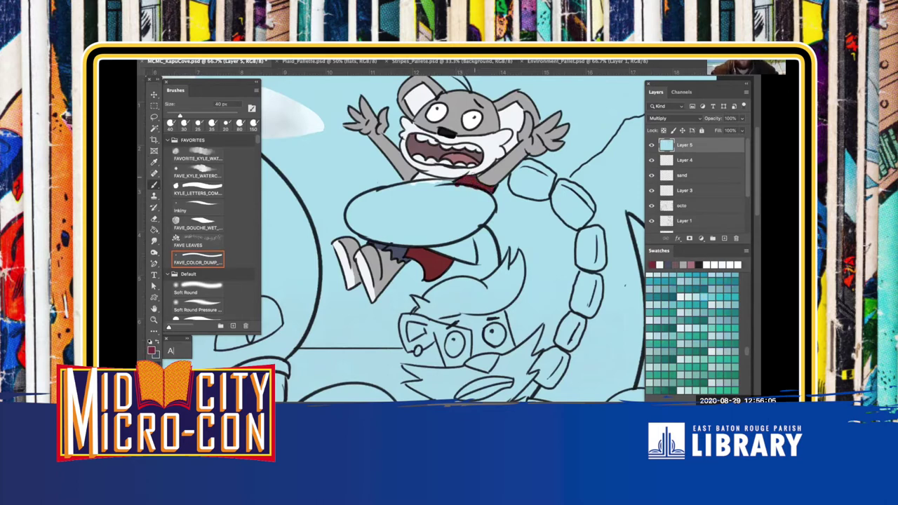
Sample the yellow and black swatches from the Stripes palette document and return to the bearded character's face in the KapuCove illustration
left_click_drag(432, 332, 406, 240)
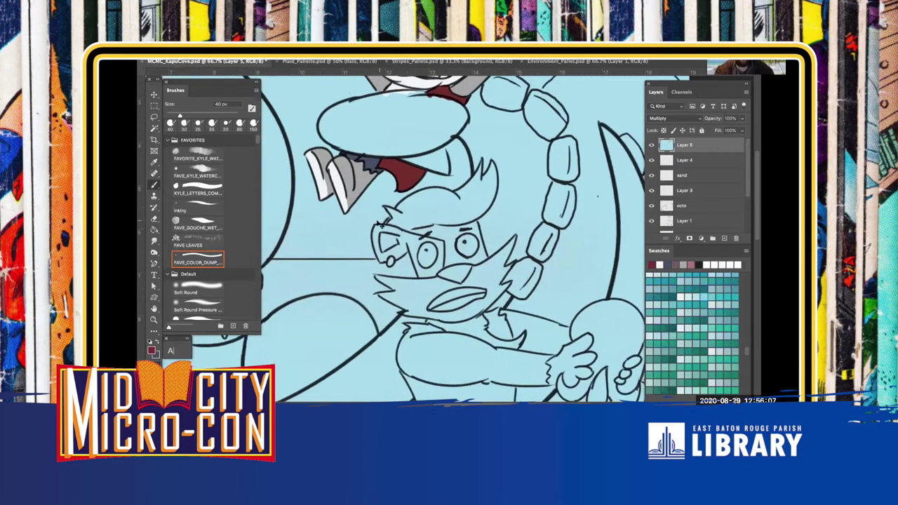
key("super+plus")
left_click_drag(387, 210, 395, 243)
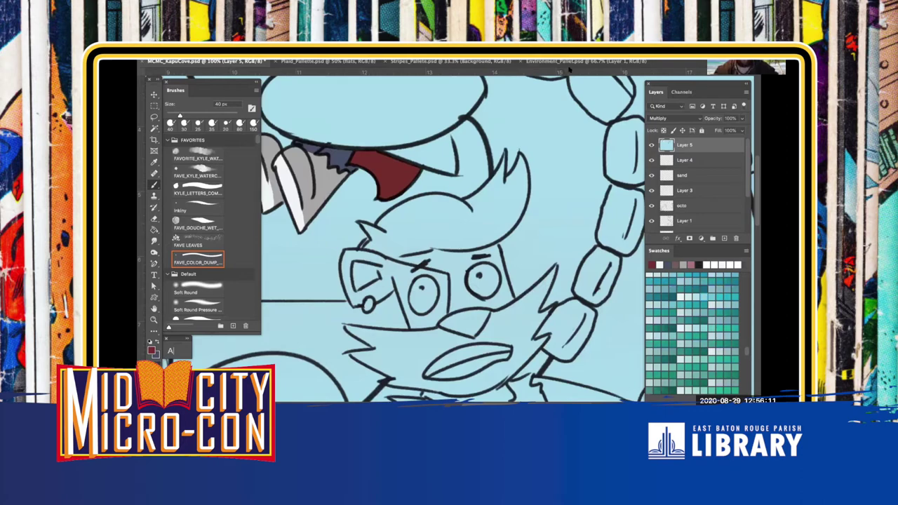
left_click(570, 62)
left_click(414, 61)
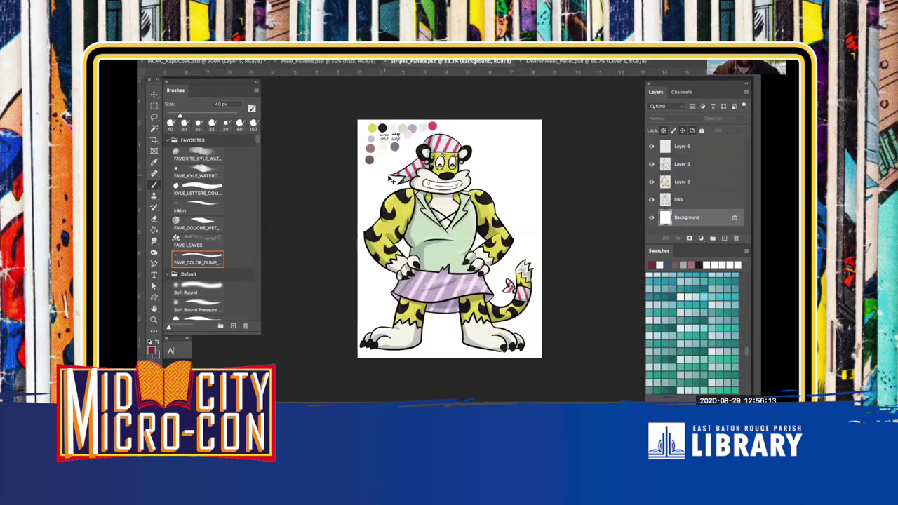
key("super+plus")
key("super+plus")
left_click_drag(372, 173, 411, 311)
key("i")
left_click(330, 153)
left_click(353, 154)
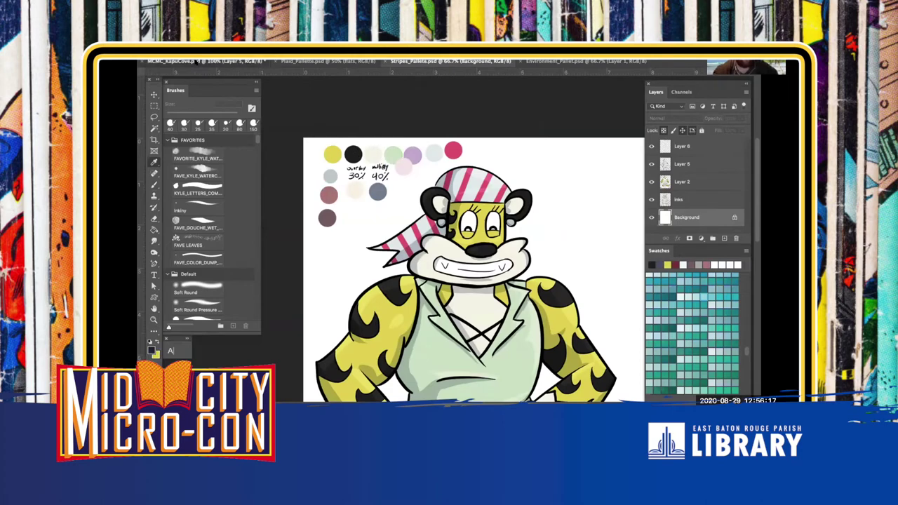
left_click(200, 62)
left_click_drag(365, 280, 326, 245)
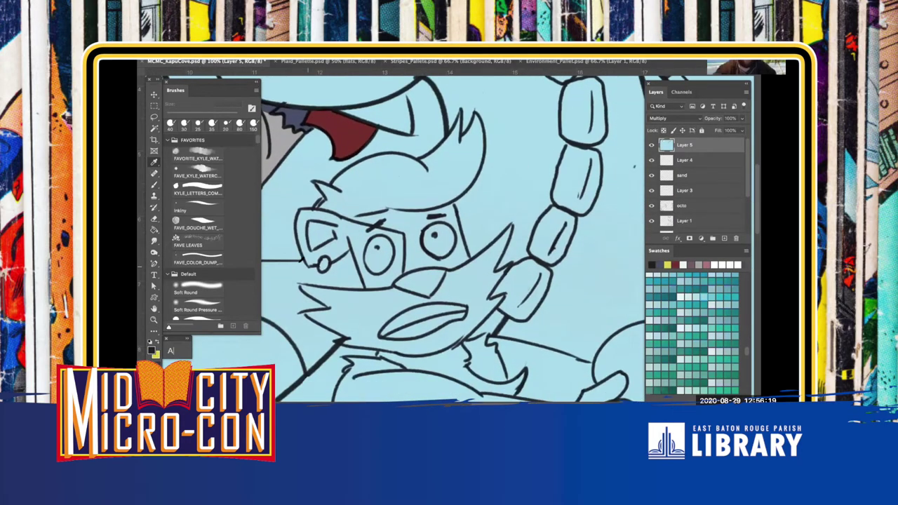
Lasso the bearded character's unmasked eye area, following the cheek line and the top of the nose
left_click(198, 258)
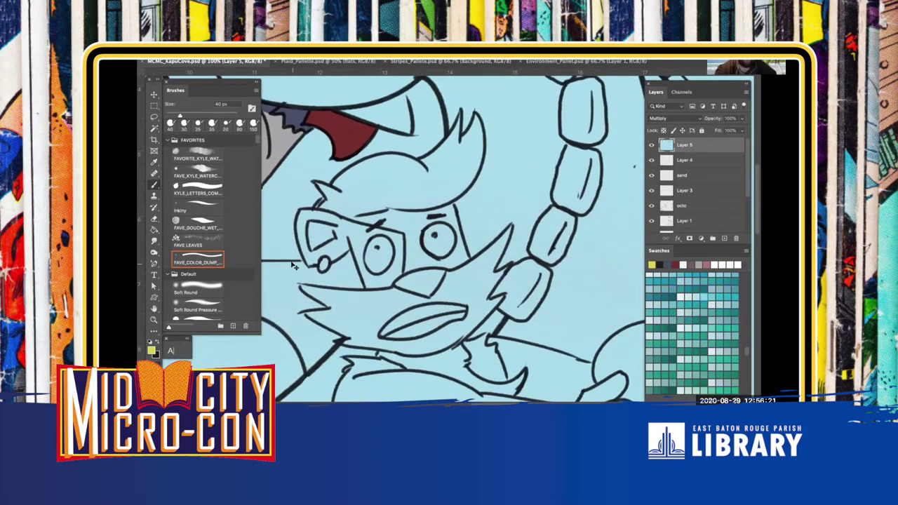
key("ctrl+equal")
mouse_move(464, 274)
left_mouse_down()
mouse_move(504, 270)
mouse_move(553, 298)
left_mouse_up()
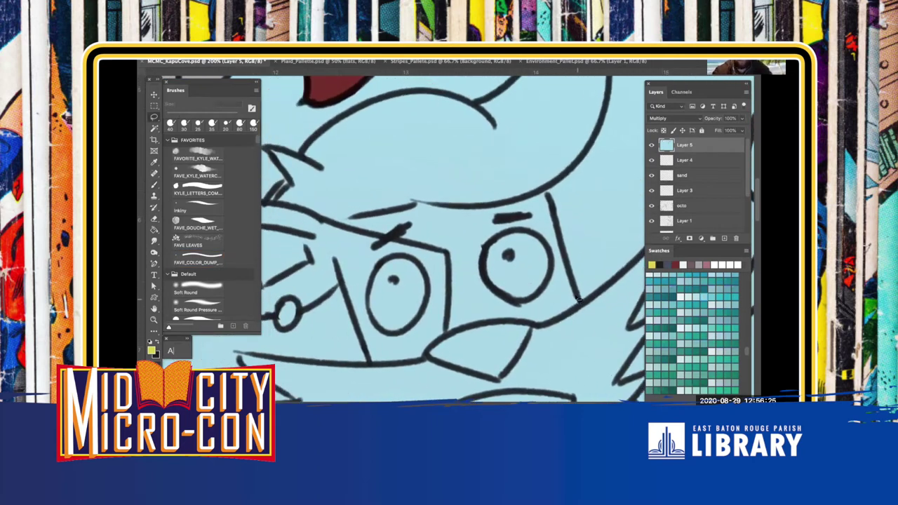
mouse_move(546, 189)
left_mouse_down()
mouse_move(465, 170)
mouse_move(402, 201)
mouse_move(446, 319)
left_mouse_up()
mouse_move(501, 325)
left_mouse_down()
mouse_move(533, 330)
mouse_move(580, 303)
left_mouse_up()
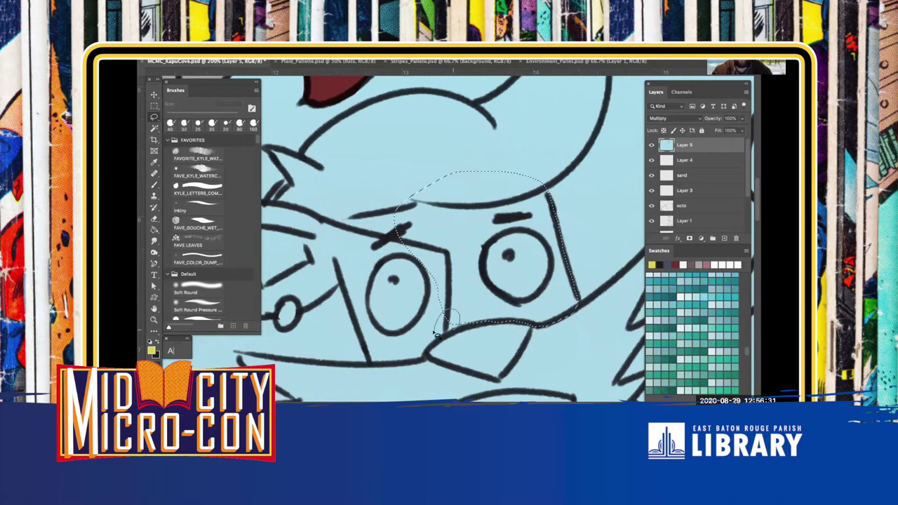
scroll(463, 323, "left", 3)
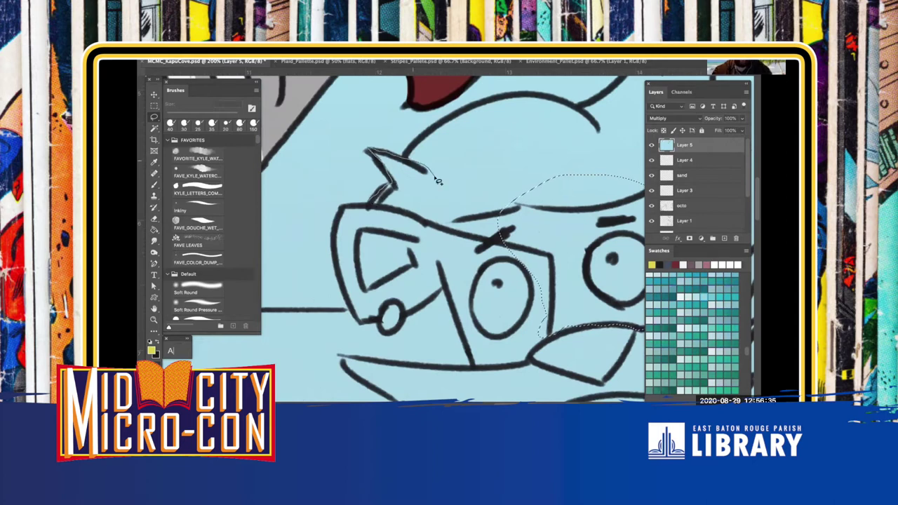
Add the forehead and the whole swept-up hair tuft to the lasso selection, tracing their outlines
left_click_drag(449, 187, 407, 241)
mouse_move(375, 209)
left_mouse_down()
mouse_move(348, 251)
mouse_move(454, 239)
mouse_move(496, 211)
mouse_move(488, 179)
mouse_move(474, 172)
mouse_move(393, 195)
left_mouse_up()
mouse_move(499, 178)
left_mouse_down()
mouse_move(519, 221)
mouse_move(548, 209)
mouse_move(540, 188)
mouse_move(506, 178)
left_mouse_up()
left_click_drag(580, 185, 484, 252)
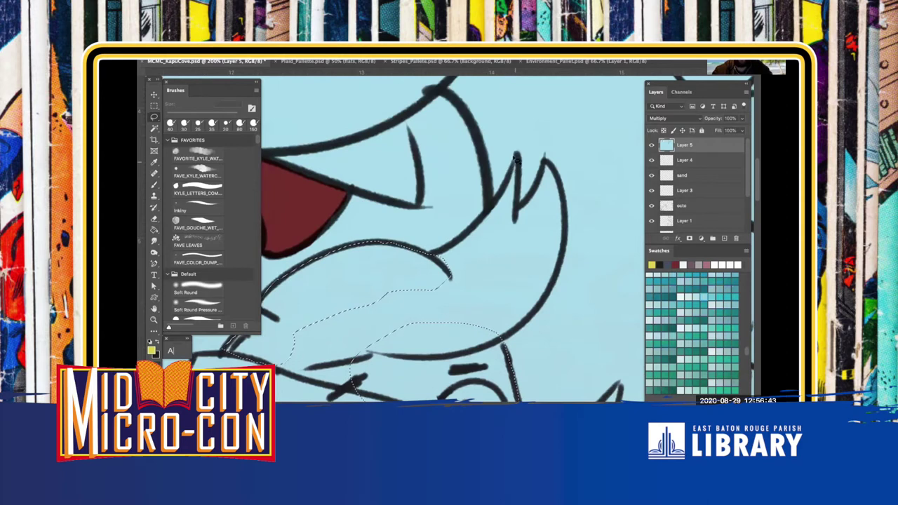
mouse_move(467, 229)
left_mouse_down()
mouse_move(415, 270)
mouse_move(472, 264)
mouse_move(542, 169)
mouse_move(509, 238)
mouse_move(541, 231)
mouse_move(563, 201)
mouse_move(546, 161)
mouse_move(549, 195)
mouse_move(566, 218)
mouse_move(554, 195)
mouse_move(532, 216)
mouse_move(484, 236)
mouse_move(429, 299)
mouse_move(509, 323)
mouse_move(538, 306)
mouse_move(565, 245)
left_mouse_up()
key("space")
mouse_move(448, 306)
left_mouse_down()
mouse_move(517, 210)
mouse_move(541, 233)
mouse_move(533, 218)
mouse_move(509, 240)
mouse_move(509, 188)
mouse_move(372, 219)
mouse_move(341, 279)
mouse_move(474, 295)
mouse_move(503, 258)
left_mouse_up()
key("space")
left_click_drag(384, 257, 367, 203)
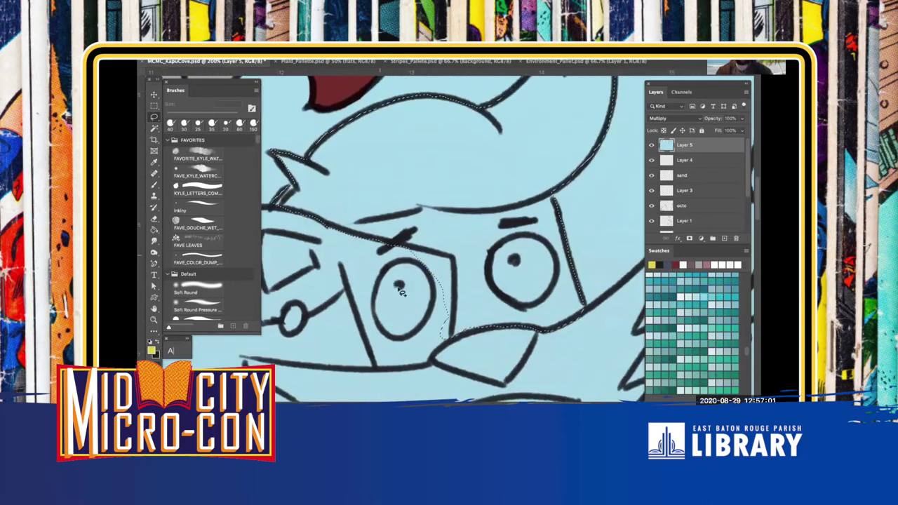
Fill the selected hair and face area with the sampled yellow and deselect it
key("g")
left_click(393, 214)
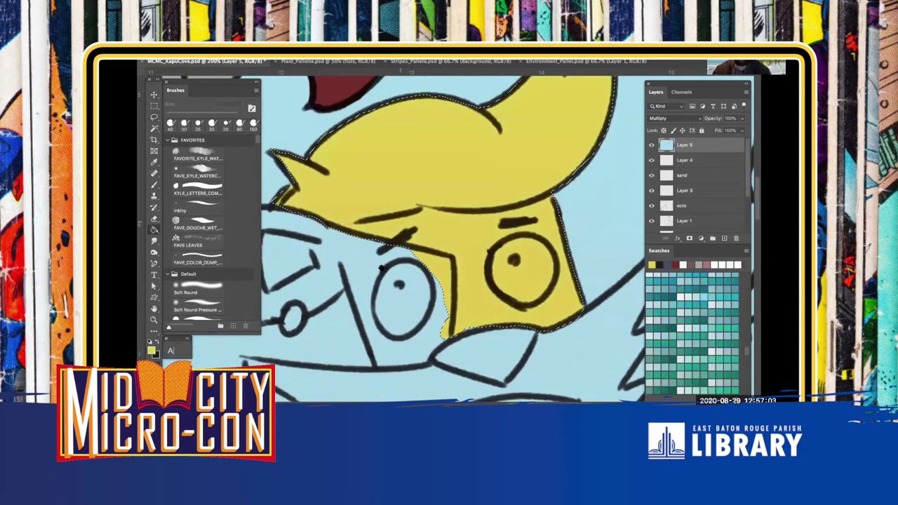
scroll(397, 217, "up", 3)
key("ctrl+d")
scroll(397, 217, "up", 2)
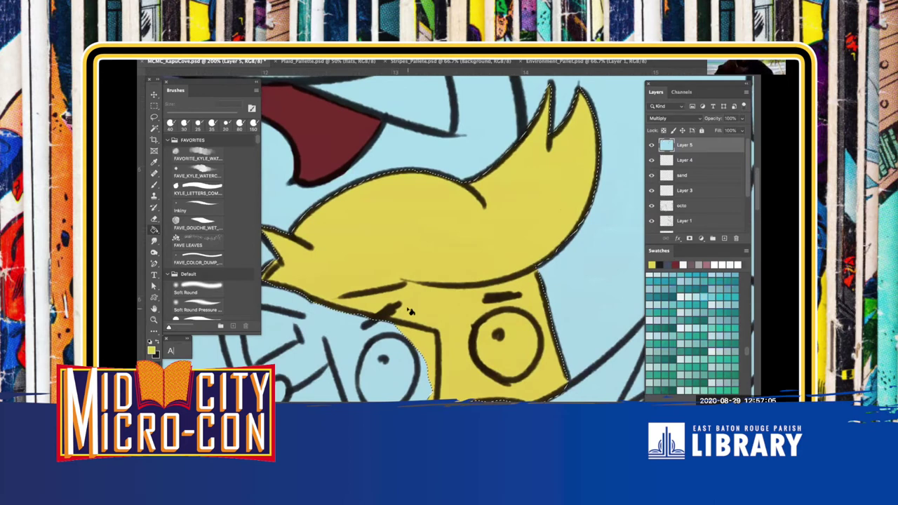
Lasso the bearded character's ear and the dark patch around the adjacent eye, adding the nose to the selection
scroll(404, 320, "down", 6)
scroll(393, 280, "left", 5)
key("l")
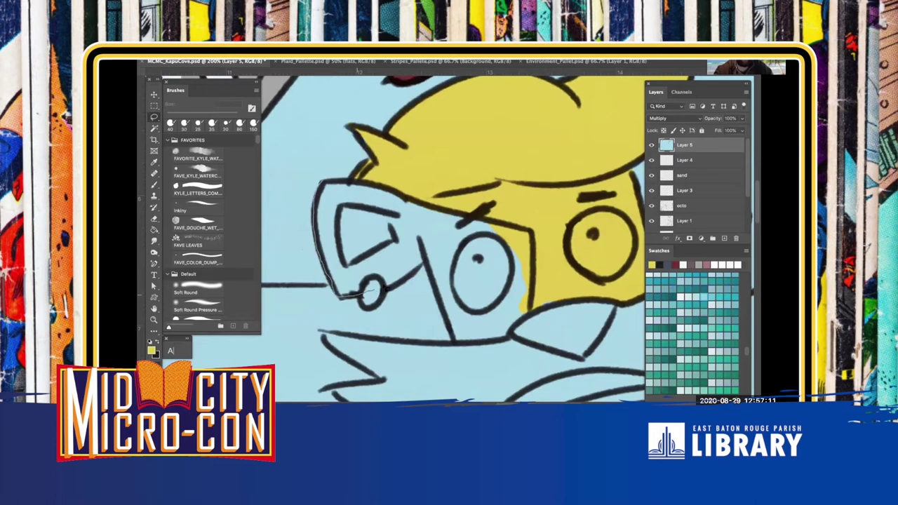
mouse_move(414, 214)
left_mouse_down()
mouse_move(391, 192)
mouse_move(338, 183)
left_mouse_up()
scroll(350, 172, "down", 2)
scroll(355, 165, "right", 2)
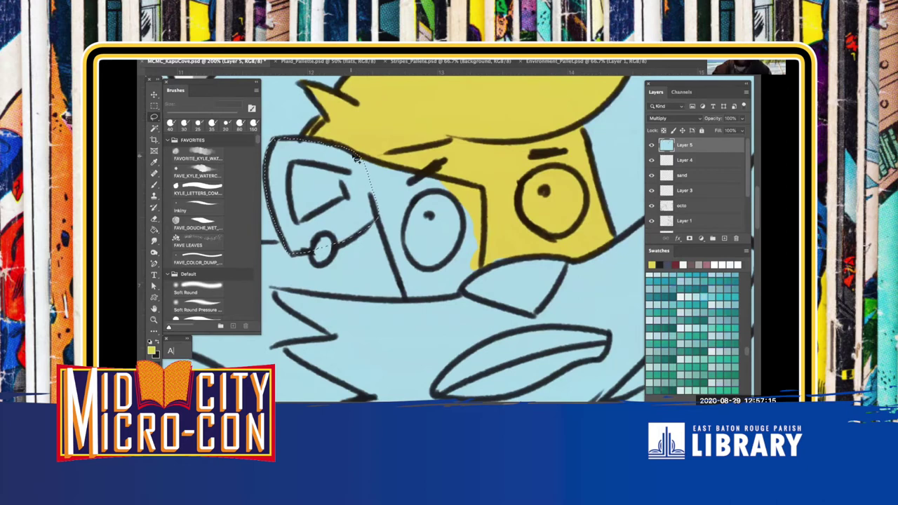
mouse_move(445, 184)
left_mouse_down()
mouse_move(384, 230)
mouse_move(373, 224)
left_mouse_up()
mouse_move(397, 275)
left_mouse_down()
mouse_move(382, 214)
mouse_move(441, 297)
mouse_move(411, 306)
mouse_move(400, 298)
mouse_move(454, 303)
mouse_move(482, 275)
mouse_move(481, 242)
left_mouse_up()
mouse_move(482, 192)
left_mouse_down()
mouse_move(391, 180)
mouse_move(430, 182)
left_mouse_up()
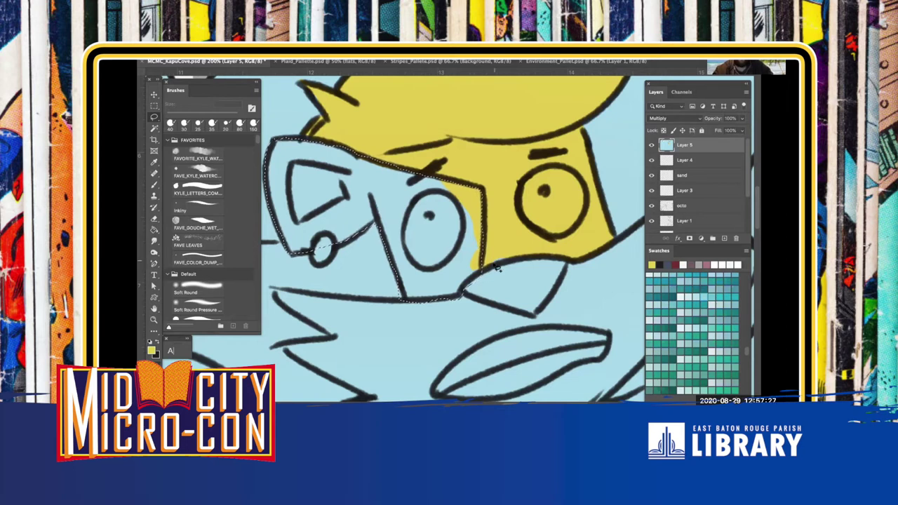
mouse_move(482, 307)
left_mouse_down()
mouse_move(539, 318)
mouse_move(571, 268)
mouse_move(538, 261)
mouse_move(495, 273)
mouse_move(502, 267)
left_mouse_up()
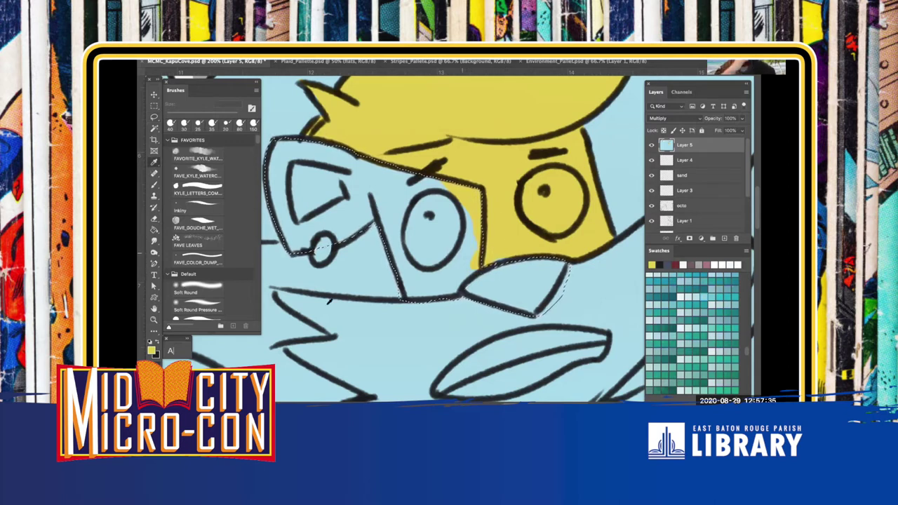
Fill the selected ear, eye patch and nose with black, clean up the patch's edge with an 80 px brush and deselect
key("x")
key("b")
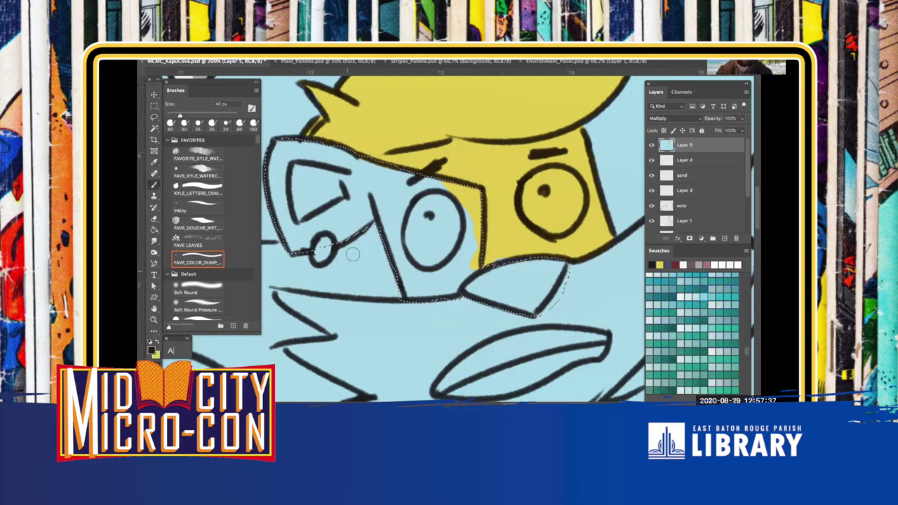
key("g")
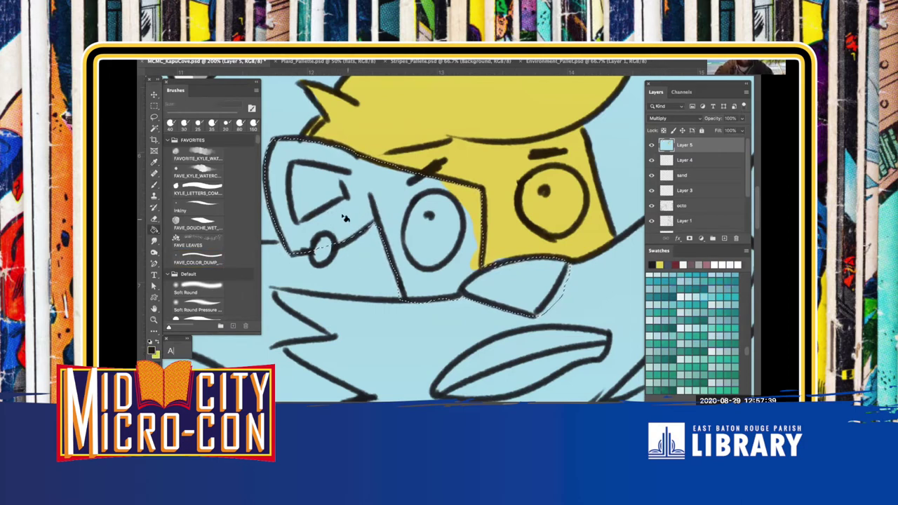
left_click(350, 220)
left_click(466, 199)
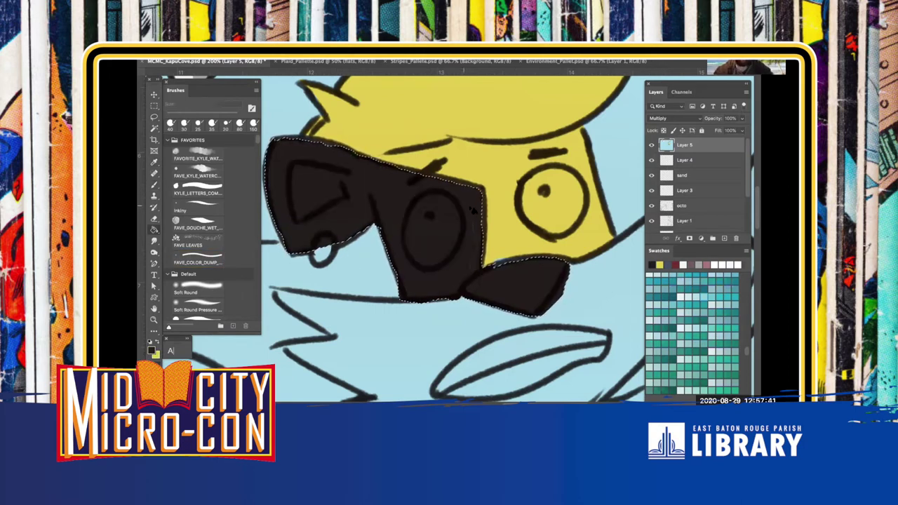
key("b")
key("bracketright")
key("bracketright")
key("bracketright")
key("bracketright")
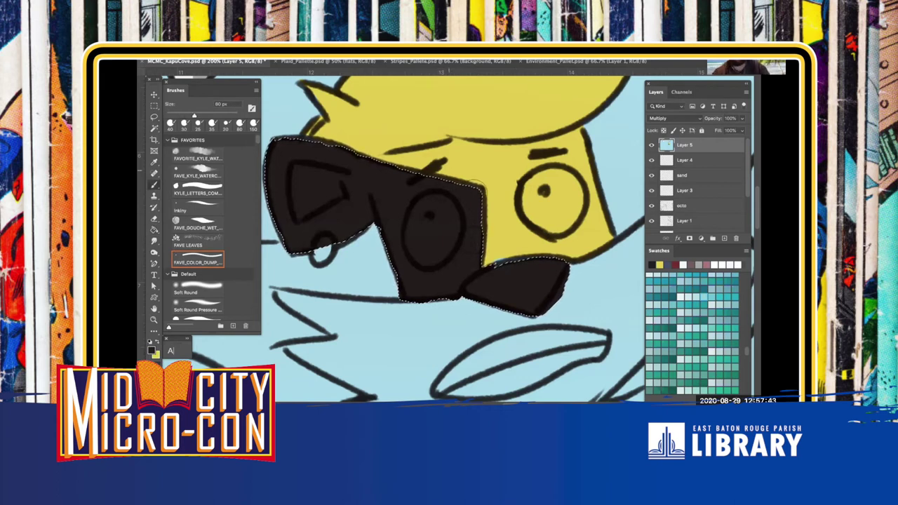
key("ctrl+d")
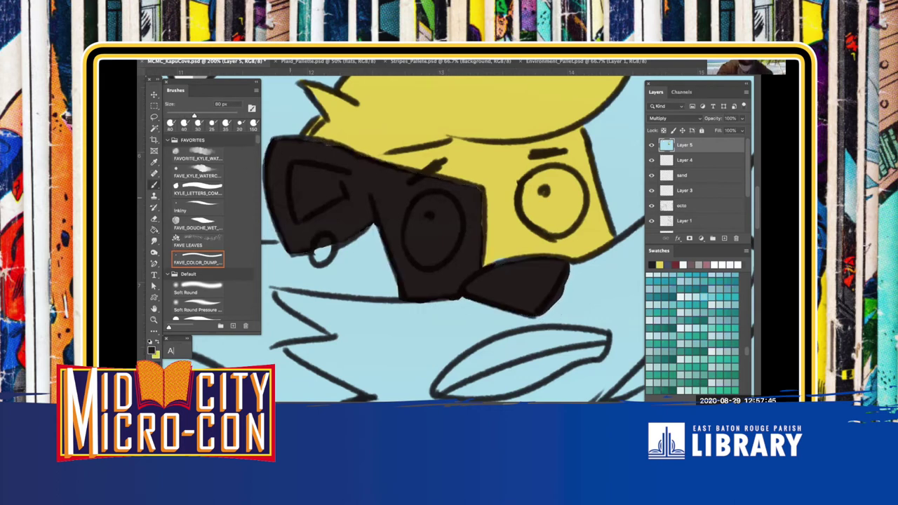
Sample the face's yellow and touch up the area beside the black eye patch with a smaller brush
key("bracketleft")
left_click(499, 228, "alt")
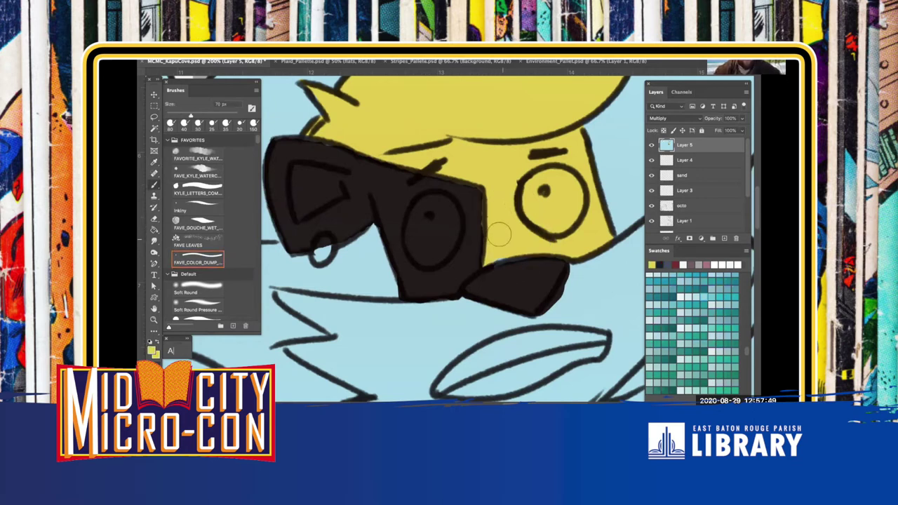
key("bracketleft")
key("bracketleft")
key("bracketleft")
left_click(522, 245)
Reset the colours to the defaults, swap to white and paint the eye inside the black patch with a 30 px brush
left_click(149, 342)
left_click(156, 341)
key("bracketright")
mouse_move(410, 237)
left_mouse_down()
mouse_move(415, 212)
mouse_move(429, 201)
mouse_move(458, 219)
mouse_move(448, 251)
mouse_move(417, 252)
mouse_move(410, 221)
mouse_move(408, 246)
mouse_move(421, 263)
mouse_move(436, 212)
mouse_move(425, 245)
mouse_move(420, 225)
left_mouse_up()
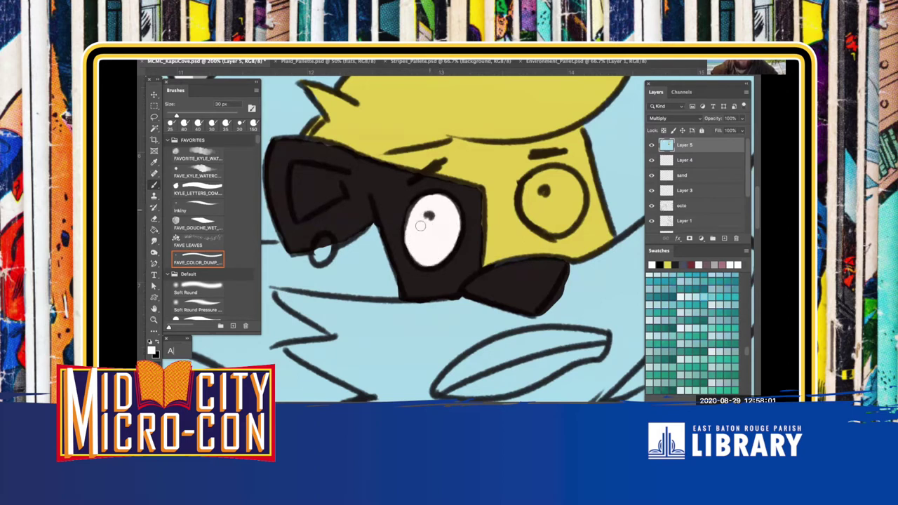
Paint the eye on the yellow side of the face and the inner ear white, reducing the brush to 25 px
mouse_move(526, 202)
left_mouse_down()
mouse_move(530, 181)
mouse_move(559, 172)
mouse_move(574, 184)
mouse_move(565, 223)
mouse_move(525, 204)
mouse_move(554, 218)
mouse_move(531, 198)
left_mouse_up()
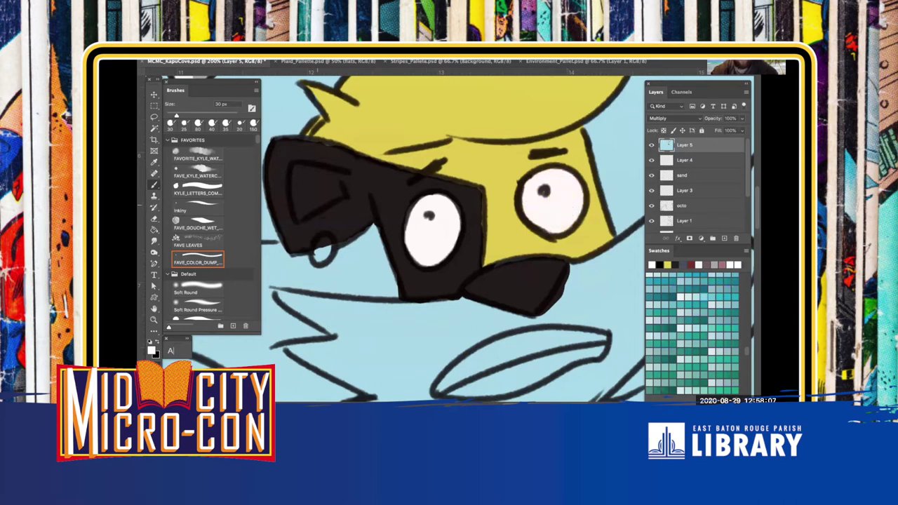
mouse_move(298, 219)
left_mouse_down()
mouse_move(328, 204)
mouse_move(334, 188)
mouse_move(337, 195)
mouse_move(300, 211)
mouse_move(295, 170)
mouse_move(331, 174)
mouse_move(315, 173)
mouse_move(298, 202)
left_mouse_up()
key("ctrl+z")
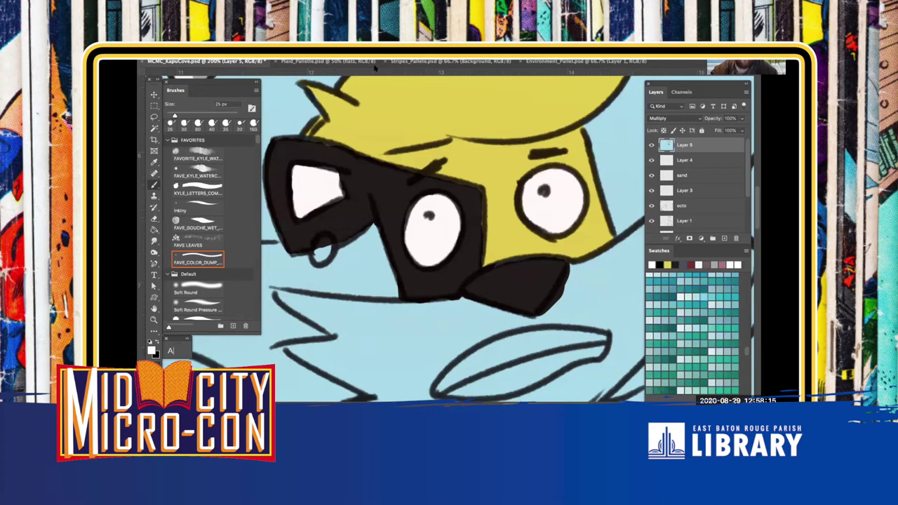
Sample the grey swatch from the stripes palette file and paint the bearded character's earring with it
left_click(434, 61)
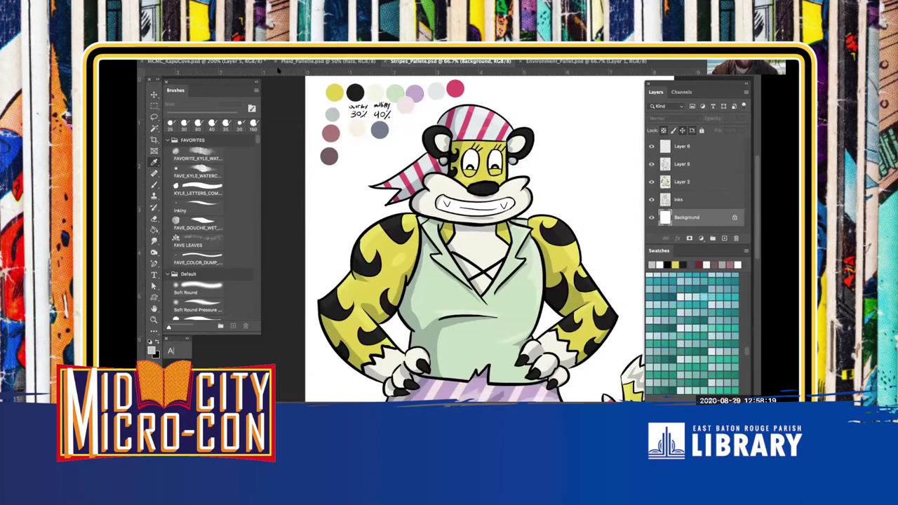
left_click(327, 61)
left_click(203, 62)
key("b")
left_click_drag(327, 242, 319, 251)
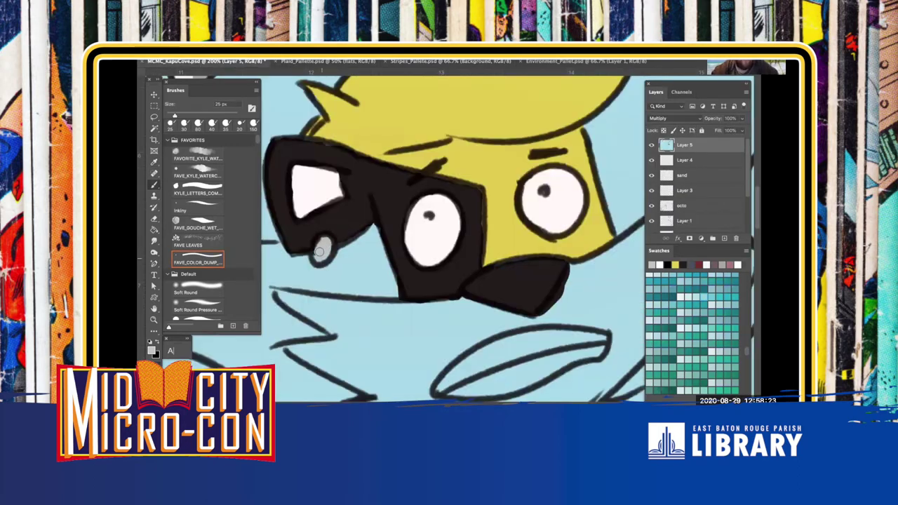
Lasso the jagged fur tufts on the beard's ear side and its lower edge as far as the mouth
scroll(319, 251, "down", 3)
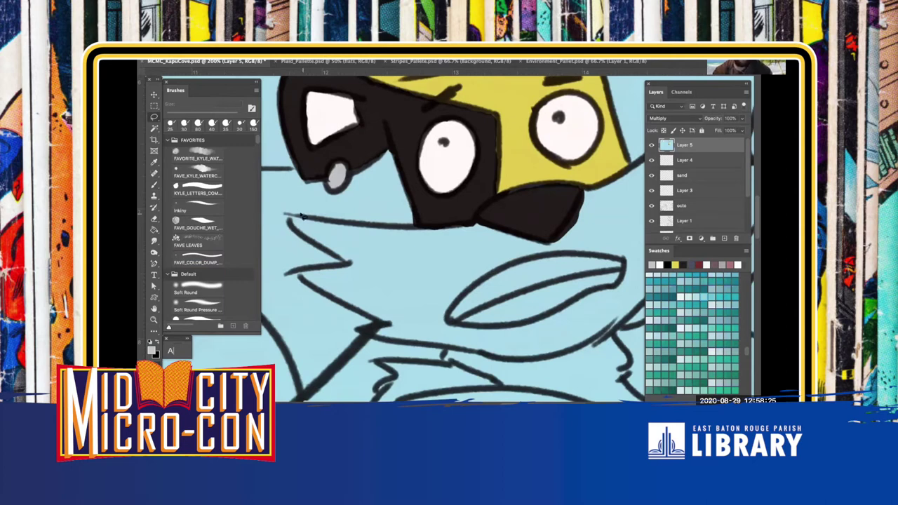
left_click_drag(293, 228, 322, 250)
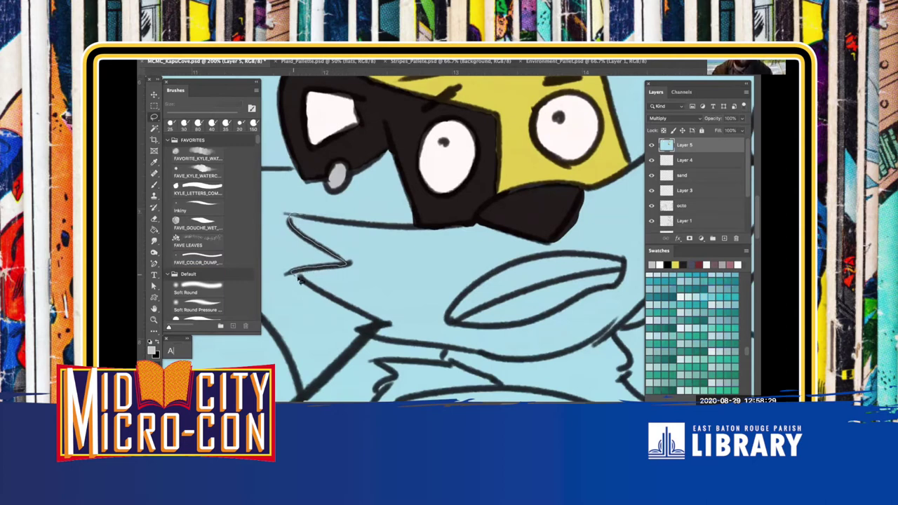
mouse_move(390, 322)
left_mouse_down()
mouse_move(414, 259)
mouse_move(413, 229)
left_mouse_up()
mouse_move(379, 315)
left_mouse_down()
mouse_move(457, 341)
mouse_move(455, 350)
mouse_move(459, 342)
left_mouse_up()
mouse_move(431, 288)
left_mouse_down()
mouse_move(392, 252)
mouse_move(334, 224)
left_mouse_up()
mouse_move(380, 286)
left_mouse_down()
mouse_move(312, 232)
mouse_move(486, 229)
mouse_move(506, 253)
mouse_move(494, 280)
mouse_move(435, 303)
left_mouse_up()
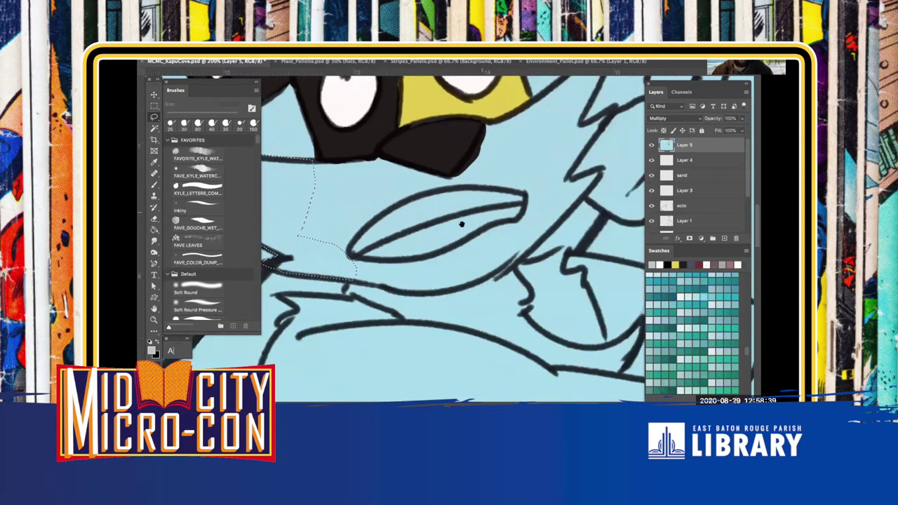
Extend the beard selection along the chin and up the jagged fur tufts beside the rope
left_click_drag(461, 224, 407, 272)
mouse_move(469, 305)
left_mouse_down()
mouse_move(457, 274)
mouse_move(493, 235)
mouse_move(549, 218)
mouse_move(525, 235)
left_mouse_up()
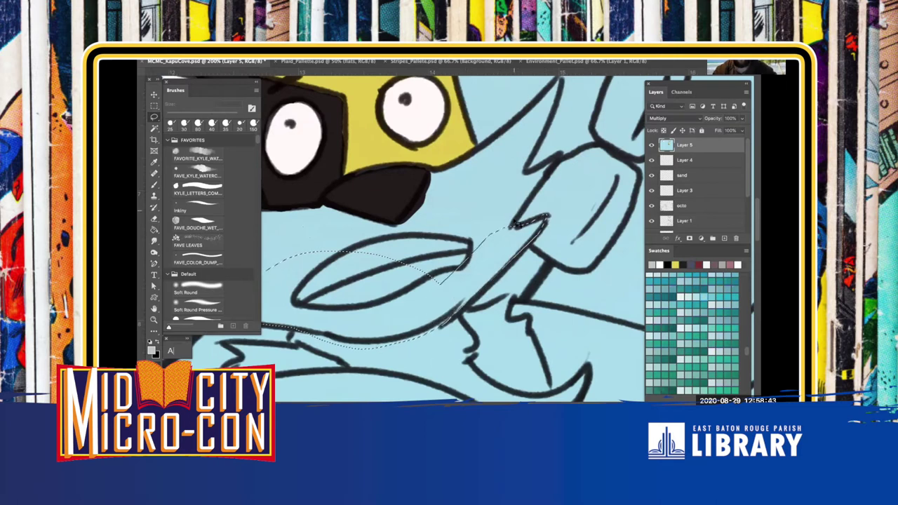
mouse_move(527, 171)
left_mouse_down()
mouse_move(486, 198)
mouse_move(484, 262)
left_mouse_up()
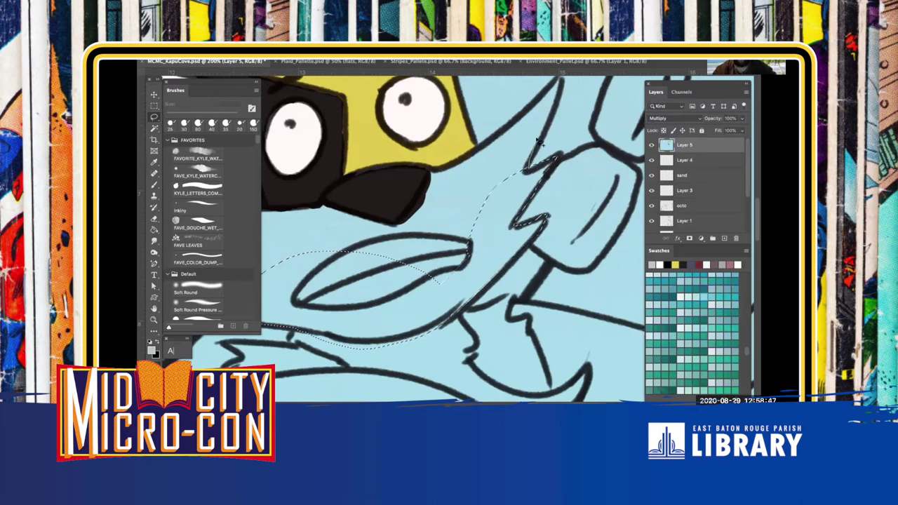
mouse_move(551, 103)
left_mouse_down()
mouse_move(489, 169)
mouse_move(501, 201)
mouse_move(527, 194)
left_mouse_up()
left_click_drag(506, 142, 498, 194)
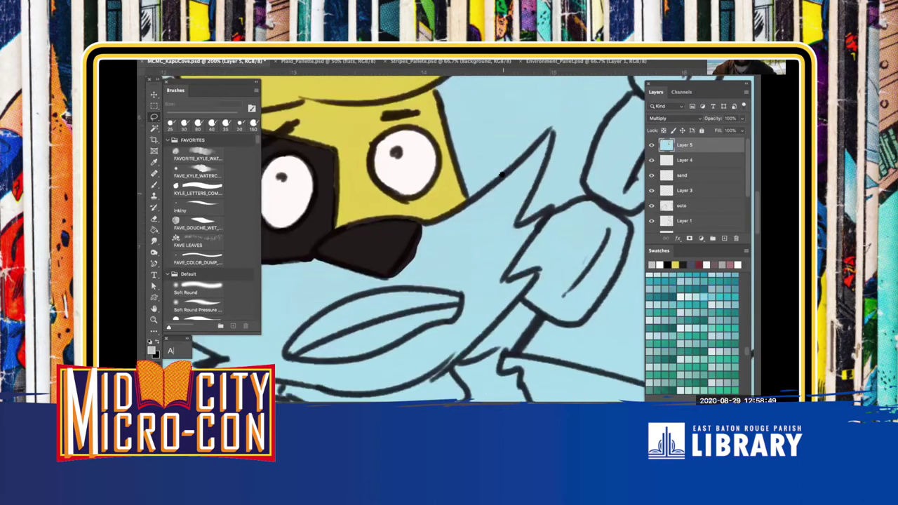
Check the beard colouring in the stripes palette file and complete the beard selection along the cheek, nose and upper edge
left_click(417, 64)
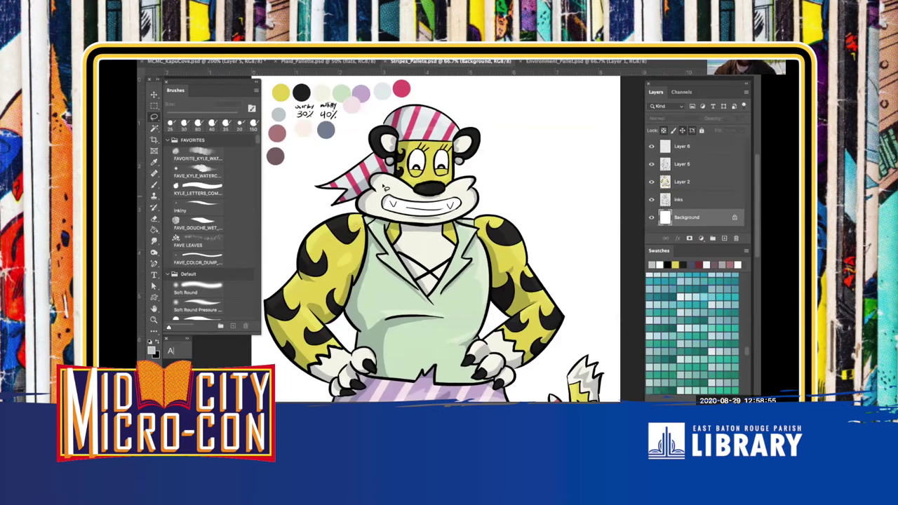
left_click(204, 62)
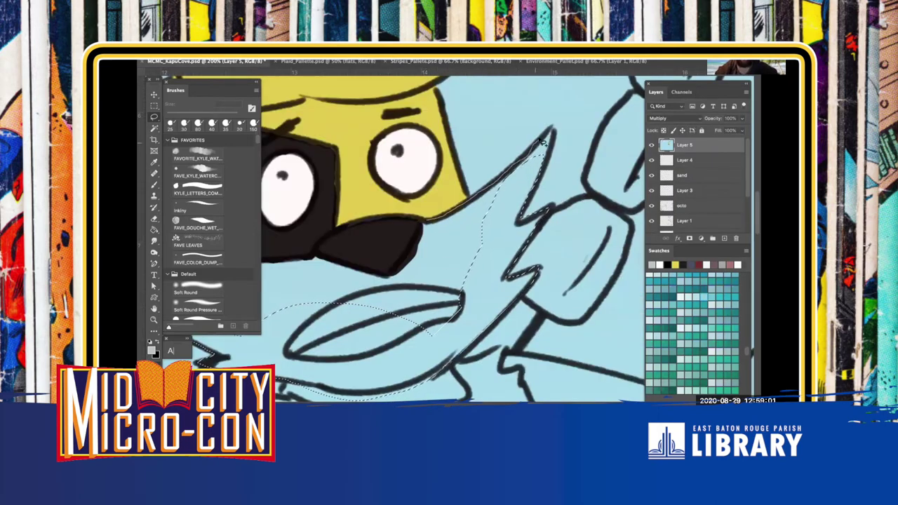
mouse_move(552, 157)
left_mouse_down()
mouse_move(488, 223)
mouse_move(423, 247)
mouse_move(425, 224)
mouse_move(536, 143)
left_mouse_up()
mouse_move(478, 177)
left_mouse_down()
mouse_move(554, 145)
mouse_move(536, 241)
mouse_move(493, 272)
mouse_move(416, 262)
mouse_move(446, 212)
left_mouse_up()
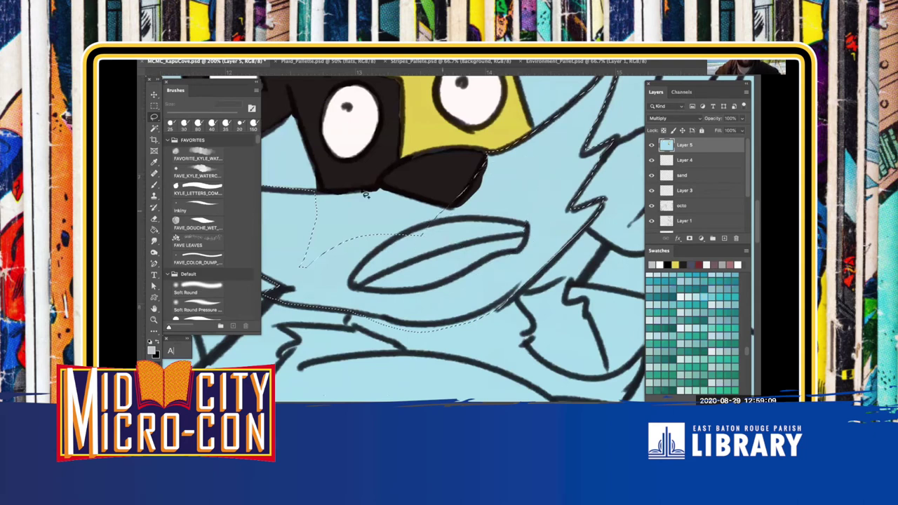
mouse_move(306, 193)
left_mouse_down()
mouse_move(355, 275)
mouse_move(450, 232)
mouse_move(449, 210)
left_mouse_up()
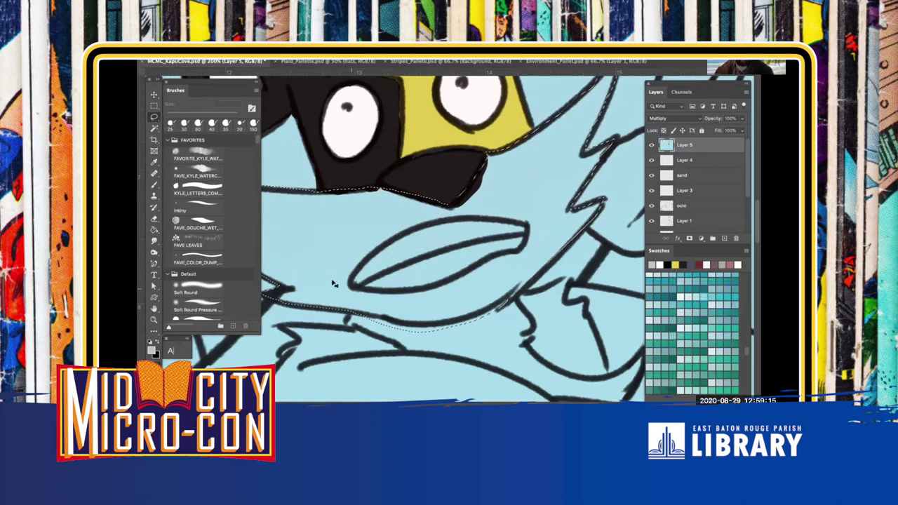
Enlarge the brush to 60 px and sample the off-white fur swatch from the stripes palette file
key("ctrl+minus")
key("ctrl+minus")
key("ctrl+minus")
key("b")
key("bracketright")
key("bracketright")
key("bracketright")
key("bracketright")
key("bracketright")
key("bracketright")
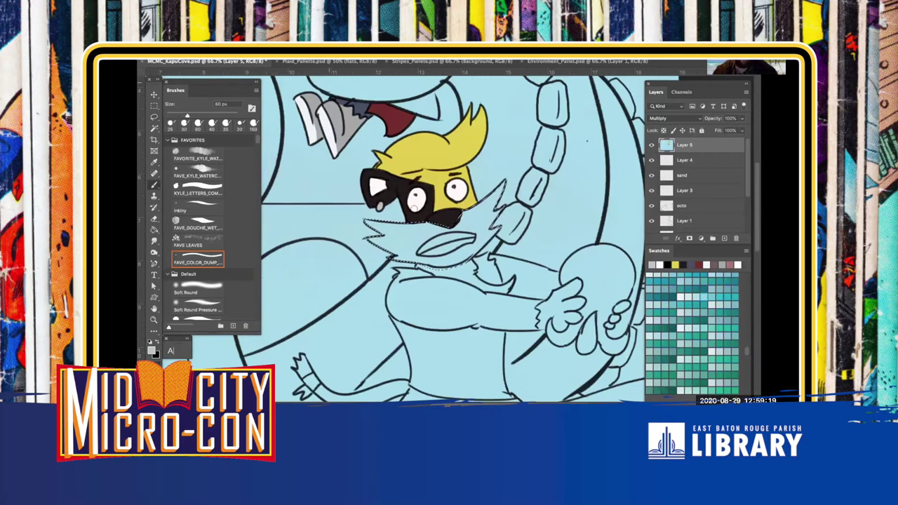
left_click(427, 62)
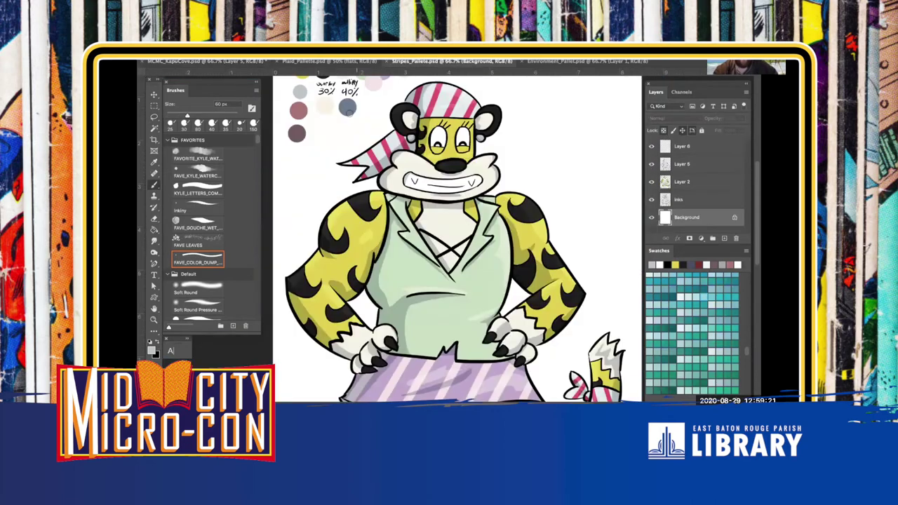
key("i")
left_click_drag(332, 106, 340, 155)
left_click(350, 114)
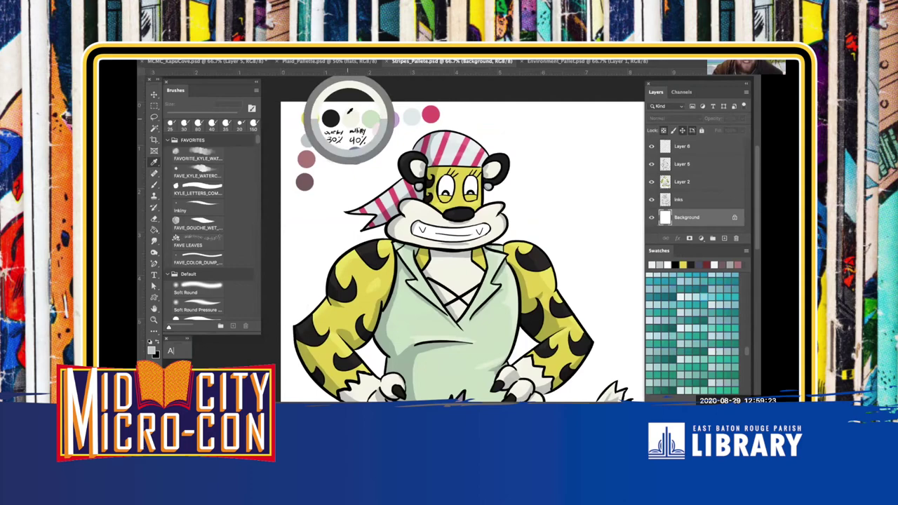
Return to the KapuCove illustration, fill the selected beard with off-white using a 200 px brush and deselect
left_click(226, 63)
key("b")
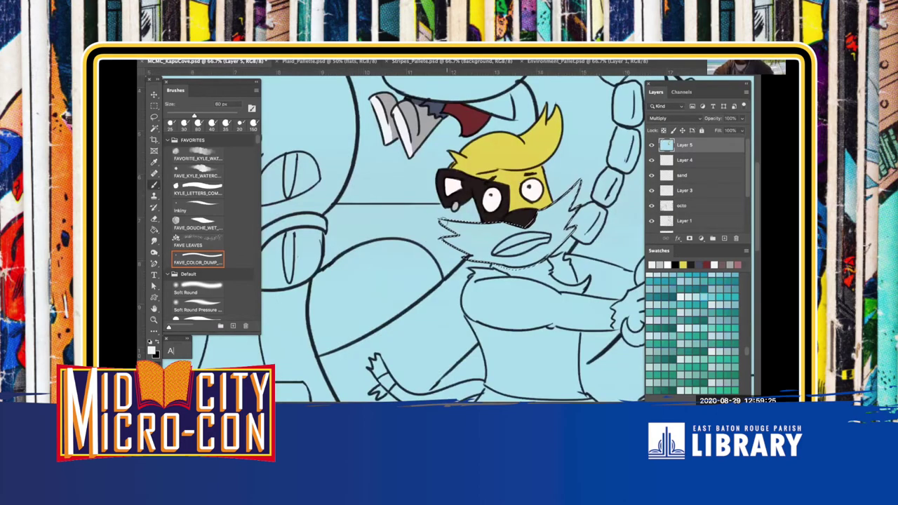
mouse_move(442, 220)
left_mouse_down()
mouse_move(450, 242)
mouse_move(486, 208)
left_mouse_up()
mouse_move(484, 246)
left_mouse_down()
mouse_move(518, 245)
mouse_move(538, 216)
mouse_move(578, 266)
mouse_move(593, 193)
left_mouse_up()
scroll(484, 285, "up", 3)
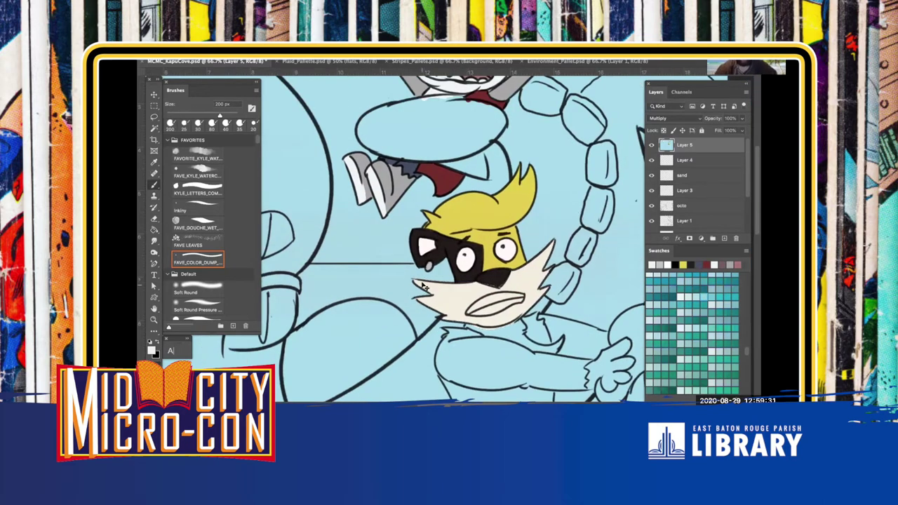
Pick up black and clean up the edges of the nose with a 15 px brush
scroll(477, 273, "up", 5)
scroll(466, 198, "up", 2)
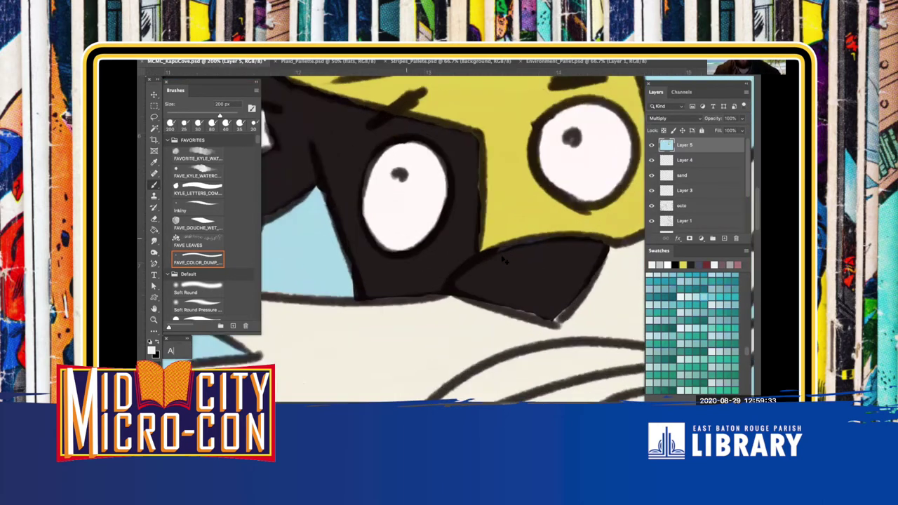
scroll(466, 198, "up", 2)
key("b")
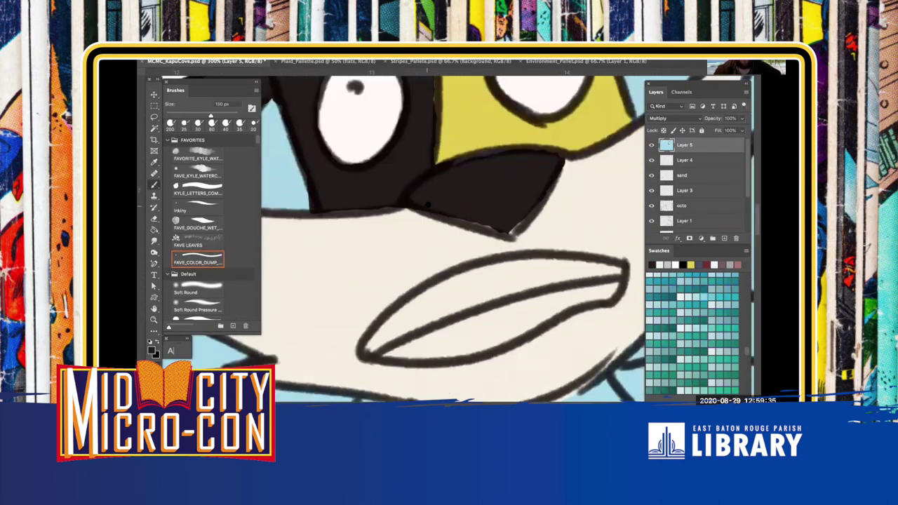
key("bracketleft")
key("bracketleft")
key("bracketleft")
key("bracketleft")
key("bracketleft")
key("bracketleft")
key("bracketleft")
left_click_drag(460, 223, 499, 237)
left_click_drag(550, 191, 516, 228)
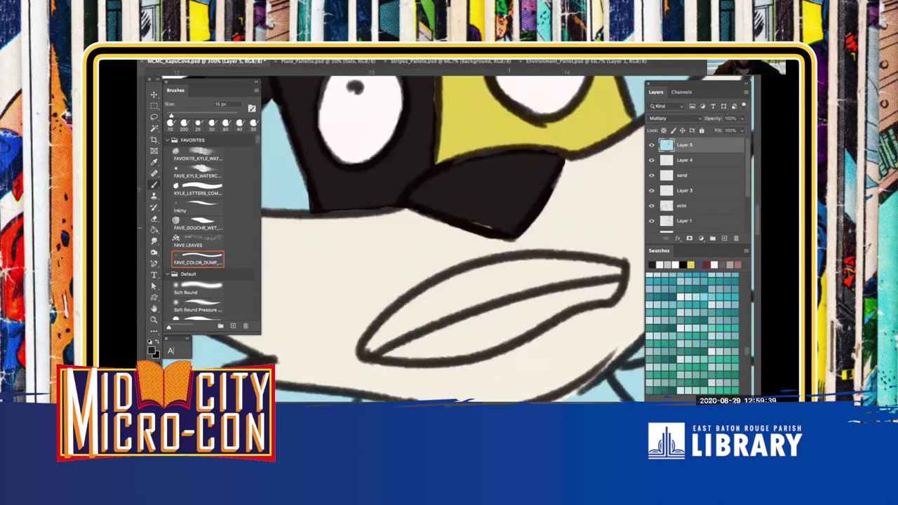
left_click_drag(465, 156, 516, 147)
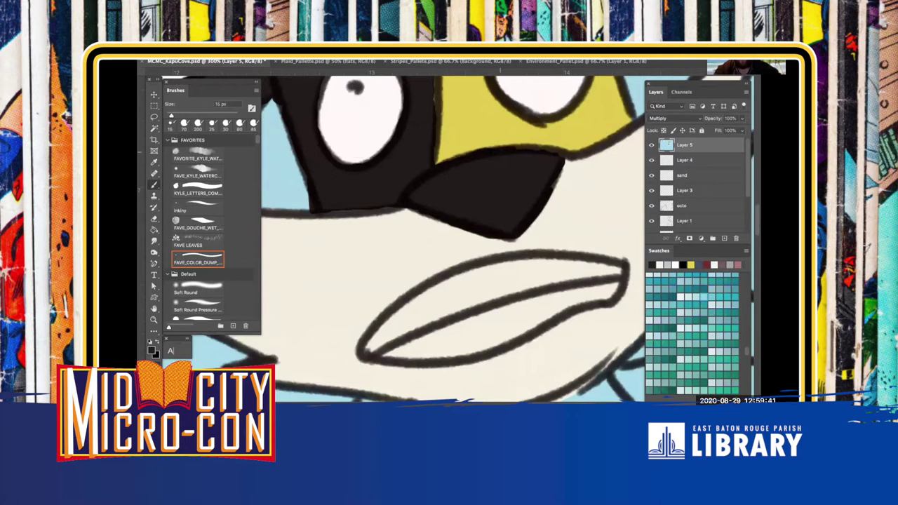
Touch up the border of the black eye patch along the yellow face and below the eyebrow
left_click_drag(424, 242, 434, 381)
left_click_drag(445, 215, 447, 292)
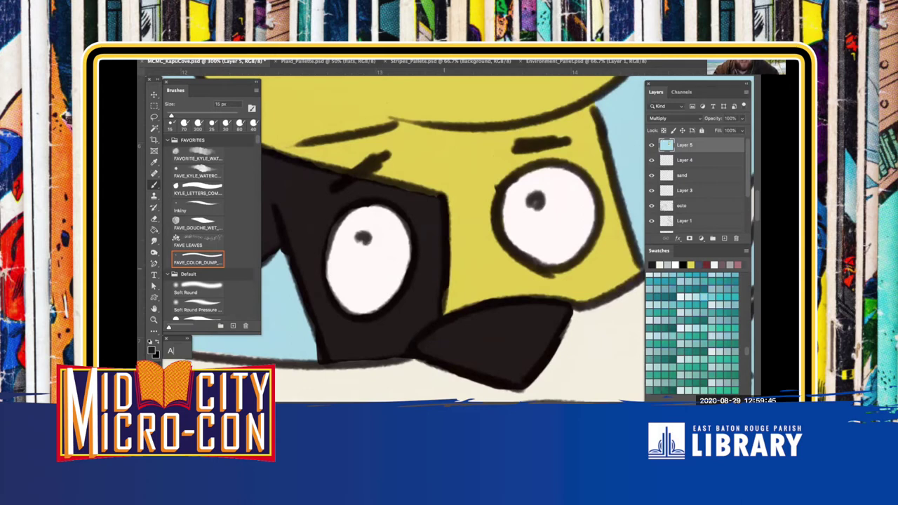
left_click_drag(387, 184, 437, 194)
left_click_drag(384, 242, 343, 183)
Check the palette files for a mouth colour and sample the dusty rose swatch from the stripes palette
left_click_drag(322, 337, 301, 235)
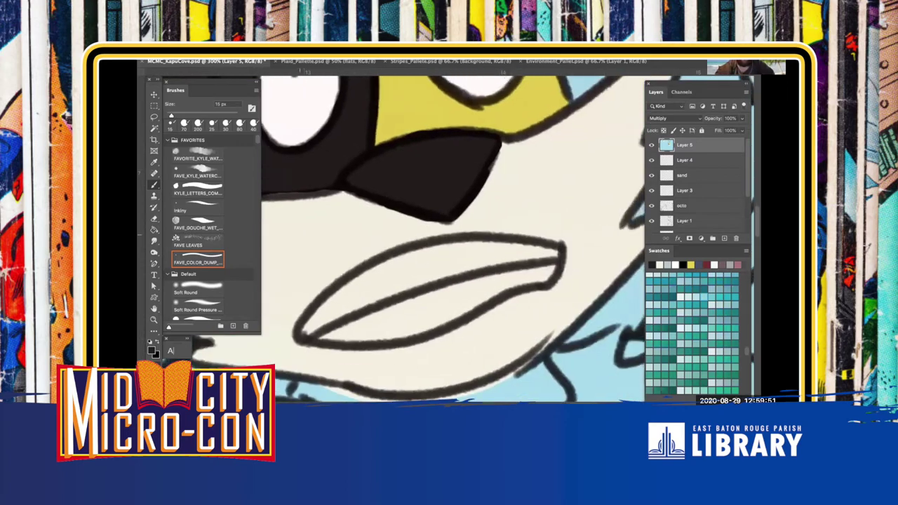
left_click(562, 63)
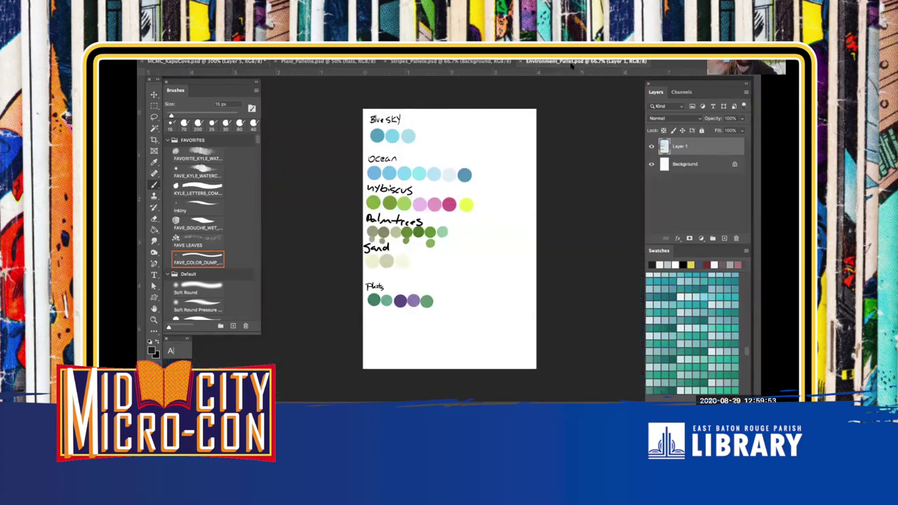
left_click(417, 62)
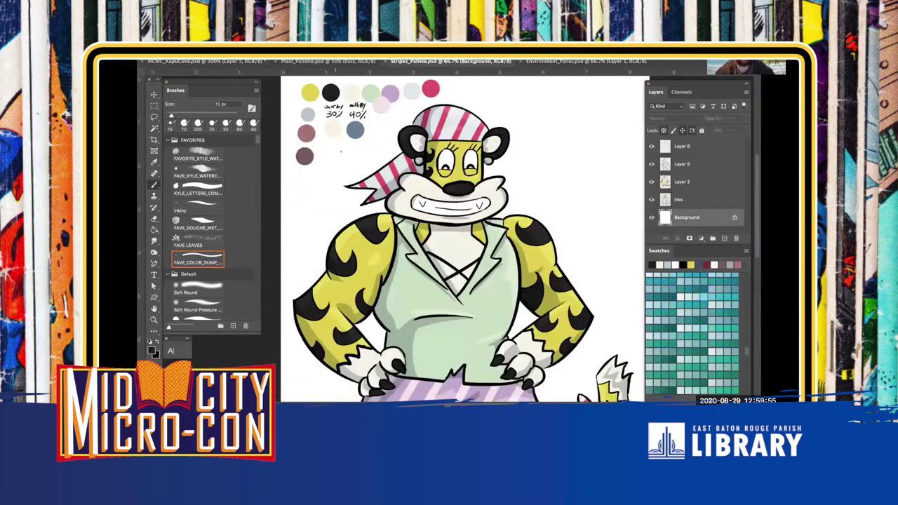
scroll(354, 154, "up", 3)
scroll(355, 151, "down", 3)
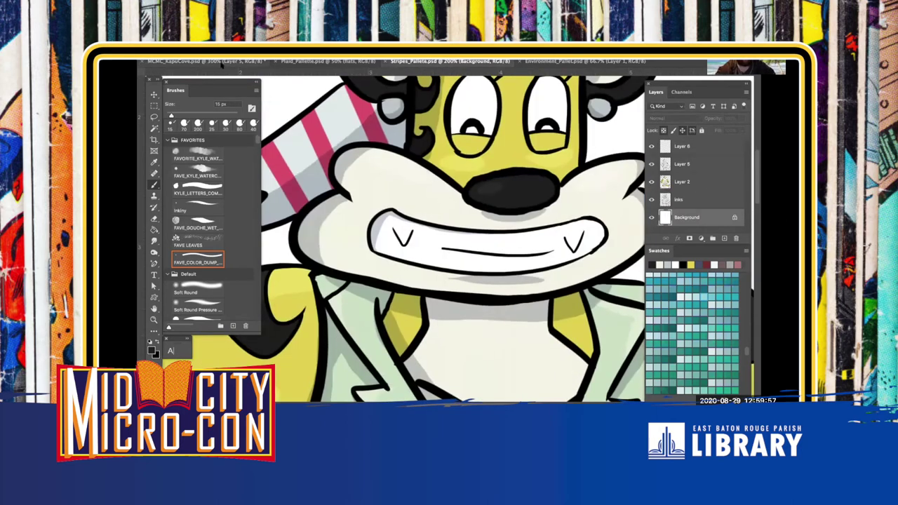
left_click(203, 62)
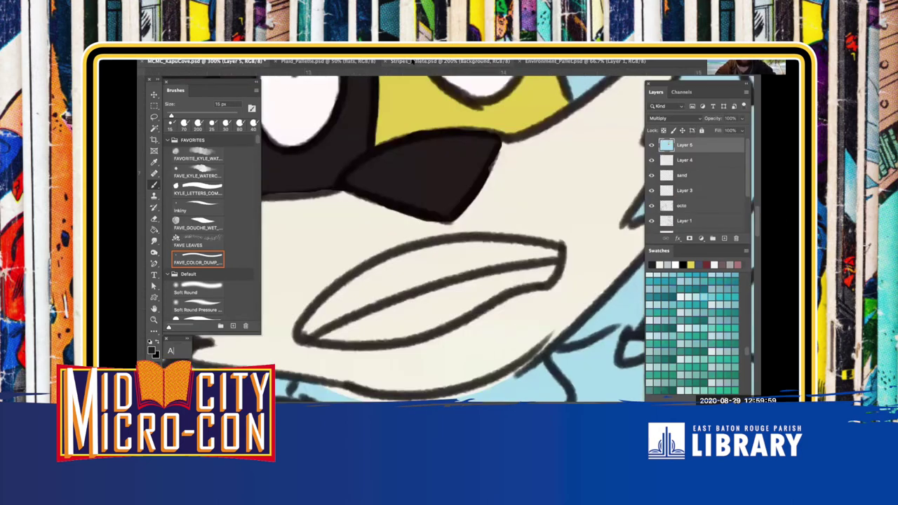
left_click(428, 62)
scroll(400, 202, "up", 3)
scroll(400, 202, "up", 2)
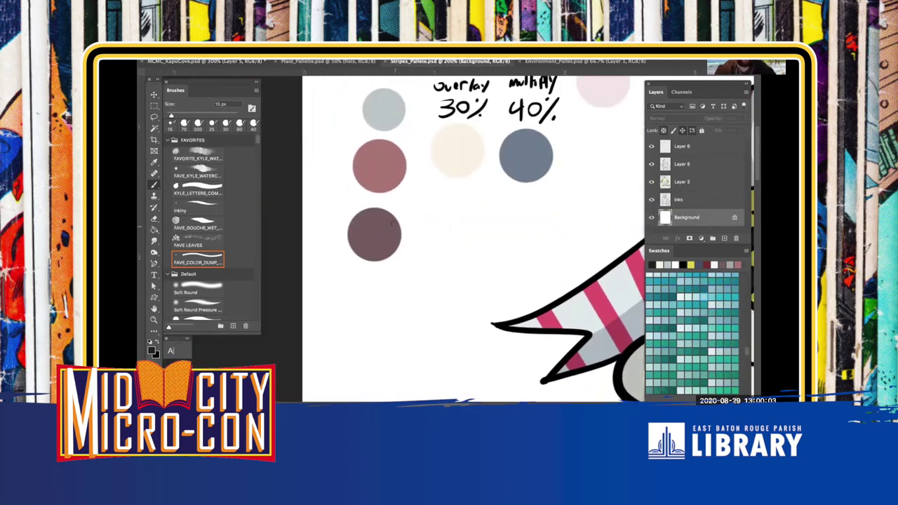
key("i")
left_click(373, 162)
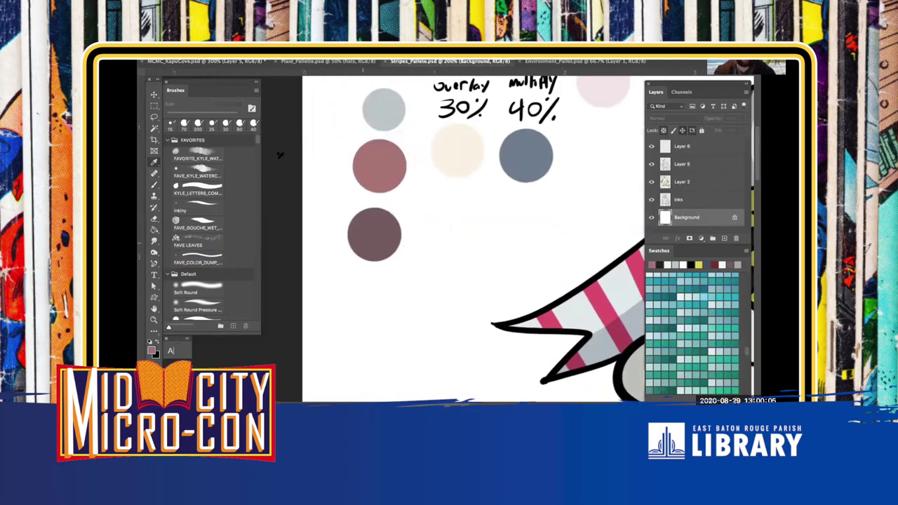
left_click(364, 243, "shift")
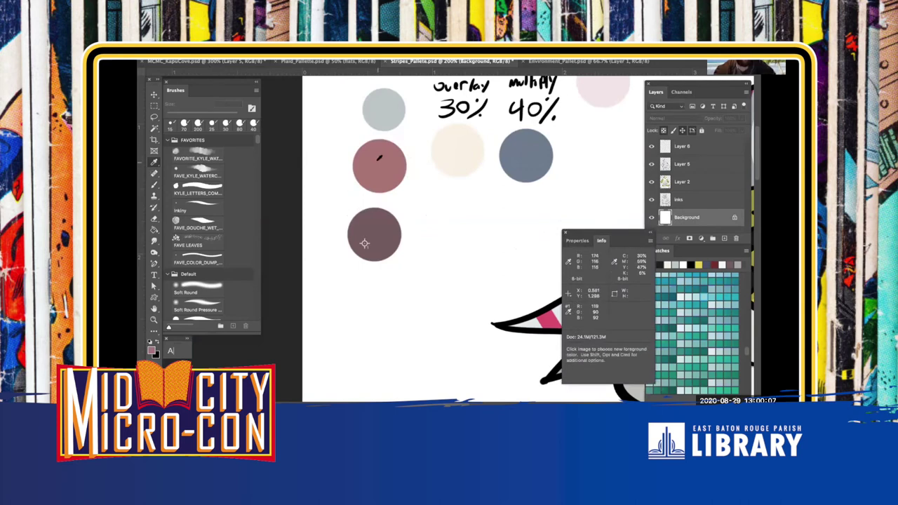
Return to the KapuCove illustration, close the colour read-out and paint the mouth's lower section dusty rose, enlarging the brush to 25 px
left_click(231, 62)
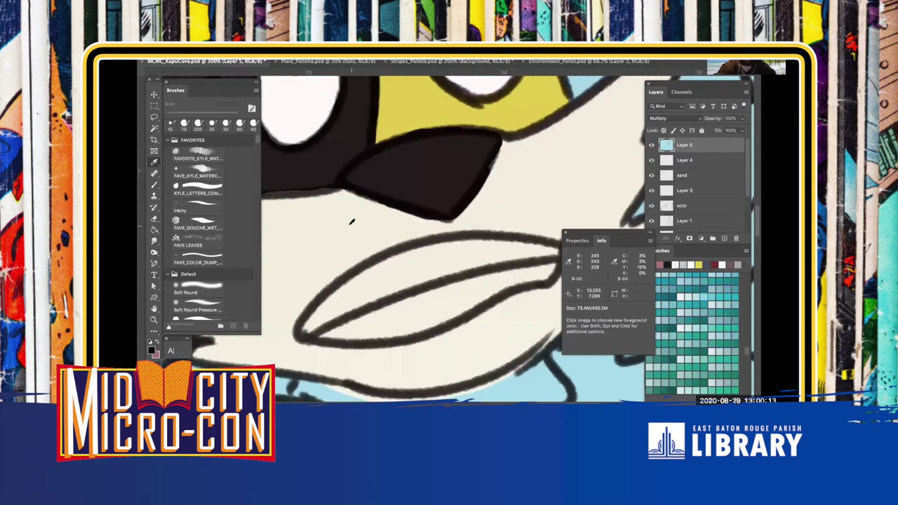
left_click(565, 232)
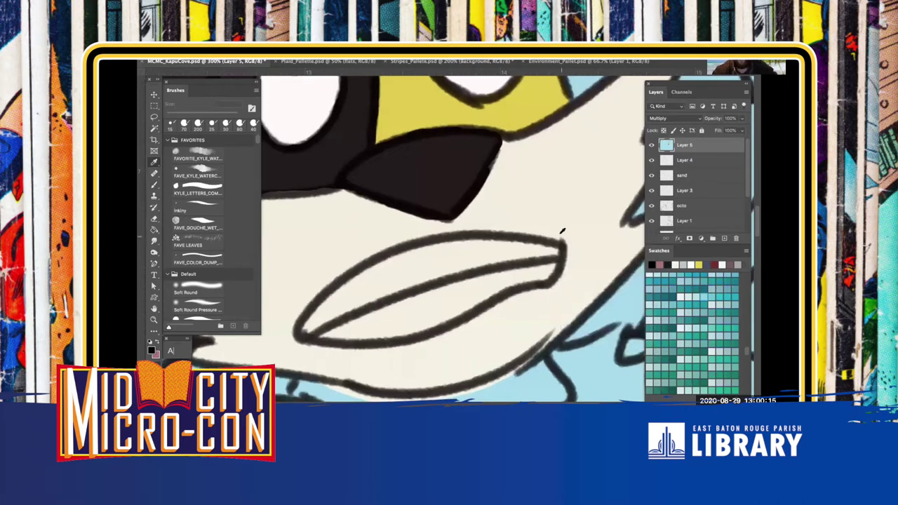
key("b")
key("x")
mouse_move(324, 334)
left_mouse_down()
mouse_move(420, 325)
mouse_move(548, 266)
mouse_move(415, 286)
mouse_move(344, 318)
mouse_move(385, 316)
mouse_move(483, 284)
mouse_move(386, 318)
mouse_move(407, 326)
mouse_move(430, 311)
left_mouse_up()
key("bracketright")
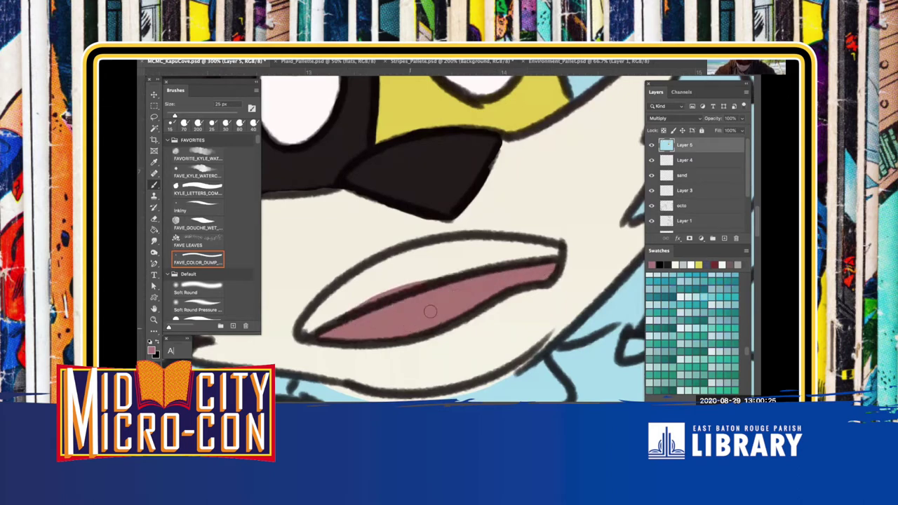
Sample the dark mauve swatch from the stripes palette and paint the upper section of the tiger's mouth with it in the KapuCove illustration
left_click(399, 62)
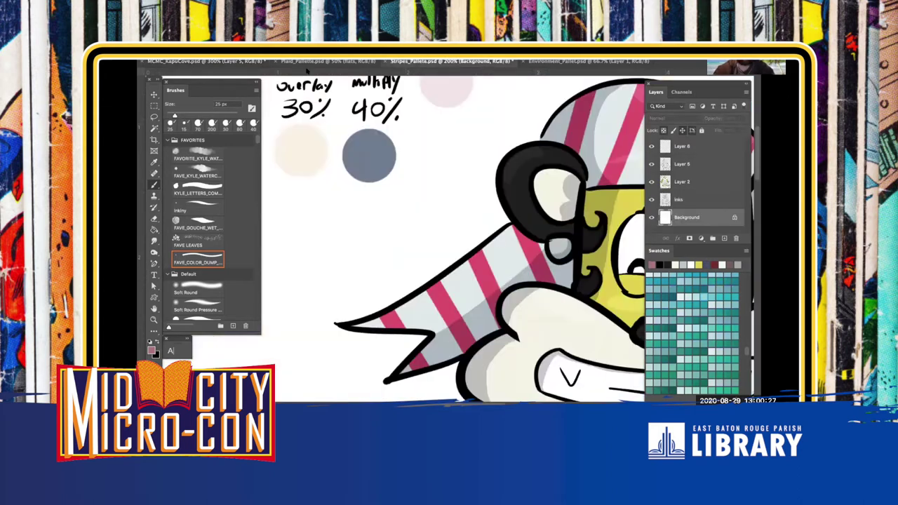
mouse_move(393, 223)
left_mouse_down()
mouse_move(464, 278)
mouse_move(470, 272)
left_mouse_up()
key("i")
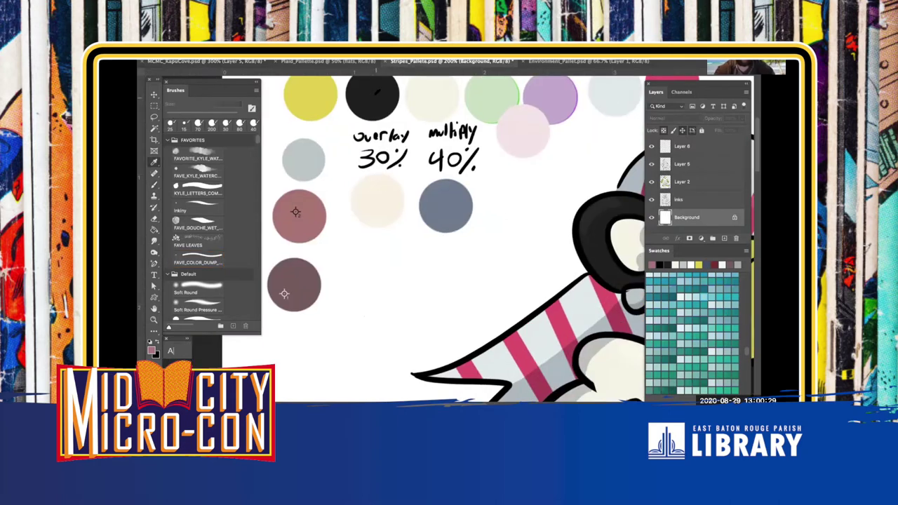
left_click(299, 274)
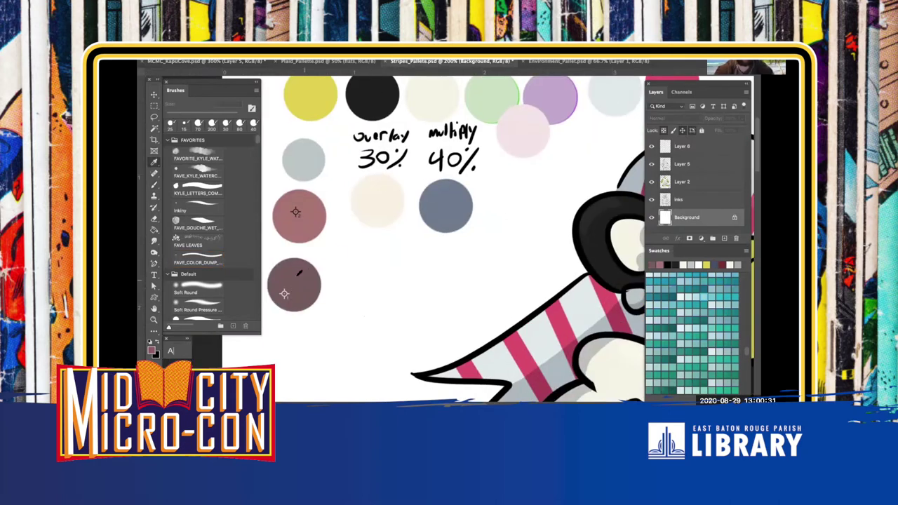
left_click(203, 62)
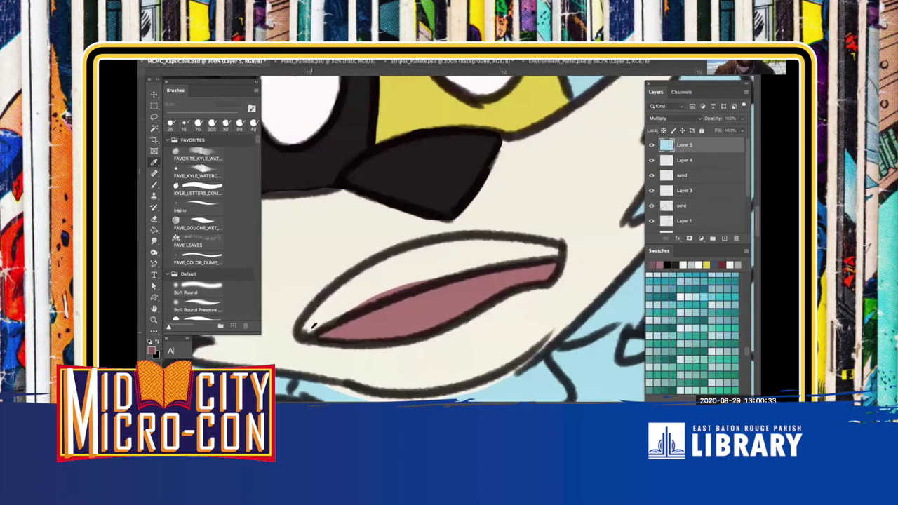
key("b")
mouse_move(313, 326)
left_mouse_down()
mouse_move(352, 277)
mouse_move(364, 276)
mouse_move(310, 323)
mouse_move(416, 278)
mouse_move(422, 273)
mouse_move(341, 295)
mouse_move(412, 249)
mouse_move(554, 247)
mouse_move(386, 271)
mouse_move(457, 248)
mouse_move(359, 287)
mouse_move(457, 263)
mouse_move(431, 269)
left_mouse_up()
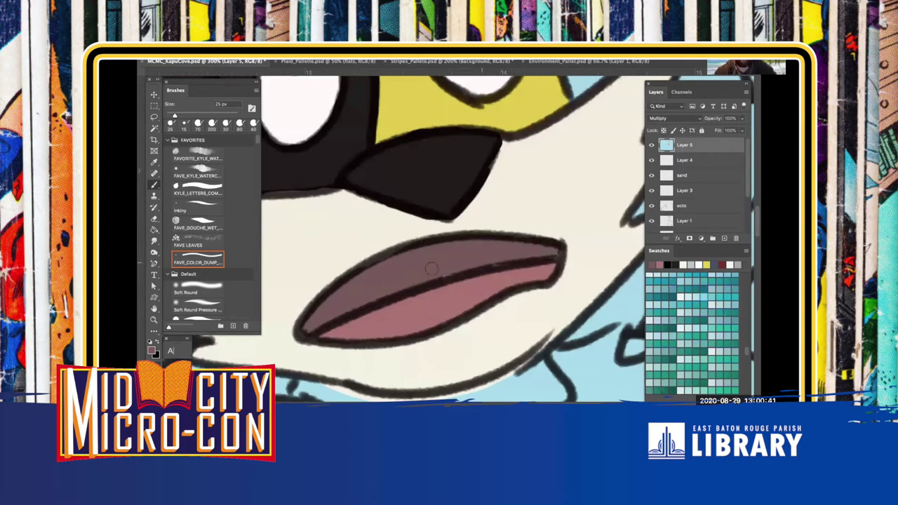
Set the foreground colour to pure white (RGB 255, 255, 255) for the tiger's teeth
key("ctrl+minus")
key("ctrl+minus")
key("ctrl+minus")
key("ctrl+minus")
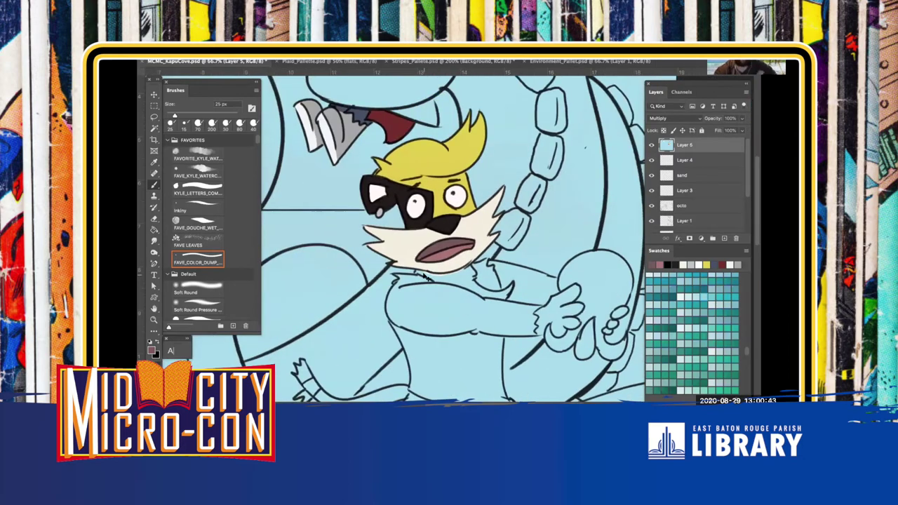
key("super+minus")
key("super+plus")
key("super+plus")
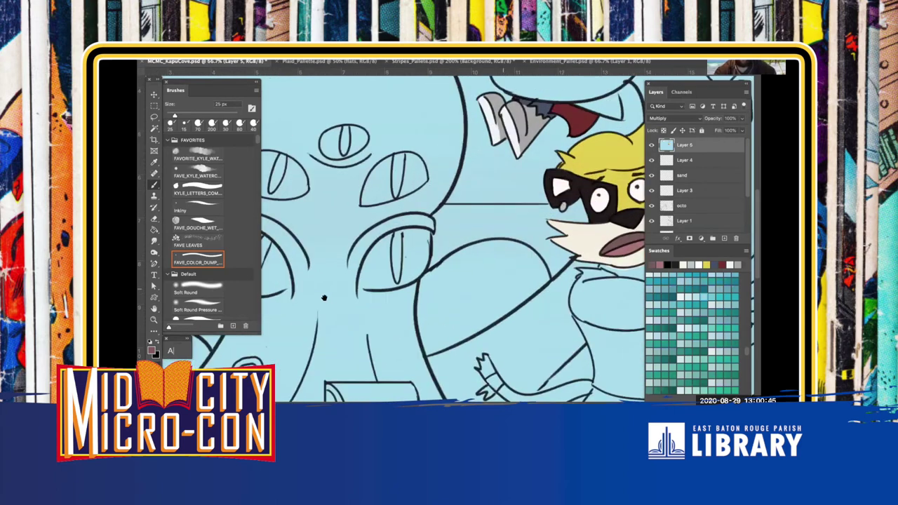
left_click_drag(547, 276, 397, 266)
key("ctrl+plus")
key("ctrl+plus")
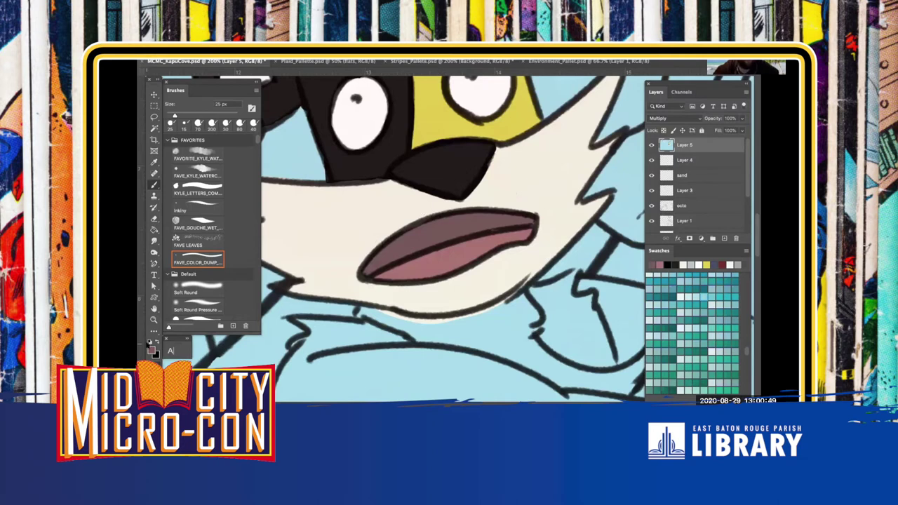
left_click(151, 349)
left_click_drag(297, 257, 276, 242)
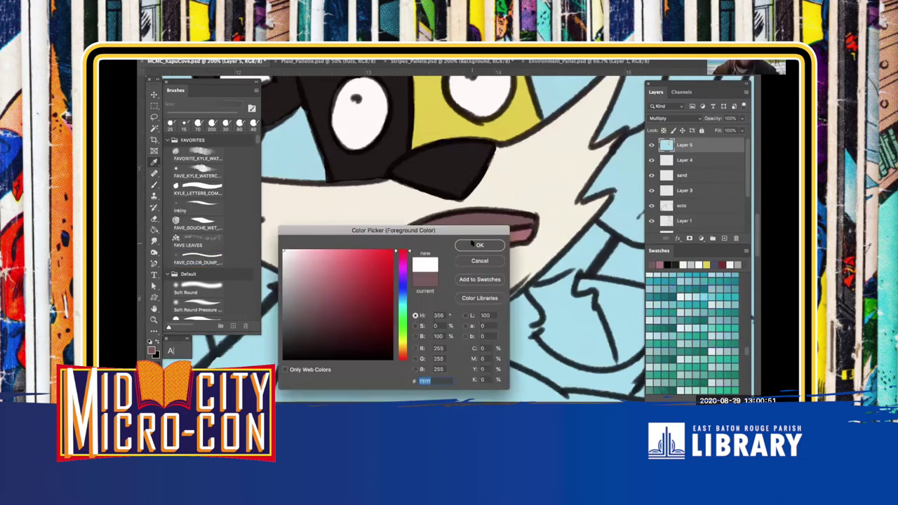
left_click(474, 245)
Lasso the teeth area along the mouth's upper edge, paint it white with a 45 px brush and deselect
key("l")
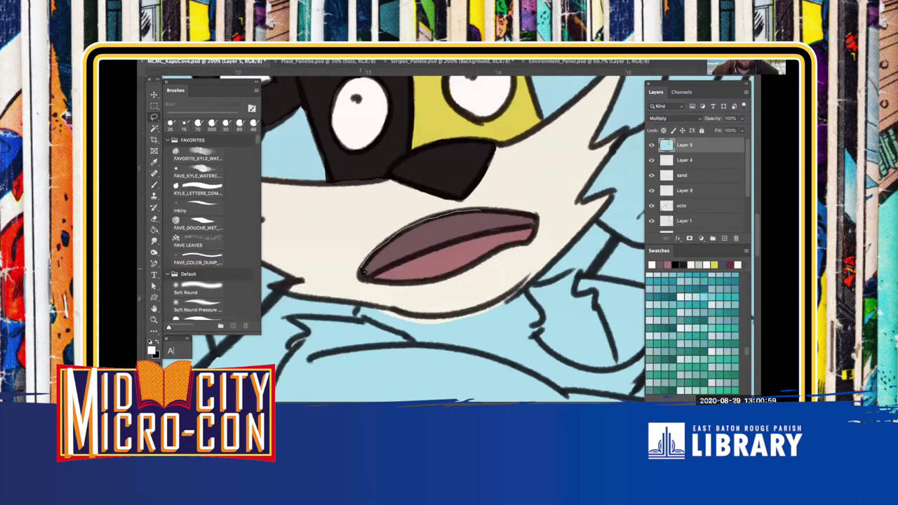
mouse_move(376, 260)
left_mouse_down()
mouse_move(453, 225)
mouse_move(508, 214)
mouse_move(408, 235)
mouse_move(401, 228)
mouse_move(366, 261)
left_mouse_up()
key("b")
key("bracketright")
key("bracketright")
key("super+d")
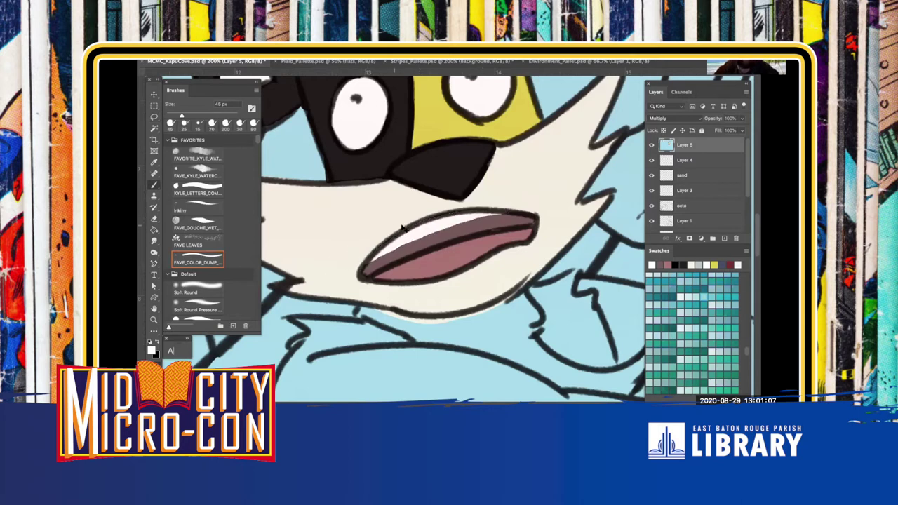
Sample black from the nose and draw a thin line along the lower edge of the teeth with an 8 px brush
key("ctrl+equal")
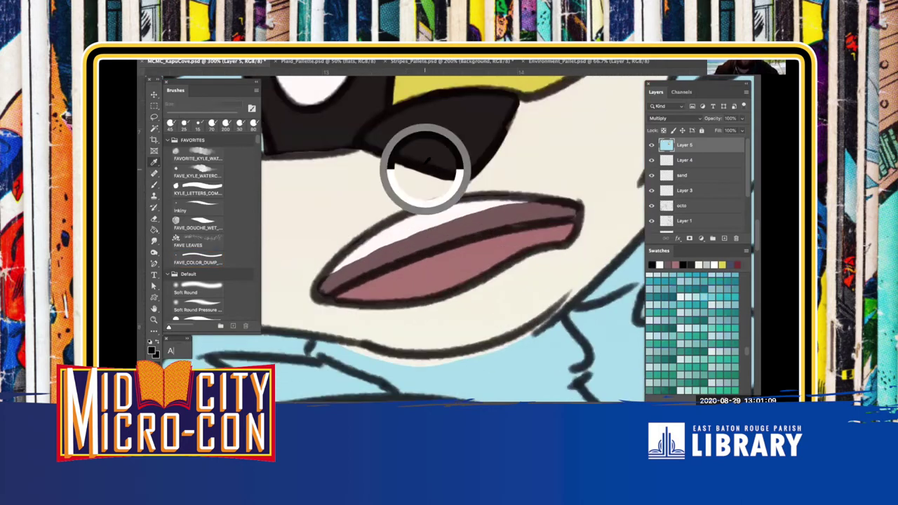
left_click(198, 261)
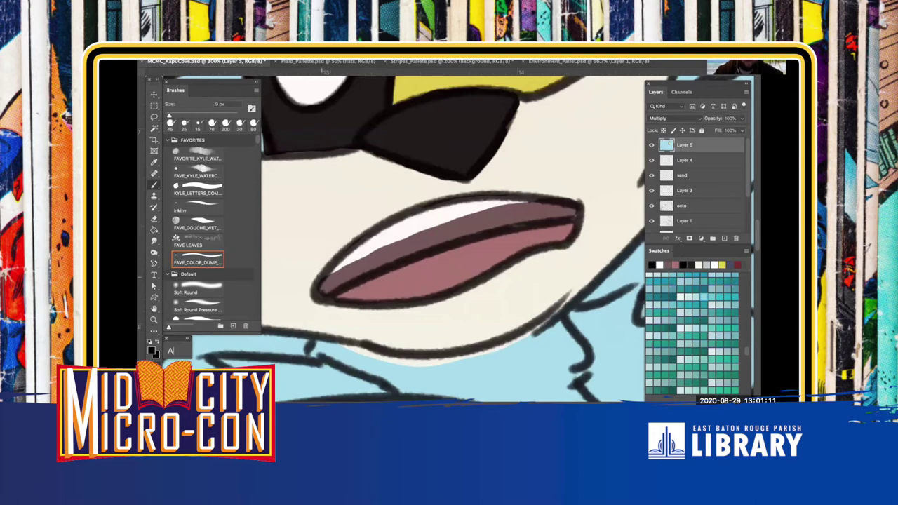
mouse_move(342, 270)
left_mouse_down()
mouse_move(434, 225)
mouse_move(540, 195)
left_mouse_up()
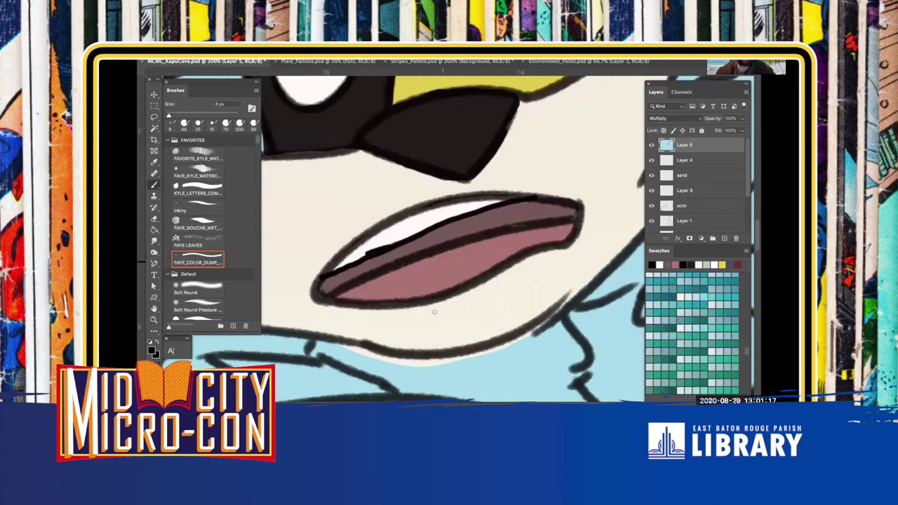
Lasso the neckerchief below the tiger's chin, from the knot to the pointed tail and back along the beard
key("ctrl+0")
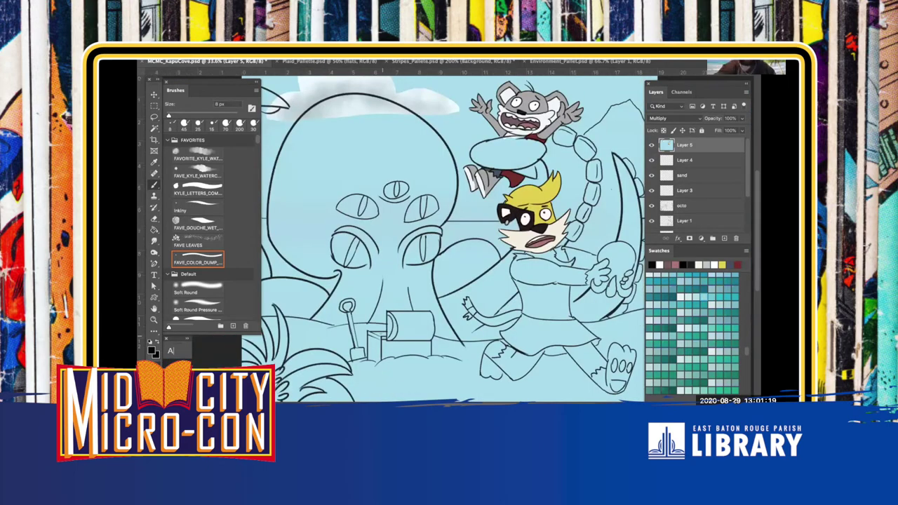
key("z")
left_click_drag(511, 237, 585, 291)
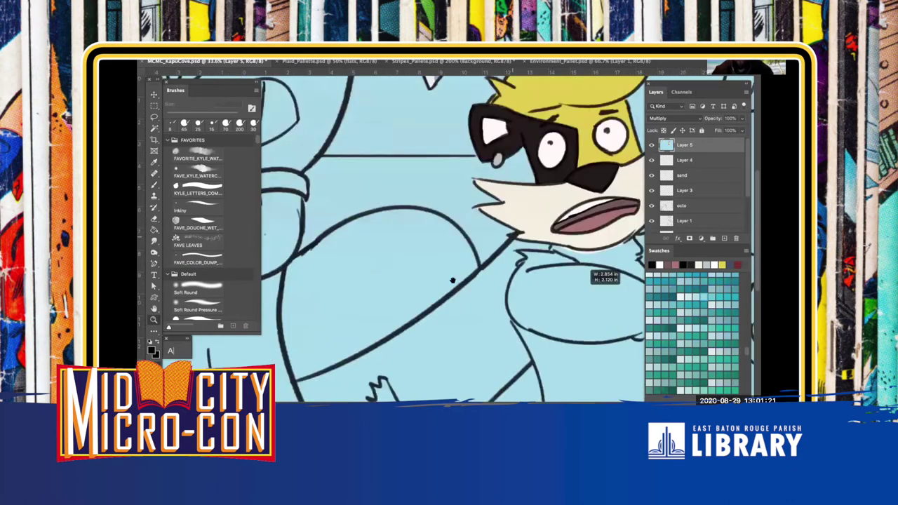
key("l")
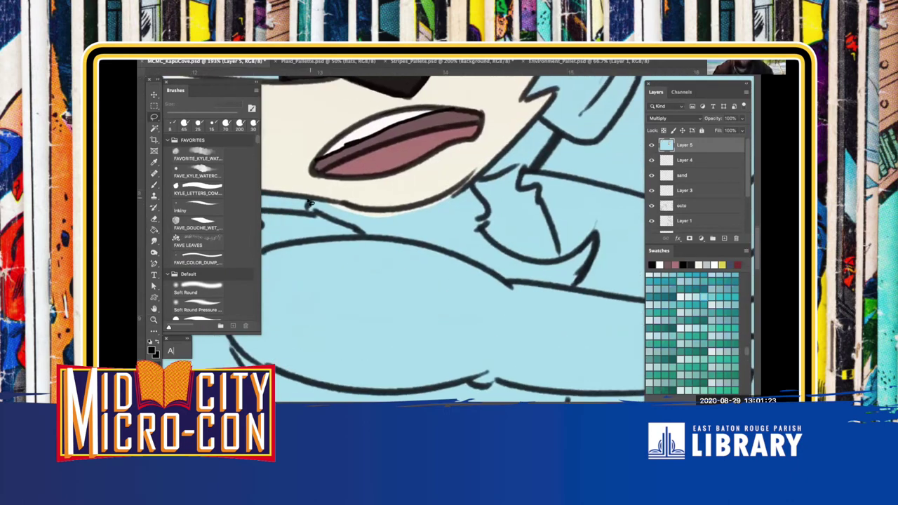
mouse_move(405, 250)
left_mouse_down()
mouse_move(502, 288)
mouse_move(584, 291)
left_mouse_up()
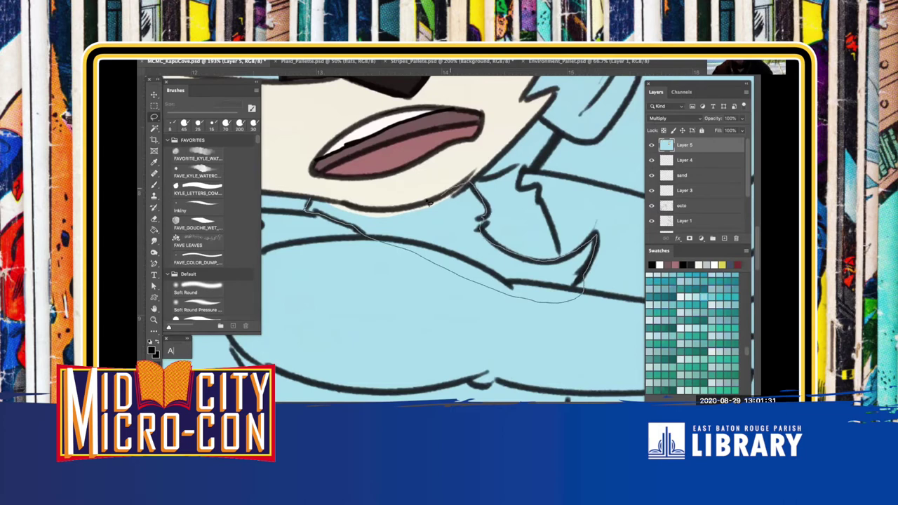
left_click_drag(325, 197, 317, 202)
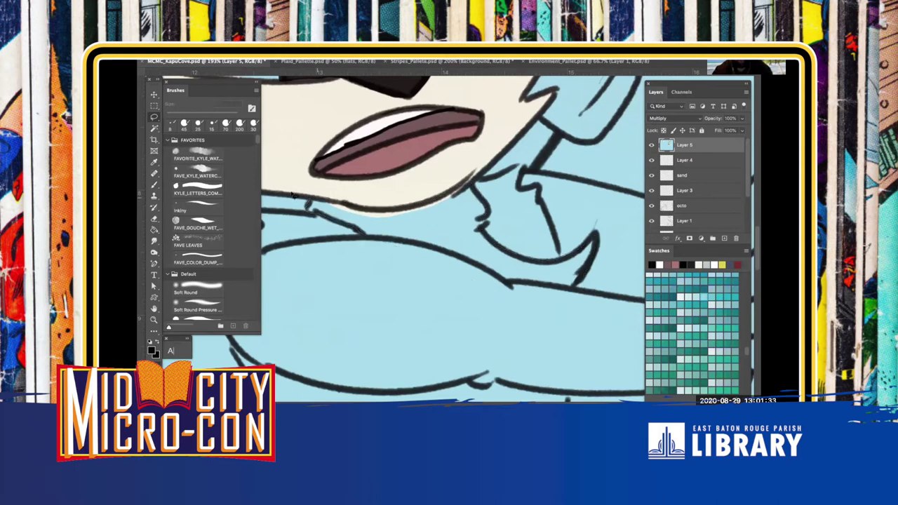
scroll(374, 71, "up", 3)
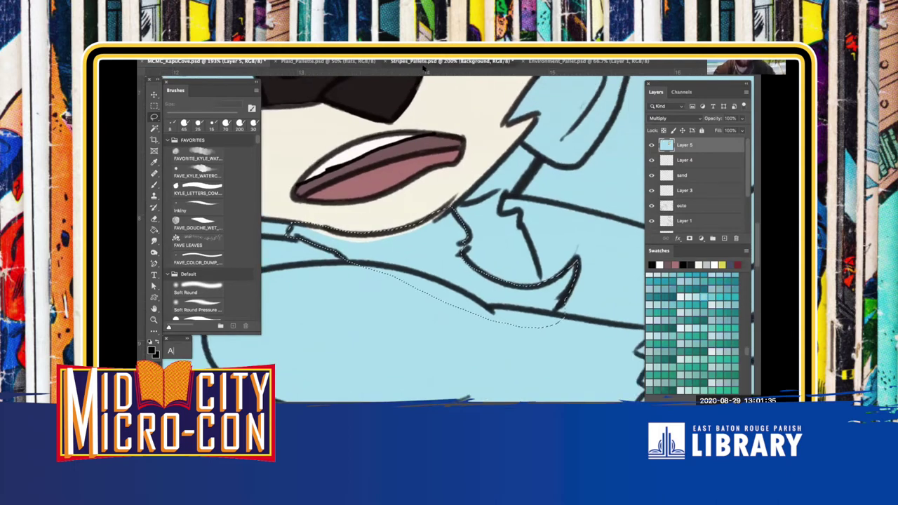
Sample the pale blue-grey and crimson swatches from the stripes palette, leaving crimson as the foreground colour and closing the colour read-out
left_click(402, 63)
key("i")
left_click(411, 96)
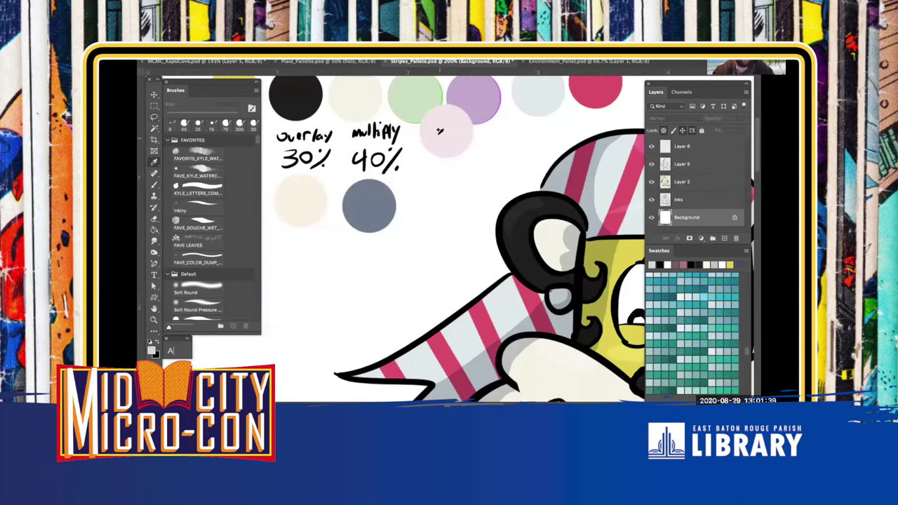
left_click_drag(526, 309, 402, 141)
scroll(403, 141, "up", 5)
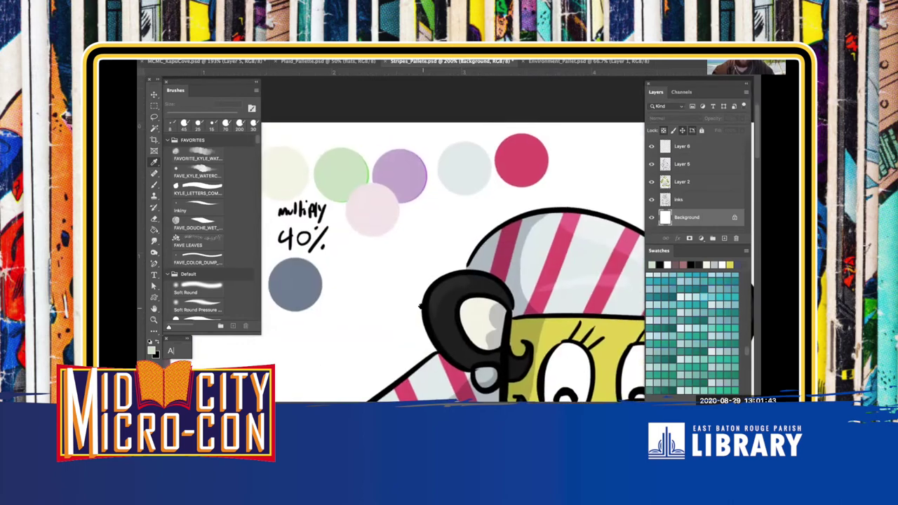
left_click_drag(334, 259, 415, 162)
left_click(402, 173, "shift")
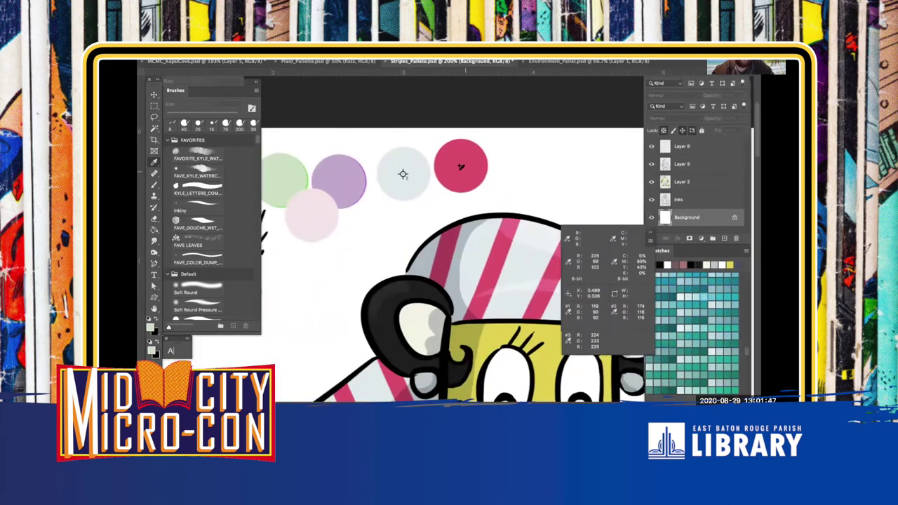
key("x")
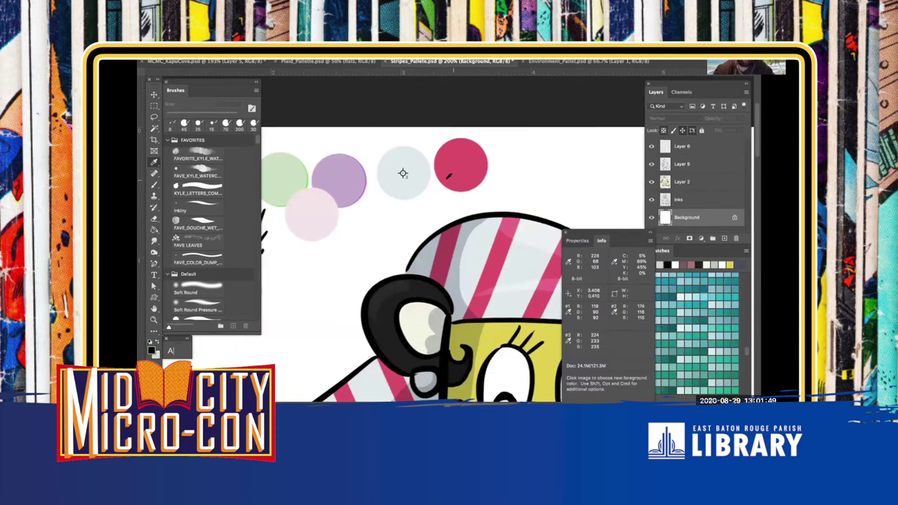
key("F8")
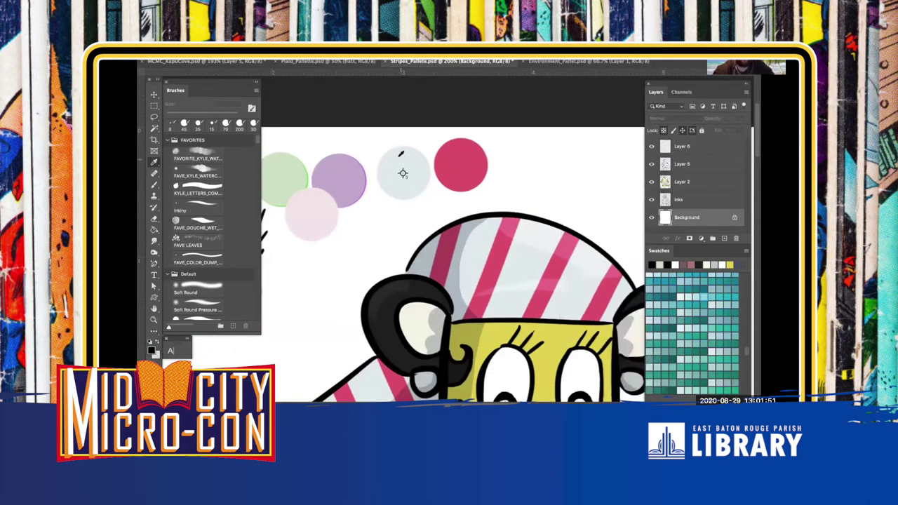
left_click(402, 173)
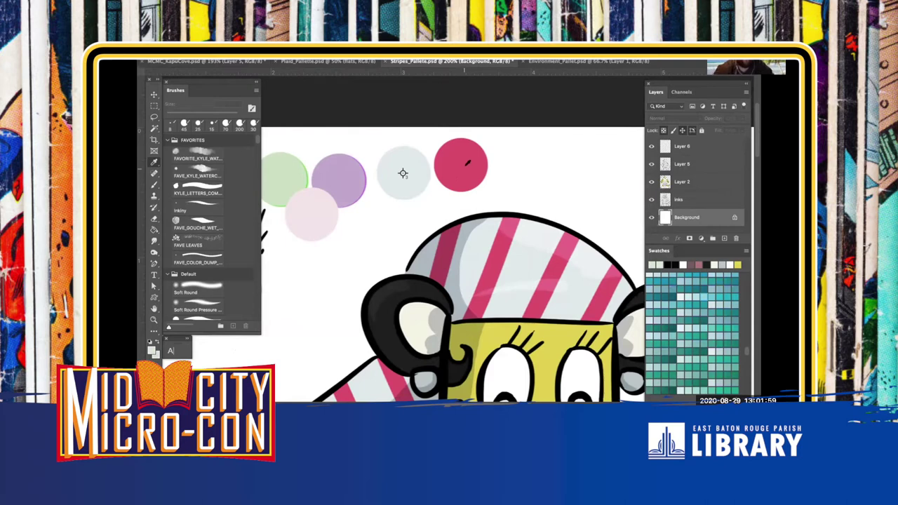
left_click(467, 163)
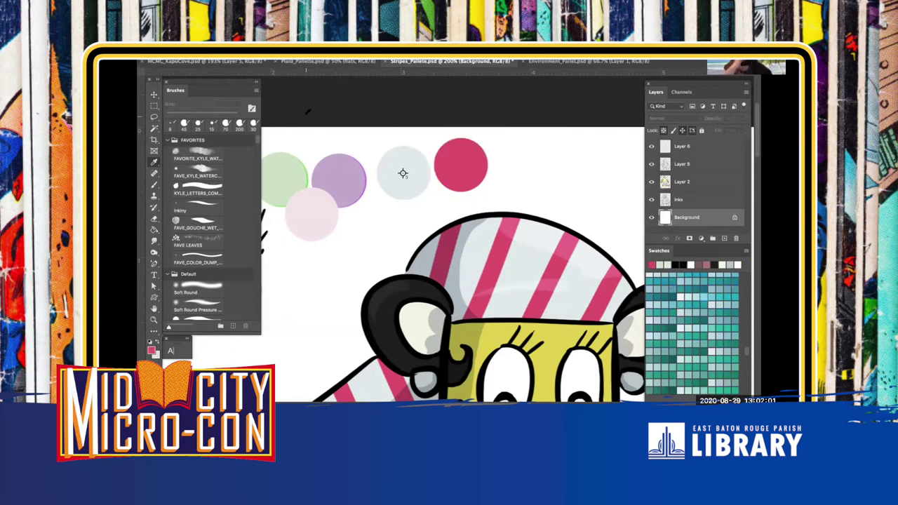
Return to the KapuCove illustration and paint the selected neckerchief crimson with a 90 px brush
left_click(310, 62)
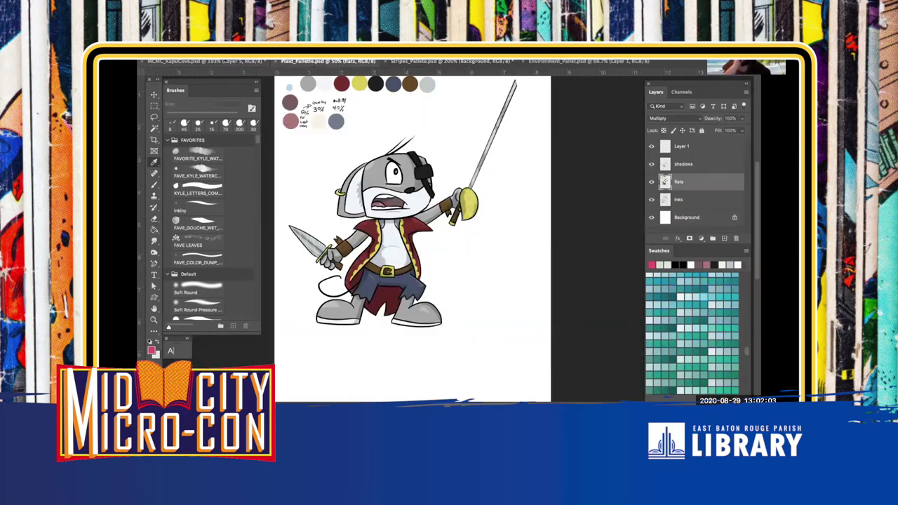
left_click(206, 62)
key("b")
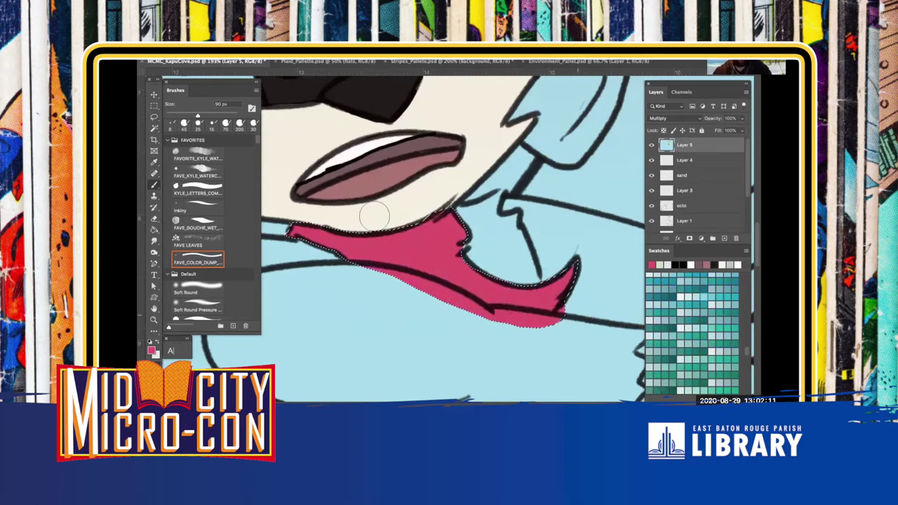
Switch to the pale colour, shrink the brush, paint diagonal stripes across the crimson neckerchief and deselect
key("x")
key("[")
key("[")
key("[")
key("[")
key("[")
key("[")
key("[")
key("[")
mouse_move(317, 223)
left_mouse_down()
mouse_move(319, 245)
mouse_move(428, 293)
left_mouse_up()
key("[")
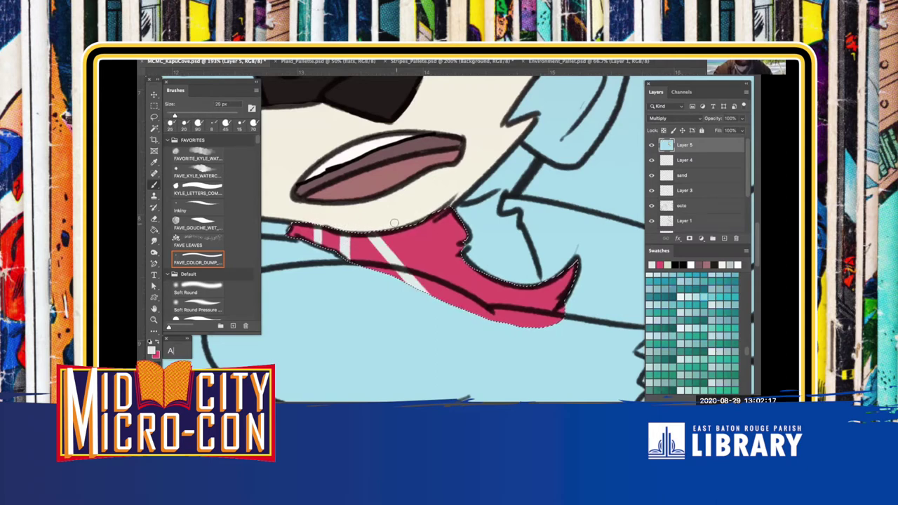
left_click_drag(399, 225, 525, 333)
mouse_move(431, 208)
left_mouse_down()
mouse_move(526, 294)
mouse_move(565, 315)
left_mouse_up()
key("ctrl+d")
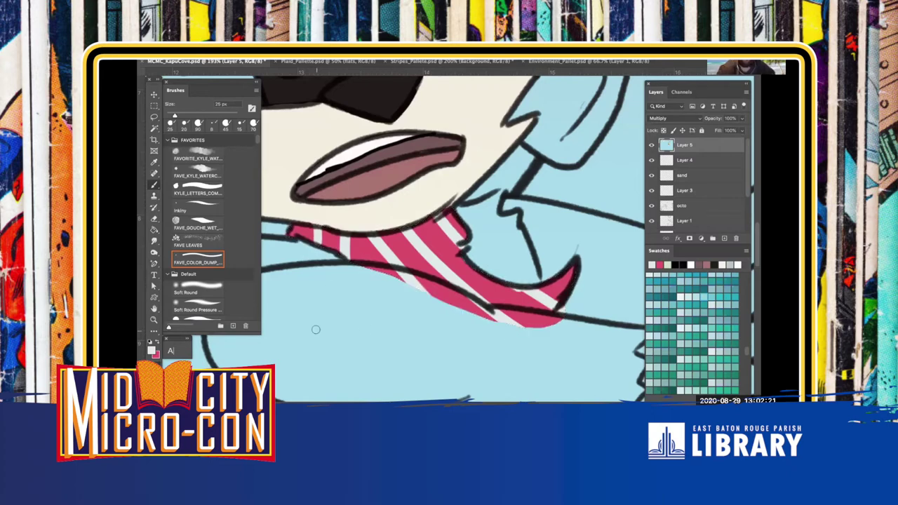
Lasso the tiger's near arm around the shoulder and along its lower outline on Layer 5
key("super+minus")
key("super+minus")
key("super+minus")
key("super+plus")
key("super+plus")
key("super+plus")
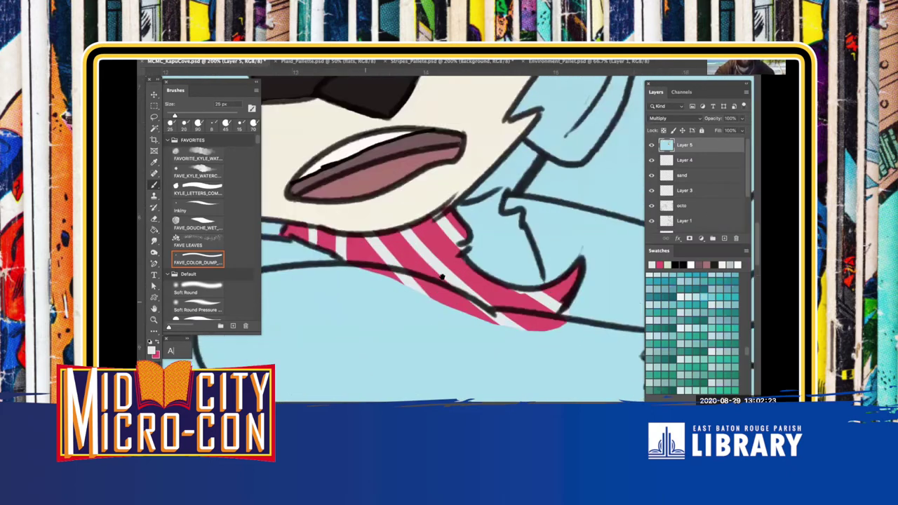
left_click_drag(368, 296, 464, 271)
key("l")
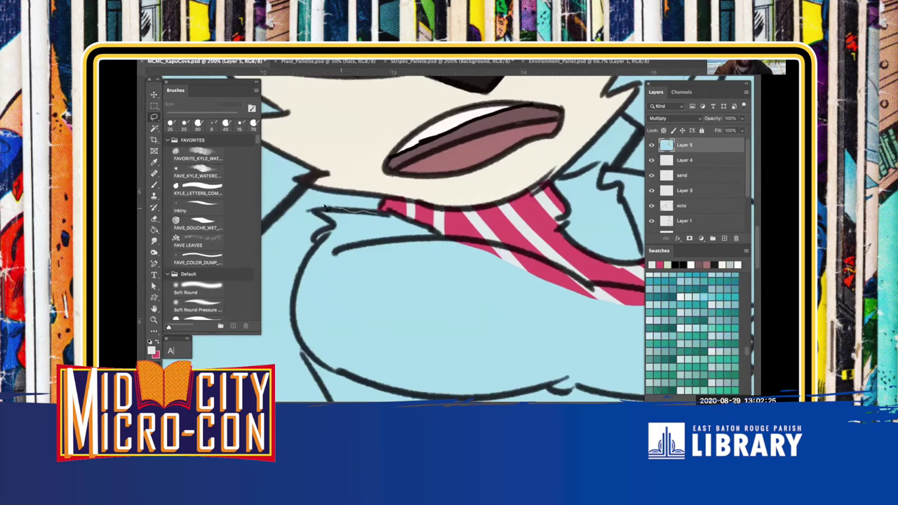
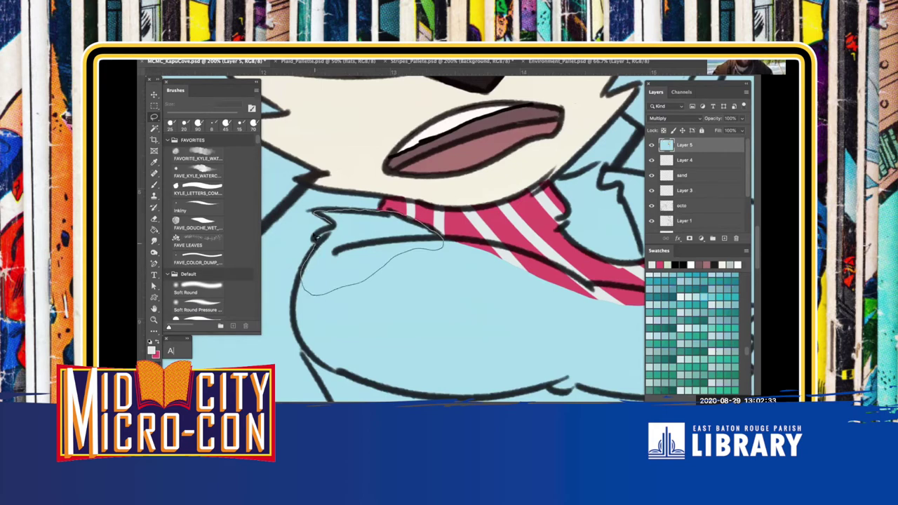
scroll(329, 210, "down", 5)
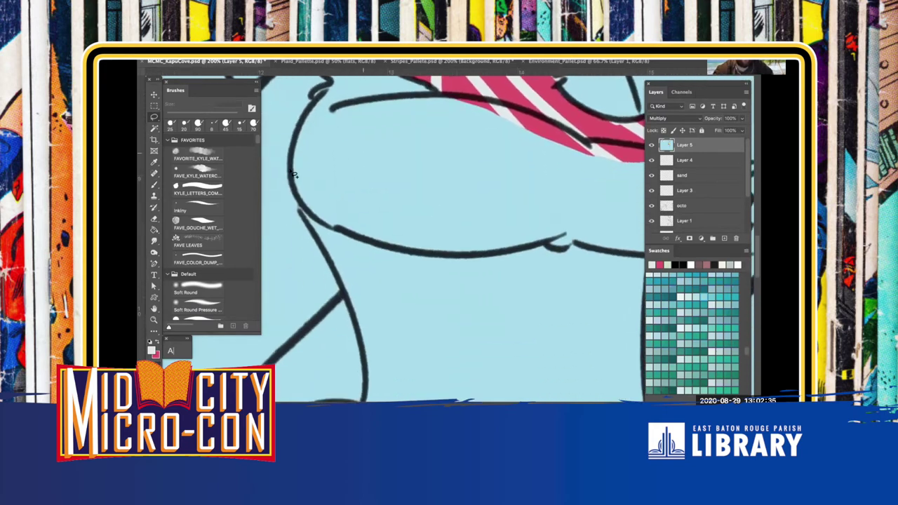
mouse_move(290, 161)
left_mouse_down()
mouse_move(295, 143)
mouse_move(331, 223)
left_mouse_up()
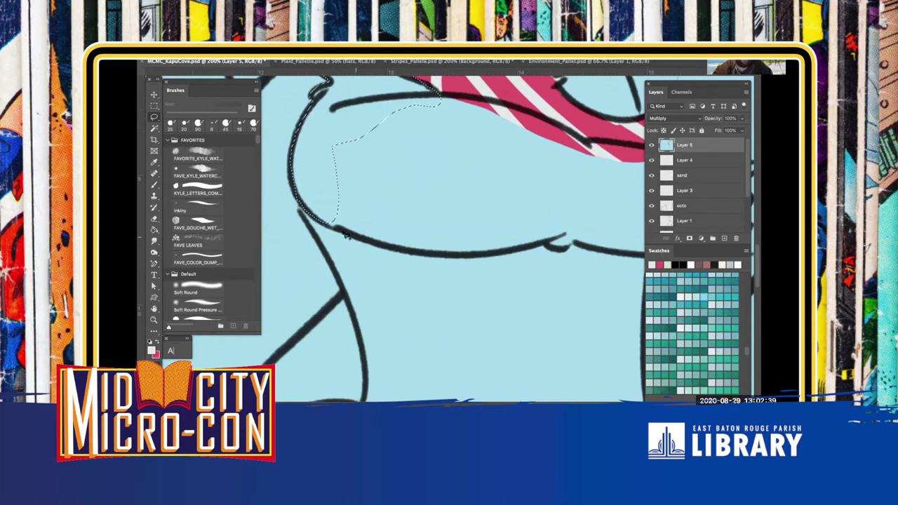
left_click_drag(316, 185, 523, 246)
left_click_drag(471, 259, 335, 228)
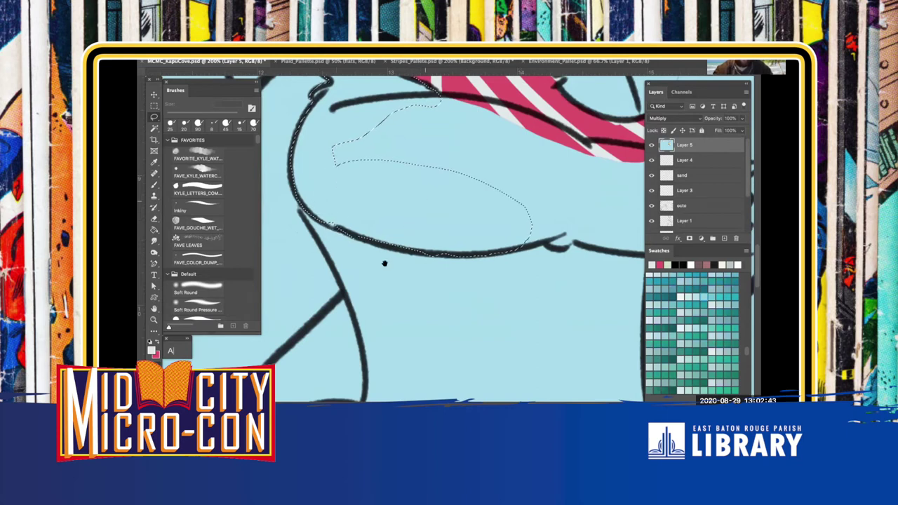
Extend the lasso selection along the near arm's upper edge below the neckerchief and out to the furry wrist
left_click_drag(385, 263, 340, 335)
mouse_move(364, 168)
left_mouse_down()
mouse_move(313, 187)
mouse_move(333, 263)
mouse_move(465, 219)
mouse_move(449, 177)
mouse_move(364, 169)
left_mouse_up()
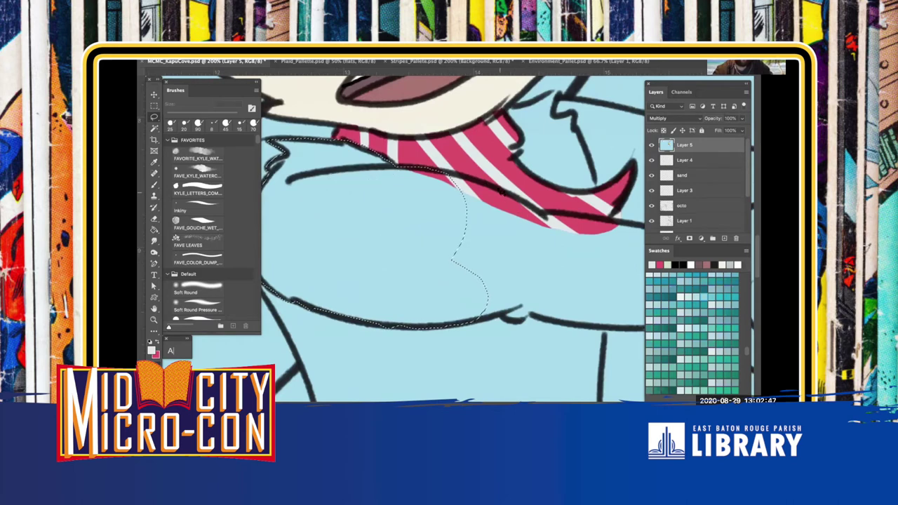
left_click_drag(440, 177, 446, 238)
left_click_drag(535, 209, 542, 214)
left_click_drag(523, 263, 414, 235)
mouse_move(442, 188)
left_mouse_down()
mouse_move(414, 181)
mouse_move(347, 183)
mouse_move(352, 287)
left_mouse_up()
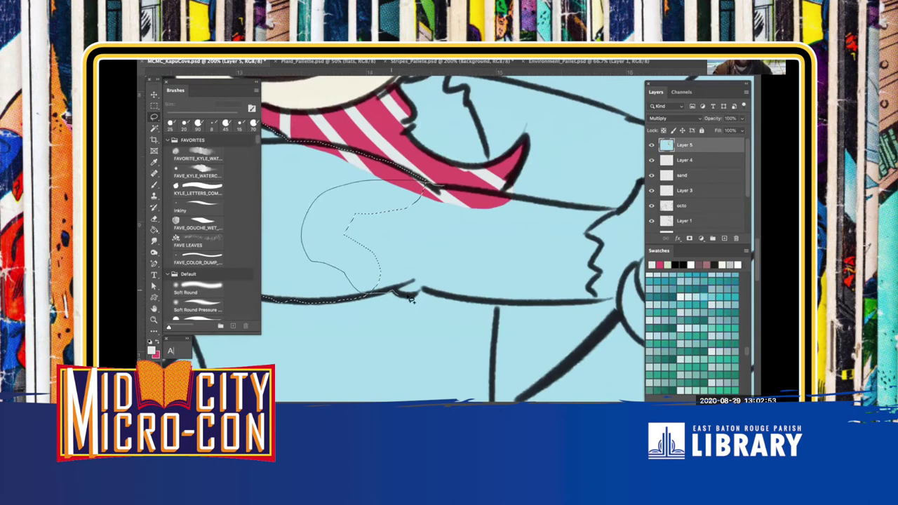
mouse_move(554, 220)
left_mouse_down()
mouse_move(554, 207)
mouse_move(574, 223)
left_mouse_up()
scroll(492, 228, "right", 3)
scroll(491, 227, "up", 1)
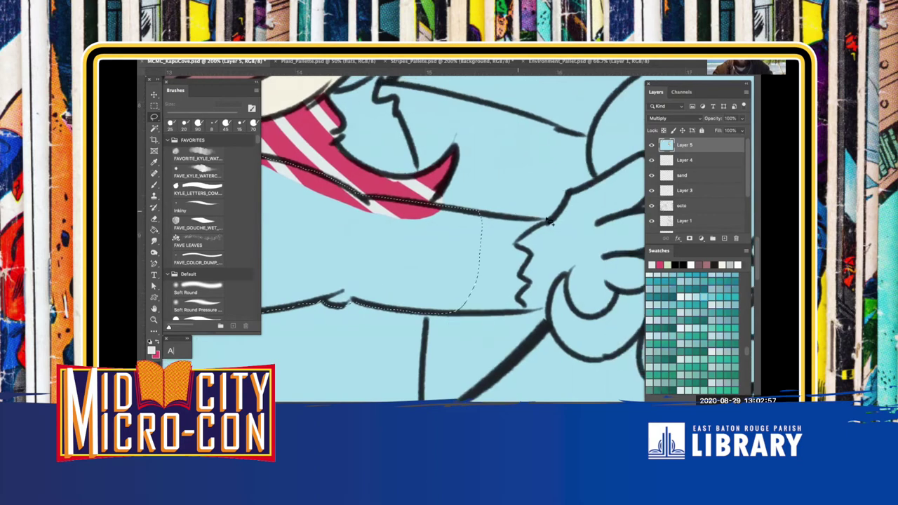
left_click_drag(469, 214, 444, 307)
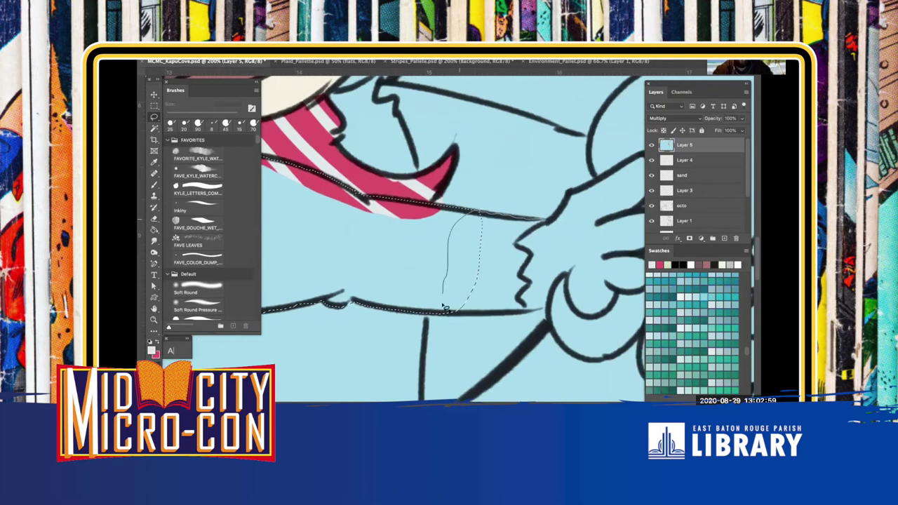
left_click_drag(515, 239, 512, 245)
scroll(407, 211, "up", 3)
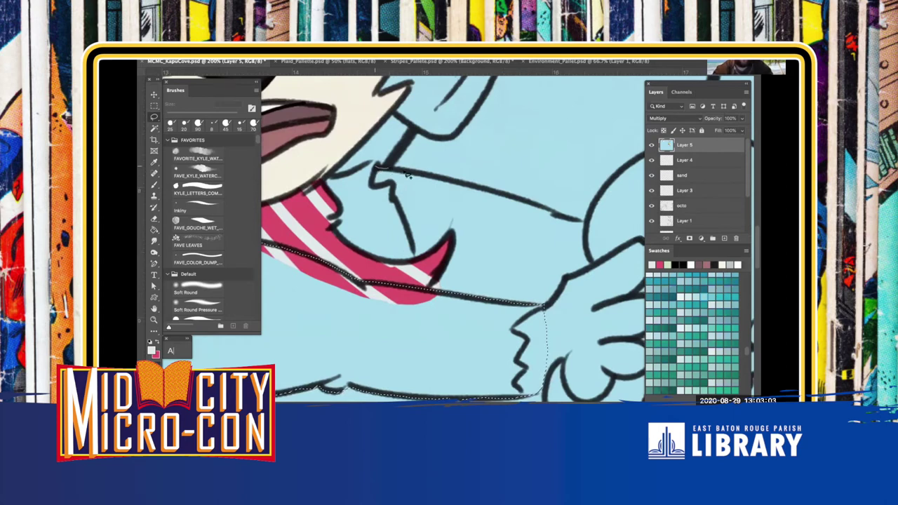
Add the tiger's far arm to the selection, from the shoulder tuft around the neckerchief tail to the wrist
mouse_move(418, 226)
left_mouse_down()
mouse_move(420, 259)
mouse_move(414, 251)
left_mouse_up()
mouse_move(435, 176)
left_mouse_down()
mouse_move(403, 175)
mouse_move(461, 227)
mouse_move(507, 198)
mouse_move(502, 203)
left_mouse_up()
mouse_move(525, 252)
left_mouse_down()
mouse_move(587, 244)
mouse_move(581, 223)
left_mouse_up()
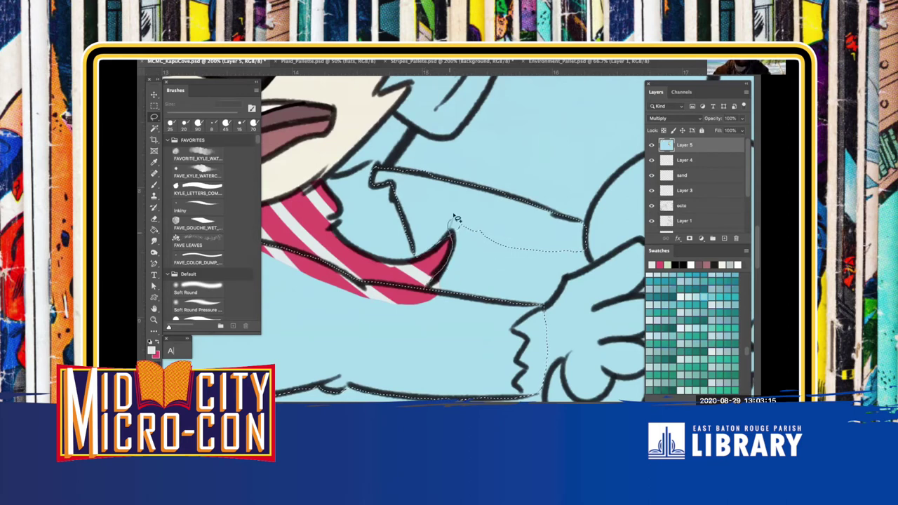
mouse_move(454, 220)
left_mouse_down()
mouse_move(513, 273)
mouse_move(503, 300)
mouse_move(467, 302)
mouse_move(478, 279)
left_mouse_up()
mouse_move(542, 239)
left_mouse_down()
mouse_move(504, 313)
mouse_move(537, 312)
mouse_move(580, 281)
left_mouse_up()
left_click_drag(589, 244, 590, 244)
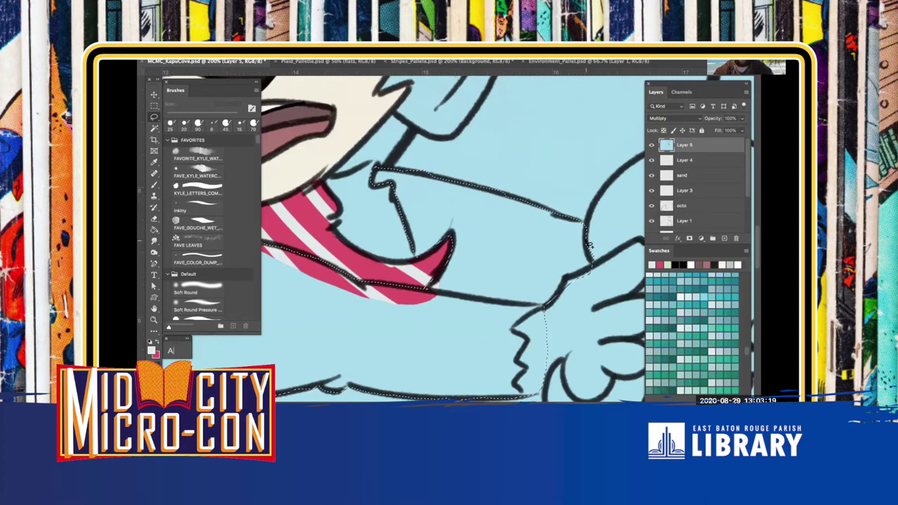
Sample the tiger's yellow, paint both selected arms with the brush enlarged to 200 px, and deselect
key("ctrl+0")
key("i")
left_click(510, 162)
key("super+plus")
key("super+plus")
key("super+plus")
left_click_drag(579, 299, 340, 264)
key("b")
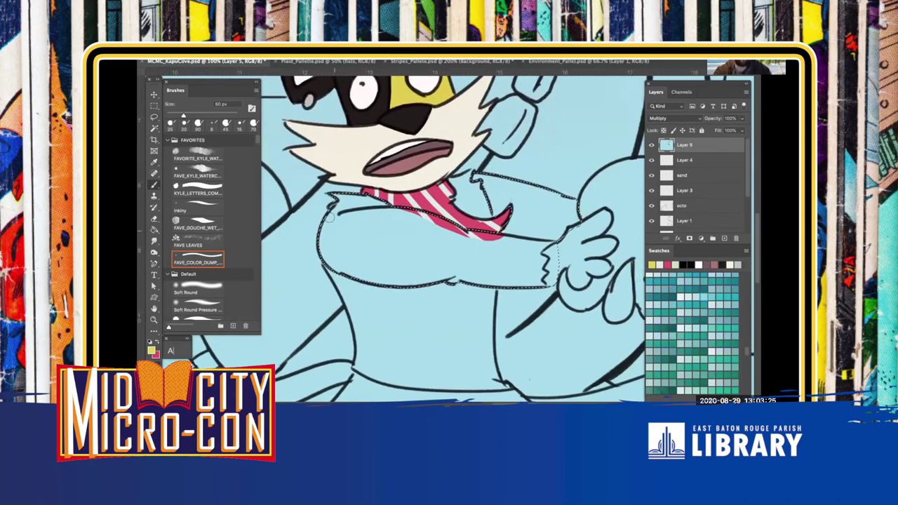
key("bracketright")
key("bracketright")
key("bracketright")
key("bracketright")
key("bracketright")
key("bracketright")
mouse_move(311, 273)
left_mouse_down()
mouse_move(353, 175)
mouse_move(400, 318)
mouse_move(415, 230)
mouse_move(445, 174)
mouse_move(517, 286)
mouse_move(533, 209)
mouse_move(554, 179)
mouse_move(592, 276)
mouse_move(479, 189)
mouse_move(426, 227)
mouse_move(345, 245)
left_mouse_up()
key("super+d")
Lasso pointed tiger-stripe wedges along the upper and lower edges of the near arm, from the shoulder to mid-arm
key("super+plus")
key("l")
left_click_drag(327, 177, 389, 159)
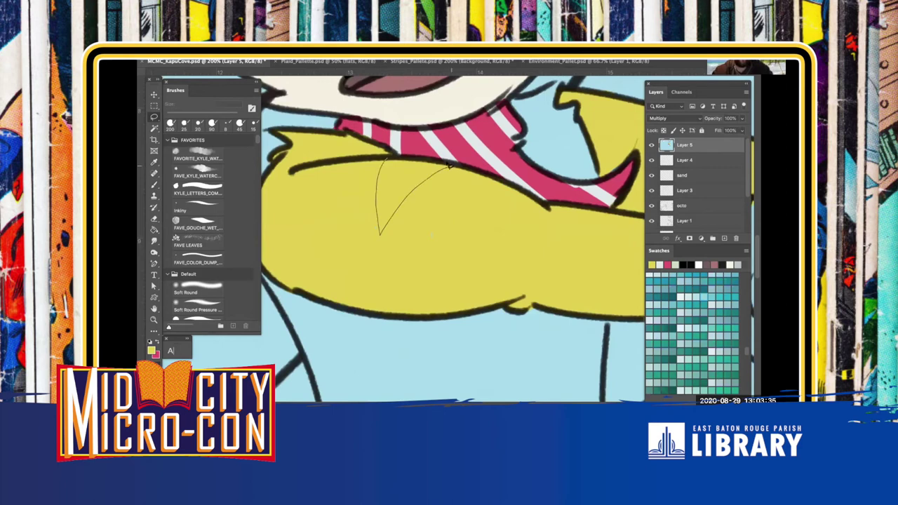
left_click_drag(315, 236, 330, 242)
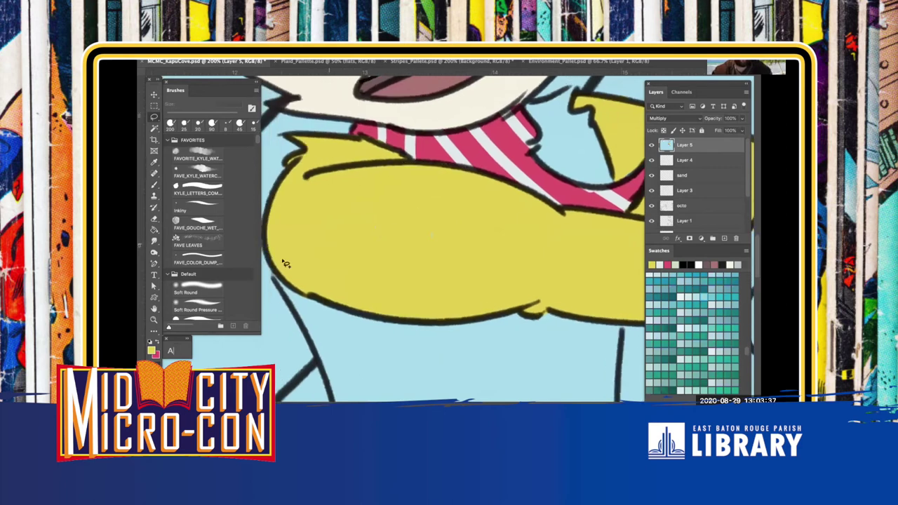
mouse_move(268, 265)
left_mouse_down()
mouse_move(294, 233)
mouse_move(356, 213)
mouse_move(339, 228)
mouse_move(319, 301)
mouse_move(270, 267)
left_mouse_up()
left_click_drag(510, 188, 514, 259)
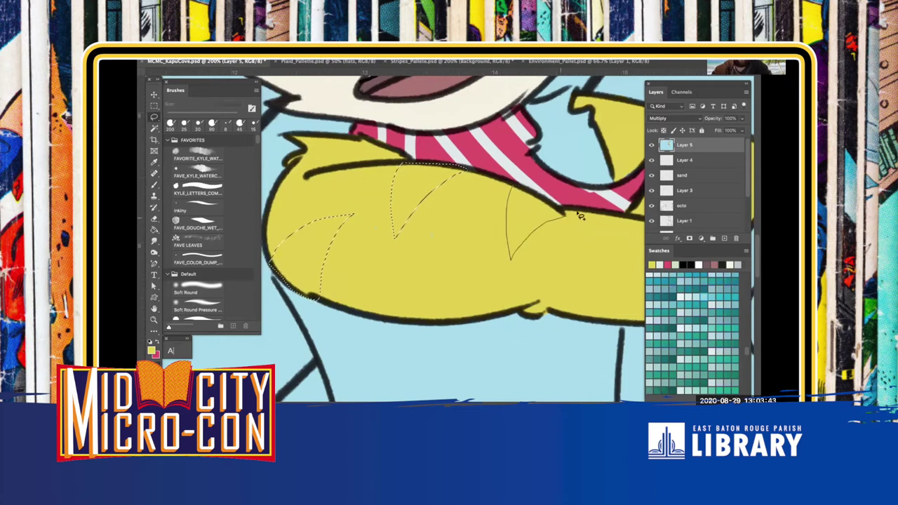
left_click_drag(489, 209, 494, 202)
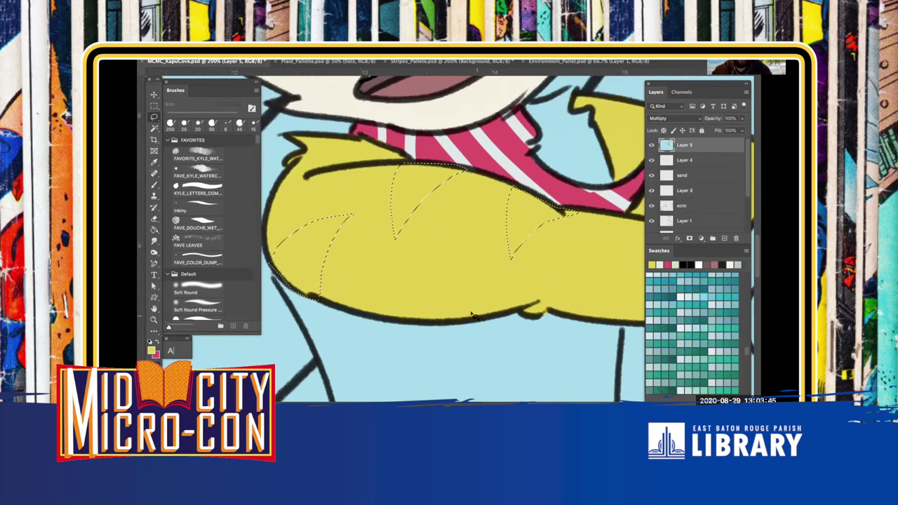
mouse_move(444, 263)
left_mouse_down()
mouse_move(406, 332)
mouse_move(456, 295)
mouse_move(451, 255)
mouse_move(397, 316)
left_mouse_up()
key("super+z")
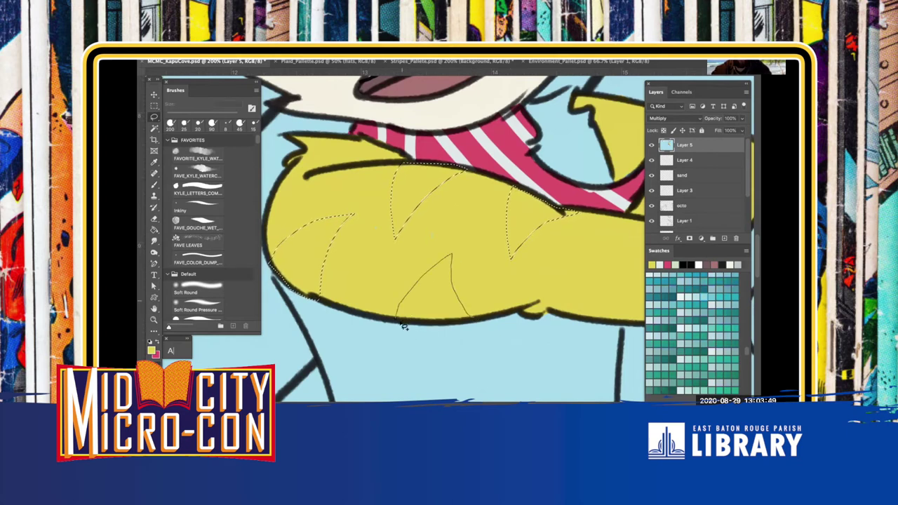
left_click_drag(455, 323, 464, 319)
Add more pointed stripe wedges to the selection near the wrist of the near arm and on the far arm
scroll(435, 245, "right", 10)
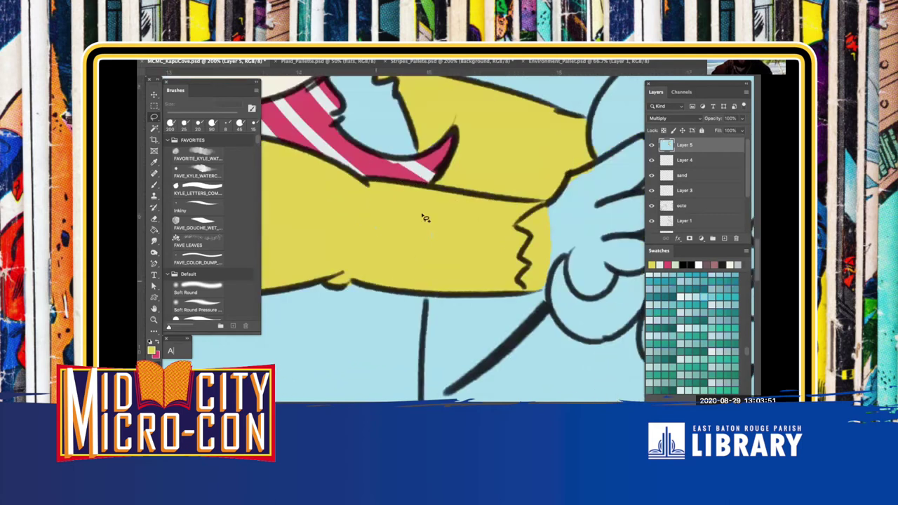
left_click_drag(475, 198, 456, 204)
scroll(460, 274, "left", 8)
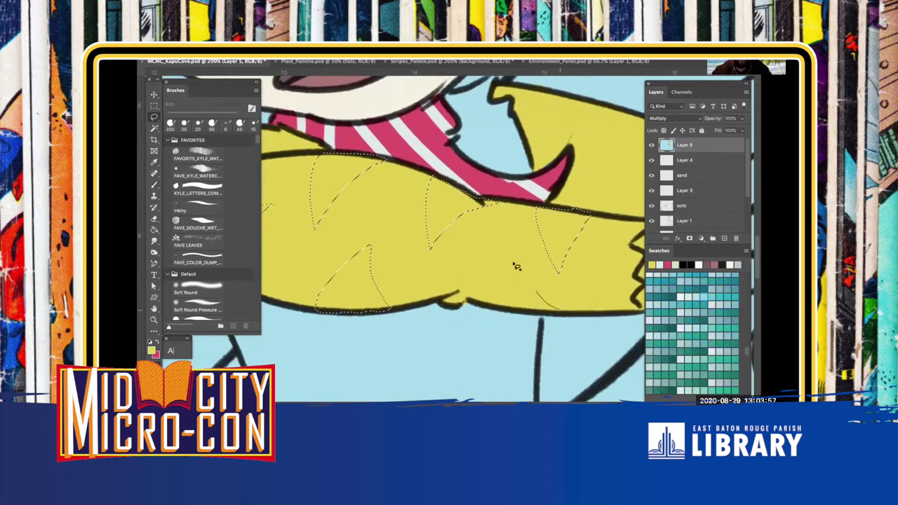
left_click_drag(579, 306, 565, 310)
scroll(455, 176, "right", 10)
mouse_move(438, 149)
left_mouse_down()
mouse_move(449, 209)
mouse_move(499, 168)
left_mouse_up()
mouse_move(379, 274)
left_mouse_down()
mouse_move(373, 285)
mouse_move(406, 278)
left_mouse_up()
mouse_move(484, 261)
left_mouse_down()
mouse_move(458, 243)
mouse_move(452, 265)
mouse_move(484, 262)
left_mouse_up()
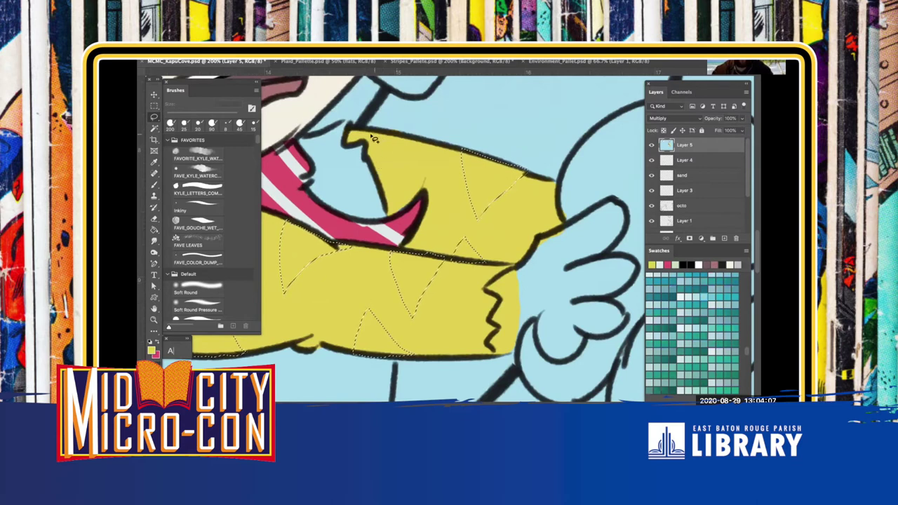
mouse_move(376, 149)
left_mouse_down()
mouse_move(411, 149)
mouse_move(413, 136)
left_mouse_up()
Sample black from the illustration, fill the selected arm stripes with it and deselect
left_click_drag(456, 330, 559, 453)
key("i")
left_click(599, 318)
left_click_drag(599, 318, 565, 230)
key("g")
key("alt+BackSpace")
key("ctrl+d")
scroll(345, 309, "down", 5)
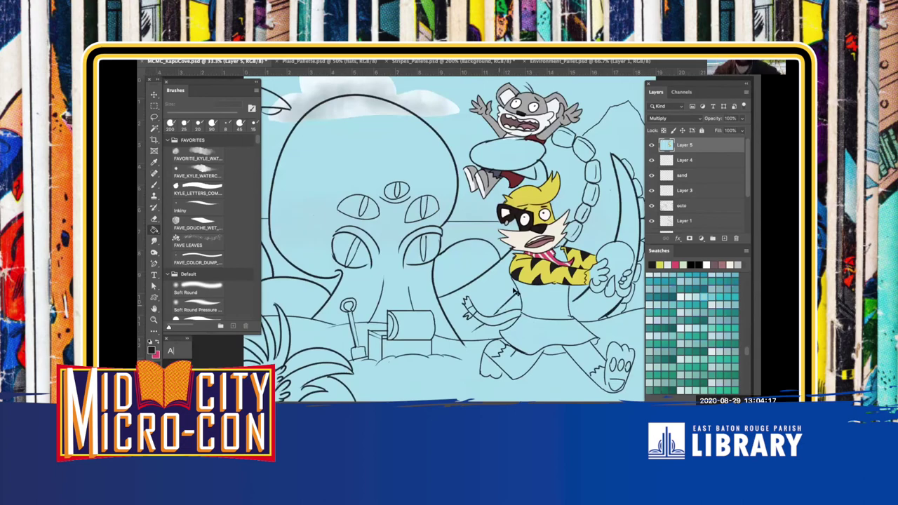
Sample the pale green swatch from the Stripes palette file and return to the KapuCove illustration
key("super+plus")
left_click_drag(613, 299, 443, 219)
key("super+plus")
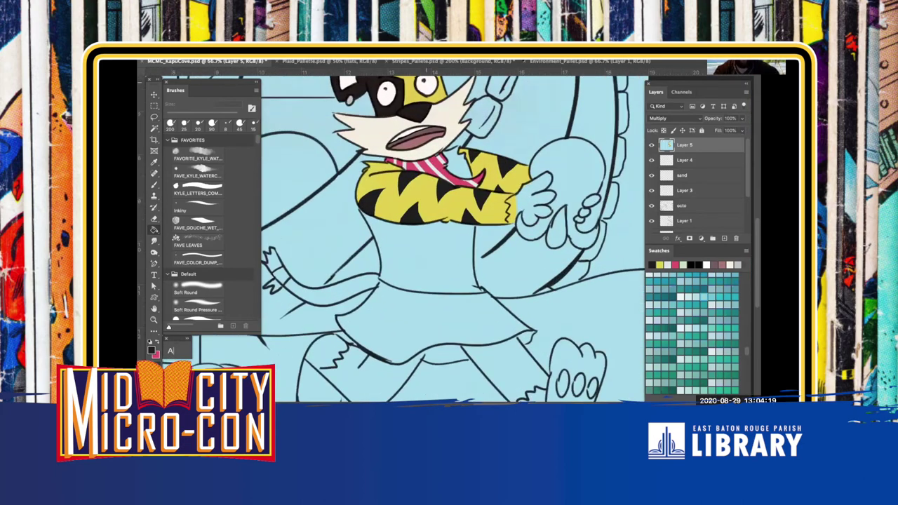
left_click(449, 61)
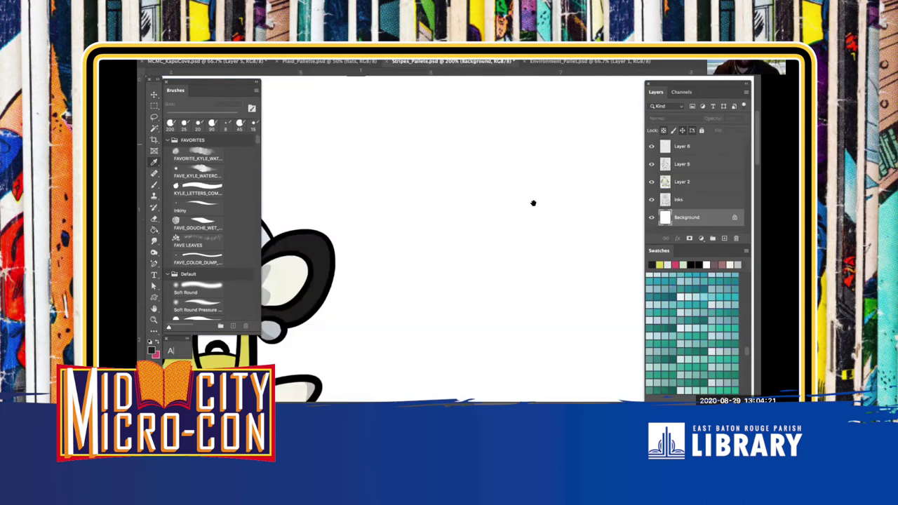
scroll(533, 202, "down", 3)
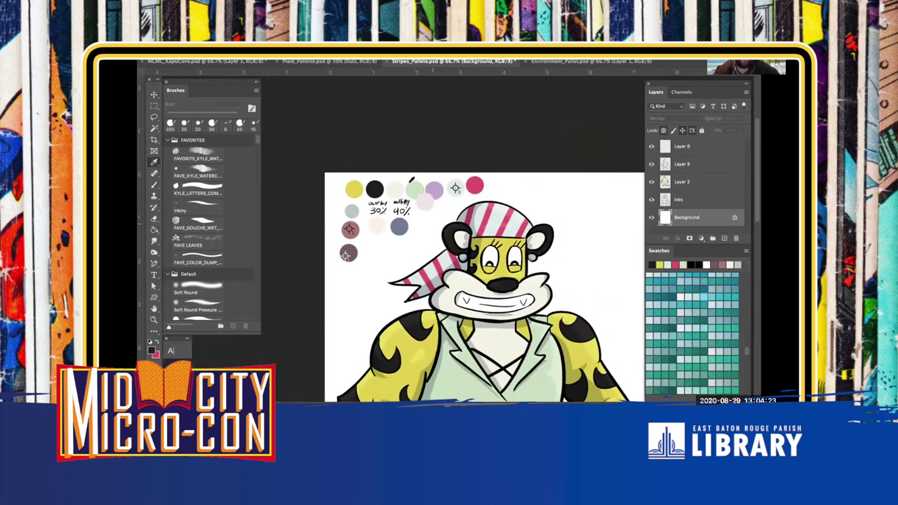
left_click(416, 187)
left_click(291, 63)
left_click(201, 61)
Lasso the gap between the neckerchief and the far arm and fill it with pale green
scroll(497, 252, "up", 5)
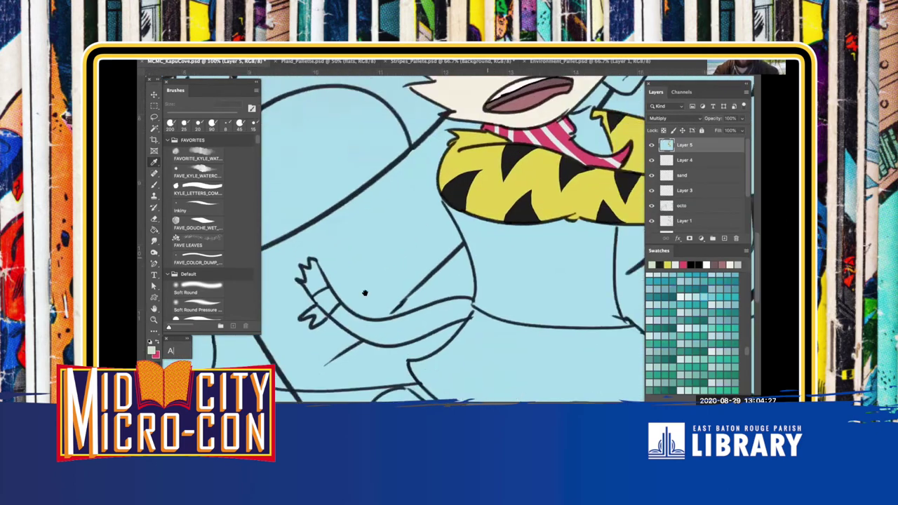
scroll(449, 279, "up", 3)
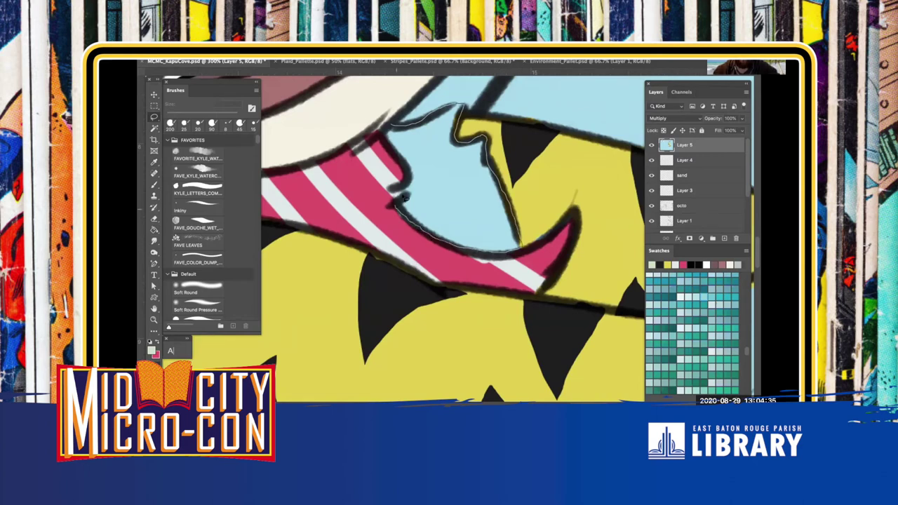
left_click_drag(388, 147, 393, 126)
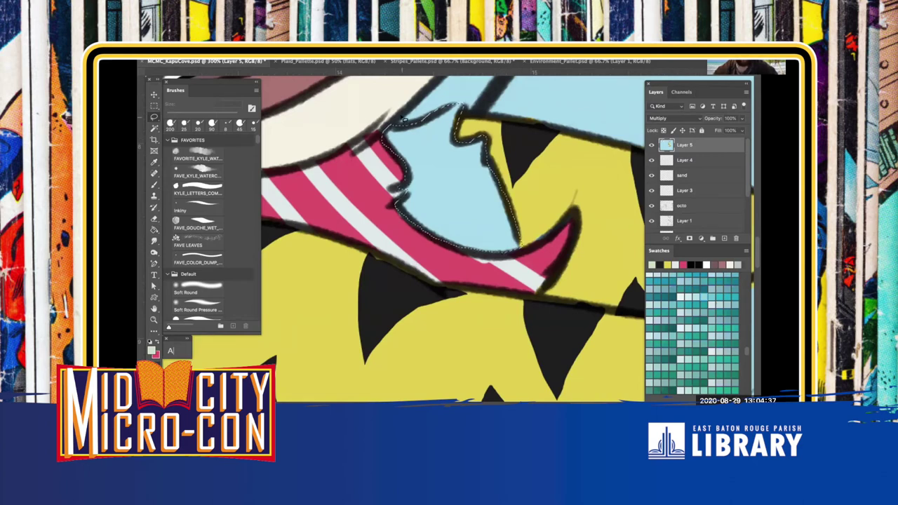
key("g")
left_click(428, 217)
Lasso the tiger's torso along its upper back edge and the underside of the near arm
scroll(429, 173, "down", 6)
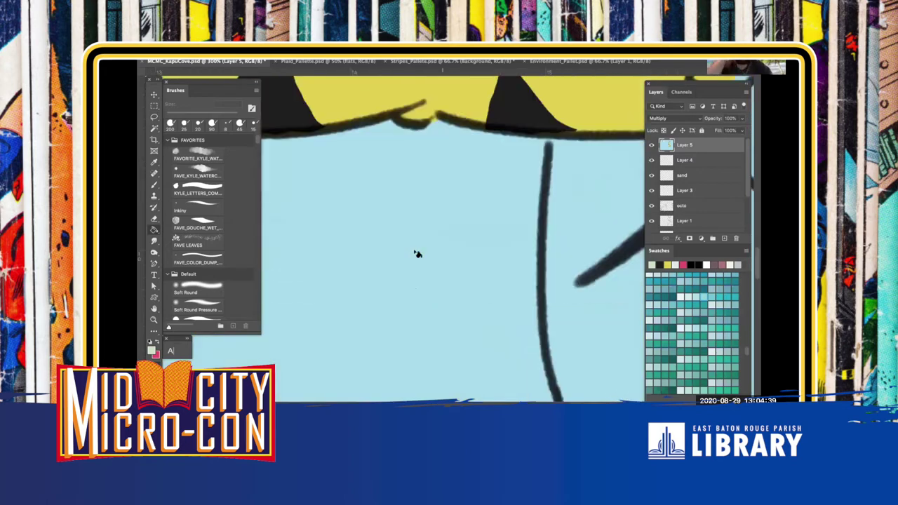
key("super+minus")
key("super+minus")
left_click_drag(415, 251, 487, 237)
key("l")
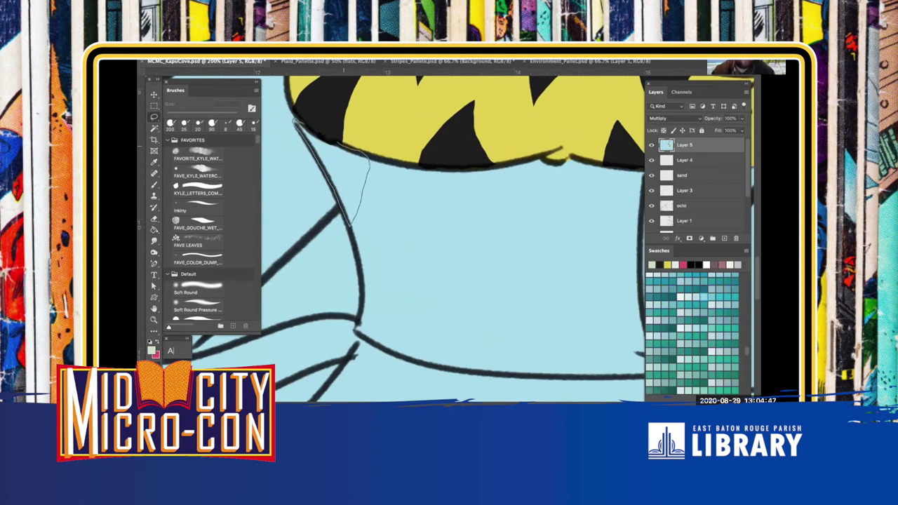
left_click_drag(401, 164, 374, 160)
mouse_move(364, 224)
left_mouse_down()
mouse_move(398, 249)
mouse_move(520, 207)
mouse_move(519, 171)
left_mouse_up()
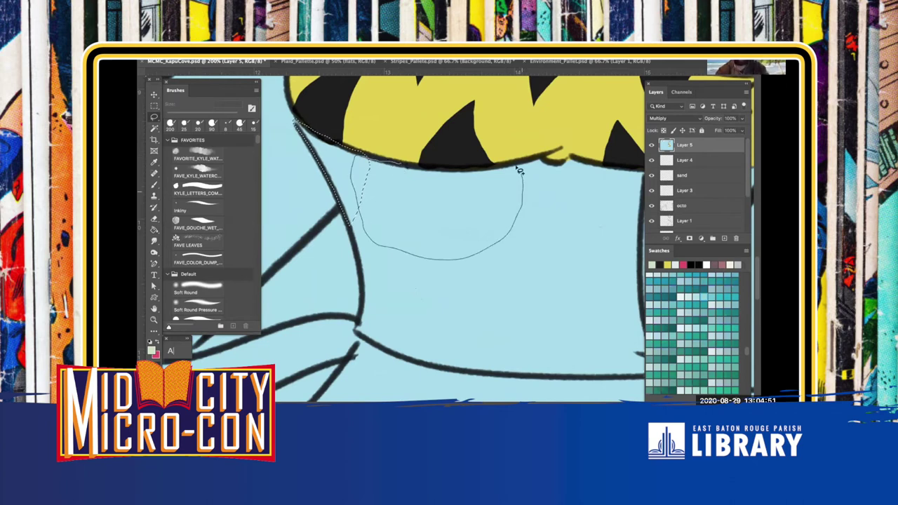
left_click_drag(448, 170, 442, 170)
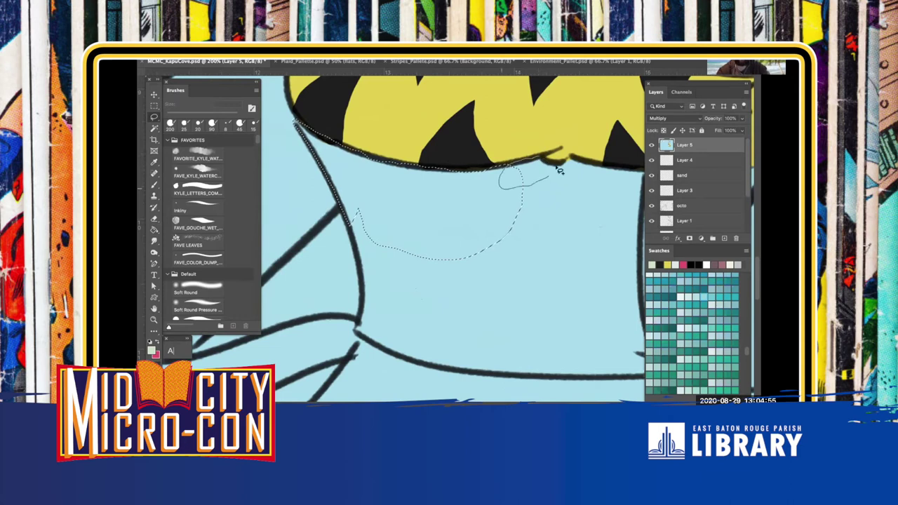
left_click_drag(547, 161, 557, 164)
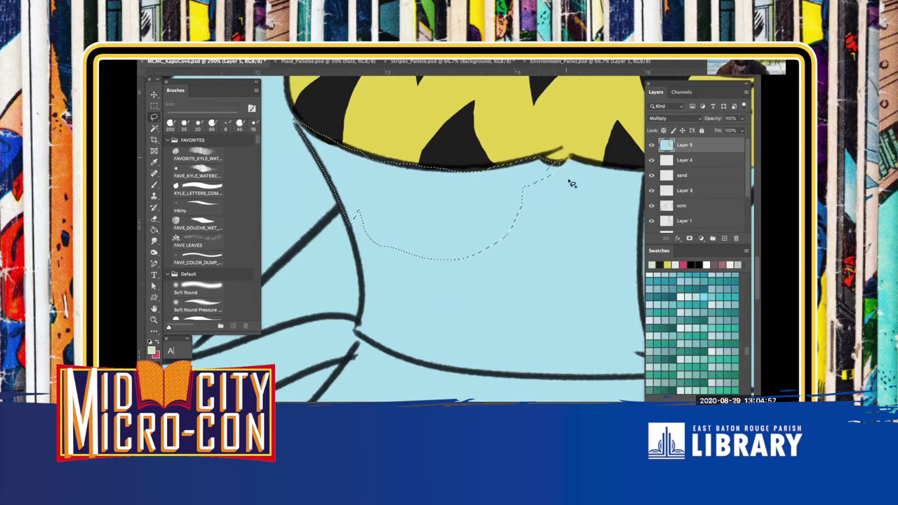
Extend the torso selection beneath the rest of the arm and down the front edge to the waist
scroll(495, 213, "right", 5)
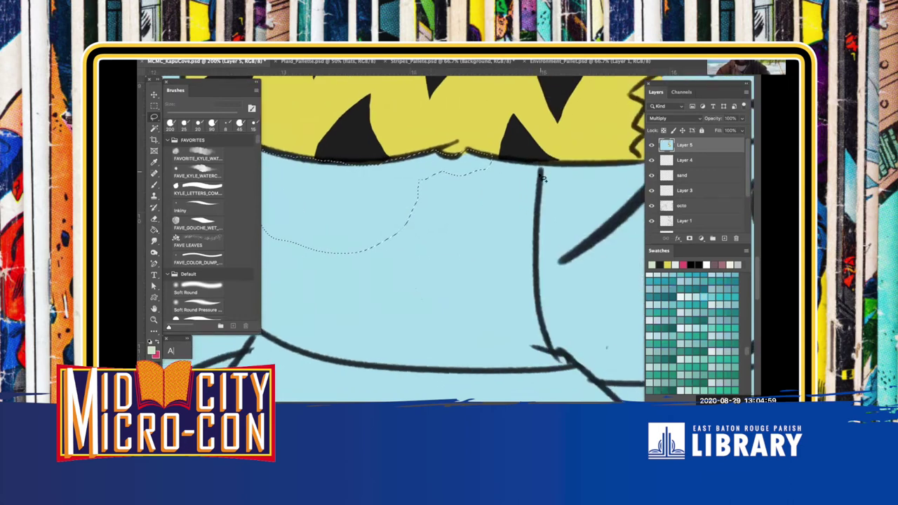
mouse_move(466, 182)
left_mouse_down()
mouse_move(537, 205)
mouse_move(537, 249)
mouse_move(538, 215)
left_mouse_up()
left_click_drag(470, 258, 539, 359)
left_click_drag(537, 296, 569, 361)
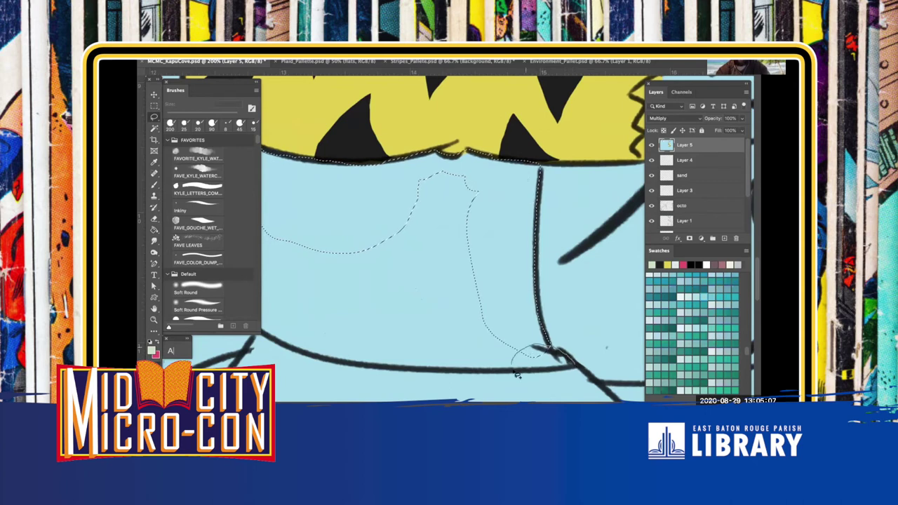
mouse_move(471, 337)
left_mouse_down()
mouse_move(568, 341)
mouse_move(558, 291)
left_mouse_up()
mouse_move(475, 162)
left_mouse_down()
mouse_move(538, 237)
mouse_move(572, 210)
left_mouse_up()
Add the waistline and the remaining inner area so the selection covers the whole torso
left_click_drag(391, 267, 352, 319)
mouse_move(348, 282)
left_mouse_down()
mouse_move(343, 313)
mouse_move(455, 361)
left_mouse_up()
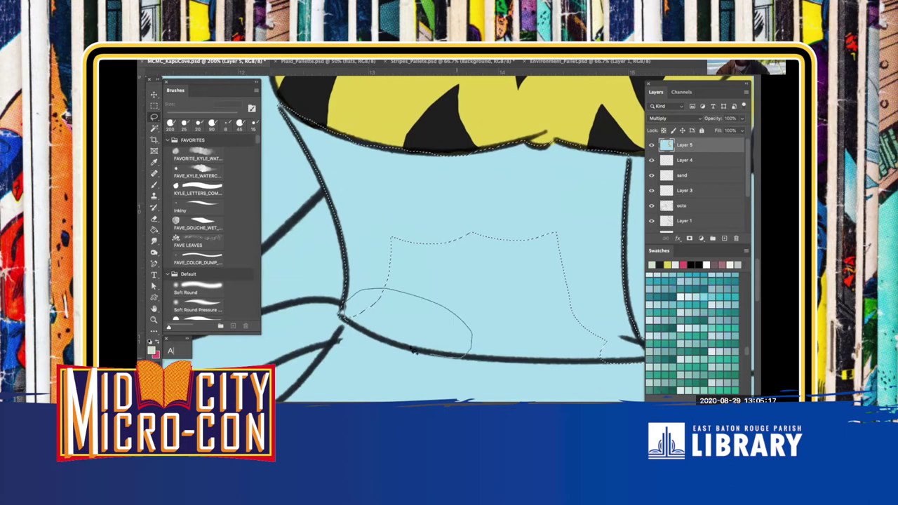
left_click_drag(364, 307, 365, 308)
mouse_move(490, 309)
left_mouse_down()
mouse_move(621, 348)
mouse_move(560, 347)
left_mouse_up()
mouse_move(449, 324)
left_mouse_down()
mouse_move(587, 245)
mouse_move(365, 234)
mouse_move(443, 317)
left_mouse_up()
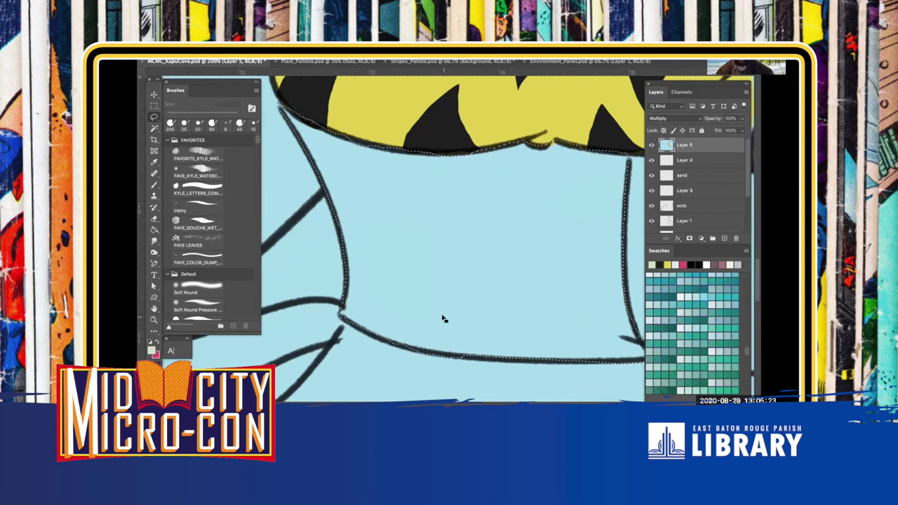
Fill the selected torso with pale green and deselect
left_click(397, 246)
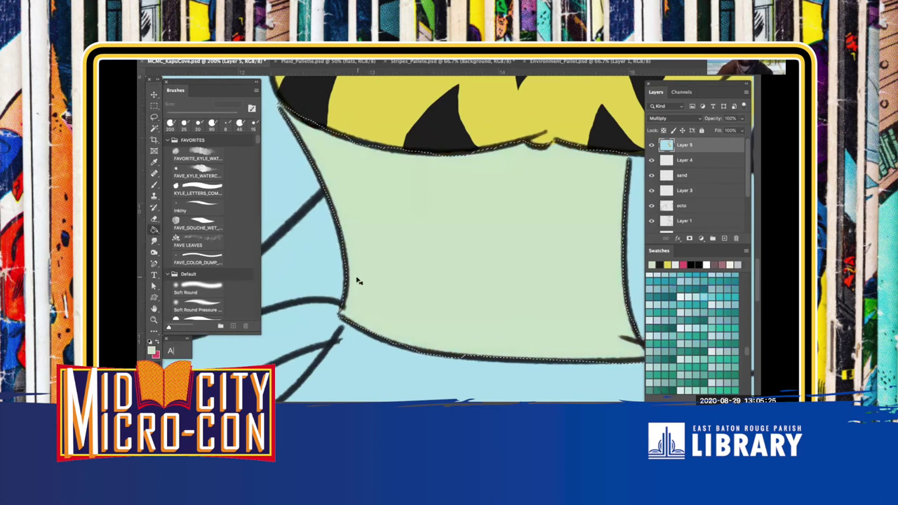
key("ctrl+d")
key("ctrl+minus")
key("ctrl+minus")
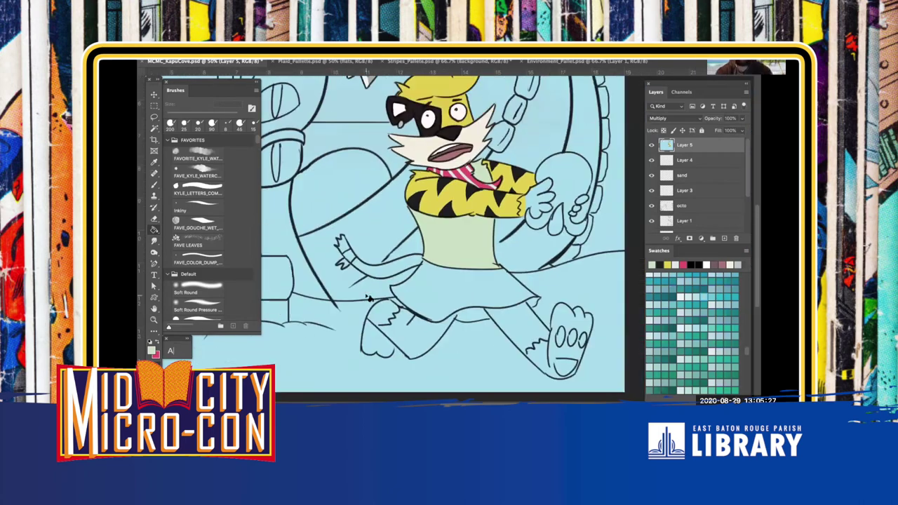
Sample the purple and pale pink swatches from the Stripes palette file and return to the KapuCove illustration
key("super+plus")
left_click_drag(389, 264, 400, 220)
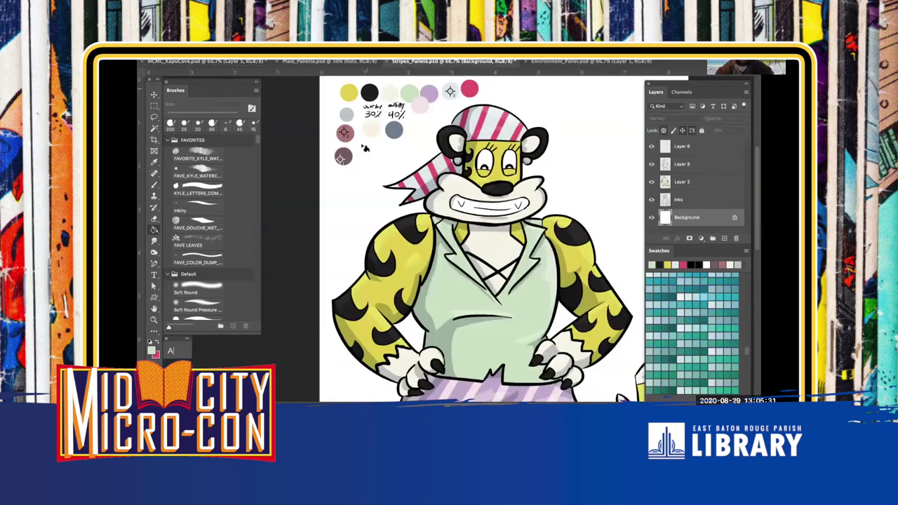
key("i")
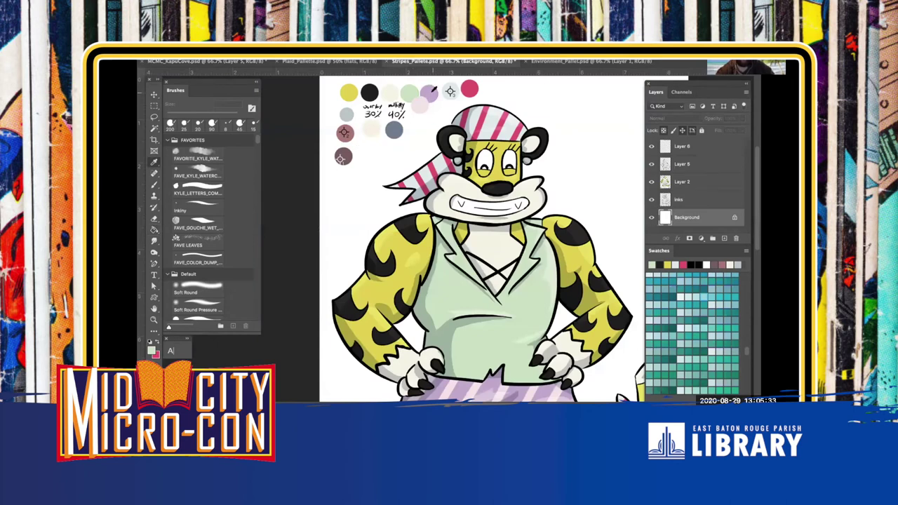
left_click(428, 90)
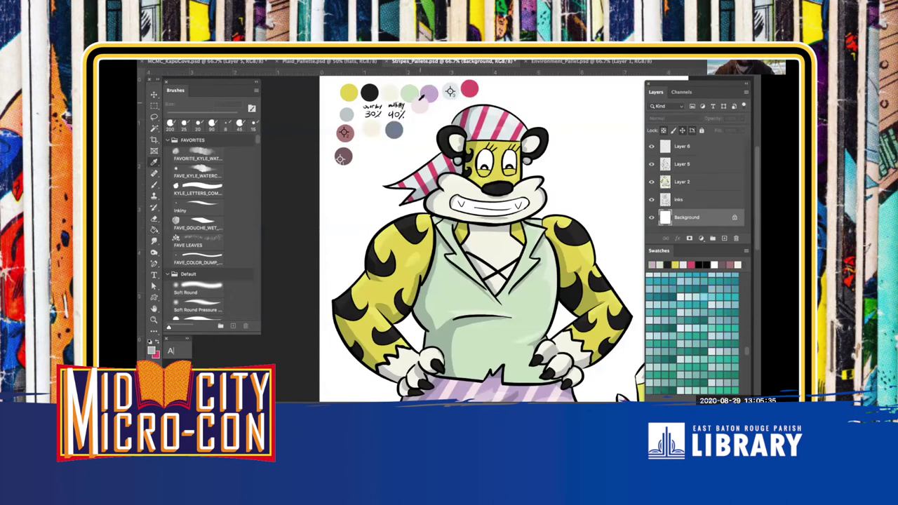
left_click(417, 104)
left_click(224, 63)
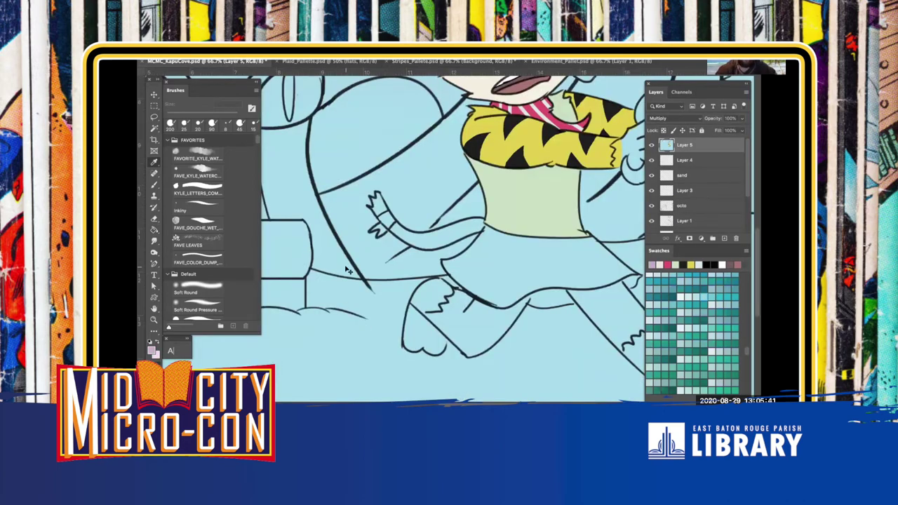
Lasso the back edge of the skirt from the waist down to its rear hem corner
key("ctrl+plus")
key("l")
left_click_drag(433, 209, 399, 151)
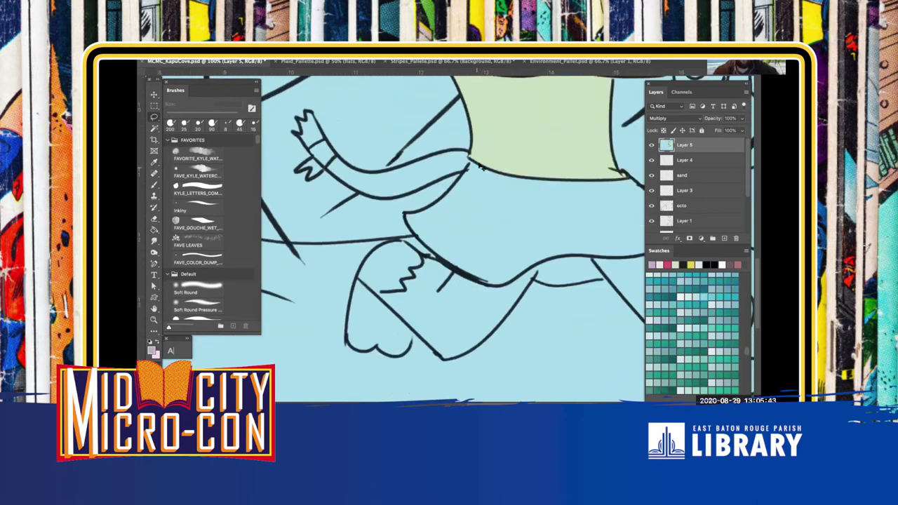
key("super+plus")
left_click_drag(455, 163, 438, 199)
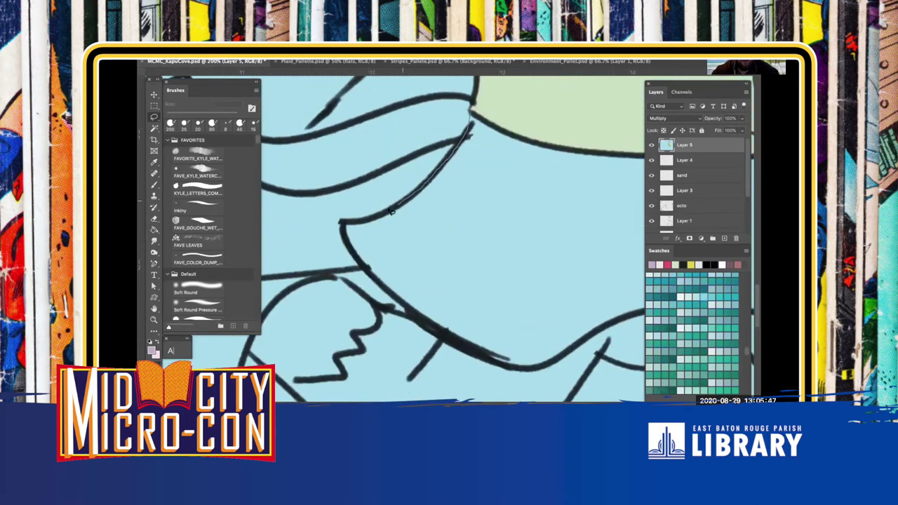
mouse_move(345, 248)
left_mouse_down()
mouse_move(437, 264)
mouse_move(509, 218)
mouse_move(535, 153)
mouse_move(481, 126)
left_mouse_up()
left_click_drag(501, 227, 434, 168)
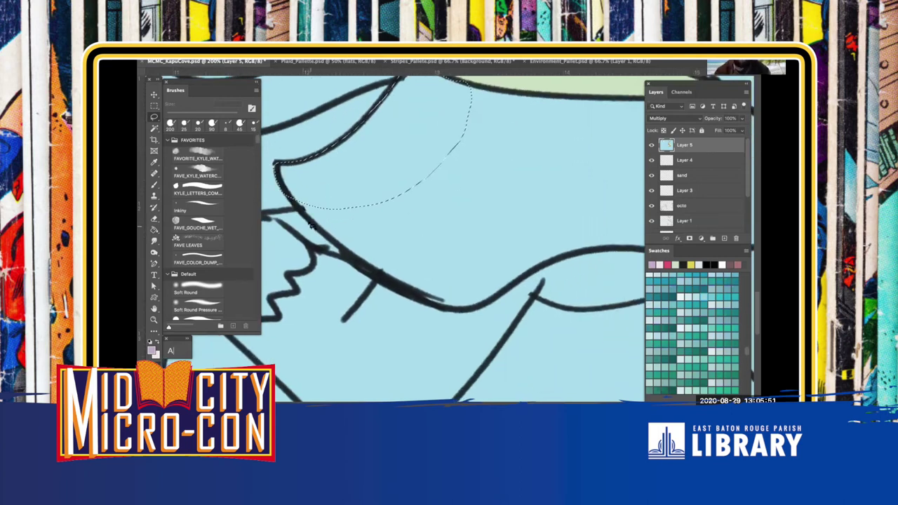
Add the rear hem and the middle wave of the skirt's hem to the selection
mouse_move(295, 185)
left_mouse_down()
mouse_move(425, 270)
mouse_move(428, 296)
mouse_move(390, 288)
left_mouse_up()
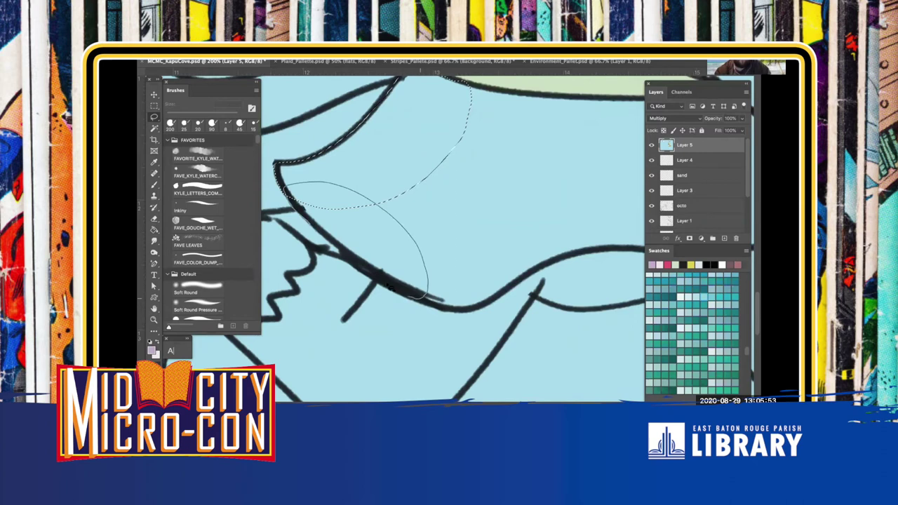
left_click_drag(326, 244, 322, 238)
mouse_move(385, 274)
left_mouse_down()
mouse_move(391, 249)
mouse_move(512, 279)
left_mouse_up()
left_click_drag(454, 313, 460, 308)
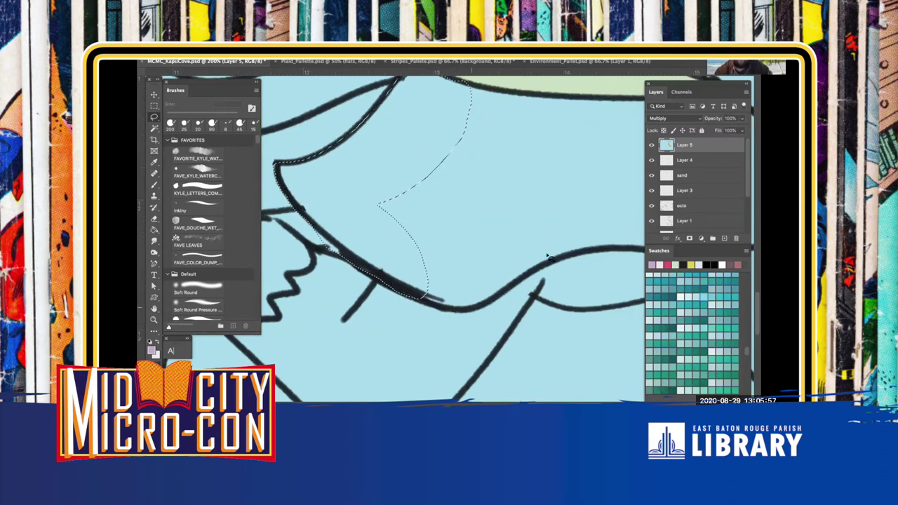
mouse_move(365, 172)
left_mouse_down()
mouse_move(529, 164)
mouse_move(616, 248)
left_mouse_up()
left_click_drag(563, 235, 416, 307)
left_click_drag(383, 372, 444, 320)
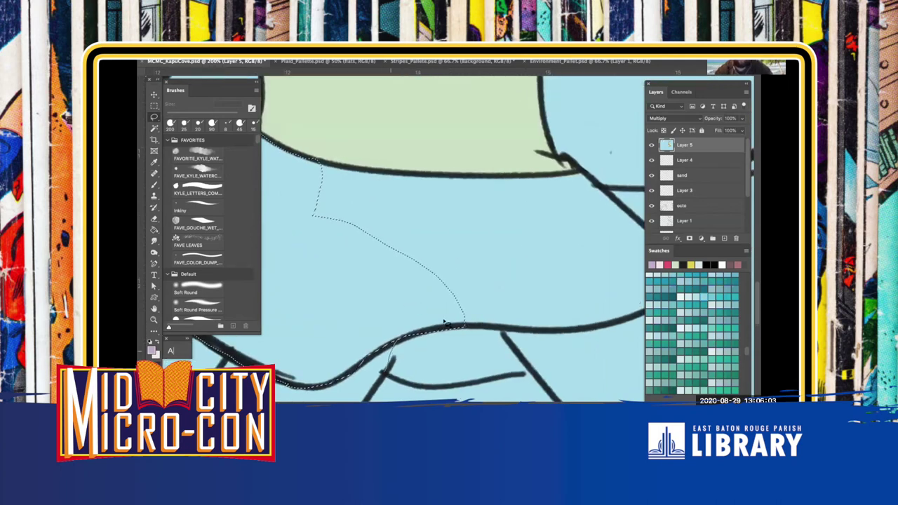
Add the skirt's underside between the legs, the front hem and the small front fold to the selection
mouse_move(459, 388)
left_mouse_down()
mouse_move(414, 389)
mouse_move(388, 376)
left_mouse_up()
left_click_drag(529, 287, 425, 293)
left_click_drag(381, 327, 419, 329)
left_click_drag(501, 320, 547, 305)
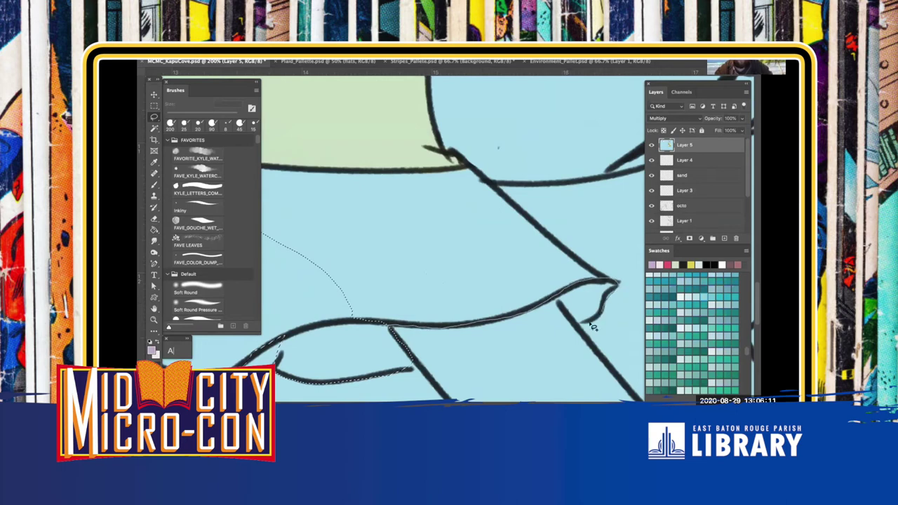
left_click_drag(553, 301, 548, 301)
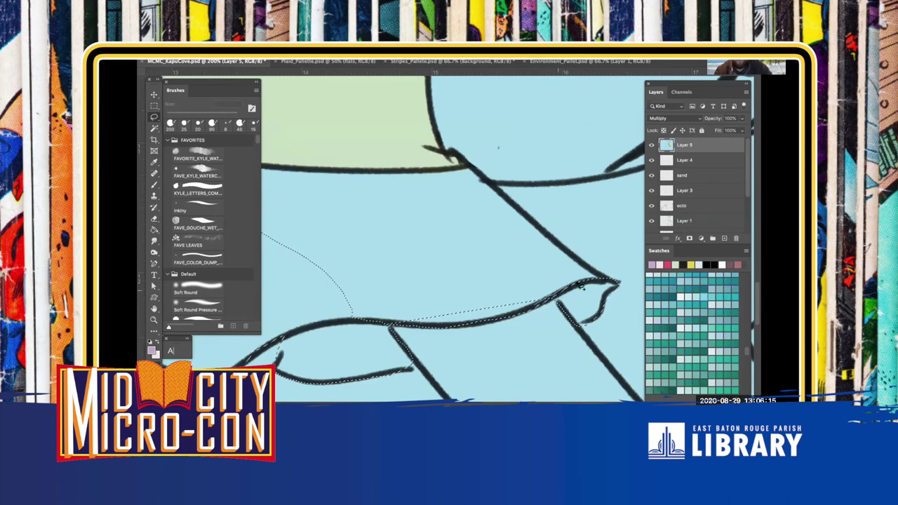
Complete the skirt selection along its front edge, the waistline and the remaining inner area
left_click_drag(453, 242, 494, 201)
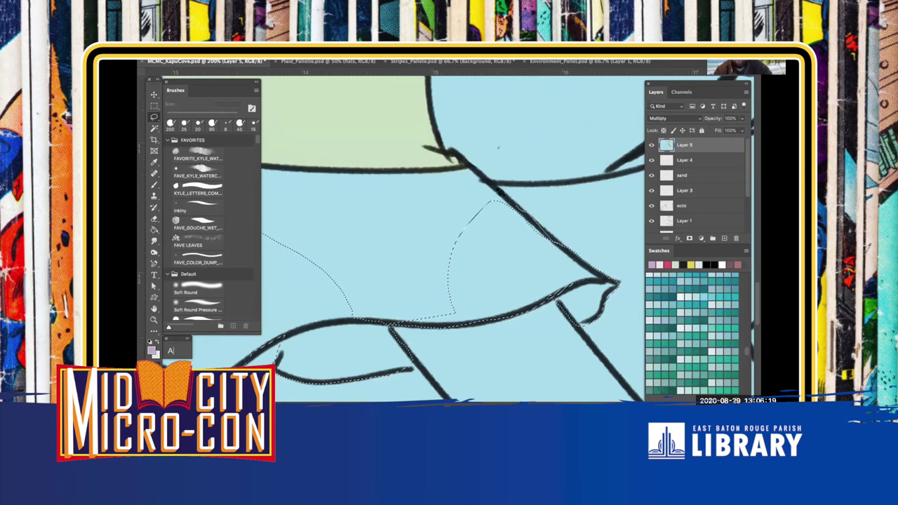
left_click_drag(361, 174, 508, 282)
mouse_move(433, 285)
left_mouse_down()
mouse_move(479, 322)
mouse_move(545, 306)
mouse_move(578, 266)
mouse_move(496, 205)
mouse_move(359, 273)
mouse_move(329, 168)
mouse_move(290, 217)
mouse_move(383, 256)
mouse_move(470, 222)
mouse_move(510, 177)
left_mouse_up()
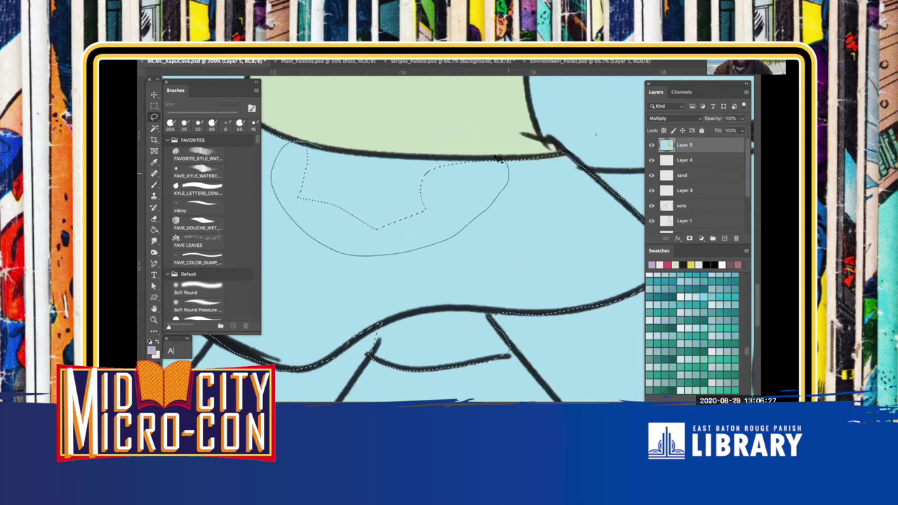
left_click_drag(352, 157, 353, 158)
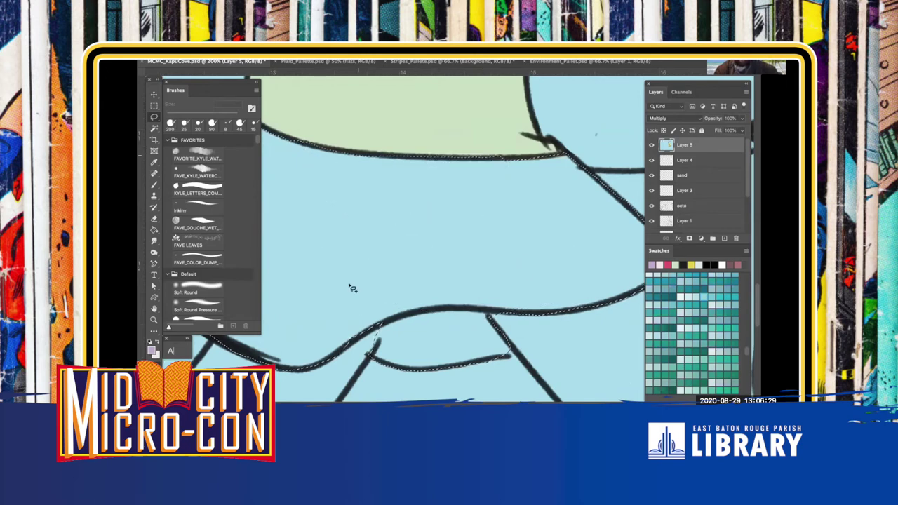
Paint the selected skirt purple with the FAVE_COLOR_DUMP brush at 400 px
key("ctrl+minus")
key("ctrl+minus")
key("ctrl+minus")
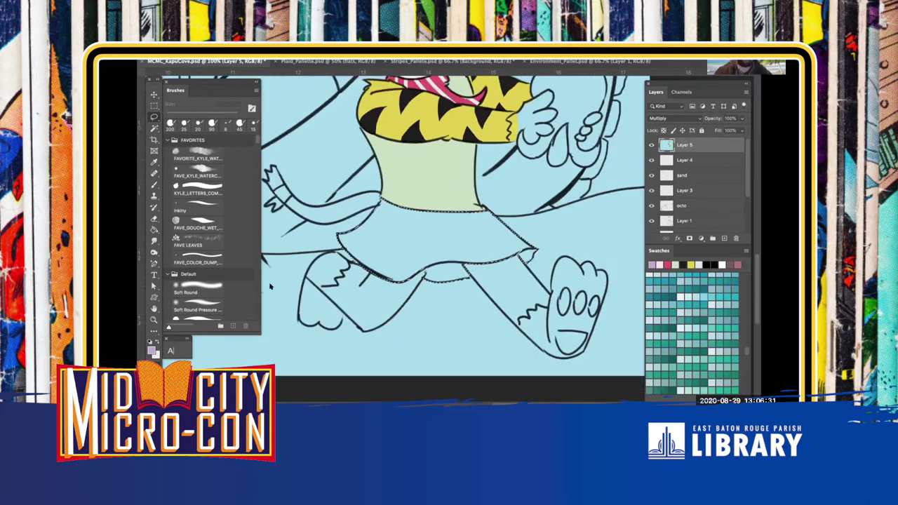
left_click(198, 261)
left_click_drag(385, 212, 385, 234)
key("bracketright")
key("bracketright")
key("bracketright")
mouse_move(390, 280)
left_mouse_down()
mouse_move(403, 249)
mouse_move(447, 280)
mouse_move(477, 224)
mouse_move(503, 268)
left_mouse_up()
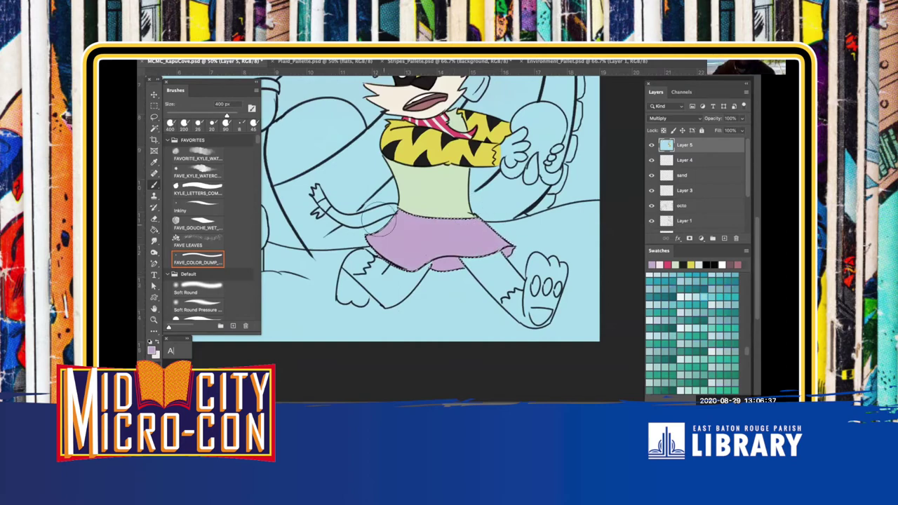
Paint pale pink stripes fanning from waist to hem across the skirt with a 40 px brush
key("ctrl+d")
key("ctrl+plus")
key("super+plus")
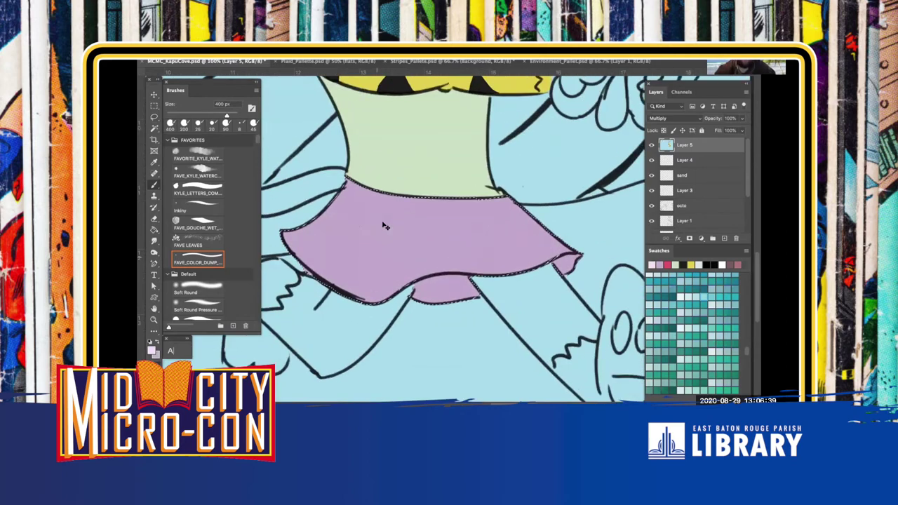
key("bracketleft")
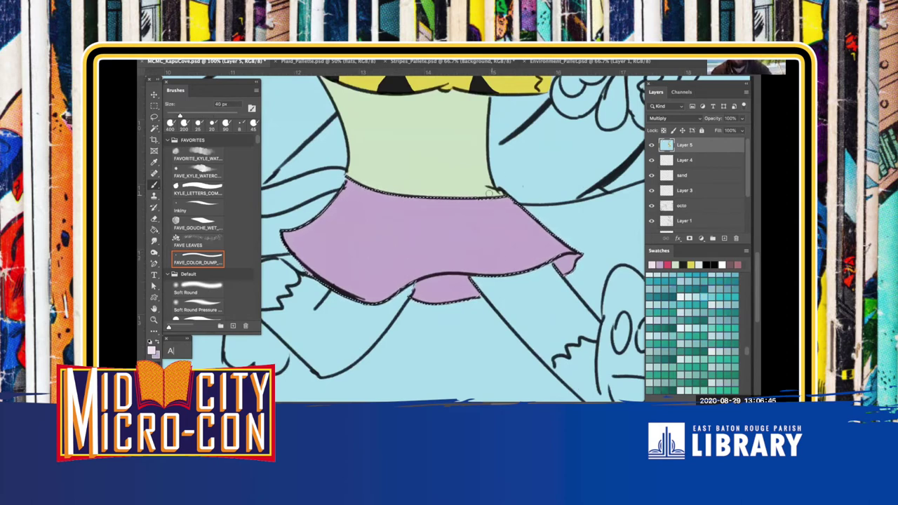
left_click_drag(539, 263, 492, 202)
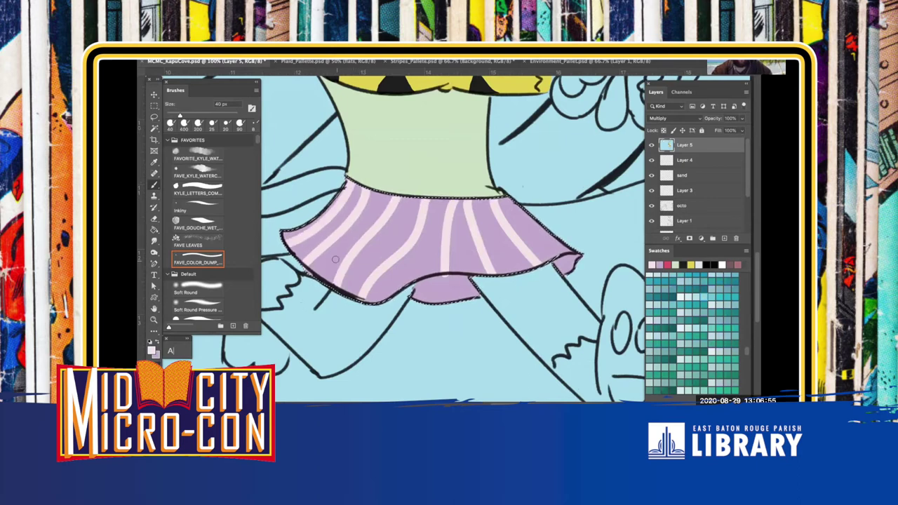
Paint a pale pink stripe down the skirt's underside between the legs with the 40 px brush
scroll(353, 262, "up", 3)
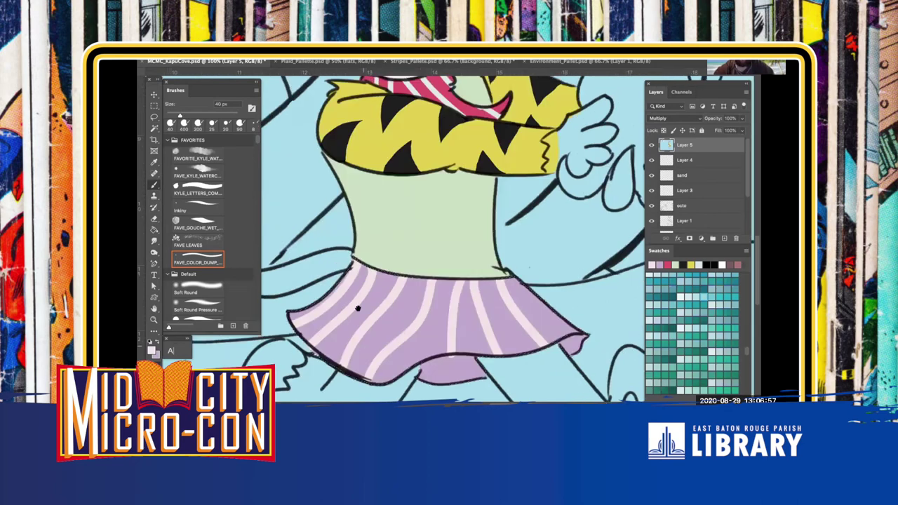
scroll(357, 311, "down", 4)
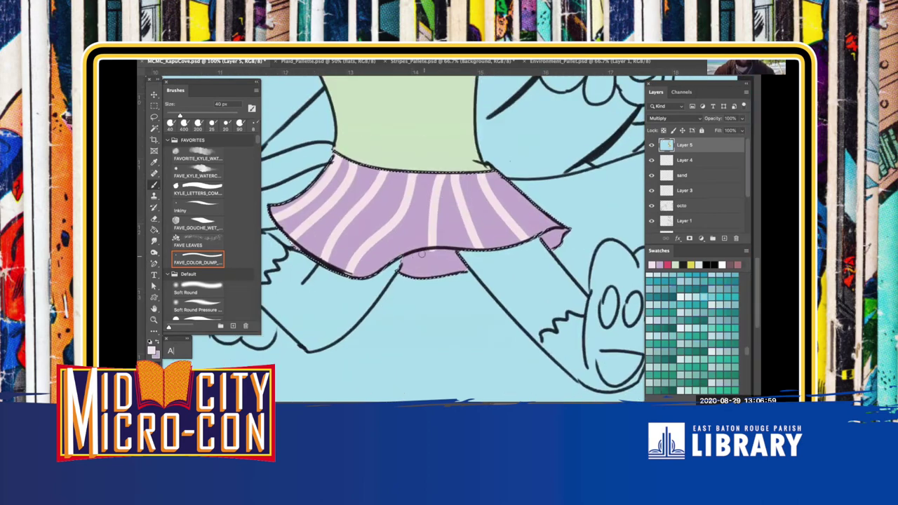
scroll(419, 251, "up", 5)
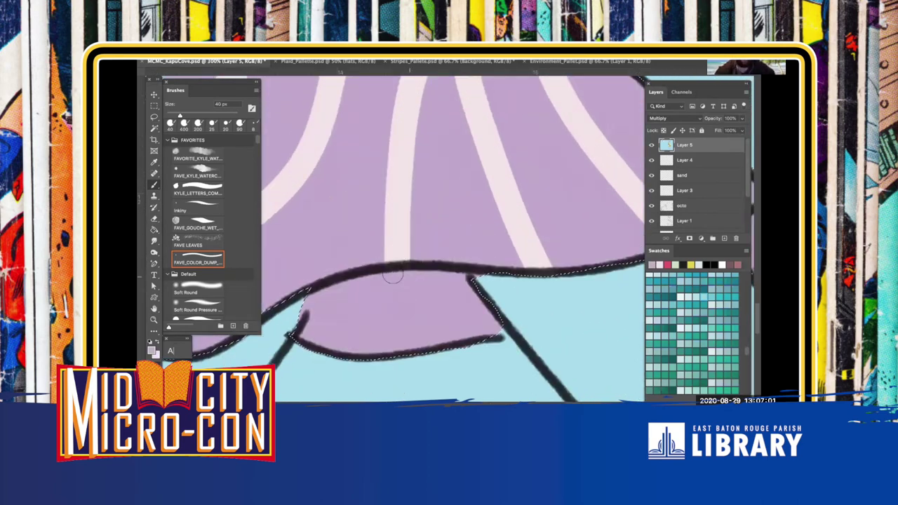
left_click_drag(441, 284, 458, 231)
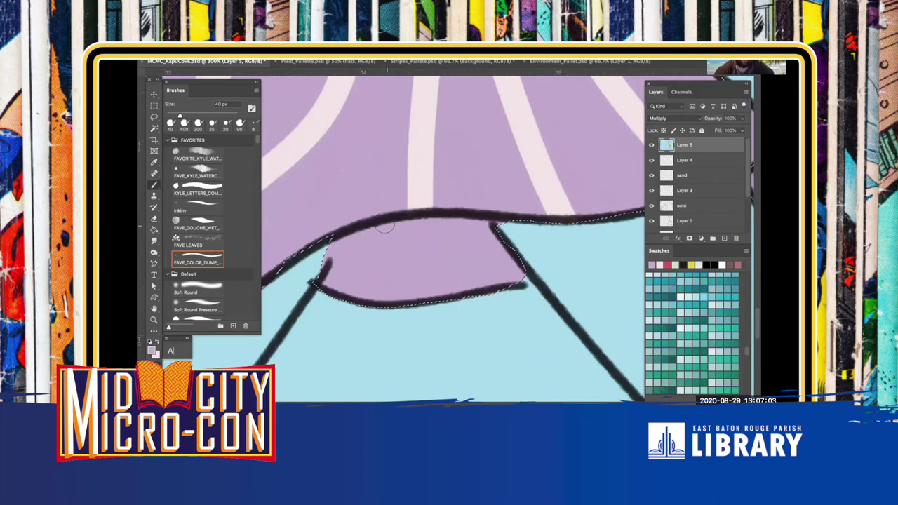
left_click_drag(396, 223, 344, 286)
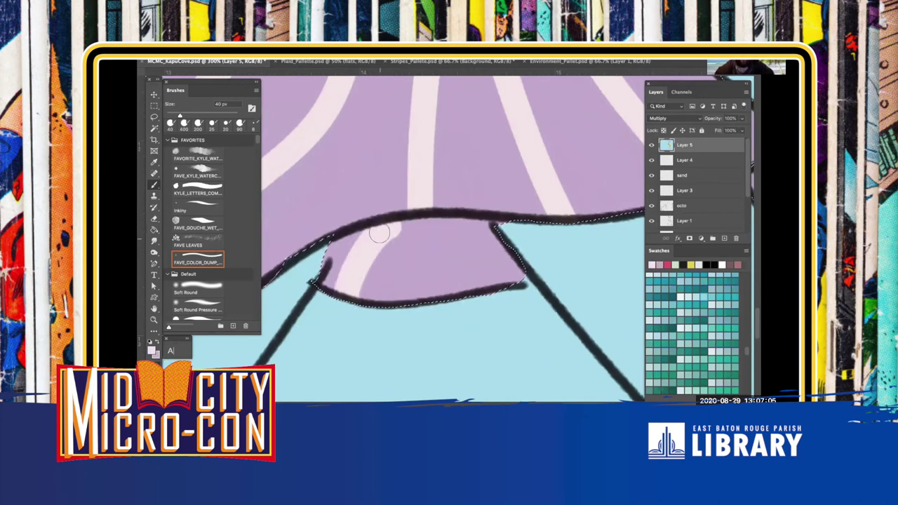
key("ctrl+z")
key("ctrl+shift+z")
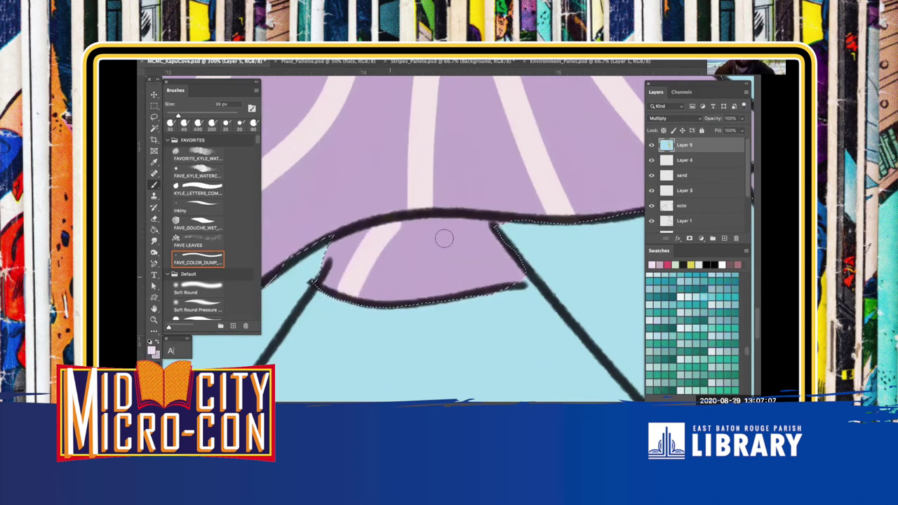
Try a second pale pink stripe on the skirt's underside at 35 px, then undo the underside stripes
mouse_move(468, 281)
left_mouse_down()
mouse_move(458, 206)
mouse_move(462, 284)
left_mouse_up()
key("super+z")
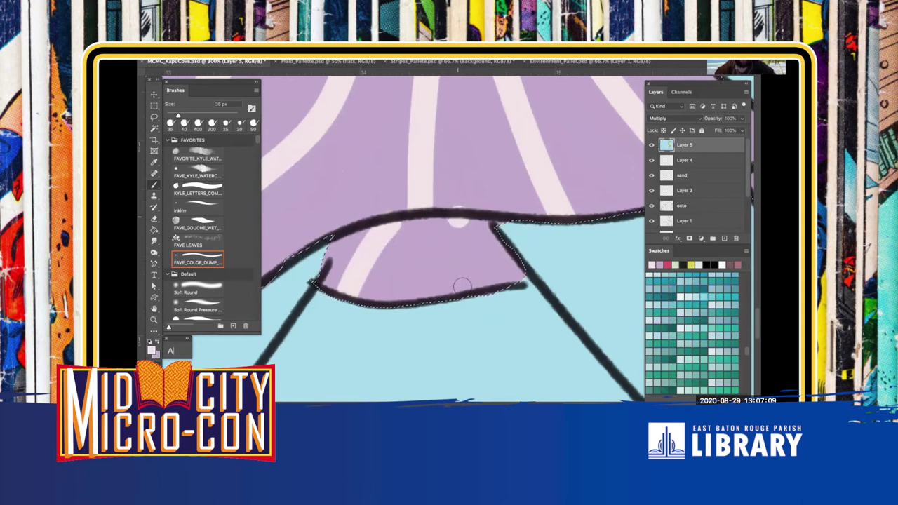
key("super+z")
left_click_drag(454, 210, 461, 287)
key("ctrl+z")
left_click_drag(456, 207, 461, 287)
key("super+z")
key("super+z")
Paint two pale pink stripes down the skirt's underside between the legs with a 35 px brush
left_click_drag(453, 216, 456, 290)
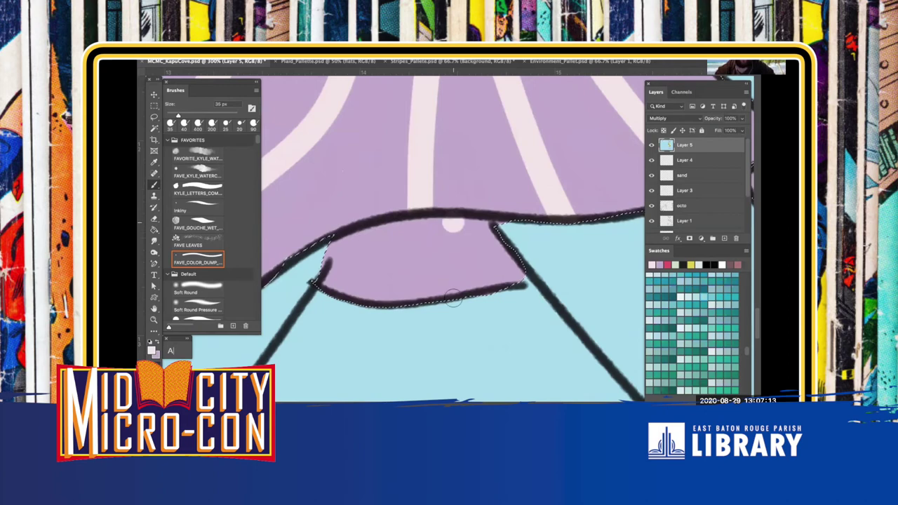
left_click_drag(386, 223, 351, 302)
key("ctrl+minus")
key("ctrl+minus")
key("ctrl+minus")
key("ctrl+minus")
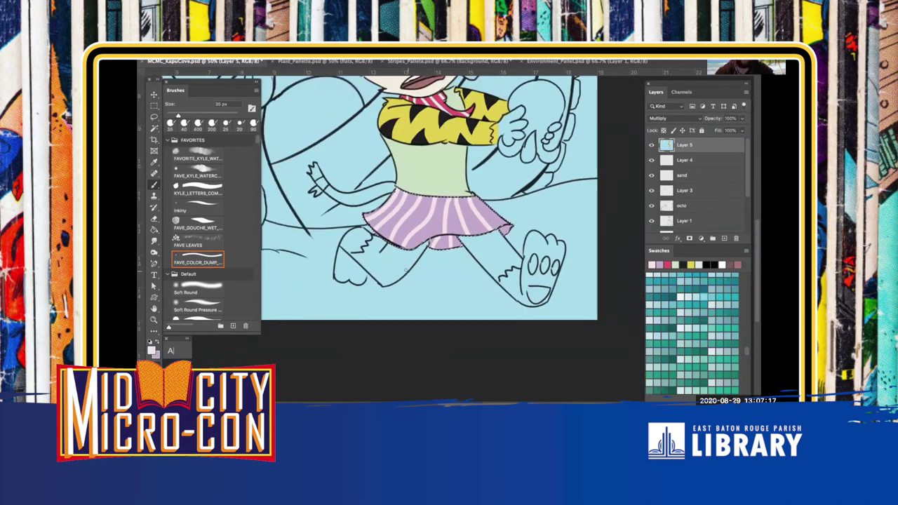
Deselect the skirt and lasso the right-hand leg along its upper edge and just past the jagged fur line at the ankle
key("super+minus")
key("super+minus")
key("super+plus")
key("super+plus")
left_click_drag(342, 221, 184, 64)
key("super+plus")
key("super+plus")
left_click_drag(377, 240, 231, 182)
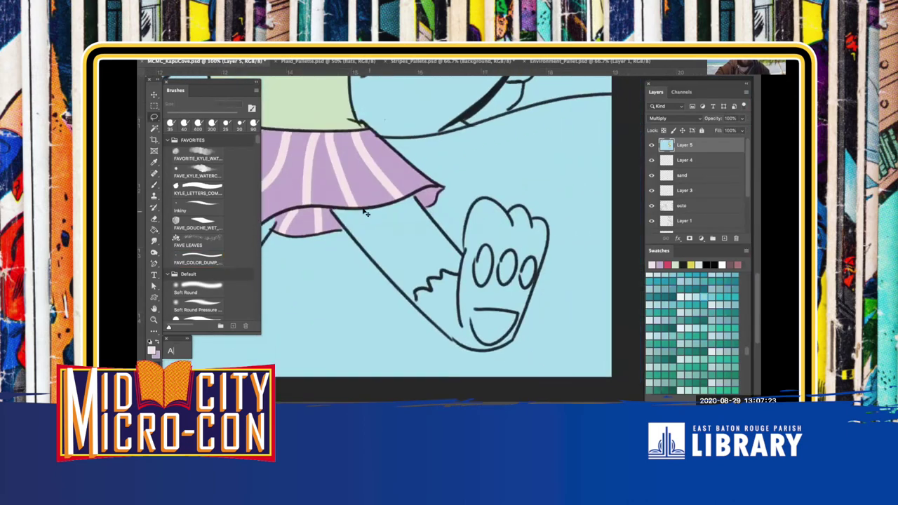
scroll(358, 210, "up", 4)
key("ctrl+d")
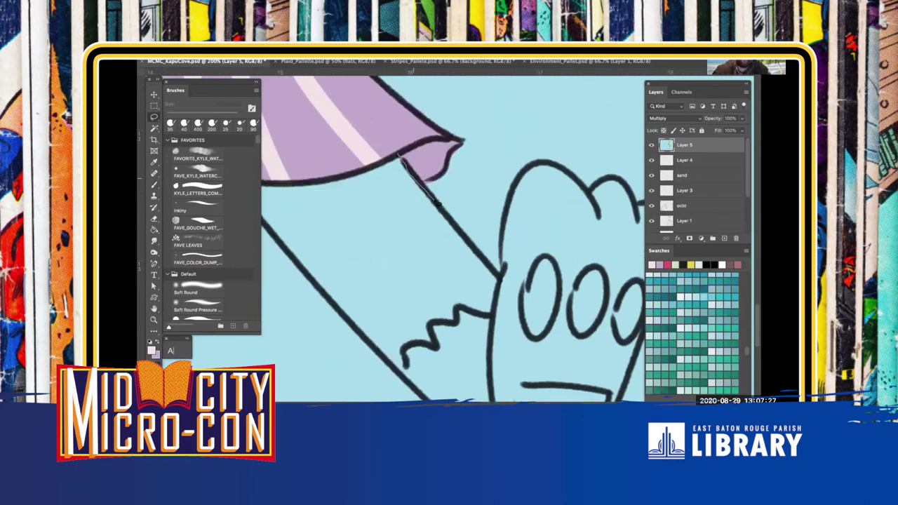
mouse_move(503, 285)
left_mouse_down()
mouse_move(499, 313)
mouse_move(444, 359)
left_mouse_up()
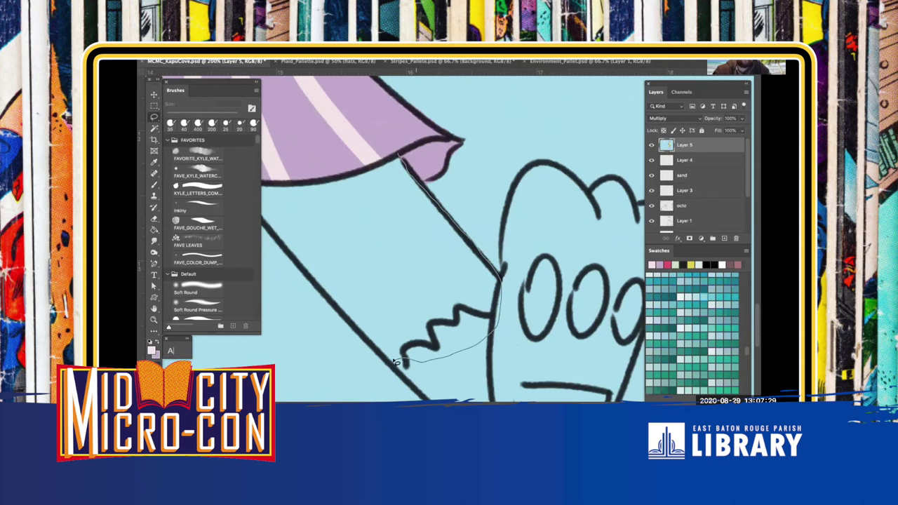
mouse_move(370, 340)
left_mouse_down()
mouse_move(355, 178)
mouse_move(377, 169)
left_mouse_up()
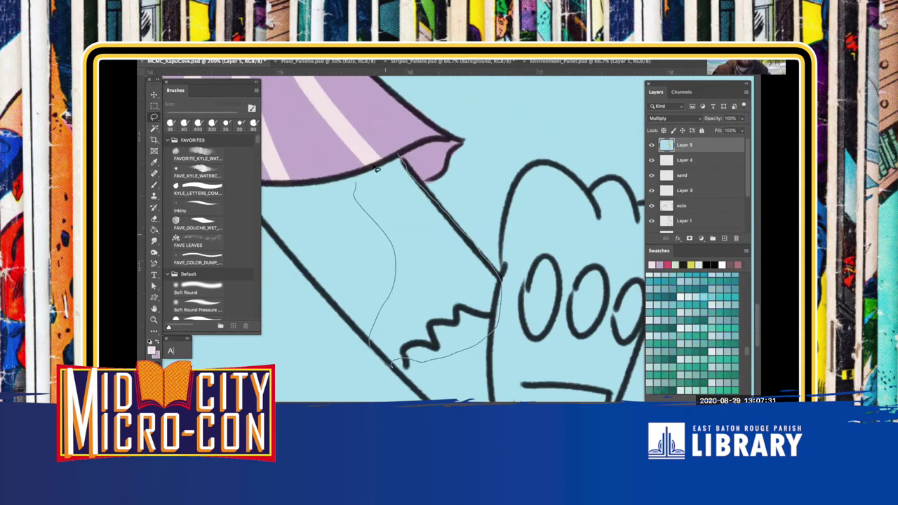
Add the rest of the right-hand leg to the selection, following its lower edge and the skirt hem
left_click_drag(412, 230, 451, 184)
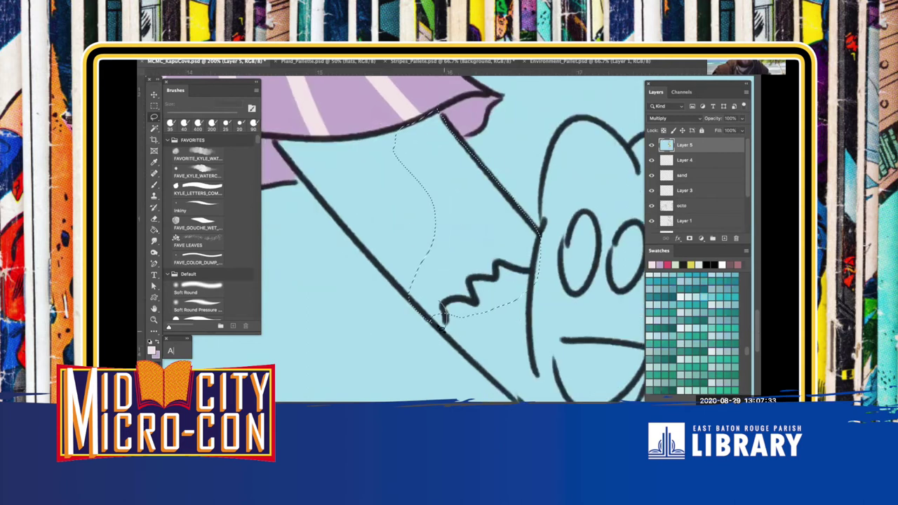
mouse_move(337, 144)
left_mouse_down()
mouse_move(367, 237)
mouse_move(359, 242)
mouse_move(379, 263)
mouse_move(345, 215)
mouse_move(423, 297)
mouse_move(420, 316)
left_mouse_up()
mouse_move(349, 144)
left_mouse_down()
mouse_move(366, 223)
mouse_move(412, 257)
mouse_move(444, 172)
mouse_move(414, 124)
left_mouse_up()
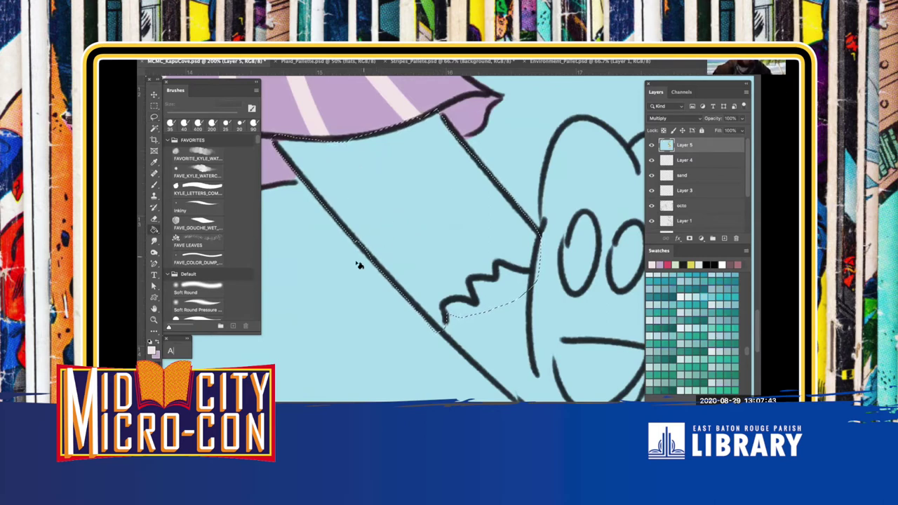
Fill the selected upper part of the raised leg with yellow sampled from the character's fur, and clear the selection
left_click_drag(407, 234, 477, 393)
left_click_drag(387, 178, 429, 341)
left_click(369, 194, "alt")
scroll(381, 236, "down", 10)
key("g")
left_click(356, 262)
scroll(379, 256, "left", 3)
key("ctrl+d")
Outline two pointed stripe shapes with the Lasso on opposite edges of the yellow leg
key("l")
mouse_move(459, 138)
left_mouse_down()
mouse_move(405, 203)
mouse_move(394, 248)
mouse_move(446, 215)
mouse_move(506, 194)
mouse_move(436, 199)
left_mouse_up()
mouse_move(393, 273)
left_mouse_down()
mouse_move(459, 252)
mouse_move(472, 256)
mouse_move(423, 307)
left_mouse_up()
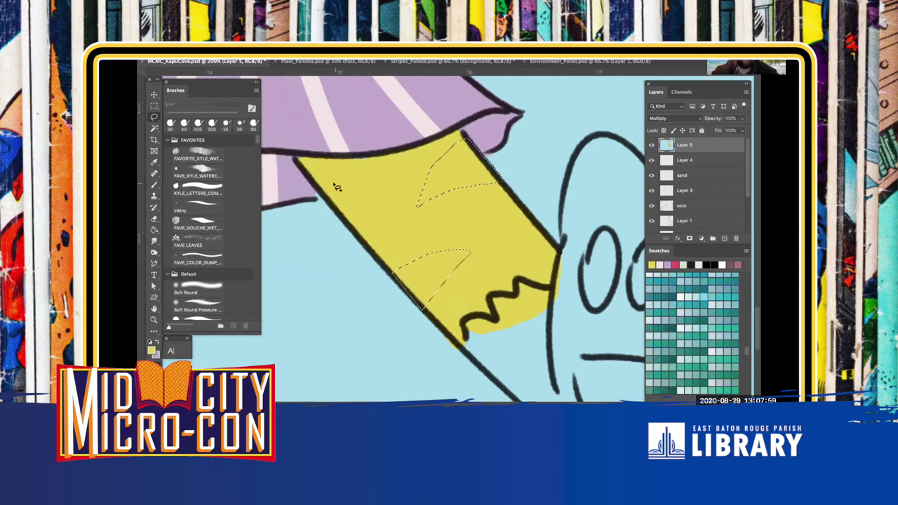
key("g")
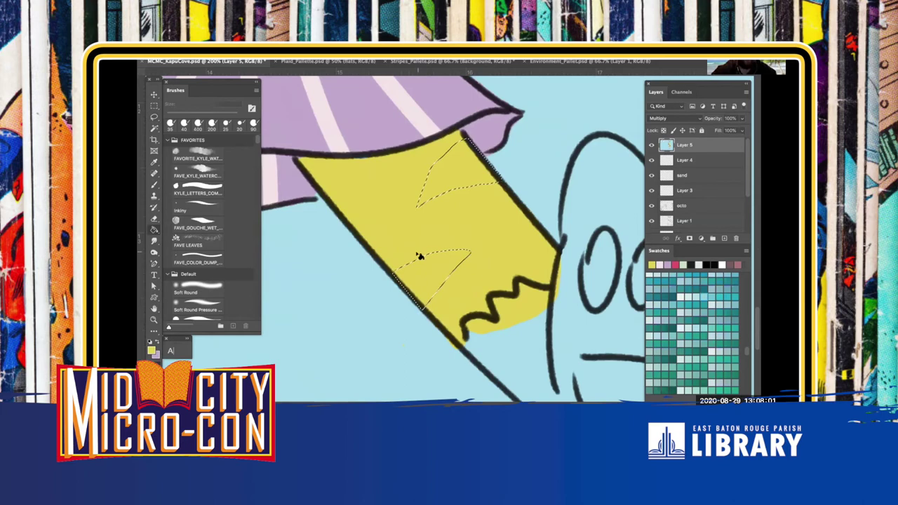
Sample black from the character's existing markings as the painting colour for the leg stripes
key("super+d")
key("super+minus")
key("super+minus")
left_click_drag(396, 251, 406, 286)
scroll(405, 285, "up", 3)
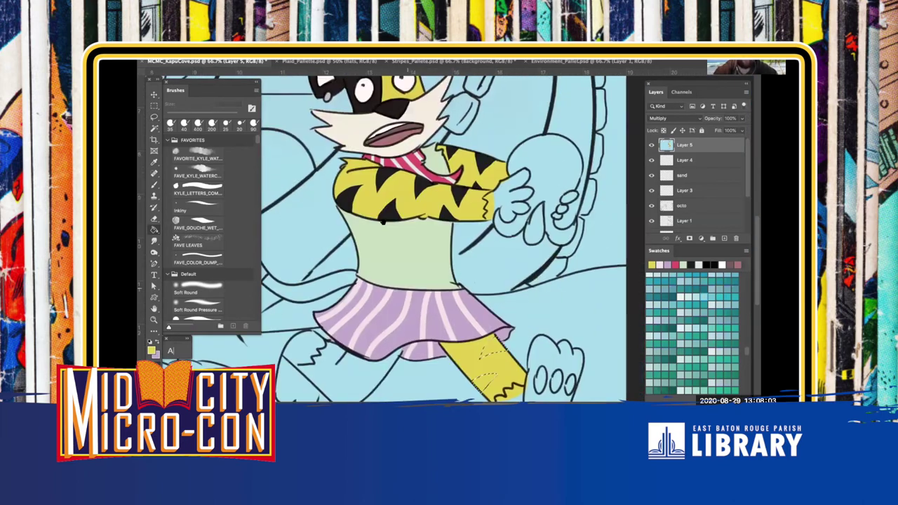
key("i")
left_click(451, 280)
left_click_drag(451, 280, 412, 190)
Paint both selected leg stripes black with the FAVE_COLOR_DUMP brush at 60 px, and clear the selection
key("super+plus")
key("super+plus")
key("b")
mouse_move(386, 155)
left_mouse_down()
mouse_move(397, 202)
mouse_move(400, 123)
mouse_move(412, 215)
mouse_move(437, 166)
mouse_move(374, 196)
mouse_move(387, 279)
mouse_move(362, 282)
mouse_move(349, 301)
left_mouse_up()
key("]")
key("]")
key("]")
key("]")
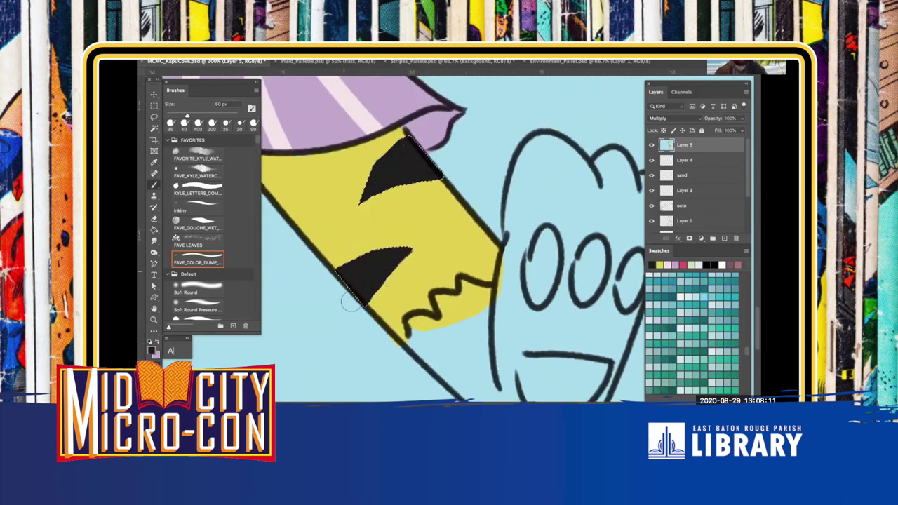
left_click_drag(324, 242, 369, 249)
key("super+d")
key("ctrl+minus")
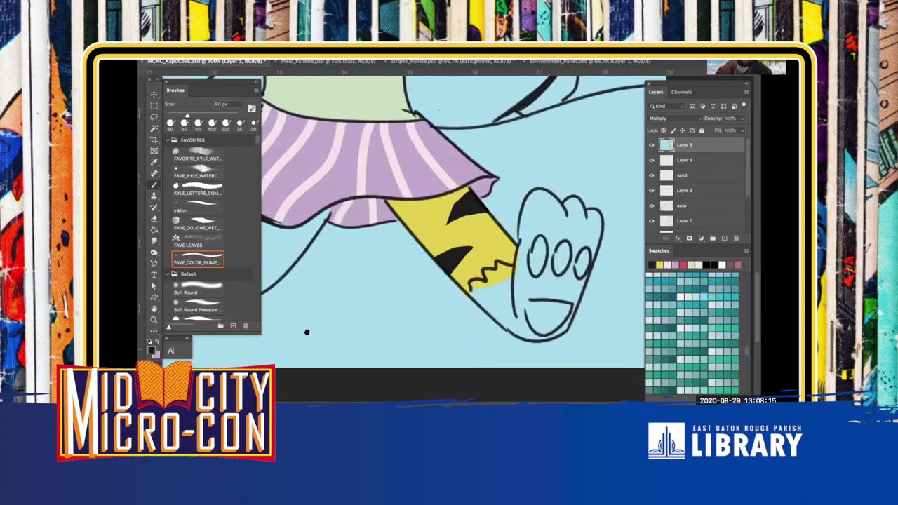
Sample the yellow fur colour from the character as the foreground colour
scroll(307, 331, "left", 4)
scroll(306, 331, "up", 3)
scroll(374, 295, "up", 5)
key("i")
left_click(428, 132)
scroll(434, 318, "down", 6)
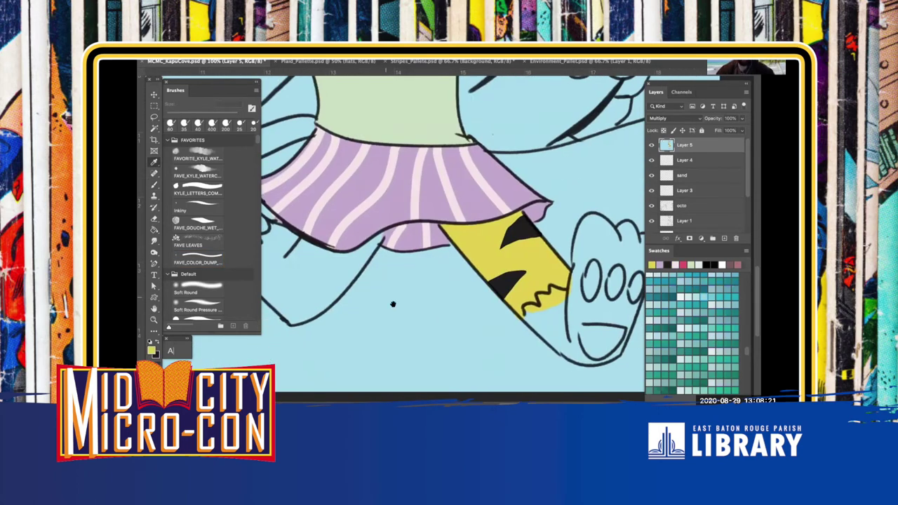
Lasso the lower leg from the zigzag fur edge, extending the selection around the heel and the foot's outer edge
left_click_drag(434, 318, 327, 286)
key("super+=")
left_click_drag(399, 288, 358, 232)
key("l")
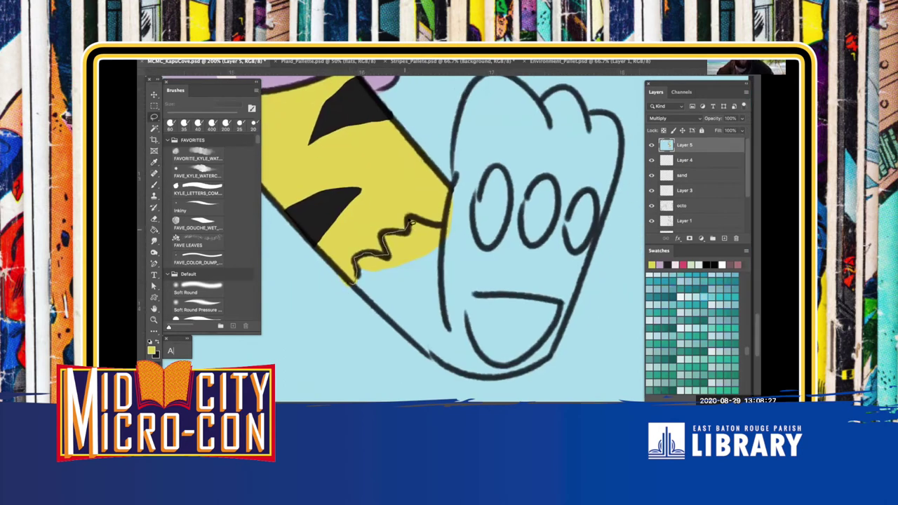
left_click_drag(374, 305, 357, 283)
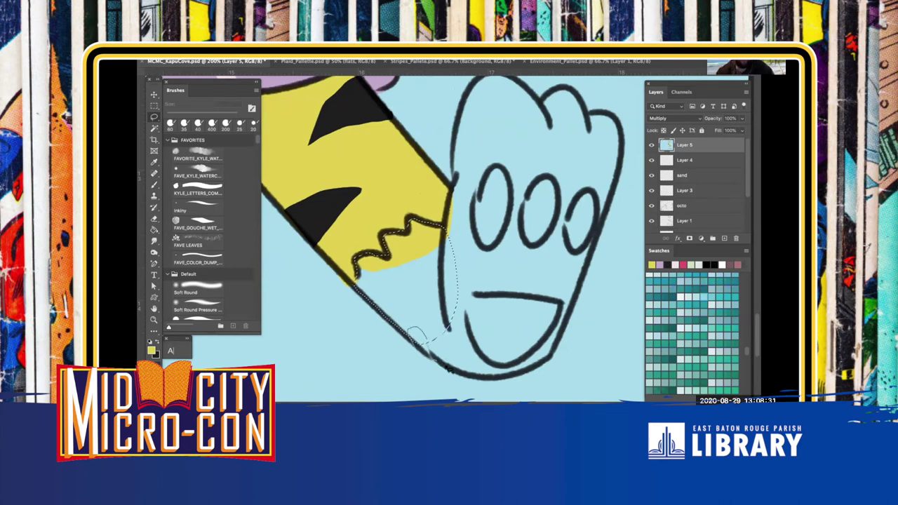
mouse_move(494, 375)
left_mouse_down()
mouse_move(427, 329)
mouse_move(420, 337)
mouse_move(502, 377)
mouse_move(530, 339)
left_mouse_up()
left_click_drag(524, 376, 569, 328)
mouse_move(564, 265)
left_mouse_down()
mouse_move(517, 349)
mouse_move(554, 336)
left_mouse_up()
Extend the lasso selection along the foot's inner edge and around the toes to enclose the whole foot
mouse_move(446, 237)
left_mouse_down()
mouse_move(459, 243)
mouse_move(494, 363)
mouse_move(445, 236)
left_mouse_up()
mouse_move(452, 188)
left_mouse_down()
mouse_move(456, 260)
mouse_move(482, 163)
mouse_move(459, 142)
mouse_move(459, 150)
left_mouse_up()
left_click_drag(476, 98, 455, 233)
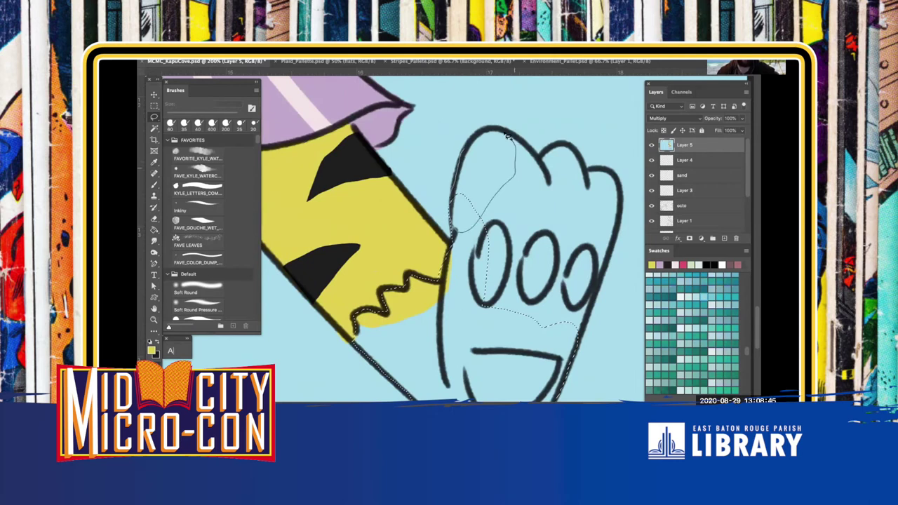
left_click_drag(483, 132, 474, 137)
mouse_move(503, 142)
left_mouse_down()
mouse_move(542, 161)
mouse_move(570, 146)
mouse_move(595, 171)
mouse_move(552, 221)
mouse_move(495, 211)
mouse_move(618, 239)
mouse_move(514, 196)
mouse_move(474, 201)
mouse_move(462, 244)
mouse_move(464, 321)
mouse_move(512, 338)
mouse_move(577, 340)
mouse_move(621, 246)
left_mouse_up()
scroll(521, 310, "down", 3)
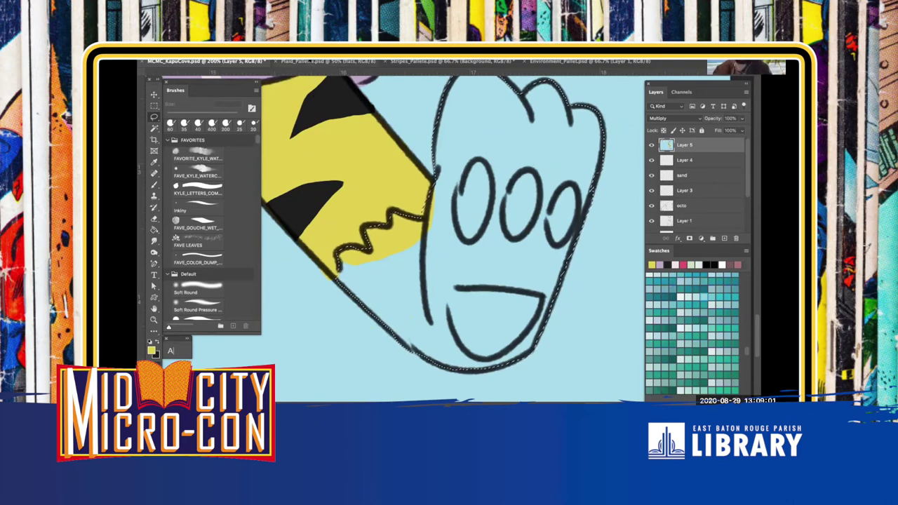
Sample the cream colour from the Stripes palette document and return to the KapuCove illustration
key("ctrl+Tab")
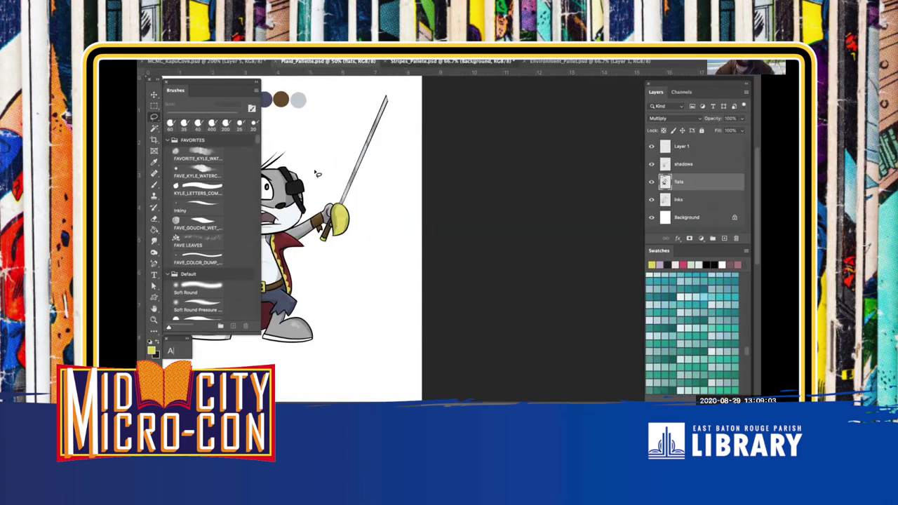
key("ctrl+Tab")
key("i")
left_click(343, 89)
left_click(214, 62)
Paint the selected foot and lower leg cream with the FAVE_COLOR_DUMP brush at 175 px, and clear the selection
key("b")
key("b")
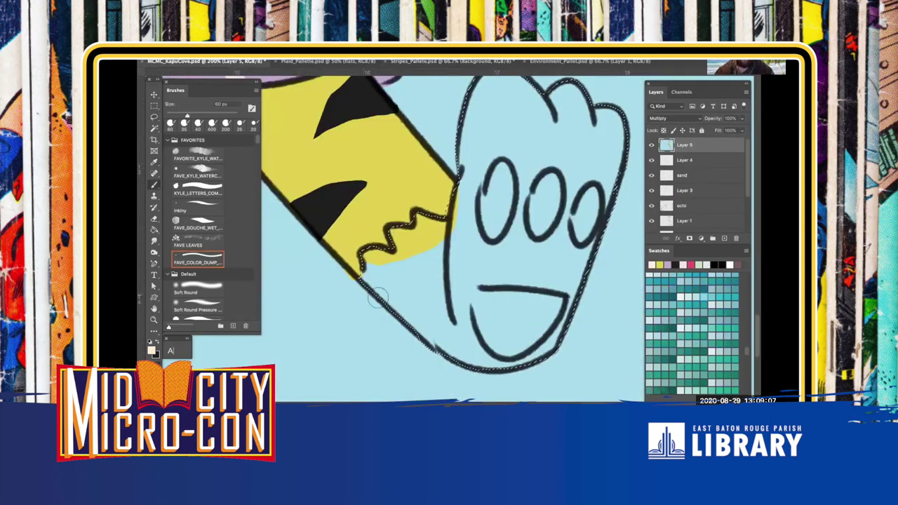
key("]")
mouse_move(393, 270)
left_mouse_down()
mouse_move(438, 294)
mouse_move(470, 203)
mouse_move(540, 225)
left_mouse_up()
key("space")
left_click_drag(471, 189, 467, 245)
key("ctrl+shift+d")
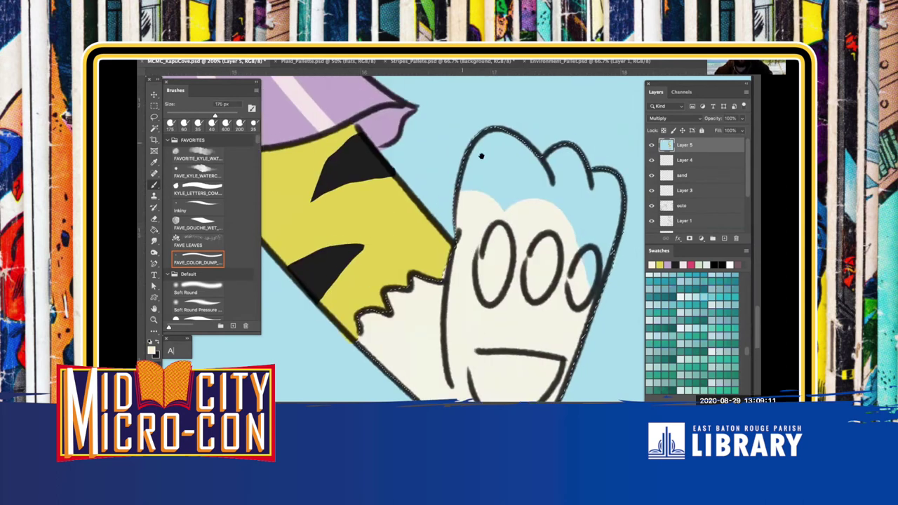
mouse_move(491, 165)
left_mouse_down()
mouse_move(566, 211)
mouse_move(577, 133)
left_mouse_up()
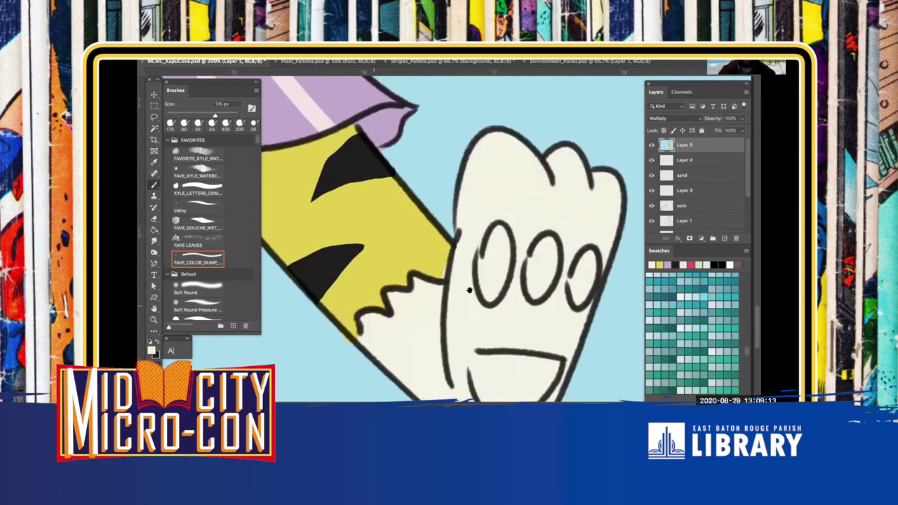
left_click_drag(490, 285, 427, 231)
key("ctrl+d")
Lasso around the three oval toe pads and make the line-art layer, Layer 1, active
key("l")
left_click_drag(410, 181, 400, 249)
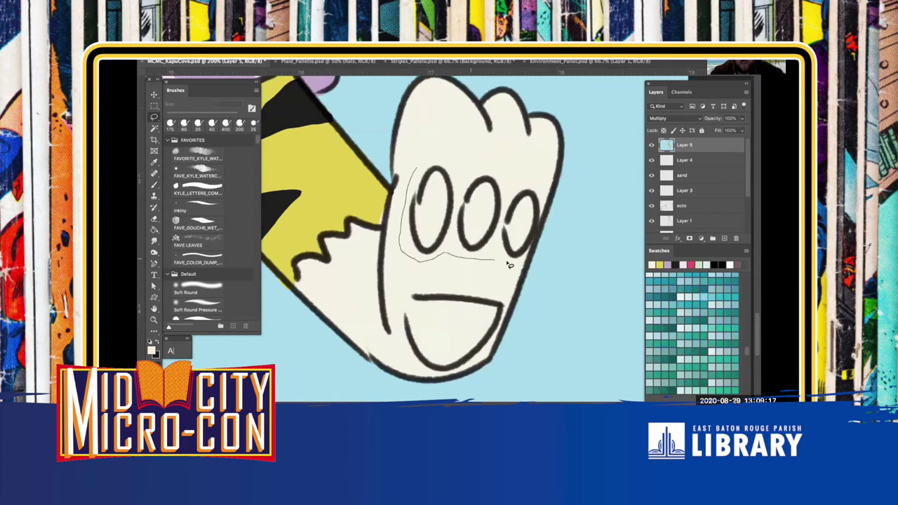
mouse_move(537, 230)
left_mouse_down()
mouse_move(541, 188)
mouse_move(521, 165)
mouse_move(473, 154)
mouse_move(415, 168)
left_mouse_up()
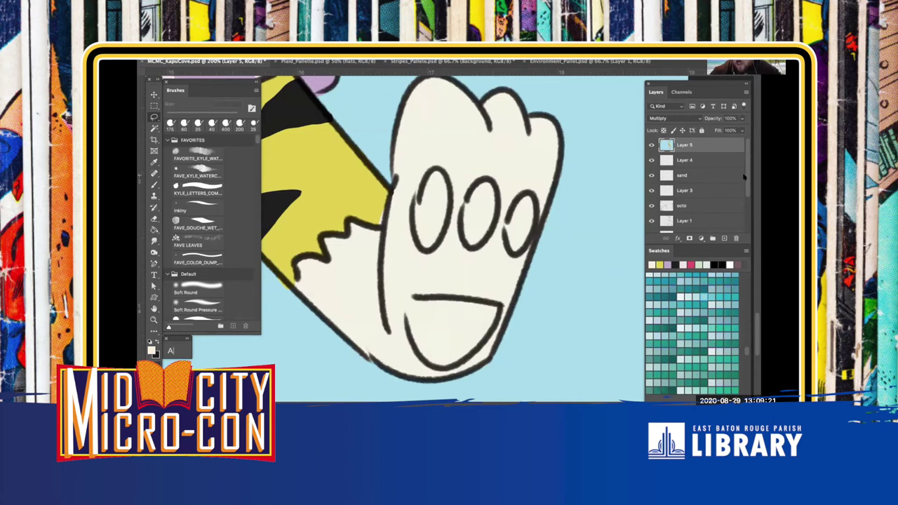
left_click(702, 221)
Try to move the three selected toe pad outlines
key("ctrl+t")
left_click_drag(450, 146, 449, 152)
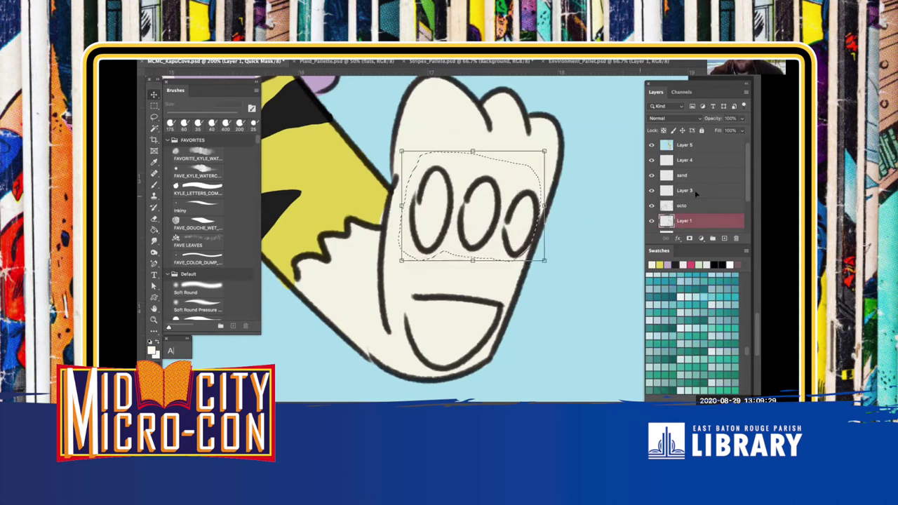
scroll(699, 207, "down", 2)
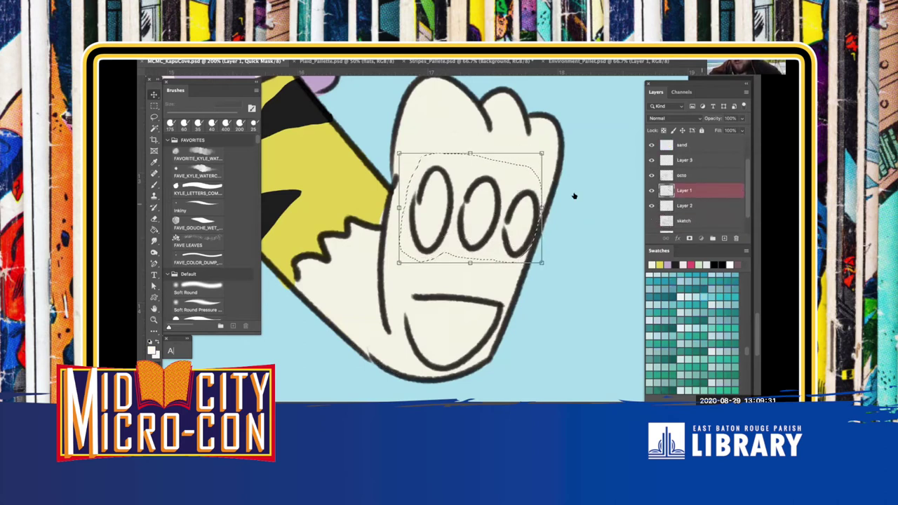
key("alt+bracketleft")
key("super+z")
Toggle layer visibility to identify the layer holding the foot's line art, and make Layer 1 active
left_click(651, 207)
left_click(651, 206)
left_click(650, 176)
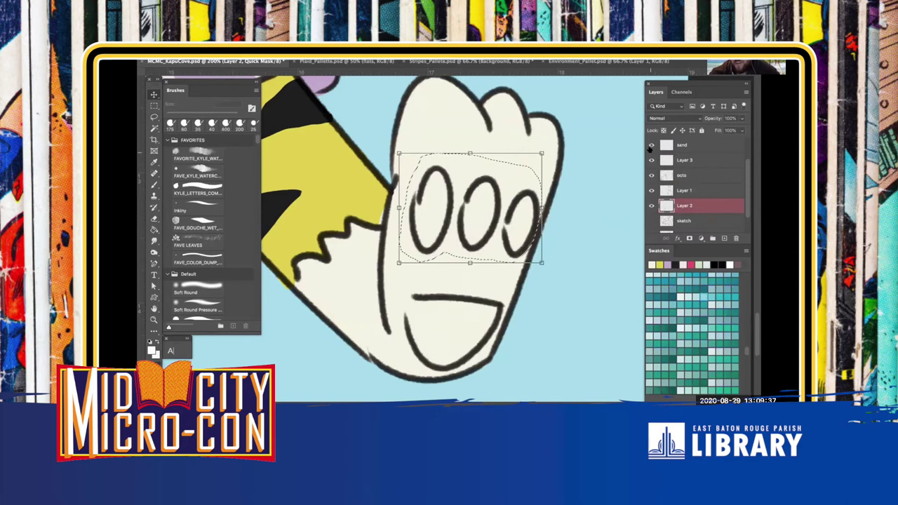
scroll(742, 212, "up", 2)
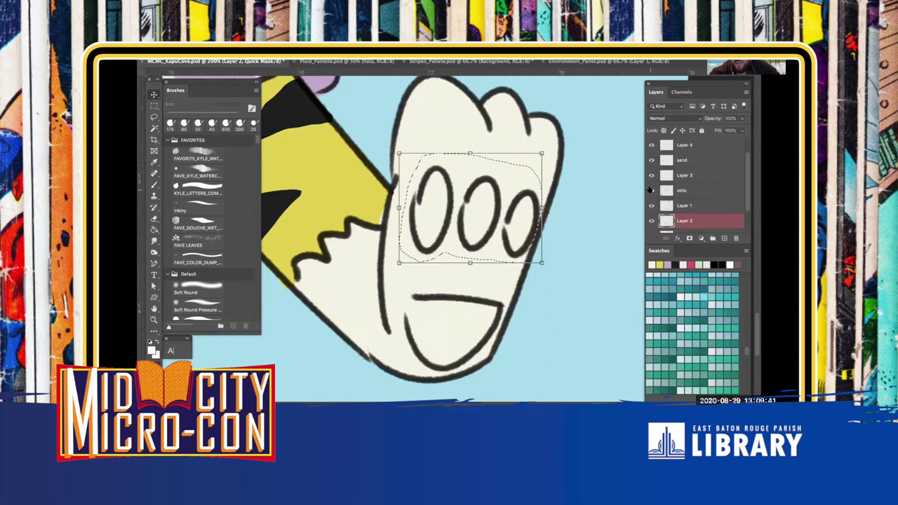
left_click(650, 206)
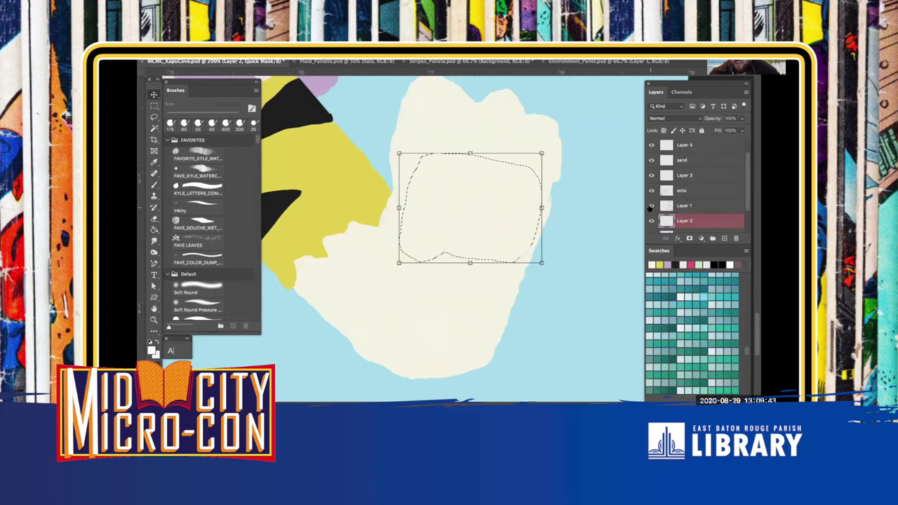
left_click(650, 206)
left_click(683, 206)
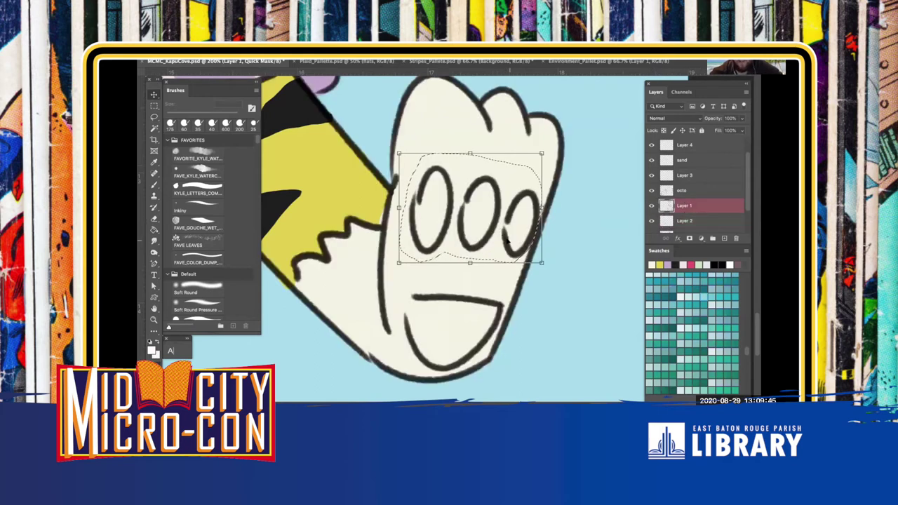
Try to shift the selected toe pads, and switch from the Quick Mask back to the RGB channel
left_click_drag(506, 239, 508, 240)
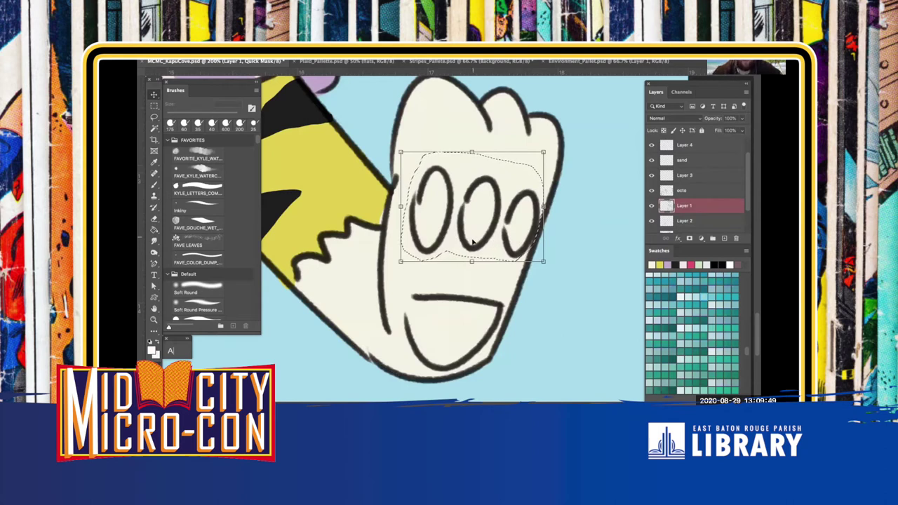
left_click_drag(493, 232, 502, 225)
left_click(678, 92)
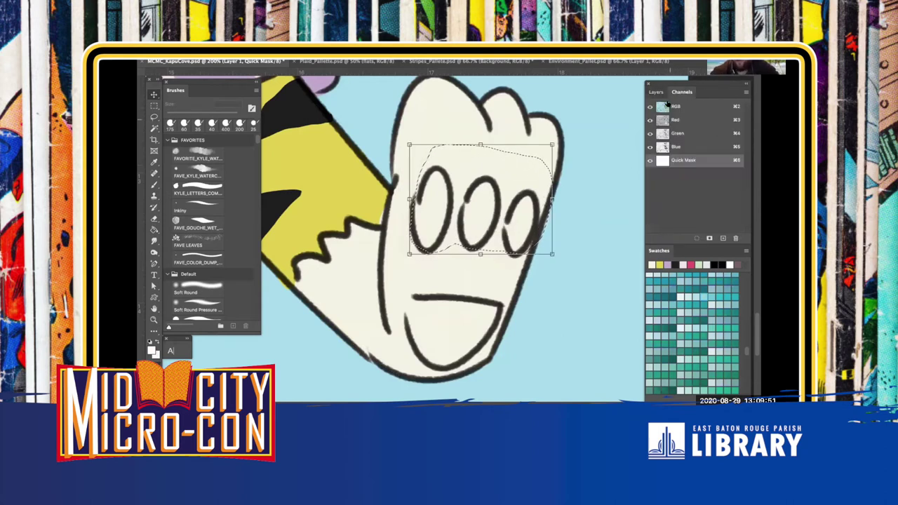
left_click(664, 105)
left_click(655, 92)
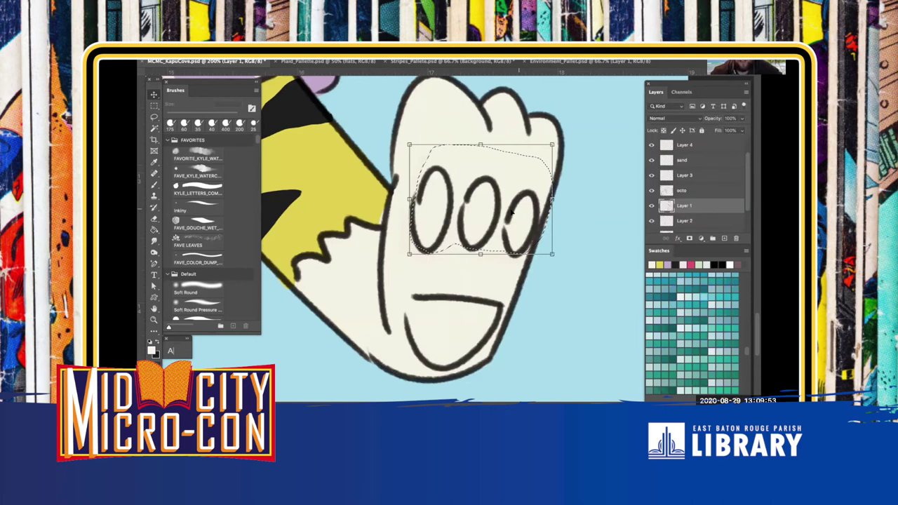
Undo the selection shift and move the three toe pad outlines on Layer 1 up toward the toes
left_click_drag(511, 211, 512, 213)
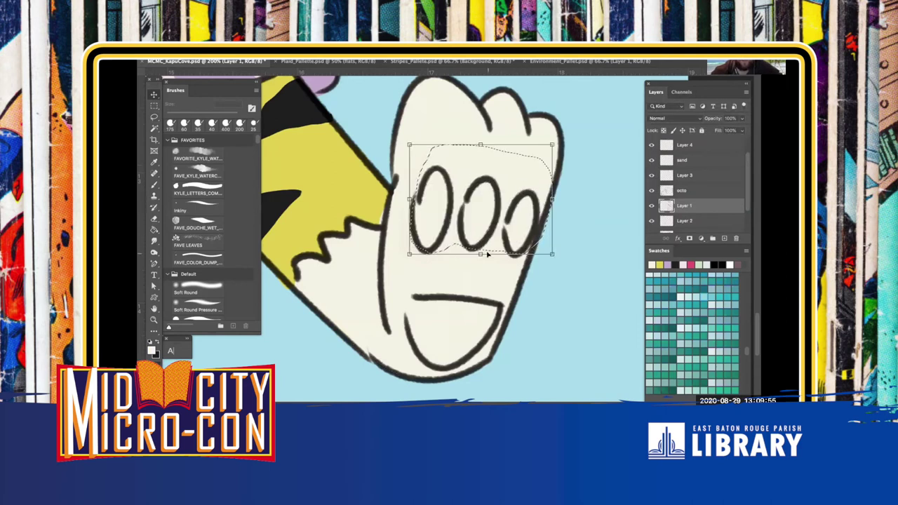
key("super+z")
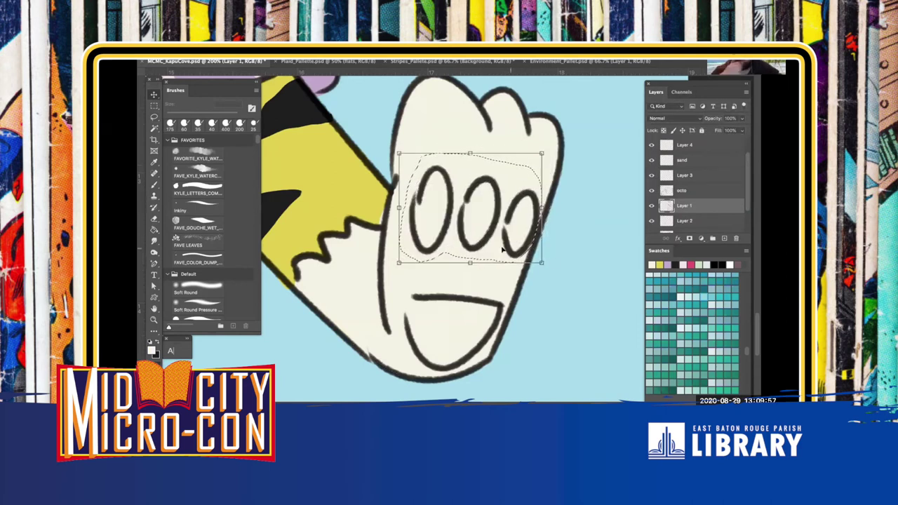
left_click_drag(506, 250, 509, 222)
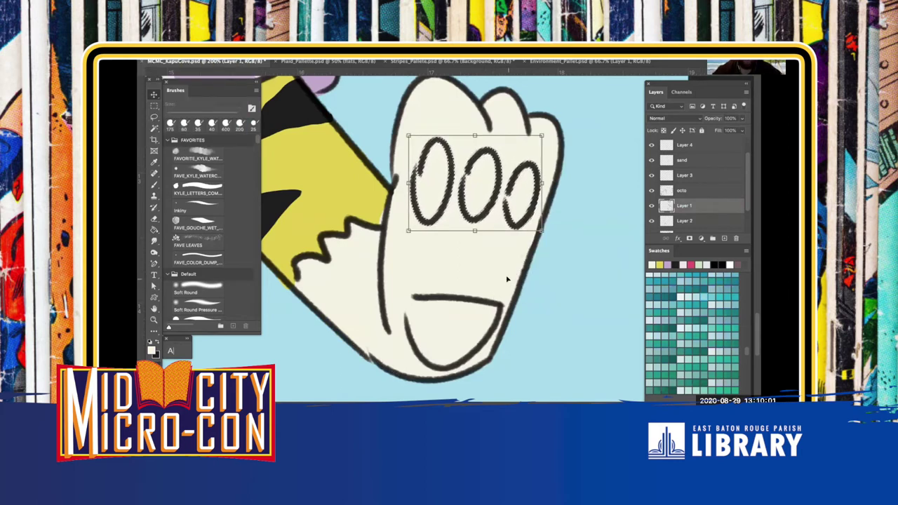
key("Return")
Lasso the large sole pad outline, move it slightly up the foot, and clear the selection
key("l")
mouse_move(411, 280)
left_mouse_down()
mouse_move(401, 288)
mouse_move(393, 347)
mouse_move(425, 371)
mouse_move(411, 282)
left_mouse_up()
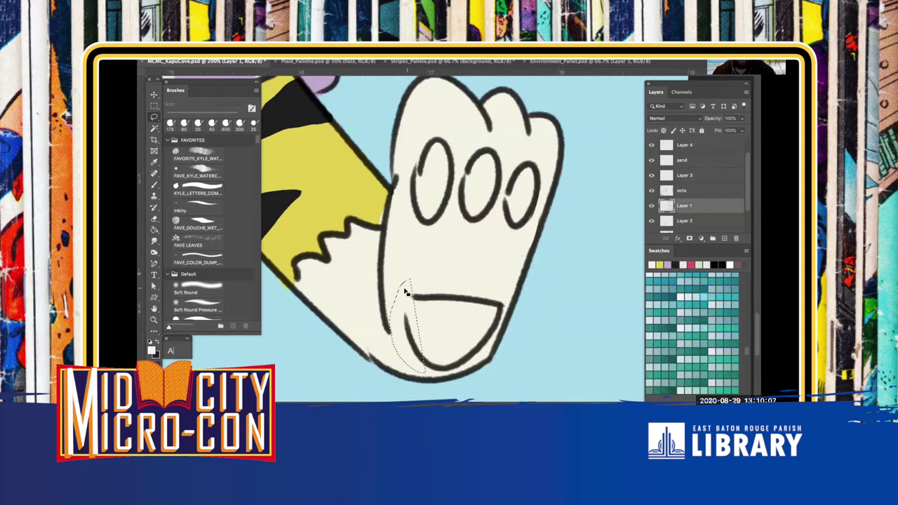
left_click(411, 288)
mouse_move(402, 304)
left_mouse_down()
mouse_move(404, 355)
mouse_move(424, 372)
left_mouse_up()
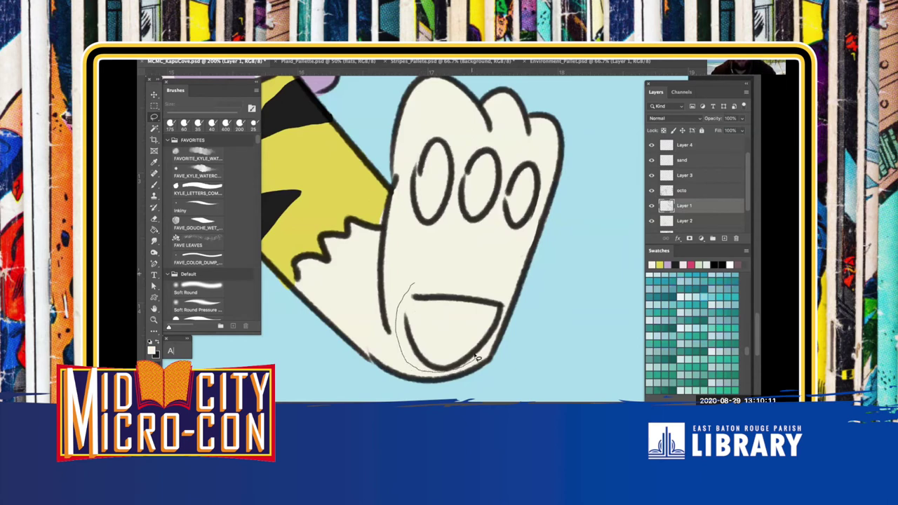
mouse_move(502, 285)
left_mouse_down()
mouse_move(436, 280)
mouse_move(432, 270)
mouse_move(425, 278)
left_mouse_up()
key("v")
key("ctrl+t")
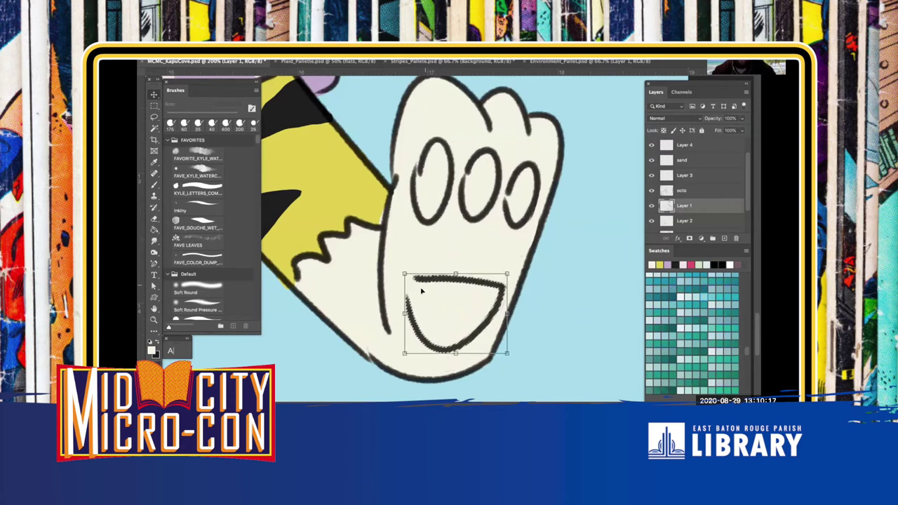
key("ctrl+d")
Make Layer 5 active, choose the FAVE_COLOR_DUMP brush and reduce its size to 30 px
scroll(740, 145, "up", 1)
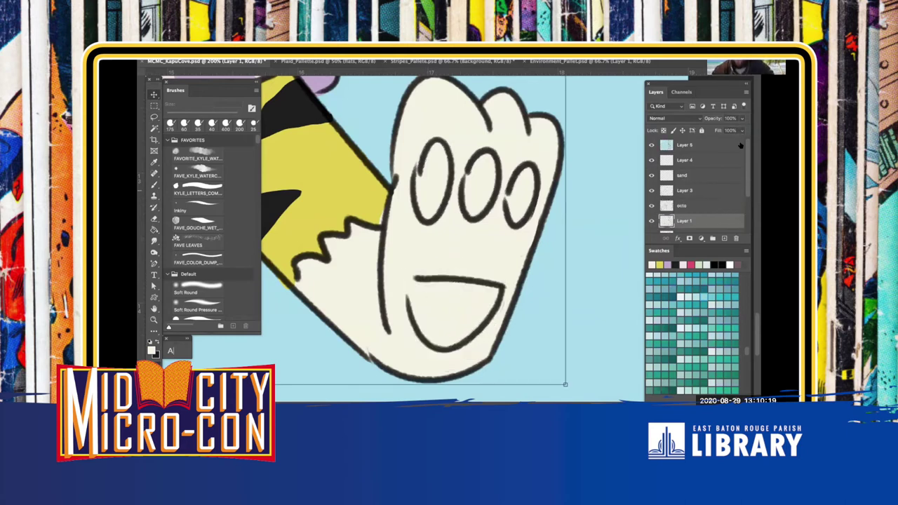
left_click(708, 151)
key("q")
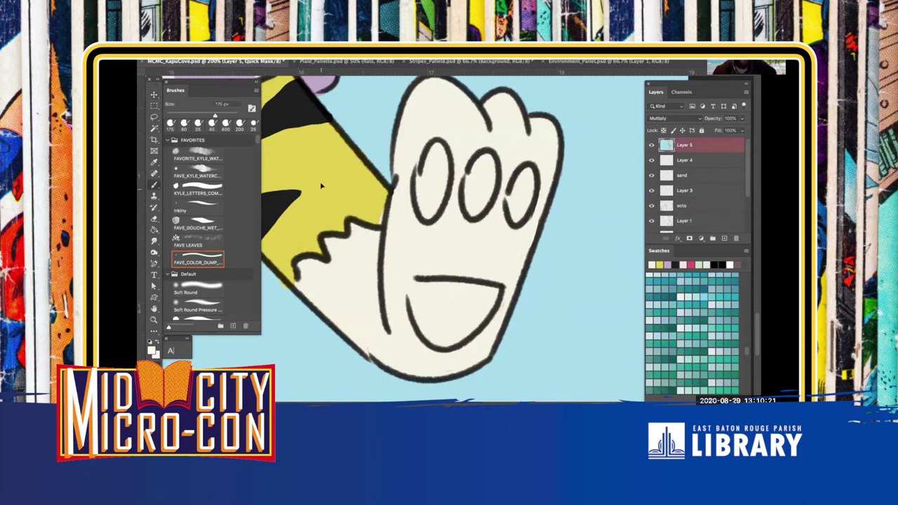
key("b")
left_click(198, 262)
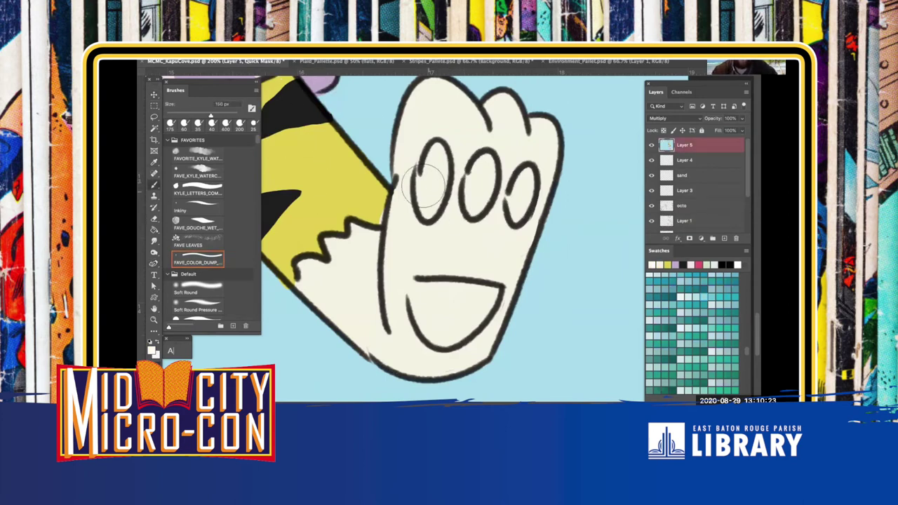
key("bracketleft")
key("bracketleft")
key("bracketleft")
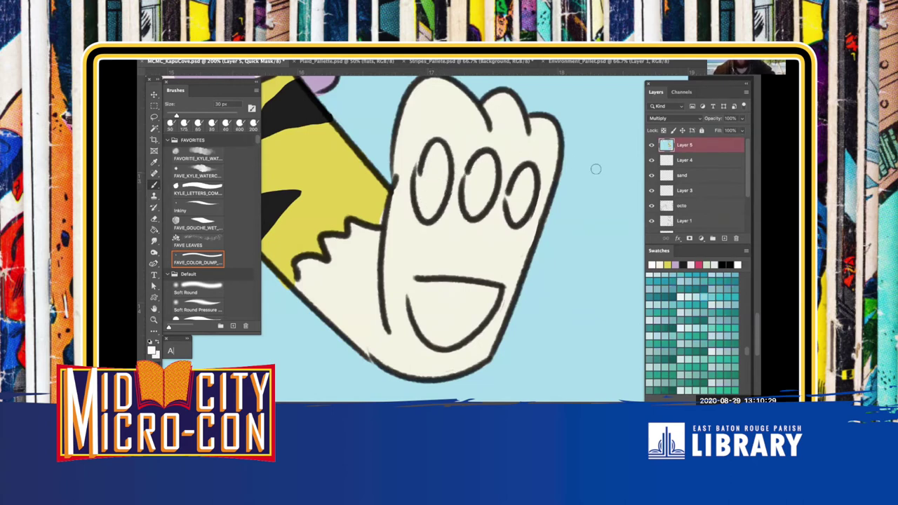
Switch from the Quick Mask back to the RGB channel and return to the layer list
key("i")
key("b")
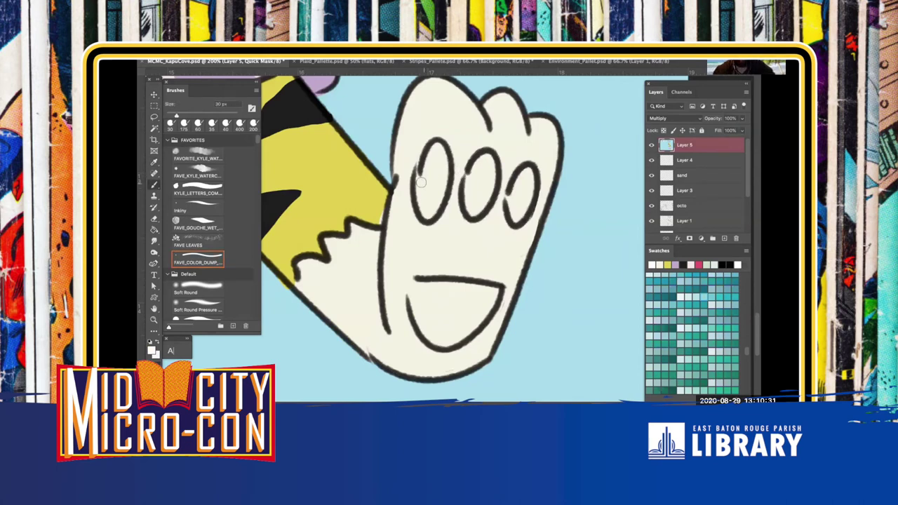
left_click(680, 92)
left_click(673, 106)
left_click(656, 92)
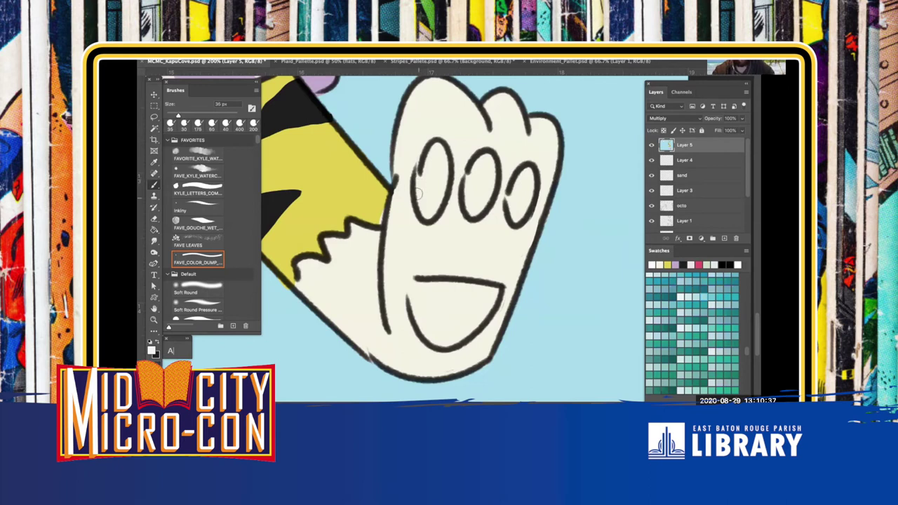
Sample black from the artwork and brush it into the lower part of the first toe pad
scroll(429, 192, "down", 3)
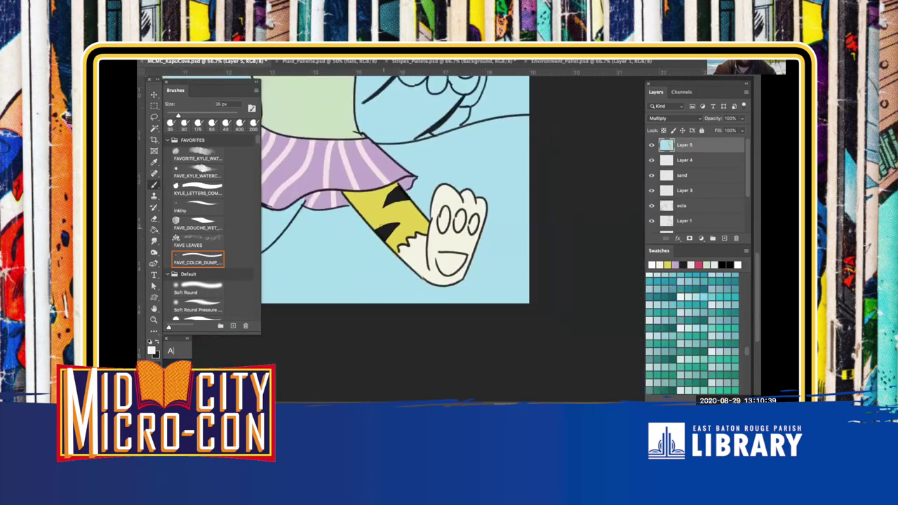
key("x")
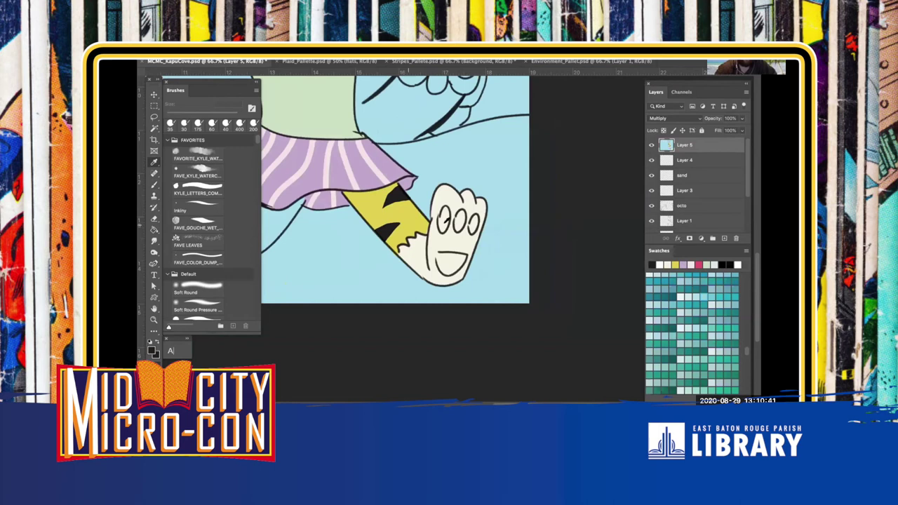
scroll(451, 221, "up", 5)
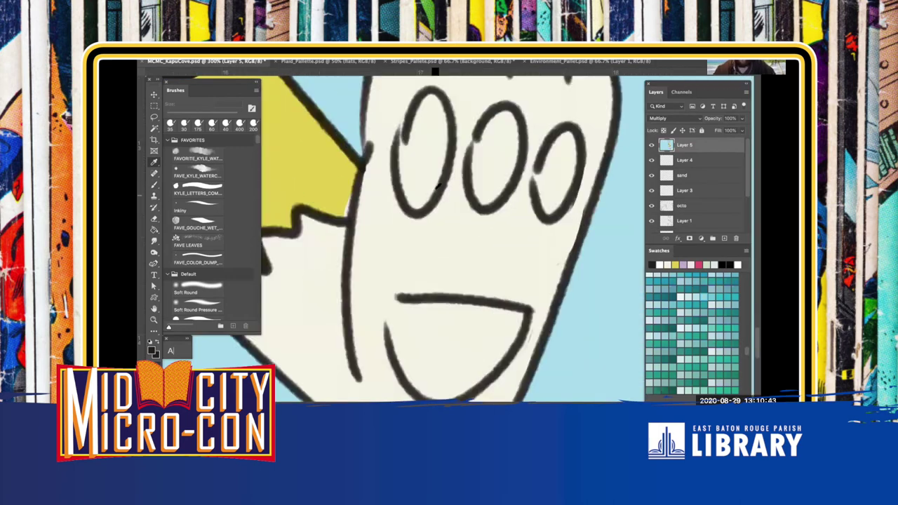
key("b")
mouse_move(412, 153)
left_mouse_down()
mouse_move(413, 187)
mouse_move(403, 168)
mouse_move(425, 167)
left_mouse_up()
scroll(425, 167, "up", 3)
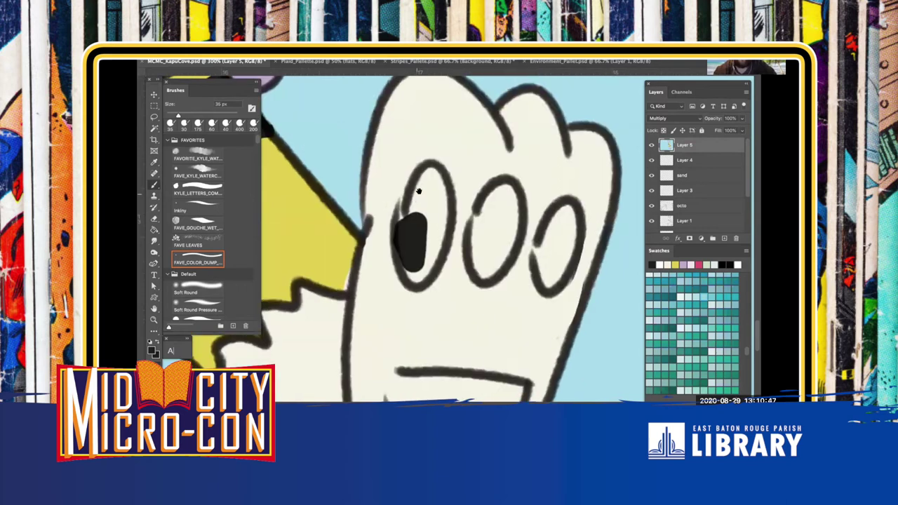
Lasso the three toe pads and the large sole pad together as one combined selection
key("l")
left_click_drag(447, 173, 454, 212)
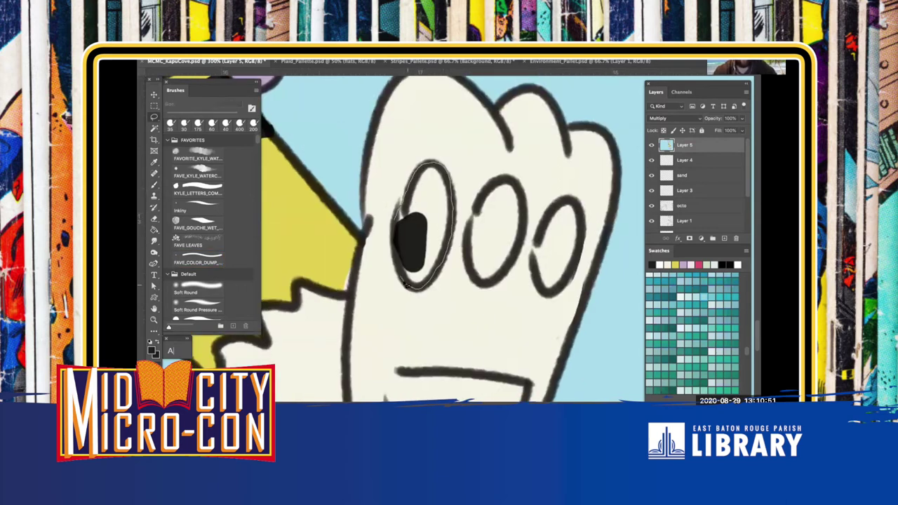
left_click_drag(393, 229, 395, 226)
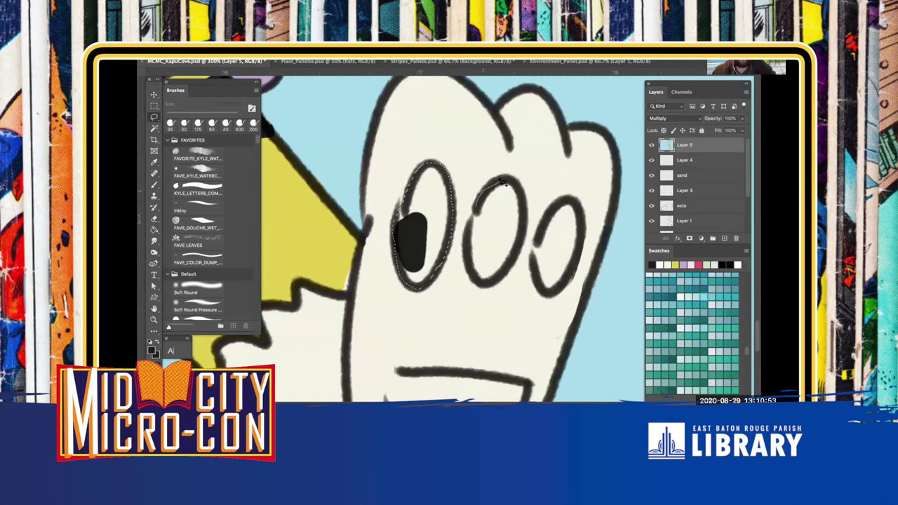
mouse_move(524, 223)
left_mouse_down()
mouse_move(502, 272)
mouse_move(482, 280)
mouse_move(467, 266)
mouse_move(471, 214)
left_mouse_up()
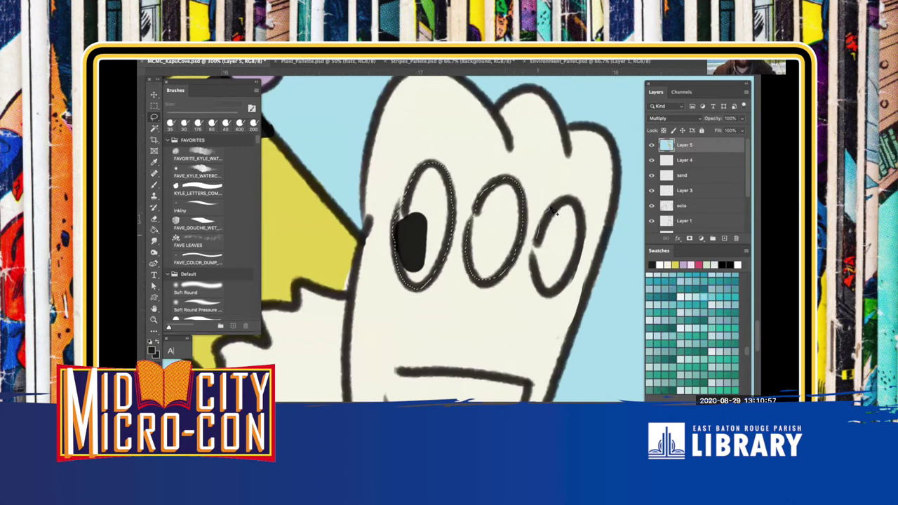
mouse_move(581, 229)
left_mouse_down()
mouse_move(555, 292)
mouse_move(533, 266)
left_mouse_up()
mouse_move(431, 352)
left_mouse_down()
mouse_move(406, 259)
mouse_move(414, 281)
mouse_move(486, 287)
mouse_move(486, 339)
mouse_move(449, 376)
mouse_move(413, 385)
left_mouse_up()
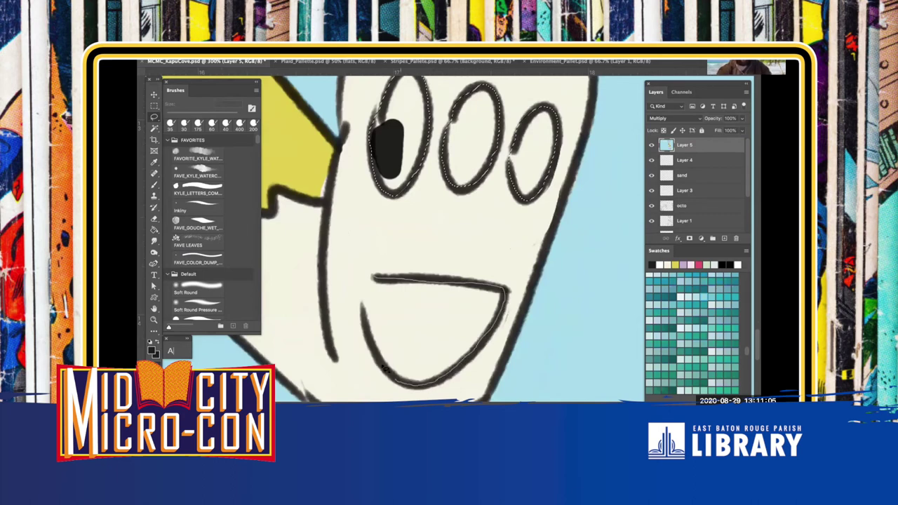
left_click_drag(364, 306, 375, 278)
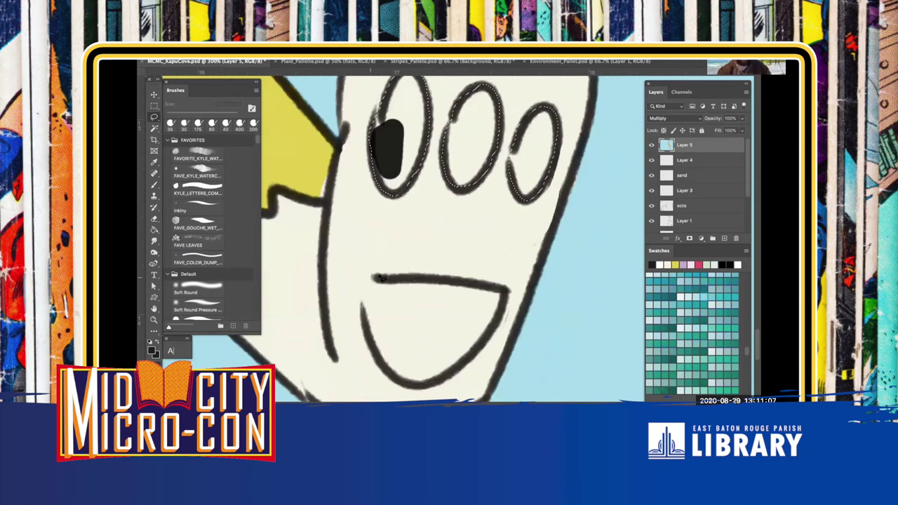
Fill the selected paw pads with black and clear the selection
key("alt+BackSpace")
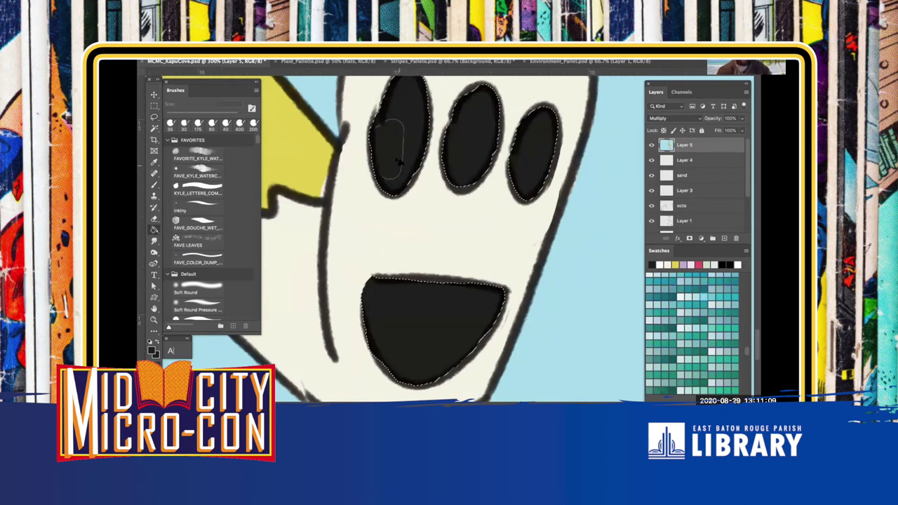
key("b")
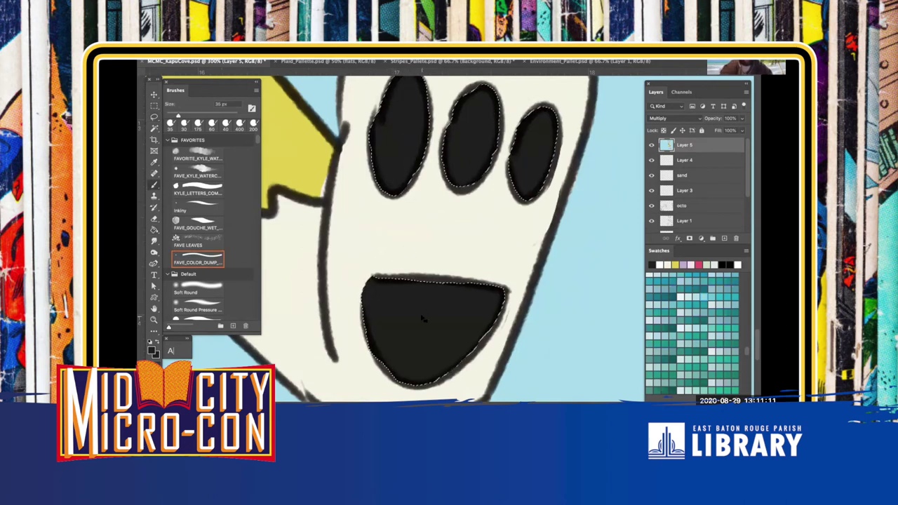
key("ctrl+d")
Sample the yellow fur colour from the coloured leg for use on the other leg
key("super+minus")
key("super+minus")
key("super+minus")
key("super+minus")
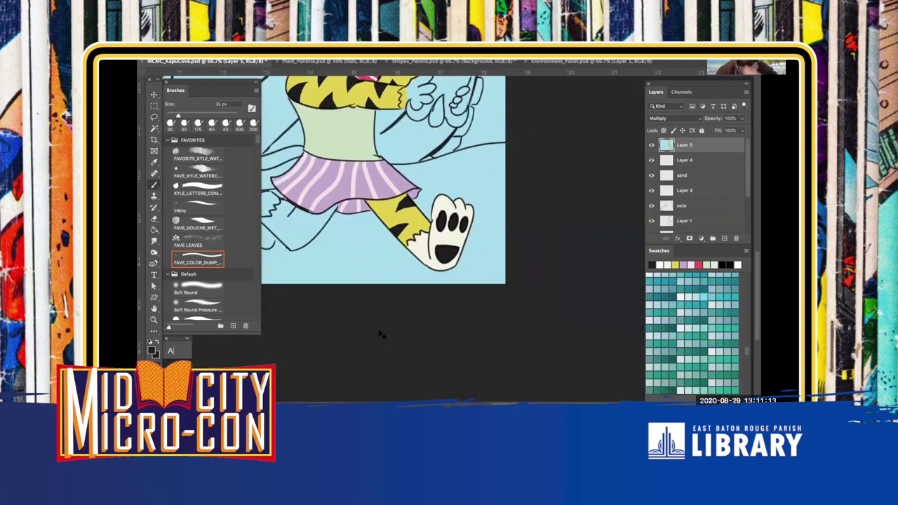
key("super+0")
scroll(481, 319, "up", 5)
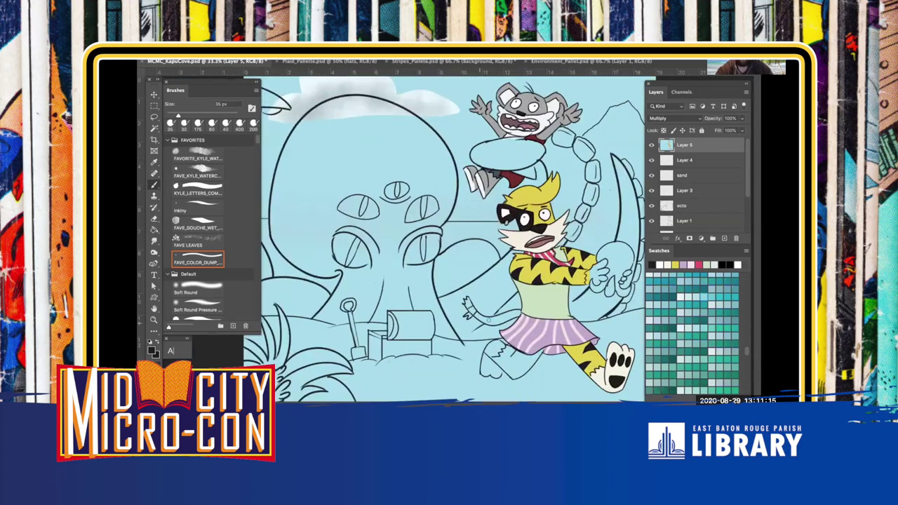
scroll(396, 223, "up", 5)
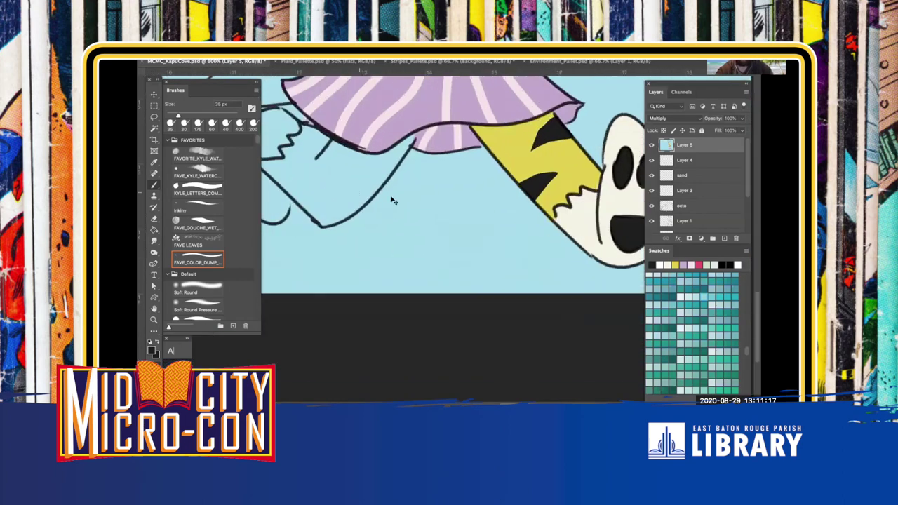
key("i")
left_click(577, 169)
scroll(491, 259, "left", 4)
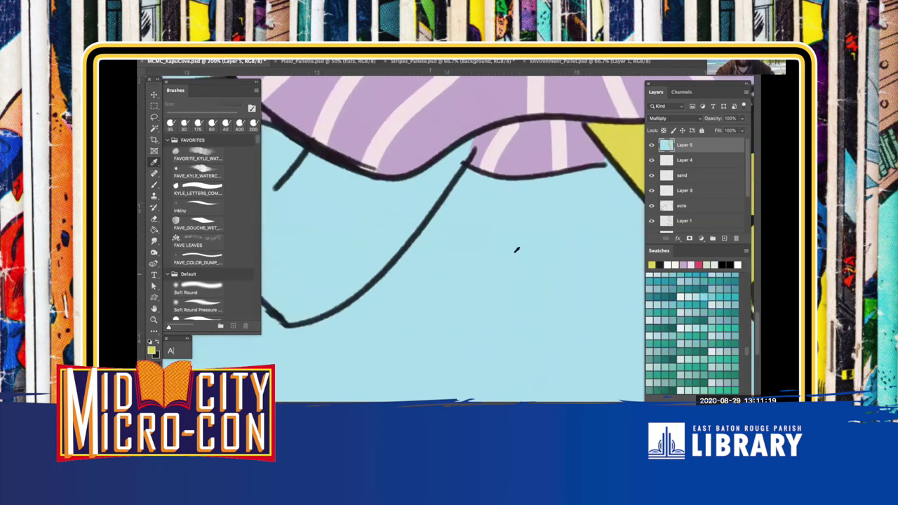
Lasso the uncoloured rear leg from the skirt hem down to the knee and past the zigzag fur edge
key("l")
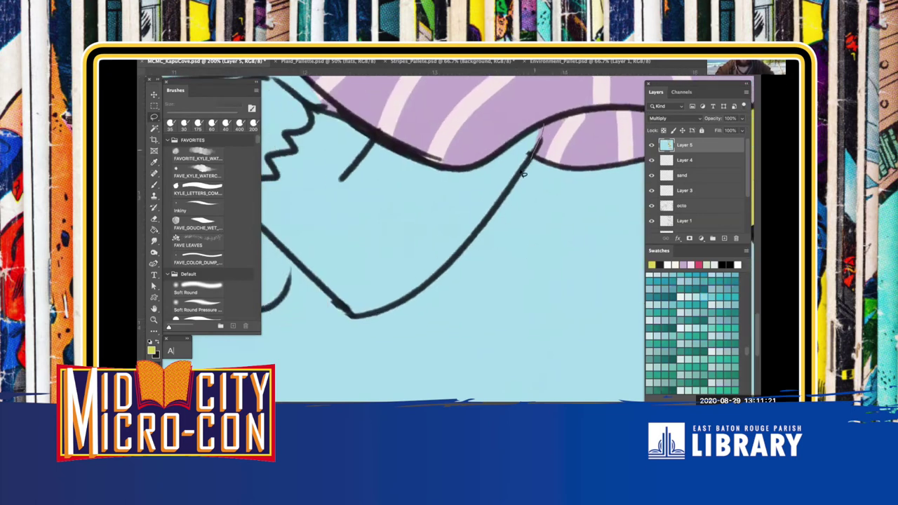
left_click_drag(542, 139, 540, 133)
mouse_move(306, 115)
left_mouse_down()
mouse_move(271, 186)
mouse_move(293, 241)
mouse_move(336, 294)
left_mouse_up()
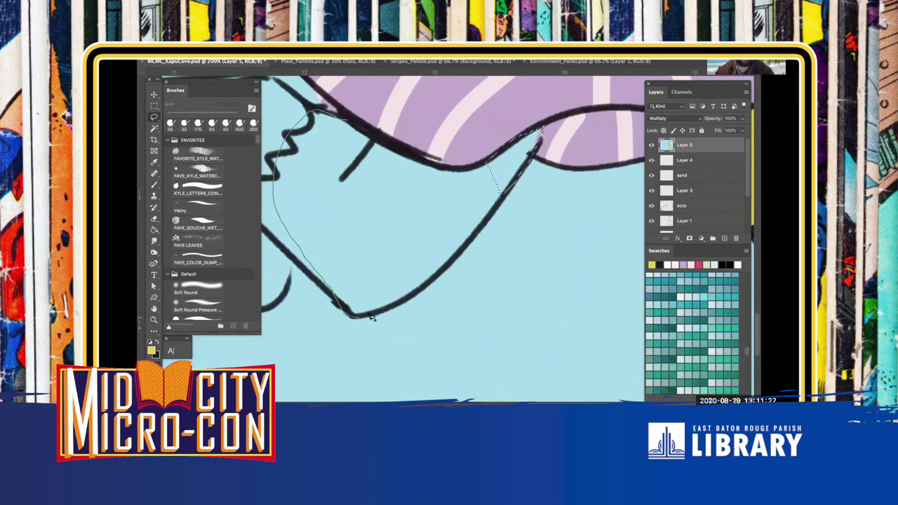
mouse_move(468, 251)
left_mouse_down()
mouse_move(501, 201)
mouse_move(497, 162)
left_mouse_up()
left_click_drag(399, 148, 337, 122)
mouse_move(296, 155)
left_mouse_down()
mouse_move(414, 193)
mouse_move(338, 225)
mouse_move(371, 261)
mouse_move(438, 278)
mouse_move(425, 276)
mouse_move(445, 333)
mouse_move(439, 276)
mouse_move(449, 279)
left_mouse_up()
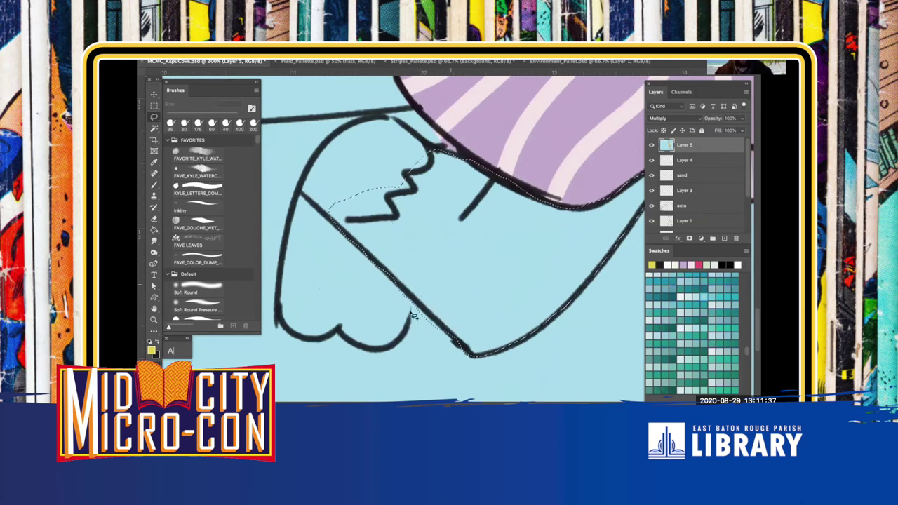
Paint the selected rear leg yellow with the brush enlarged to 125 px, and clear the selection
key("b")
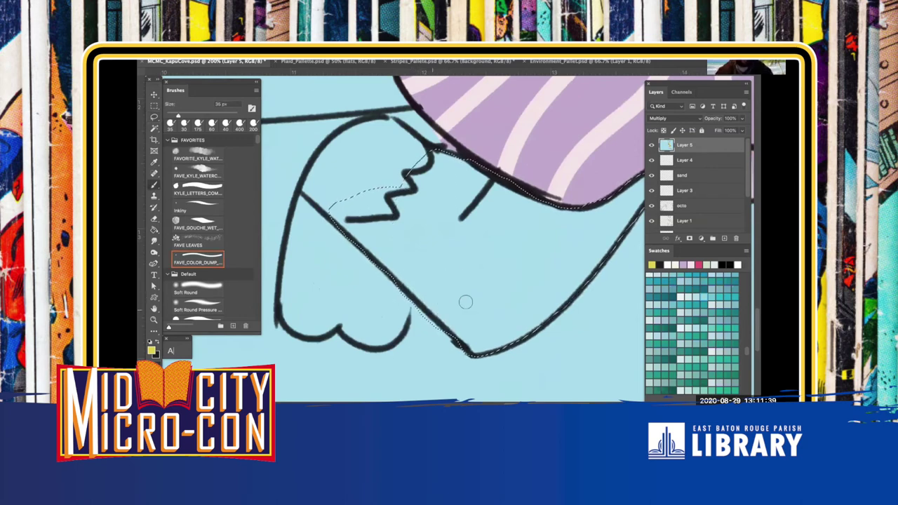
left_click_drag(441, 300, 377, 304)
key("]")
key("]")
key("]")
key("]")
key("]")
key("]")
key("bracketright")
key("bracketright")
key("bracketright")
key("bracketright")
key("bracketright")
mouse_move(283, 194)
left_mouse_down()
mouse_move(441, 326)
mouse_move(407, 367)
mouse_move(479, 333)
mouse_move(556, 191)
mouse_move(463, 166)
mouse_move(348, 181)
left_mouse_up()
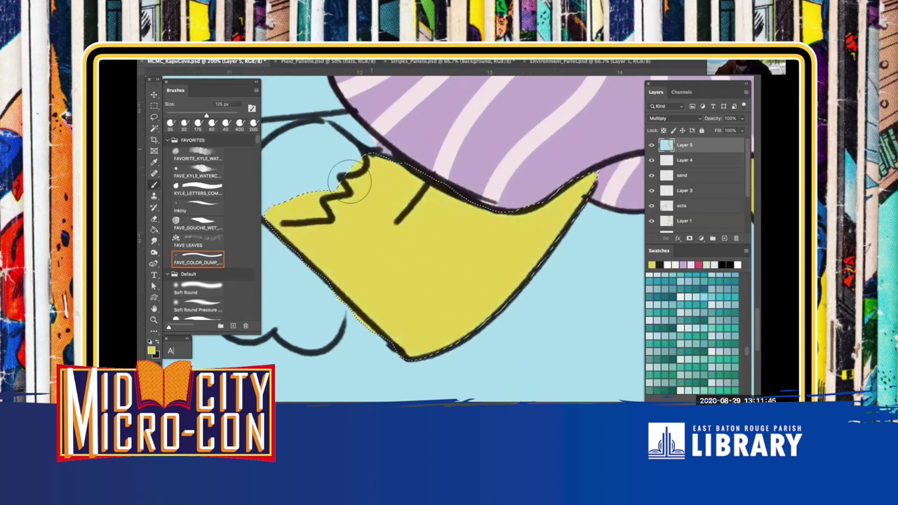
key("super+d")
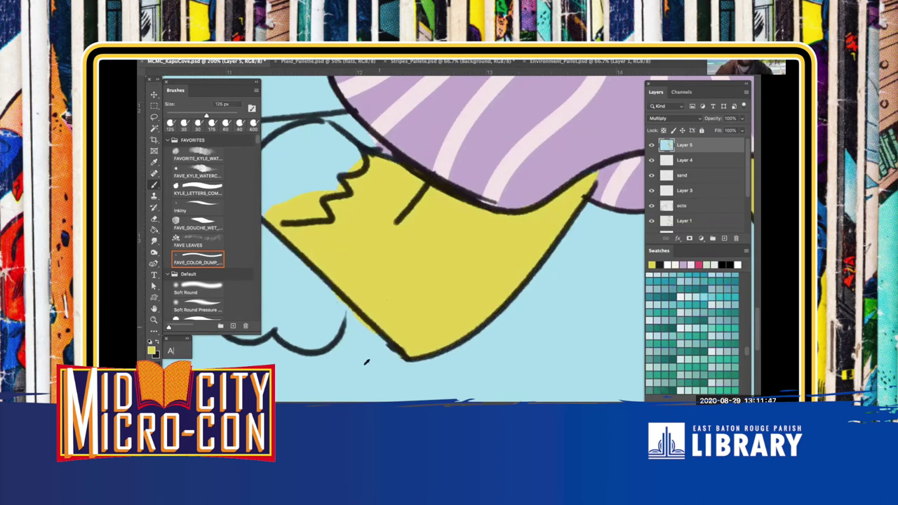
Sample the light blue background and paint over the yellow spill outside the rear leg's lower edge with a 30 px brush
left_click(363, 348, "alt")
key("bracketleft")
key("bracketleft")
key("bracketleft")
key("bracketleft")
key("bracketleft")
key("bracketleft")
key("bracketleft")
key("bracketleft")
mouse_move(369, 337)
left_mouse_down()
mouse_move(326, 293)
mouse_move(365, 333)
mouse_move(456, 349)
left_mouse_up()
Lasso the toe area of the rear foot, following the toe outline and the leg's lower edge
key("l")
left_click_drag(389, 330, 385, 271)
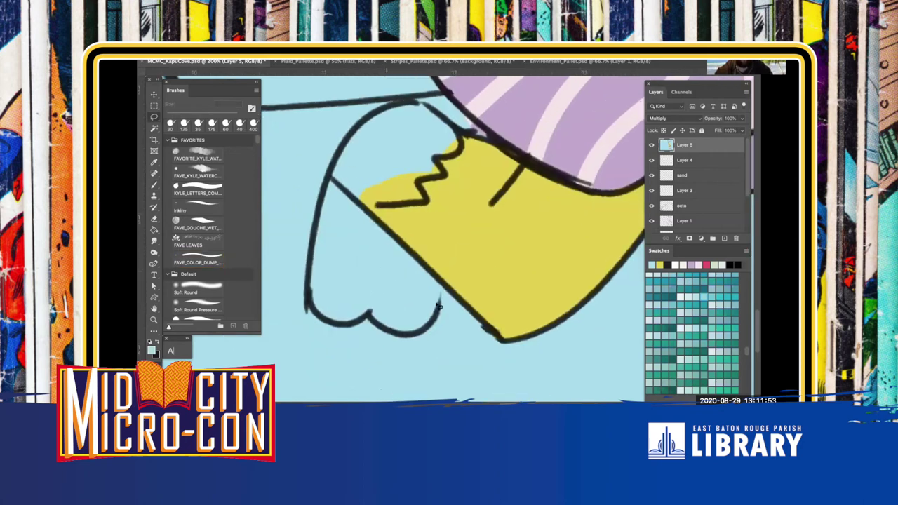
key("super+d")
left_click_drag(363, 302, 396, 244)
left_click_drag(333, 318, 370, 317)
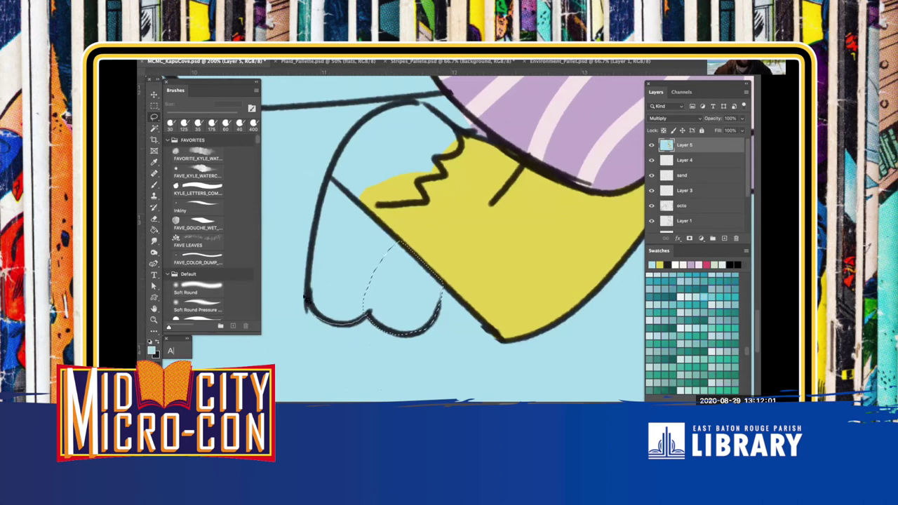
Extend the lasso selection over the rest of the rear foot, along its outer outline and the zigzag fur edge
mouse_move(359, 203)
left_mouse_down()
mouse_move(413, 266)
mouse_move(404, 277)
left_mouse_up()
left_click_drag(376, 241, 384, 309)
left_click_drag(374, 279, 395, 273)
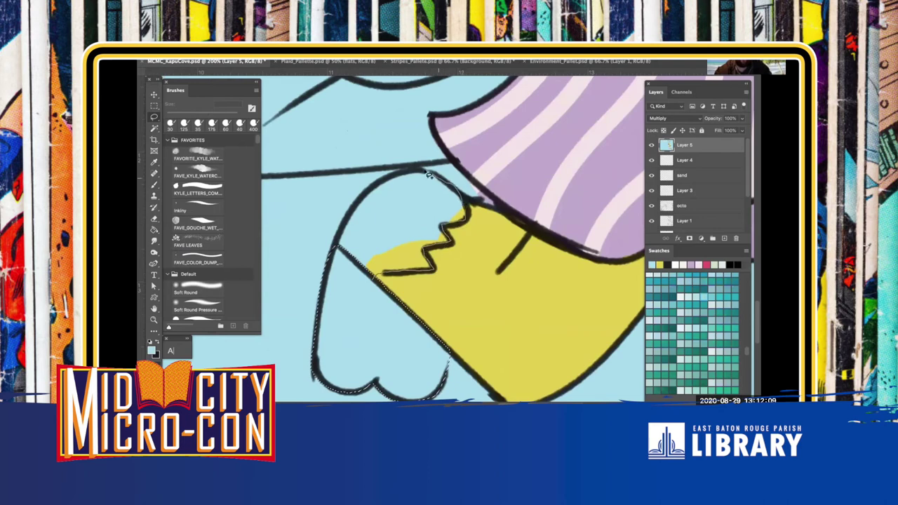
mouse_move(430, 175)
left_mouse_down()
mouse_move(401, 171)
mouse_move(355, 211)
left_mouse_up()
left_click_drag(335, 240, 324, 279)
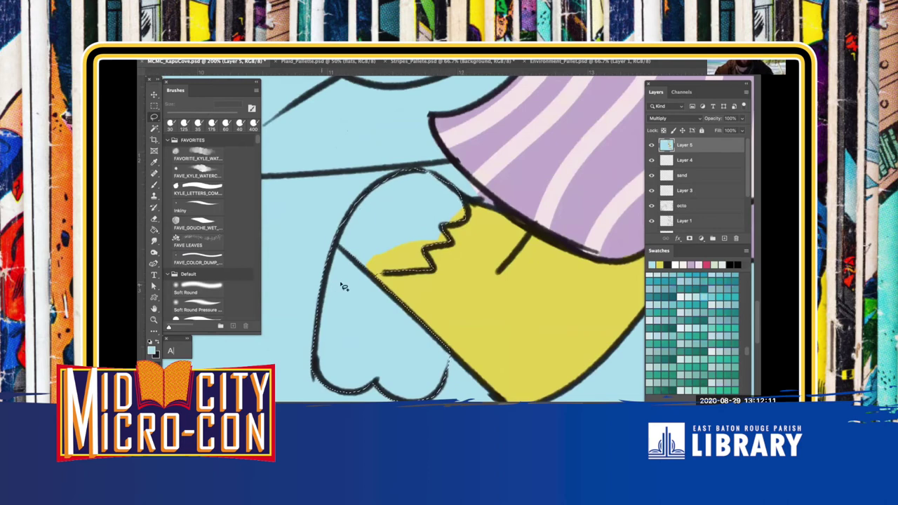
Sample the cream white of the front foot and paint the selected rear foot with the brush enlarged to 175 px
key("b")
scroll(301, 325, "down", 1)
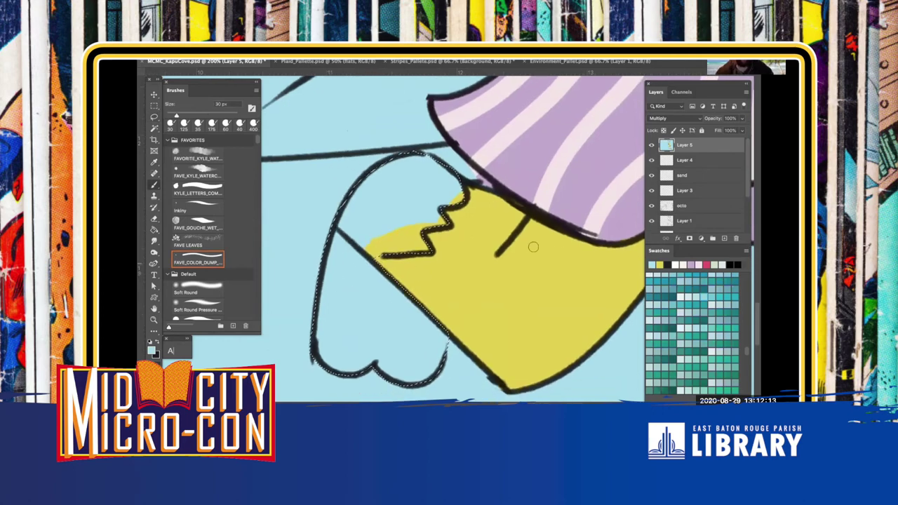
key("super+minus")
key("super+minus")
key("super+minus")
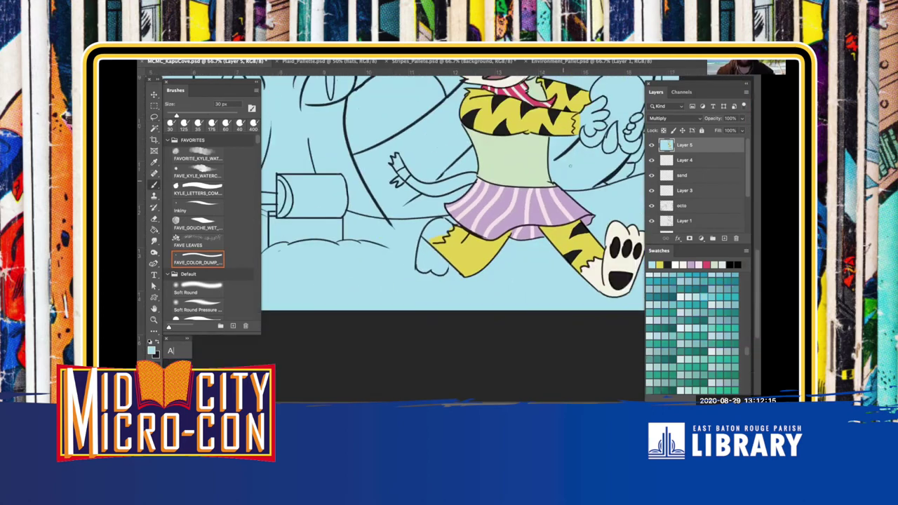
left_click_drag(525, 166, 520, 160)
left_click(588, 269, "alt")
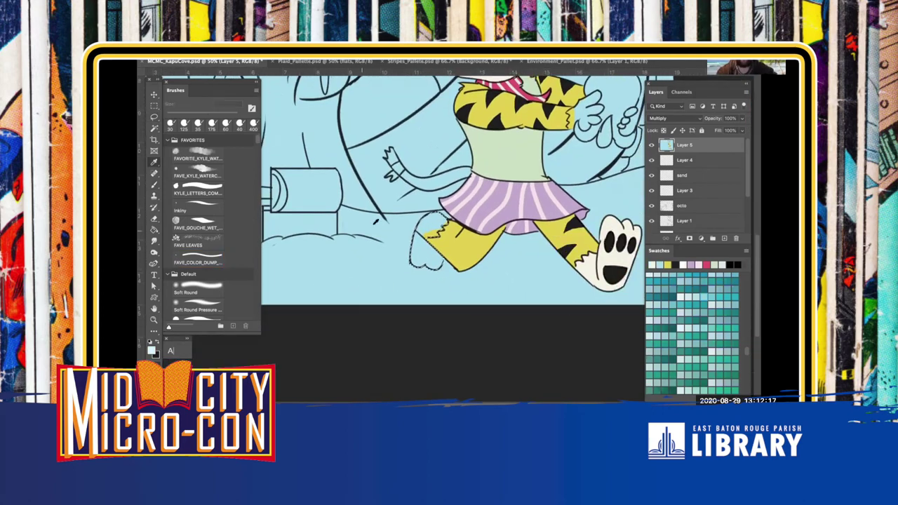
key("bracketright")
key("bracketright")
key("bracketright")
key("bracketright")
key("bracketright")
key("bracketright")
key("bracketright")
key("bracketright")
key("bracketright")
key("bracketright")
key("bracketright")
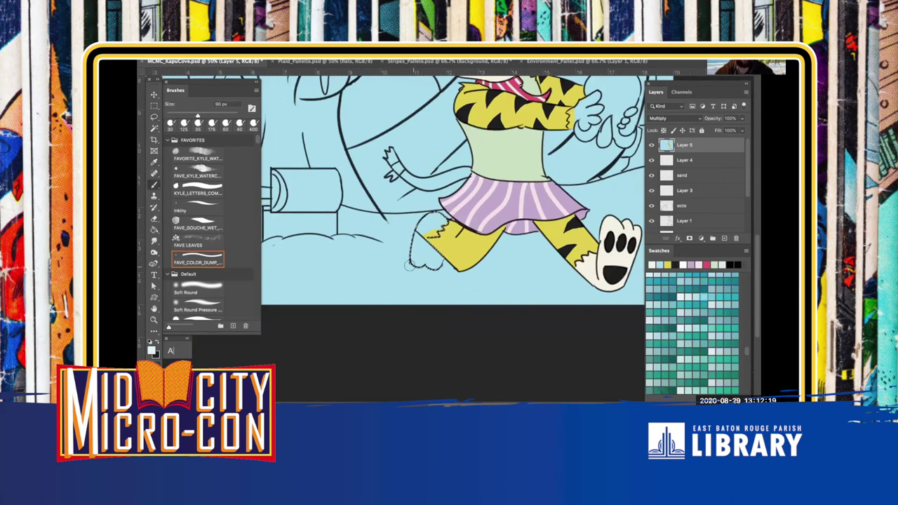
mouse_move(410, 261)
left_mouse_down()
mouse_move(417, 247)
mouse_move(431, 249)
mouse_move(438, 209)
left_mouse_up()
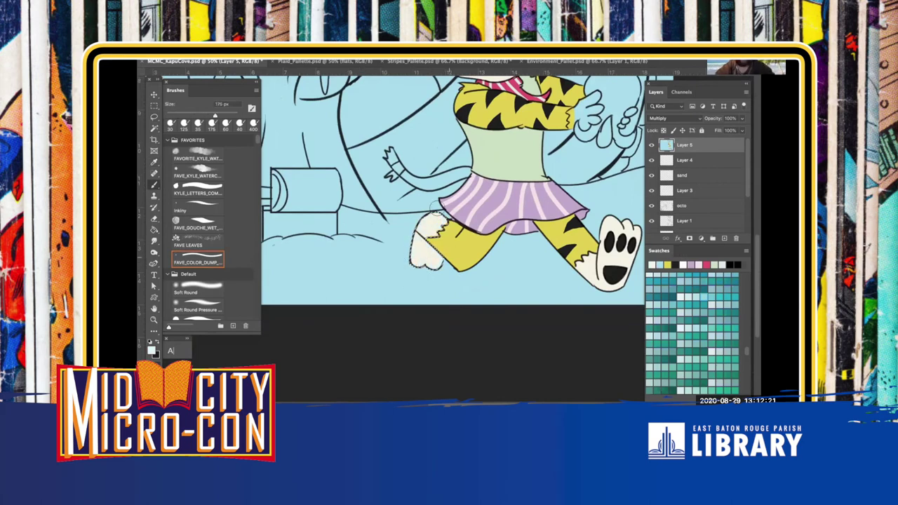
Lasso two curved stripes on opposite edges of the yellow rear leg, fill them with black, and clear the selection
key("super+plus")
scroll(448, 254, "up", 3)
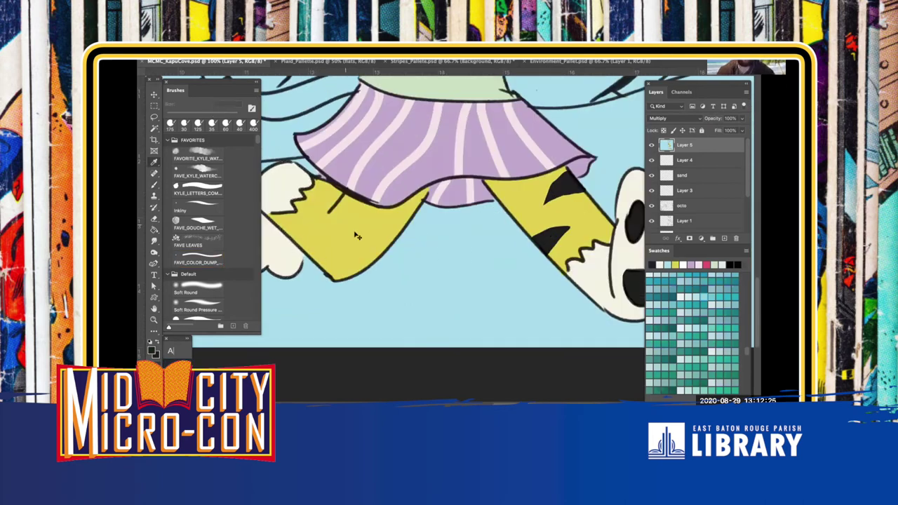
scroll(419, 275, "up", 2)
left_click_drag(419, 275, 473, 287)
key("l")
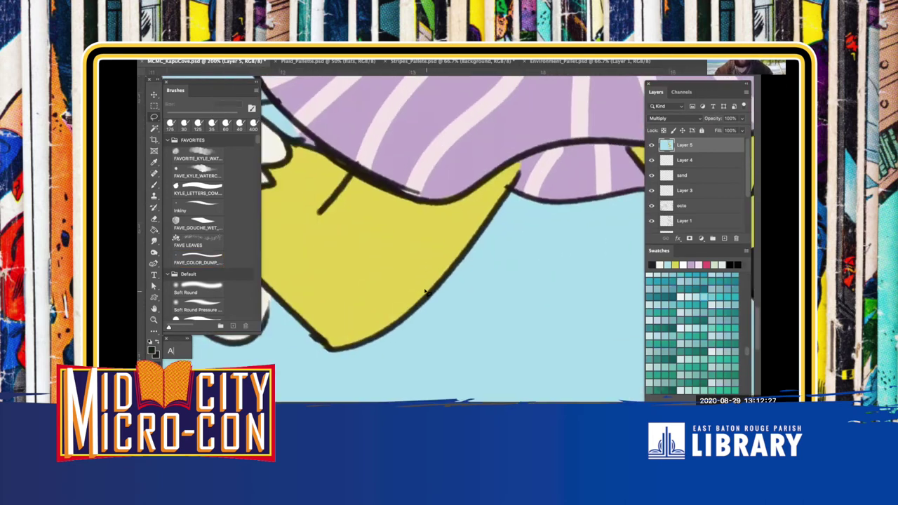
left_click_drag(424, 260, 373, 221)
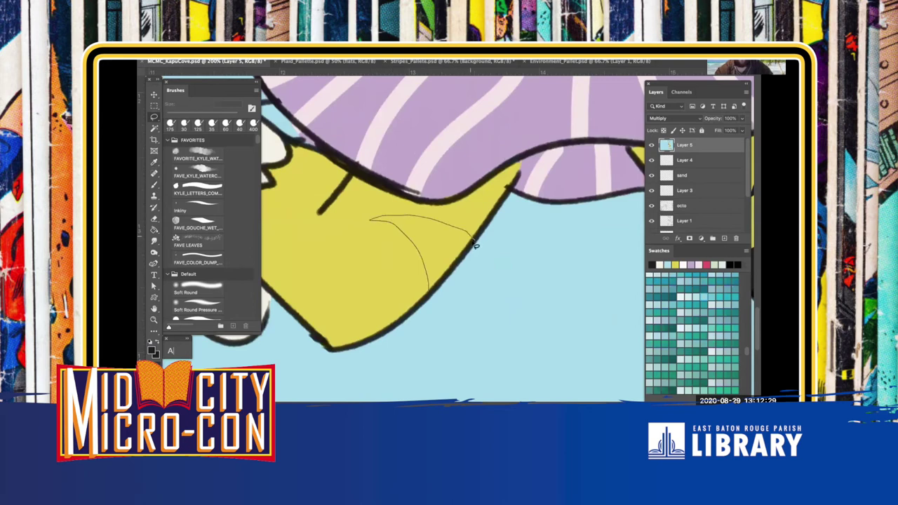
left_click_drag(459, 270, 457, 274)
scroll(377, 294, "left", 3)
mouse_move(304, 247)
left_mouse_down()
mouse_move(342, 204)
mouse_move(342, 288)
mouse_move(320, 275)
left_mouse_up()
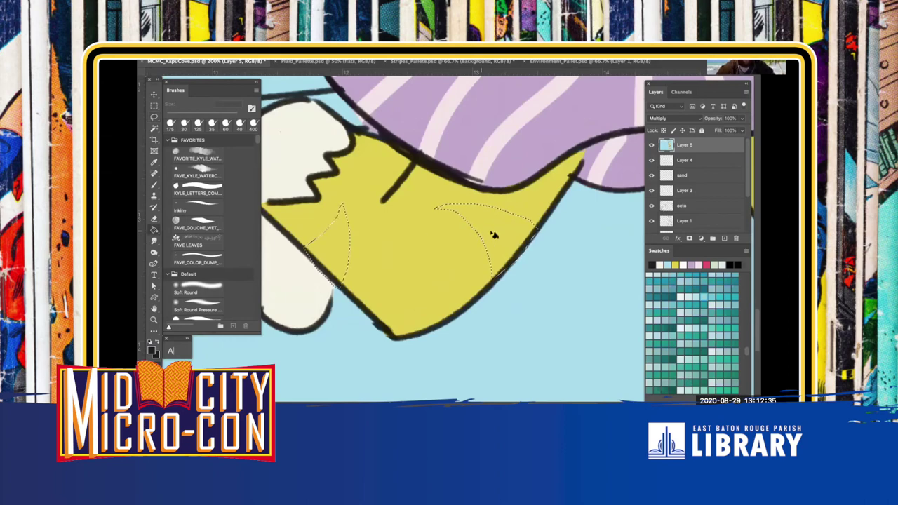
key("alt+BackSpace")
key("ctrl+d")
scroll(462, 235, "down", 4)
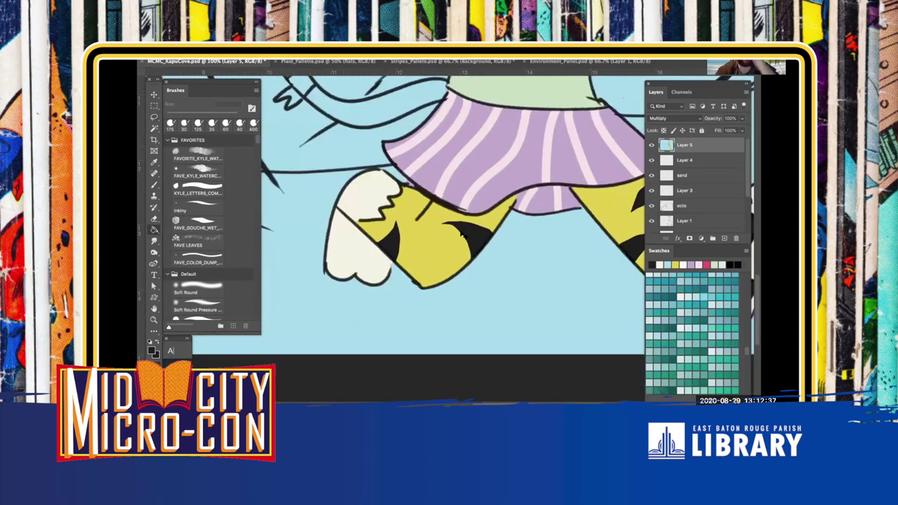
Save the KapuCove illustration
key("super+plus")
key("super+plus")
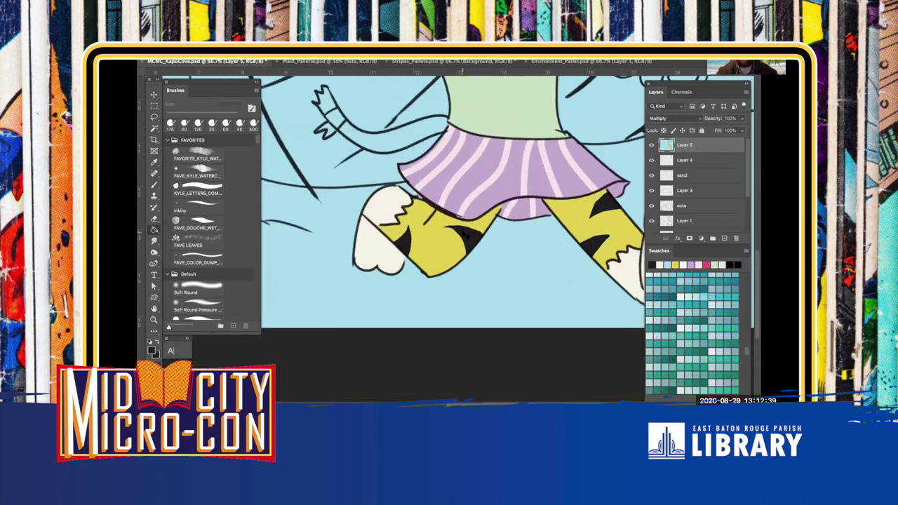
key("super+minus")
key("super+minus")
scroll(418, 259, "down", 1)
key("ctrl+s")
scroll(408, 257, "up", 4)
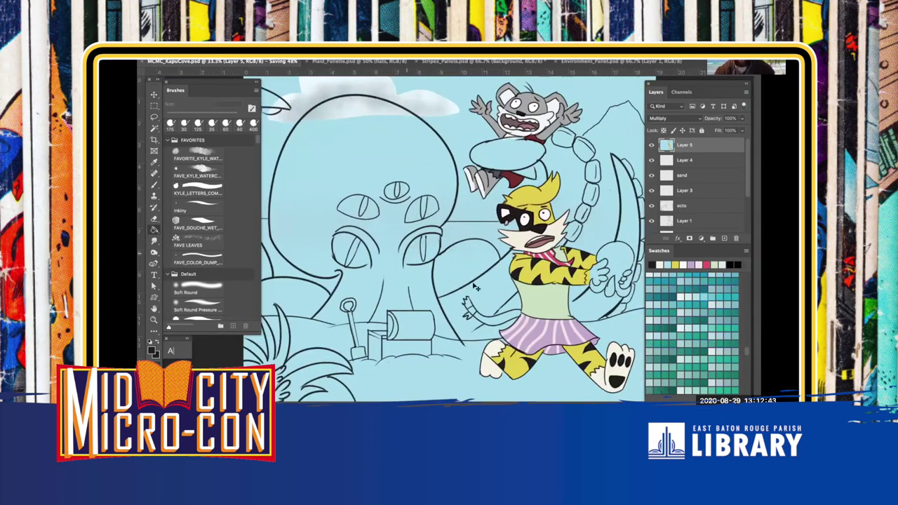
Lasso the jagged tip of the cat's tail, along its outline down to the band
scroll(316, 265, "up", 4)
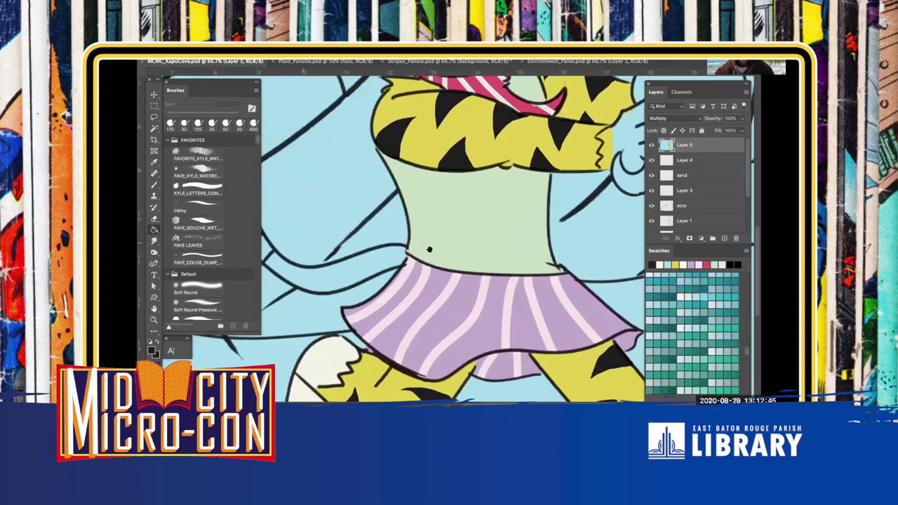
left_click_drag(326, 204, 370, 213)
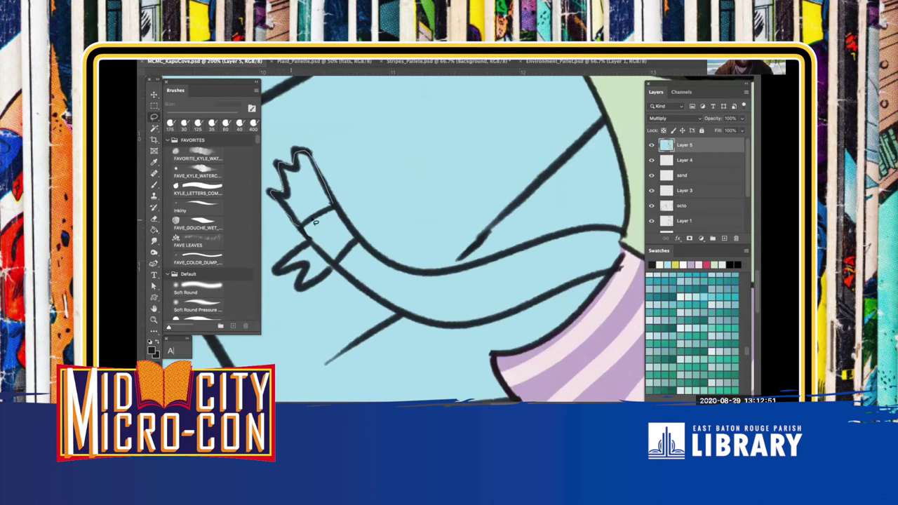
left_click_drag(336, 209, 335, 210)
Sample the cream white from the rear foot, paint the selected tail tip with it, and clear the selection
left_click_drag(470, 141, 477, 84)
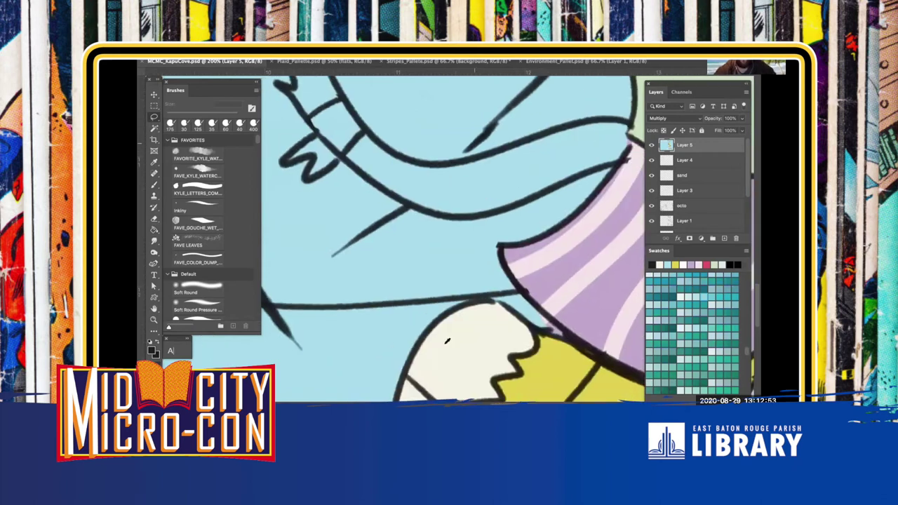
key("i")
left_click(450, 341)
left_click_drag(404, 163, 448, 297)
key("b")
mouse_move(354, 216)
left_mouse_down()
mouse_move(364, 189)
mouse_move(362, 208)
mouse_move(358, 196)
left_mouse_up()
key("super+d")
Lasso the long part of the tail in sections, from the band to the edge of the skirt
left_click_drag(413, 274, 354, 236)
key("l")
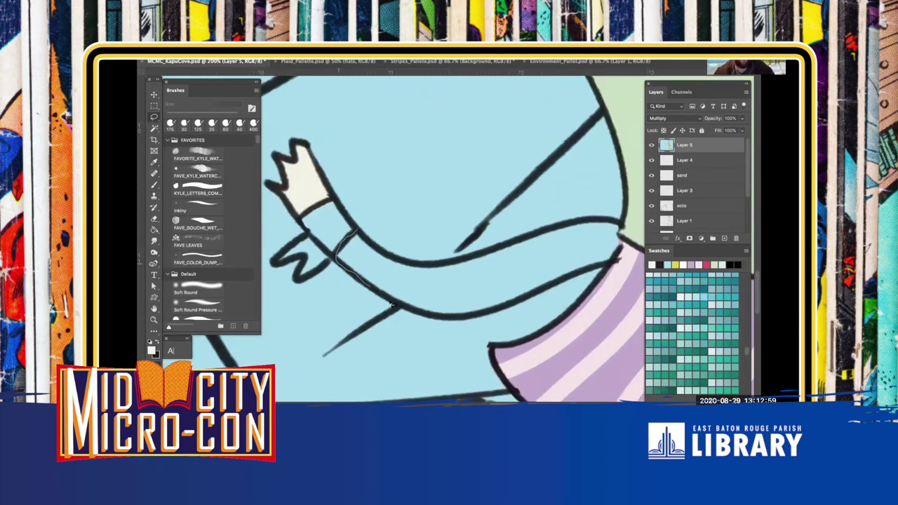
left_click_drag(419, 313, 443, 319)
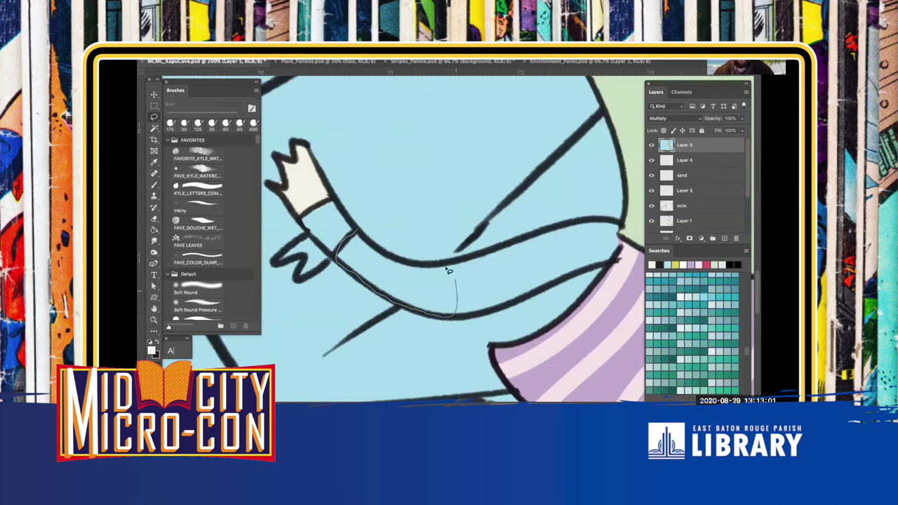
left_click_drag(361, 231, 359, 232)
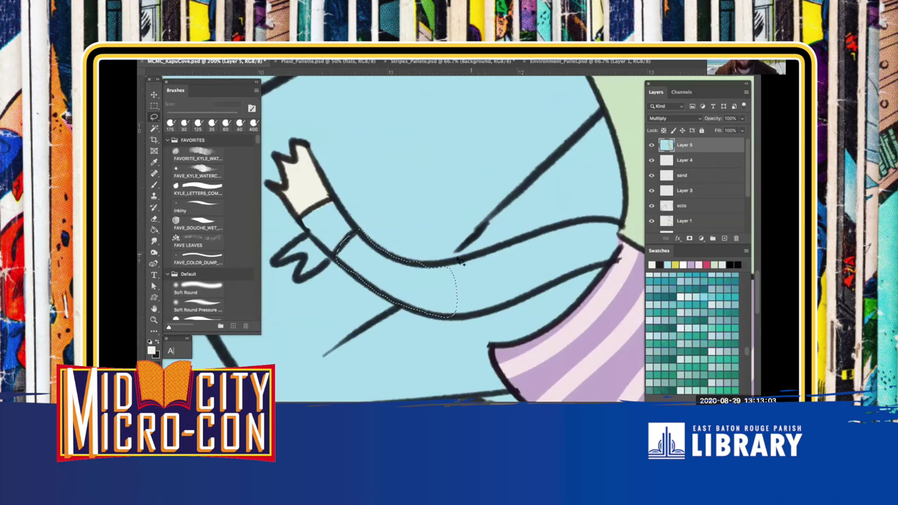
mouse_move(519, 297)
left_mouse_down()
mouse_move(552, 272)
mouse_move(557, 233)
mouse_move(537, 229)
mouse_move(538, 297)
mouse_move(580, 274)
left_mouse_up()
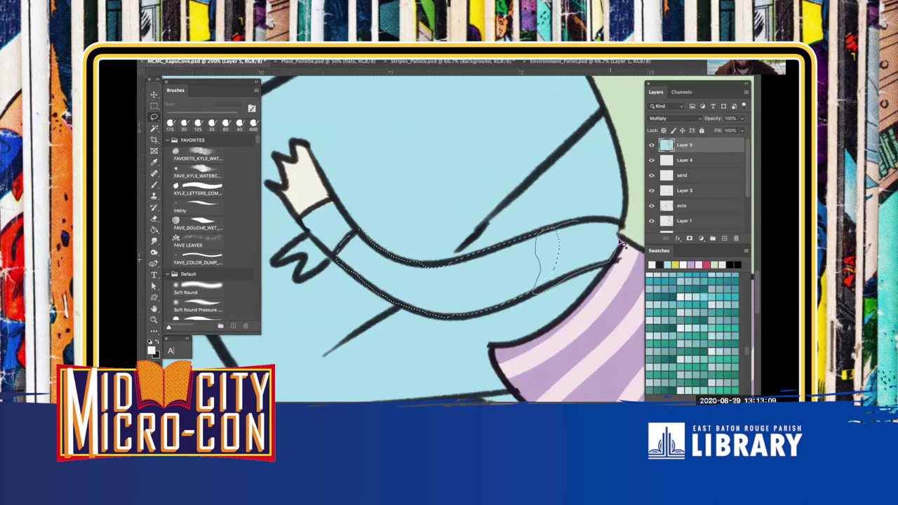
left_click_drag(601, 218, 589, 221)
Sample the yellow from the cat's arm, paint the selected tail with a 200 px brush, and clear the selection
key("g")
left_click_drag(399, 252, 315, 397)
key("i")
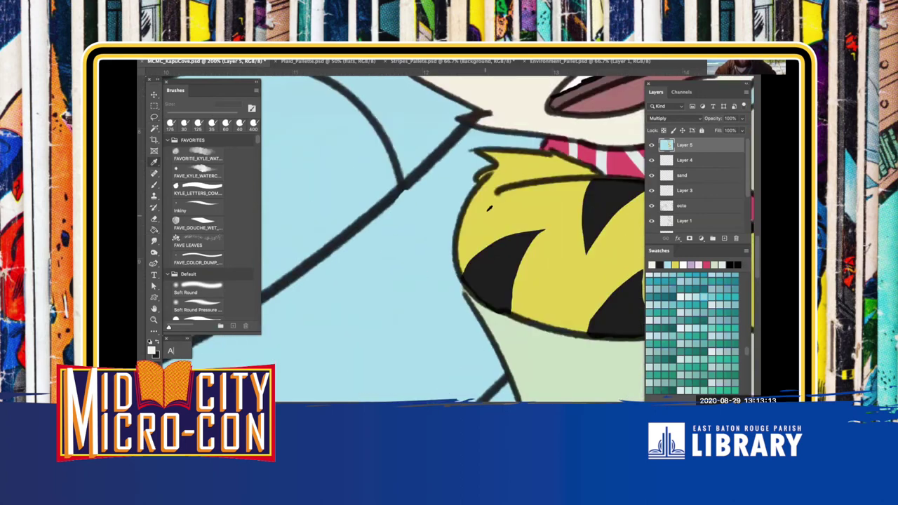
left_click(501, 220)
left_click_drag(411, 182, 441, 118)
mouse_move(312, 393)
left_mouse_down()
mouse_move(407, 236)
mouse_move(481, 355)
left_mouse_up()
key("b")
left_click_drag(524, 283, 421, 260)
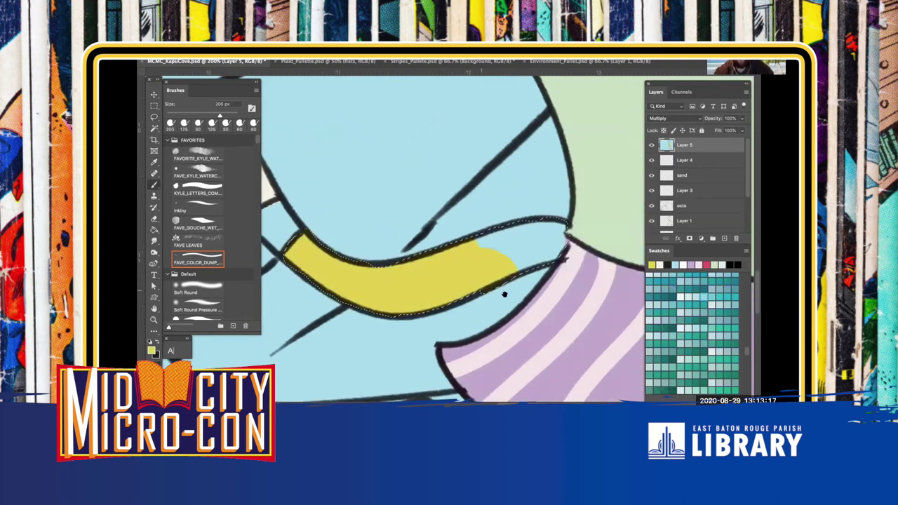
left_click_drag(302, 275, 363, 258)
key("super+d")
Lasso six triangular stripes alternating along the upper and lower edges of the yellow tail
key("l")
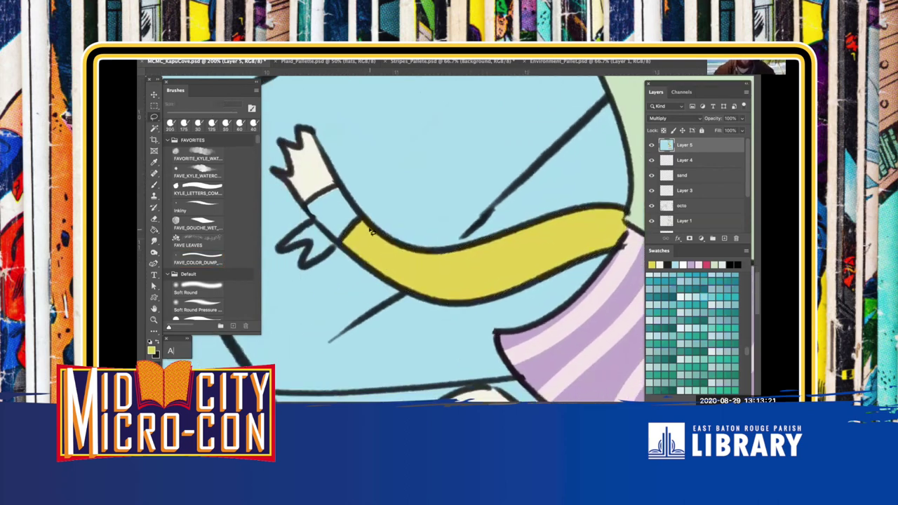
left_click_drag(384, 234, 387, 237)
mouse_move(394, 279)
left_mouse_down()
mouse_move(425, 300)
mouse_move(396, 288)
left_mouse_up()
mouse_move(446, 252)
left_mouse_down()
mouse_move(468, 270)
mouse_move(474, 248)
mouse_move(454, 254)
mouse_move(477, 246)
left_mouse_up()
left_click_drag(502, 291, 514, 261)
left_click_drag(524, 293, 521, 291)
mouse_move(532, 223)
left_mouse_down()
mouse_move(544, 244)
mouse_move(561, 214)
left_mouse_up()
mouse_move(591, 250)
left_mouse_down()
mouse_move(617, 234)
mouse_move(619, 246)
mouse_move(592, 253)
left_mouse_up()
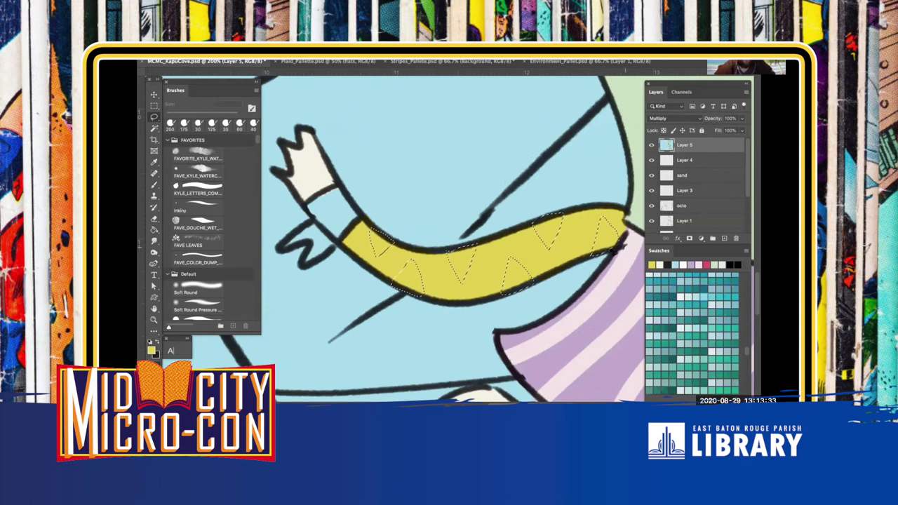
Fill the selected tail stripes with black and clear the selection
key("x")
key("g")
left_click(601, 244)
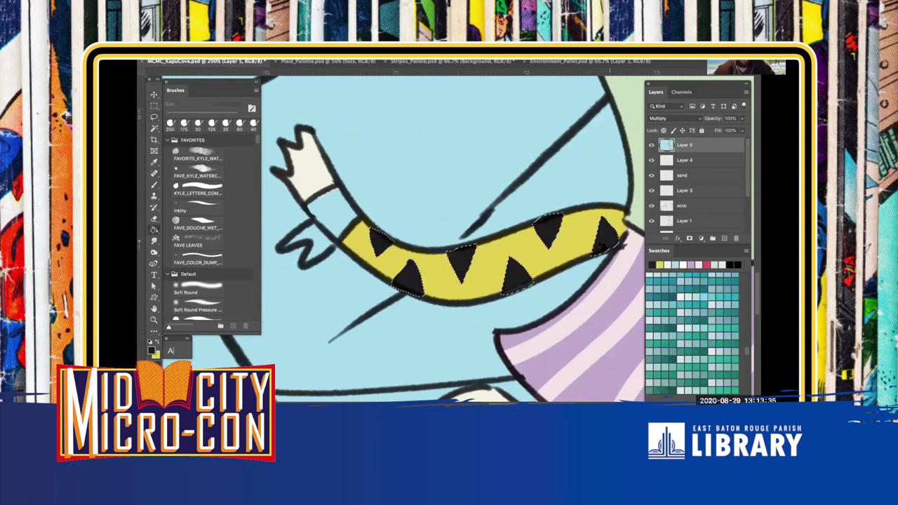
key("ctrl+d")
Lasso the band around the tail and sample the white and pink of the striped scarf as the two working colours
key("l")
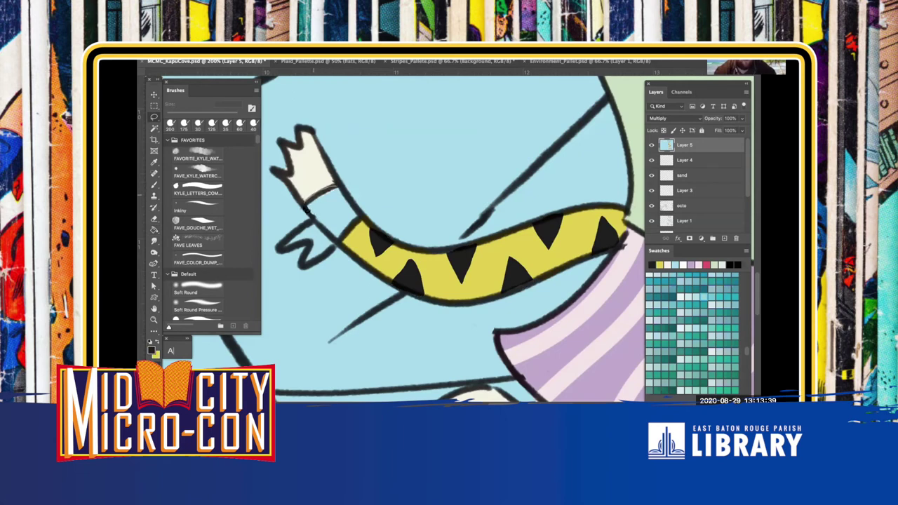
mouse_move(351, 204)
left_mouse_down()
mouse_move(330, 236)
mouse_move(301, 234)
left_mouse_up()
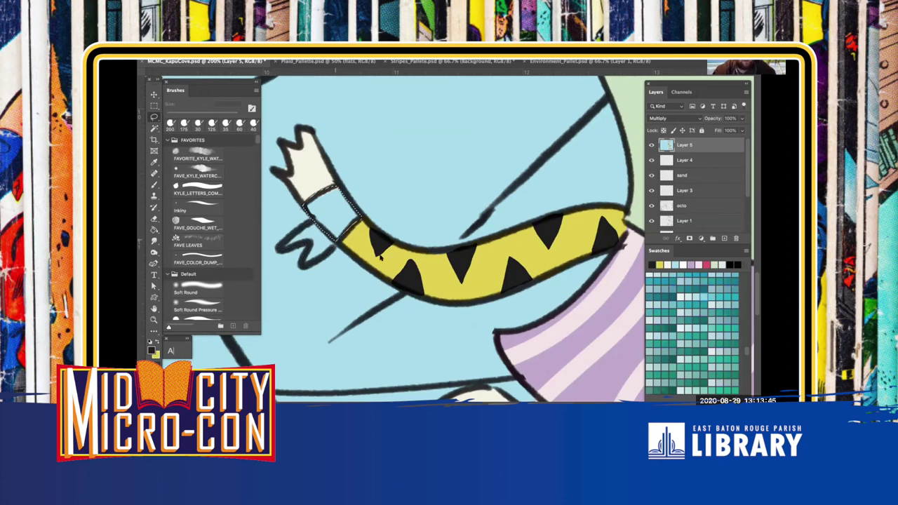
key("ctrl+minus")
key("super+minus")
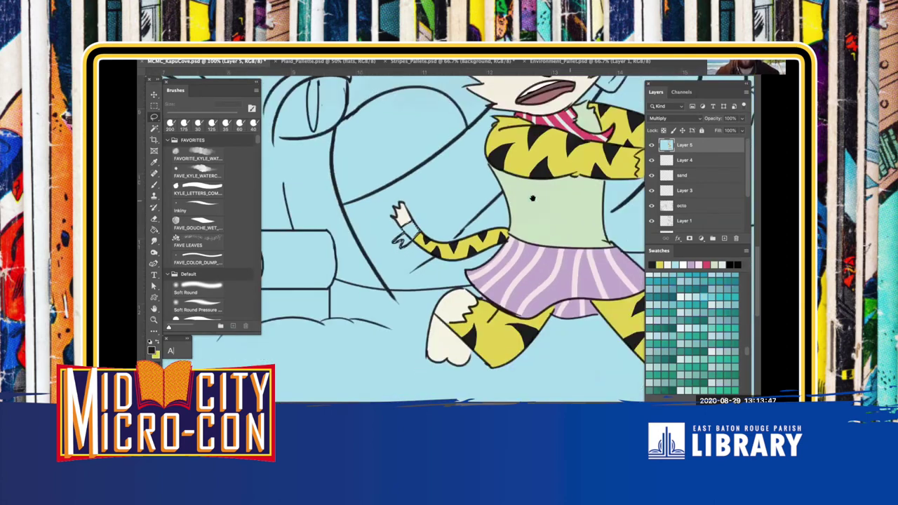
left_click_drag(567, 204, 499, 292)
key("super+plus")
key("super+plus")
key("i")
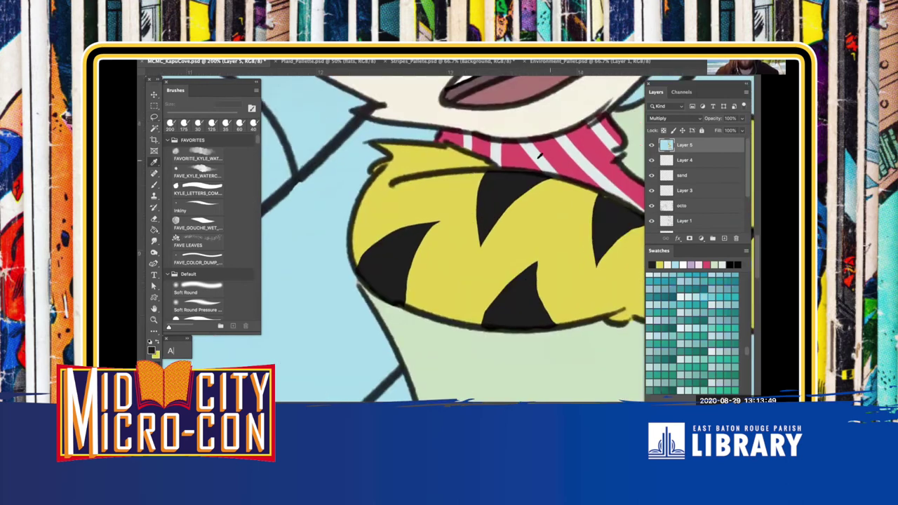
left_click(540, 161)
left_click(559, 162)
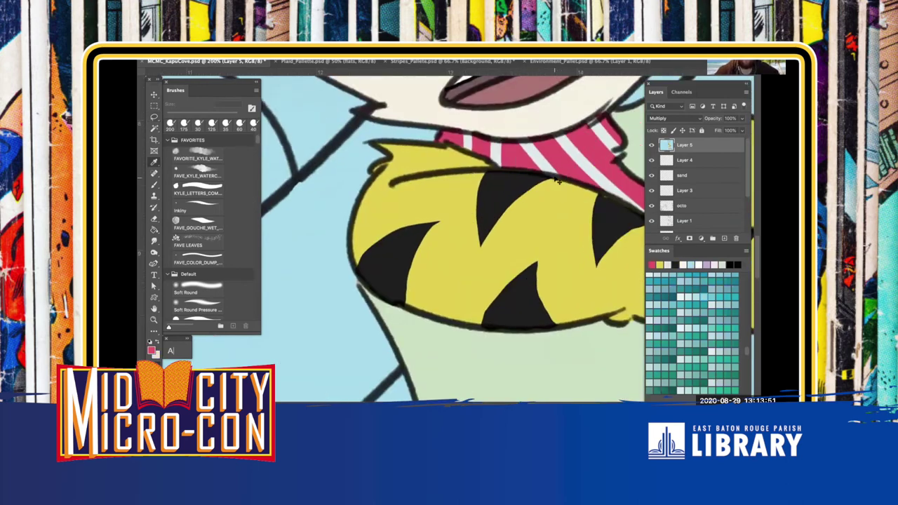
Paint the tail band and its bow pink with white diagonal stripes using a 30 px brush, and save the illustration
scroll(515, 209, "up", 2)
key("super+0")
key("z")
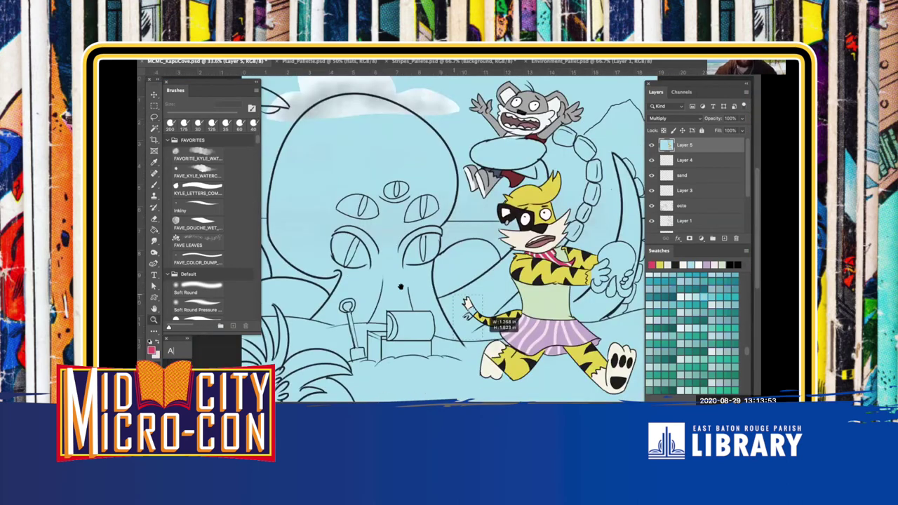
left_click_drag(494, 325, 535, 325)
left_click_drag(364, 218, 338, 156)
key("b")
left_click_drag(408, 174, 397, 190)
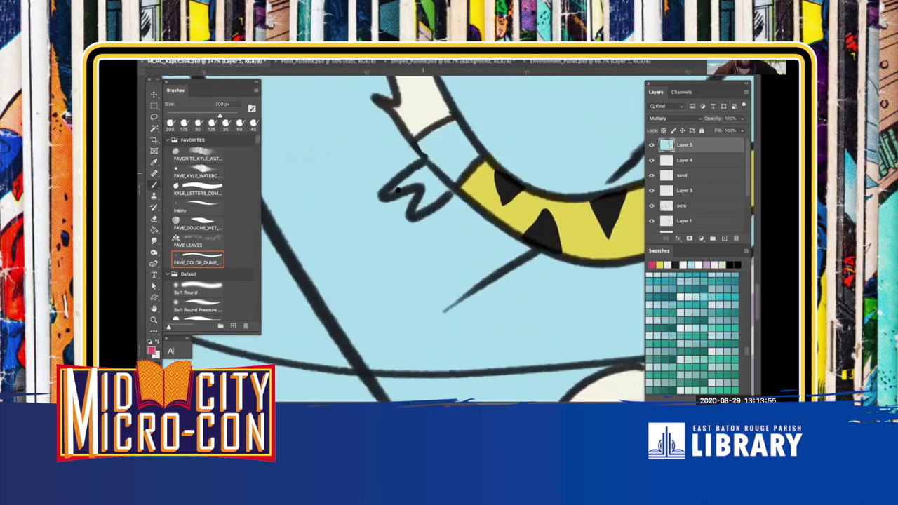
key("x")
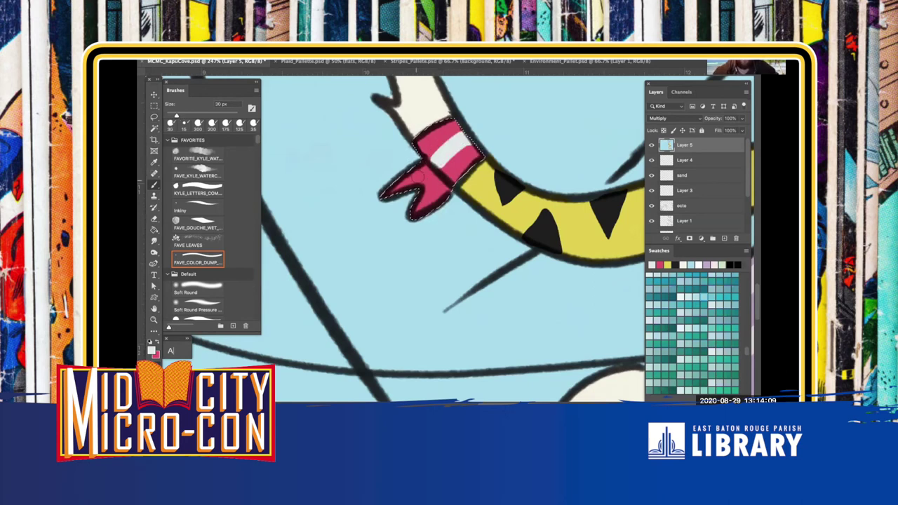
key("super+z")
left_click_drag(423, 148, 460, 132)
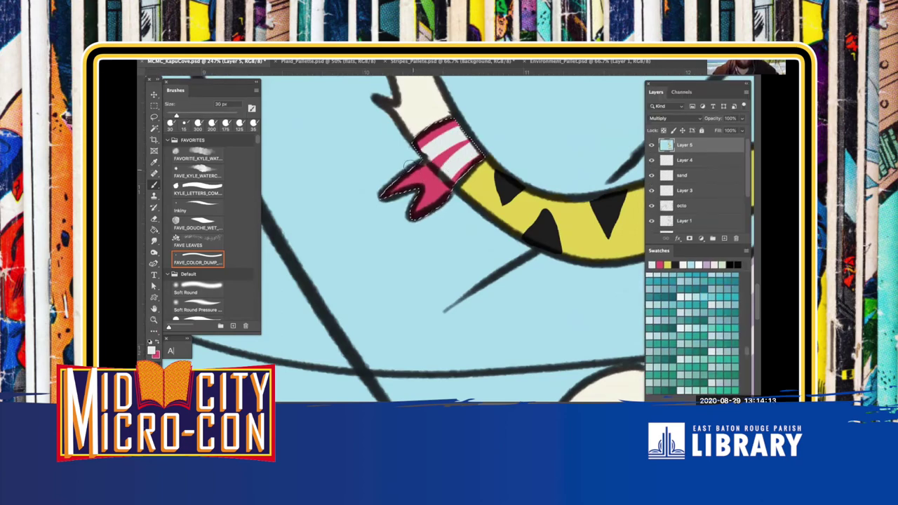
key("ctrl+0")
key("ctrl+s")
Sample the cream fur colour and paint the near hand along its zigzag cuff and upper edge with a 30 px brush
key("z")
left_click_drag(612, 286, 654, 279)
mouse_move(538, 323)
left_mouse_down()
mouse_move(378, 307)
mouse_move(413, 85)
mouse_move(421, 280)
left_mouse_up()
key("i")
left_click(551, 356)
key("b")
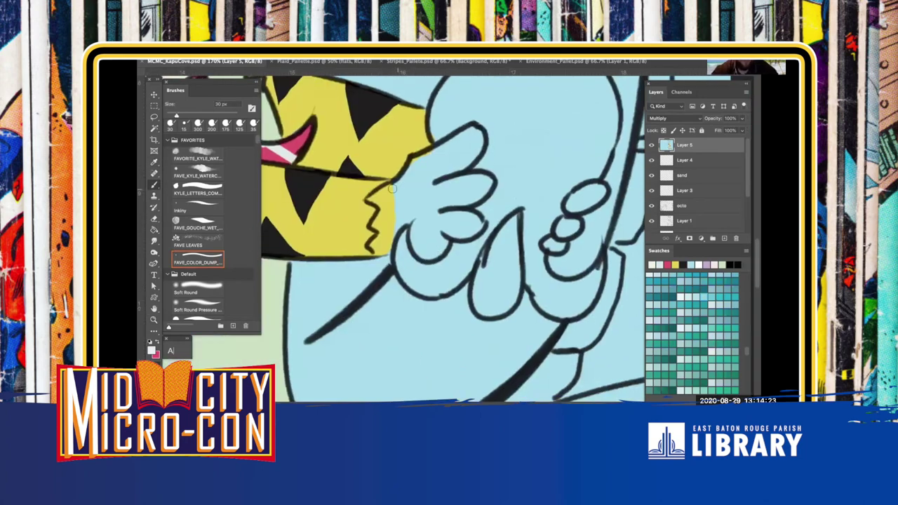
left_click_drag(380, 191, 463, 132)
mouse_move(392, 192)
left_mouse_down()
mouse_move(379, 247)
mouse_move(400, 212)
mouse_move(396, 202)
mouse_move(437, 157)
mouse_move(398, 190)
left_mouse_up()
Enlarge the brush and paint the palm and fingers of the near hand cream
key("bracketright")
mouse_move(473, 136)
left_mouse_down()
mouse_move(473, 240)
mouse_move(459, 226)
mouse_move(444, 247)
mouse_move(423, 167)
mouse_move(410, 245)
left_mouse_up()
key("bracketright")
key("bracketright")
key("bracketright")
key("bracketleft")
Reduce the brush size and paint the fingers of the far hand cream
mouse_move(534, 222)
left_mouse_down()
mouse_move(436, 238)
mouse_move(463, 242)
mouse_move(483, 205)
left_mouse_up()
key("bracketleft")
key("bracketleft")
key("bracketleft")
key("bracketleft")
key("bracketleft")
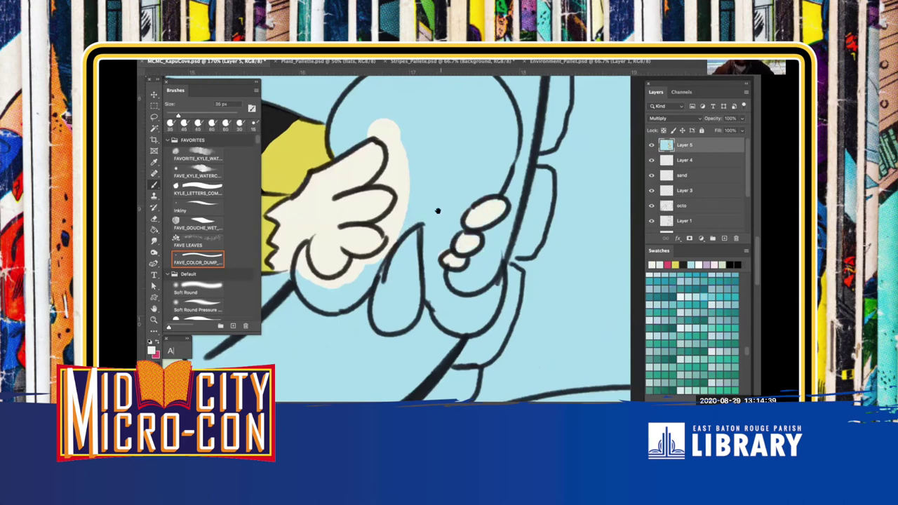
Lasso the octopus's round head and extend the selection around the far hand's fingers to the inner edge of the far tentacle
scroll(437, 206, "up", 2)
key("l")
mouse_move(332, 190)
left_mouse_down()
mouse_move(336, 144)
mouse_move(349, 132)
mouse_move(365, 136)
mouse_move(375, 172)
mouse_move(333, 191)
left_mouse_up()
mouse_move(366, 106)
left_mouse_down()
mouse_move(360, 114)
mouse_move(404, 141)
mouse_move(416, 93)
mouse_move(386, 101)
left_mouse_up()
mouse_move(444, 88)
left_mouse_down()
mouse_move(427, 90)
mouse_move(397, 117)
mouse_move(481, 105)
mouse_move(471, 157)
mouse_move(516, 174)
left_mouse_up()
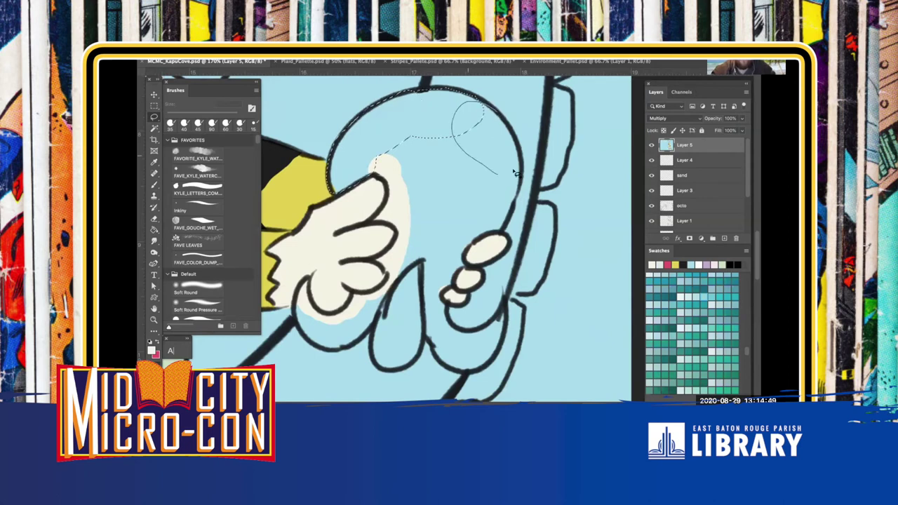
left_click_drag(517, 142, 495, 108)
mouse_move(512, 175)
left_mouse_down()
mouse_move(515, 153)
mouse_move(489, 219)
mouse_move(448, 234)
mouse_move(469, 258)
mouse_move(448, 253)
mouse_move(439, 293)
mouse_move(443, 306)
mouse_move(500, 317)
mouse_move(436, 356)
left_mouse_up()
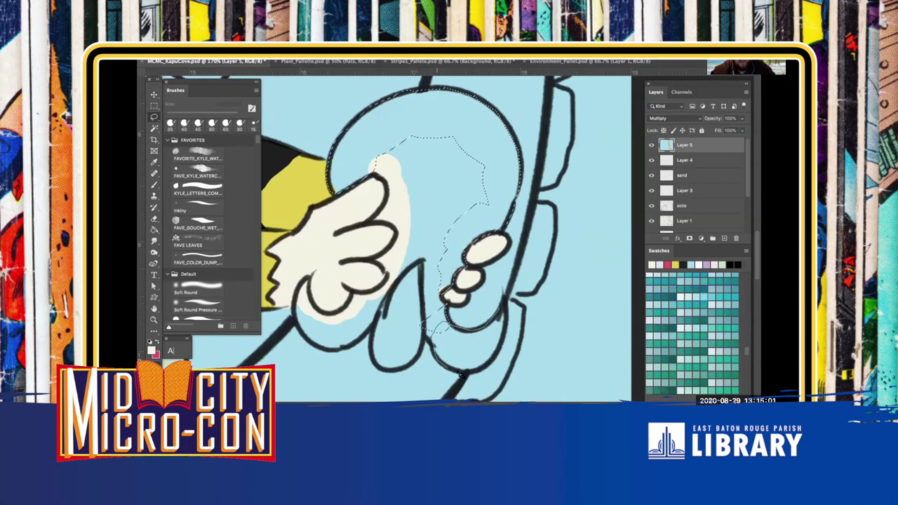
Add the tentacles, the edges around the near hand's fingers and the remaining interior to the octopus selection
left_click_drag(506, 326, 500, 286)
mouse_move(372, 359)
left_mouse_down()
mouse_move(383, 372)
mouse_move(411, 364)
mouse_move(424, 316)
left_mouse_up()
mouse_move(370, 356)
left_mouse_down()
mouse_move(368, 338)
mouse_move(312, 285)
left_mouse_up()
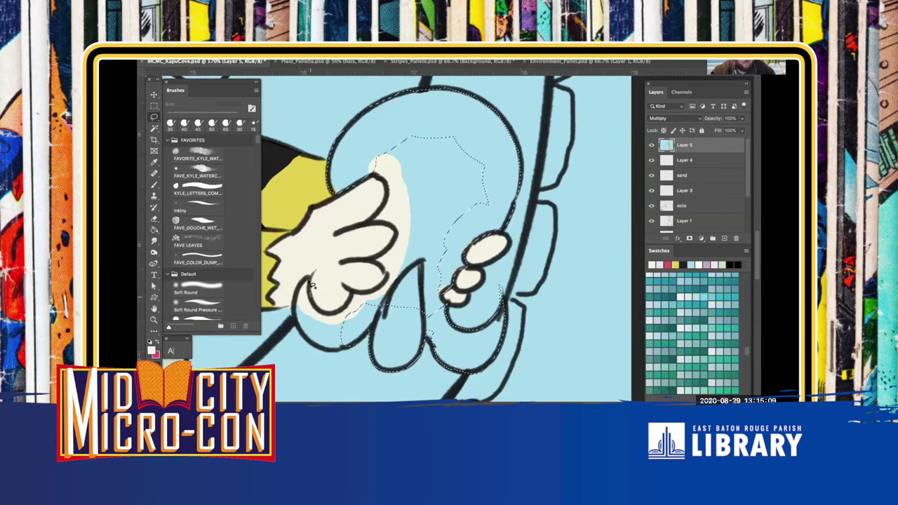
mouse_move(333, 355)
left_mouse_down()
mouse_move(335, 312)
mouse_move(343, 331)
mouse_move(372, 298)
mouse_move(362, 292)
left_mouse_up()
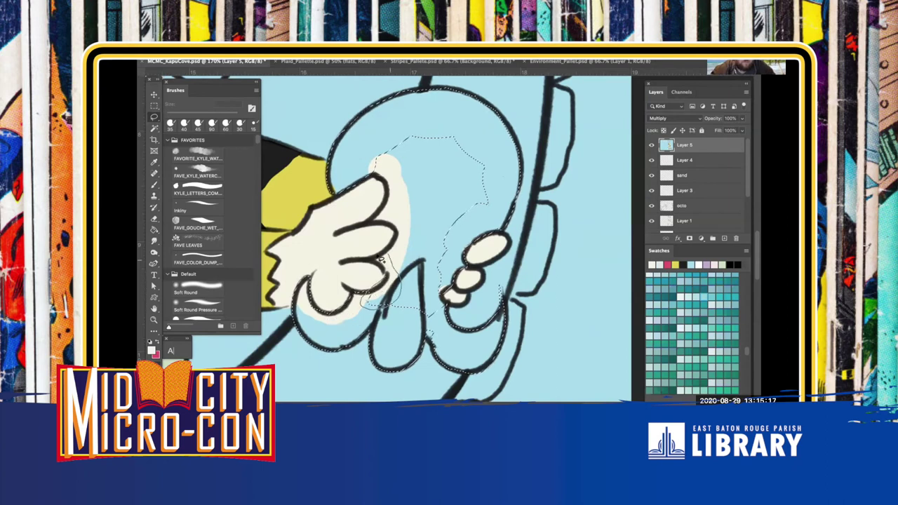
mouse_move(383, 275)
left_mouse_down()
mouse_move(394, 237)
mouse_move(386, 271)
mouse_move(401, 286)
left_mouse_up()
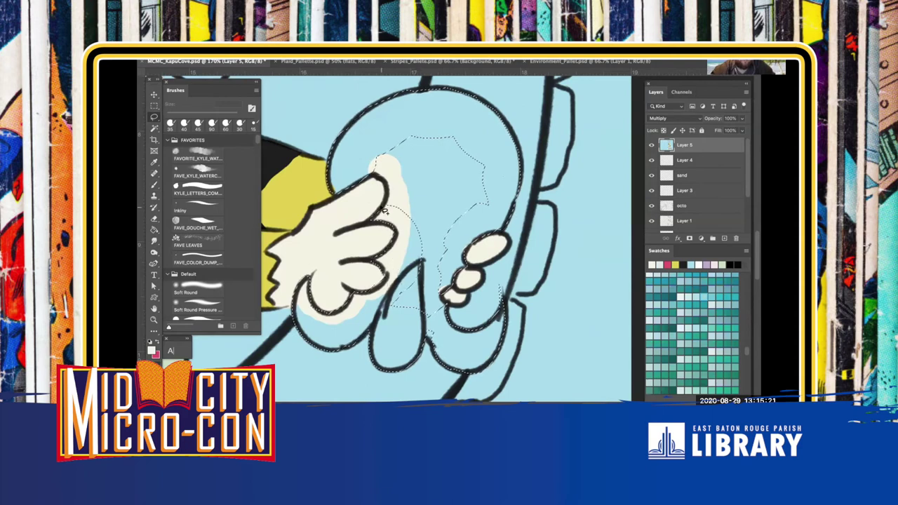
mouse_move(384, 192)
left_mouse_down()
mouse_move(440, 130)
mouse_move(502, 207)
mouse_move(419, 251)
mouse_move(397, 284)
mouse_move(421, 331)
mouse_move(448, 309)
left_mouse_up()
left_click_drag(413, 245, 414, 248)
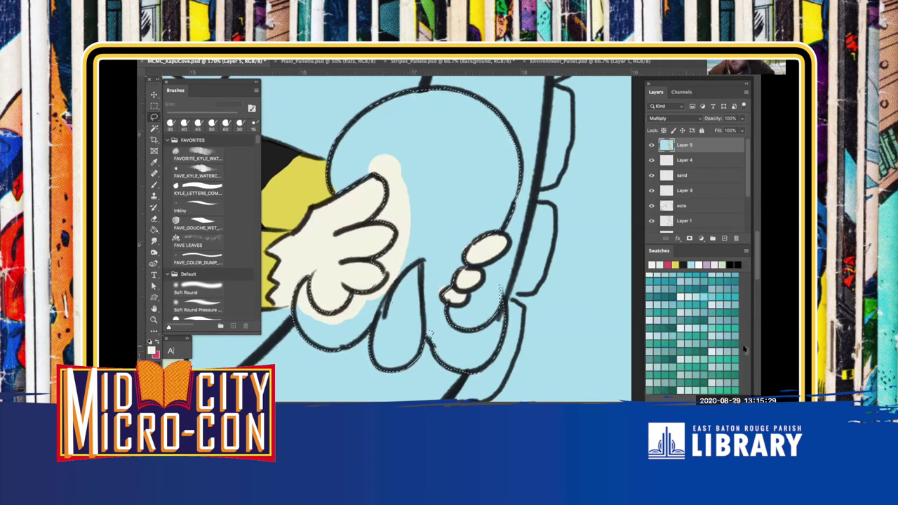
Pick a dark green swatch and fill the selected octopus with an enlarged FAVE_COLOR_DUMP brush, including the gap between the tentacles
mouse_move(746, 348)
left_mouse_down()
mouse_move(742, 366)
mouse_move(742, 357)
left_mouse_up()
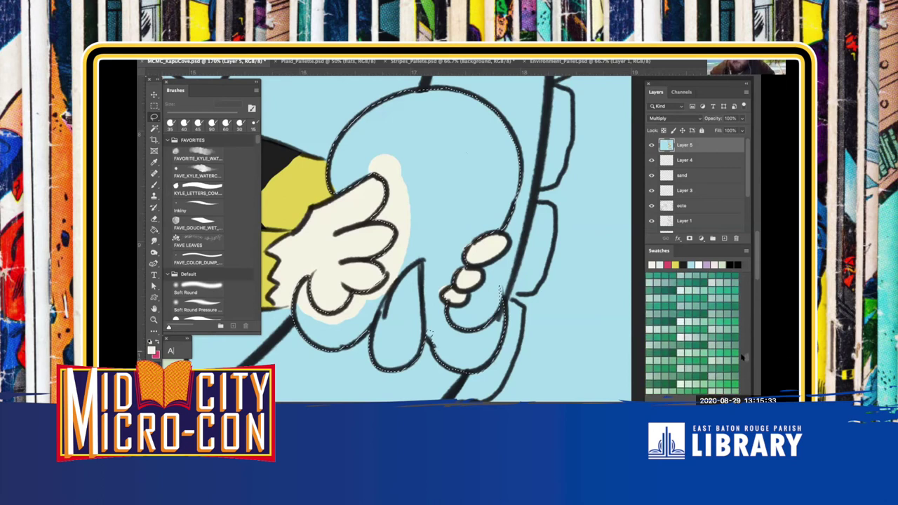
left_click(671, 350)
left_click(198, 261)
key("bracketright")
key("bracketright")
key("bracketright")
key("bracketright")
key("bracketright")
key("bracketright")
key("bracketright")
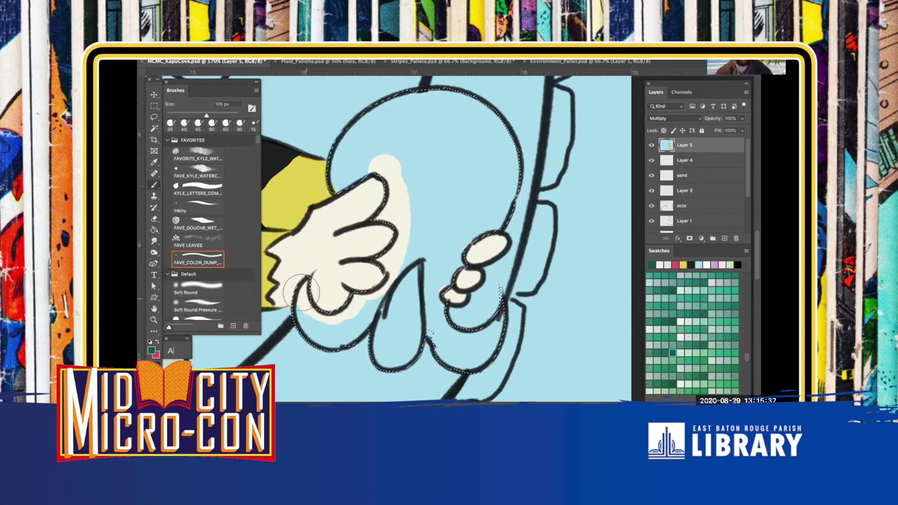
mouse_move(303, 269)
left_mouse_down()
mouse_move(333, 238)
mouse_move(396, 340)
mouse_move(337, 127)
mouse_move(322, 106)
mouse_move(468, 281)
mouse_move(519, 290)
mouse_move(491, 140)
left_mouse_up()
key("l")
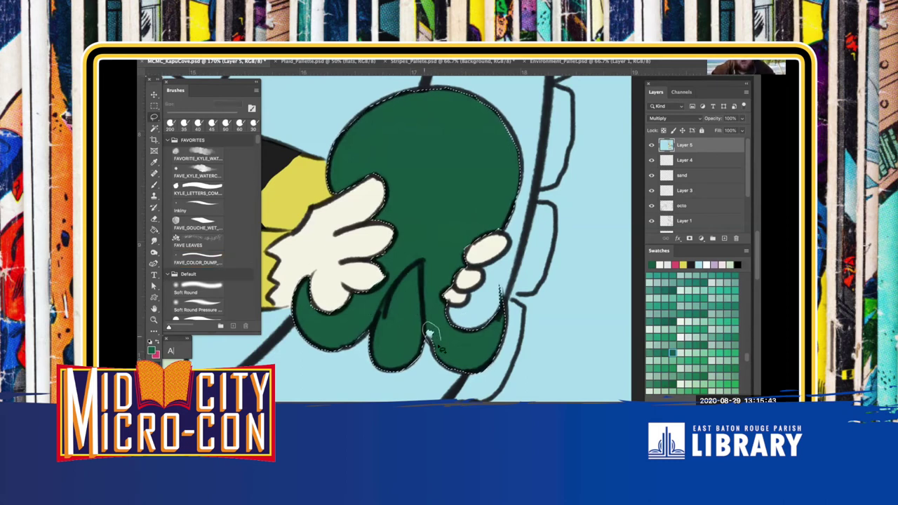
key("b")
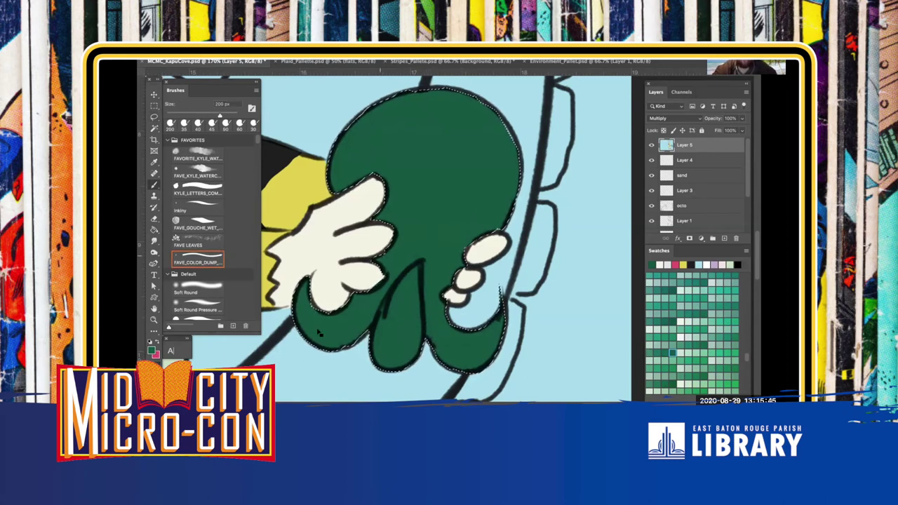
Set the foreground colour to the darker green 0b382c and pick a Kyle's Paintbox gouache brush
left_click(151, 350)
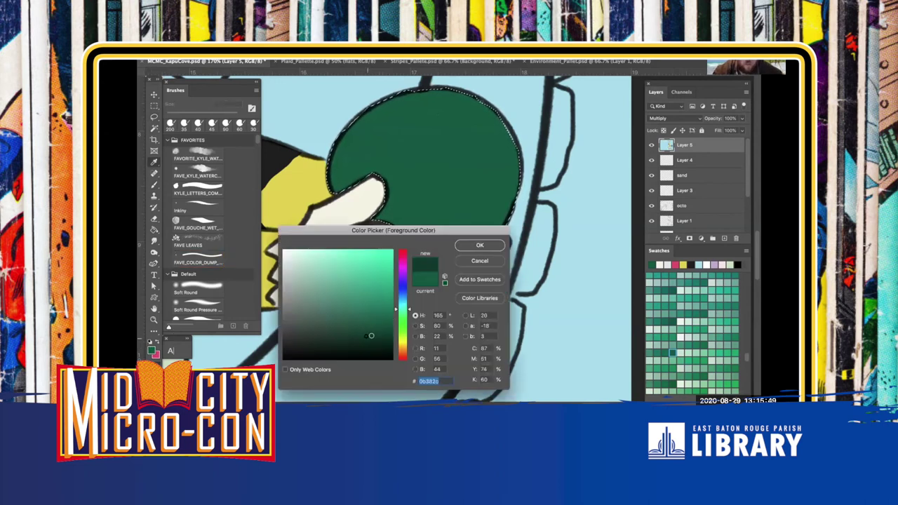
left_click(478, 243)
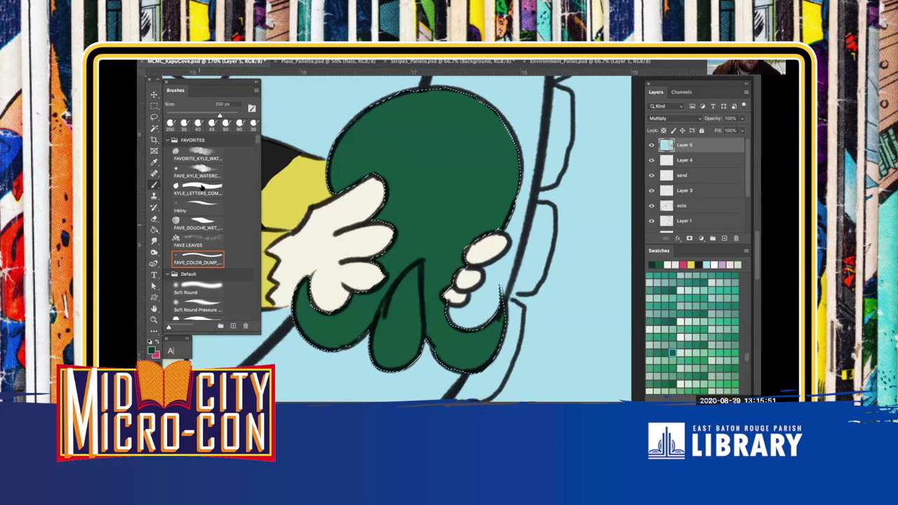
scroll(224, 300, "down", 6)
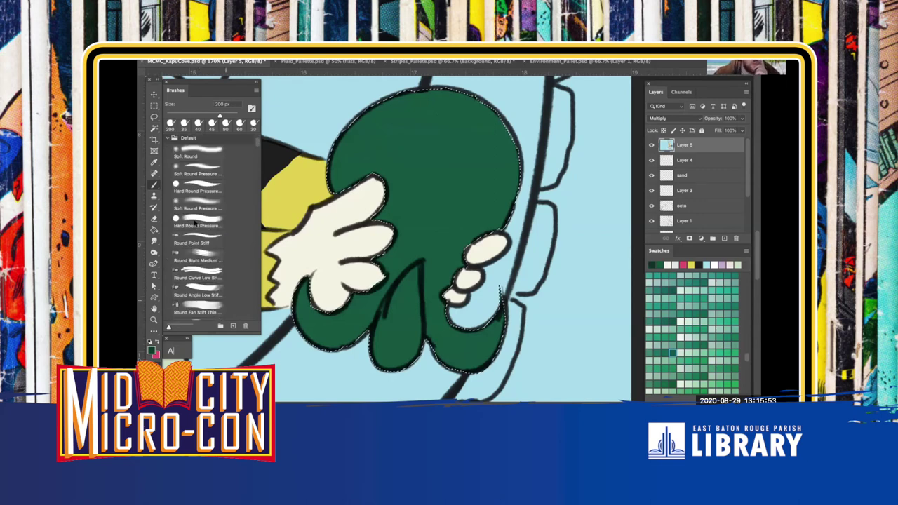
scroll(193, 223, "down", 6)
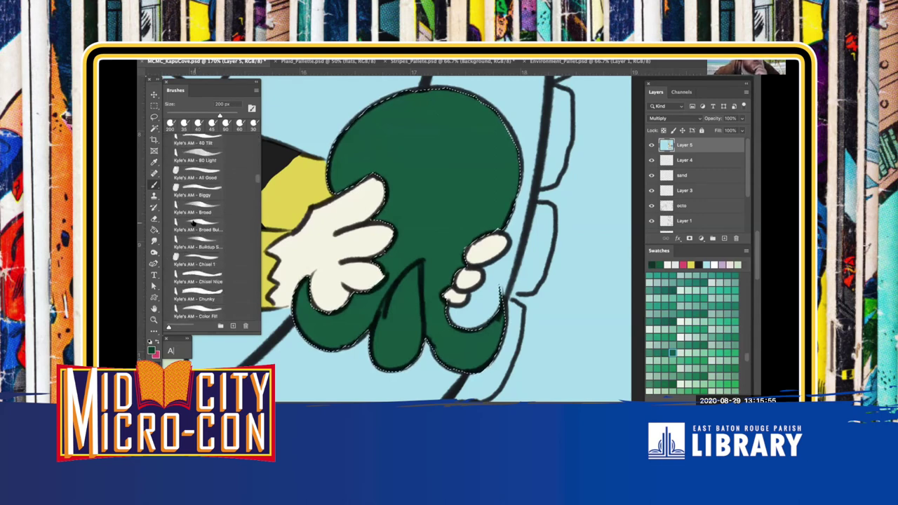
scroll(196, 238, "down", 8)
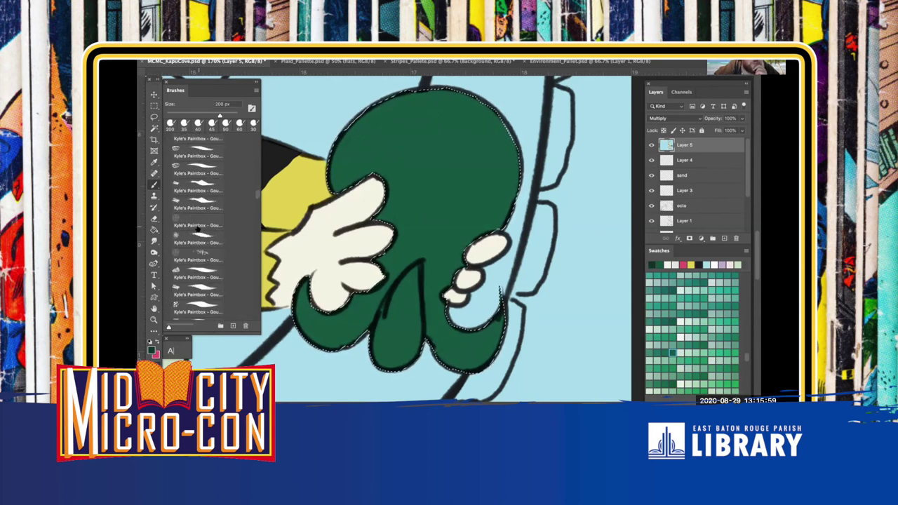
left_click(200, 204)
scroll(199, 240, "down", 2)
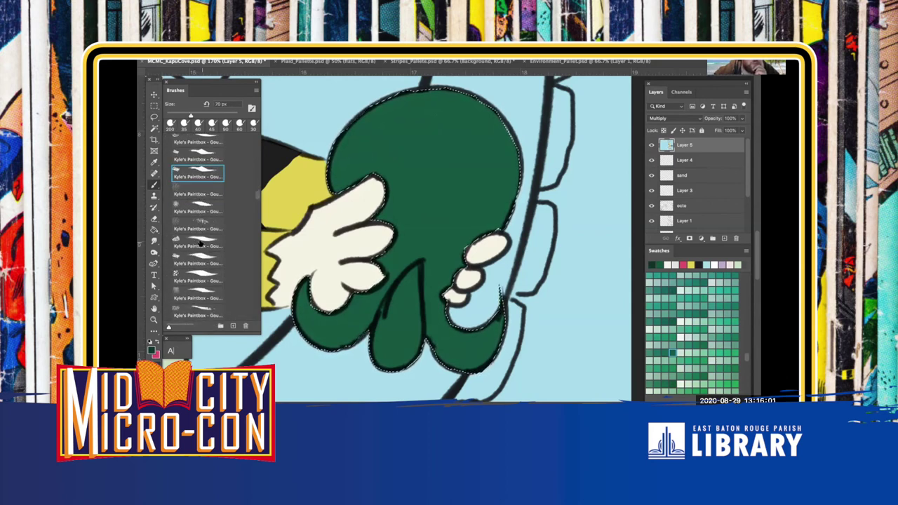
left_click(198, 235)
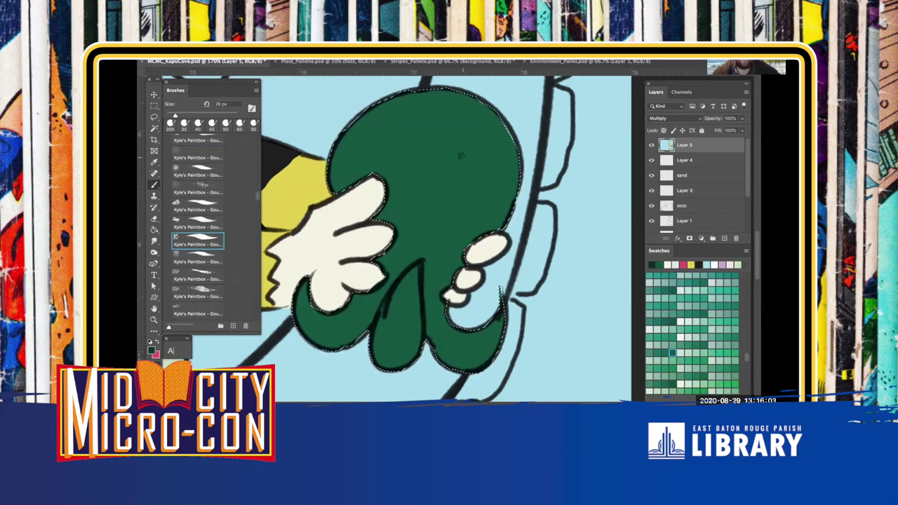
Switch to a textured Kyle's Real Watercolor brush and enlarge it to 150 px
scroll(187, 291, "down", 5)
scroll(185, 294, "down", 8)
scroll(181, 293, "down", 3)
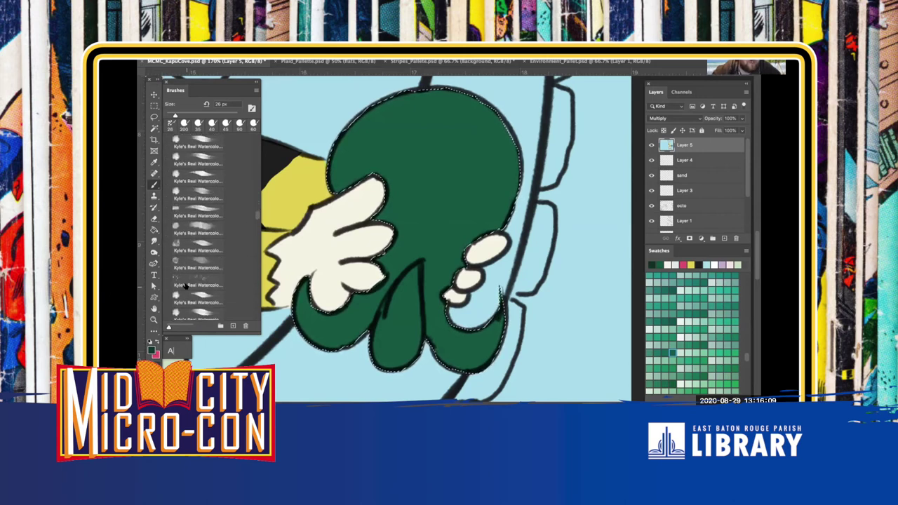
scroll(196, 260, "down", 8)
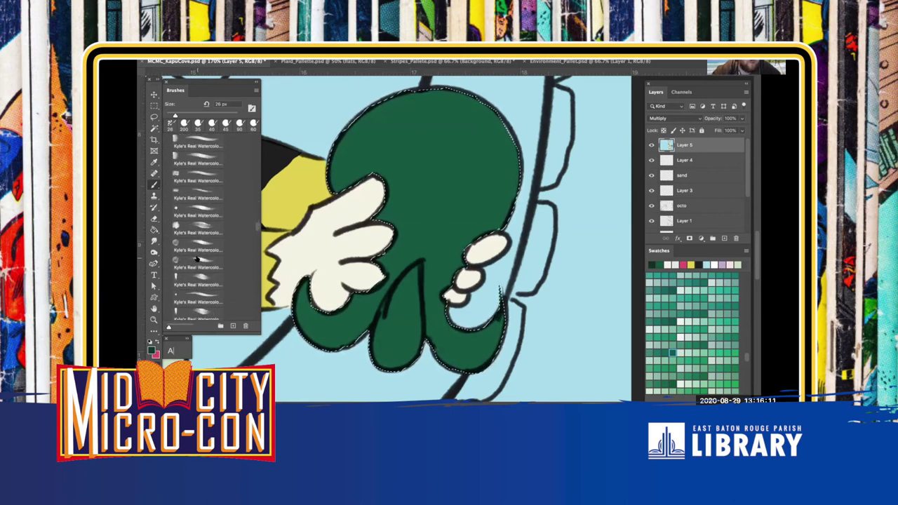
left_click(201, 275)
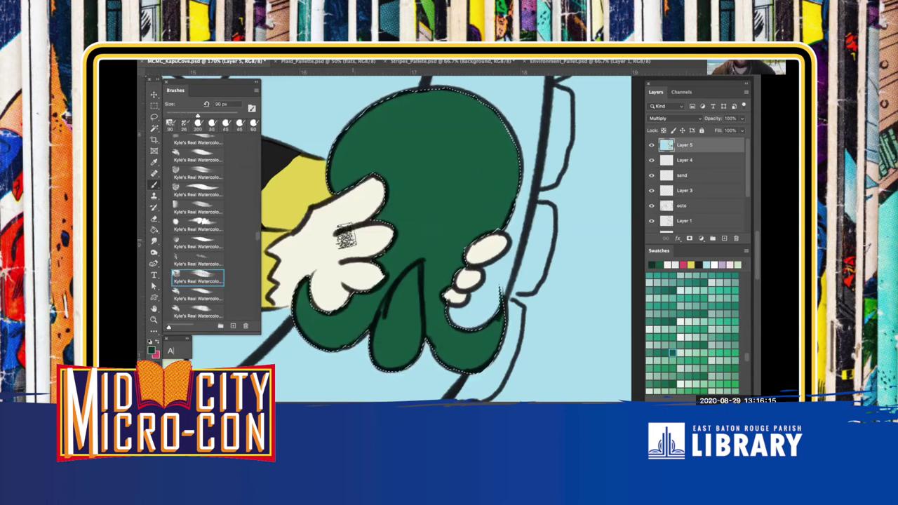
key("bracketright")
key("bracketright")
key("bracketright")
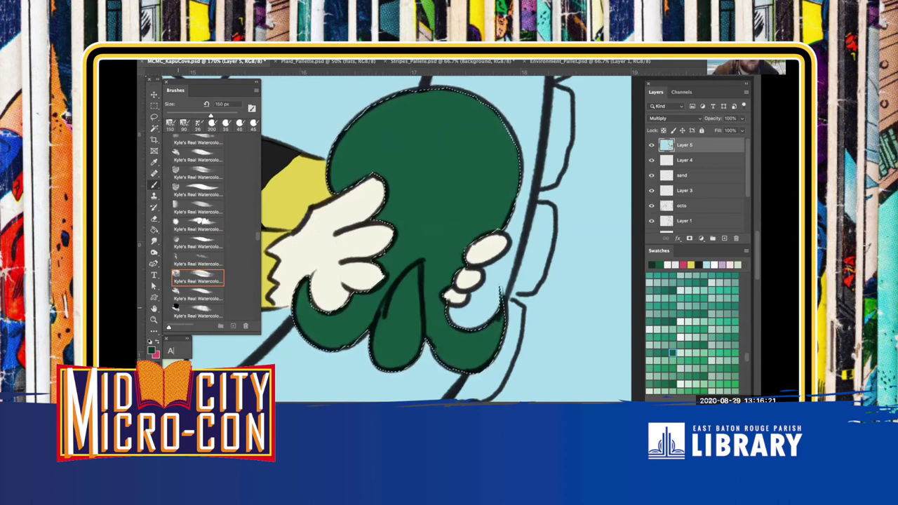
Try another Kyle's Real Watercolor brush at 175 px with strokes on the octopus's head beside the near hand
left_click(176, 308)
left_click(261, 60)
scroll(261, 140, "up", 3)
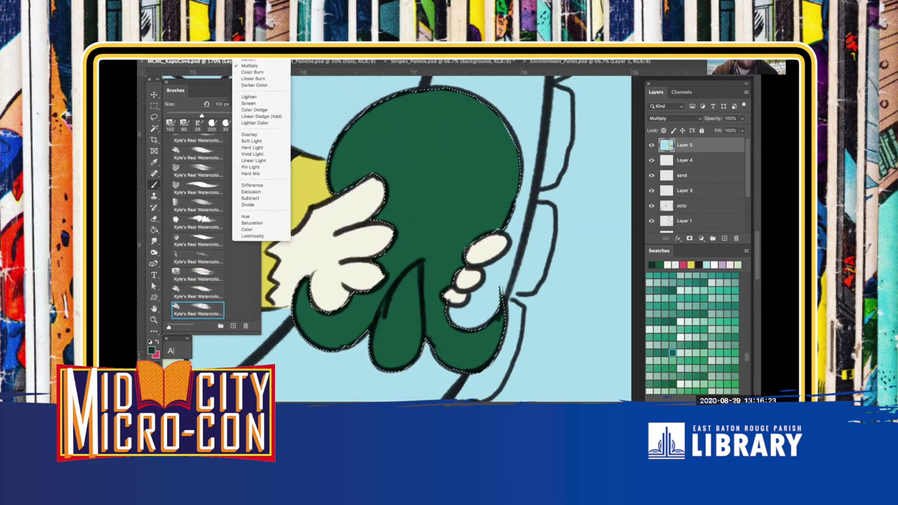
left_click(261, 60)
left_click_drag(317, 166, 343, 160)
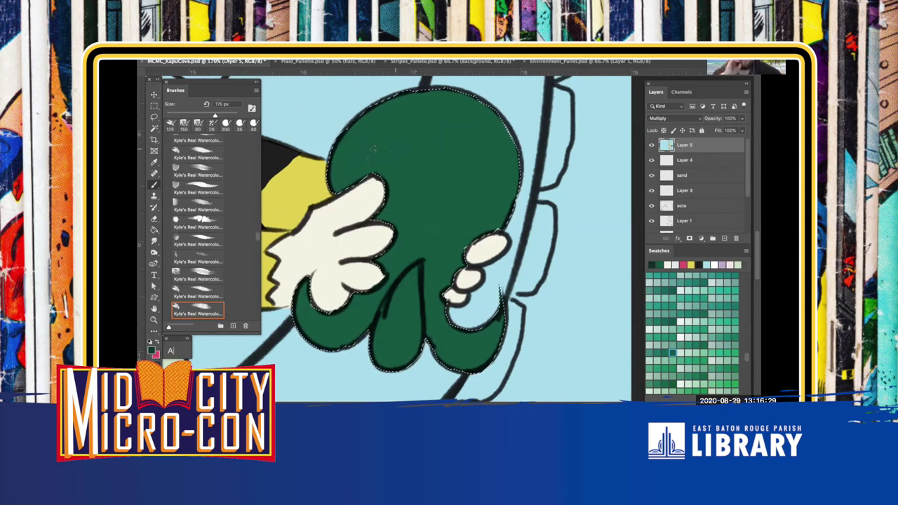
mouse_move(405, 201)
left_mouse_down()
mouse_move(324, 201)
mouse_move(345, 201)
left_mouse_up()
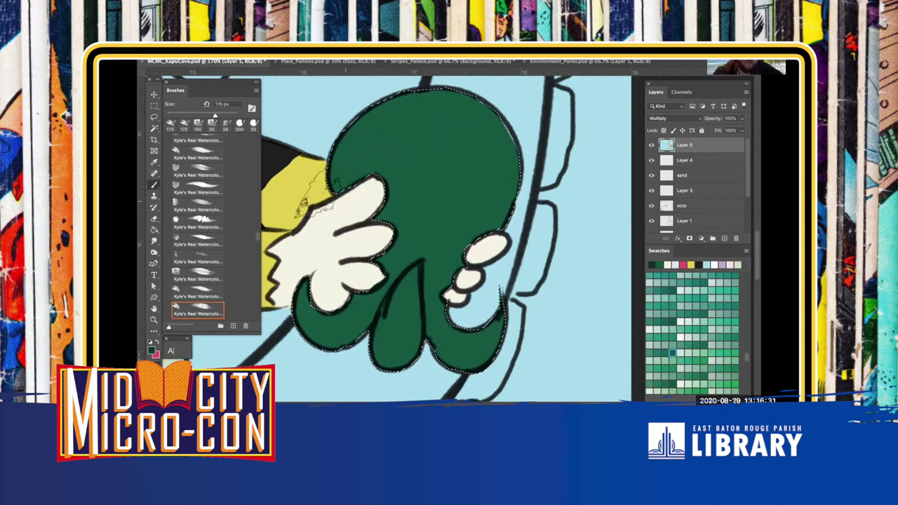
Choose a softer Kyle's Real Watercolor brush, enlarge it and shade the octopus's head dark green around the near hand
left_click(196, 238)
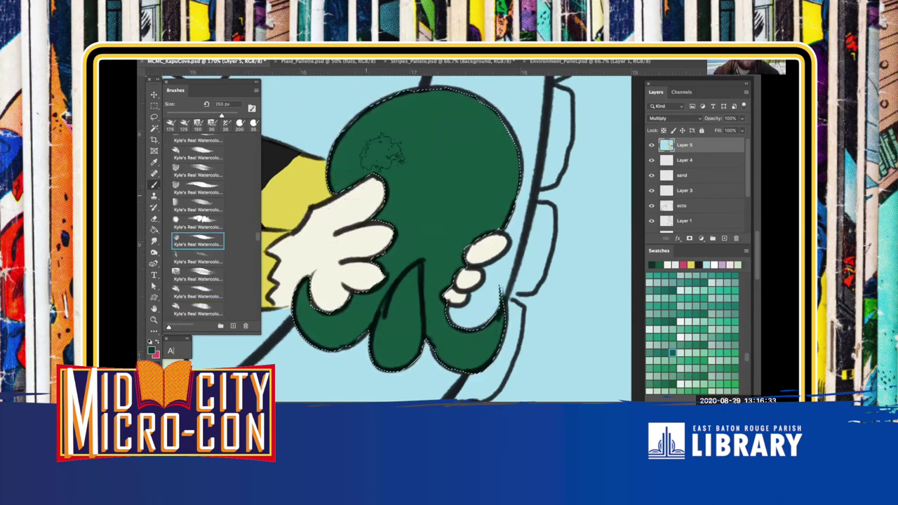
left_click_drag(338, 162, 331, 150)
key("bracketright")
key("bracketright")
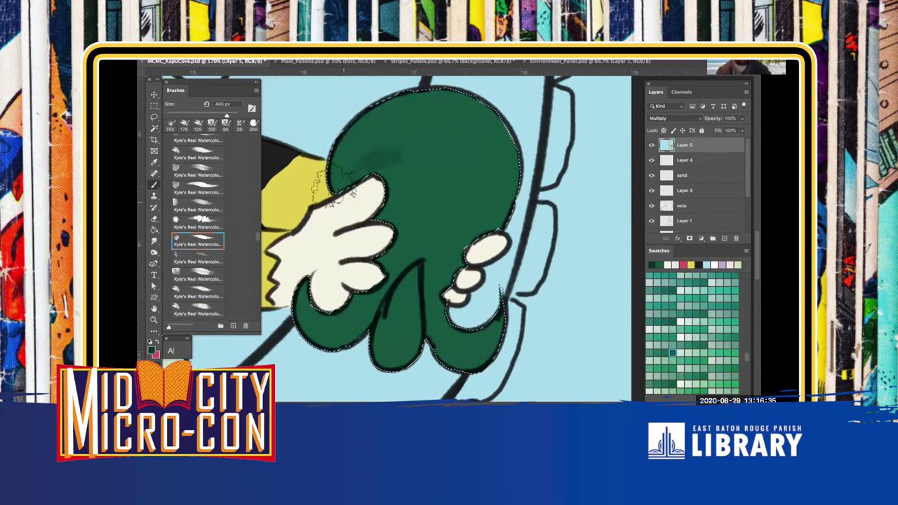
left_click_drag(354, 202, 336, 155)
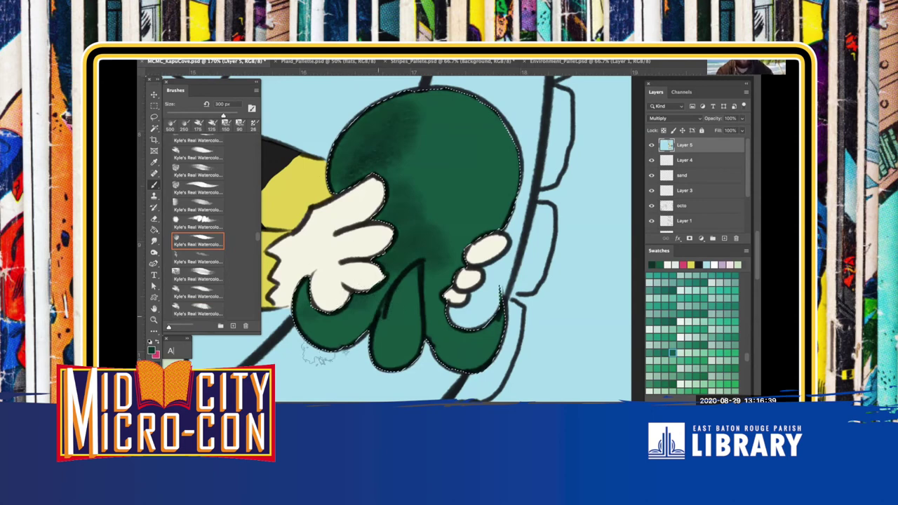
Shade the near and middle tentacles dark green with the watercolour brush at 100 to 200 px
key("bracketleft")
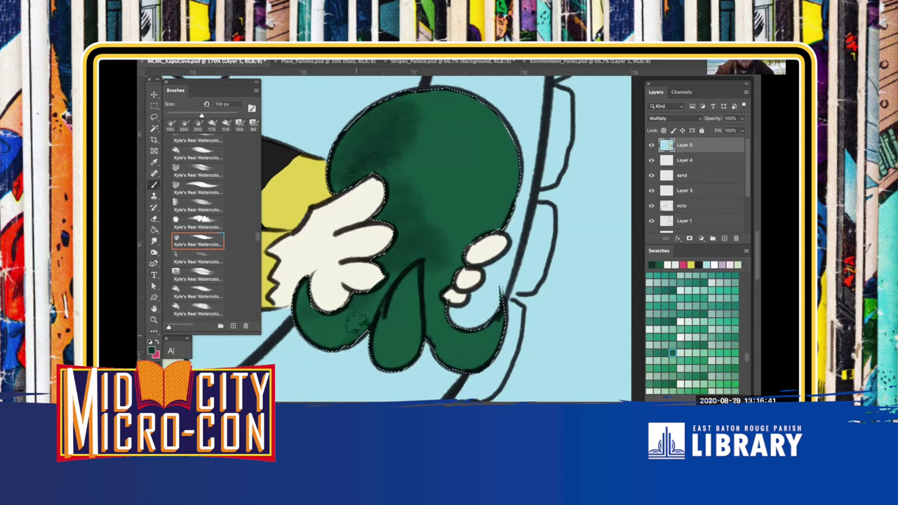
left_click_drag(293, 309, 287, 294)
key("bracketright")
left_click_drag(350, 331, 296, 292)
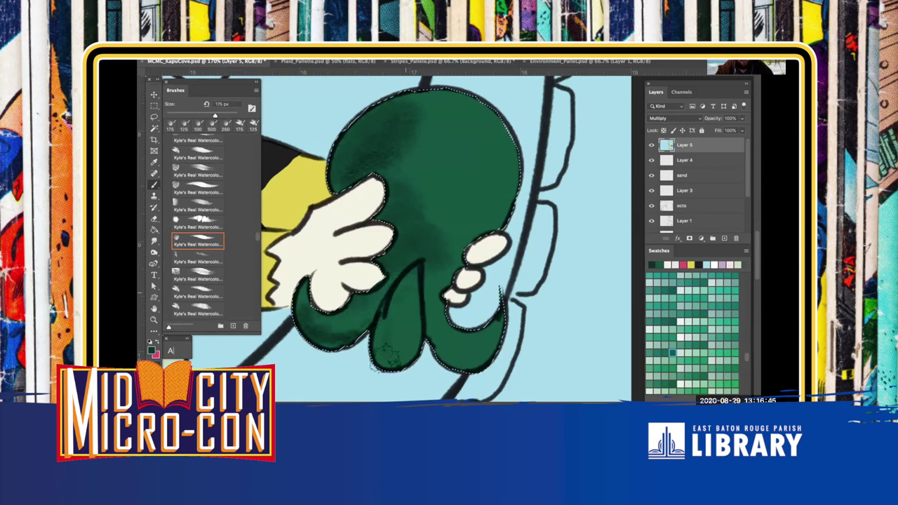
key("bracketright")
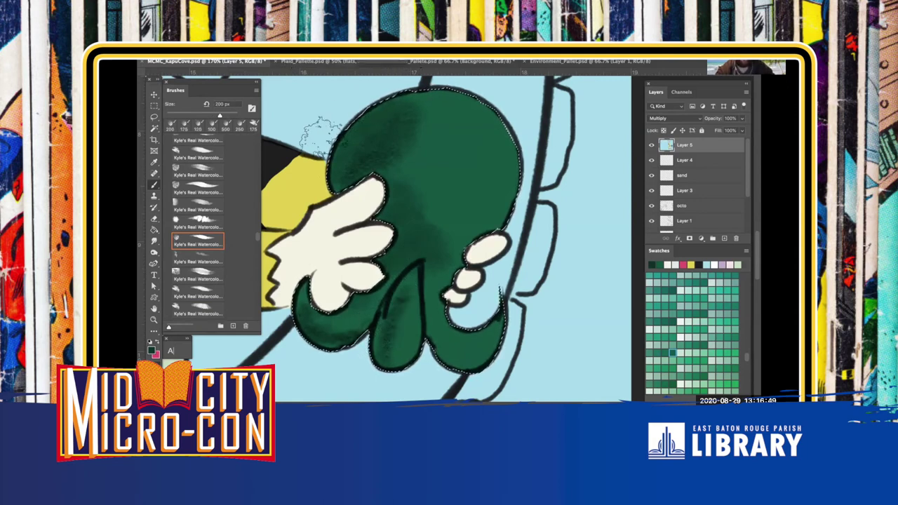
Shade the far tentacle and deepen the shadows on the head and middle tentacle with the brush at 175 to 250 px
key("bracketright")
key("bracketleft")
key("bracketleft")
key("bracketleft")
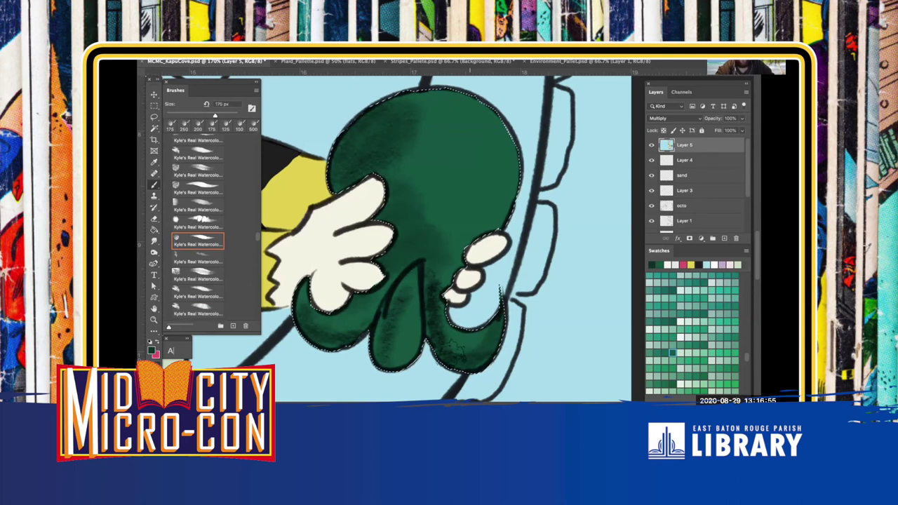
key("bracketright")
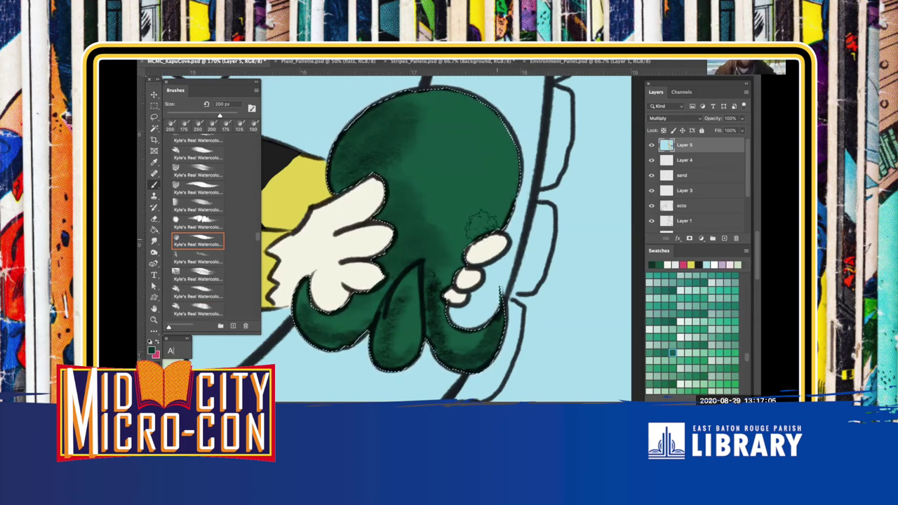
key("i")
left_click(491, 207)
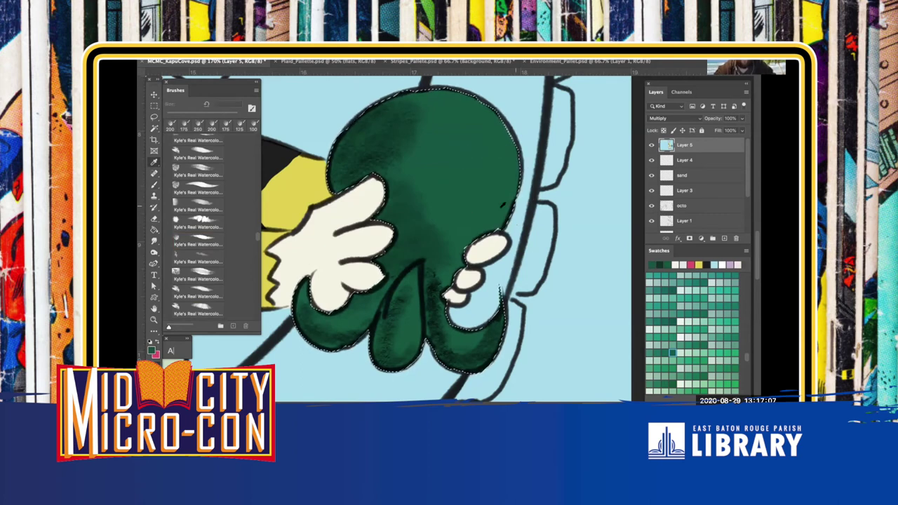
key("l")
key("super+d")
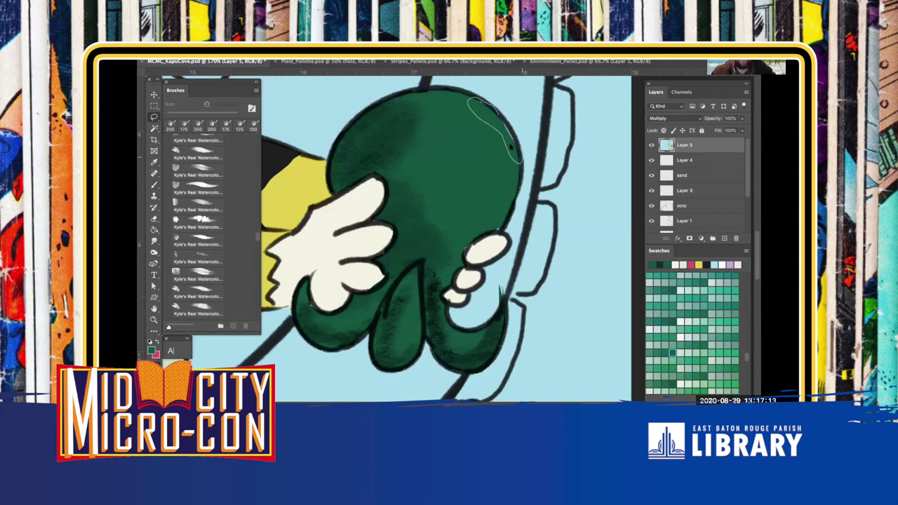
key("i")
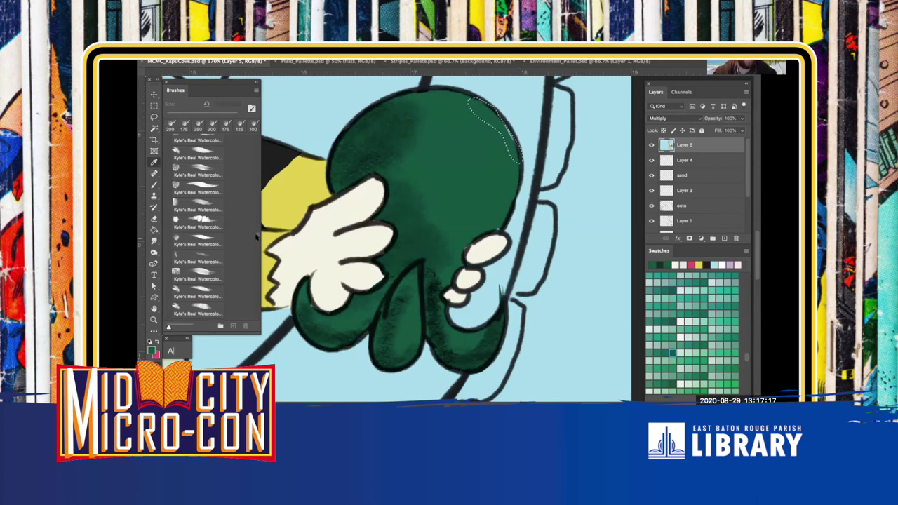
left_click_drag(257, 236, 253, 111)
left_click(196, 259)
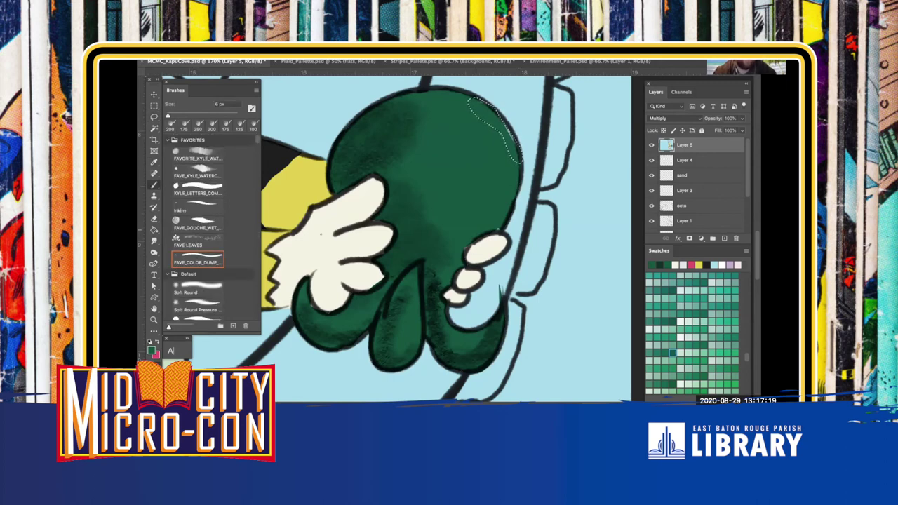
key("bracketright")
key("bracketright")
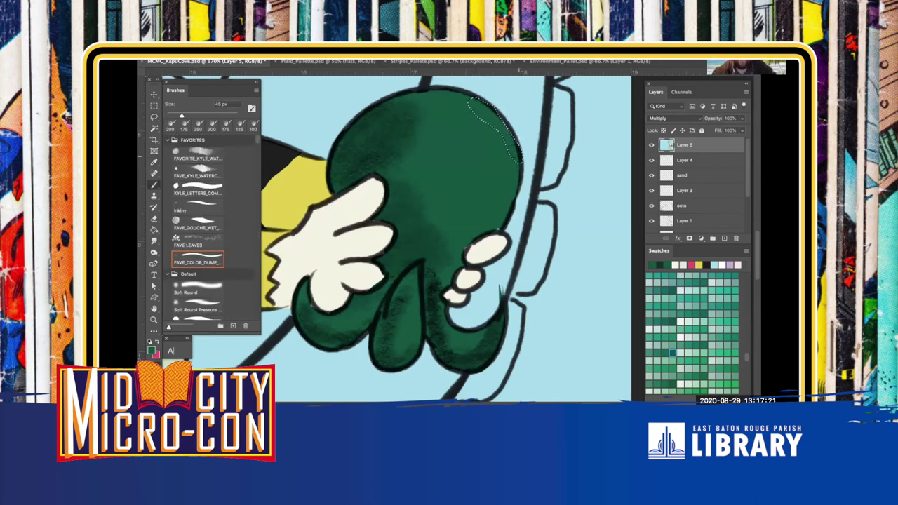
key("ctrl+d")
Lasso the side of the octopus's head facing away from the cat and pick a light green swatch
key("l")
mouse_move(421, 91)
left_mouse_down()
mouse_move(421, 125)
mouse_move(472, 211)
mouse_move(503, 230)
mouse_move(516, 200)
mouse_move(484, 98)
mouse_move(426, 92)
left_mouse_up()
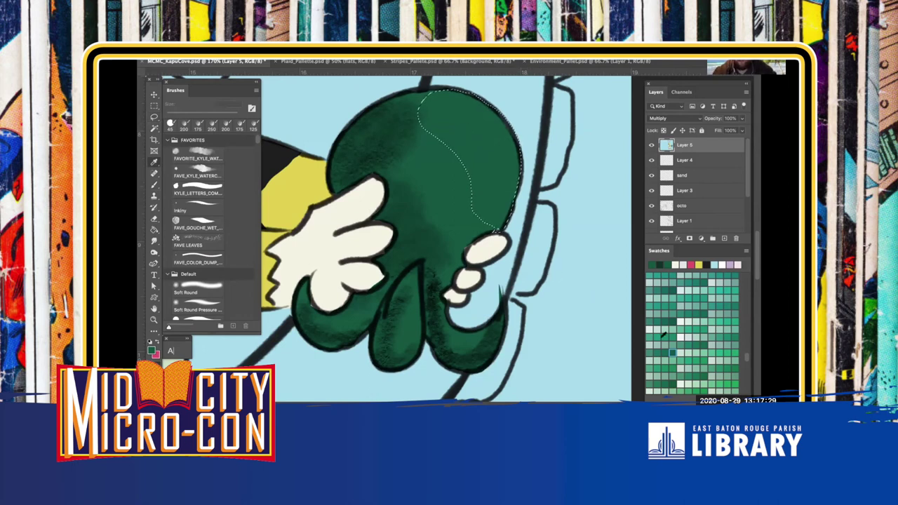
left_click(671, 324)
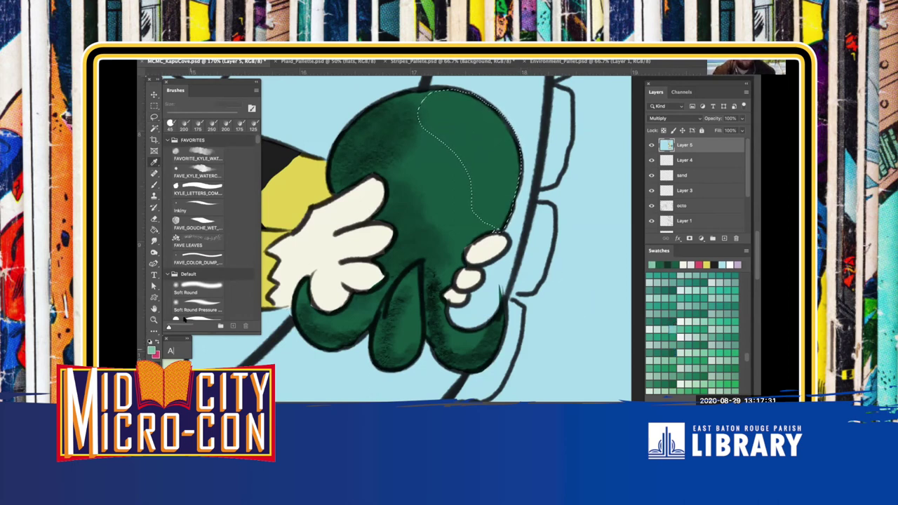
Paint light green highlights inside the selection with the FAVORITE_KYLE_WAT... brush at 175 px, then deselect
left_click(197, 155)
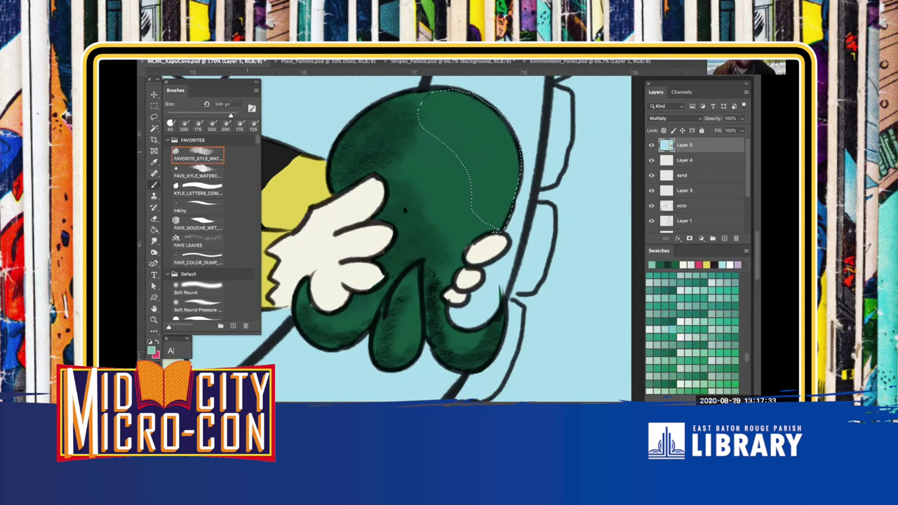
key("[")
key("[")
key("[")
key("[")
key("[")
key("[")
key("[")
key("[")
key("[")
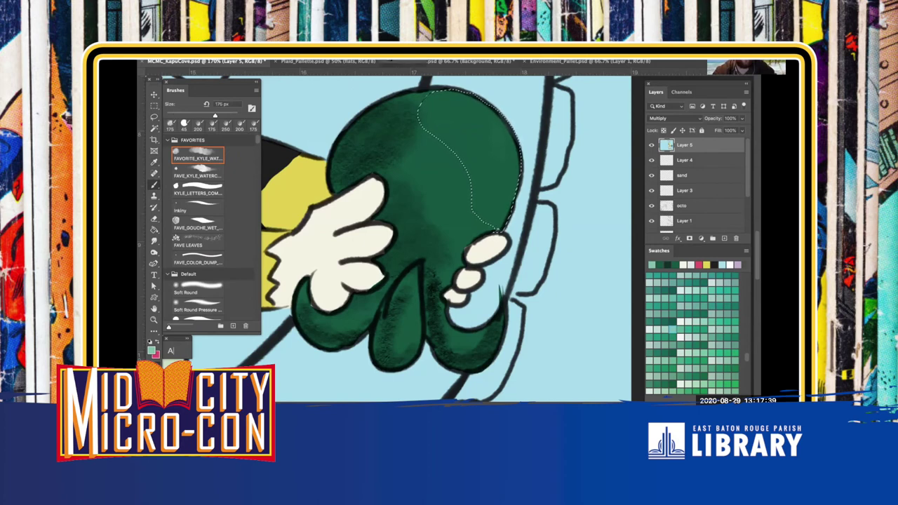
mouse_move(493, 132)
left_mouse_down()
mouse_move(477, 109)
mouse_move(506, 126)
mouse_move(517, 181)
mouse_move(503, 171)
mouse_move(507, 151)
mouse_move(453, 91)
mouse_move(508, 148)
mouse_move(504, 196)
mouse_move(508, 184)
mouse_move(474, 105)
mouse_move(484, 98)
mouse_move(497, 132)
mouse_move(468, 104)
mouse_move(498, 149)
mouse_move(497, 130)
mouse_move(444, 101)
mouse_move(500, 209)
mouse_move(473, 129)
left_mouse_up()
key("ctrl+d")
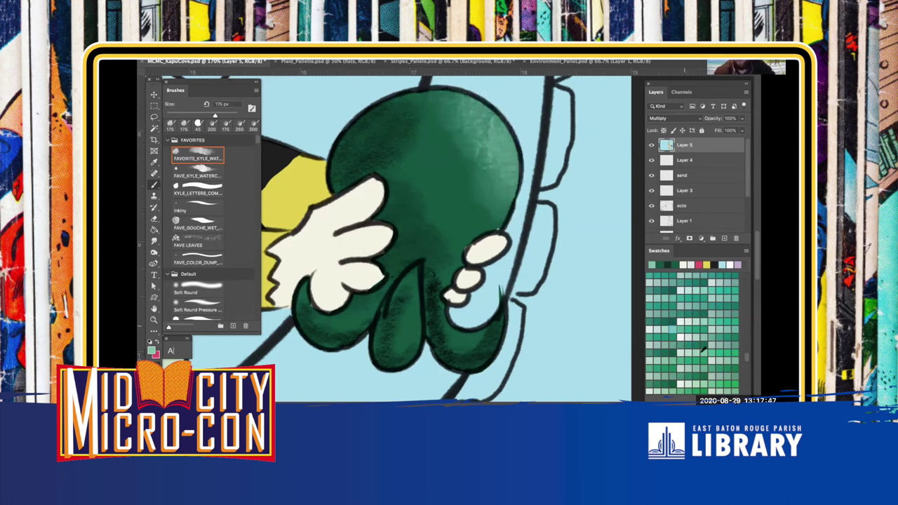
Lasso a small oval gem in the middle of the octopus's head and fill it with a crimson swatch
mouse_move(745, 361)
left_mouse_down()
mouse_move(744, 383)
mouse_move(739, 357)
left_mouse_up()
scroll(742, 347, "down", 10)
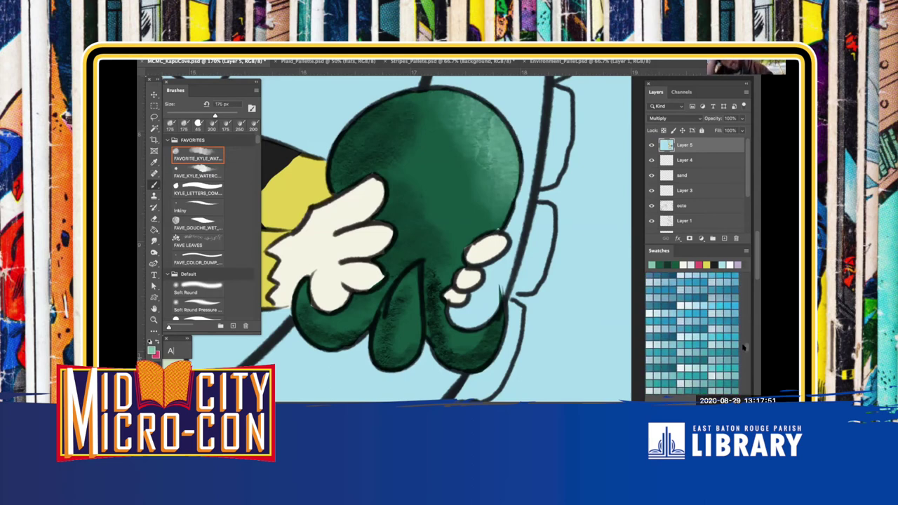
scroll(745, 336, "down", 10)
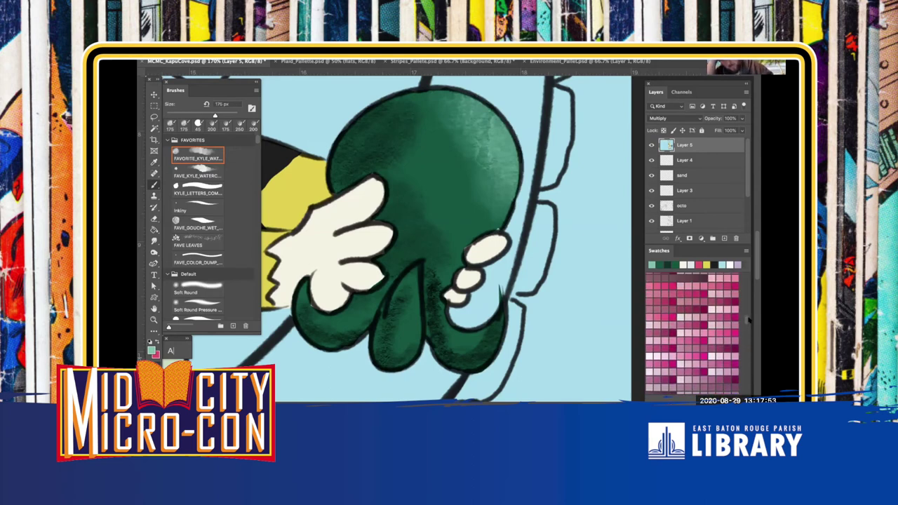
left_click_drag(746, 307, 744, 306)
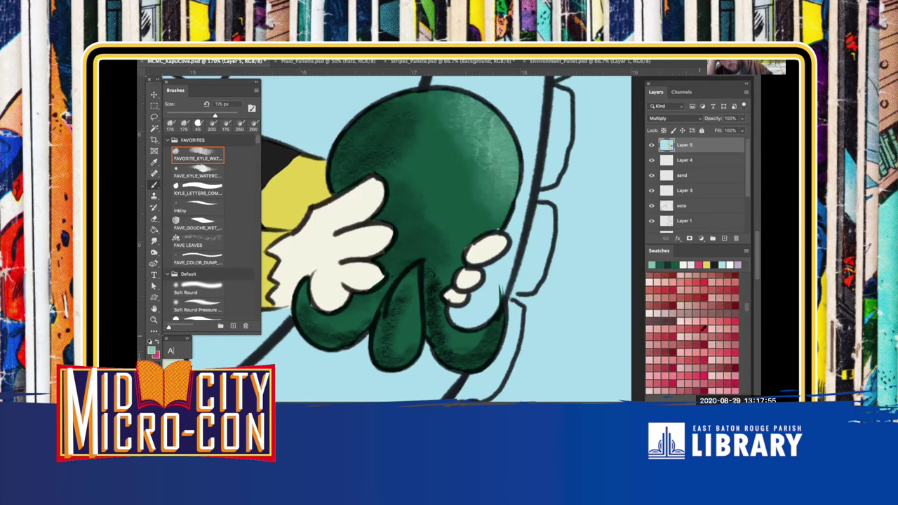
left_click(701, 326)
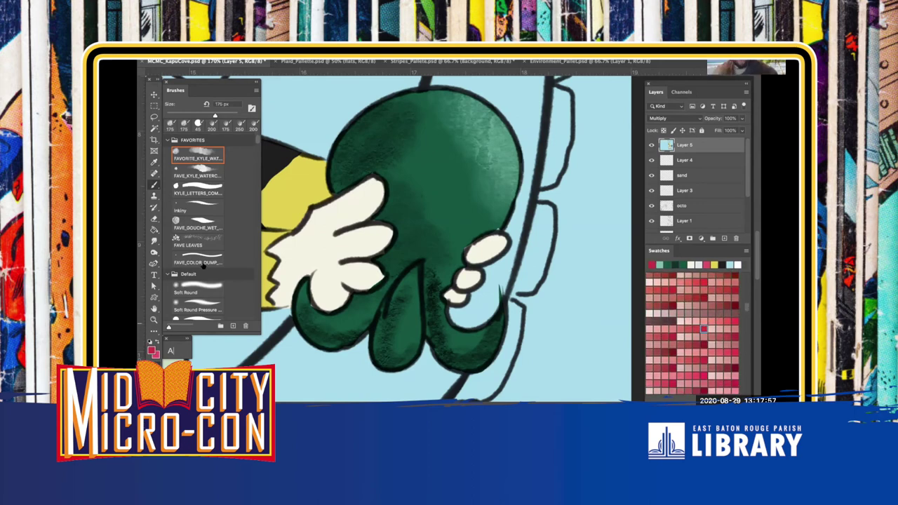
key("l")
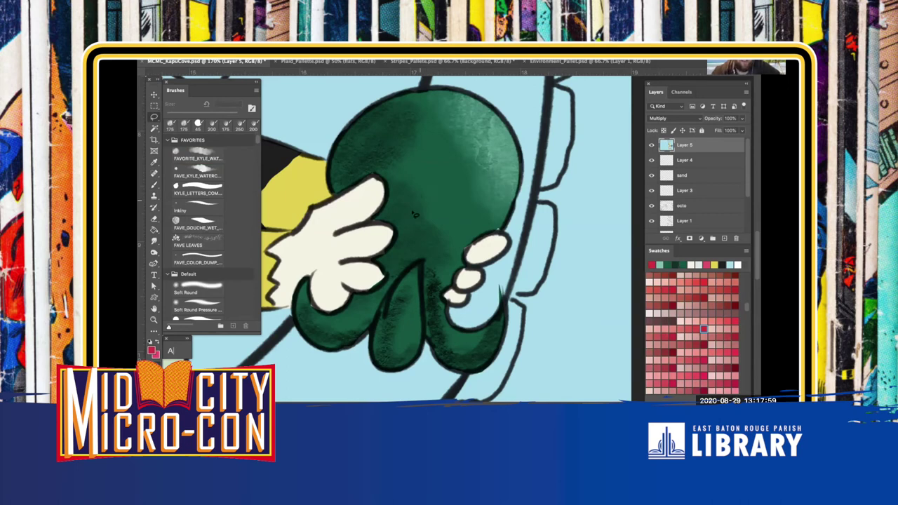
mouse_move(416, 211)
left_mouse_down()
mouse_move(421, 194)
mouse_move(442, 201)
mouse_move(445, 229)
mouse_move(417, 235)
mouse_move(416, 210)
left_mouse_up()
key("g")
left_click(425, 219)
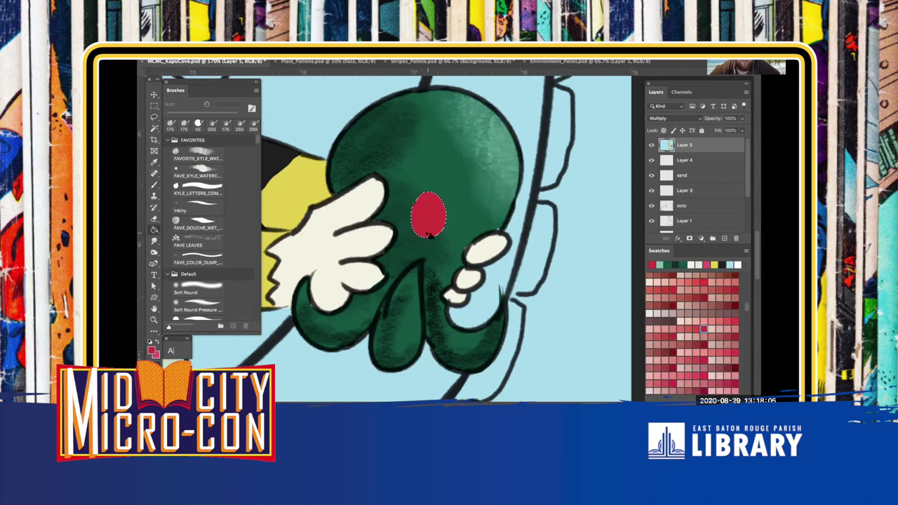
scroll(437, 223, "up", 2)
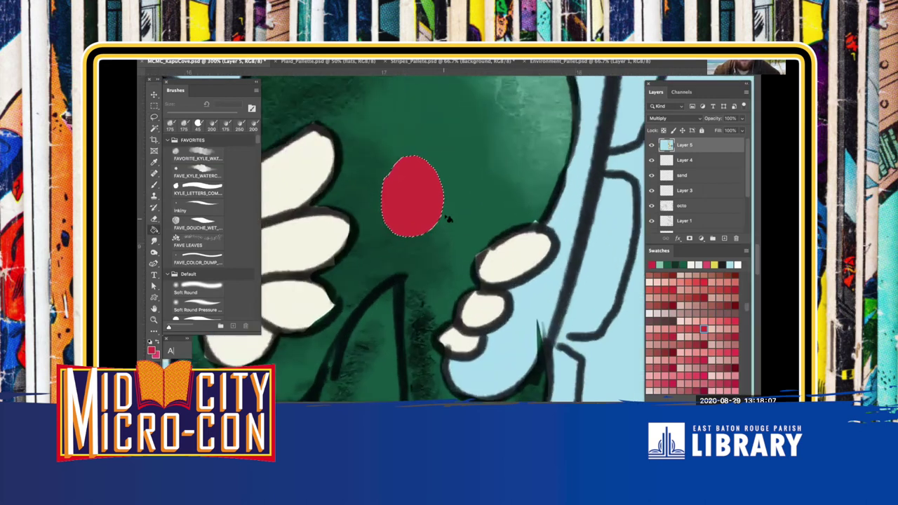
key("i")
left_click(672, 320)
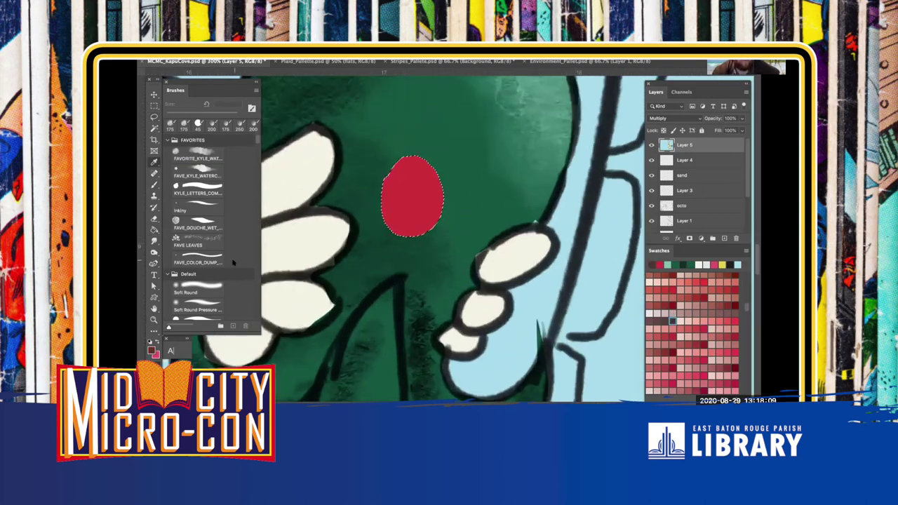
left_click(209, 260)
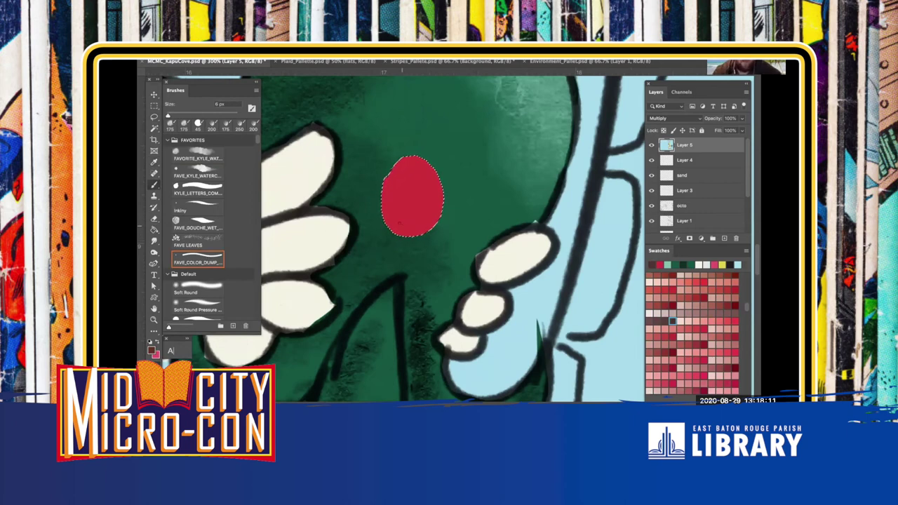
mouse_move(397, 226)
left_mouse_down()
mouse_move(423, 211)
mouse_move(398, 212)
mouse_move(397, 187)
mouse_move(408, 182)
left_mouse_up()
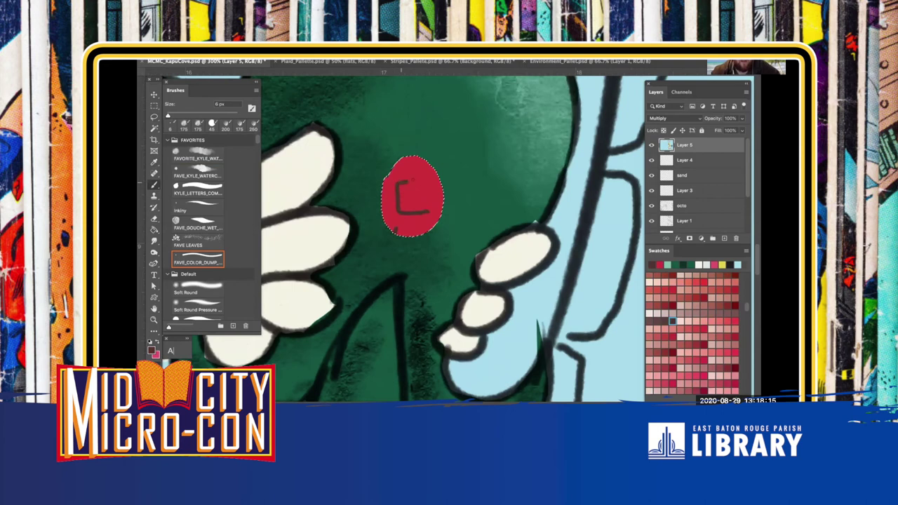
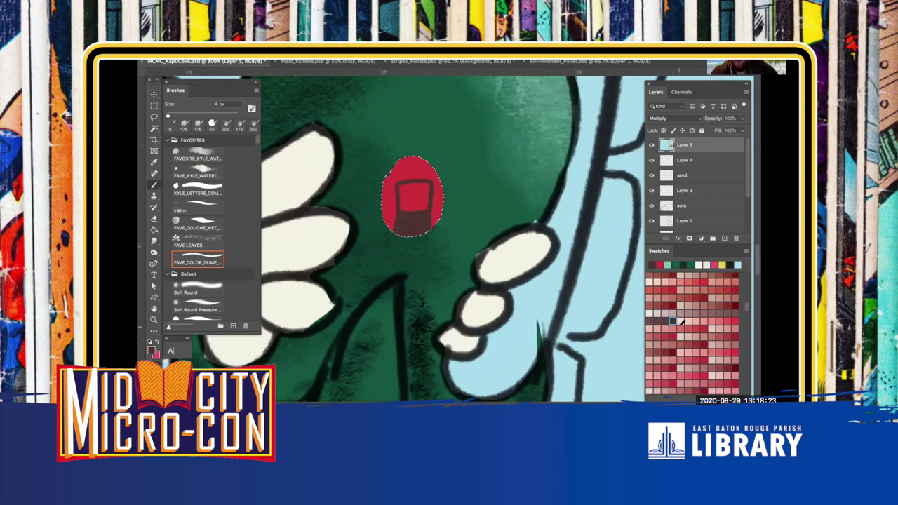
key("ctrl+z")
key("ctrl+z")
key("ctrl+z")
key("ctrl+z")
key("ctrl+z")
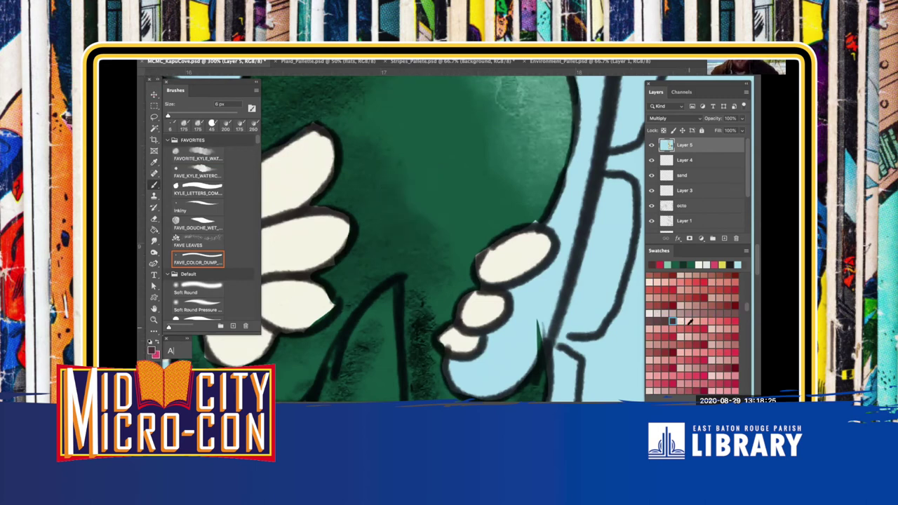
Refill the oval selection on the octopus's head with the crimson swatch
left_click(704, 328)
key("g")
left_click(413, 196)
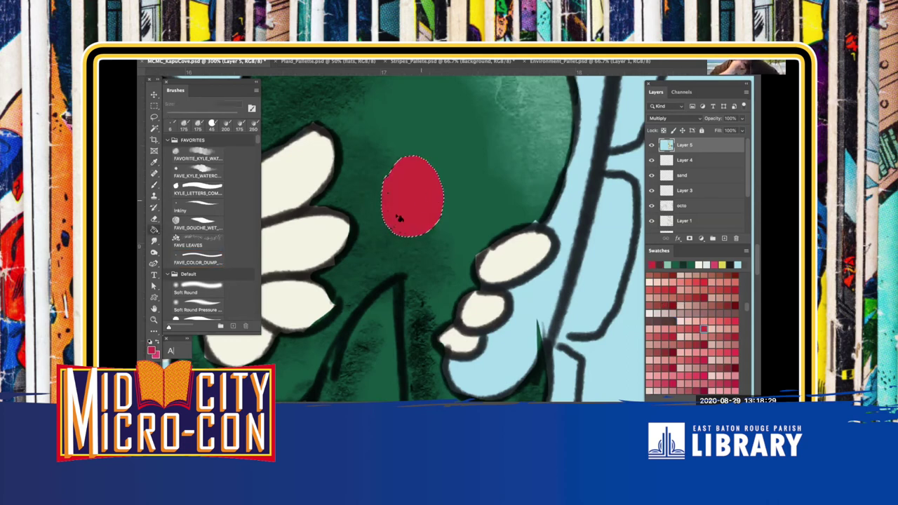
Draw a dark red facet outline inside the gem with the brush at 7 px and shade its lower part at 15 px
key("b")
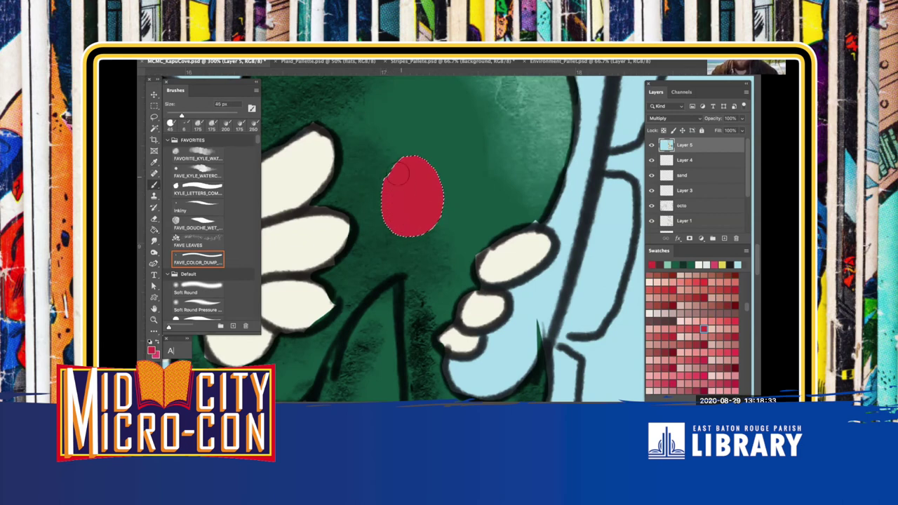
key("i")
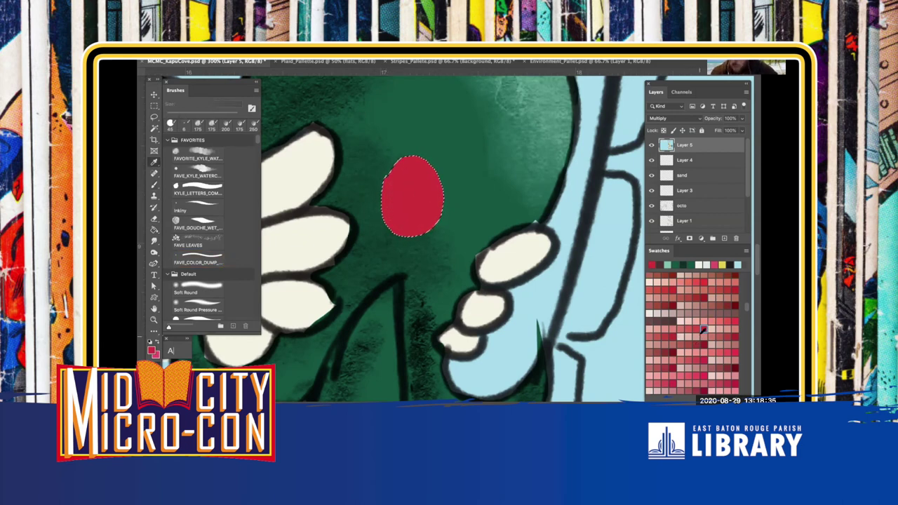
left_click(704, 344)
key("b")
key("bracketleft")
key("bracketleft")
key("bracketleft")
key("bracketleft")
key("bracketleft")
key("bracketleft")
key("bracketleft")
key("bracketleft")
key("bracketleft")
key("bracketleft")
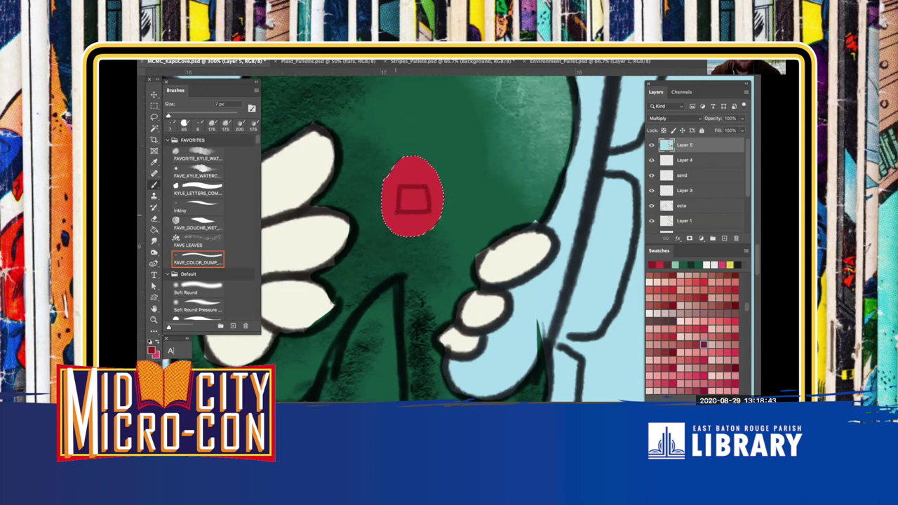
left_click_drag(429, 211, 433, 225)
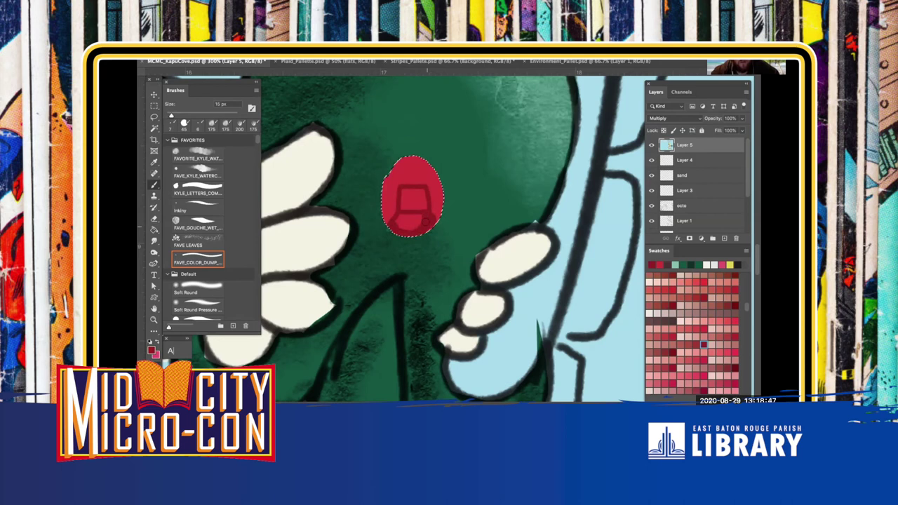
left_click_drag(397, 223, 414, 229)
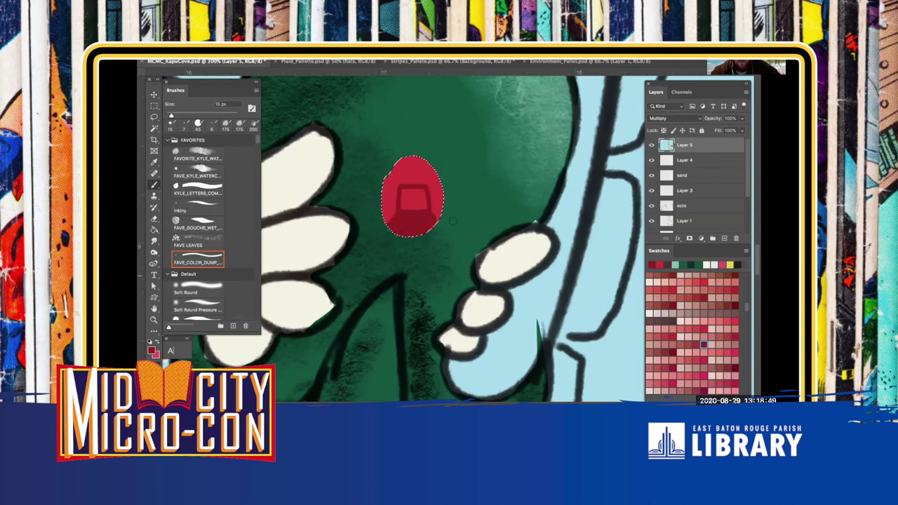
Try a muted pink swatch for a highlight stroke on the gem's edge nearest the large hand
key("i")
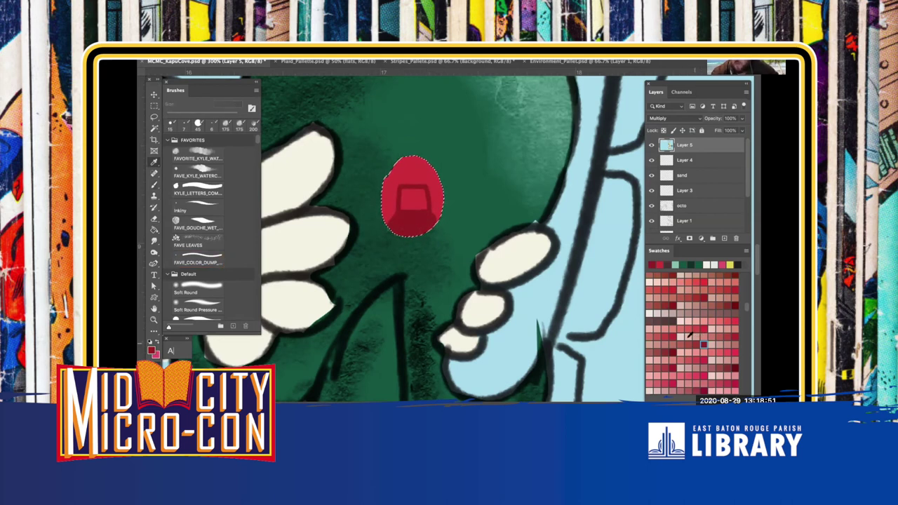
left_click(719, 333)
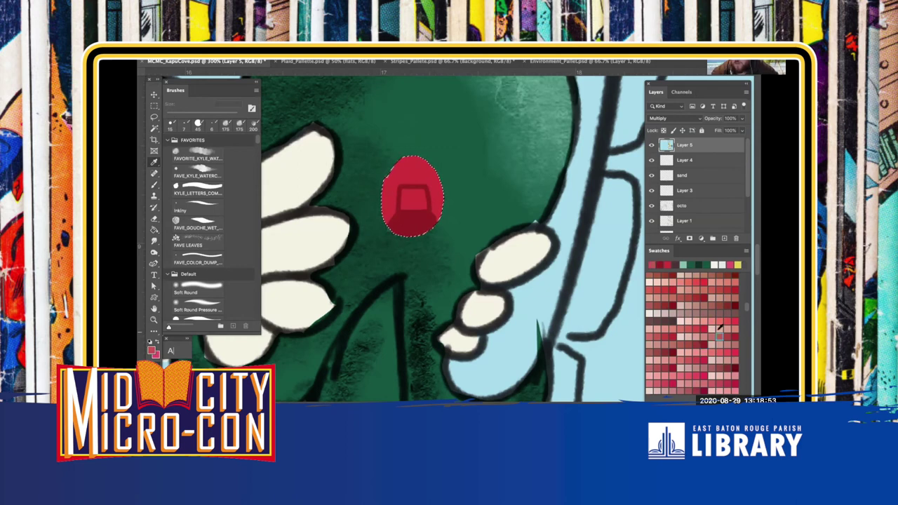
key("b")
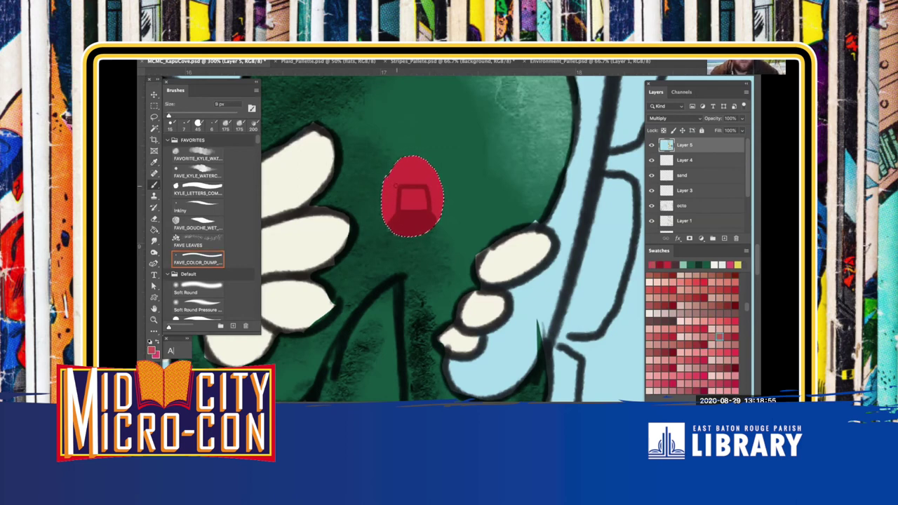
left_click_drag(392, 185, 387, 182)
Set the foreground colour to light pink (RGB 255, 131, 143) and paint highlight facets on both sides of the gem
left_click(385, 199, "alt")
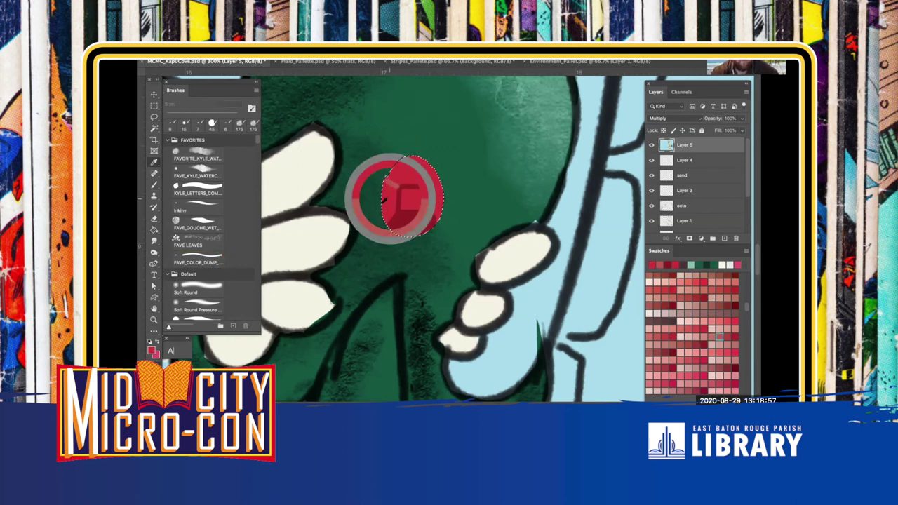
left_click(150, 351)
left_click(328, 249)
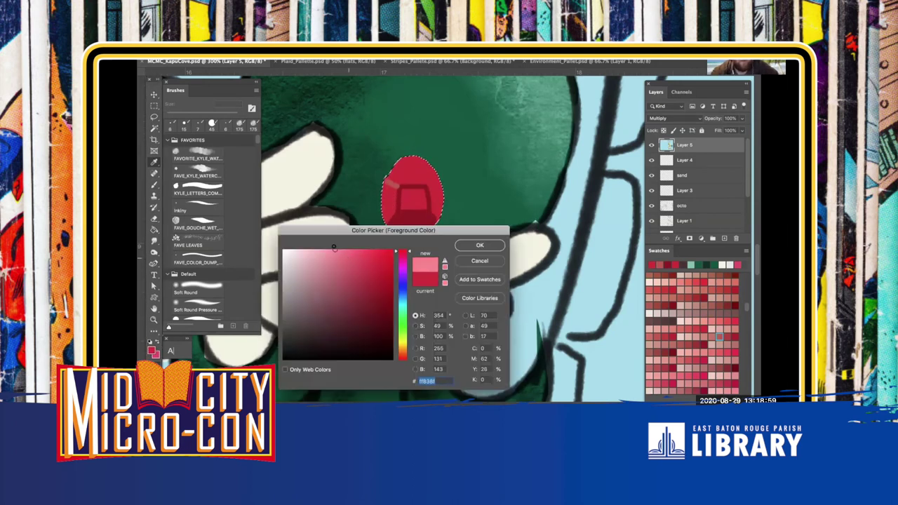
left_click(480, 245)
left_click(197, 260)
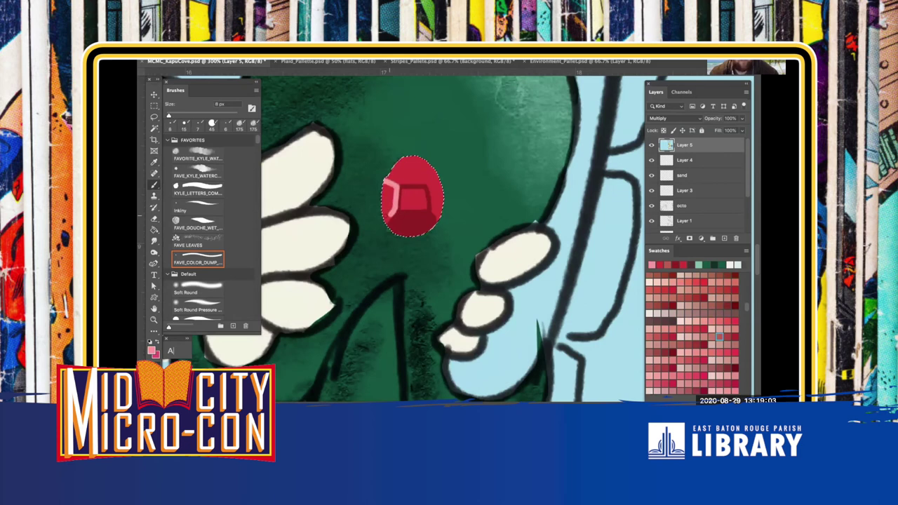
mouse_move(384, 187)
left_mouse_down()
mouse_move(388, 209)
mouse_move(385, 186)
left_mouse_up()
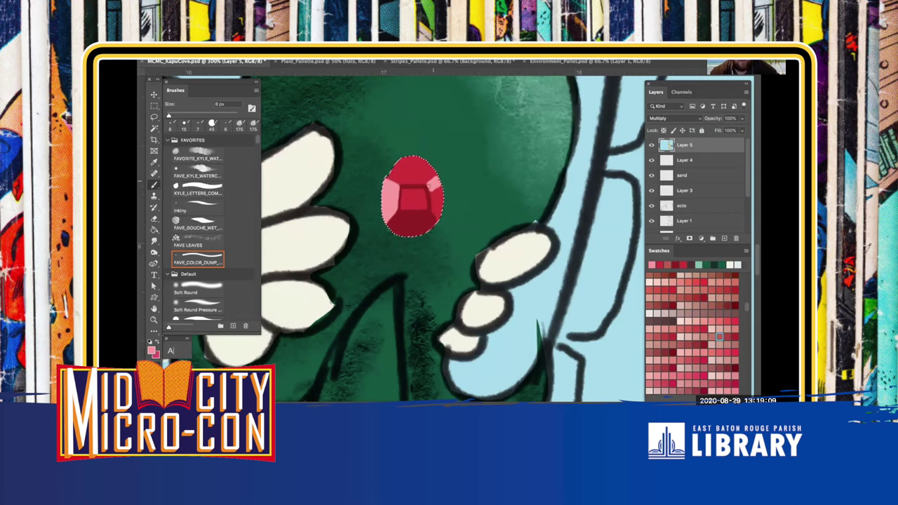
Sample the gem's crimson and touch up its central facet with the 6 px brush
key("i")
left_click(416, 178)
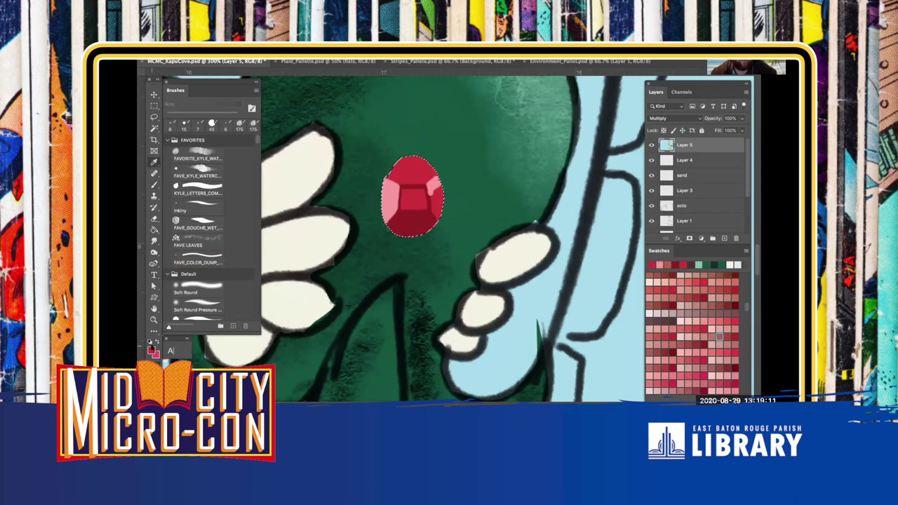
left_click(151, 348)
key("Return")
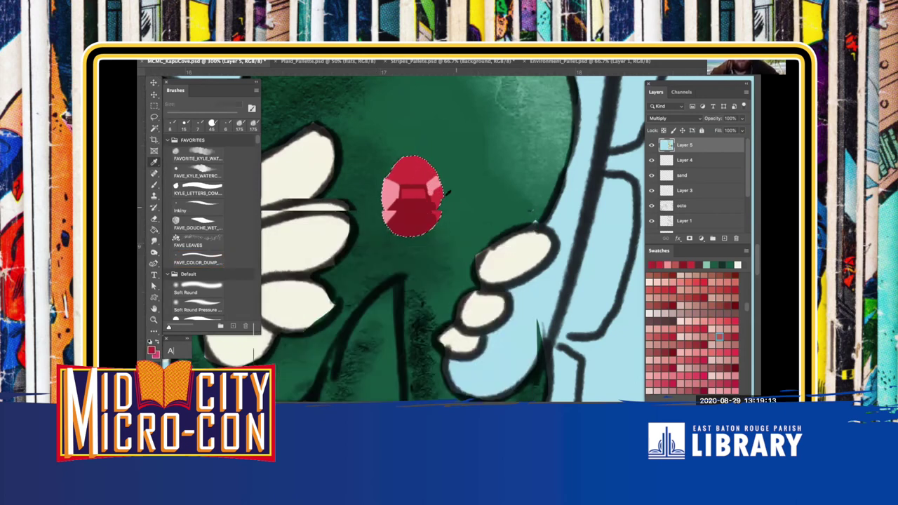
key("b")
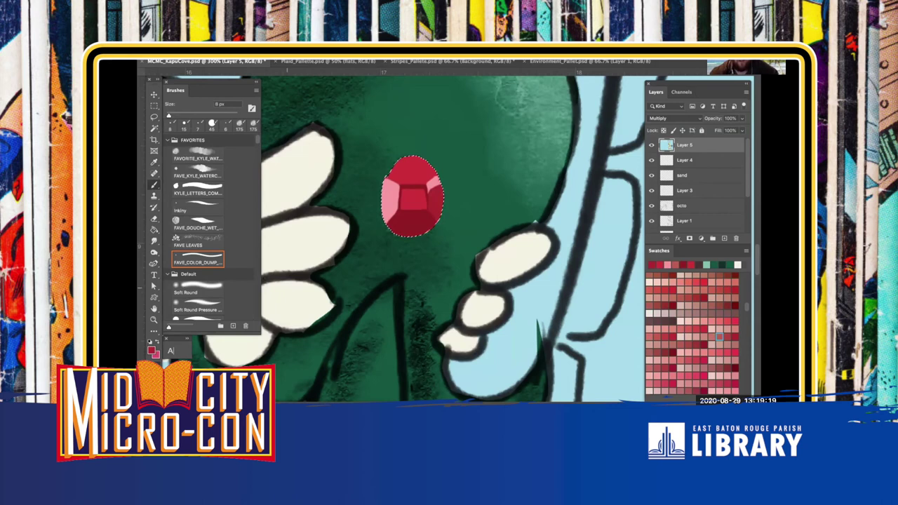
Set the foreground colour to a brighter red (RGB 232, 54, 71) and paint the gem's upper facet
key("i")
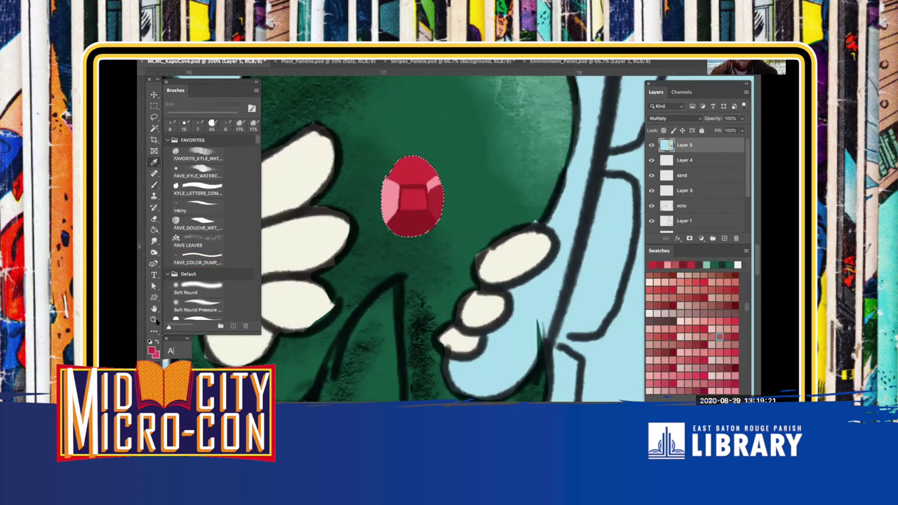
left_click(151, 351)
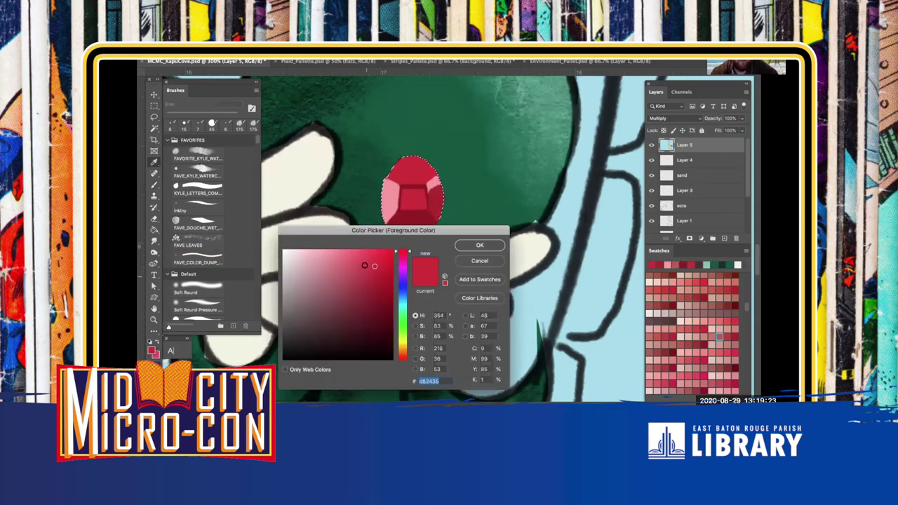
left_click(369, 261)
left_click(474, 244)
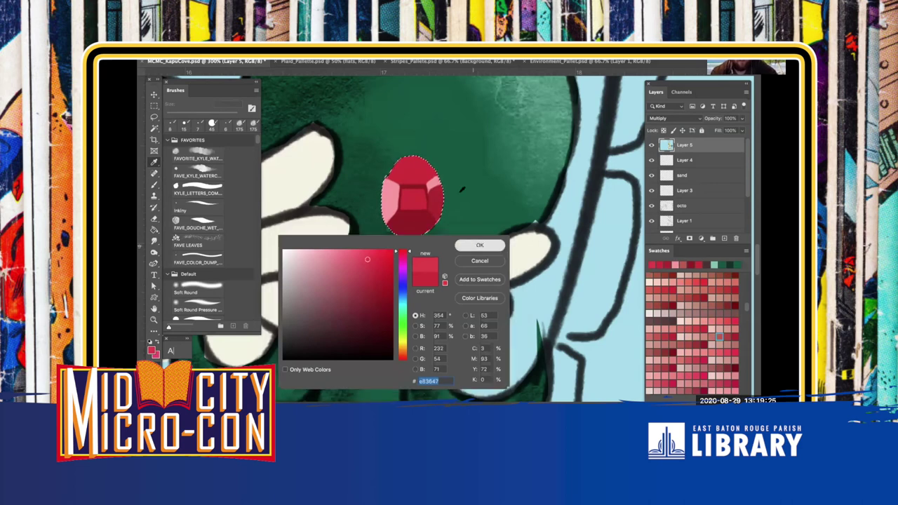
key("b")
left_click_drag(402, 184, 395, 164)
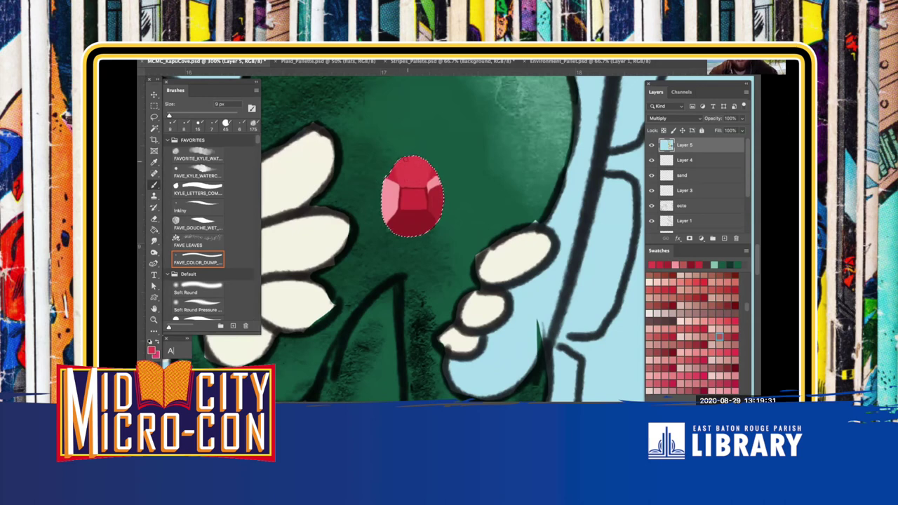
Sample the gem's pink and dark red tones and frame the central facet with a dark red outline
key("i")
left_click(388, 194)
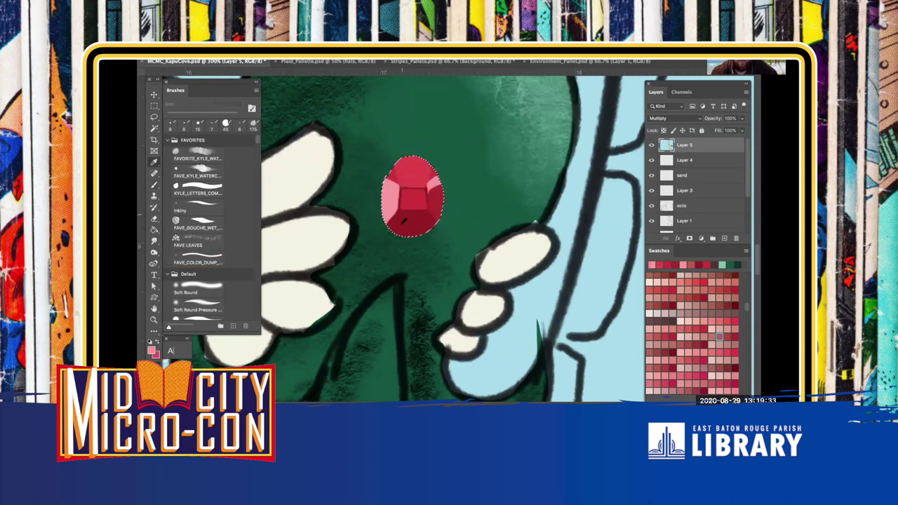
left_click(404, 221, "alt")
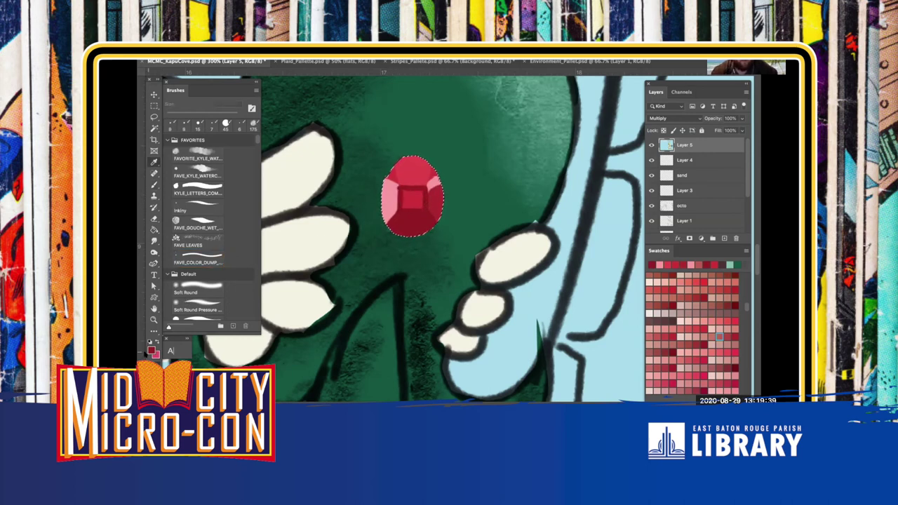
Set the foreground colour to near-white (RGB 255, 250, 251), paint diagonal shine streaks across the gem at 10 px, and save the file
left_click(151, 350)
left_click_drag(302, 253, 283, 250)
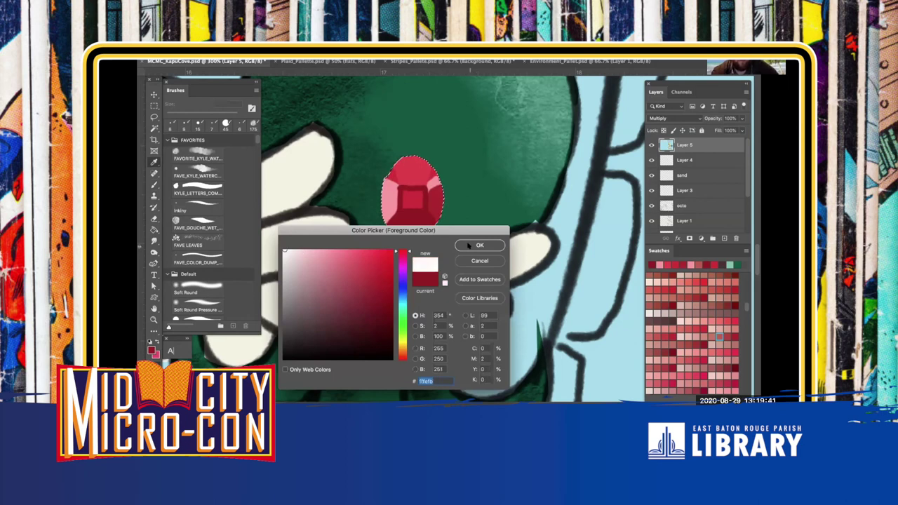
left_click(470, 246)
left_click(198, 259)
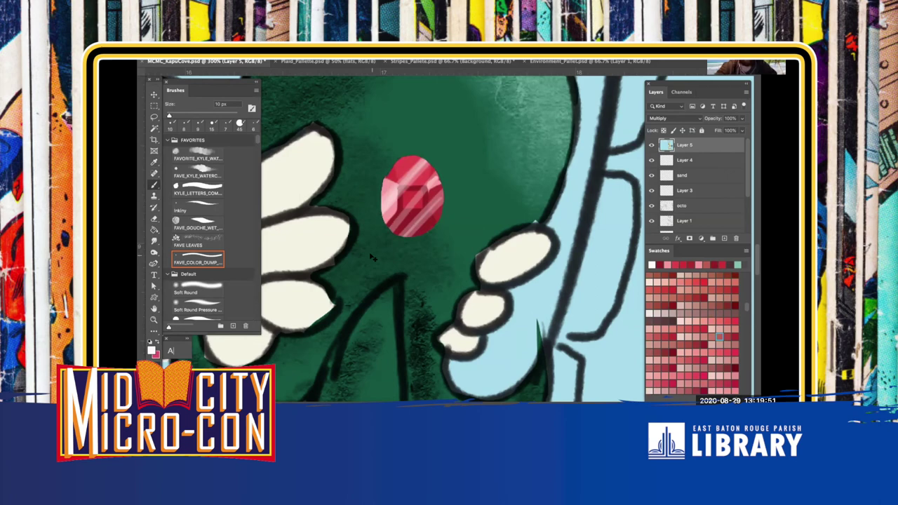
key("ctrl+0")
key("ctrl+s")
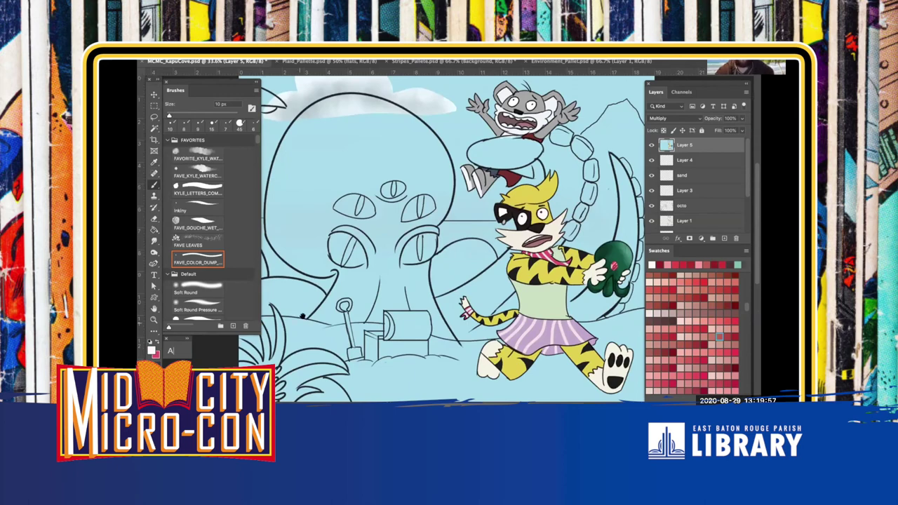
Lasso the large background octopus's head along its outline, from the right side over the top and down the upper left
key("super+plus")
left_click_drag(397, 323, 528, 256)
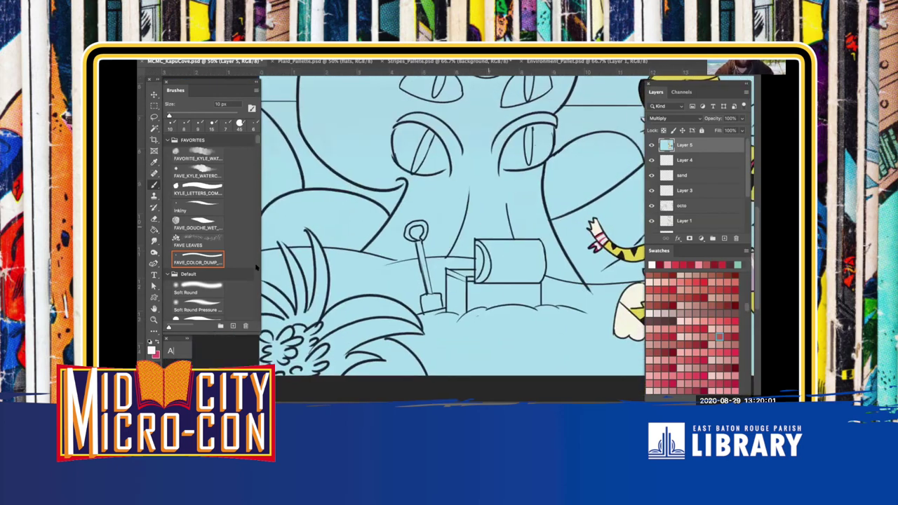
key("l")
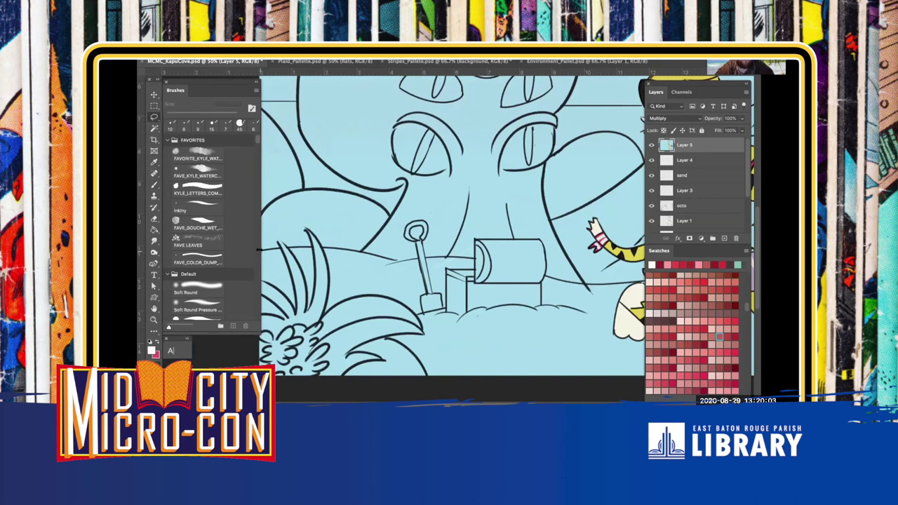
scroll(359, 233, "up", 5)
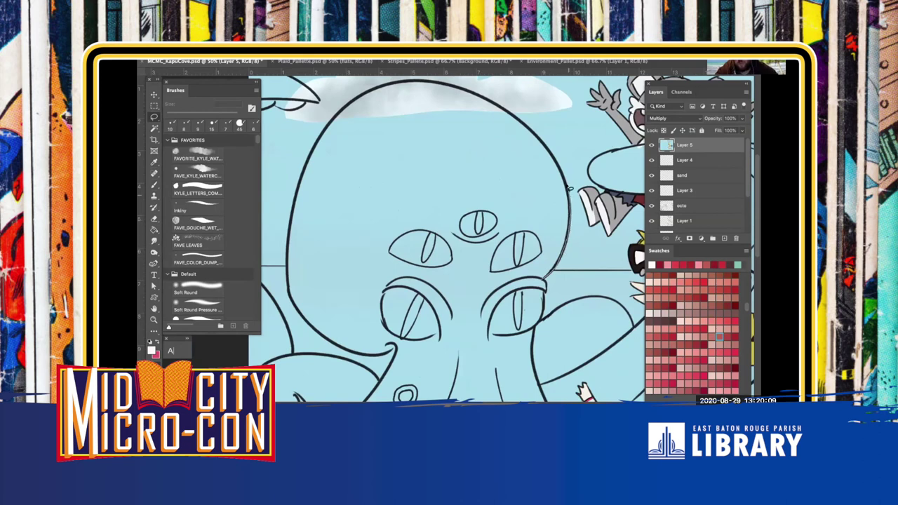
mouse_move(508, 133)
left_mouse_down()
mouse_move(452, 319)
mouse_move(544, 280)
left_mouse_up()
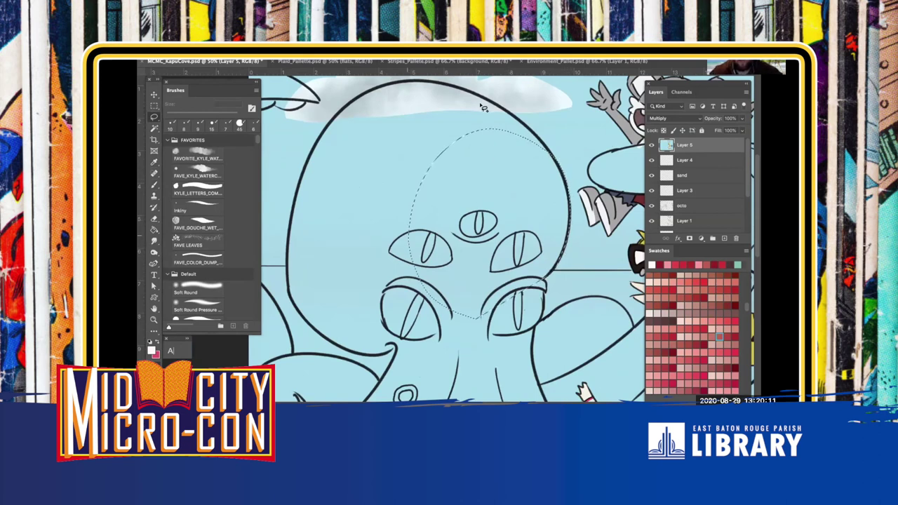
mouse_move(494, 103)
left_mouse_down()
mouse_move(460, 114)
mouse_move(519, 191)
mouse_move(541, 182)
mouse_move(557, 164)
mouse_move(552, 155)
mouse_move(486, 138)
mouse_move(544, 184)
mouse_move(556, 179)
left_mouse_up()
scroll(491, 145, "up", 2)
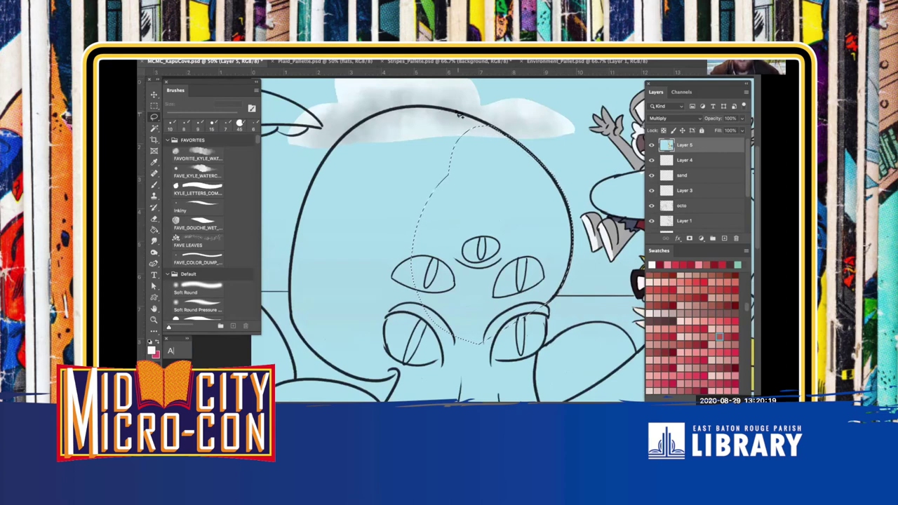
mouse_move(400, 110)
left_mouse_down()
mouse_move(493, 148)
mouse_move(501, 132)
mouse_move(492, 126)
left_mouse_up()
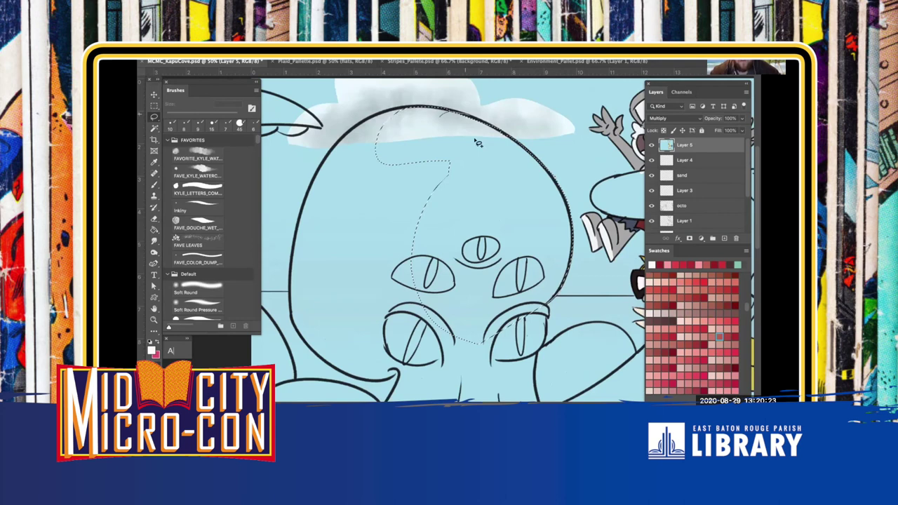
mouse_move(405, 110)
left_mouse_down()
mouse_move(394, 164)
mouse_move(341, 189)
mouse_move(317, 186)
mouse_move(319, 166)
mouse_move(360, 127)
mouse_move(330, 167)
left_mouse_up()
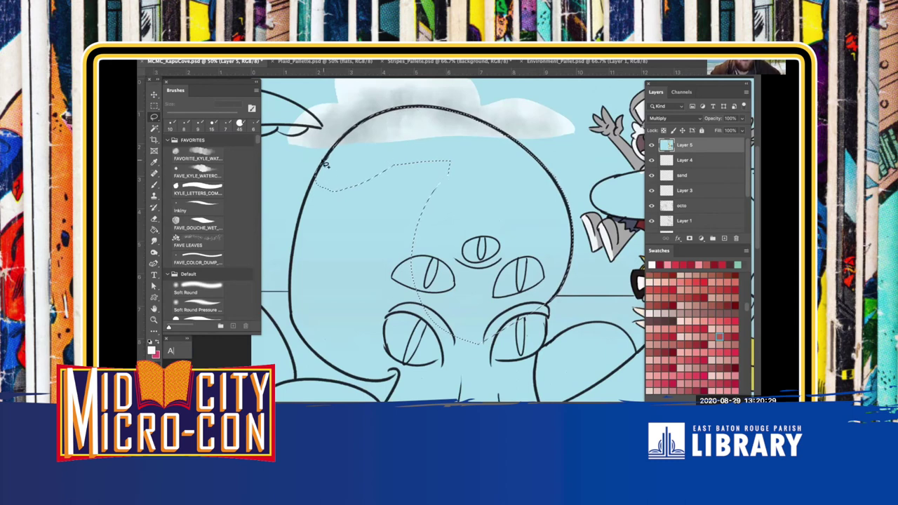
mouse_move(317, 170)
left_mouse_down()
mouse_move(335, 177)
mouse_move(298, 249)
left_mouse_up()
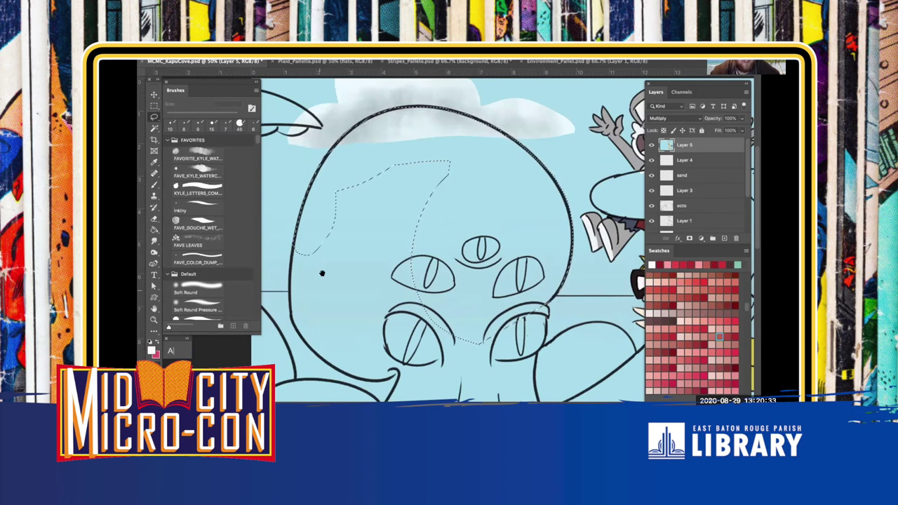
Extend the lasso selection down the head's left edge, along the body and around the tentacles at the left canvas edge
scroll(309, 232, "down", 4)
mouse_move(298, 170)
left_mouse_down()
mouse_move(315, 180)
mouse_move(306, 257)
mouse_move(296, 249)
mouse_move(344, 270)
mouse_move(340, 300)
mouse_move(329, 298)
mouse_move(407, 300)
mouse_move(393, 311)
mouse_move(337, 295)
left_mouse_up()
scroll(352, 235, "down", 3)
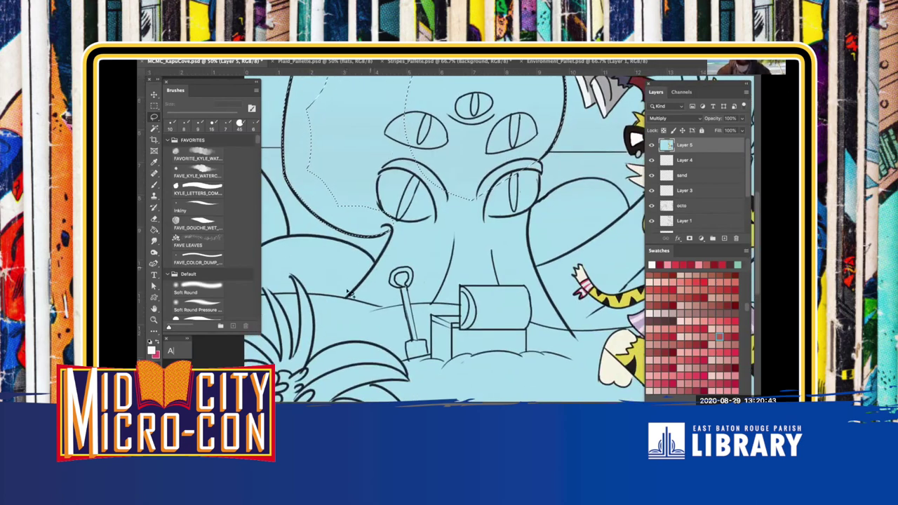
mouse_move(377, 263)
left_mouse_down()
mouse_move(398, 220)
mouse_move(426, 249)
mouse_move(408, 298)
mouse_move(365, 306)
mouse_move(345, 287)
left_mouse_up()
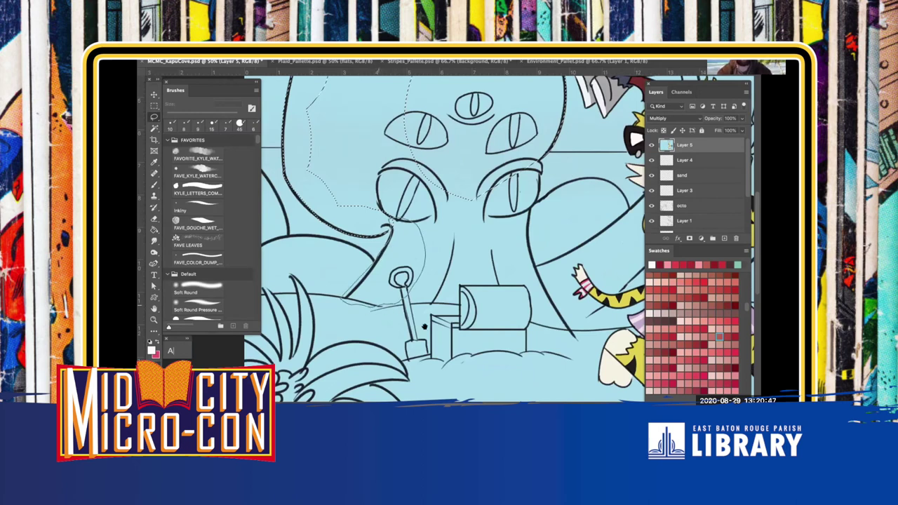
scroll(346, 287, "left", 3)
scroll(346, 287, "up", 1)
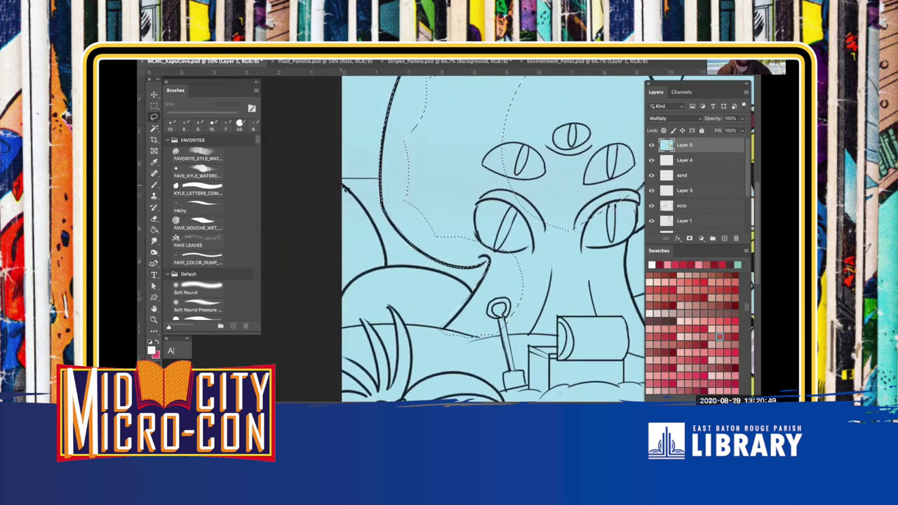
mouse_move(329, 312)
left_mouse_down()
mouse_move(386, 270)
mouse_move(425, 272)
mouse_move(468, 291)
mouse_move(416, 340)
mouse_move(343, 334)
mouse_move(343, 302)
mouse_move(356, 305)
mouse_move(335, 322)
left_mouse_up()
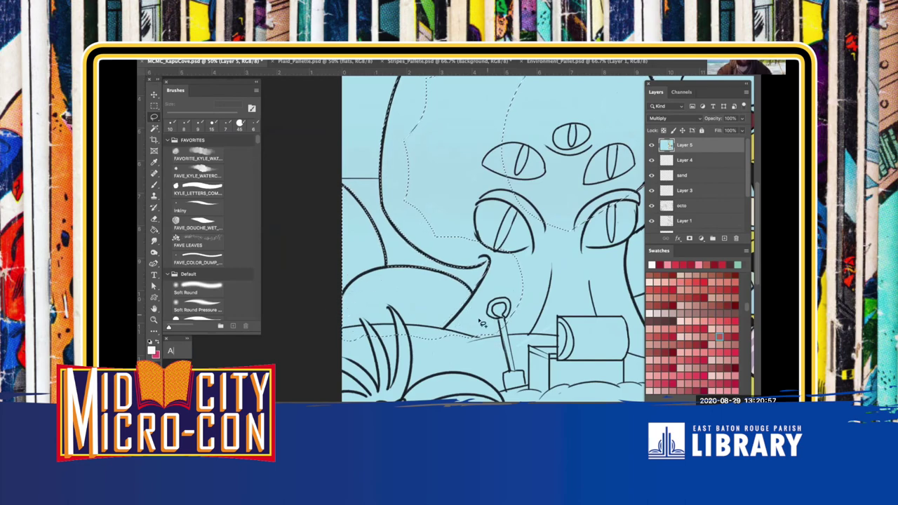
Add the large octopus's face, inner body and the tentacle beside the cat's tail to the lasso selection
scroll(325, 308, "right", 5)
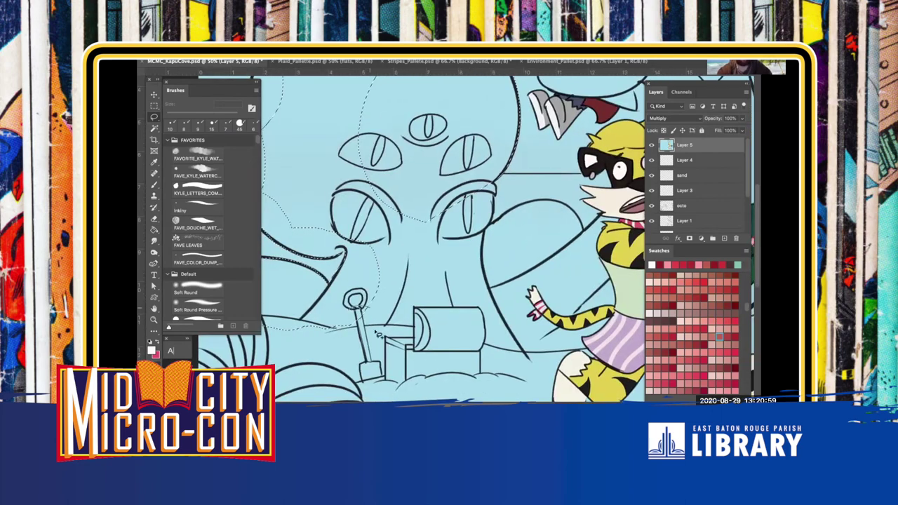
mouse_move(445, 292)
left_mouse_down()
mouse_move(415, 197)
mouse_move(340, 203)
mouse_move(367, 279)
left_mouse_up()
left_click_drag(374, 188, 444, 258)
mouse_move(482, 130)
left_mouse_down()
mouse_move(478, 108)
mouse_move(381, 108)
mouse_move(328, 156)
mouse_move(316, 212)
mouse_move(328, 270)
mouse_move(386, 306)
mouse_move(455, 300)
mouse_move(469, 203)
left_mouse_up()
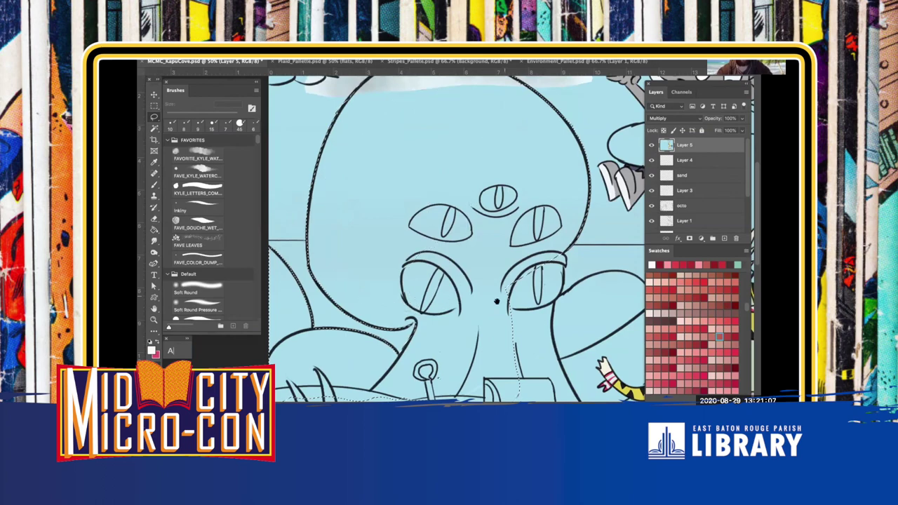
left_click_drag(565, 307, 375, 188)
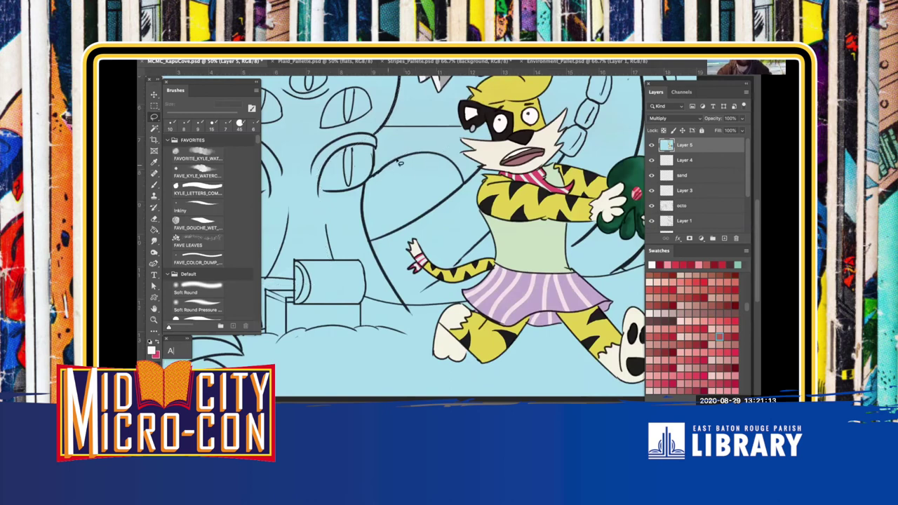
mouse_move(365, 179)
left_mouse_down()
mouse_move(412, 191)
mouse_move(437, 161)
mouse_move(427, 153)
mouse_move(417, 158)
mouse_move(466, 187)
mouse_move(448, 161)
mouse_move(417, 166)
mouse_move(419, 186)
mouse_move(455, 199)
mouse_move(431, 156)
left_mouse_up()
mouse_move(361, 199)
left_mouse_down()
mouse_move(399, 185)
mouse_move(464, 230)
mouse_move(445, 240)
mouse_move(399, 240)
mouse_move(359, 278)
mouse_move(361, 201)
mouse_move(335, 219)
mouse_move(379, 286)
left_mouse_up()
Fill the large octopus selection with a medium purple swatch using the Paint Bucket
key("super+d")
key("super+minus")
key("super+minus")
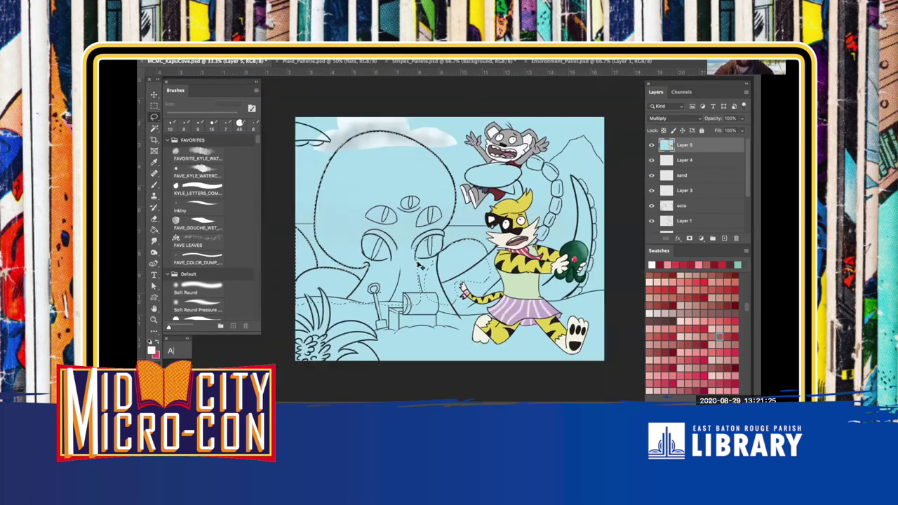
key("super+plus")
scroll(692, 345, "down", 5)
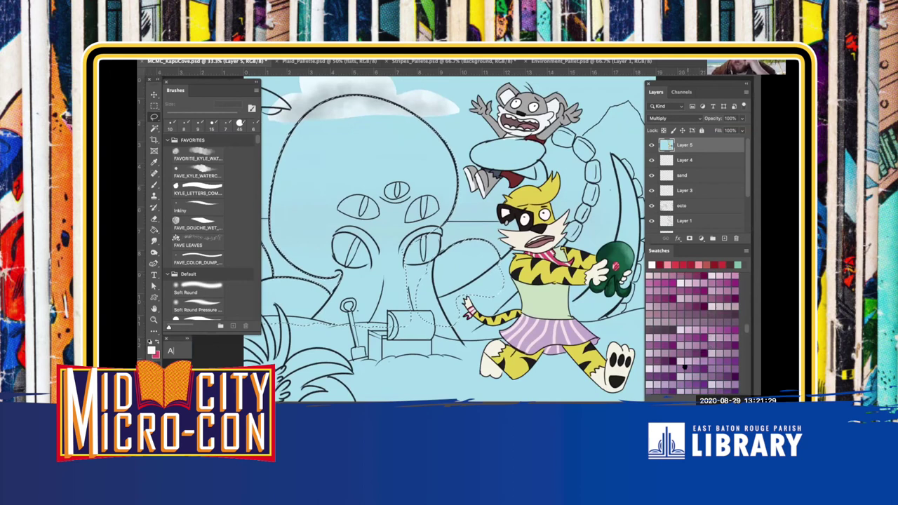
left_click(691, 366)
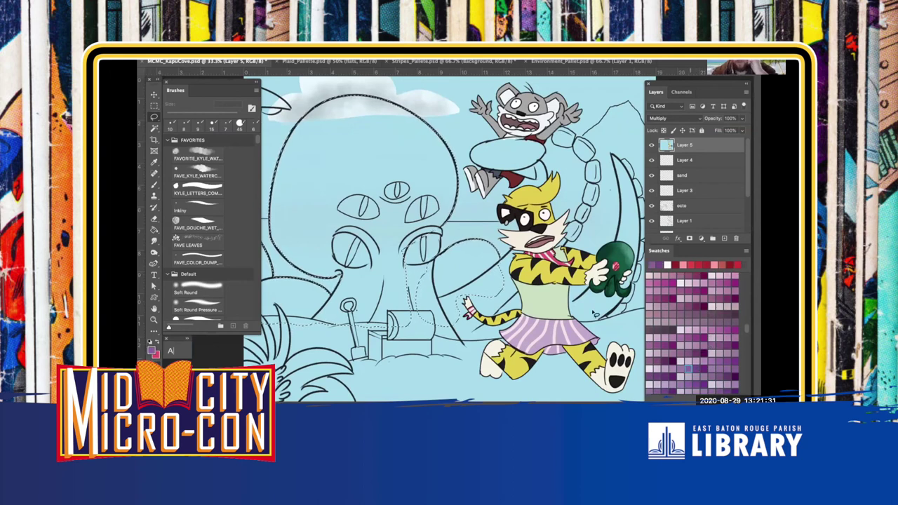
key("g")
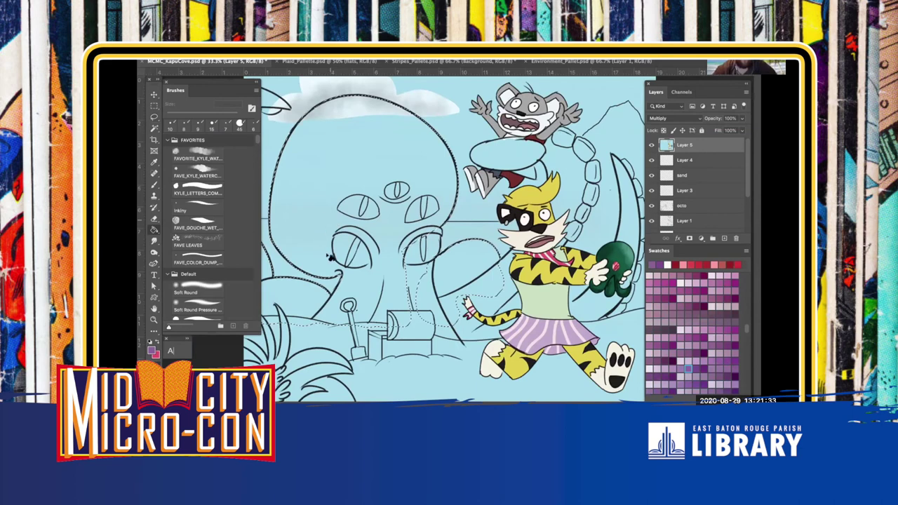
left_click(324, 257)
Enlarge the brush to 700 px and paint purple over the cloud-covered top of the octopus's head
key("b")
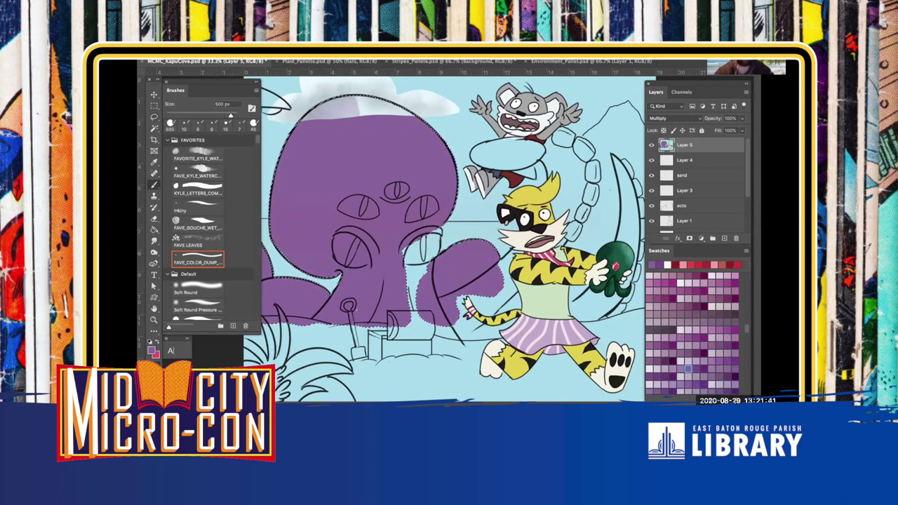
key("bracketright")
key("bracketright")
mouse_move(384, 124)
left_mouse_down()
mouse_move(376, 79)
mouse_move(343, 141)
mouse_move(316, 148)
mouse_move(353, 144)
left_mouse_up()
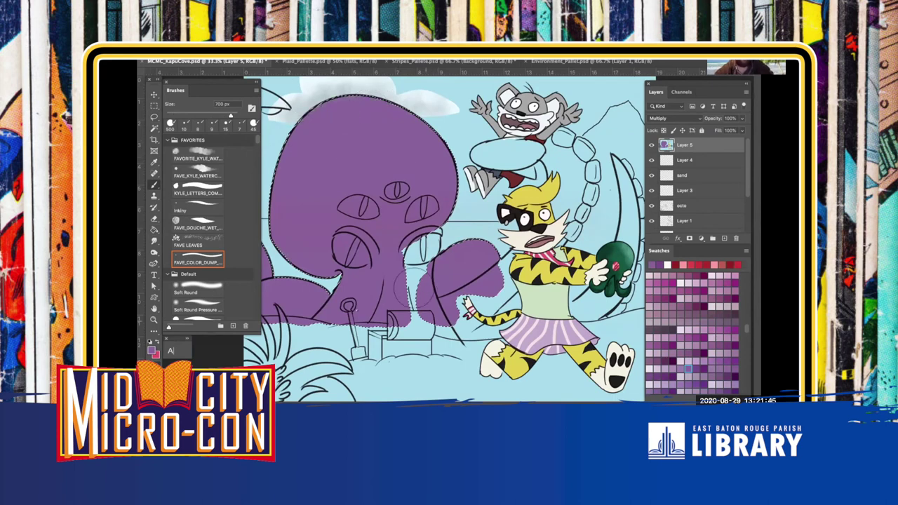
Fill the uncoloured gap between the octopus's right eye and lower body with purple, and clear the selection
key("ctrl+d")
key("l")
mouse_move(399, 231)
left_mouse_down()
mouse_move(392, 317)
mouse_move(438, 270)
mouse_move(399, 231)
left_mouse_up()
left_click(197, 261)
key("super+d")
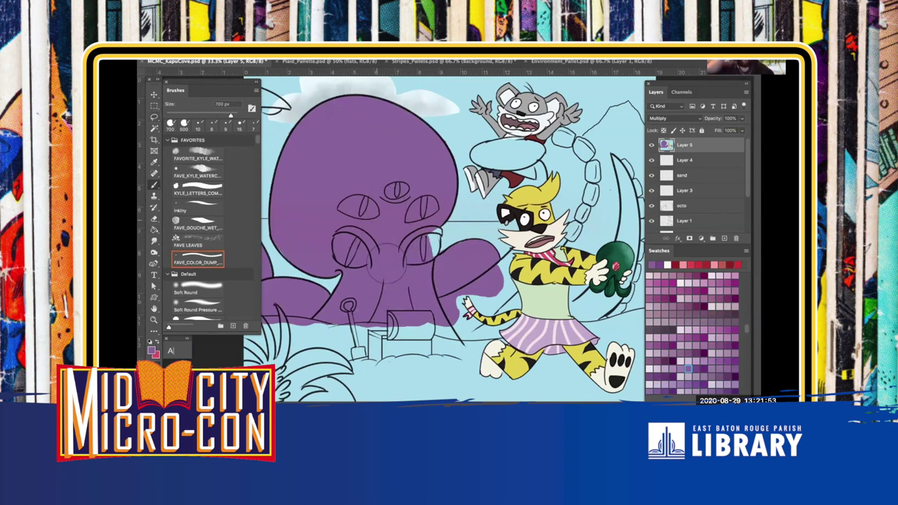
key("super+plus")
scroll(383, 285, "up", 2)
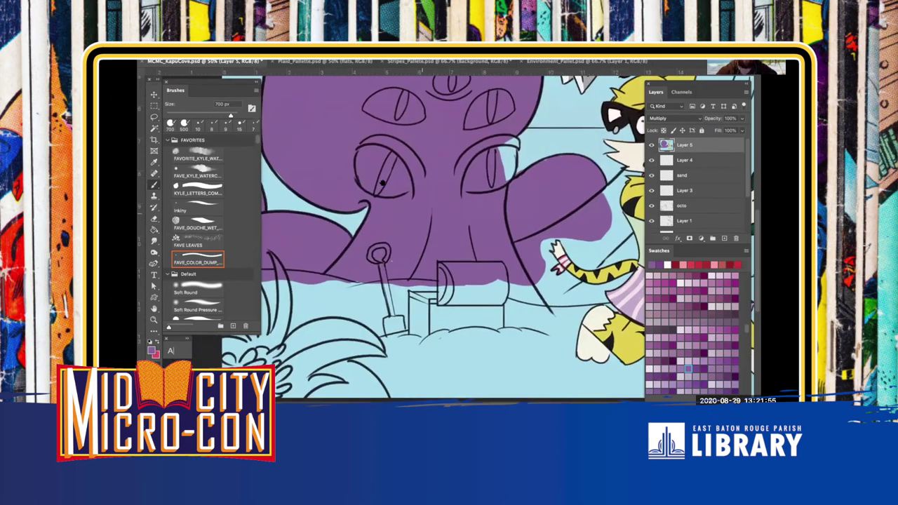
Undo the last purple fill beside the large octopus's right eye and reduce the brush size to 40 px
scroll(379, 175, "up", 1)
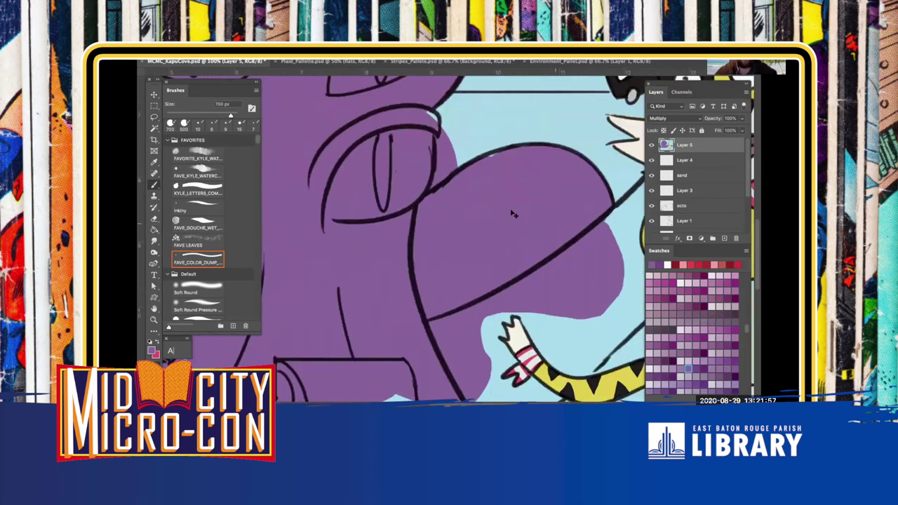
key("super+z")
key("bracketleft")
key("bracketleft")
key("bracketleft")
key("bracketleft")
key("bracketleft")
key("bracketleft")
key("bracketleft")
key("bracketleft")
key("bracketleft")
key("bracketleft")
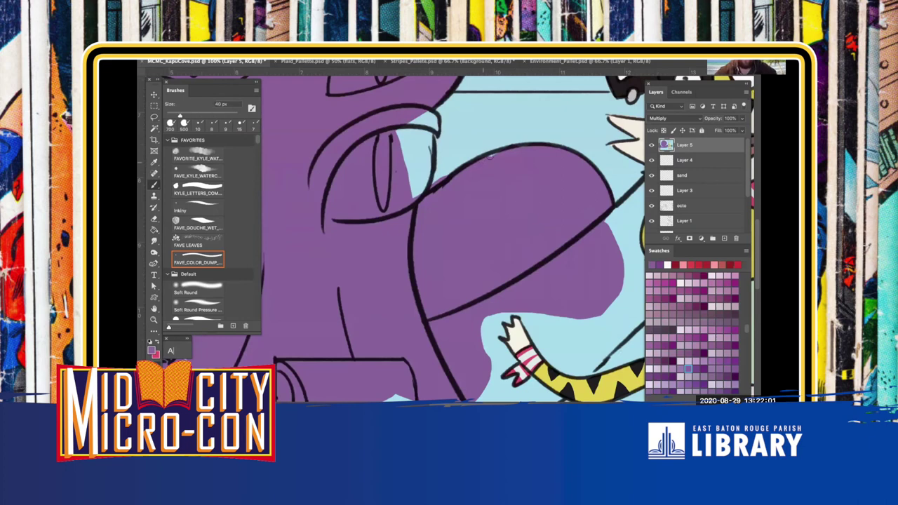
Touch up small gaps along the large octopus's head and tentacle outlines with purple, enlarging the brush to 60 px
mouse_move(514, 162)
left_mouse_down()
mouse_move(341, 307)
mouse_move(439, 224)
left_mouse_up()
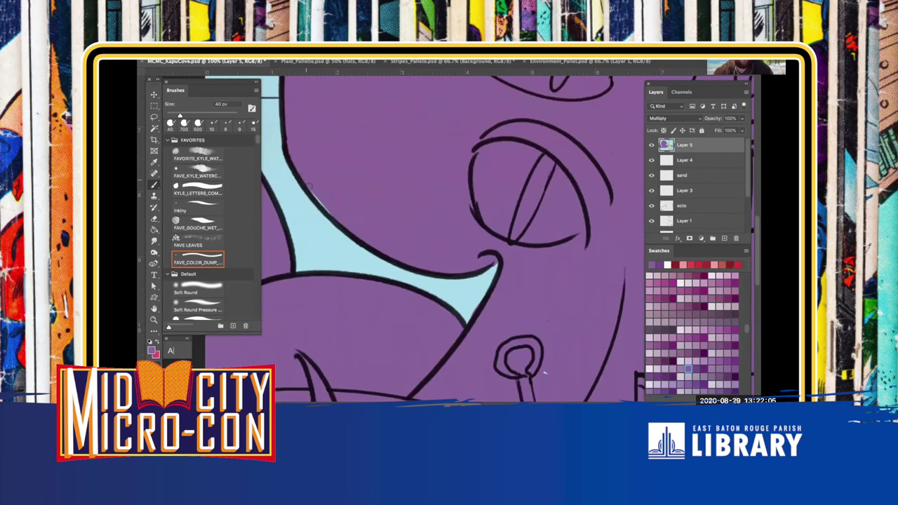
key("super+minus")
left_click_drag(471, 329, 424, 280)
key("bracketright")
key("bracketright")
left_click_drag(358, 260, 199, 353)
key("bracketright")
left_click_drag(500, 273, 420, 208)
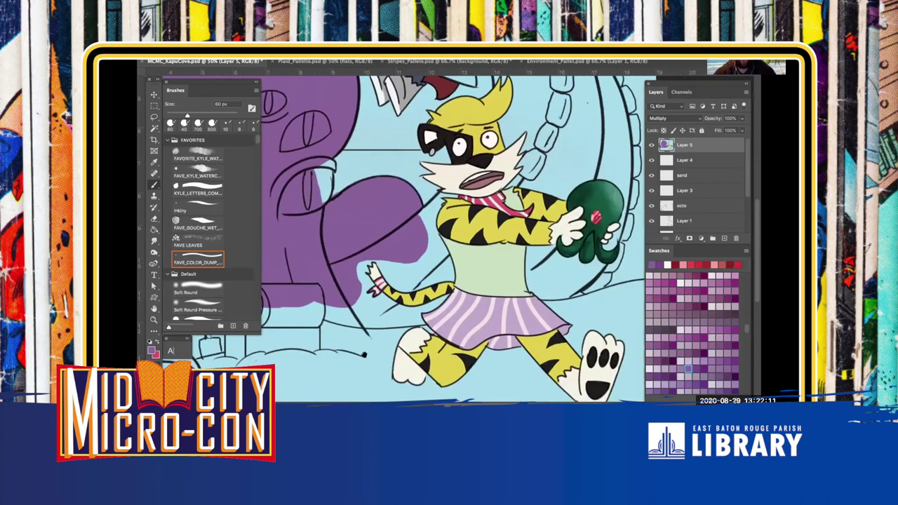
Dab purple into the uncoloured tip of the brow above the large octopus's right eye with the 60 px brush
left_click_drag(364, 355, 328, 449)
left_click_drag(404, 230, 435, 230)
key("super+plus")
left_click_drag(418, 165, 418, 226)
scroll(419, 229, "down", 3)
key("ctrl+plus")
left_click_drag(367, 273, 392, 277)
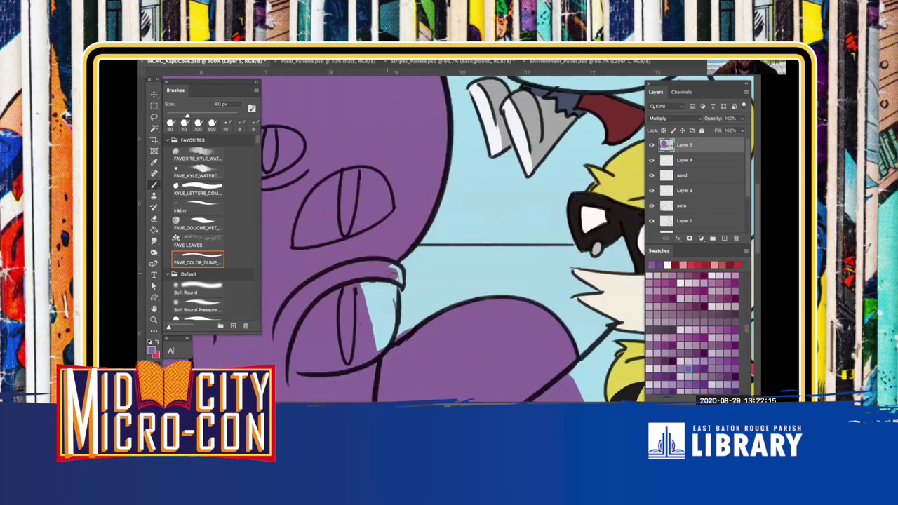
Lasso the oval tentacle coil wrapped around the grey character, including the area inside it and the small section beneath
scroll(392, 267, "up", 5)
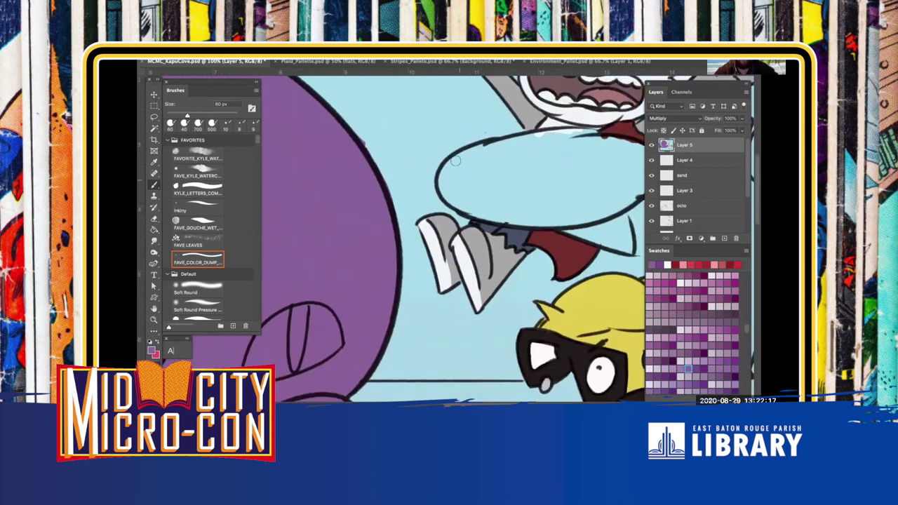
key("l")
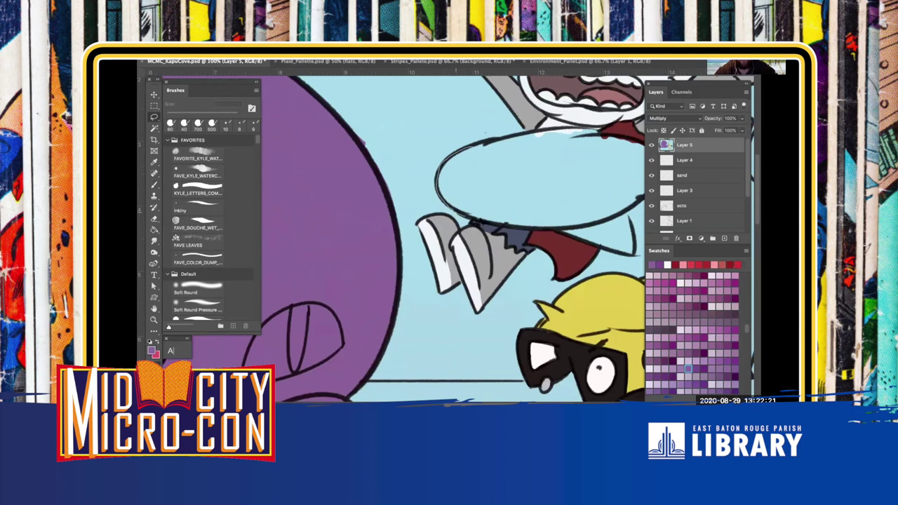
left_click_drag(478, 148, 483, 145)
left_click_drag(530, 167, 417, 233)
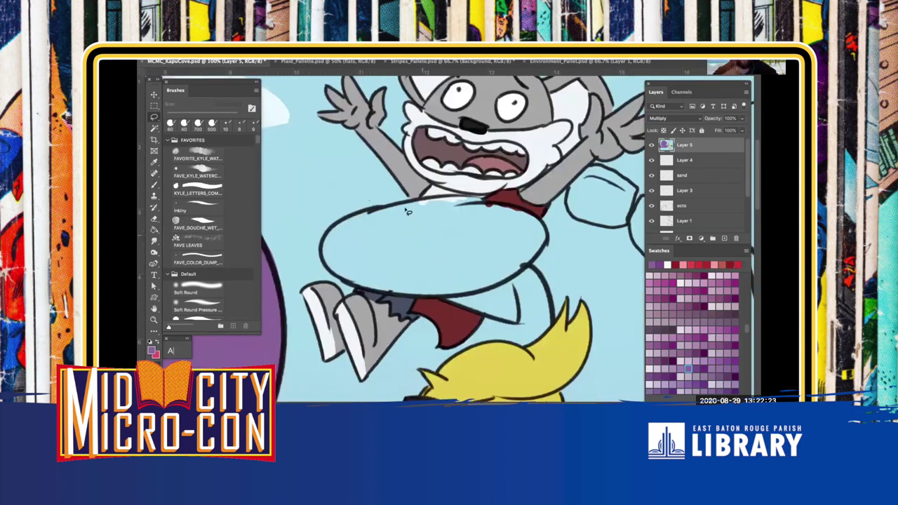
mouse_move(354, 242)
left_mouse_down()
mouse_move(464, 215)
mouse_move(466, 196)
mouse_move(508, 219)
mouse_move(525, 215)
mouse_move(500, 208)
mouse_move(548, 246)
mouse_move(540, 256)
mouse_move(523, 232)
mouse_move(477, 281)
mouse_move(485, 287)
left_mouse_up()
mouse_move(376, 287)
left_mouse_down()
mouse_move(368, 261)
mouse_move(452, 221)
mouse_move(487, 221)
mouse_move(497, 280)
left_mouse_up()
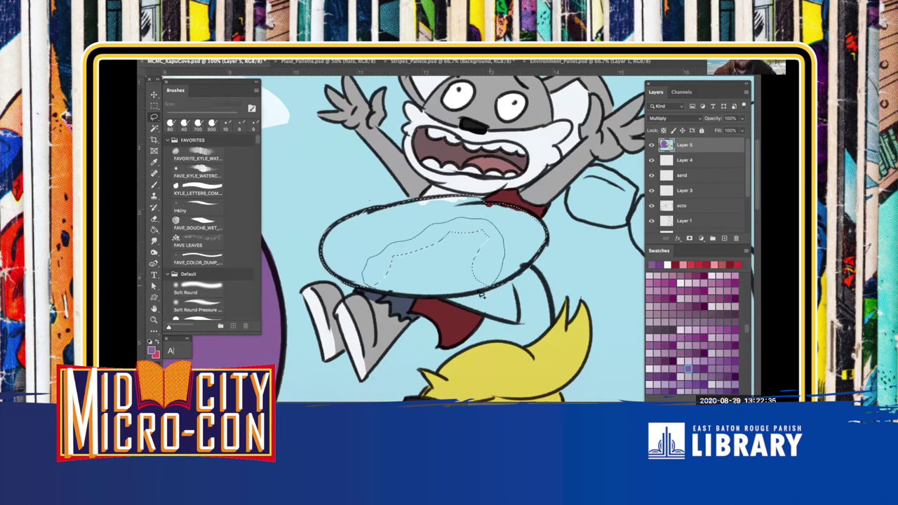
left_click_drag(434, 298, 421, 296)
mouse_move(405, 217)
left_mouse_down()
mouse_move(395, 227)
mouse_move(347, 158)
left_mouse_up()
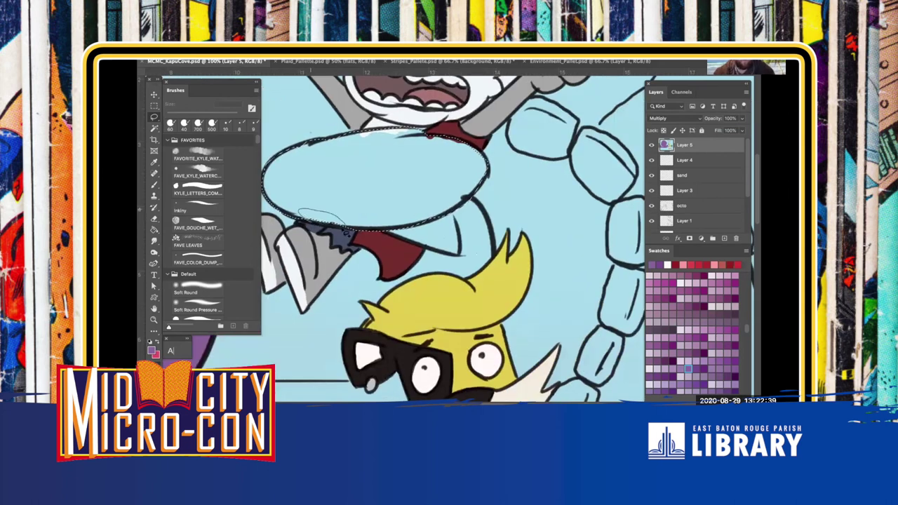
mouse_move(415, 209)
left_mouse_down()
mouse_move(465, 242)
mouse_move(461, 254)
left_mouse_up()
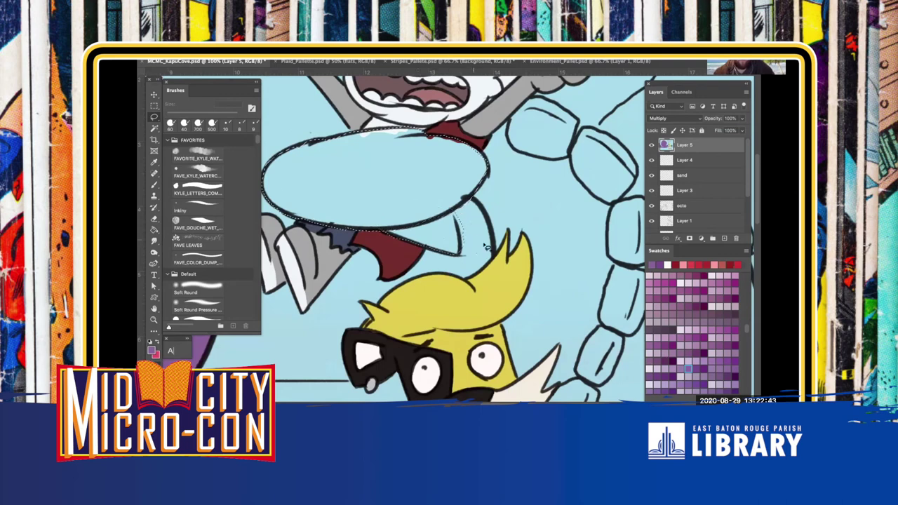
Extend the lasso selection over the raised tentacle beside the coil and along the edge of the cat's yellow hair
mouse_move(491, 184)
left_mouse_down()
mouse_move(515, 222)
mouse_move(512, 252)
mouse_move(506, 258)
mouse_move(507, 236)
mouse_move(498, 254)
mouse_move(450, 224)
mouse_move(413, 290)
mouse_move(475, 300)
mouse_move(473, 322)
left_mouse_up()
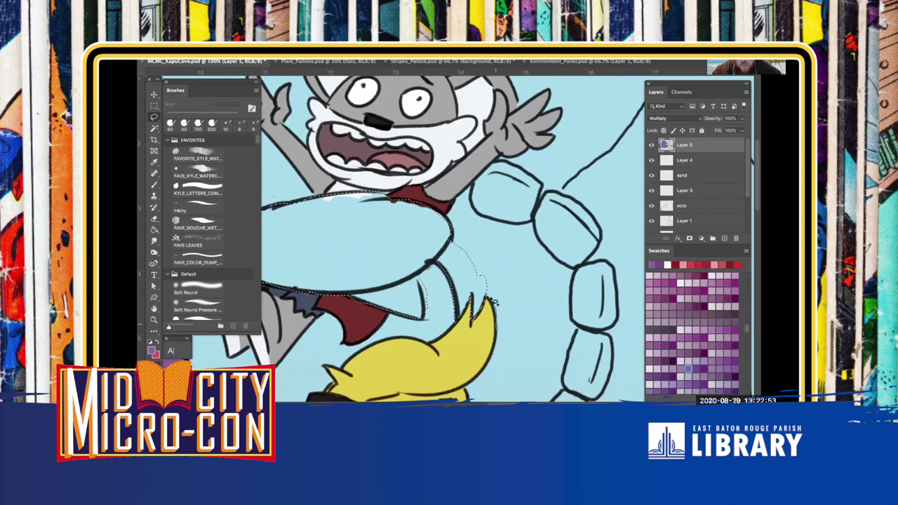
mouse_move(489, 272)
left_mouse_down()
mouse_move(499, 324)
mouse_move(484, 279)
mouse_move(517, 313)
mouse_move(494, 374)
left_mouse_up()
left_click_drag(500, 326, 489, 275)
mouse_move(482, 217)
left_mouse_down()
mouse_move(449, 105)
mouse_move(442, 140)
left_mouse_up()
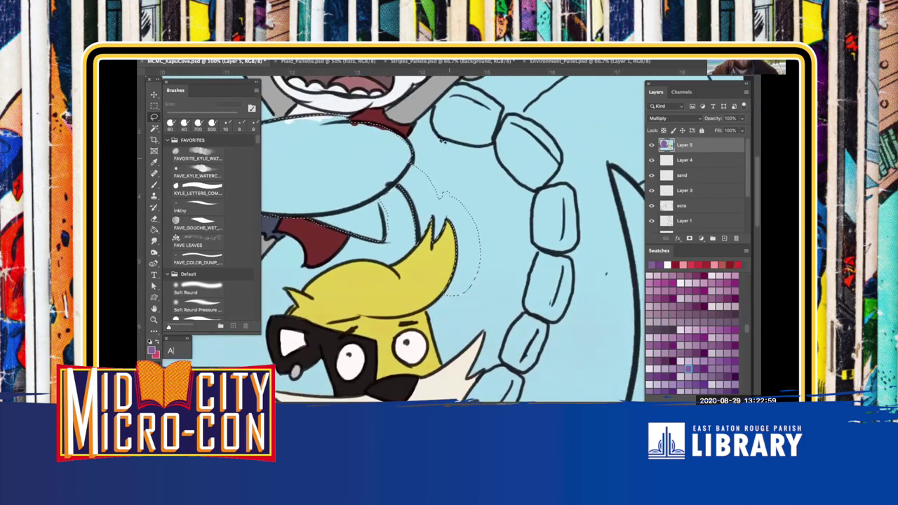
left_click_drag(401, 142, 406, 136)
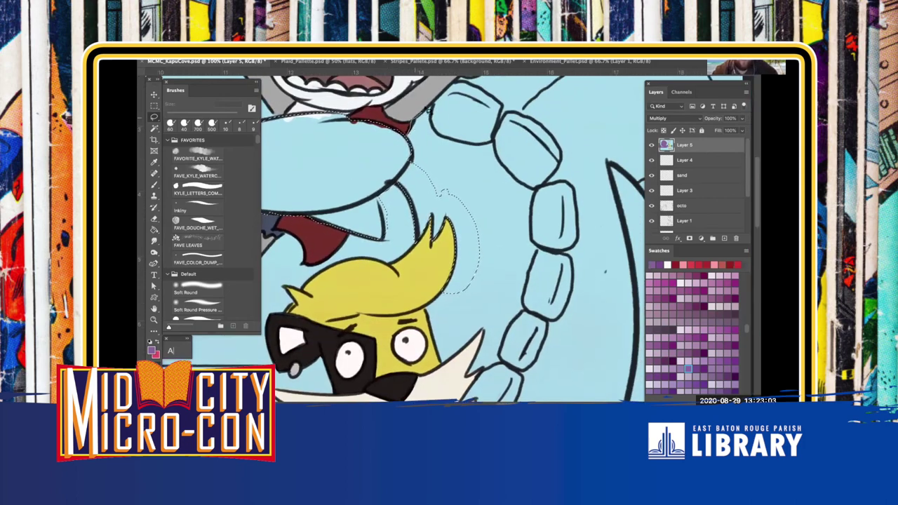
Extend the tentacle selection down along the inner edge of the suckers to the cat's cheek fur and shoulder
mouse_move(512, 209)
left_mouse_down()
mouse_move(473, 197)
mouse_move(432, 200)
mouse_move(404, 168)
mouse_move(451, 113)
mouse_move(426, 139)
left_mouse_up()
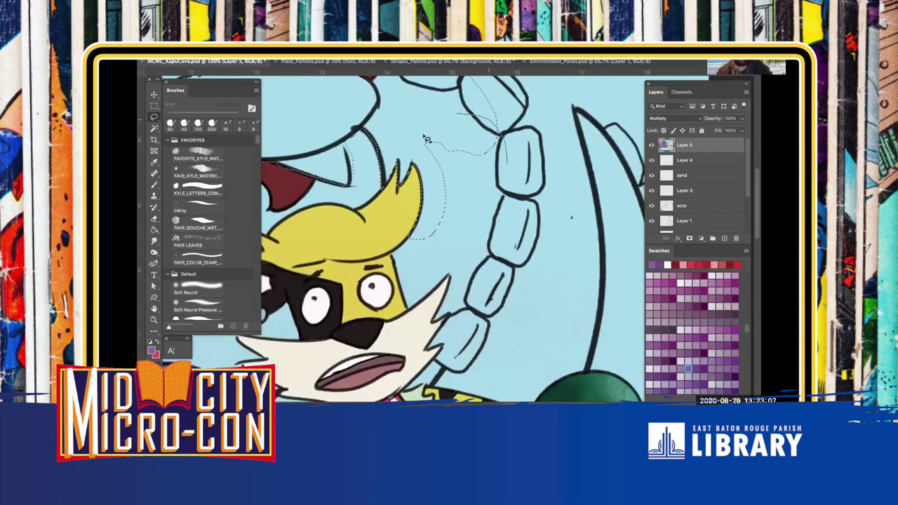
mouse_move(464, 277)
left_mouse_down()
mouse_move(508, 246)
mouse_move(504, 161)
left_mouse_up()
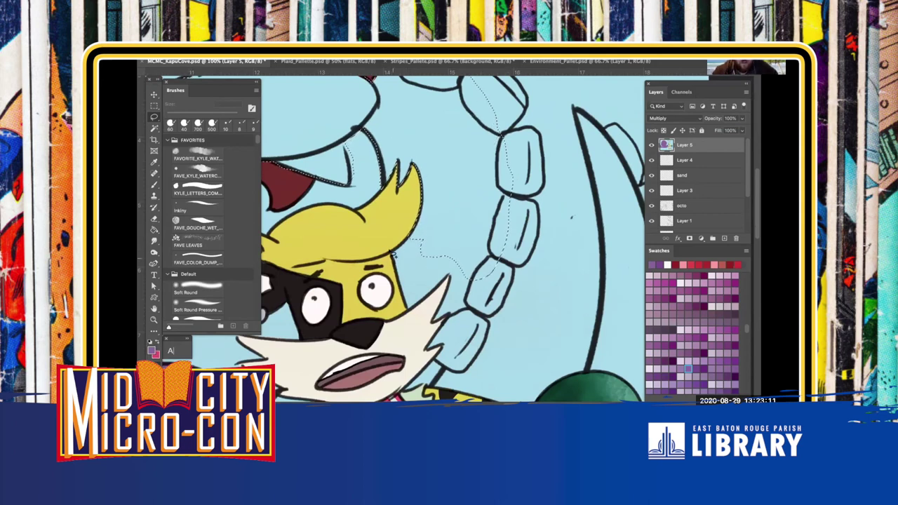
left_click_drag(454, 262, 454, 276)
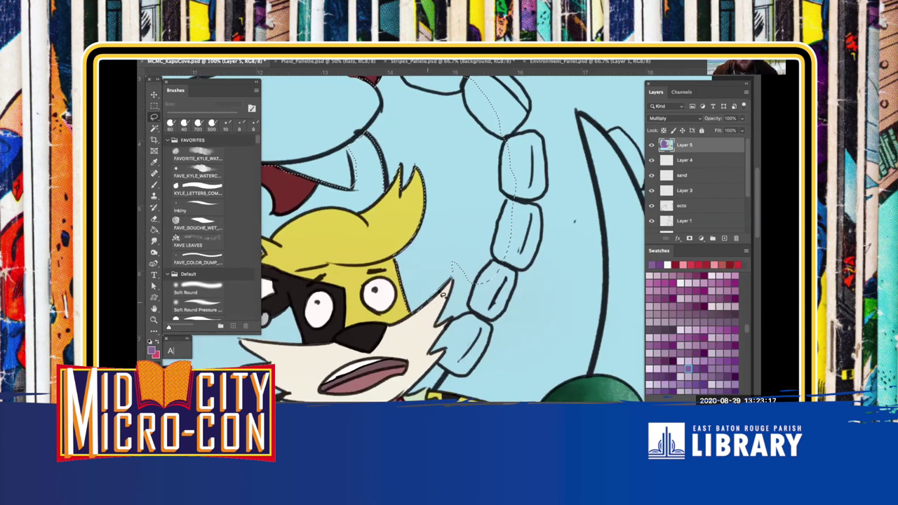
mouse_move(451, 281)
left_mouse_down()
mouse_move(445, 162)
mouse_move(458, 155)
mouse_move(446, 161)
left_mouse_up()
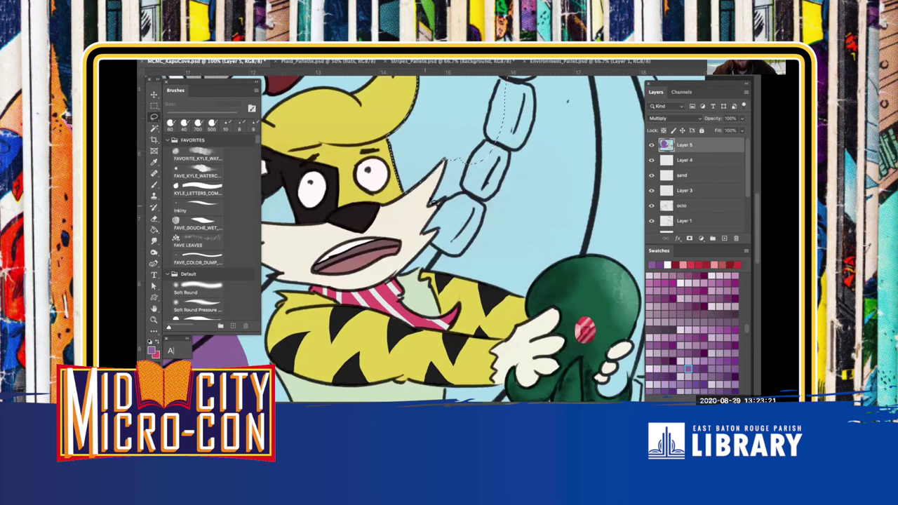
mouse_move(459, 149)
left_mouse_down()
mouse_move(479, 190)
mouse_move(468, 204)
mouse_move(427, 228)
left_mouse_up()
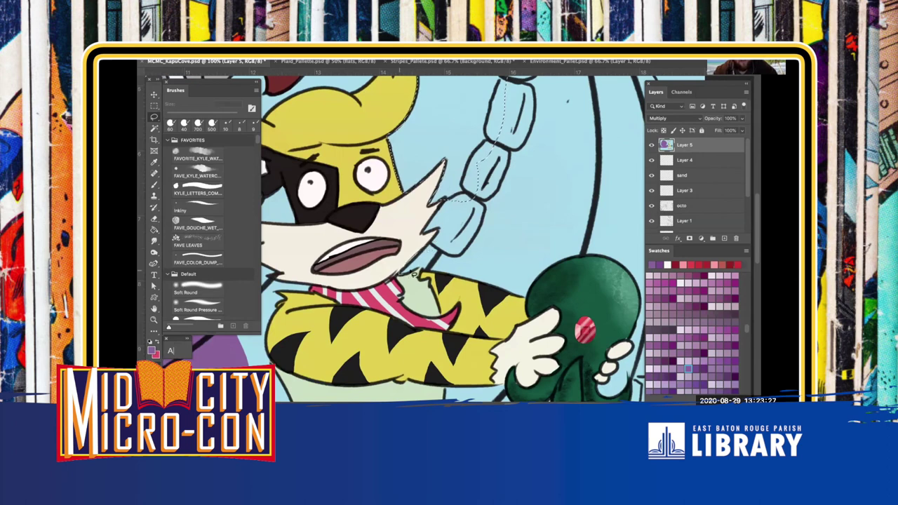
Enlarge the brush to 900 px, paint the selected raised tentacle purple, and clear the selection
left_click_drag(299, 185, 374, 325)
key("ctrl+minus")
key("ctrl+minus")
key("ctrl+minus")
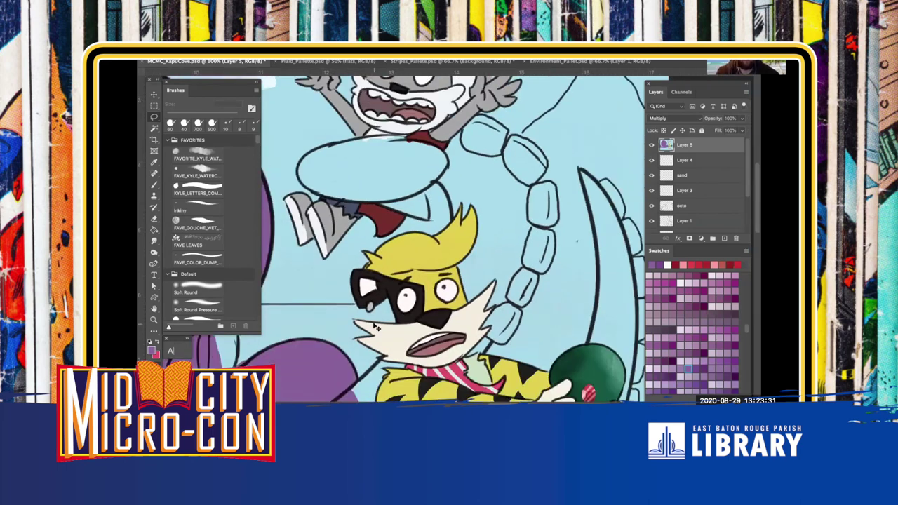
key("b")
key("]")
key("]")
key("]")
key("]")
key("]")
key("]")
key("]")
key("]")
key("]")
key("]")
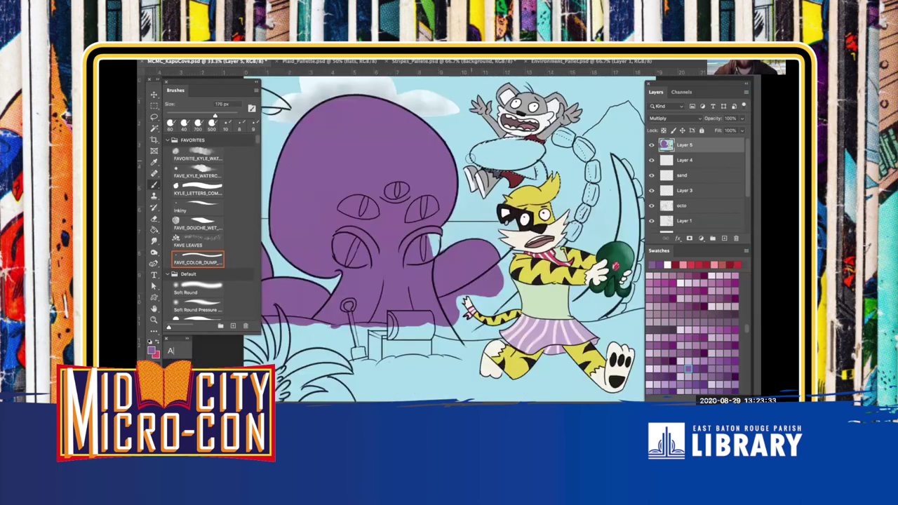
key("bracketright")
key("bracketright")
mouse_move(484, 144)
left_mouse_down()
mouse_move(538, 157)
mouse_move(573, 119)
mouse_move(584, 221)
left_mouse_up()
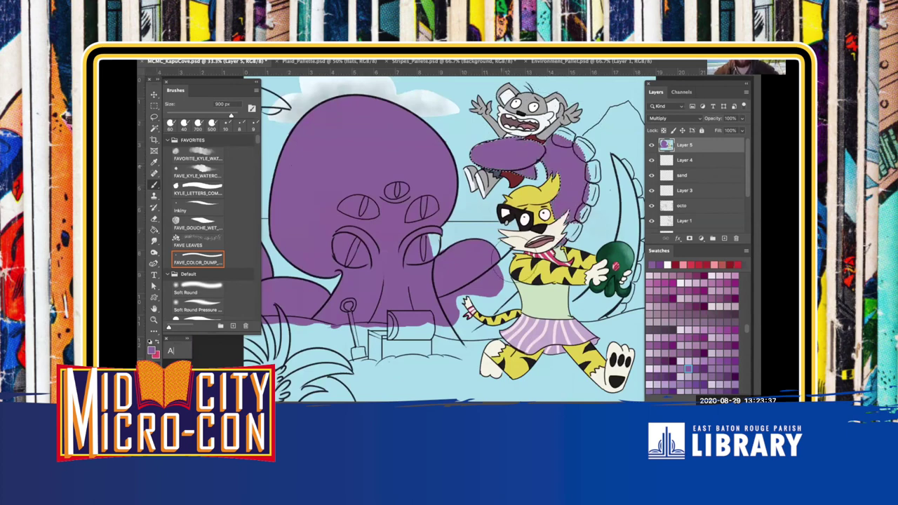
key("ctrl+d")
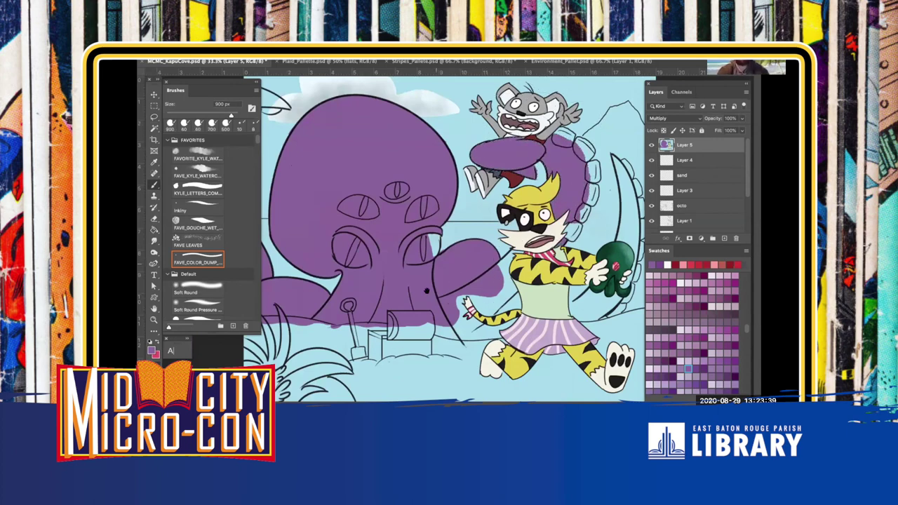
Select the large octopus's purple head and body area with the Magic Wand
key("ctrl+plus")
left_click_drag(265, 144, 351, 237)
key("w")
left_click(329, 257)
scroll(327, 256, "down", 2)
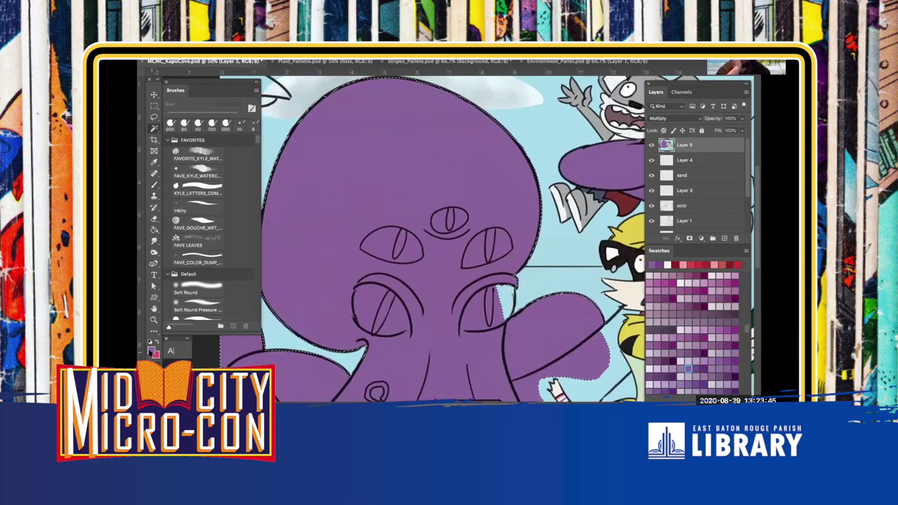
Set the foreground colour to dark purple #572e69 and reduce the colour brush to 400 px
left_click(152, 352)
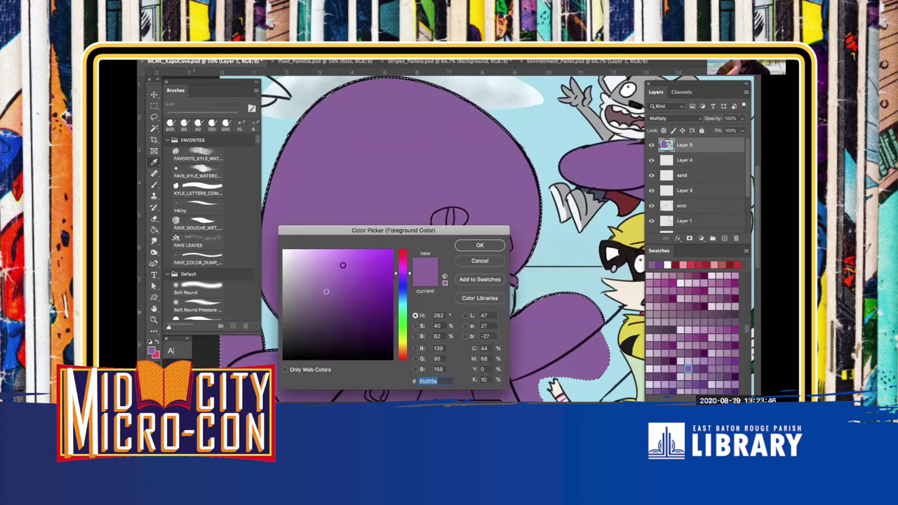
left_click(335, 301)
left_click_drag(342, 308, 345, 312)
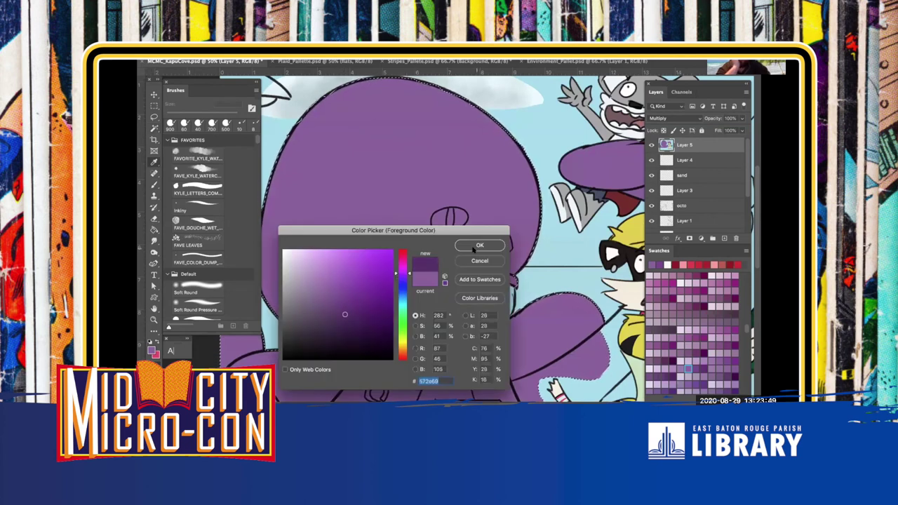
left_click(475, 247)
key("b")
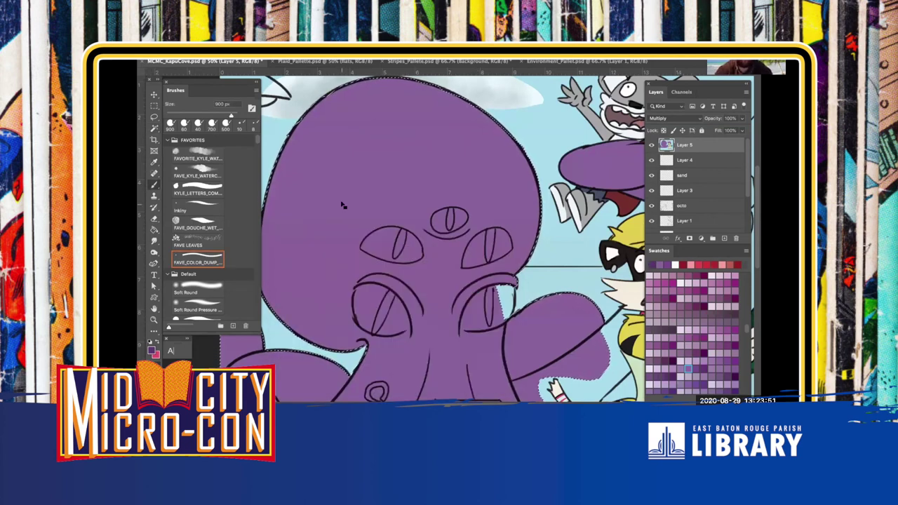
key("bracketleft")
key("bracketleft")
key("bracketleft")
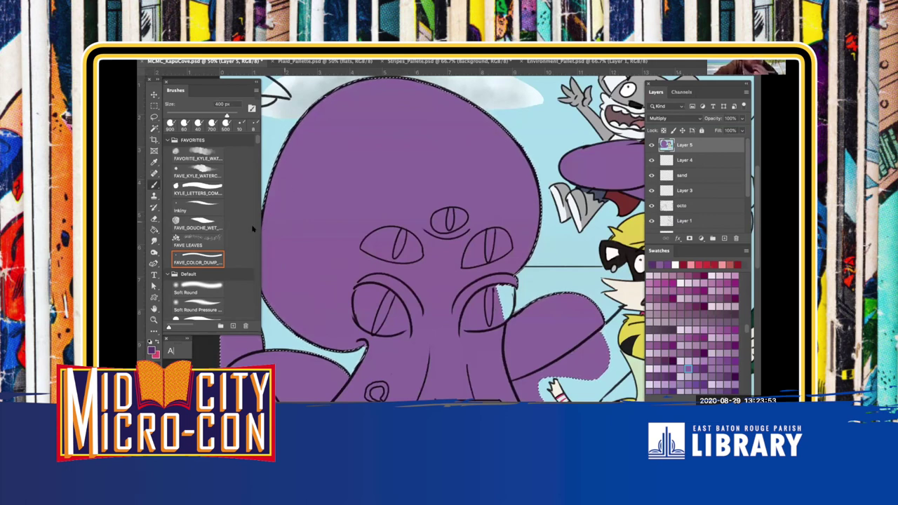
Look through the brush library and choose the first Kyle's Spatter Brush in the spatter_brushes group
scroll(200, 245, "down", 15)
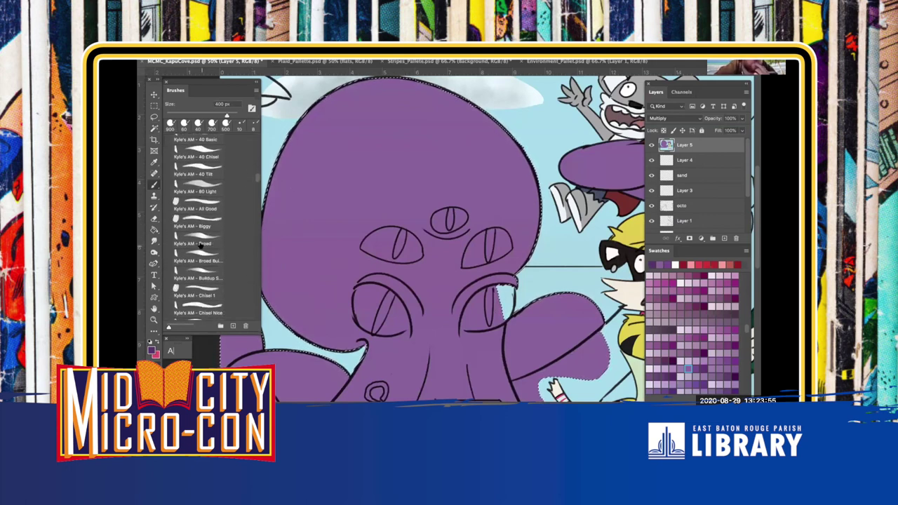
scroll(201, 245, "down", 15)
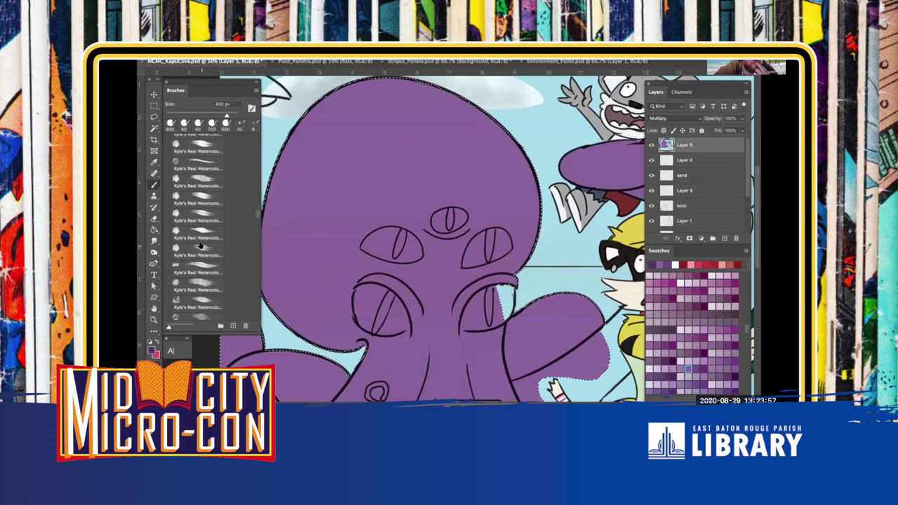
scroll(200, 246, "down", 15)
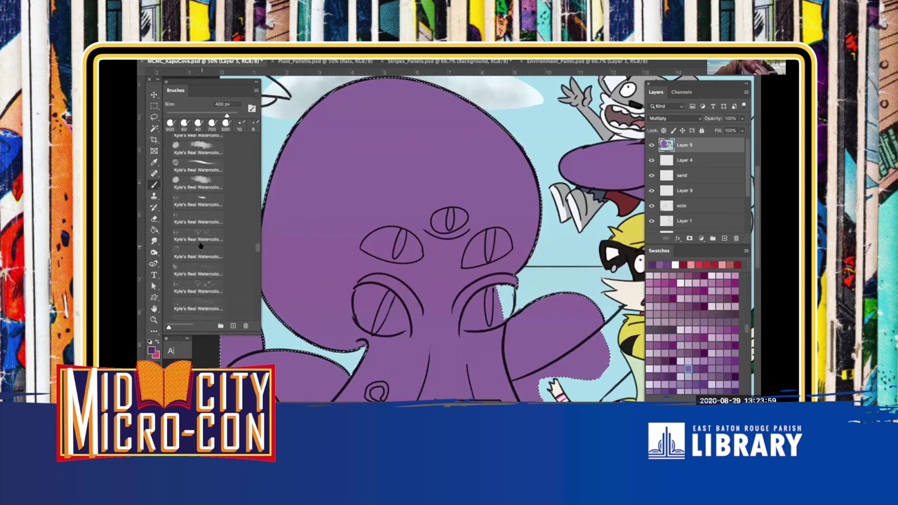
scroll(200, 245, "up", 3)
scroll(200, 246, "down", 10)
scroll(200, 246, "down", 3)
scroll(198, 274, "down", 8)
scroll(198, 273, "up", 15)
scroll(197, 274, "up", 5)
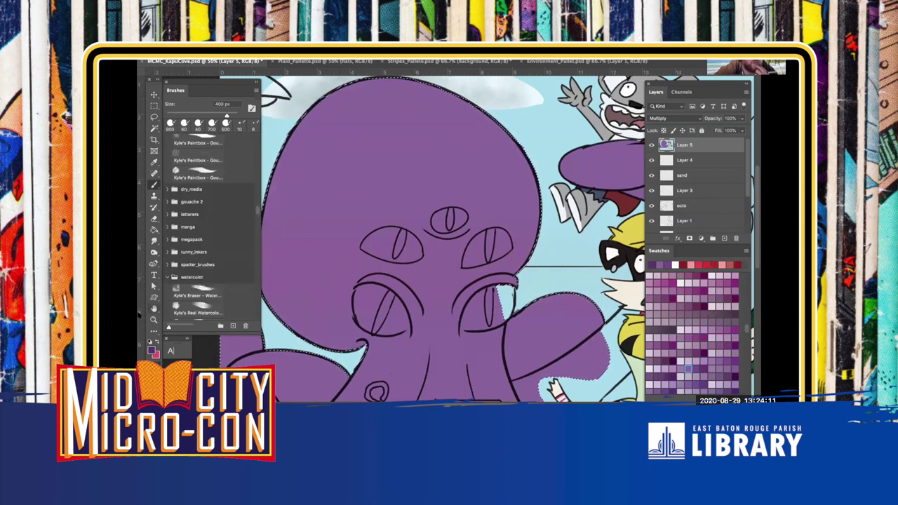
left_click(165, 264)
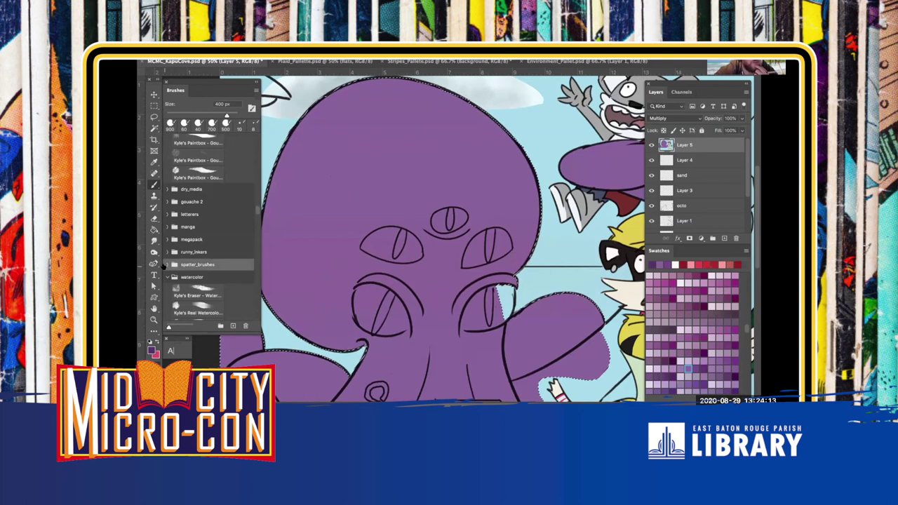
left_click(165, 265)
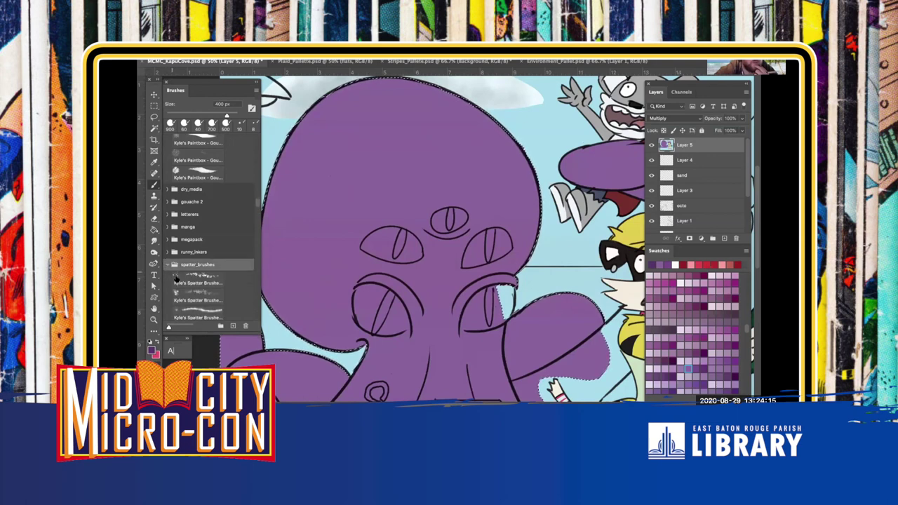
left_click(198, 276)
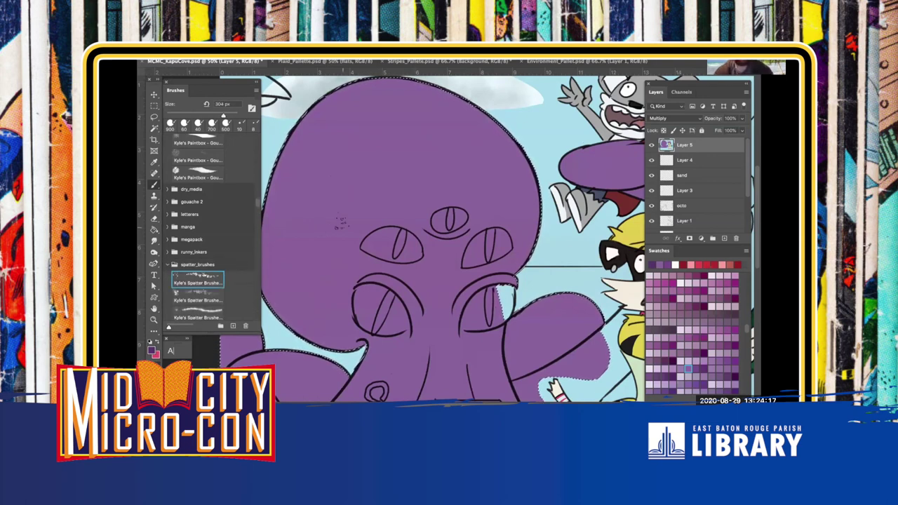
Enlarge the spatter brush to 1000 px, testing dark purple strokes on the large octopus's head and undoing them
left_click_drag(327, 165, 321, 183)
key("super+z")
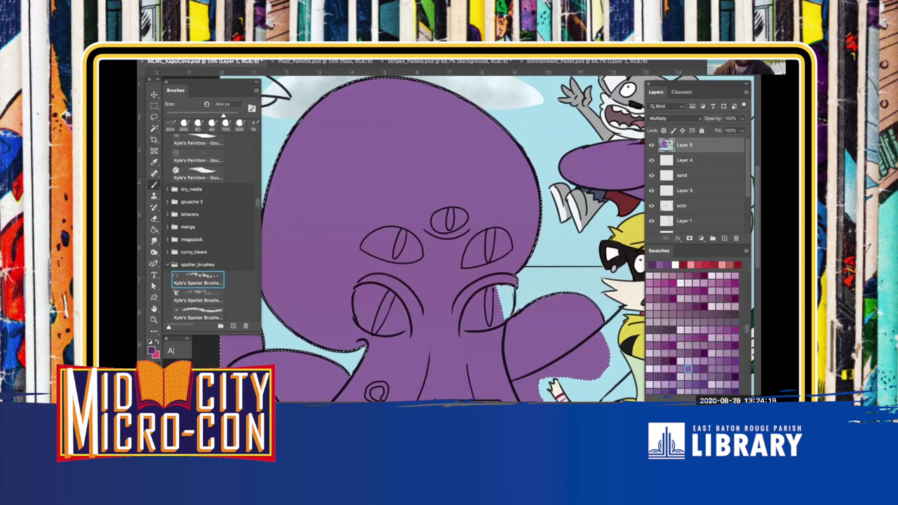
left_click(261, 60)
left_click(318, 165)
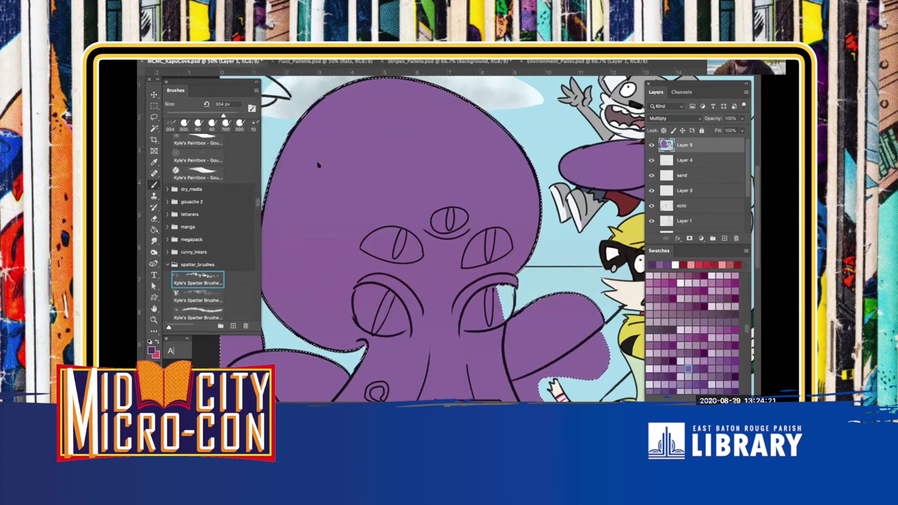
left_click_drag(320, 192, 322, 204)
key("]")
key("ctrl+z")
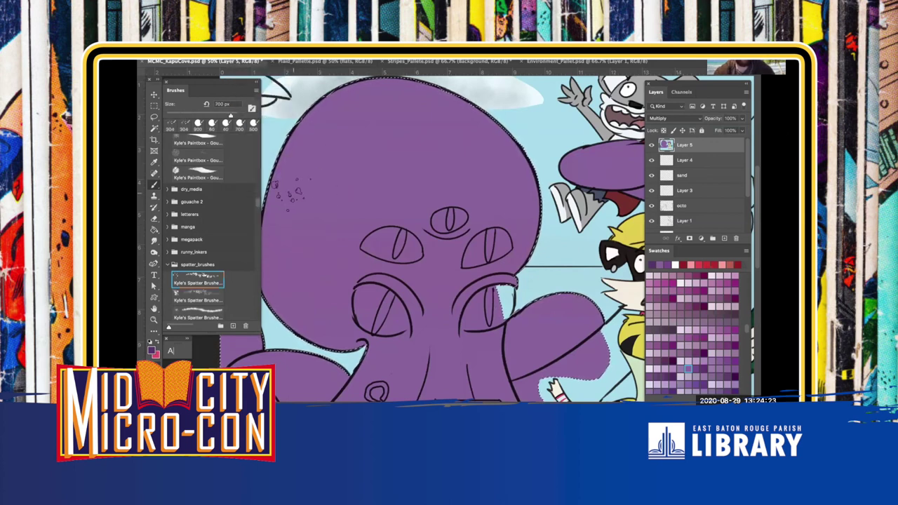
left_click_drag(295, 169, 337, 295)
key("bracketright")
key("bracketright")
key("bracketright")
key("ctrl+z")
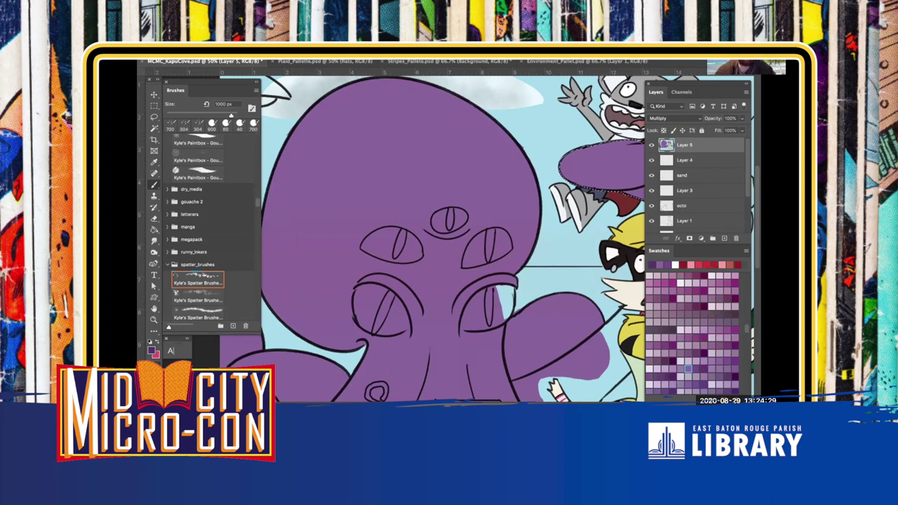
Clear the selection and select the large octopus's head, body and raised tentacle with the Magic Wand
left_click(317, 26)
key("super+d")
left_click(317, 25)
key("Escape")
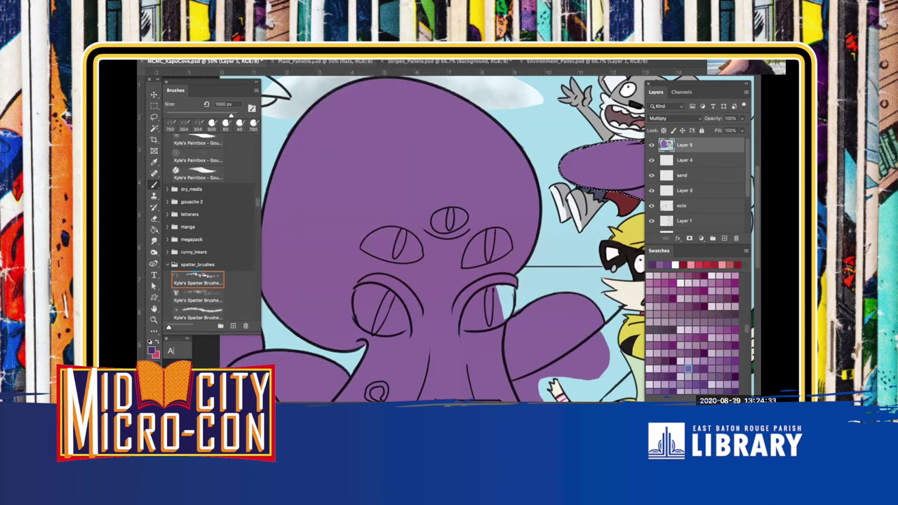
key("w")
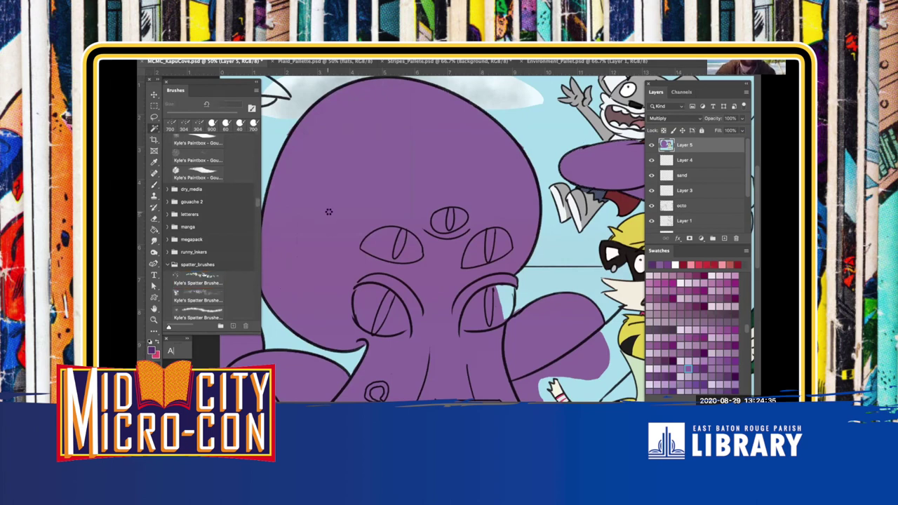
left_click(587, 167)
Enlarge the spatter brush to 1100 px, try dark purple spatter down the head's left side, and undo those strokes
key("b")
left_click_drag(313, 178, 280, 266)
left_click_drag(347, 328, 354, 338)
key("bracketright")
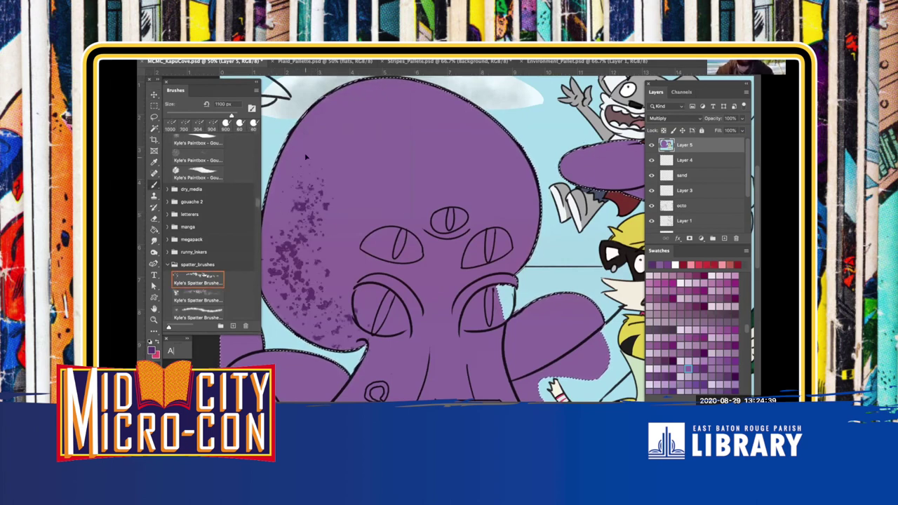
mouse_move(309, 141)
left_mouse_down()
mouse_move(281, 238)
mouse_move(287, 339)
left_mouse_up()
left_click_drag(318, 277, 316, 277)
key("super+z")
key("super+z")
key("super+z")
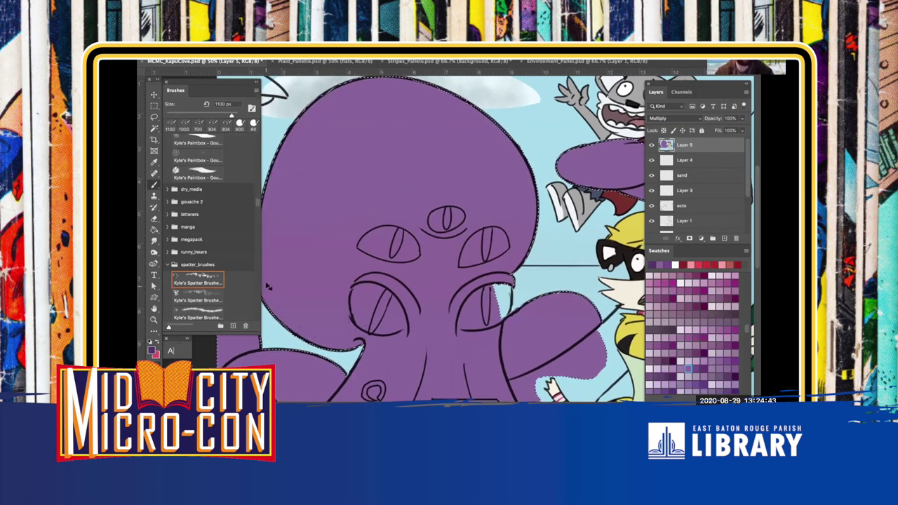
Set the foreground colour to the lighter muted purple #745083 and reselect the first Kyle's Spatter Brush
left_click(152, 348)
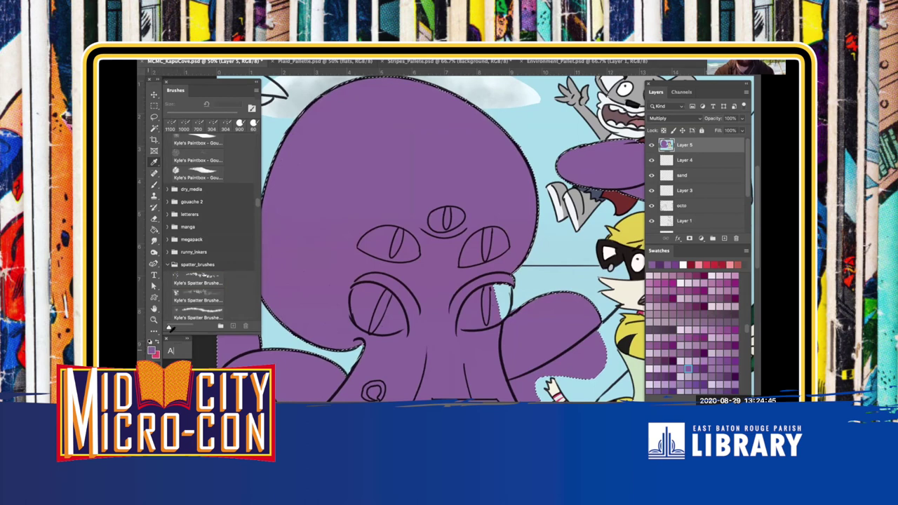
left_click(325, 303)
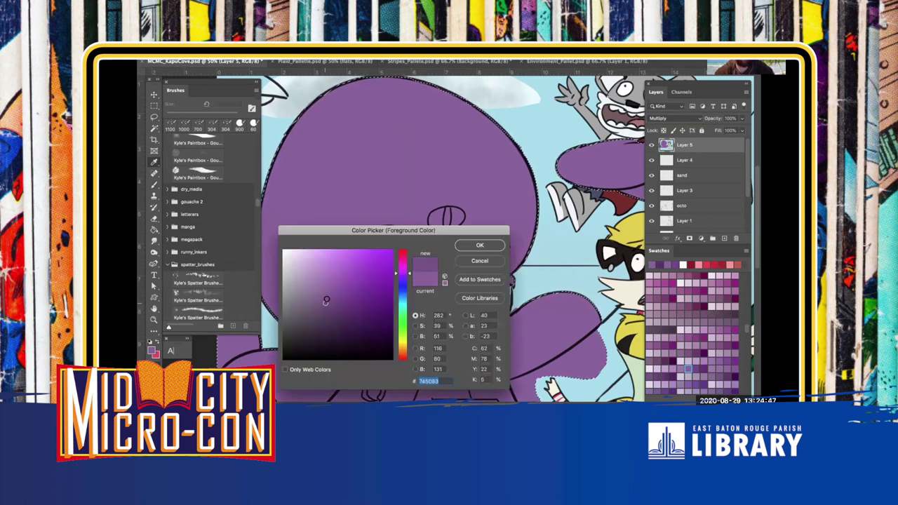
left_click(476, 247)
left_click(198, 282)
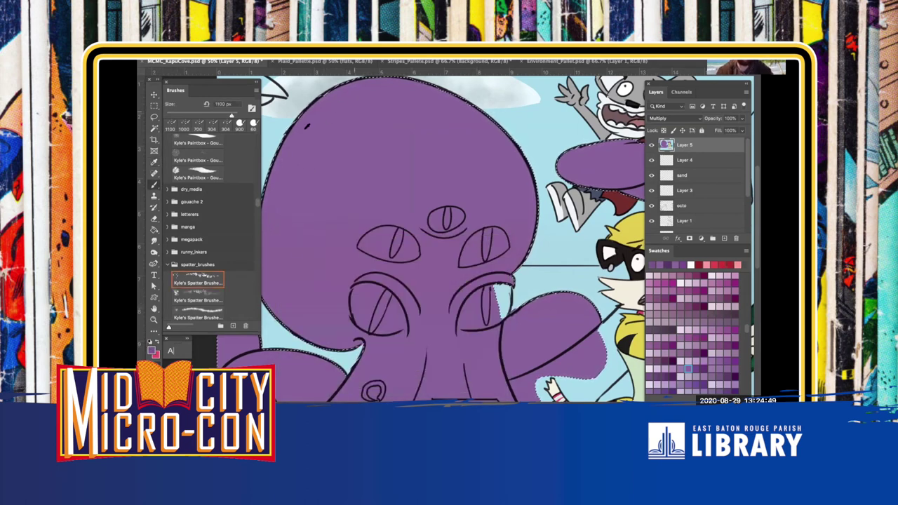
Paint muted purple spatter down the left side of the large octopus's head with the 1100 px brush
mouse_move(311, 215)
left_mouse_down()
mouse_move(288, 278)
mouse_move(281, 250)
left_mouse_up()
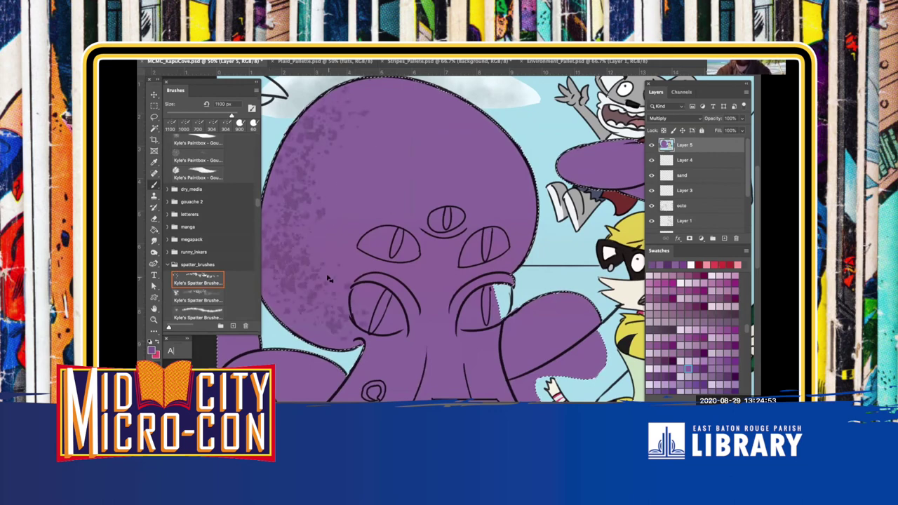
key("ctrl+minus")
key("]")
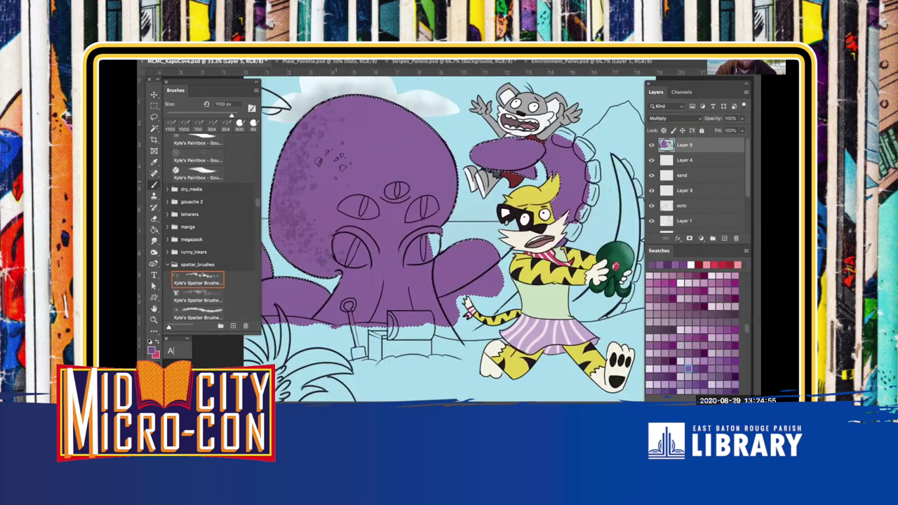
key("bracketleft")
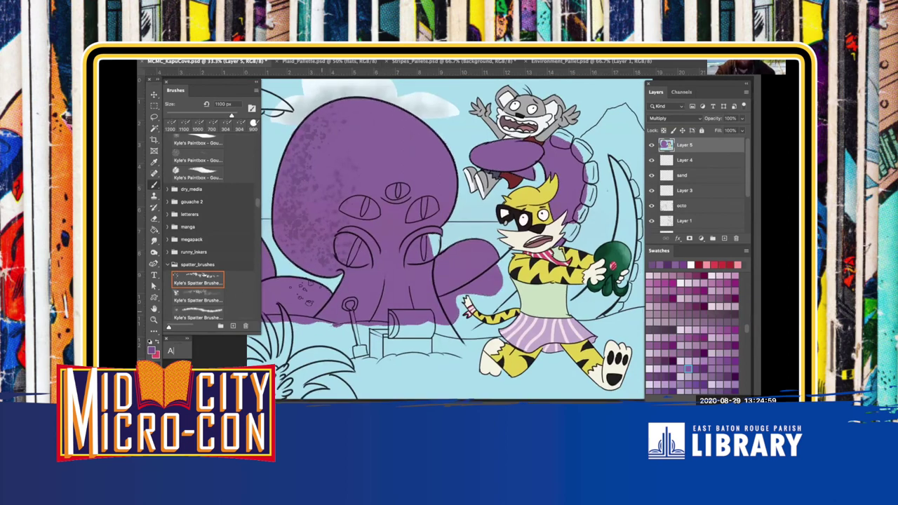
Extend the muted purple spatter over the octopus's body and tentacles, reducing the brush to 600 px
key("ctrl+minus")
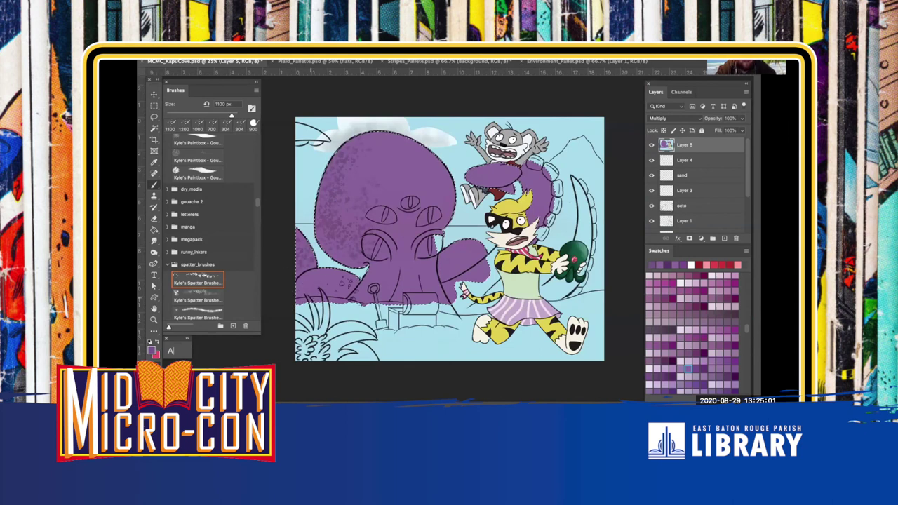
mouse_move(446, 265)
left_mouse_down()
mouse_move(466, 250)
mouse_move(428, 282)
mouse_move(459, 257)
mouse_move(479, 275)
left_mouse_up()
mouse_move(533, 210)
left_mouse_down()
mouse_move(530, 229)
mouse_move(502, 189)
mouse_move(472, 185)
mouse_move(470, 173)
left_mouse_up()
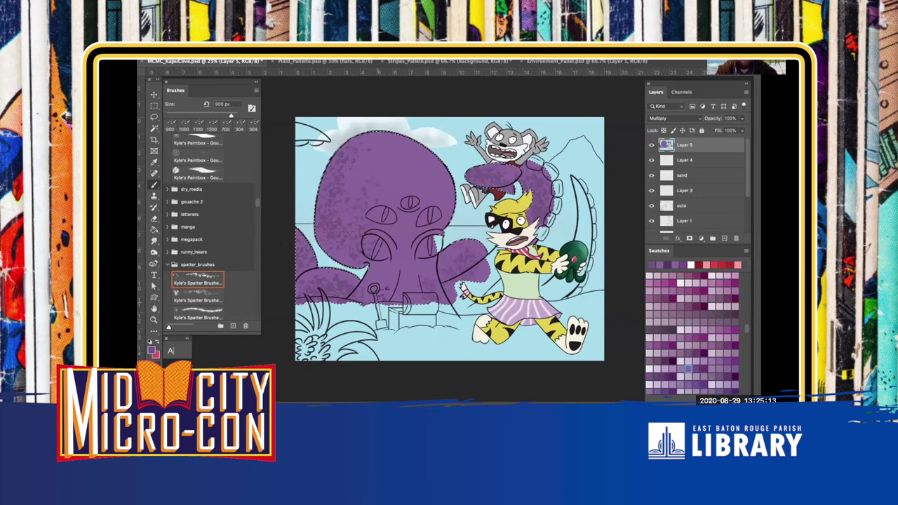
left_click(412, 282)
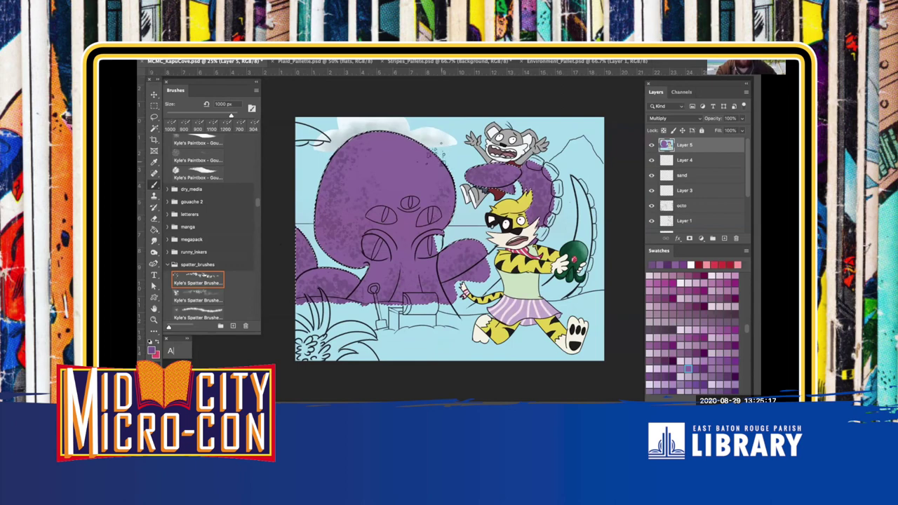
key("super+plus")
key("super+plus")
key("bracketleft")
key("bracketleft")
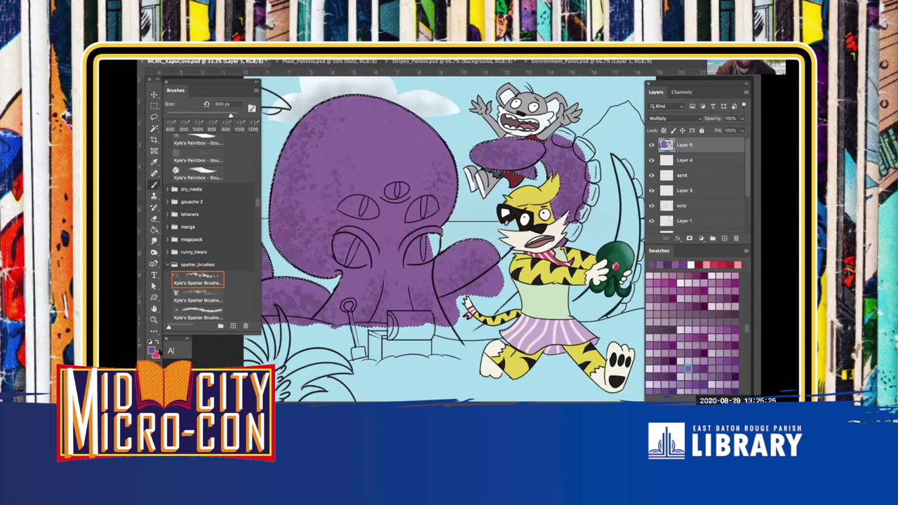
Pick a muted magenta swatch as the foreground colour and choose the second Kyle's Spatter Brush
left_click(151, 349)
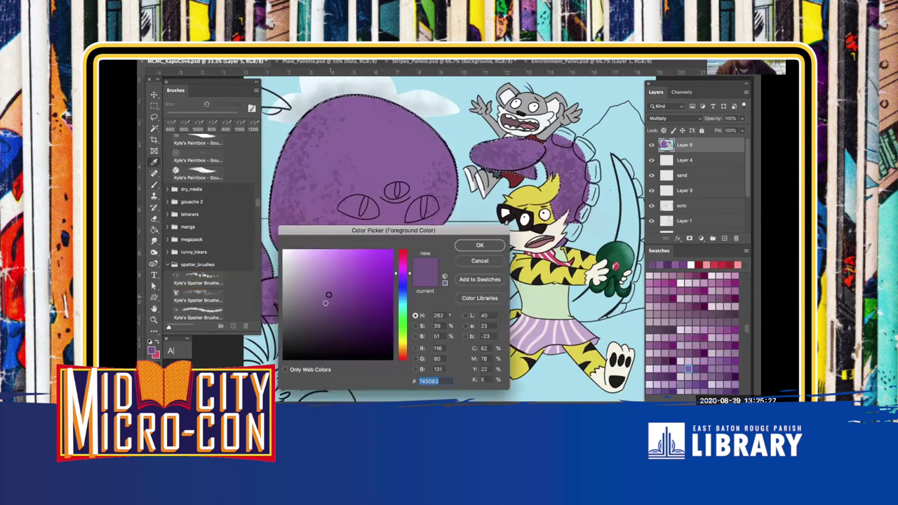
key("Return")
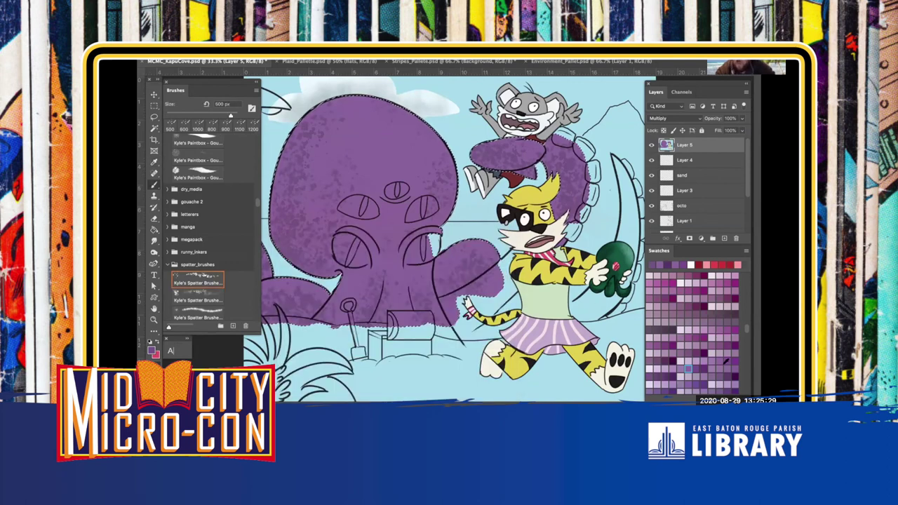
scroll(744, 331, "down", 3)
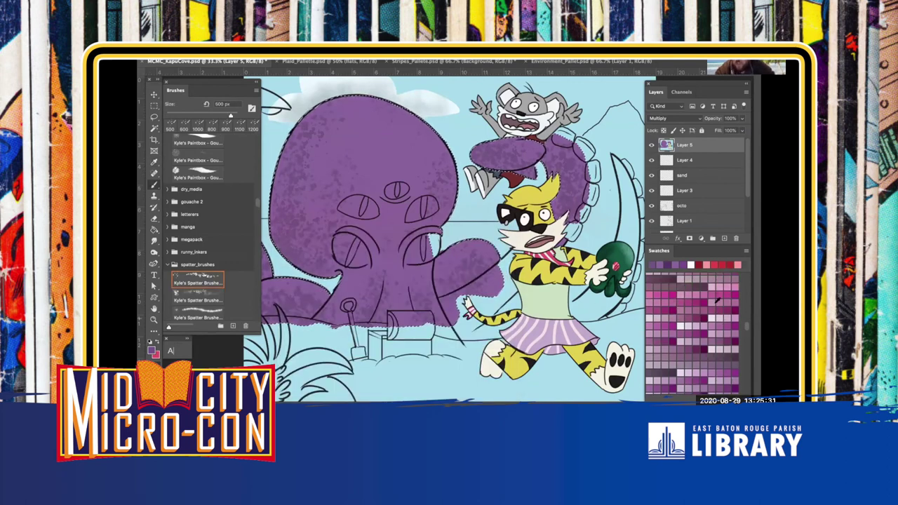
left_click(719, 338)
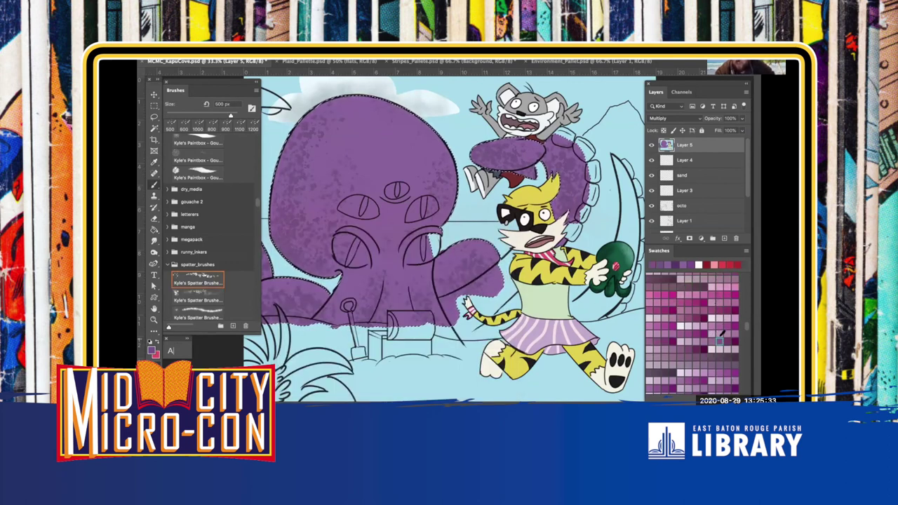
left_click(196, 297)
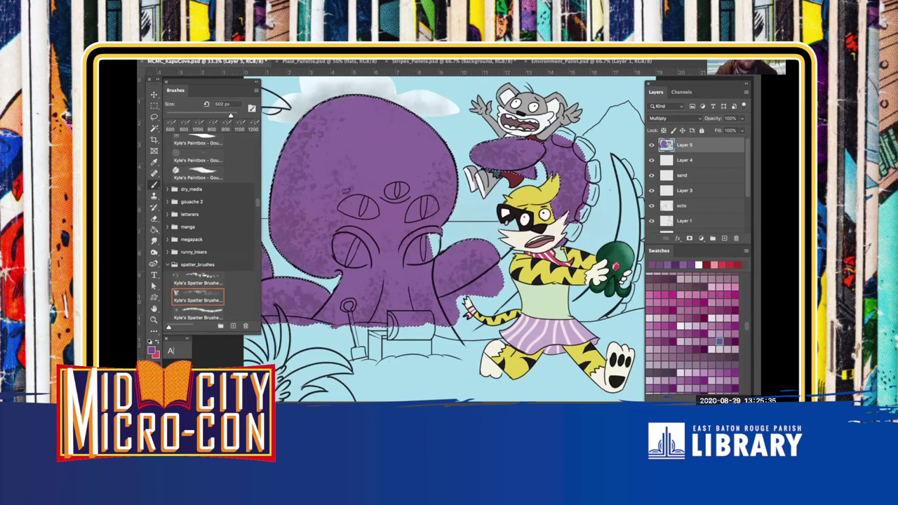
Set the second spatter brush to 1100 px and dab muted magenta on the upper left of the octopus's head
key("bracketright")
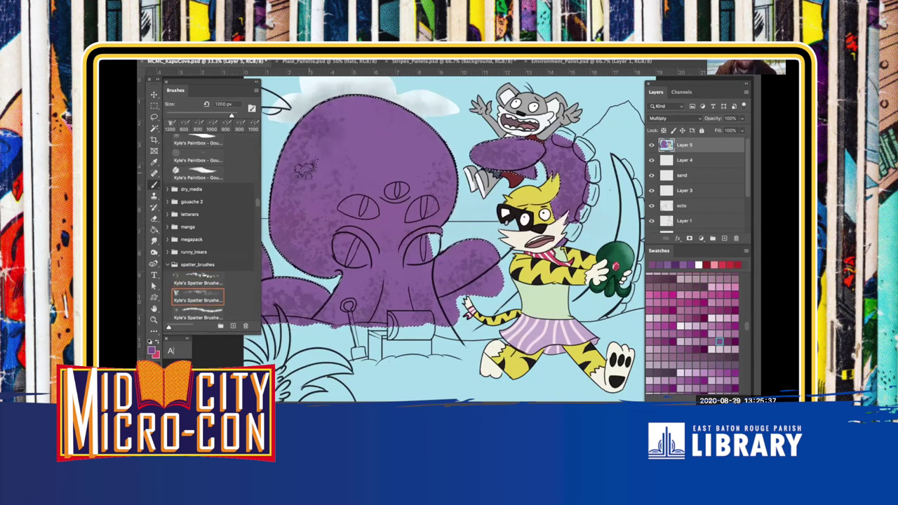
key("bracketleft")
left_click(301, 207)
left_click(258, 61)
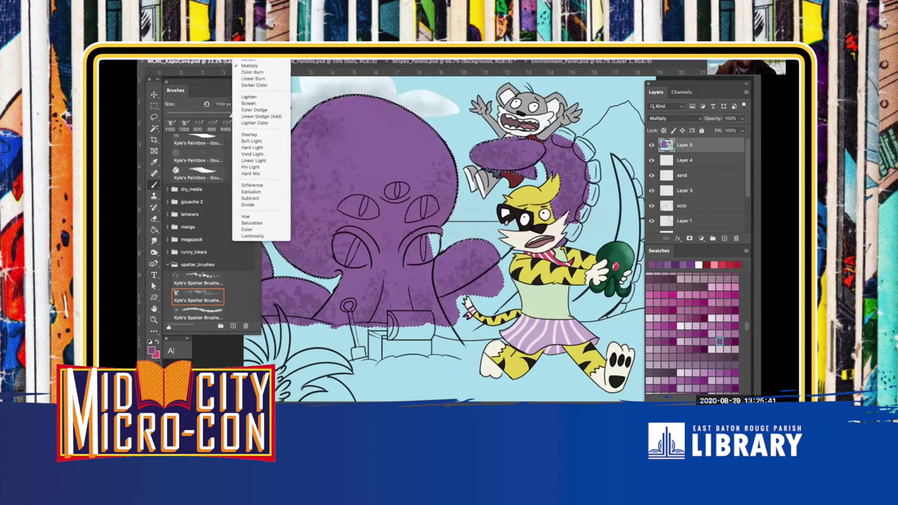
left_click(319, 125)
left_click(337, 156)
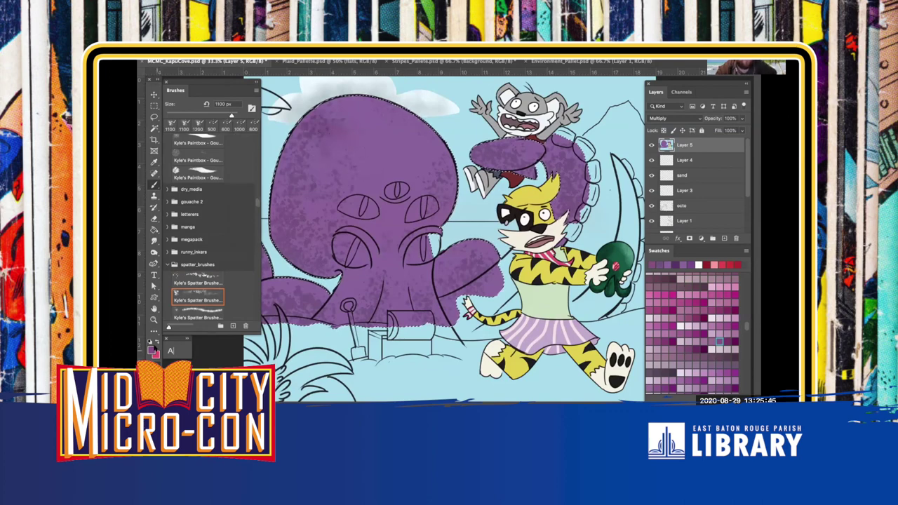
Lighten the foreground colour to the pinkish purple #c483b7
left_click(151, 350)
left_click(332, 276)
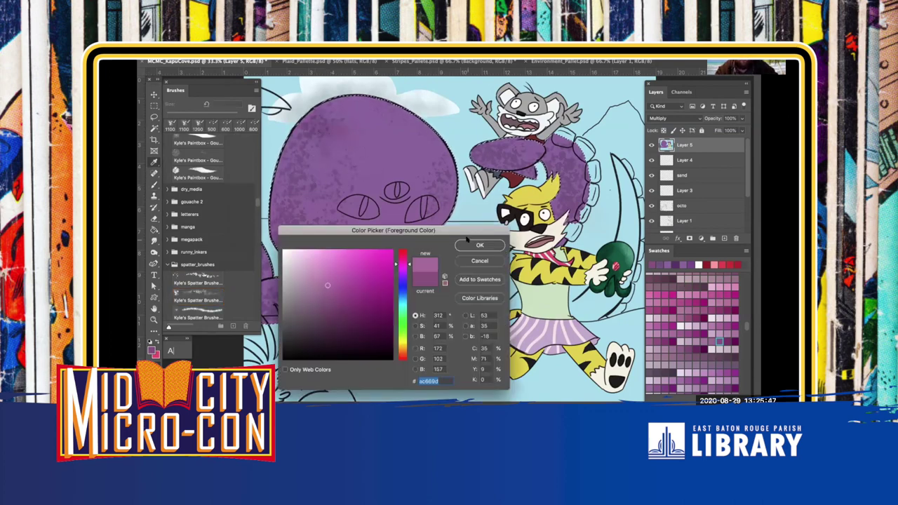
left_click(480, 245)
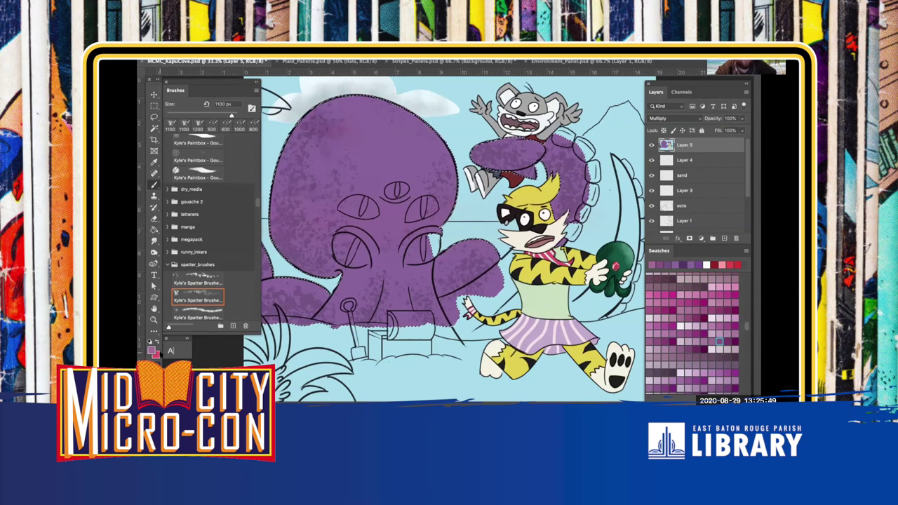
left_click(151, 348)
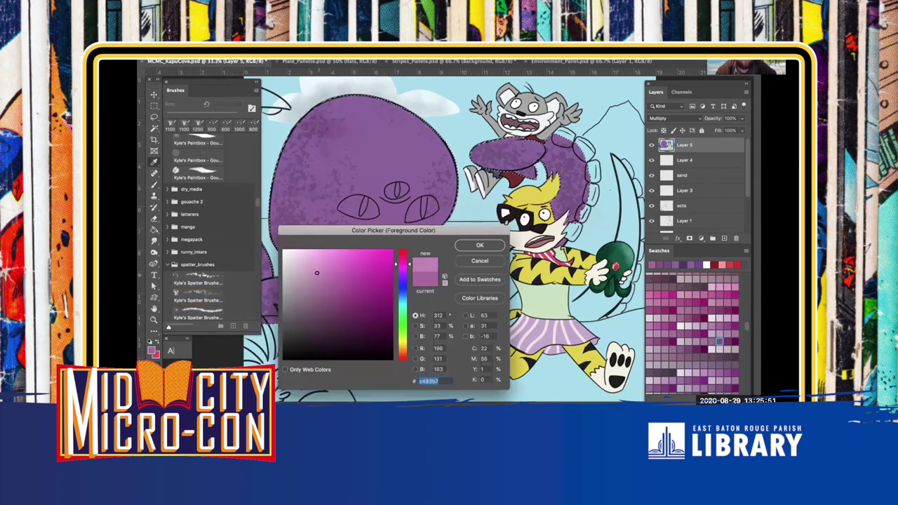
left_click(480, 245)
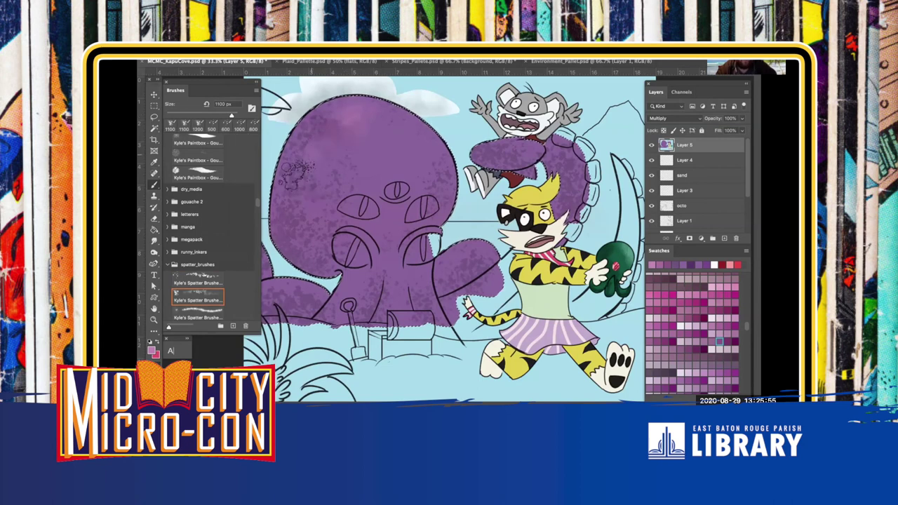
Reduce the spatter brush to 800 px and dab pinkish highlights on the octopus's forehead above the centre eye
key("bracketleft")
key("bracketleft")
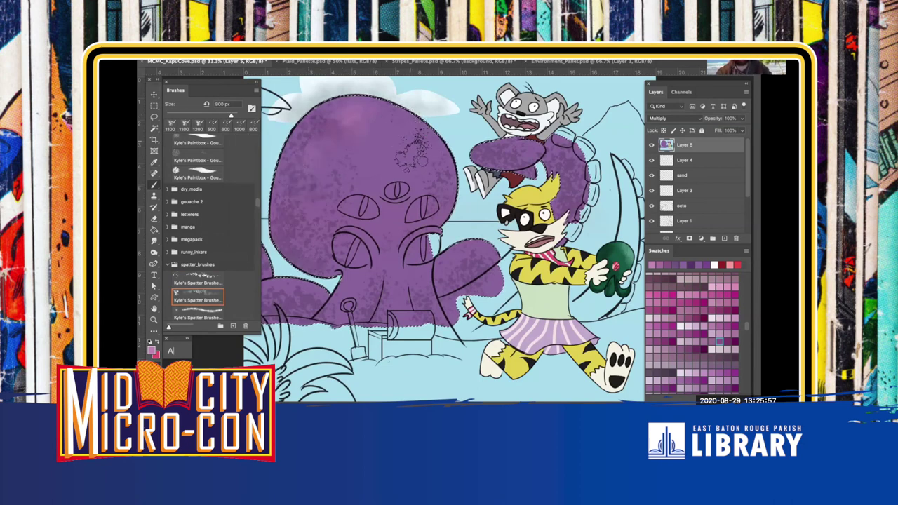
left_click(367, 164)
left_click(398, 191)
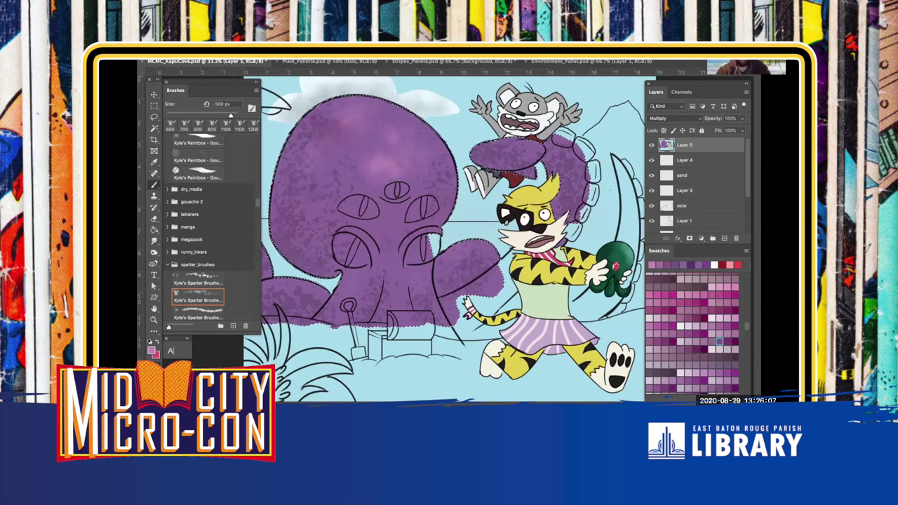
Highlight the tentacle beside the octopus's body, set the brush to 600 px, and undo a test dab on the lower body
key("bracketleft")
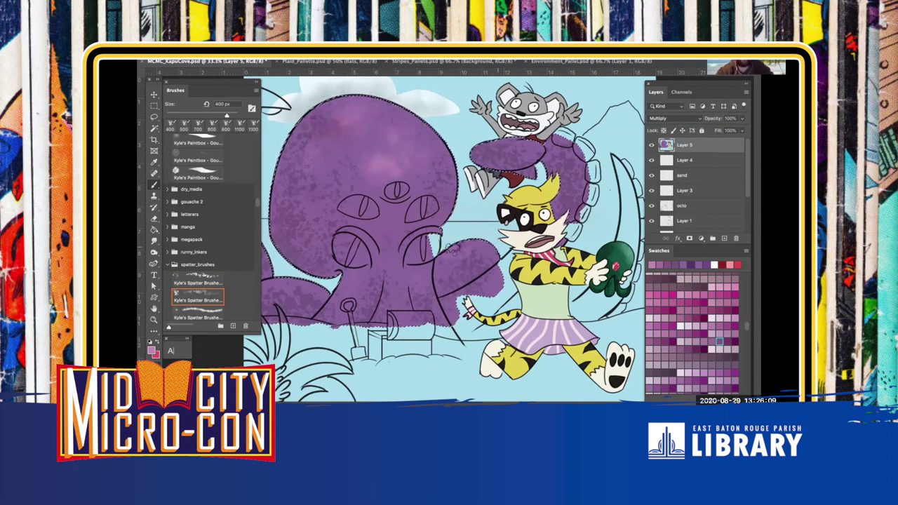
key("bracketright")
key("bracketright")
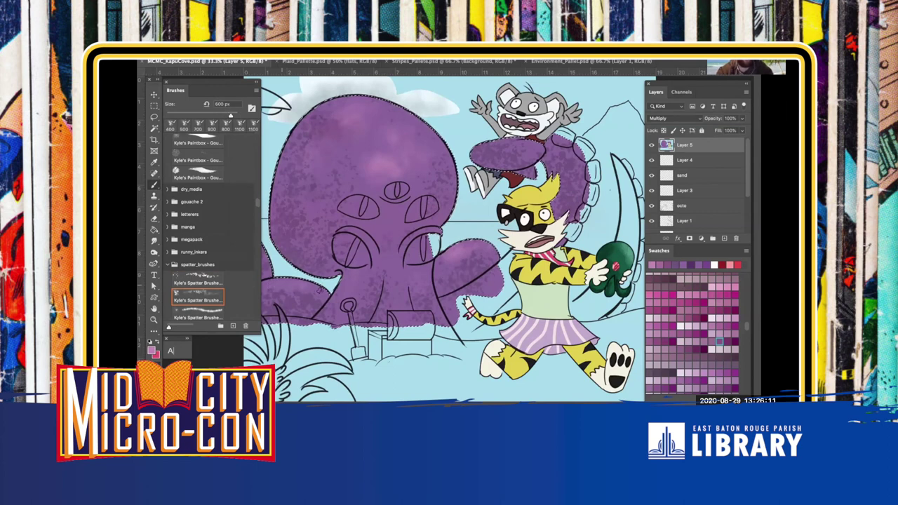
left_click(414, 295)
key("ctrl+z")
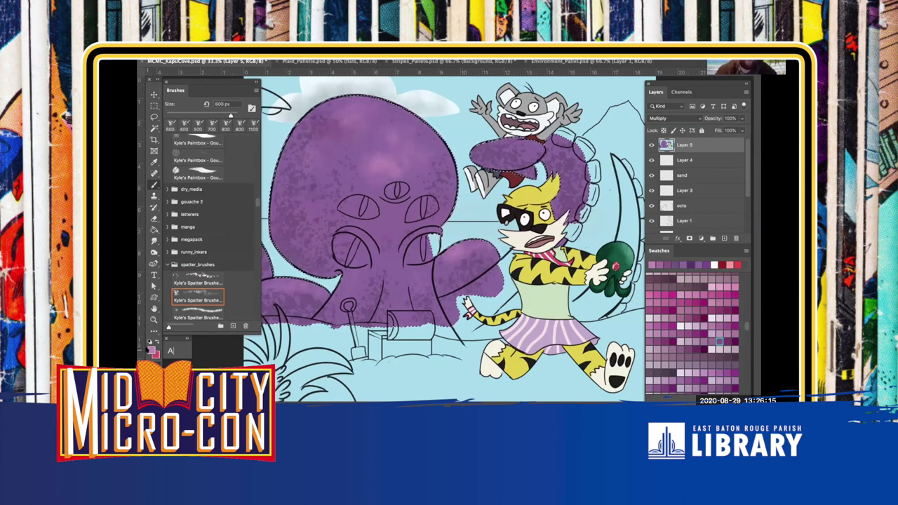
Change the foreground colour to the muted green #6cb077
left_click(152, 350)
left_click(400, 320)
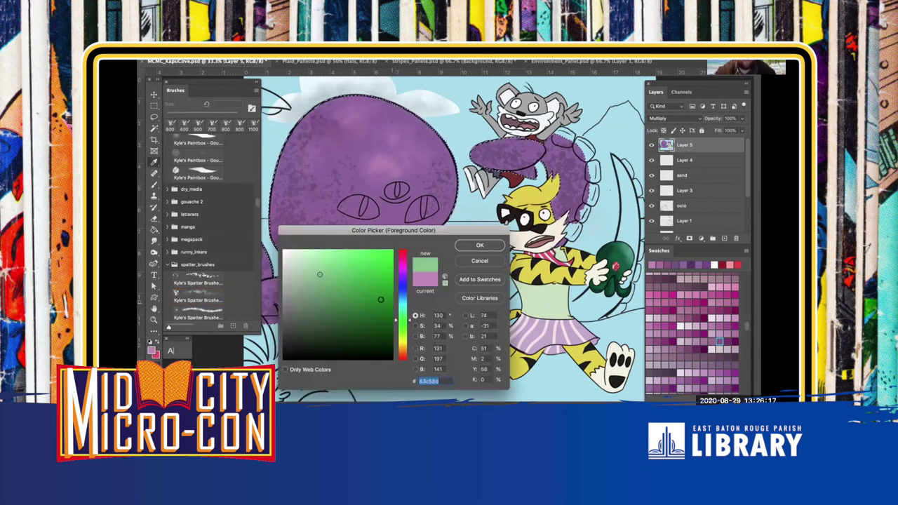
left_click(325, 283)
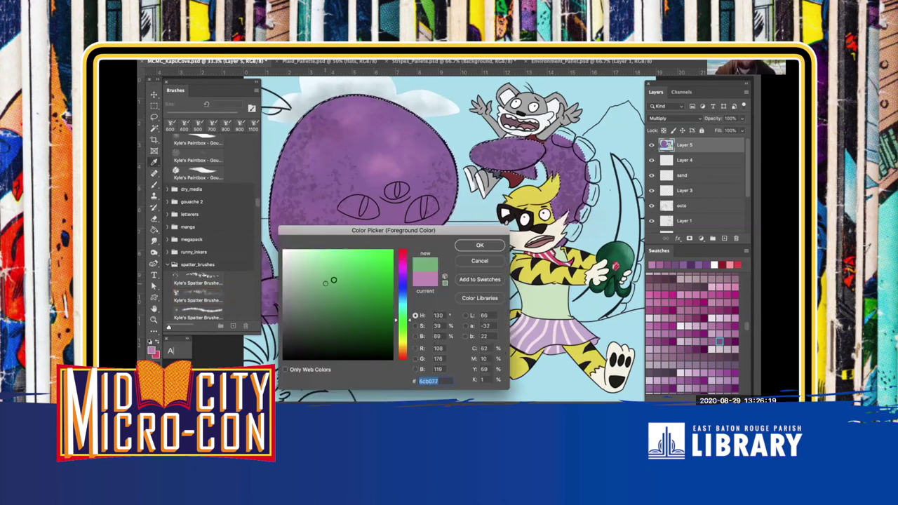
left_click(479, 245)
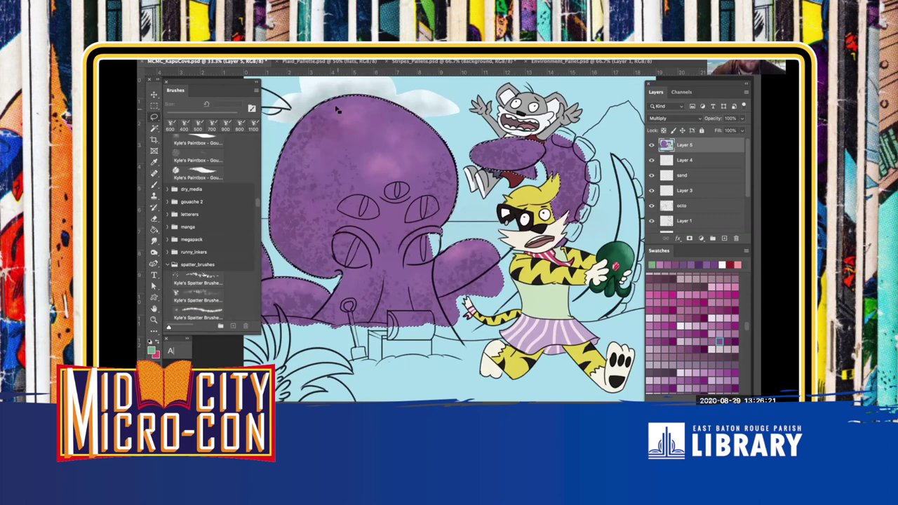
Clear the octopus selection and lasso separate jagged patches along the edges of its head with the Lasso tool
key("ctrl+d")
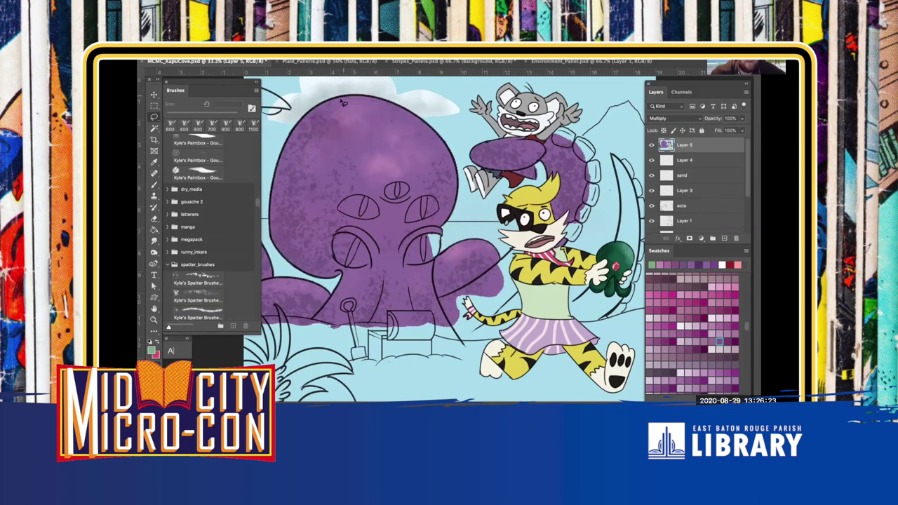
mouse_move(364, 111)
left_mouse_down()
mouse_move(367, 153)
mouse_move(313, 105)
mouse_move(343, 98)
left_mouse_up()
mouse_move(287, 147)
left_mouse_down()
mouse_move(332, 180)
mouse_move(278, 175)
mouse_move(284, 151)
left_mouse_up()
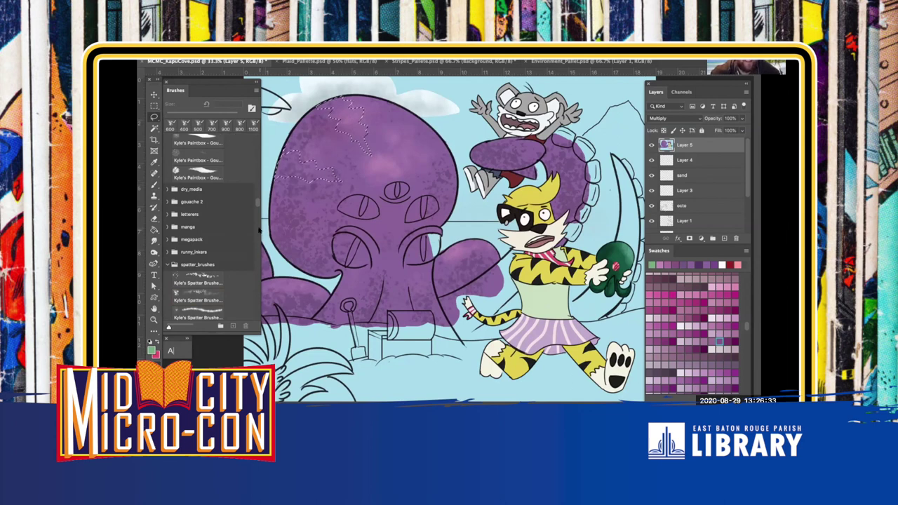
mouse_move(272, 214)
left_mouse_down()
mouse_move(313, 208)
mouse_move(279, 242)
mouse_move(297, 274)
left_mouse_up()
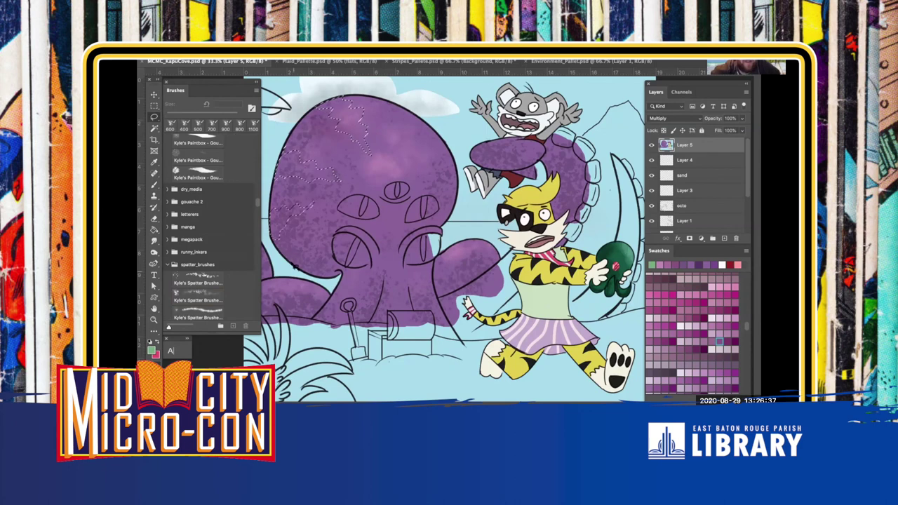
mouse_move(319, 227)
left_mouse_down()
mouse_move(311, 271)
mouse_move(298, 274)
mouse_move(289, 261)
mouse_move(292, 247)
mouse_move(317, 271)
mouse_move(334, 257)
left_mouse_up()
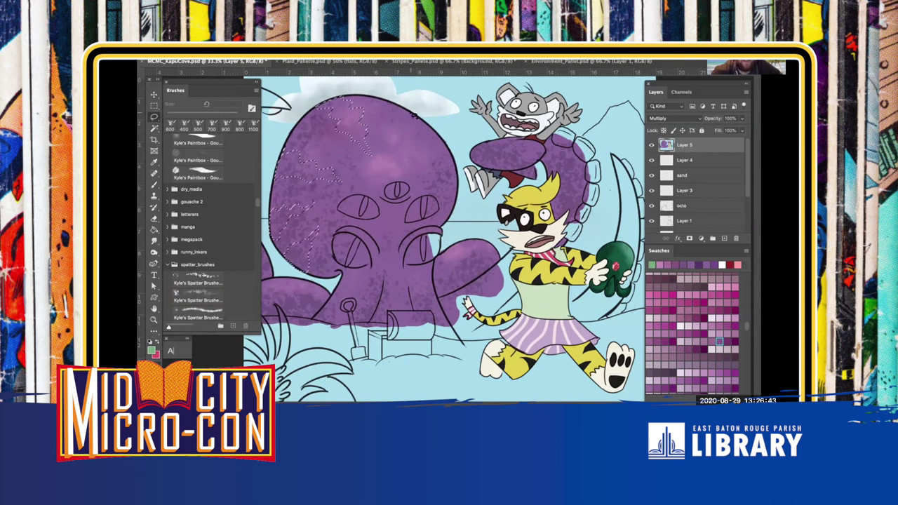
left_click_drag(412, 131, 429, 124)
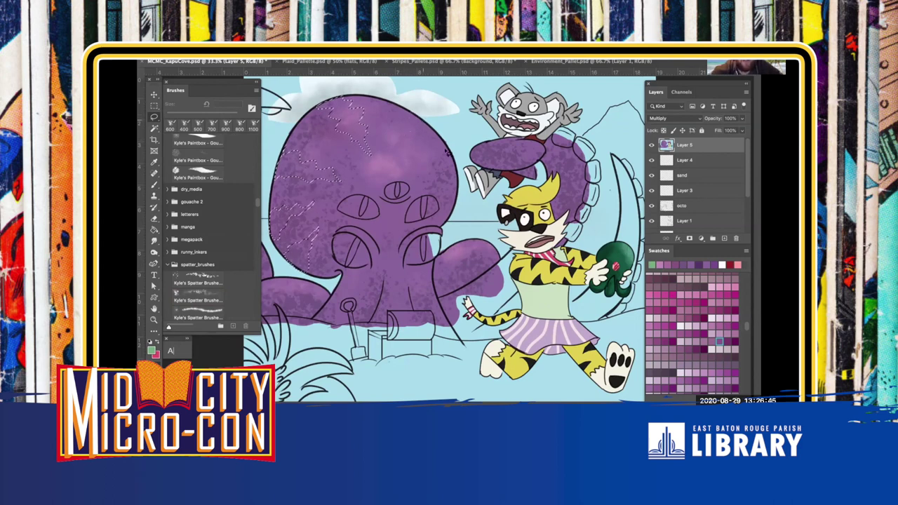